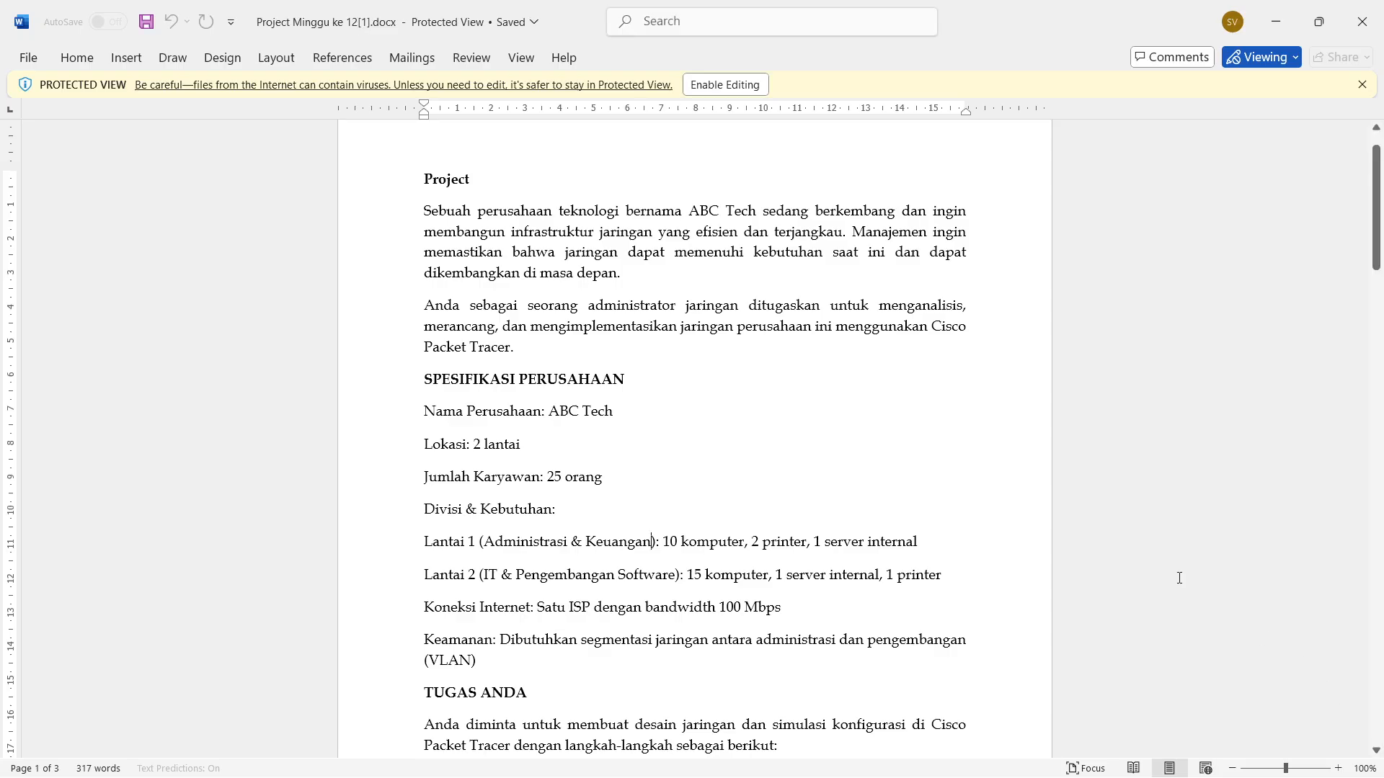
Review the company specification section of the project brief, covering company name, employee count, division requirements and internet connection
scroll(623, 384, down, 1)
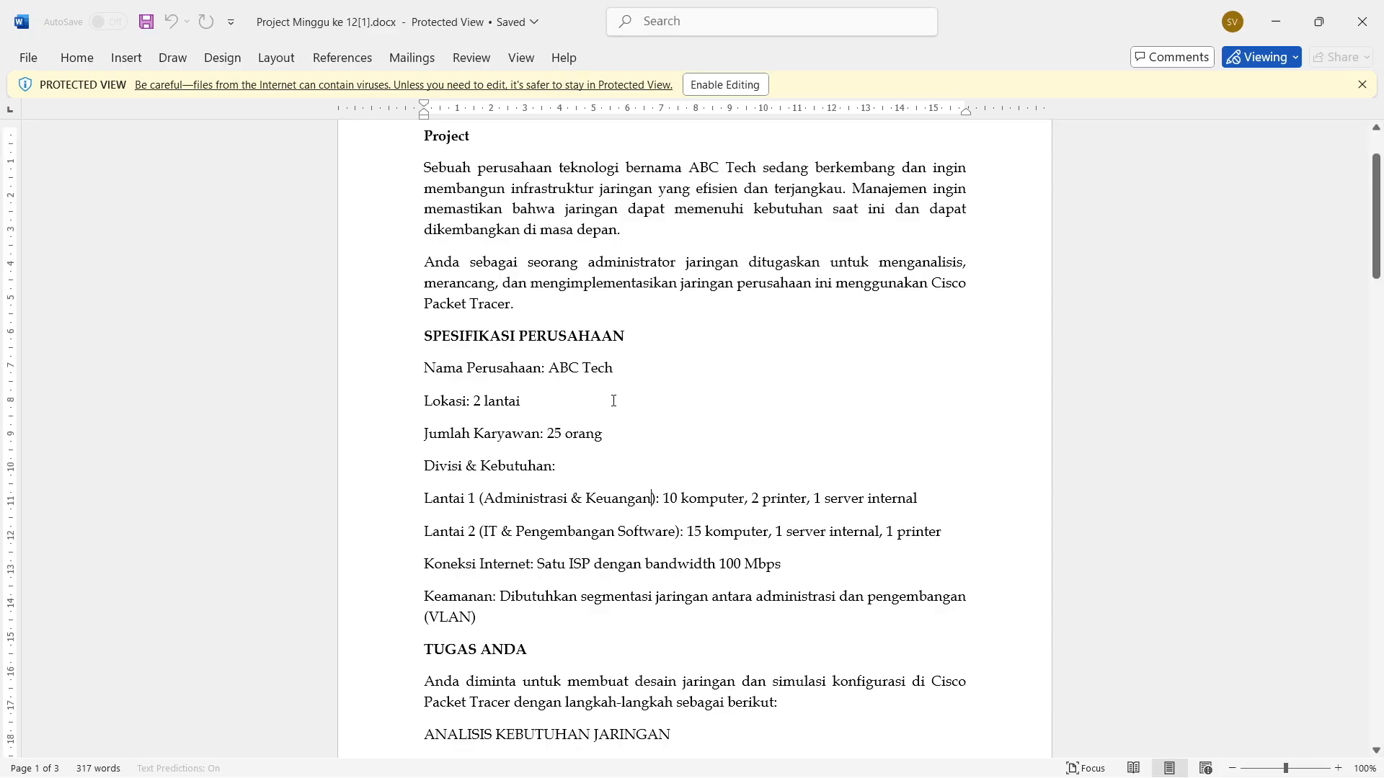
drag(434, 368, 689, 374)
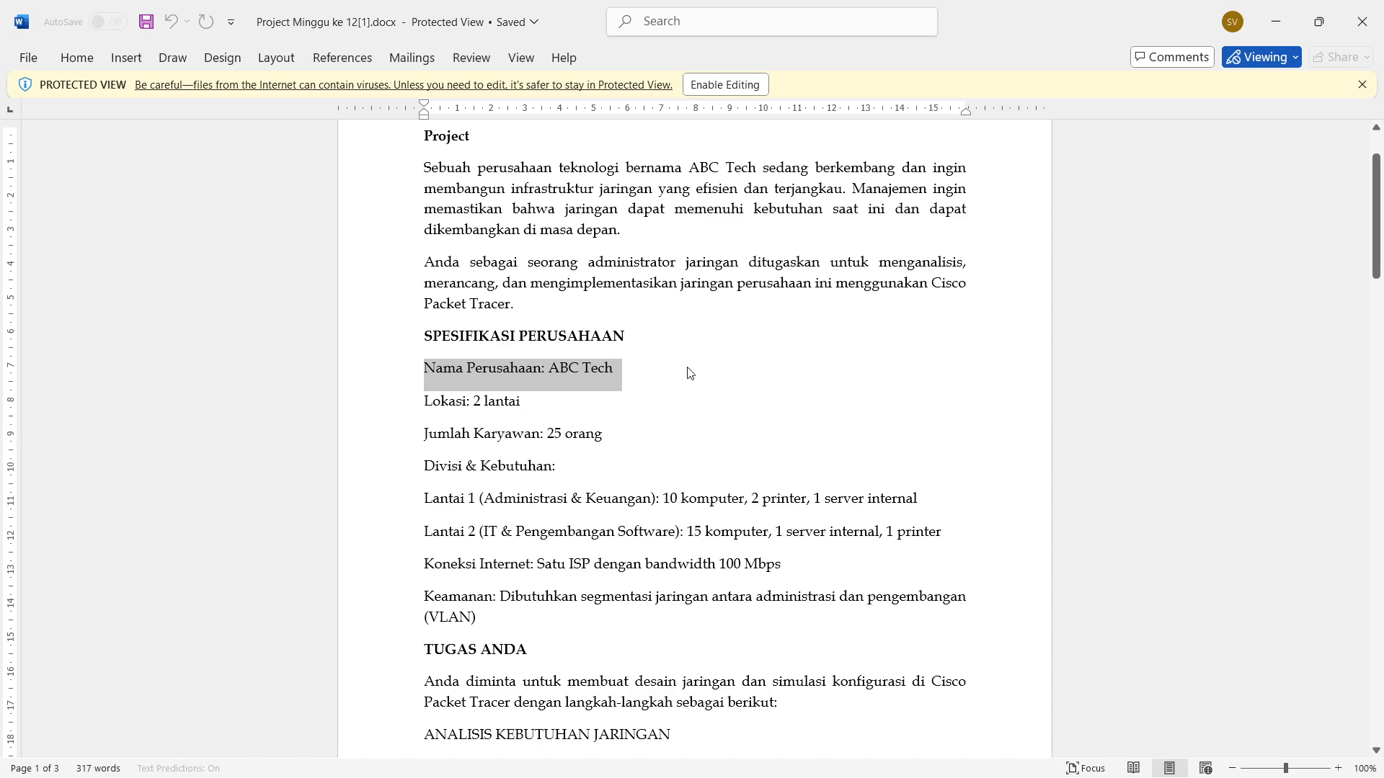
click(637, 389)
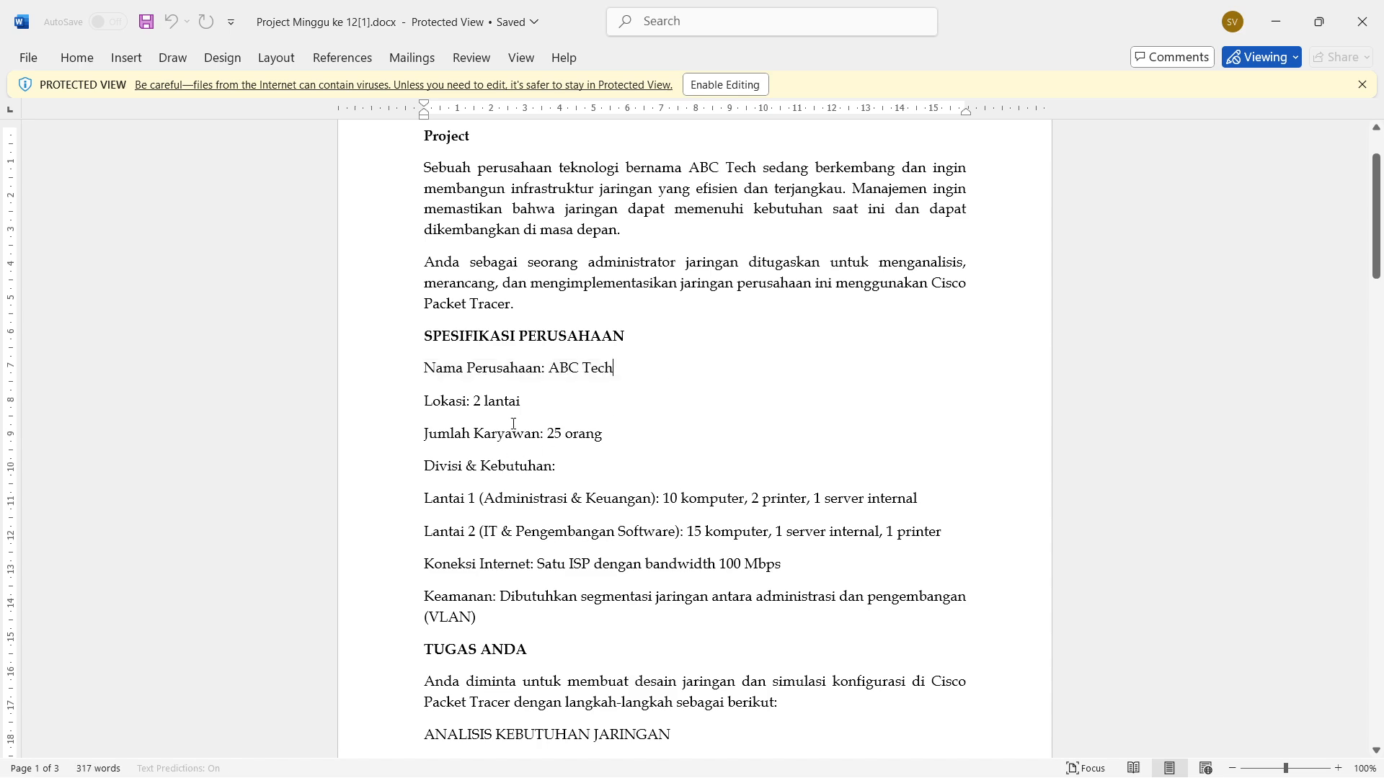
drag(536, 409, 640, 438)
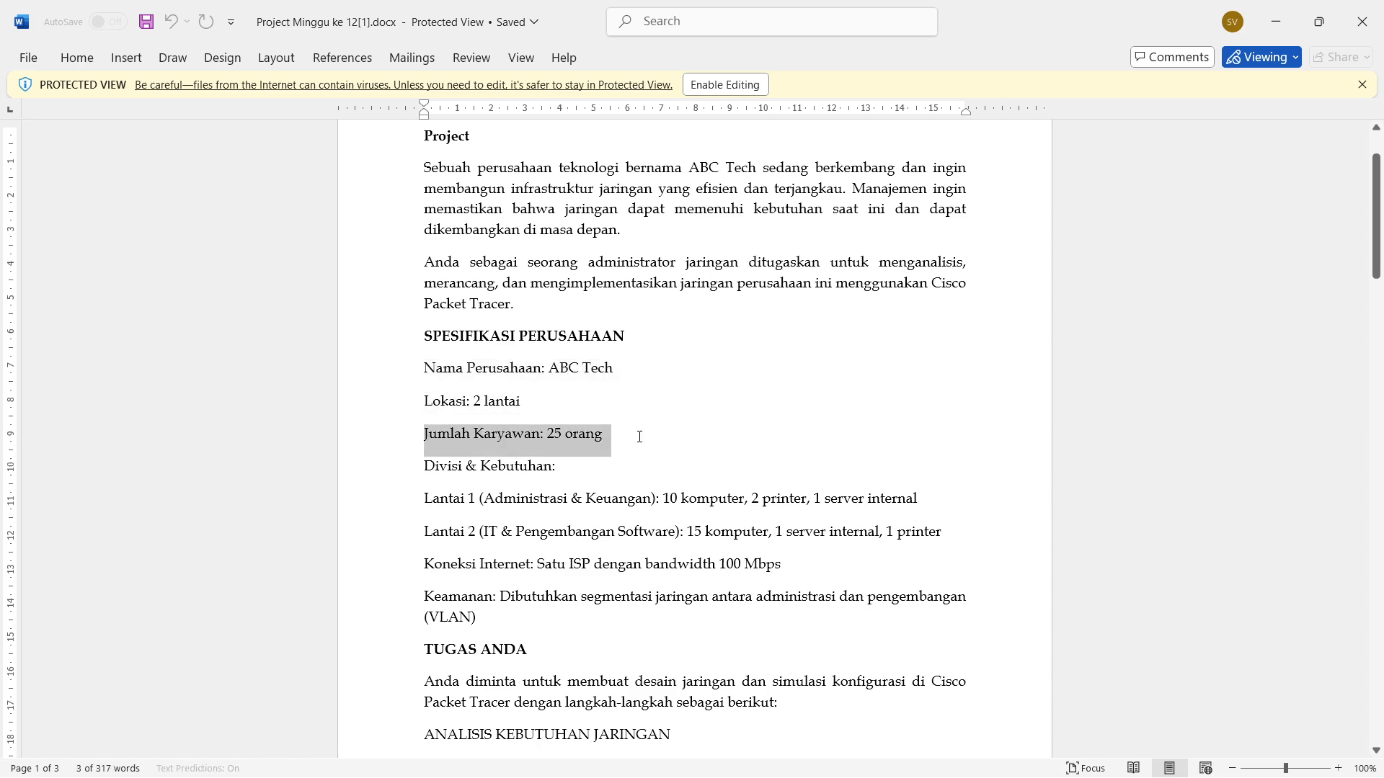
drag(426, 465, 964, 531)
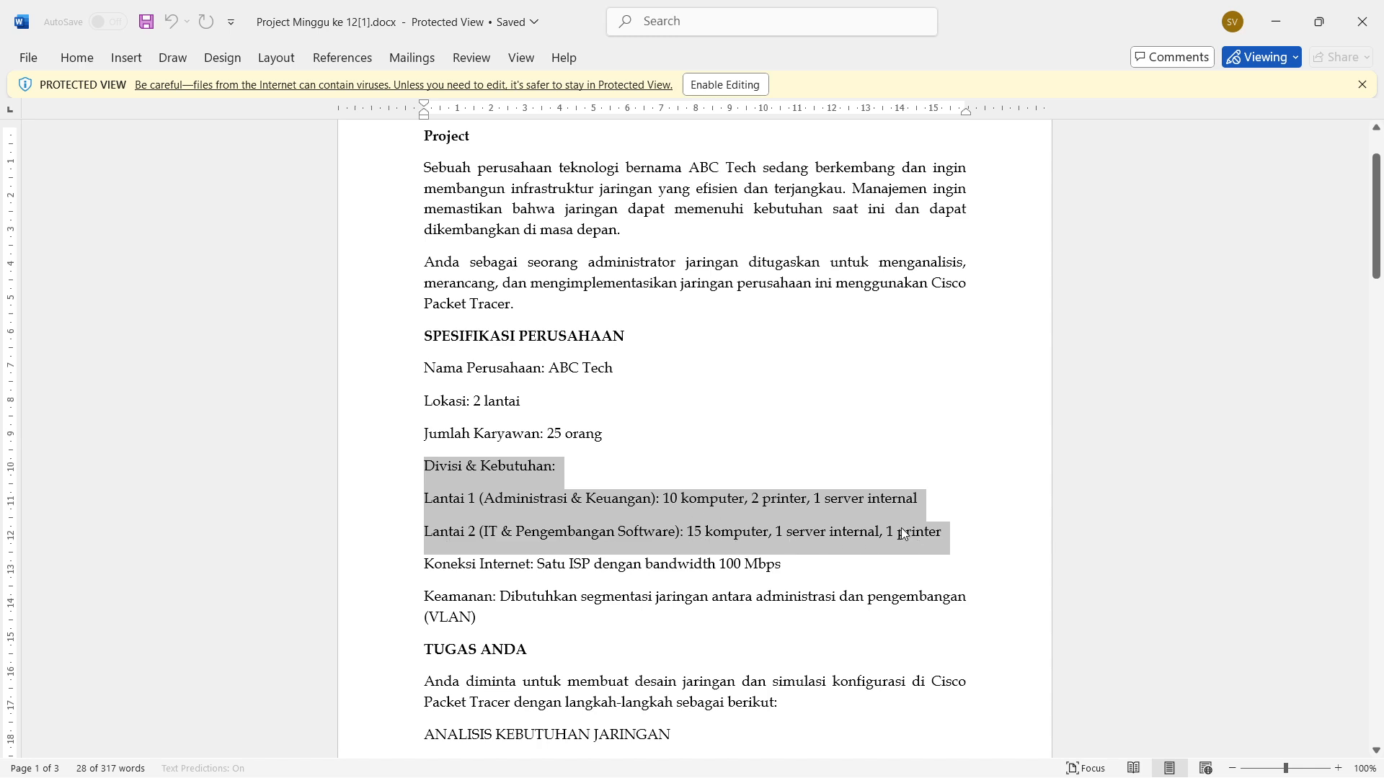
drag(440, 565, 802, 569)
click(800, 566)
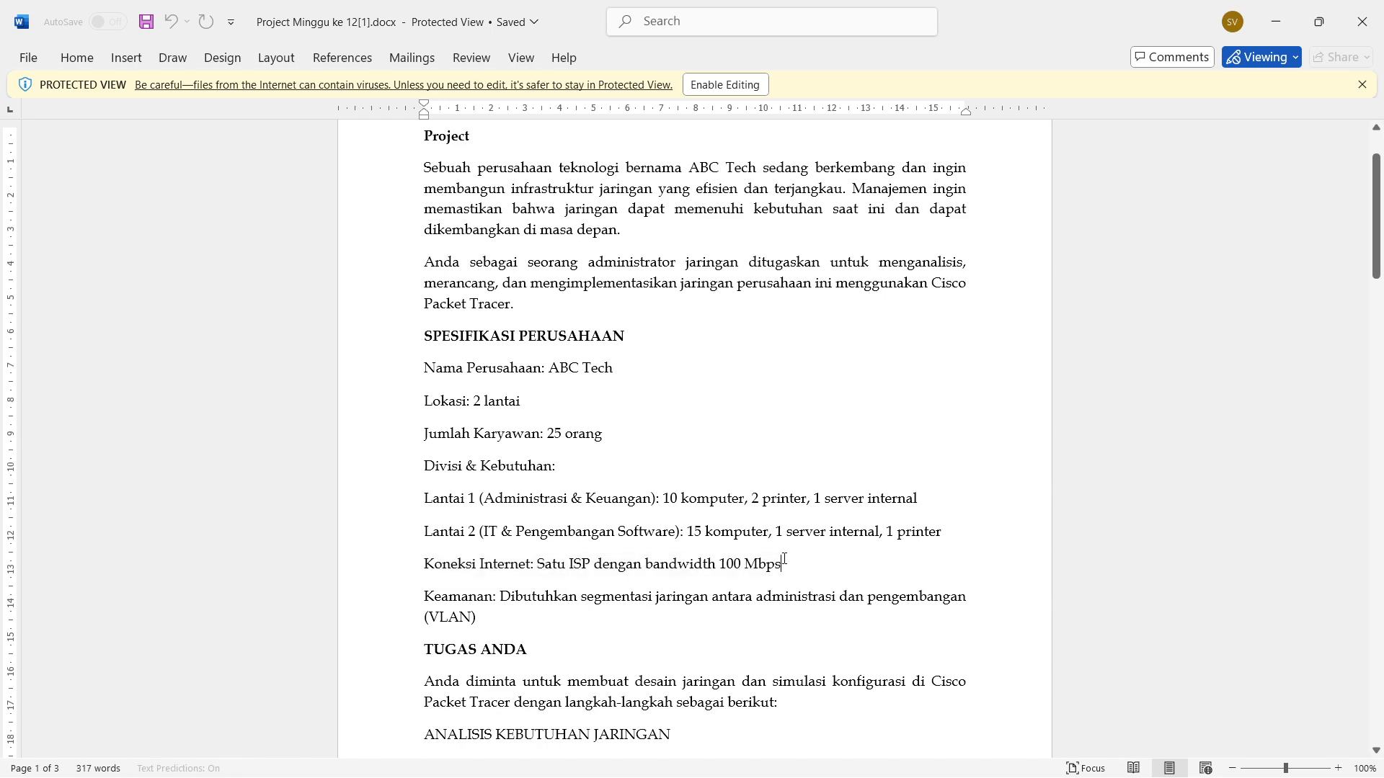
Compare the devices in the Cisco Packet Tracer topology with the Lantai 1 equipment requirements in the Word brief
key(alt+Tab)
key(Tab)
key(Tab)
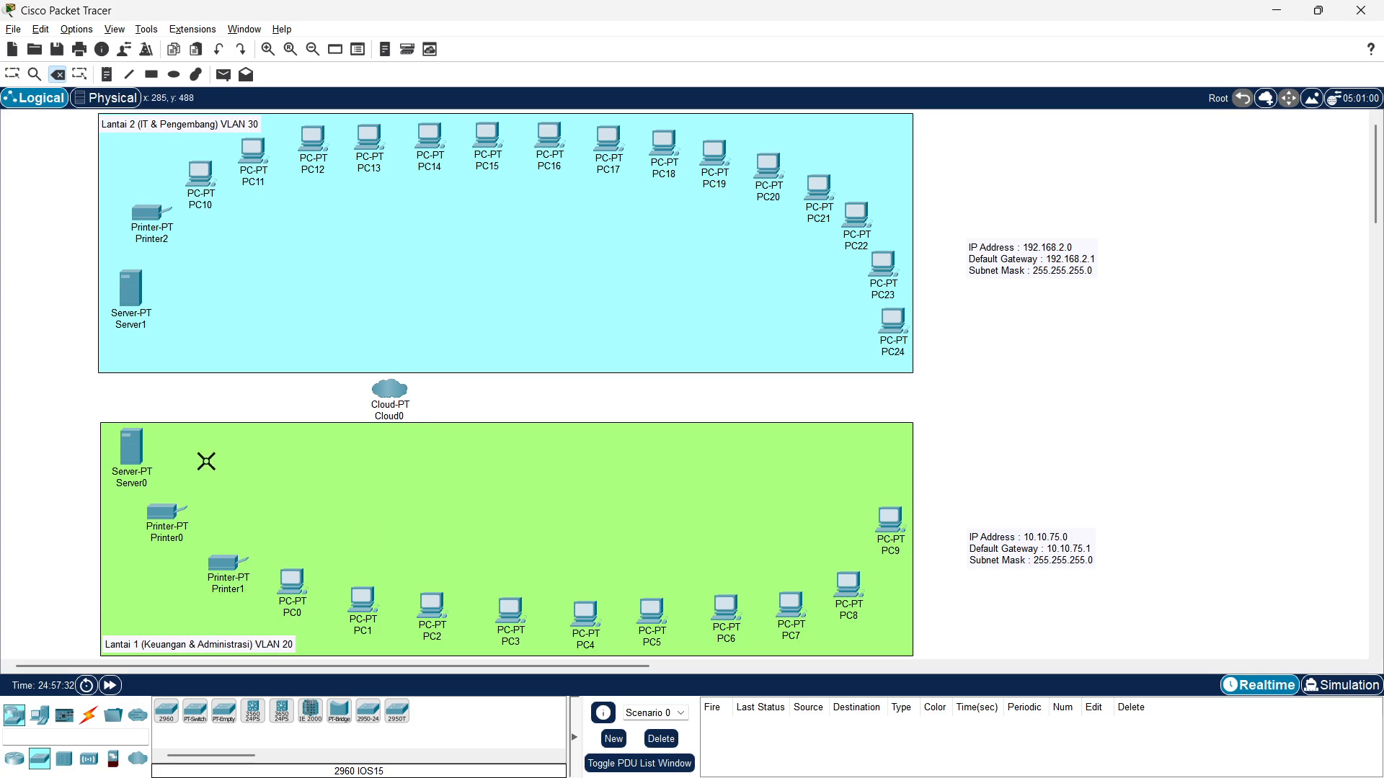
key(alt+Tab)
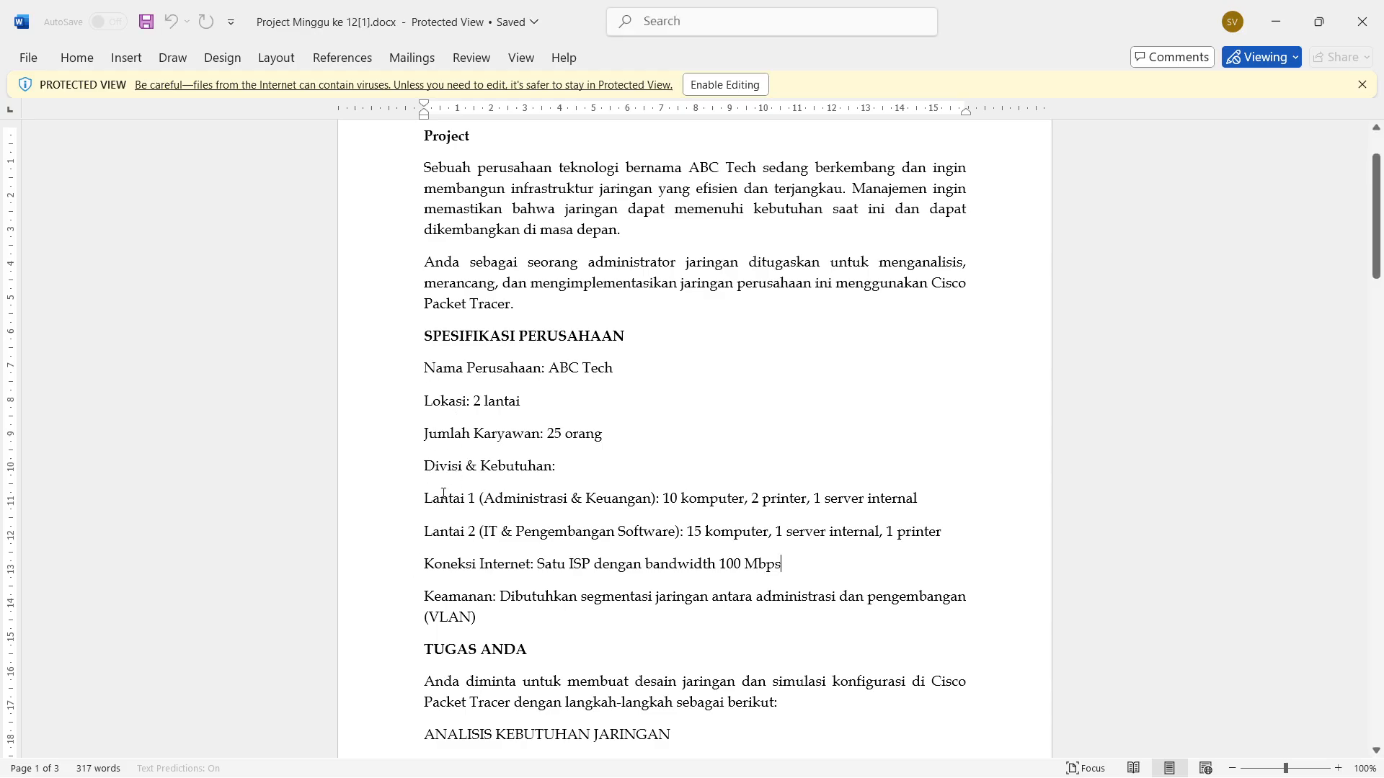
drag(424, 500, 890, 510)
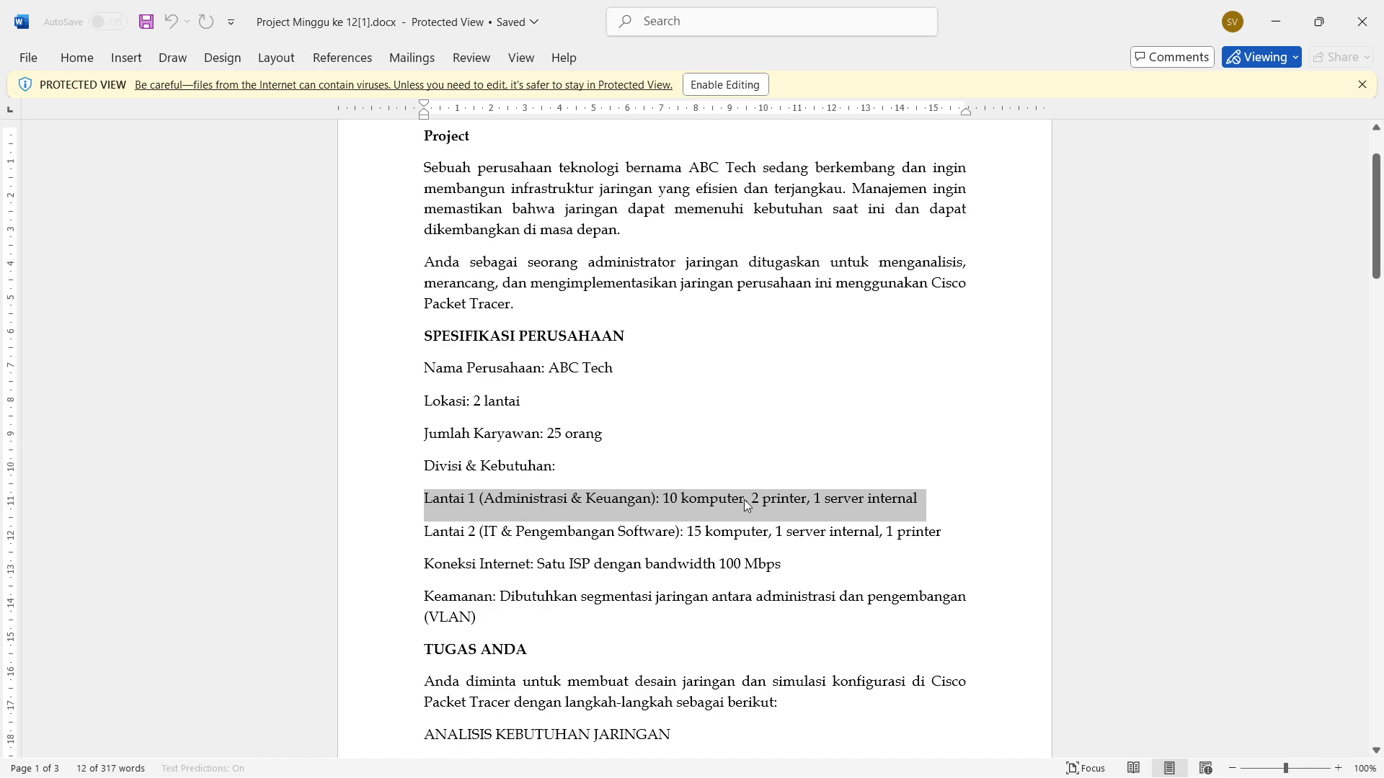
key(alt+Tab)
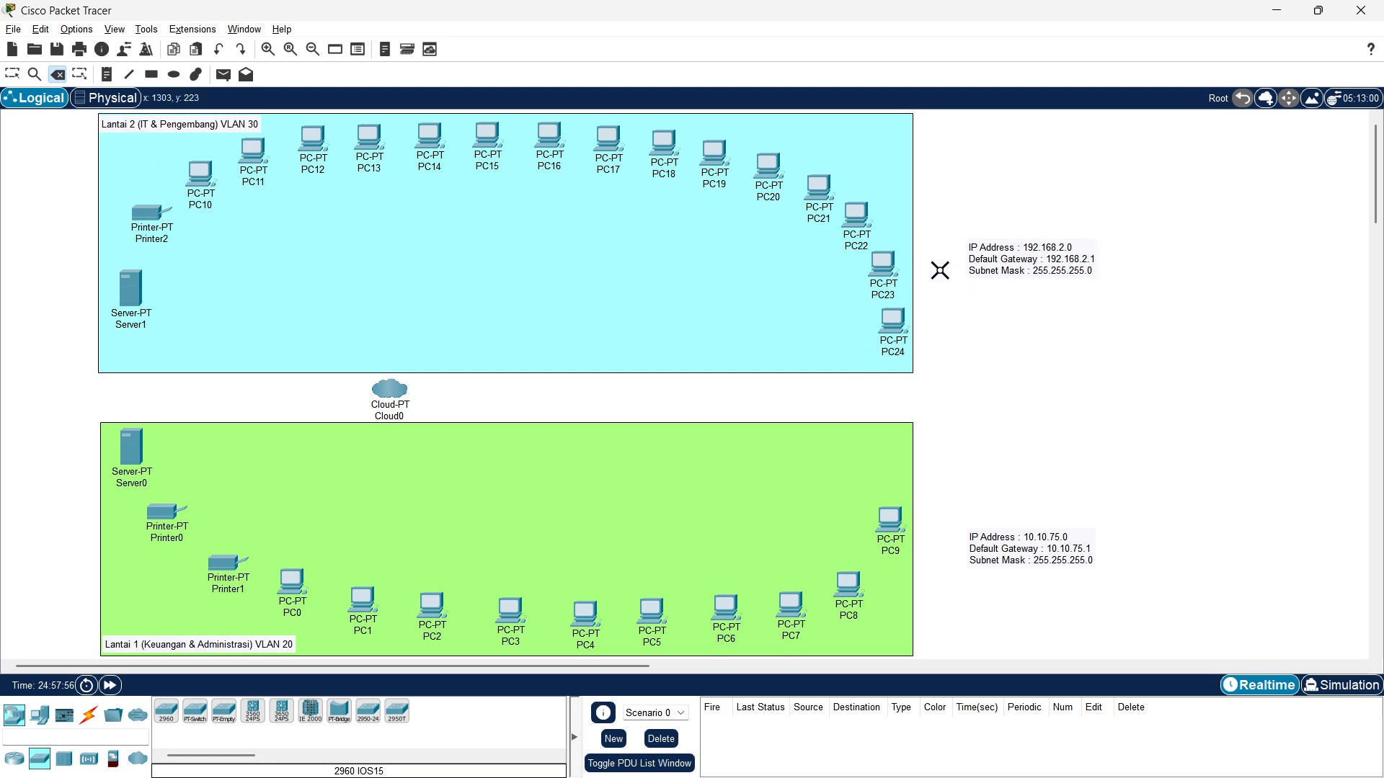
Switch to Word and examine the VLAN ID and IP addressing table for the Administrasi and IT divisions
key(alt+Tab)
scroll(699, 418, down, 10)
scroll(686, 462, down, 2)
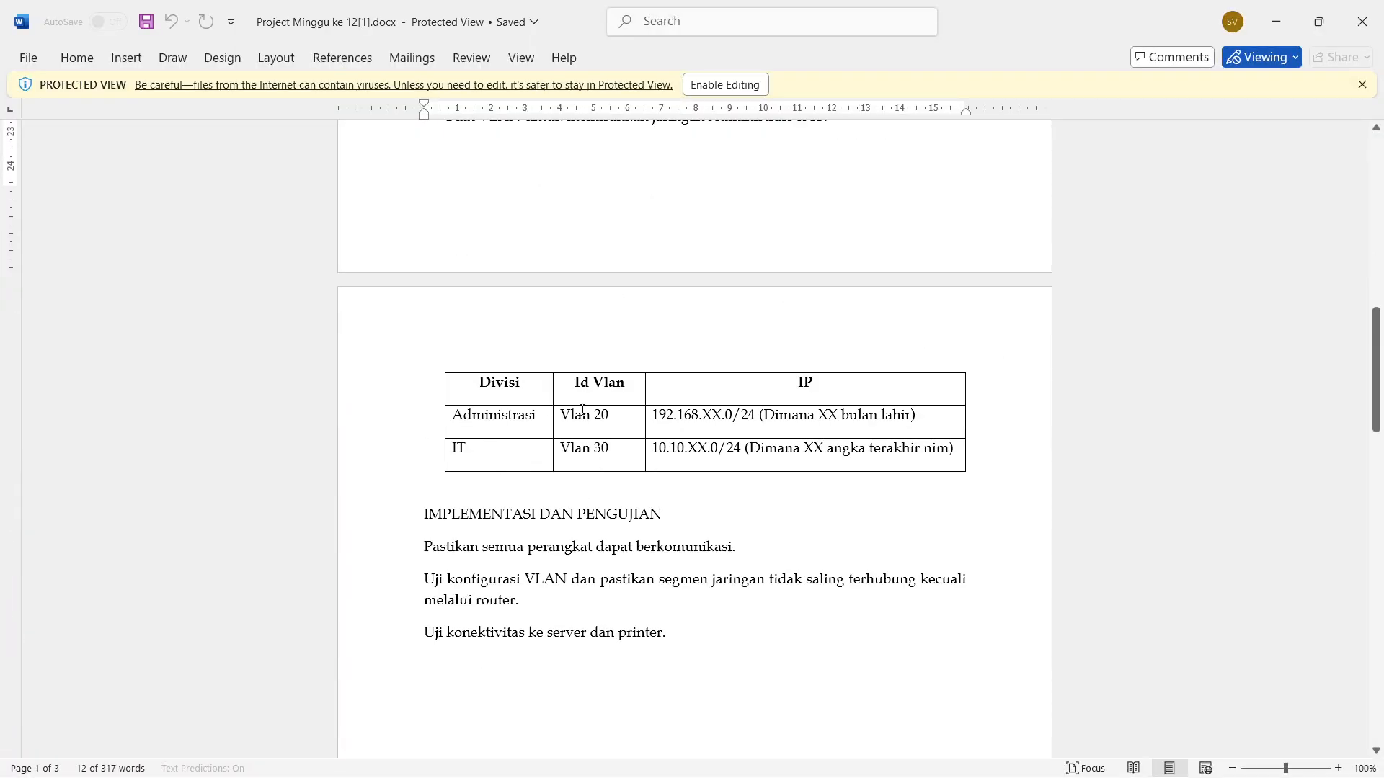
drag(454, 416, 691, 416)
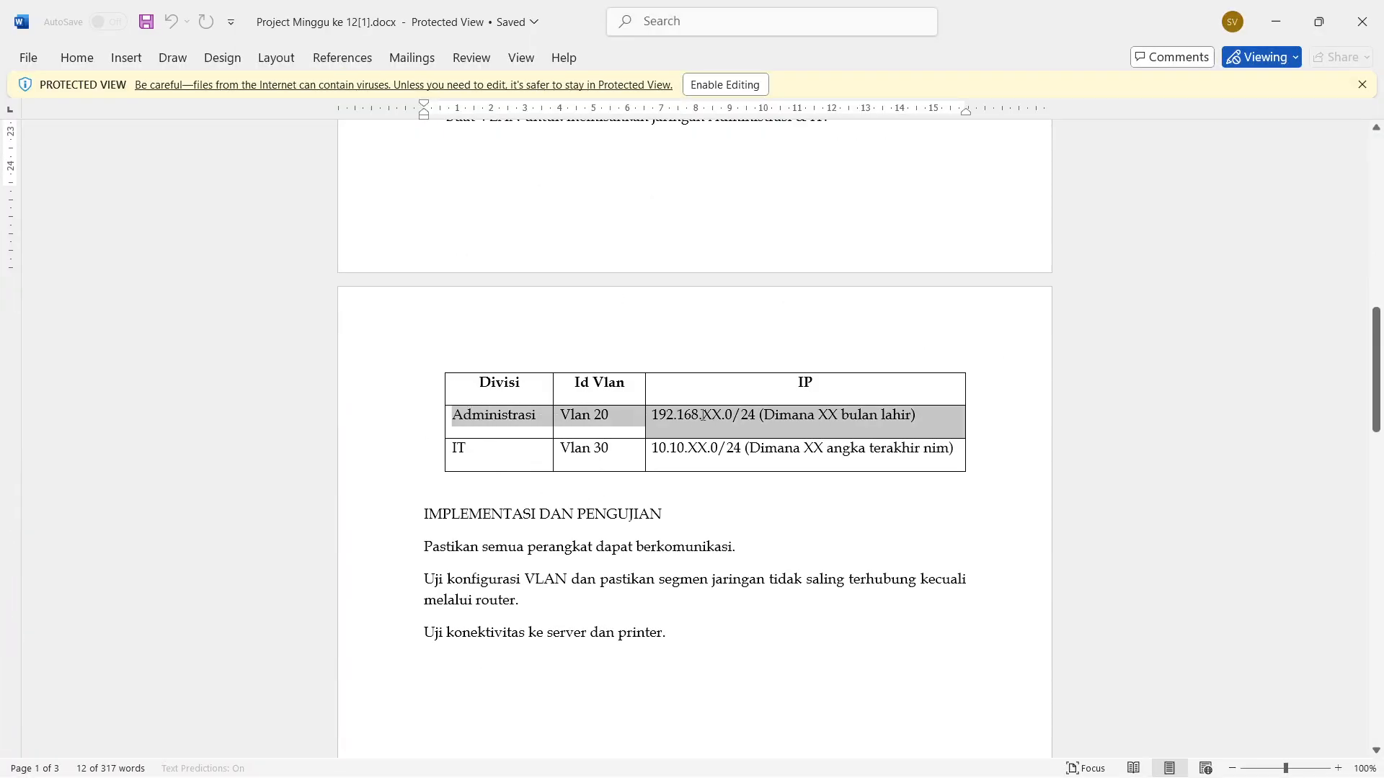
click(485, 452)
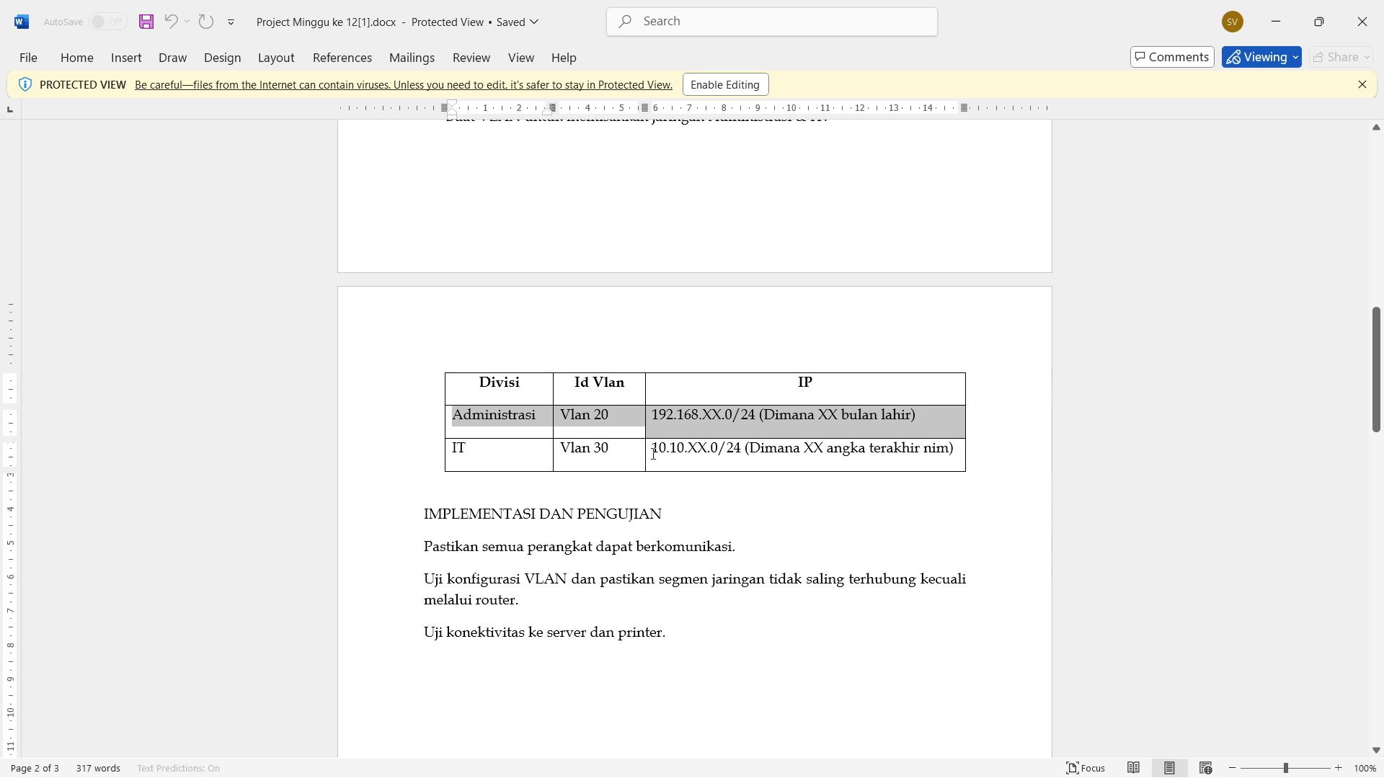
scroll(653, 455, up, 1)
click(828, 502)
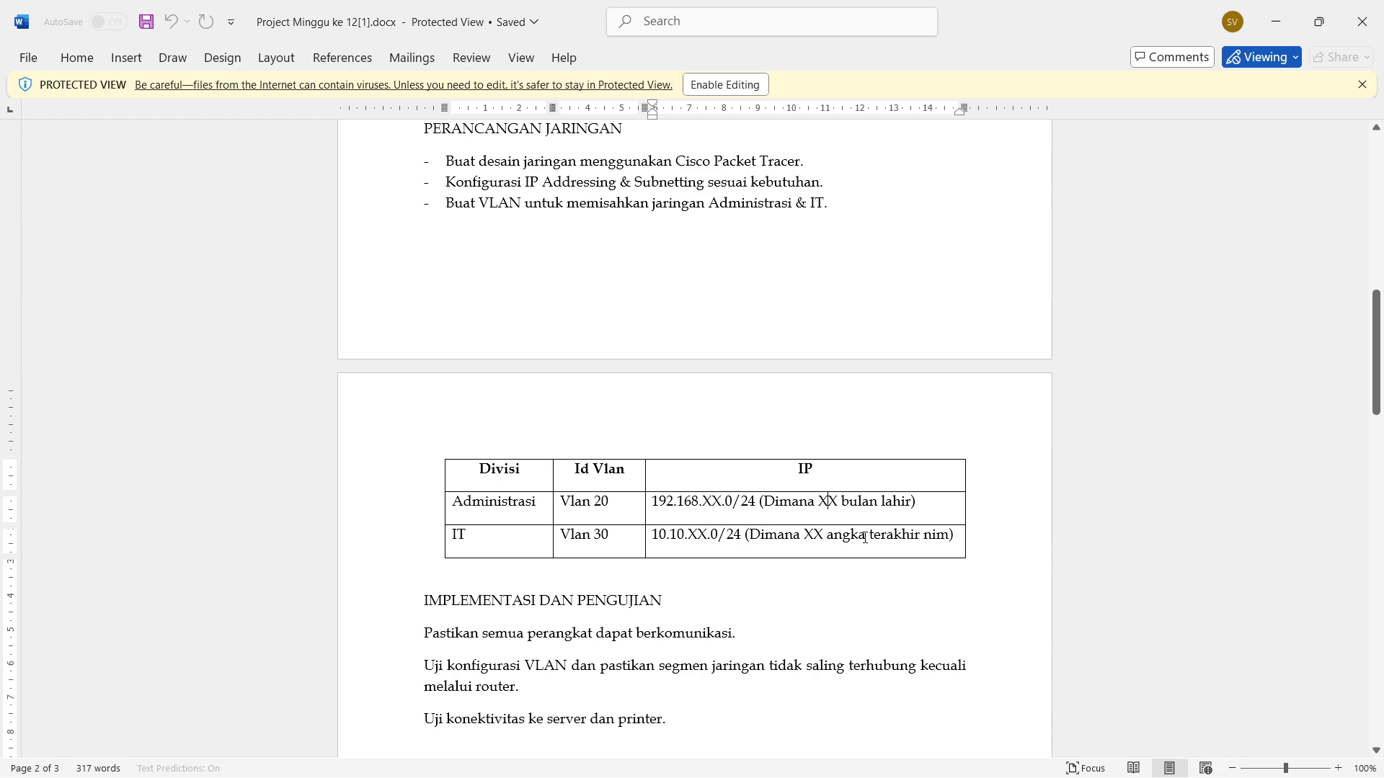
scroll(911, 529, up, 4)
Switch to Cisco Packet Tracer, activate the Select tool and shift both IP address notes slightly to the right
key(alt+Tab)
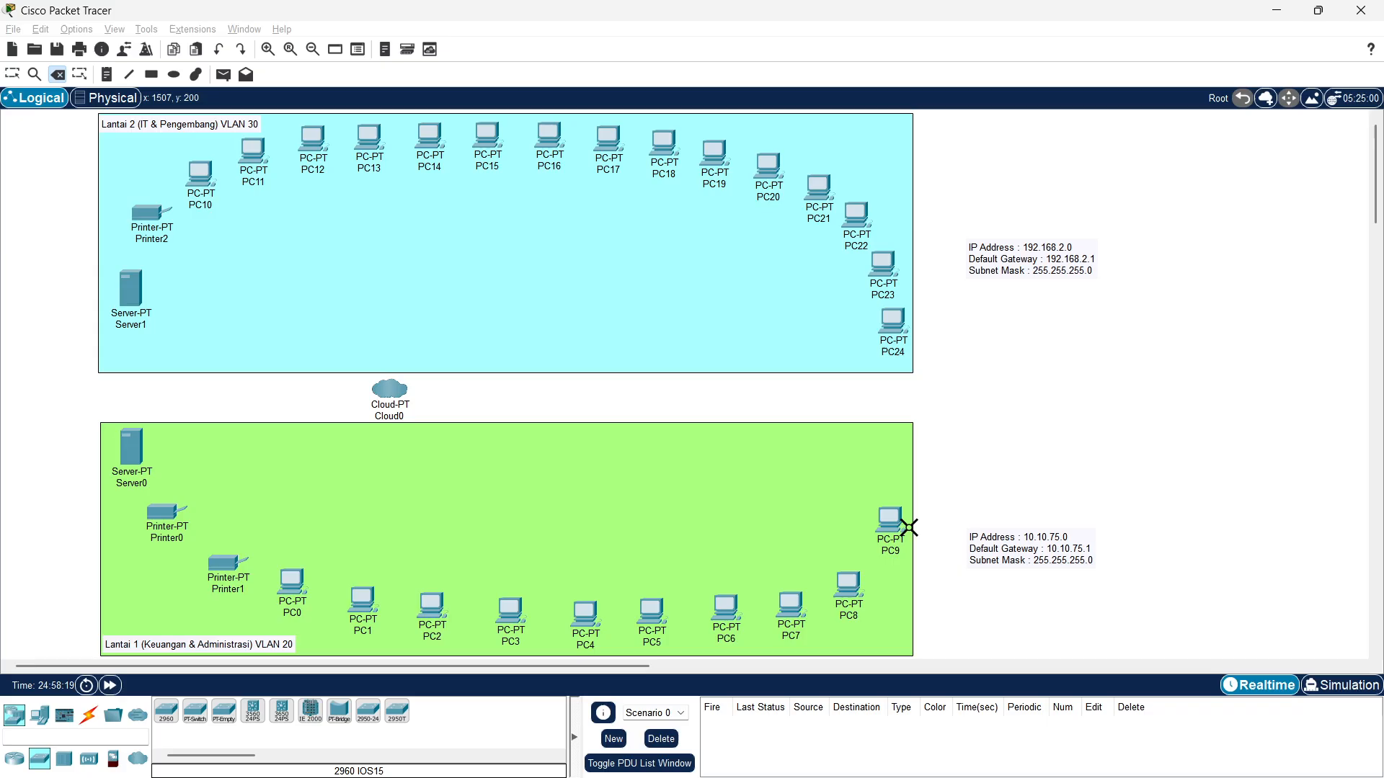
click(12, 74)
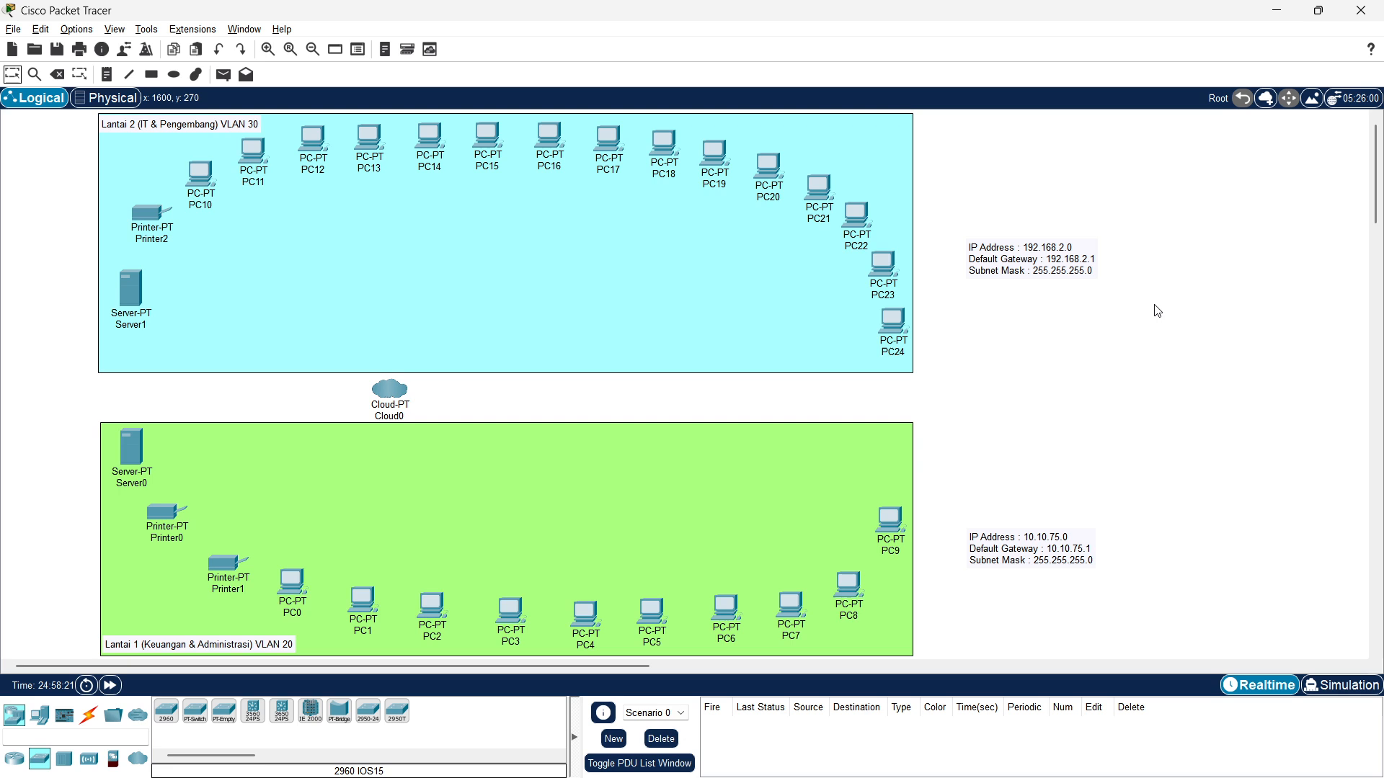
drag(1052, 266, 1049, 454)
drag(1055, 560, 1056, 562)
drag(1049, 465, 1074, 261)
drag(1031, 552, 1049, 553)
Check the brief's VLAN table and swap the IP notes, placing 10.10.75.0 beside Lantai 2 and 192.168.2.0 beside Lantai 1
key(alt+Tab)
scroll(655, 431, down, 5)
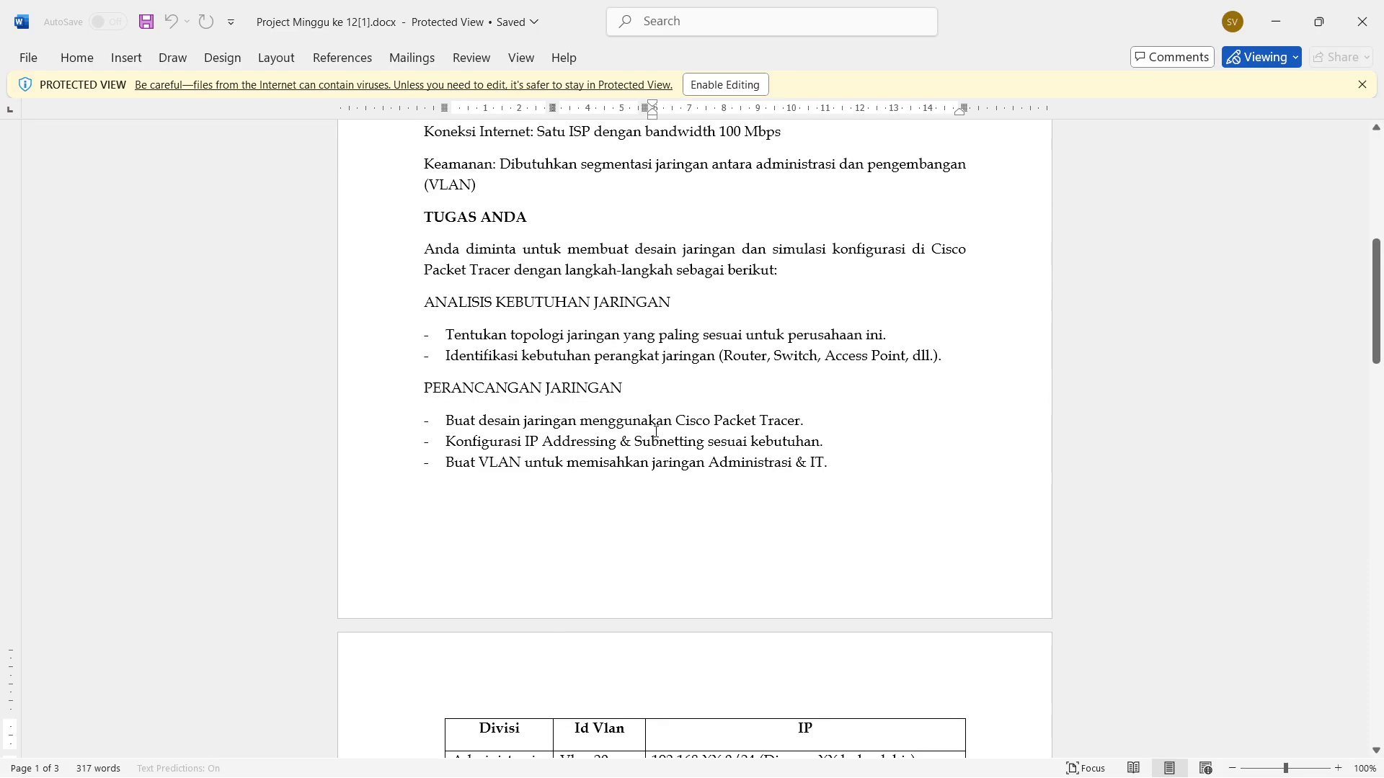
key(alt+Tab)
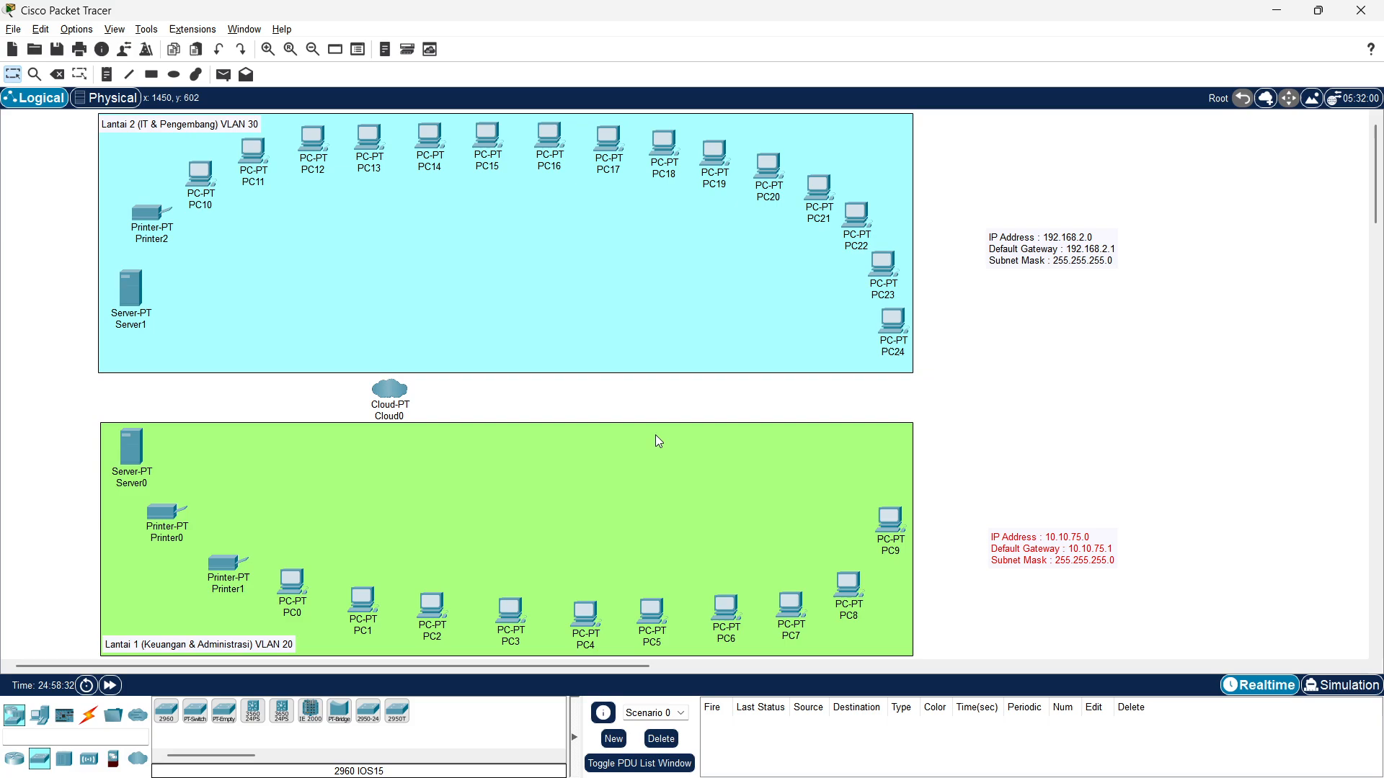
key(alt+Tab)
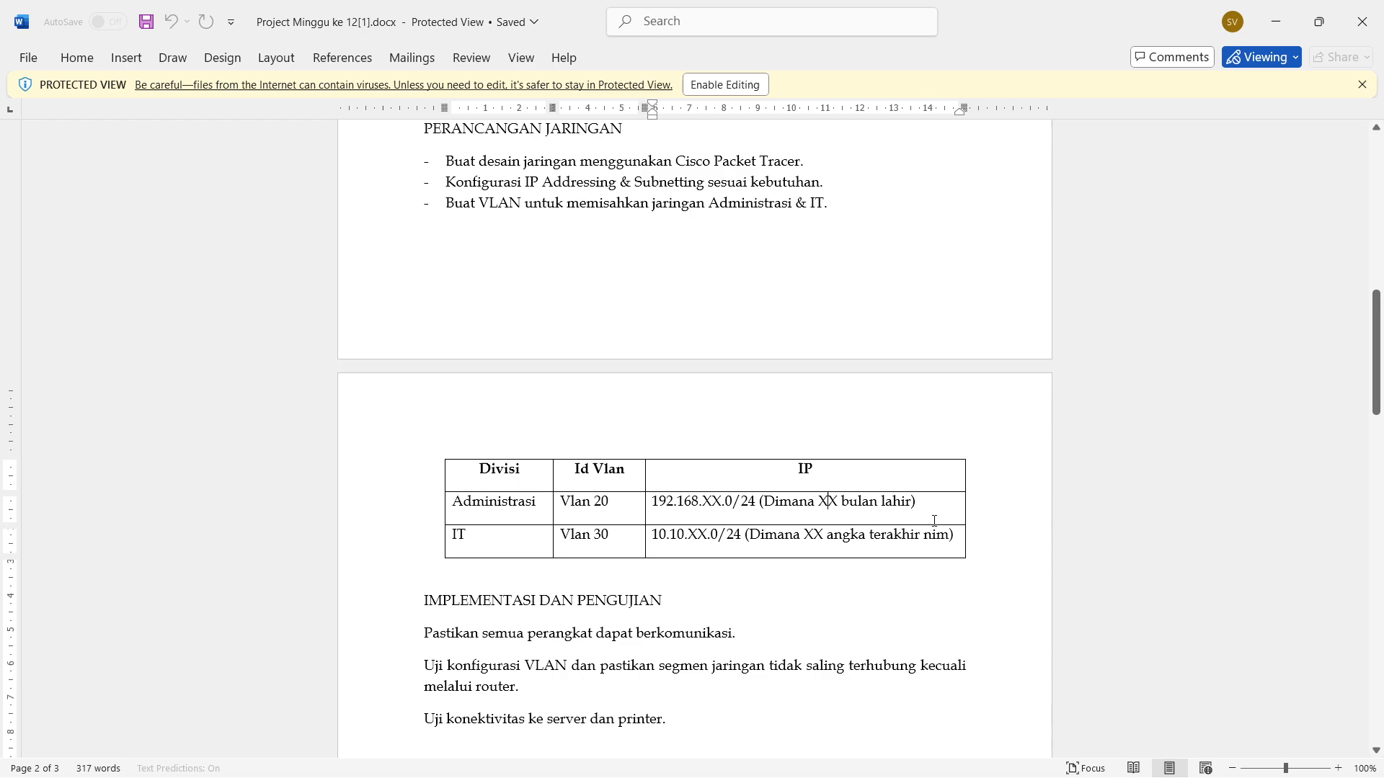
key(alt+Tab)
drag(1064, 558, 1081, 220)
drag(1059, 271, 1066, 541)
Adjust the positions of the 10.10.75.0 and 192.168.2.0 notes so they line up beside their floor areas
key(alt+Tab)
key(alt+Tab)
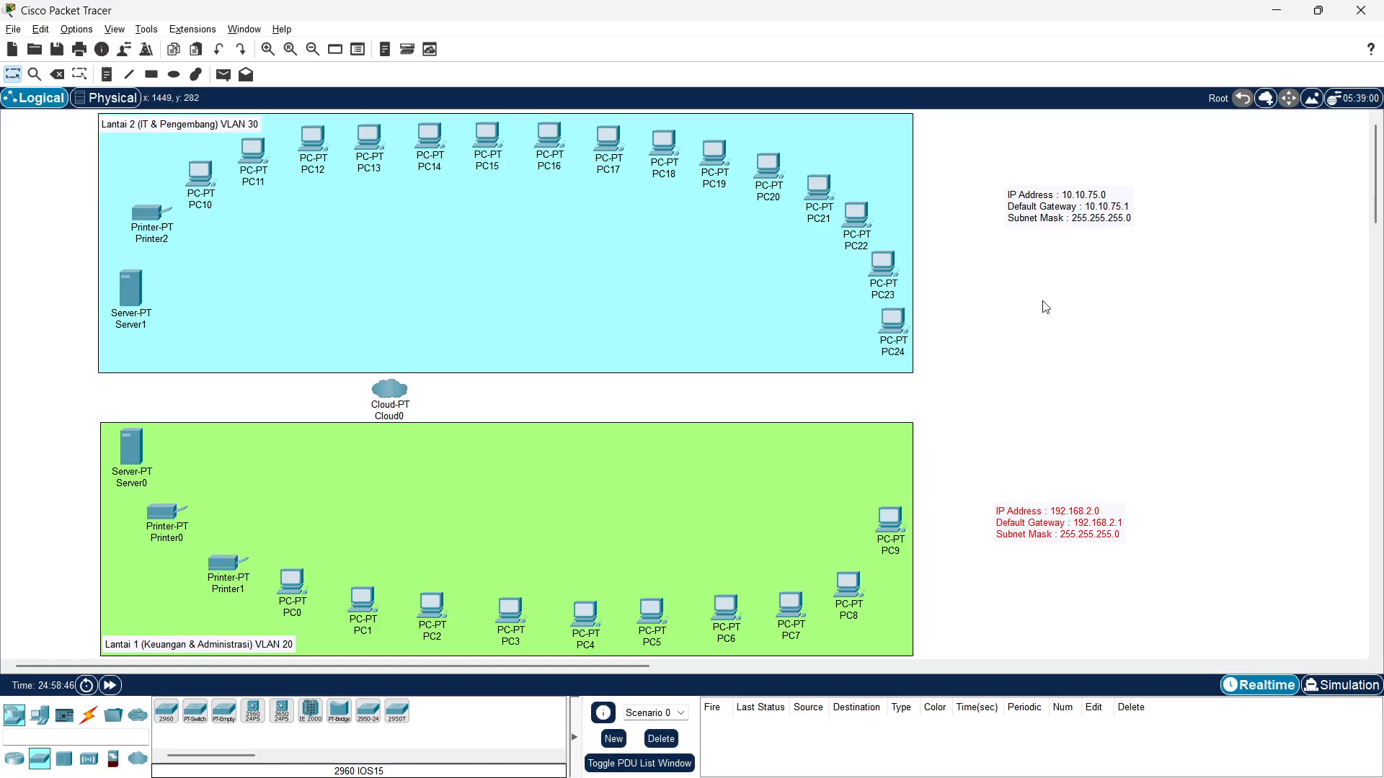
drag(1062, 214, 1061, 254)
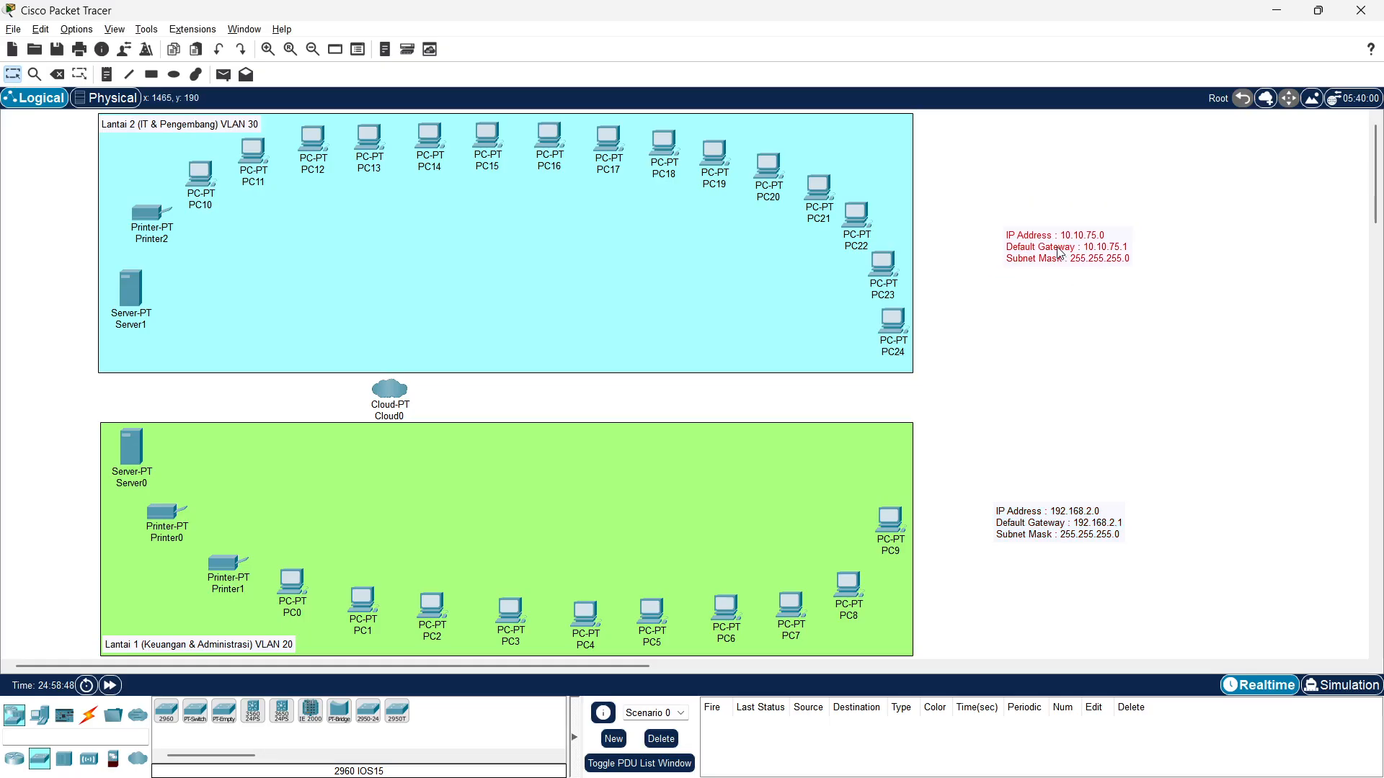
drag(1062, 543, 1075, 571)
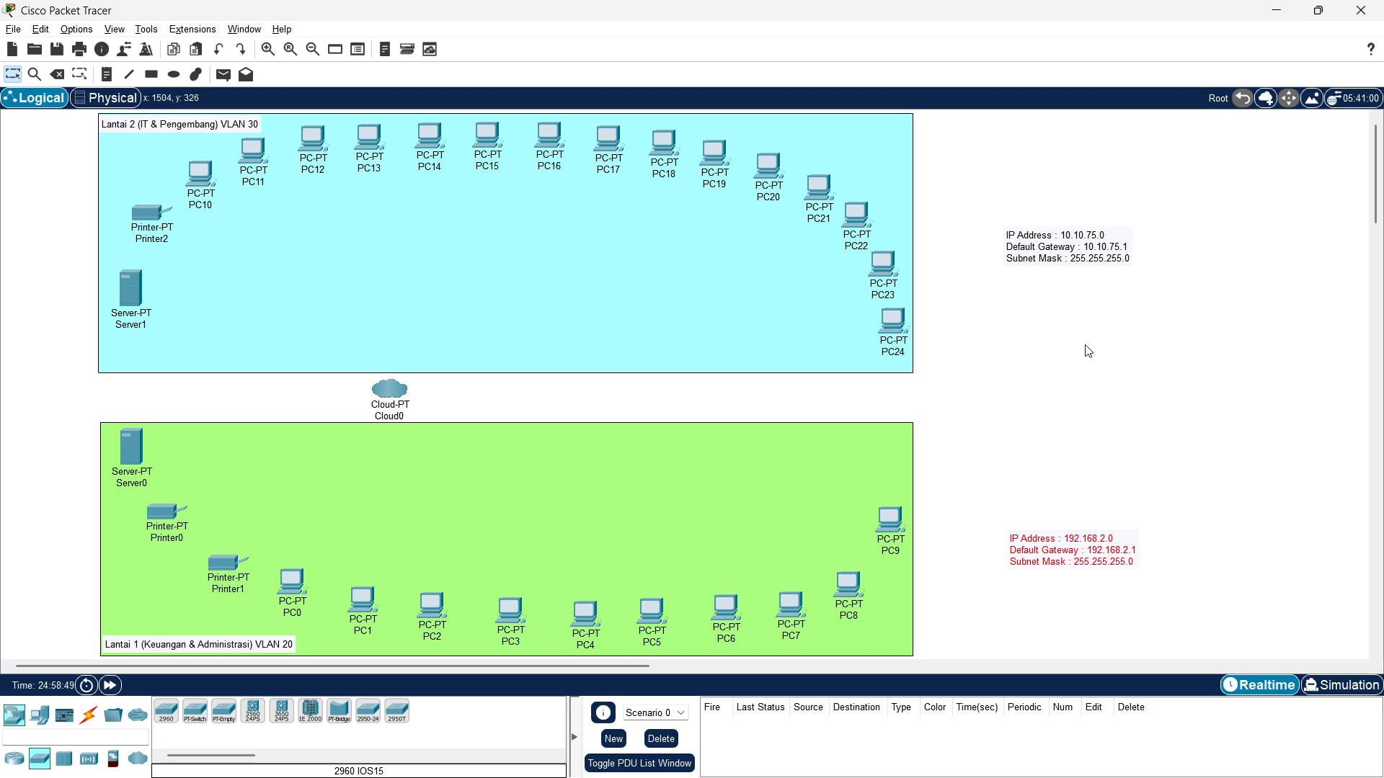
drag(1062, 261, 1069, 276)
drag(1058, 557, 1064, 561)
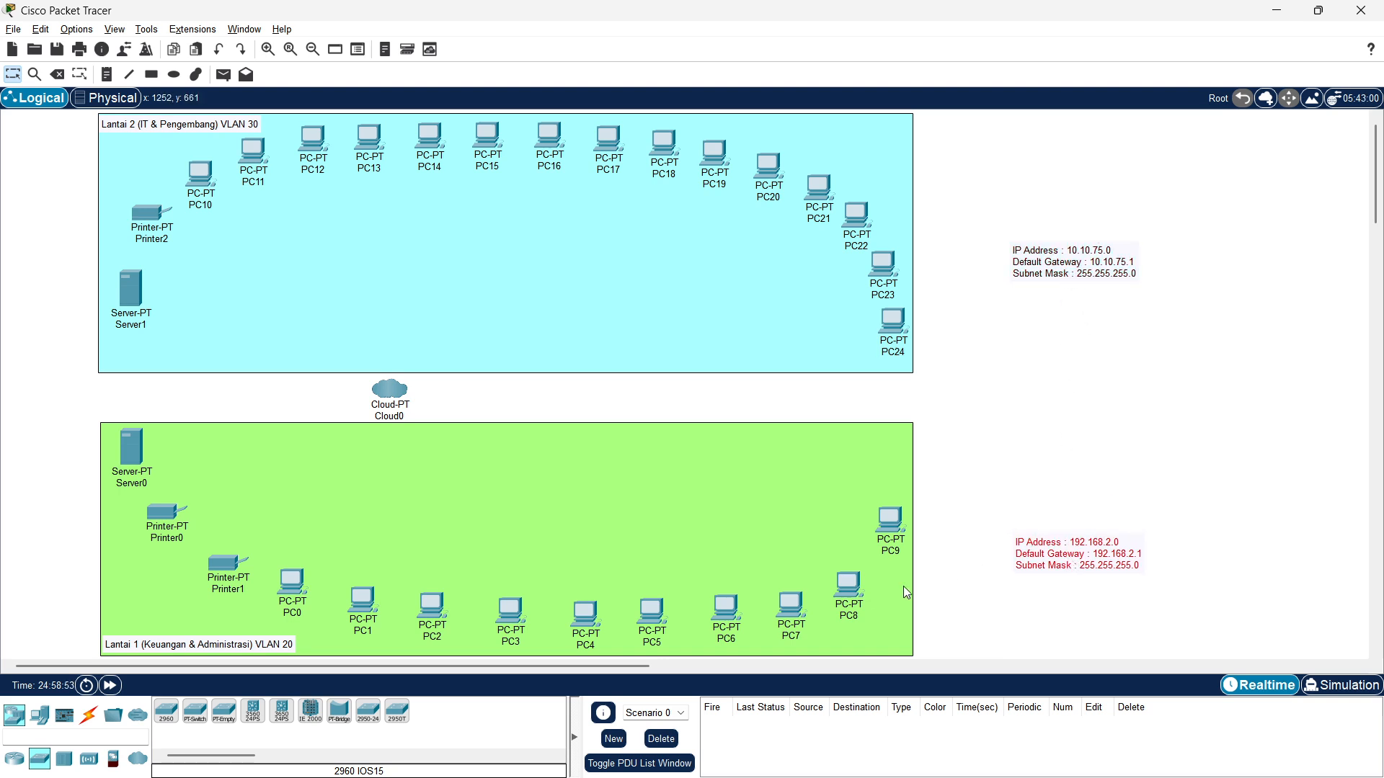
Examine the network analysis and design tasks in the Word brief against the topology, including the required router and switch devices
key(alt+Tab)
scroll(800, 439, up, 8)
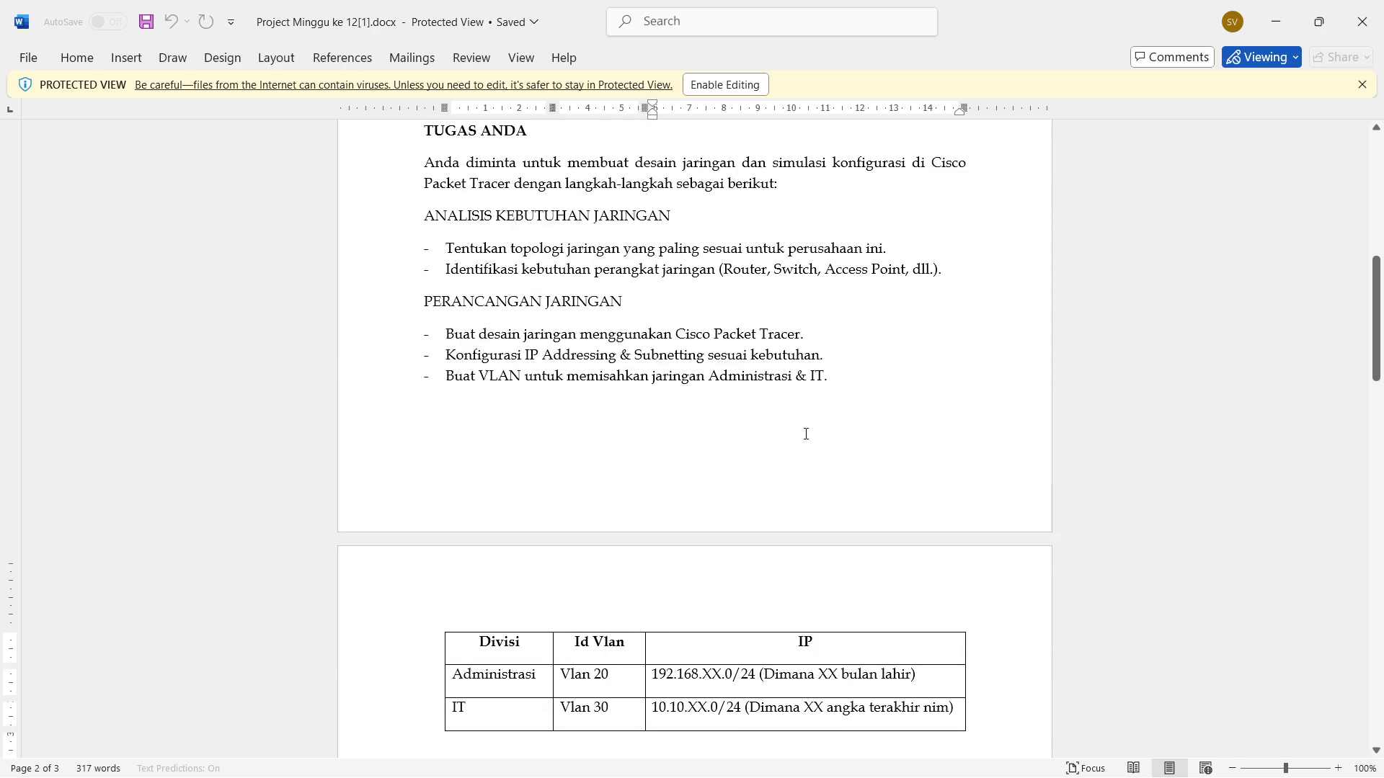
scroll(800, 444, up, 2)
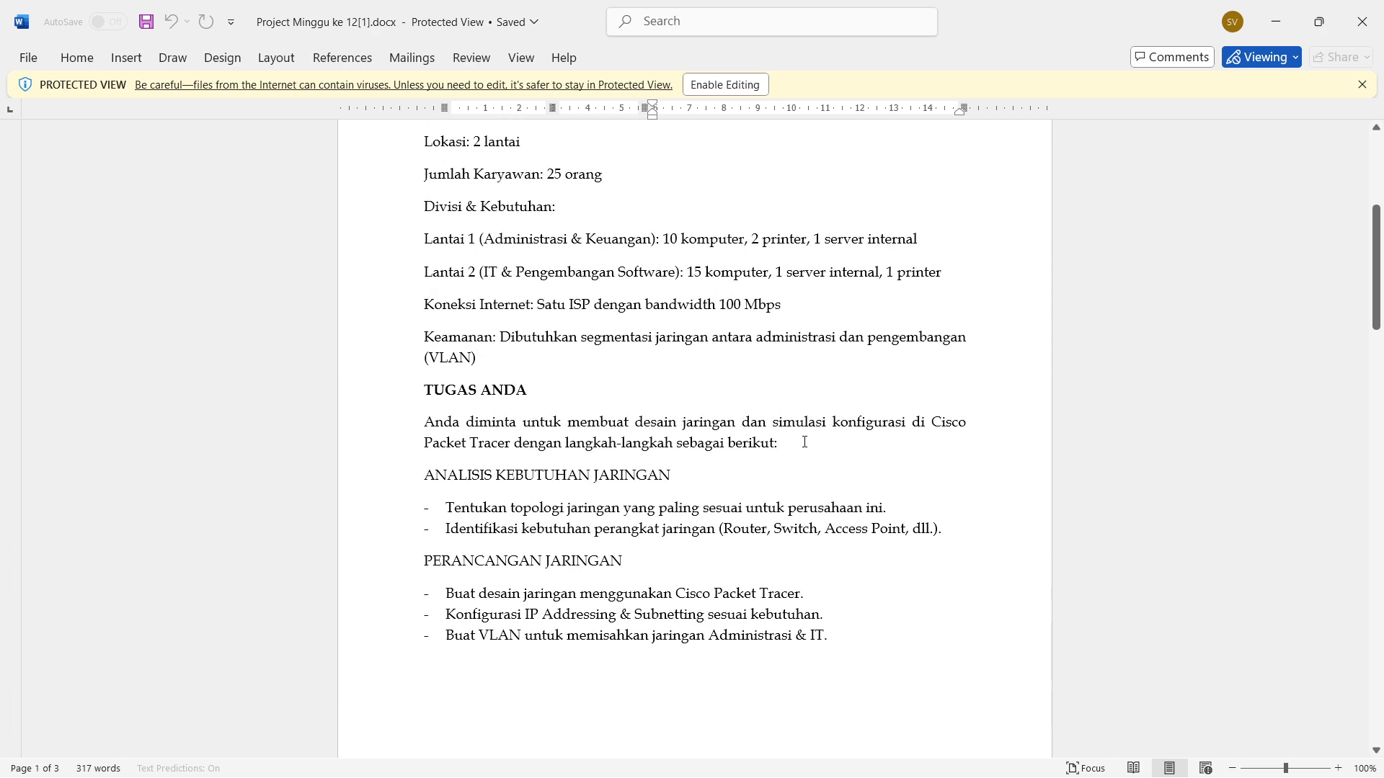
key(alt+Tab)
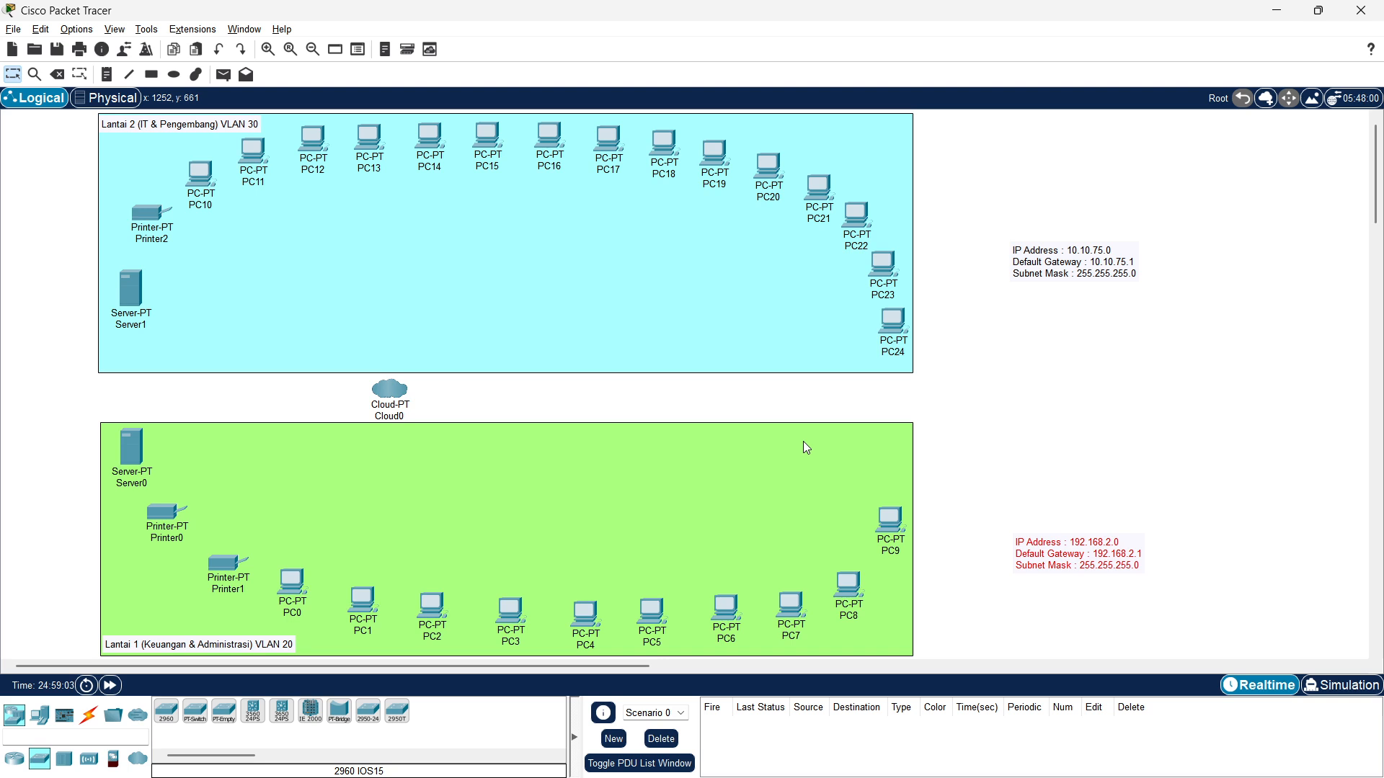
key(alt+Tab)
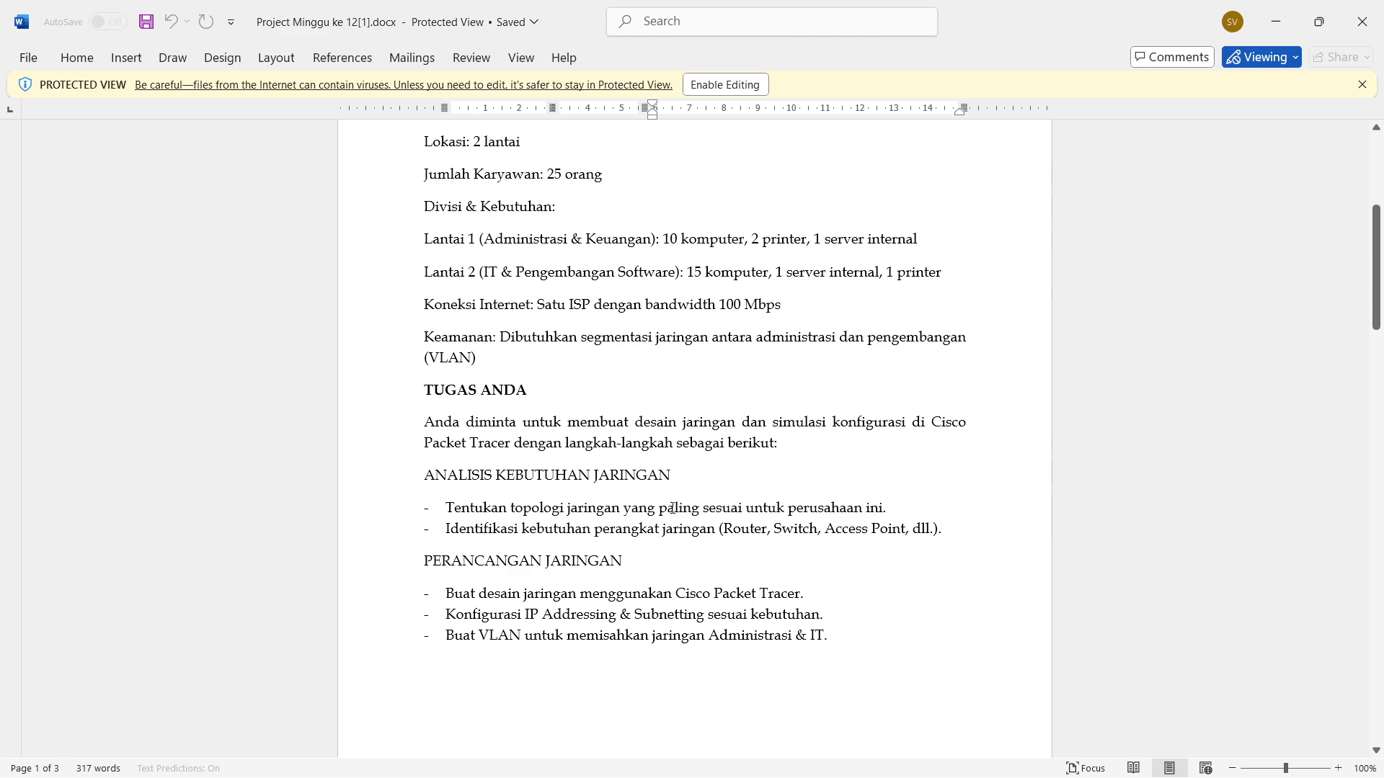
key(alt+Tab)
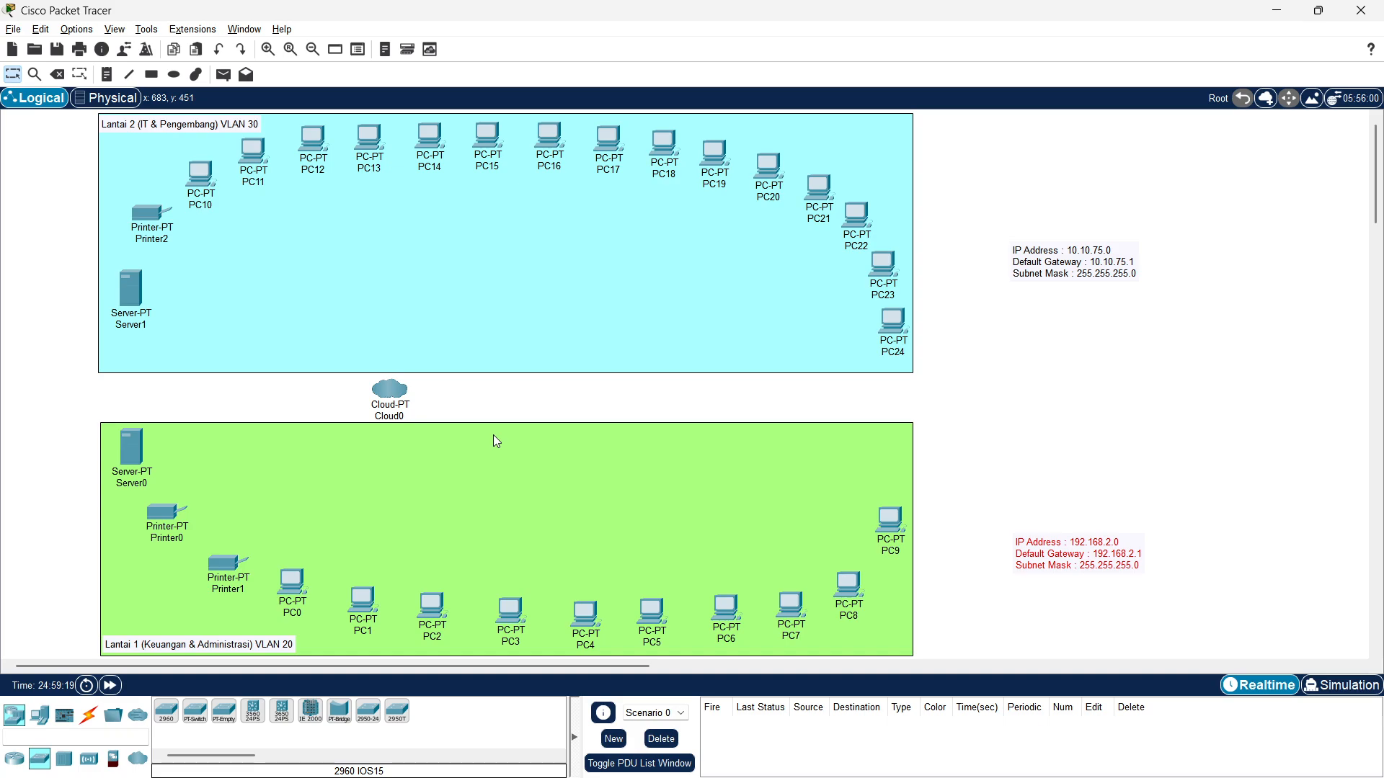
key(alt+Tab)
drag(448, 528, 718, 533)
Switch to Cisco Packet Tracer and place a 2911 router to the right of Cloud0 between the two floor areas
key(alt+Tab)
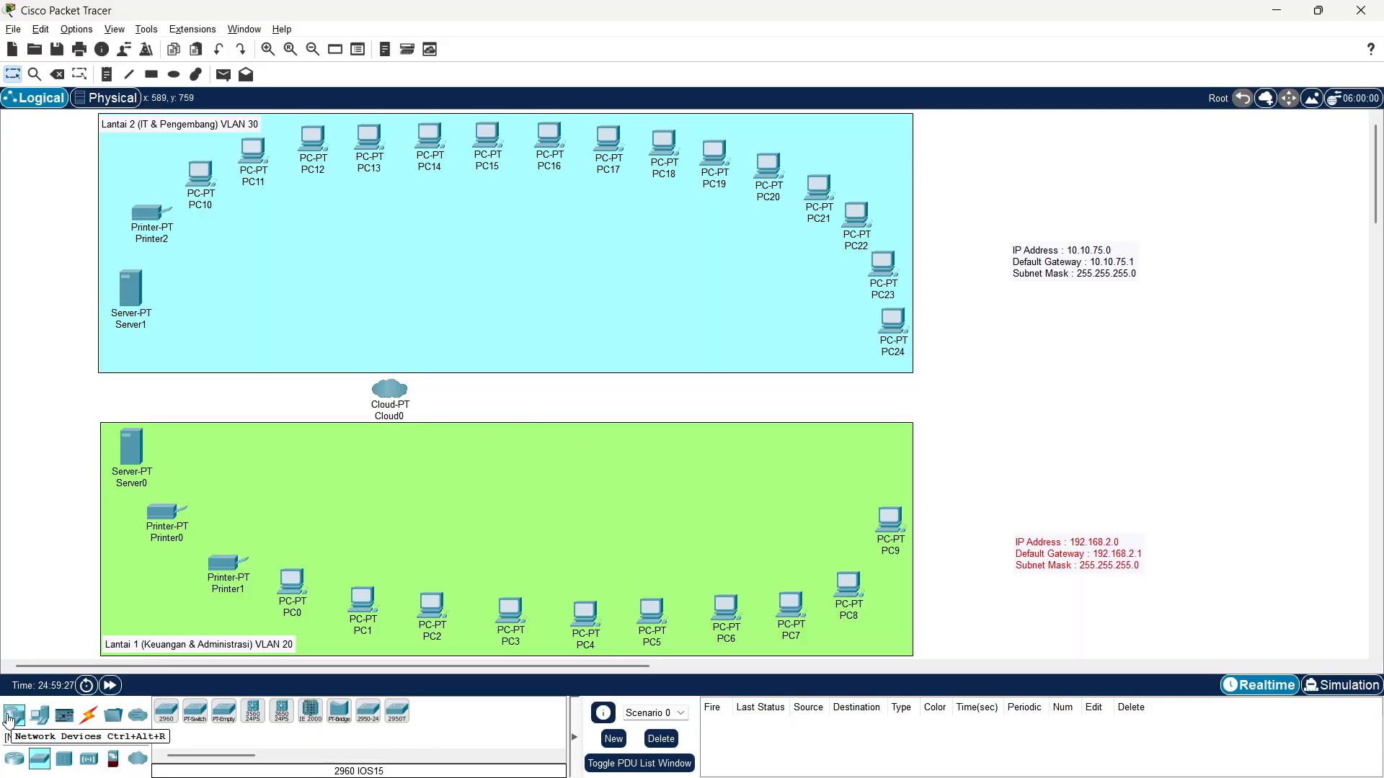
click(16, 757)
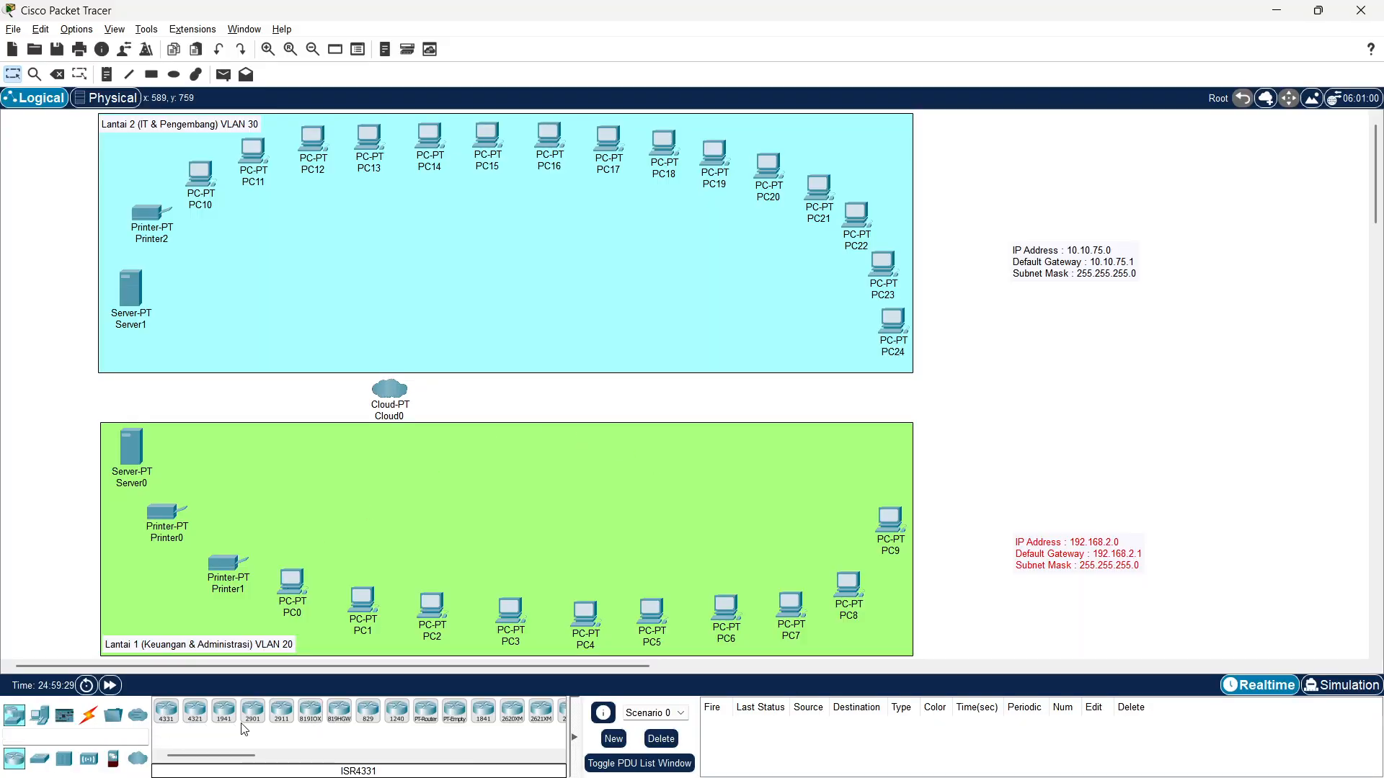
click(283, 715)
click(489, 390)
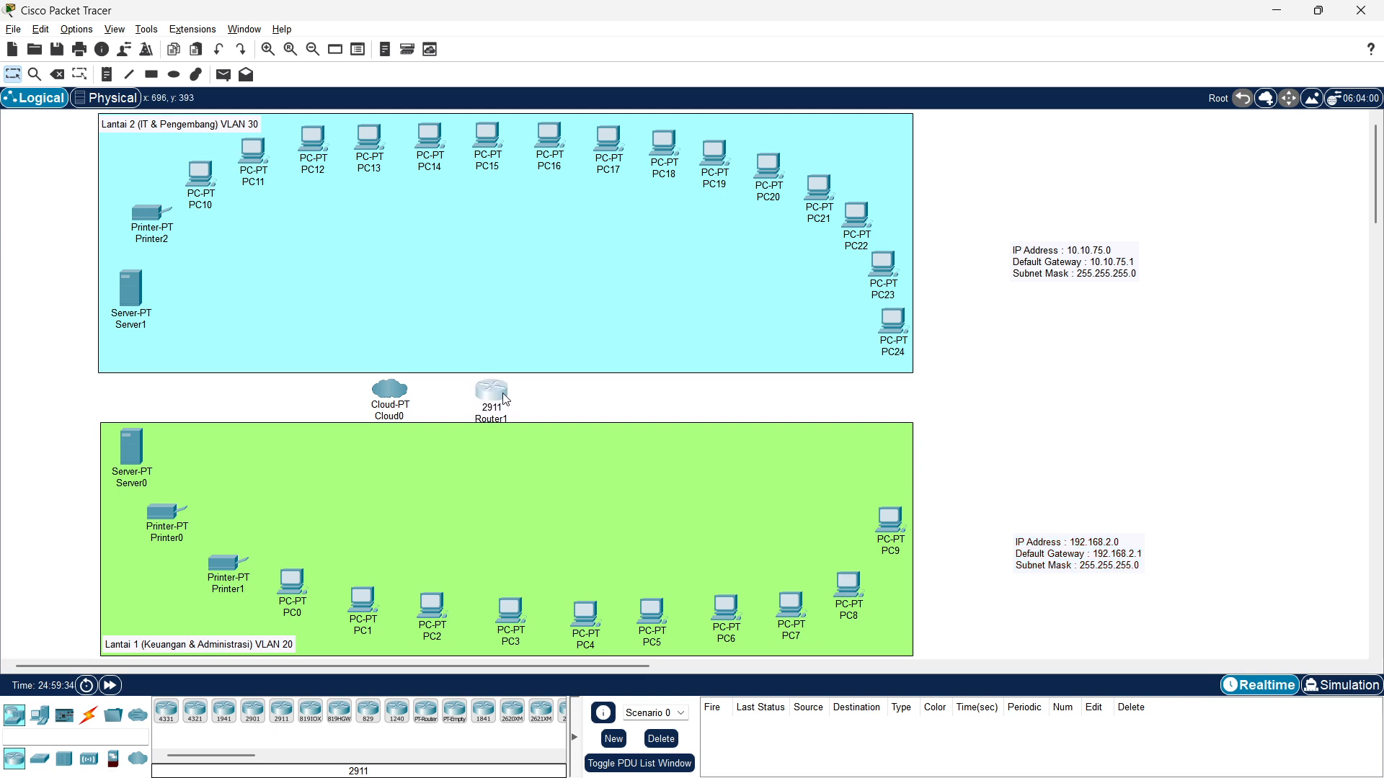
click(390, 404)
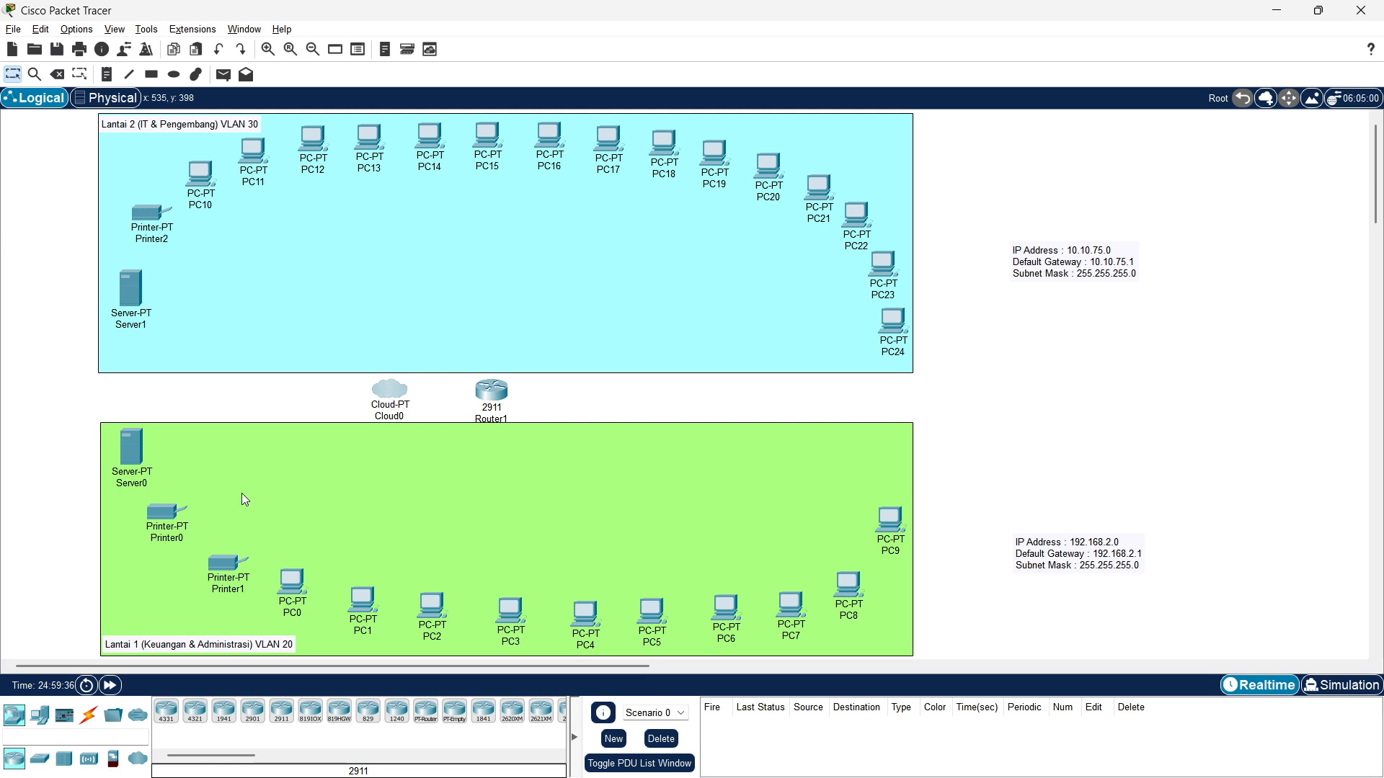
click(1093, 151)
Place a 2960 switch in the Lantai 1 area below the router and a Switch-PT in the Lantai 2 area above it
click(40, 759)
click(166, 712)
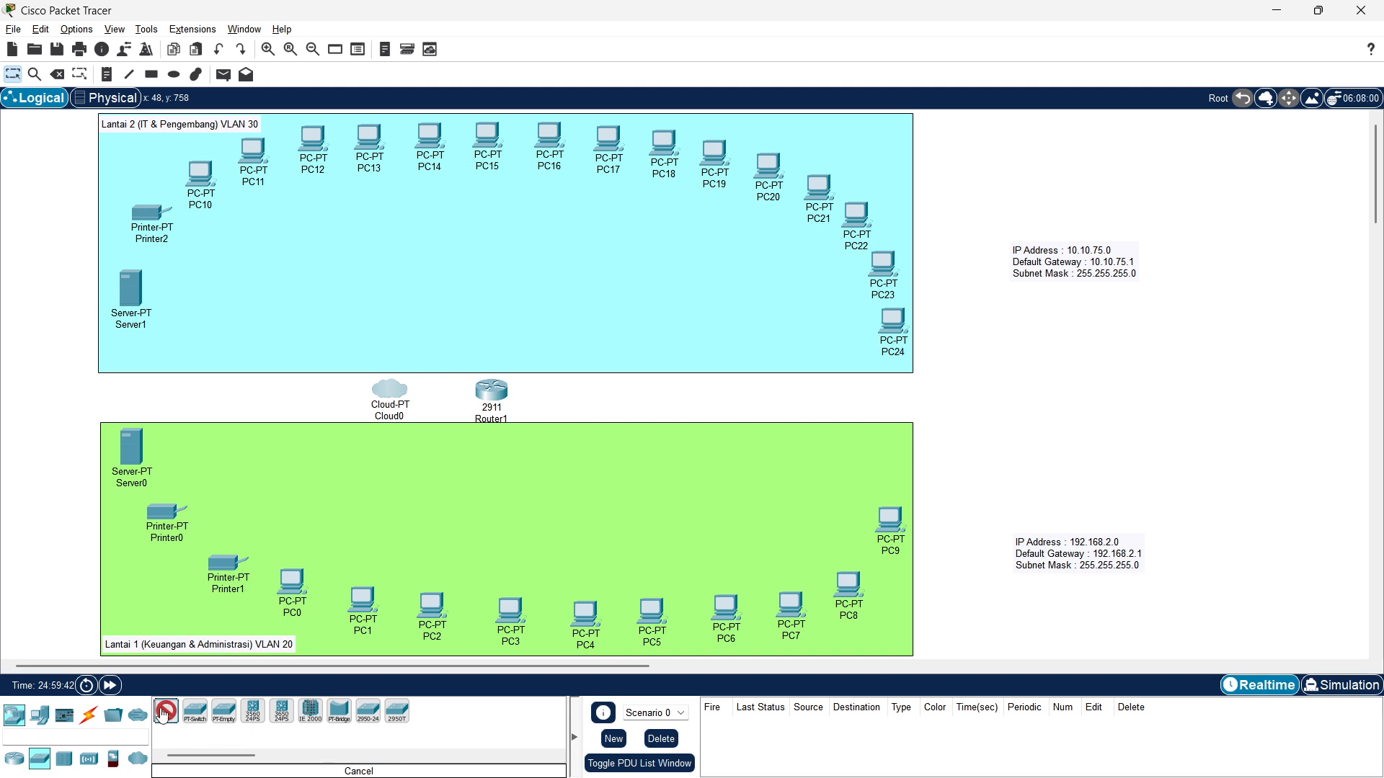
click(491, 473)
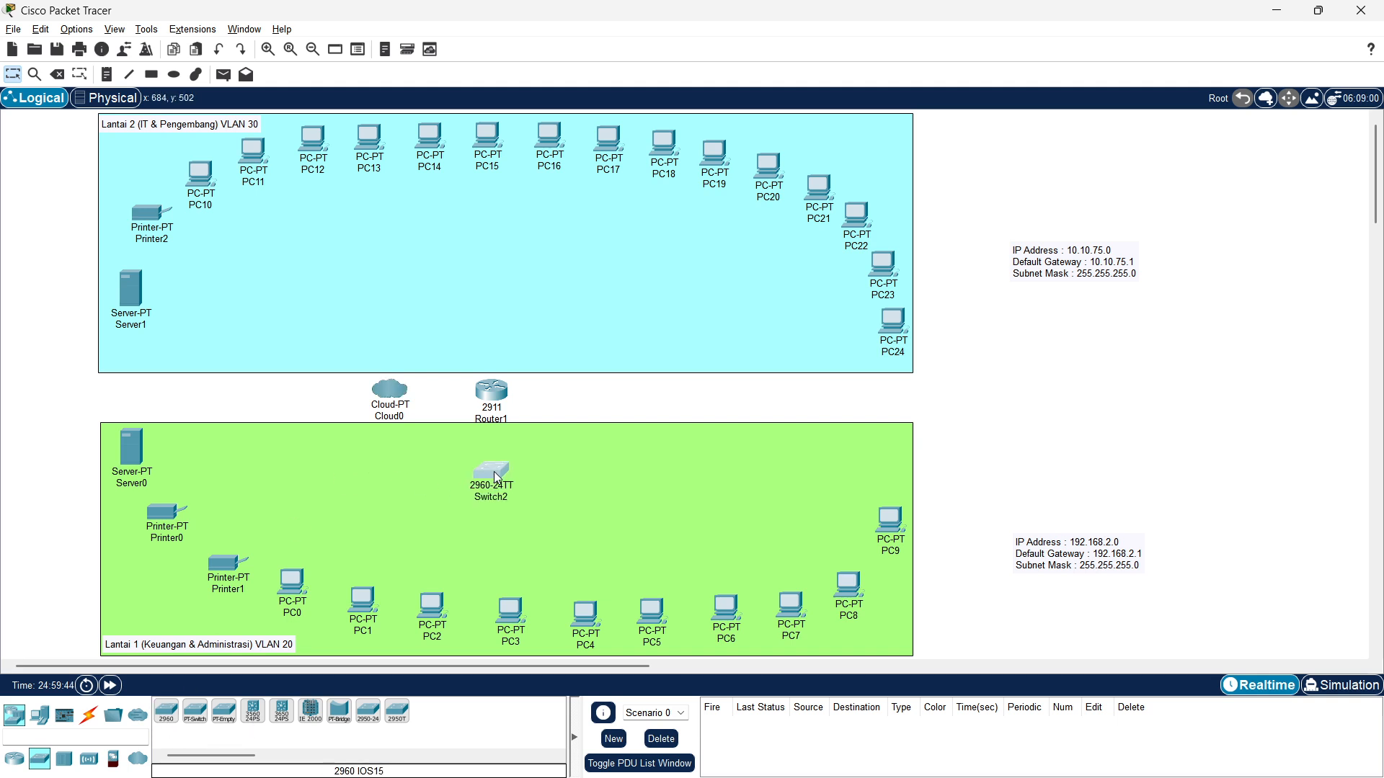
click(194, 712)
click(498, 278)
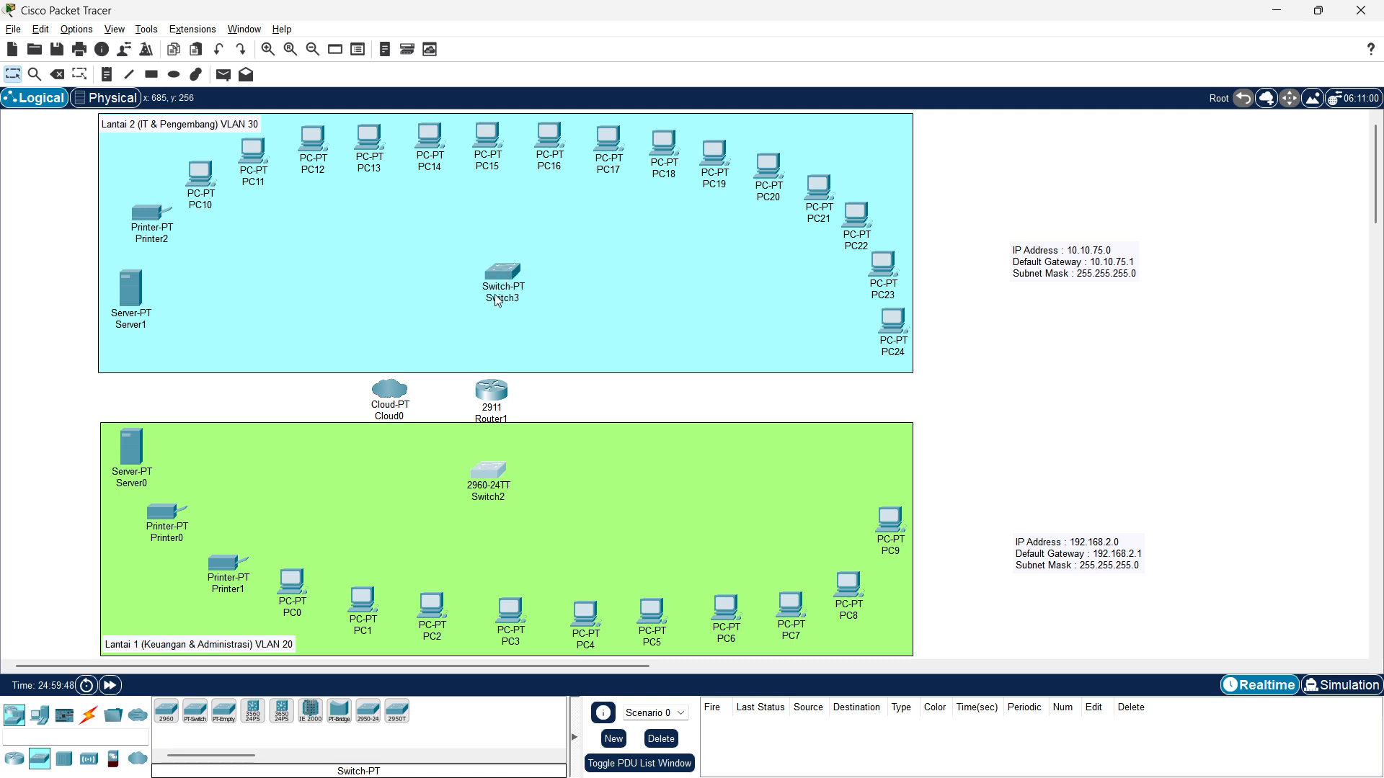
Adjust the positions of both switches, the 2911 router and Cloud0 so the switches and router line up vertically
drag(494, 282, 493, 285)
drag(500, 485, 499, 490)
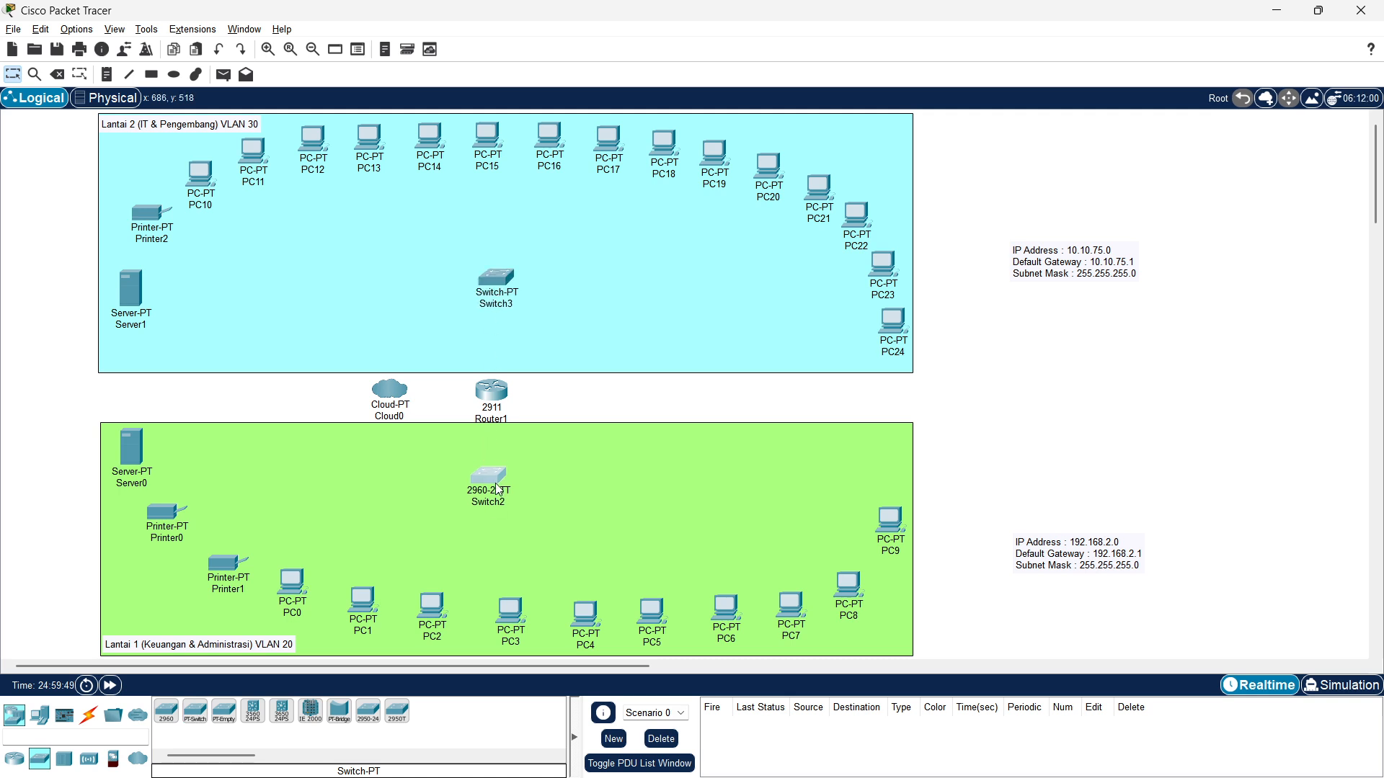
drag(492, 396, 495, 394)
drag(393, 396, 395, 397)
drag(498, 402, 494, 401)
drag(487, 476, 490, 476)
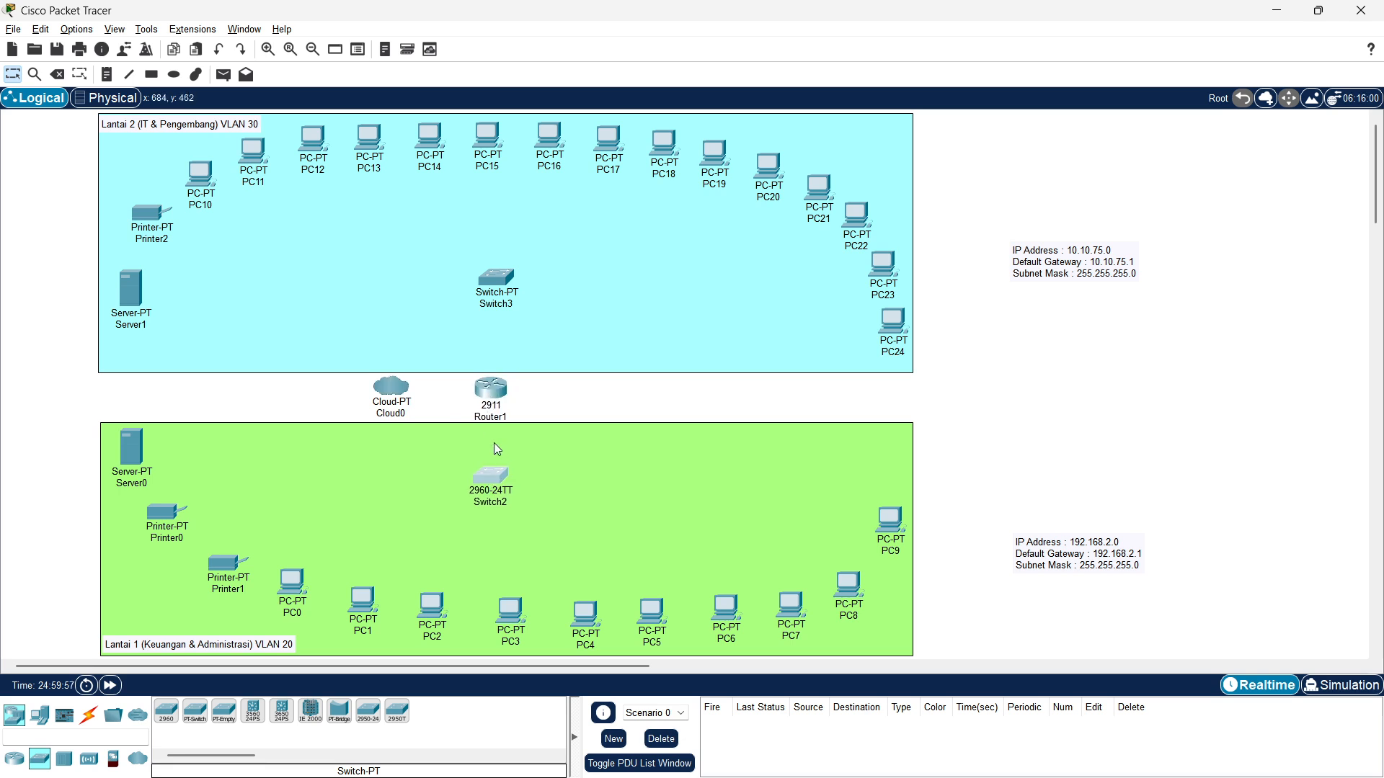
Connect Cloud0's Ethernet6 port to Router1's GigabitEthernet0/0 with a copper straight-through cable
click(89, 715)
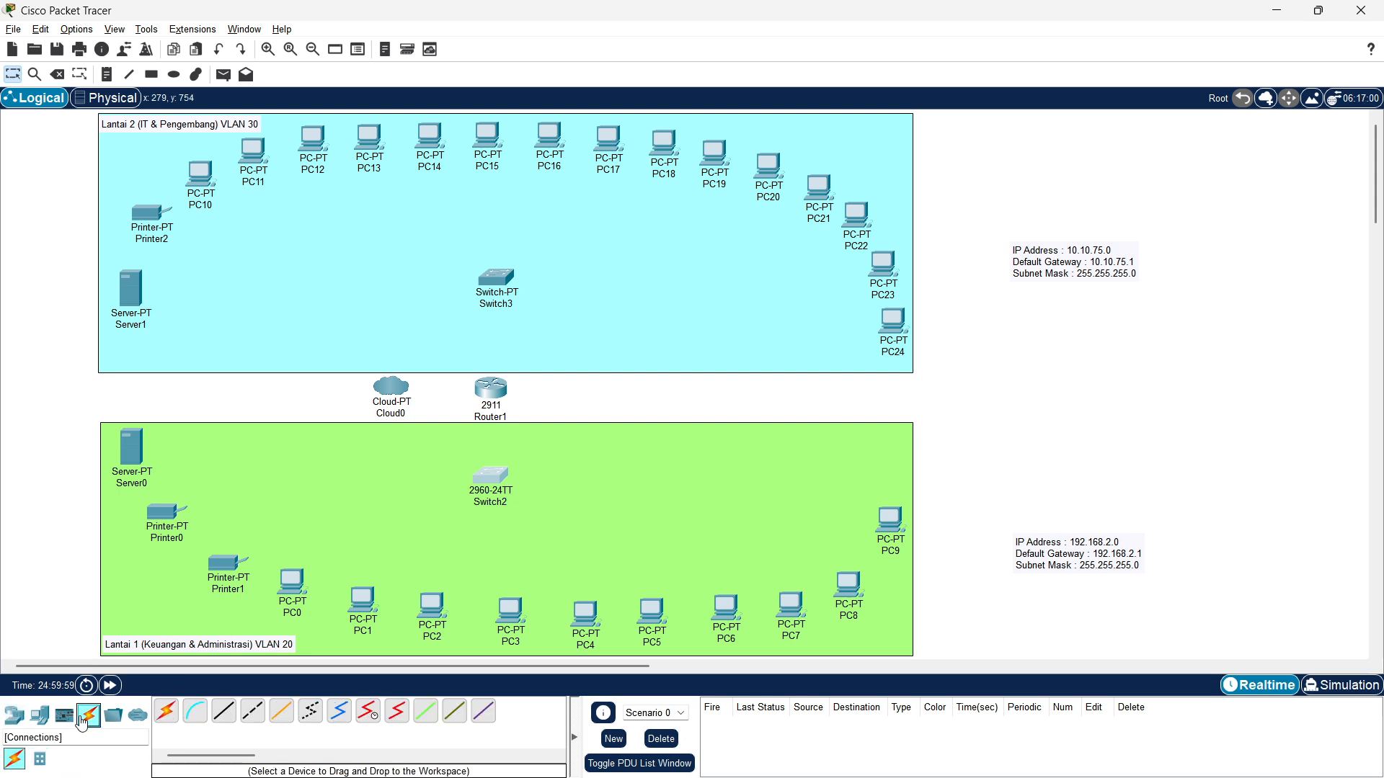
click(231, 715)
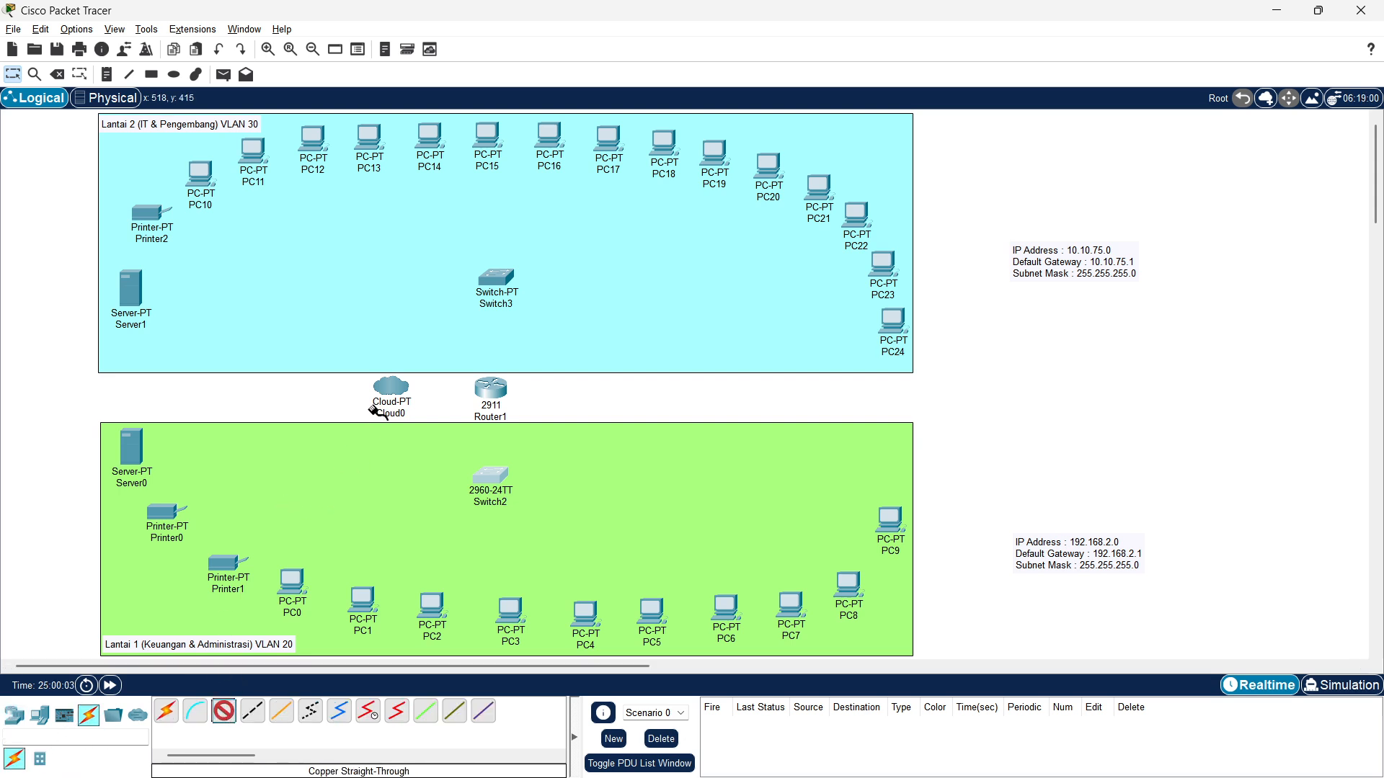
click(397, 393)
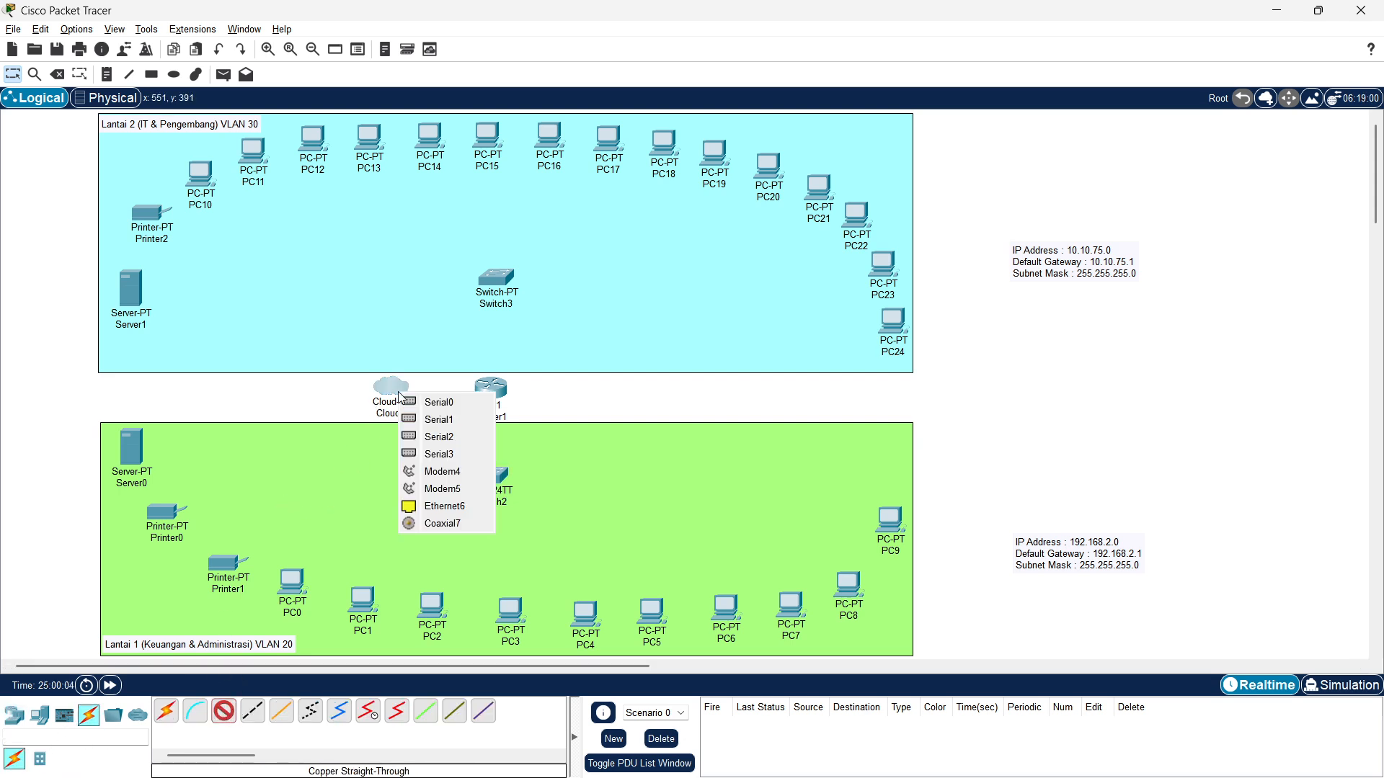
click(441, 506)
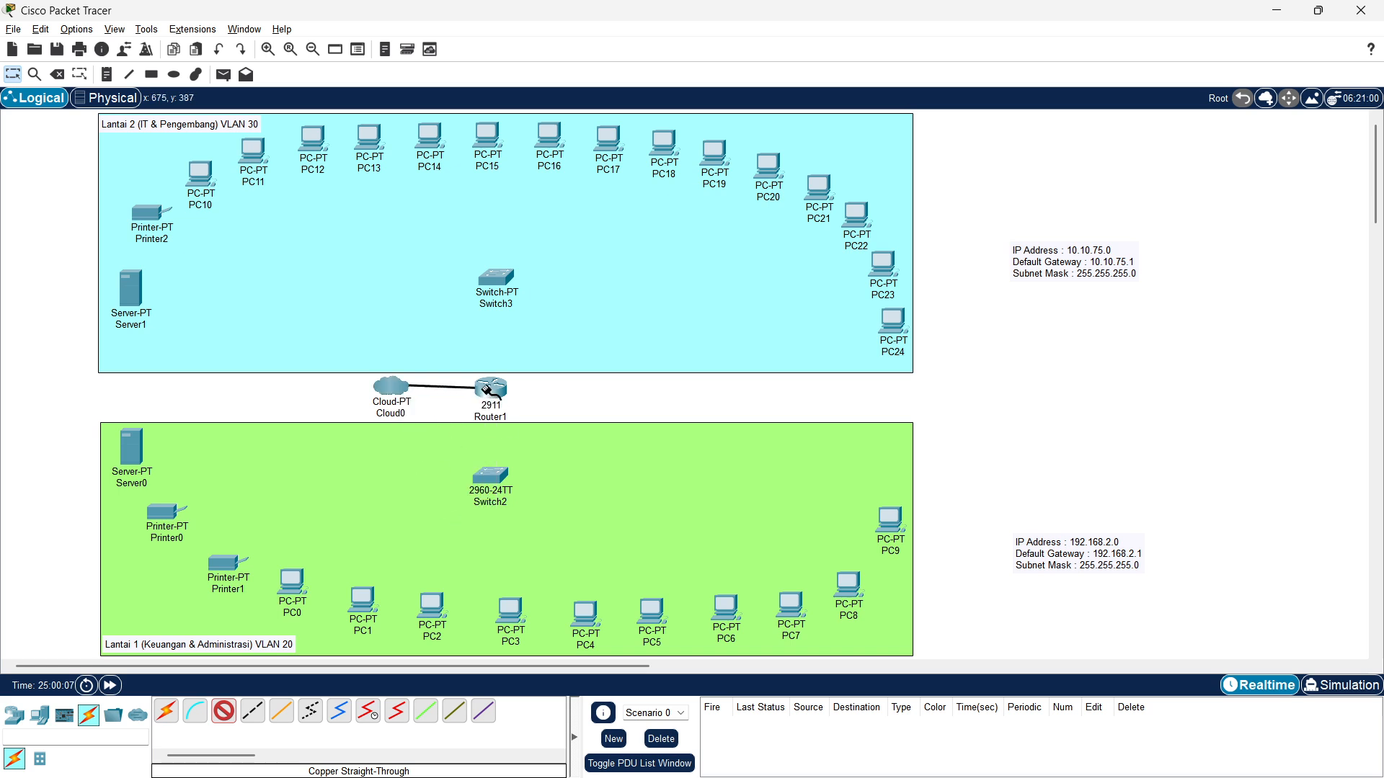
click(487, 389)
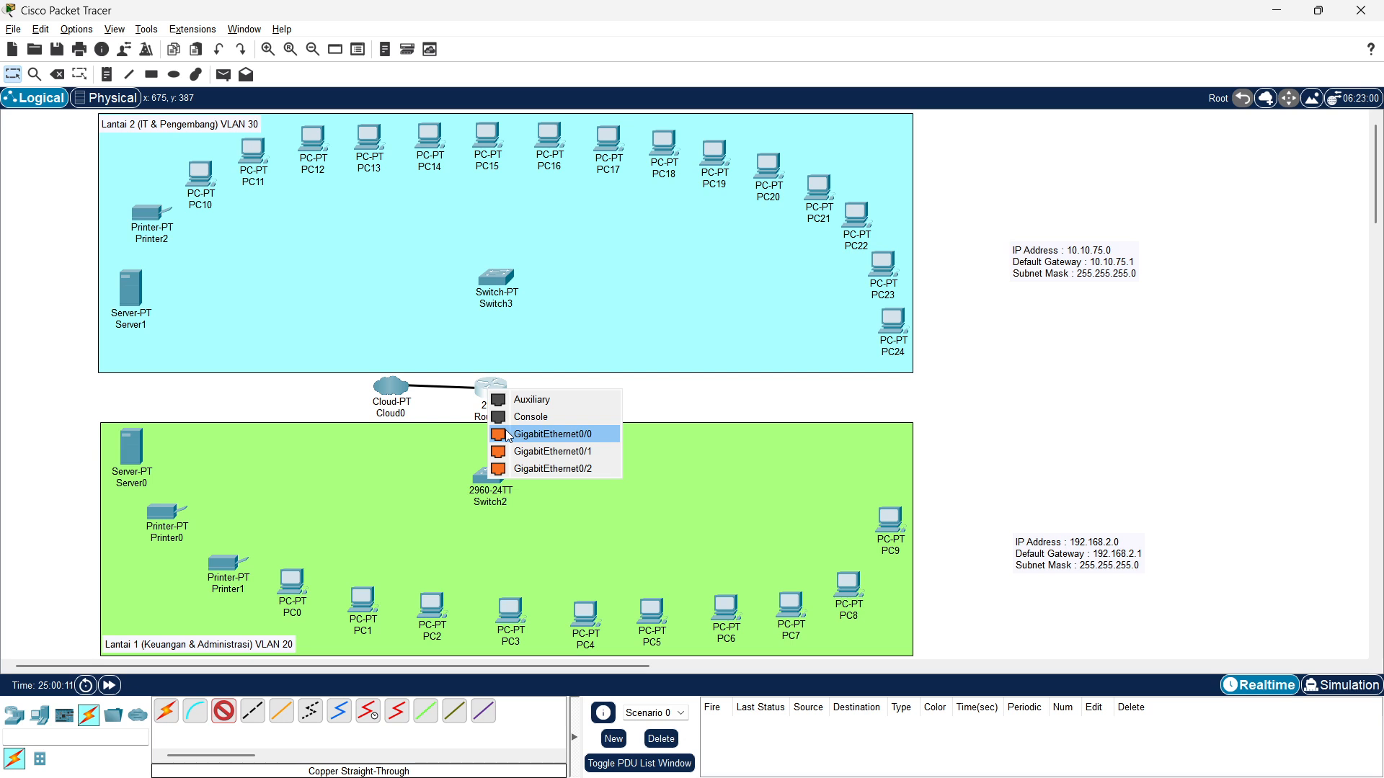
click(551, 434)
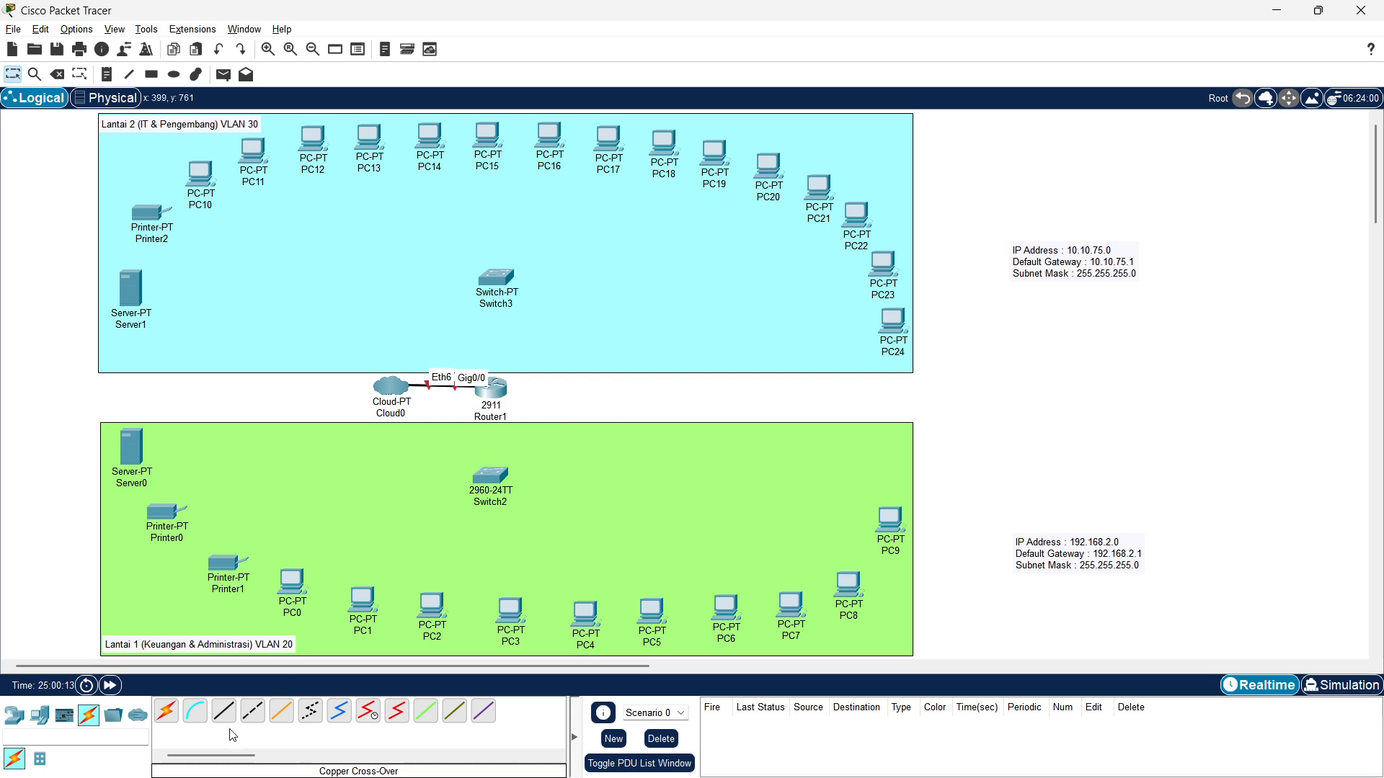
Connect Router1's GigabitEthernet0/1 to FastEthernet0/1 on the Lantai 1 switch with a copper straight-through cable
click(231, 717)
click(498, 399)
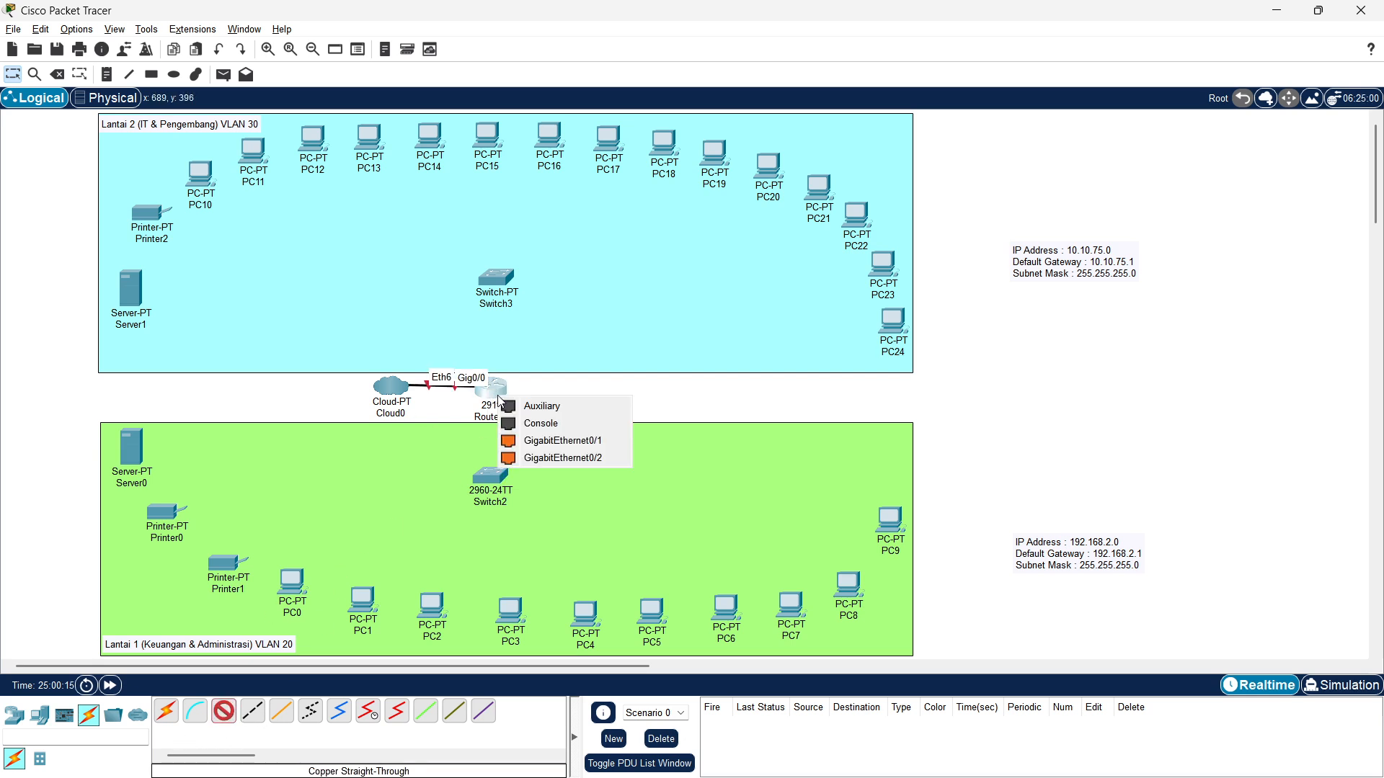
click(570, 442)
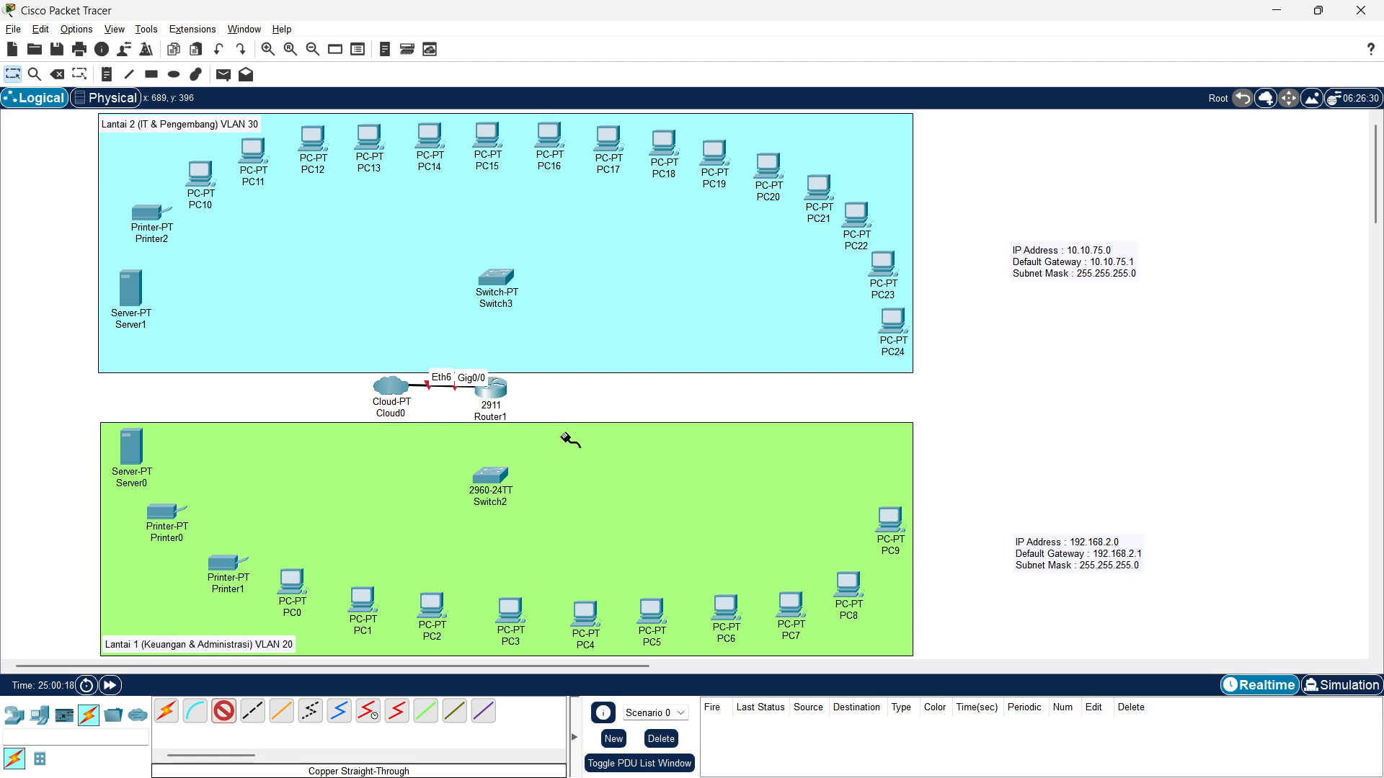
click(494, 475)
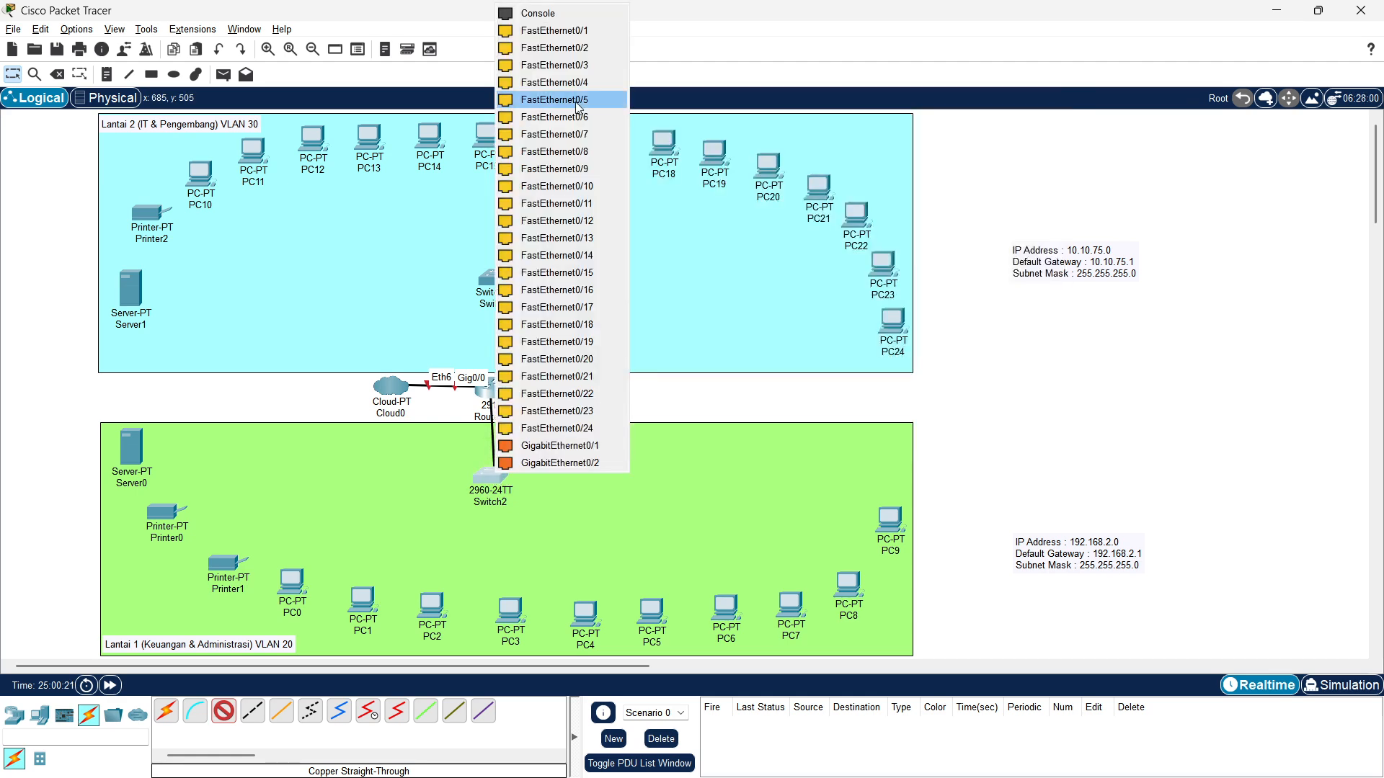
click(598, 30)
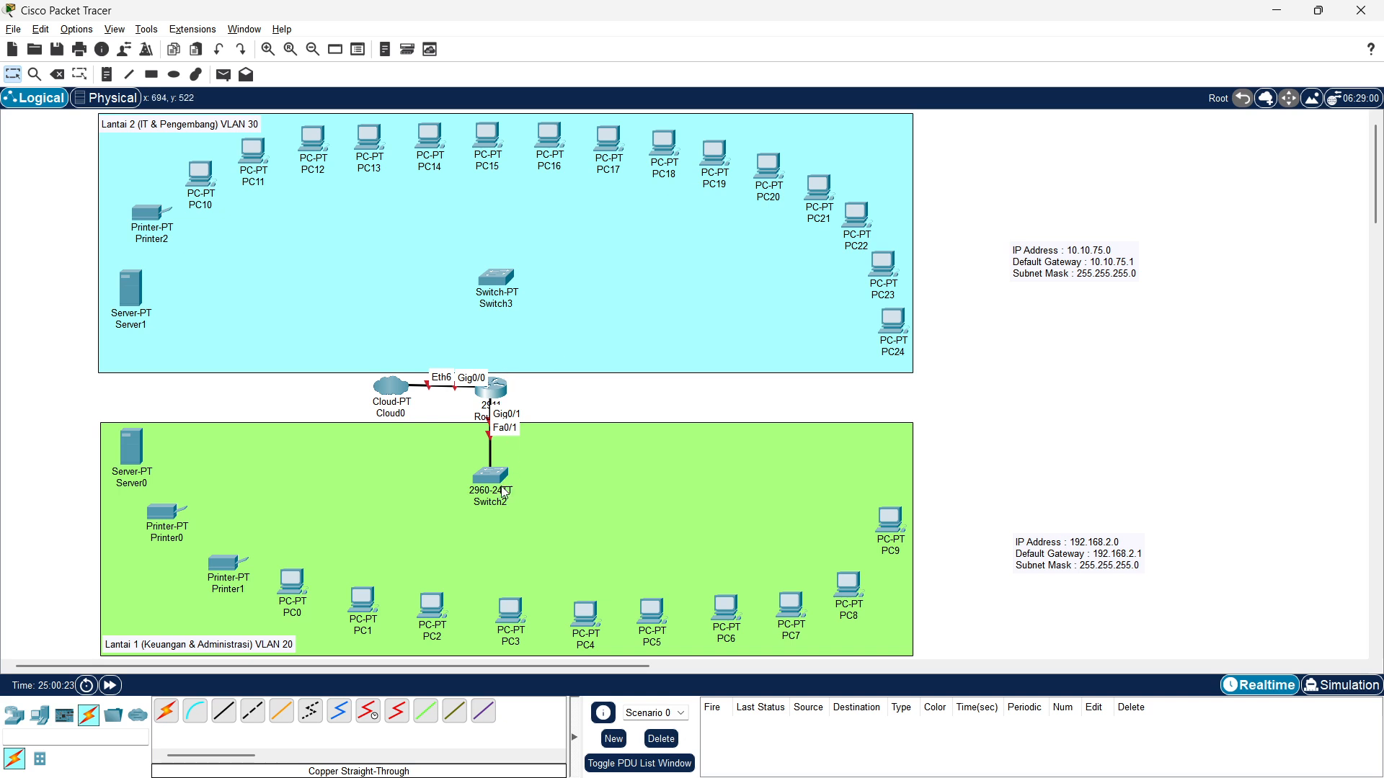
Connect Router1's GigabitEthernet0/2 to FastEthernet0/1 on the Lantai 2 Switch-PT with a copper straight-through cable
click(503, 395)
click(536, 425)
click(495, 280)
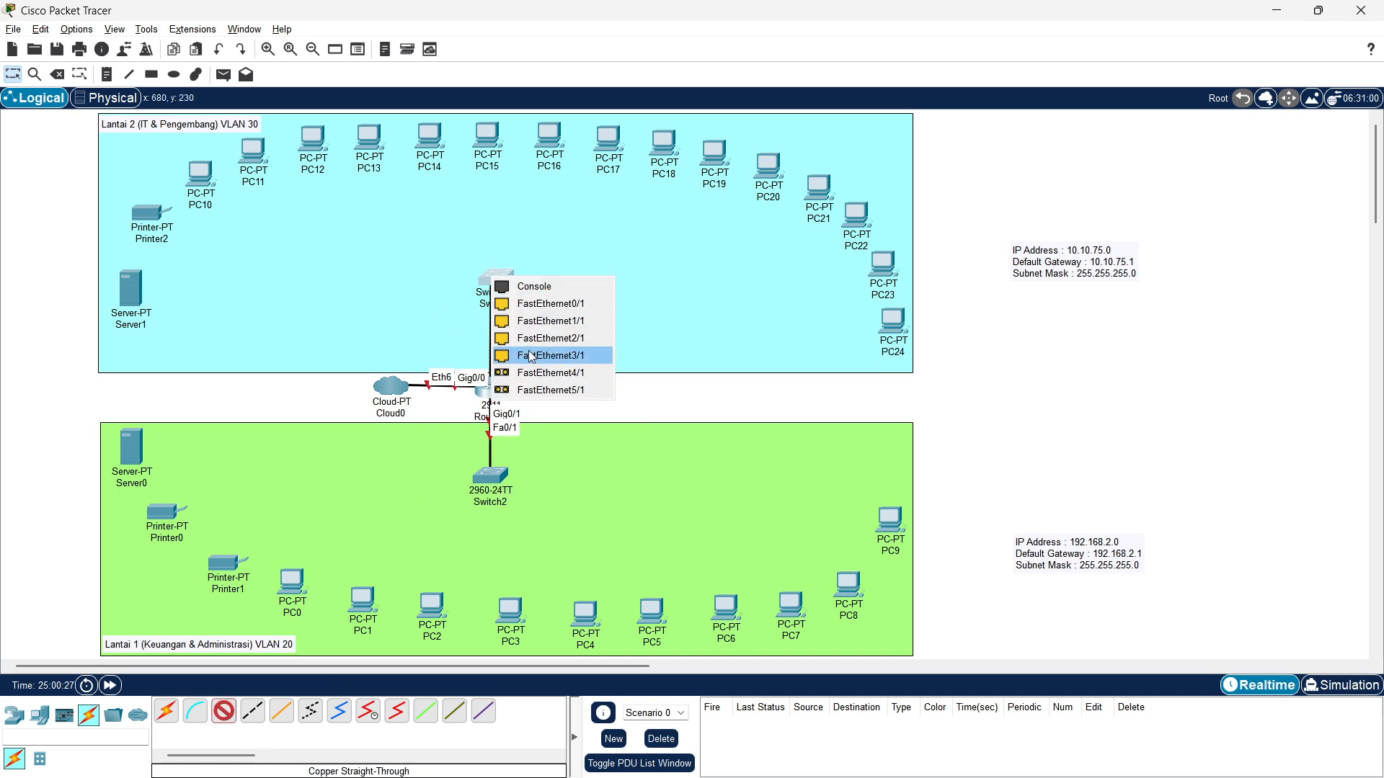
click(533, 303)
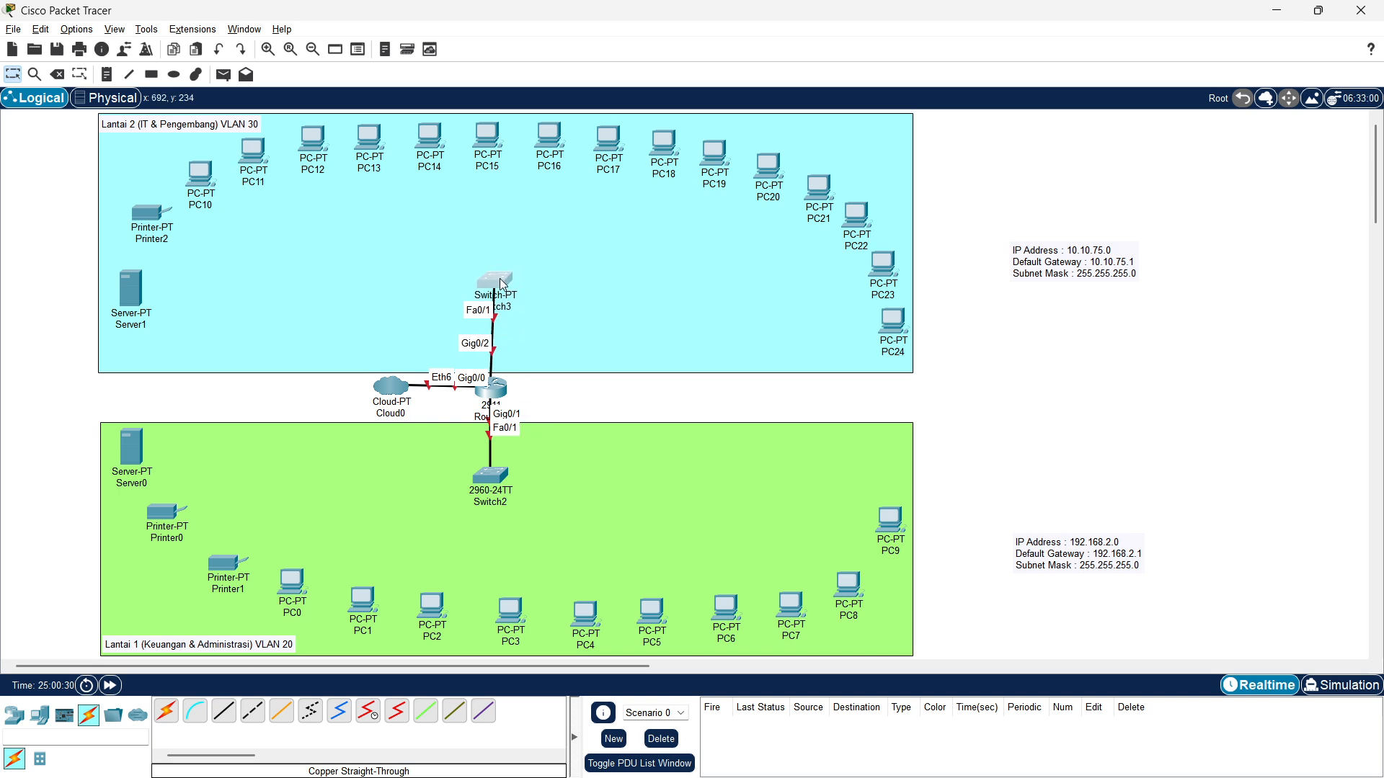
Delete the Switch-PT in the Lantai 2 area and place a 2960 switch in its position above the router
key(Delete)
click(670, 417)
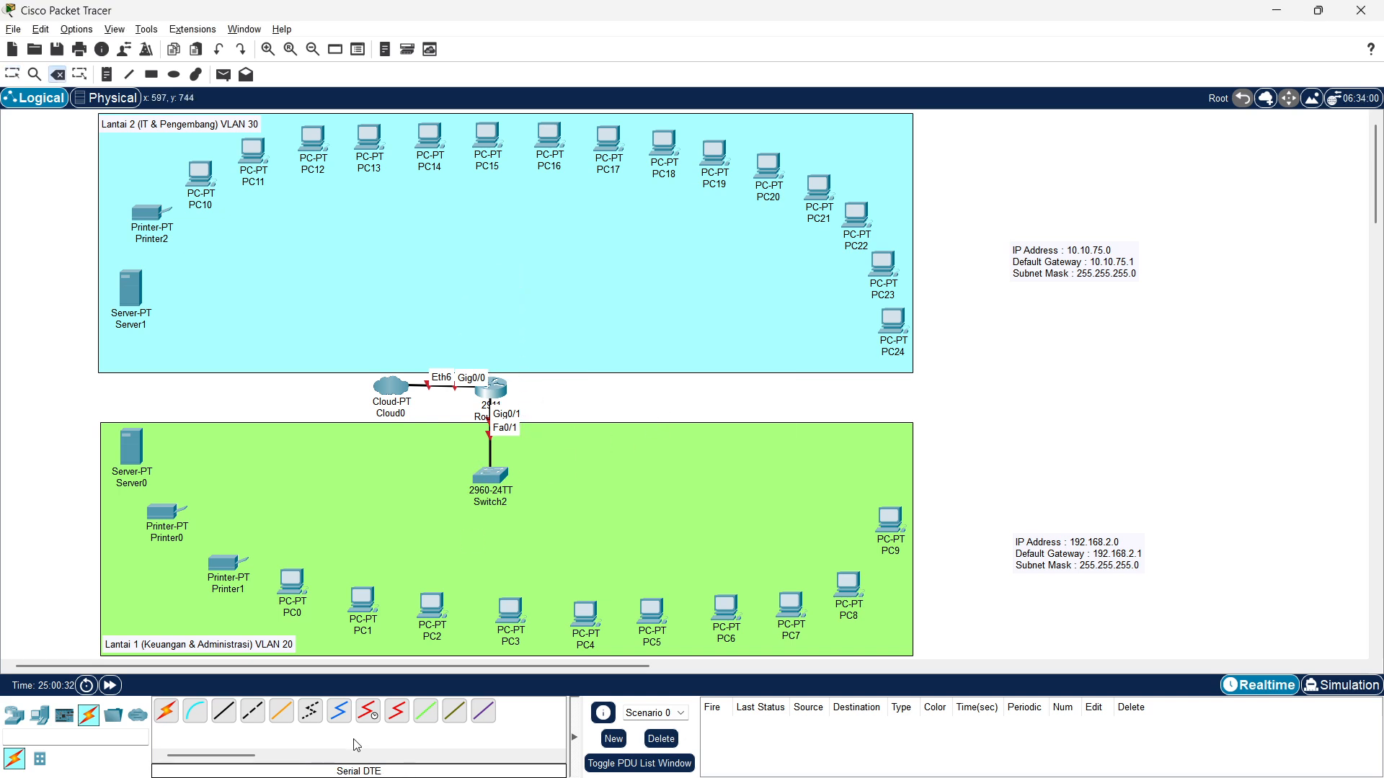
click(14, 715)
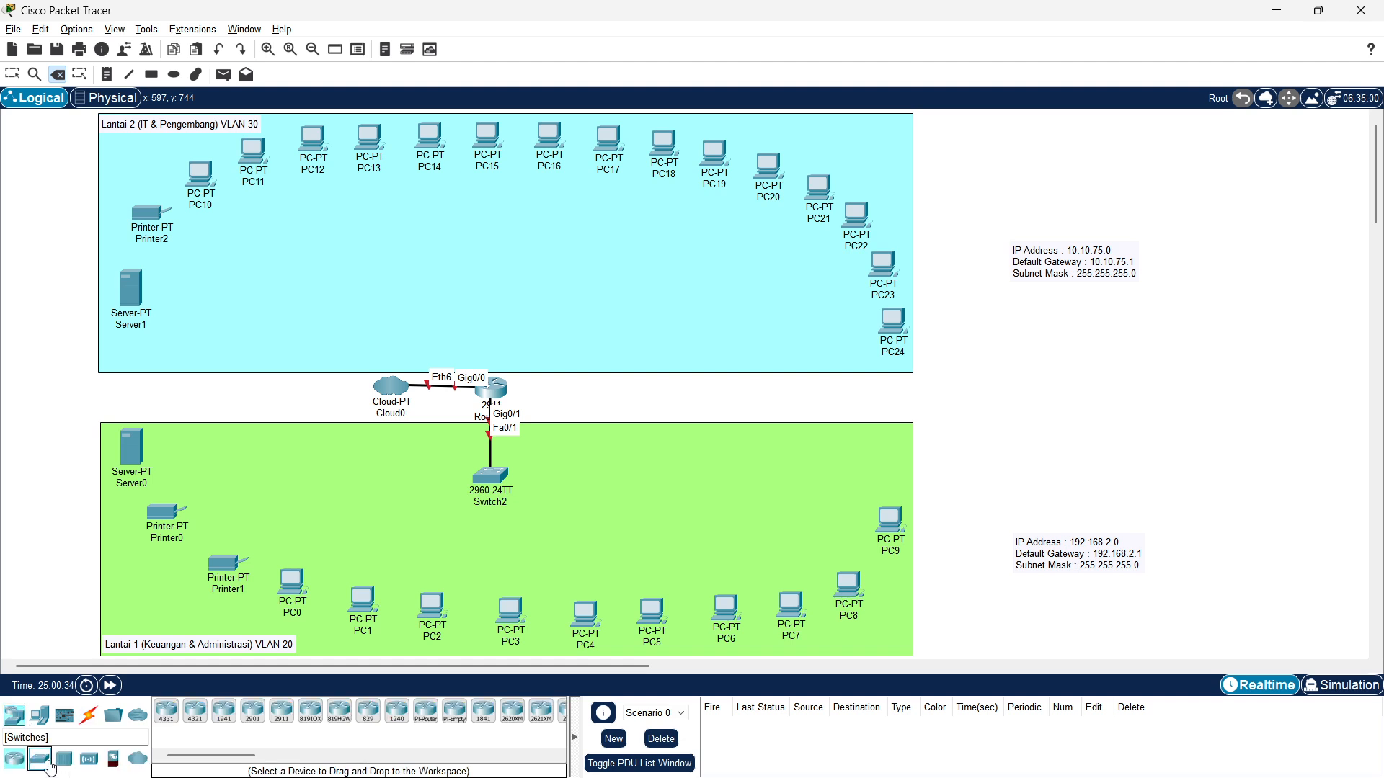
click(39, 758)
click(175, 718)
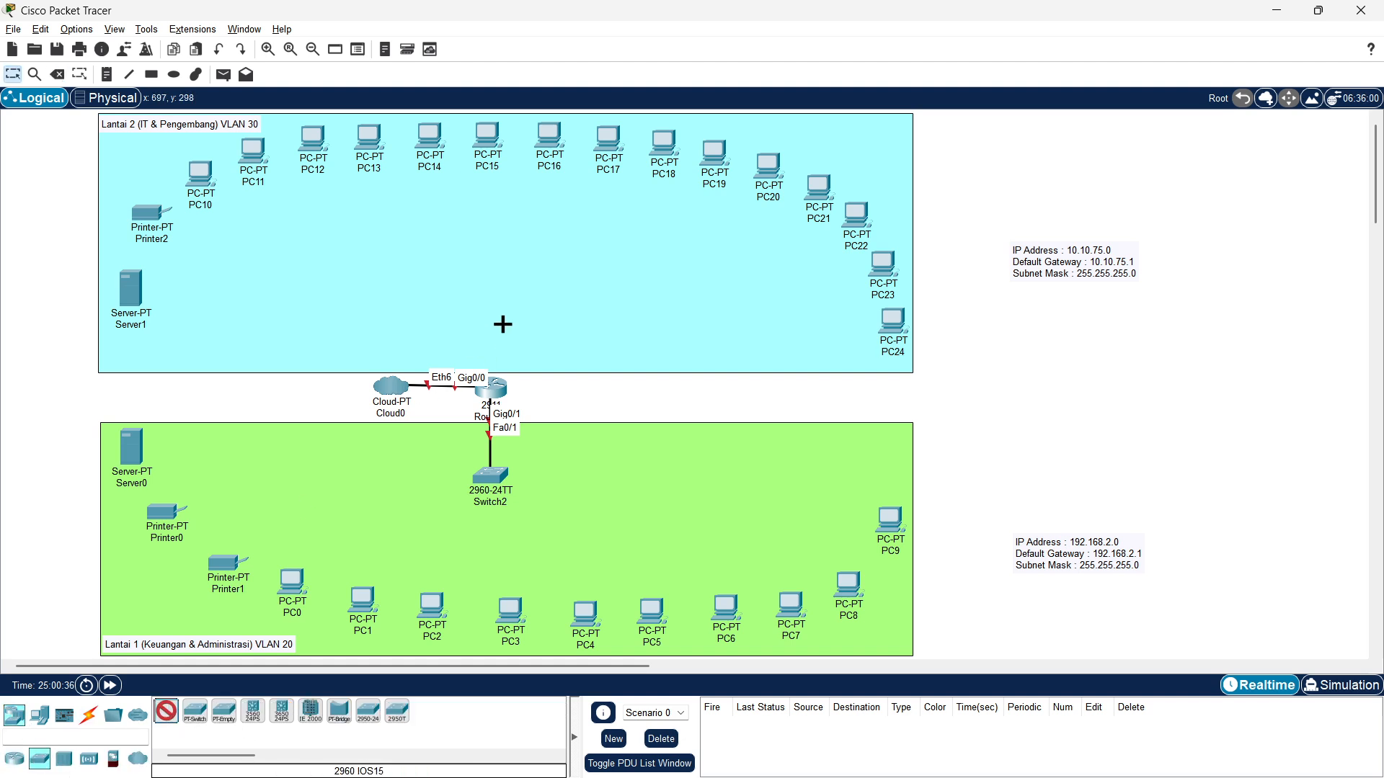
click(504, 281)
drag(497, 283, 487, 287)
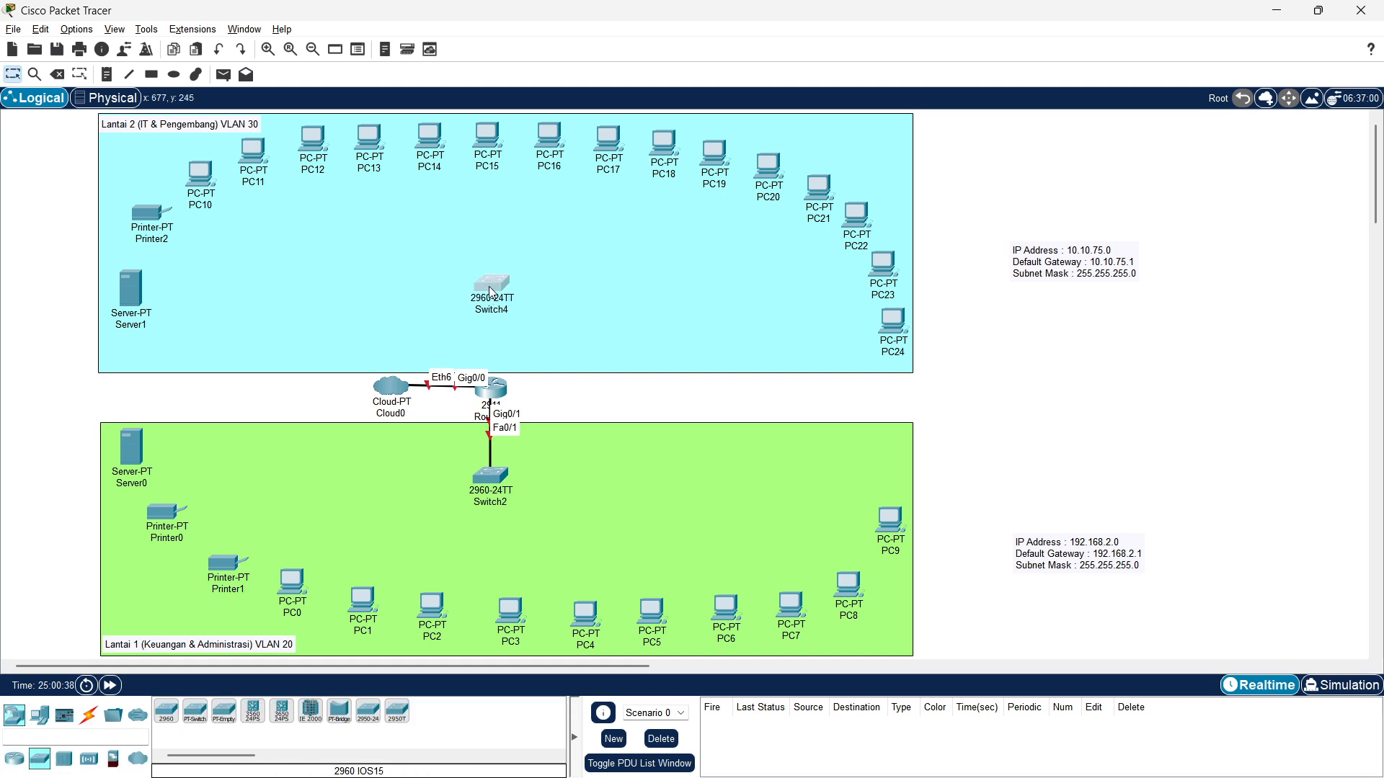
Connect Router1's GigabitEthernet0/2 to FastEthernet0/1 on the Lantai 2 2960 switch with a copper straight-through cable and align the switch above the router
click(88, 716)
click(228, 716)
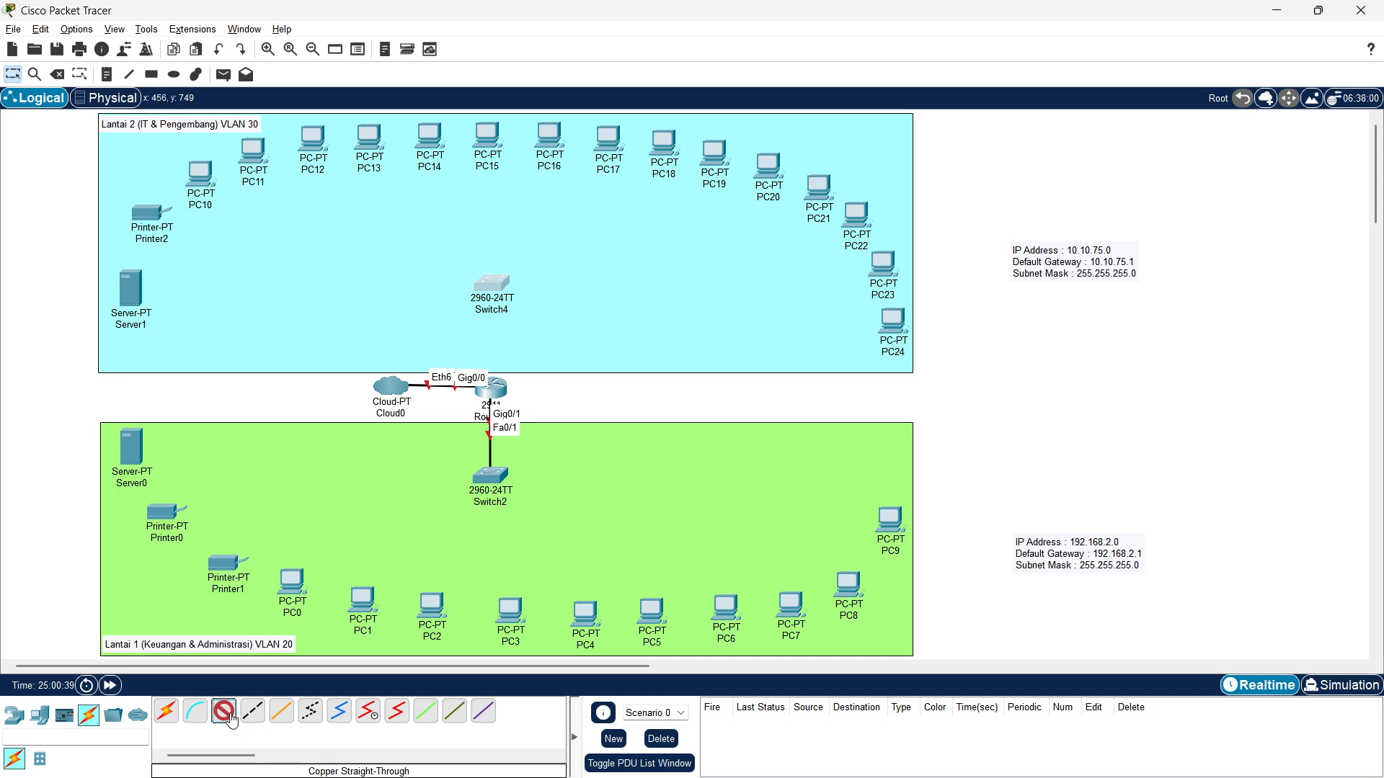
click(493, 389)
click(518, 432)
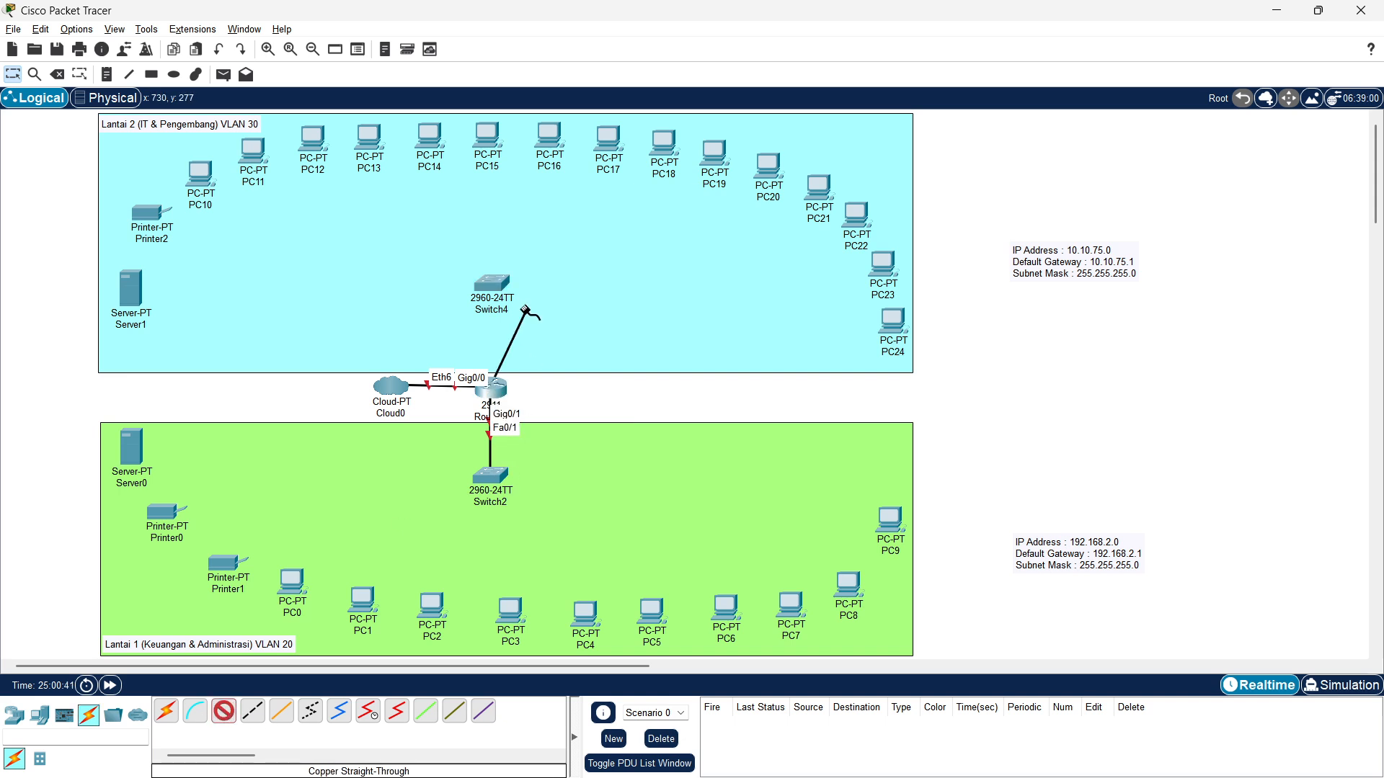
click(490, 282)
click(504, 311)
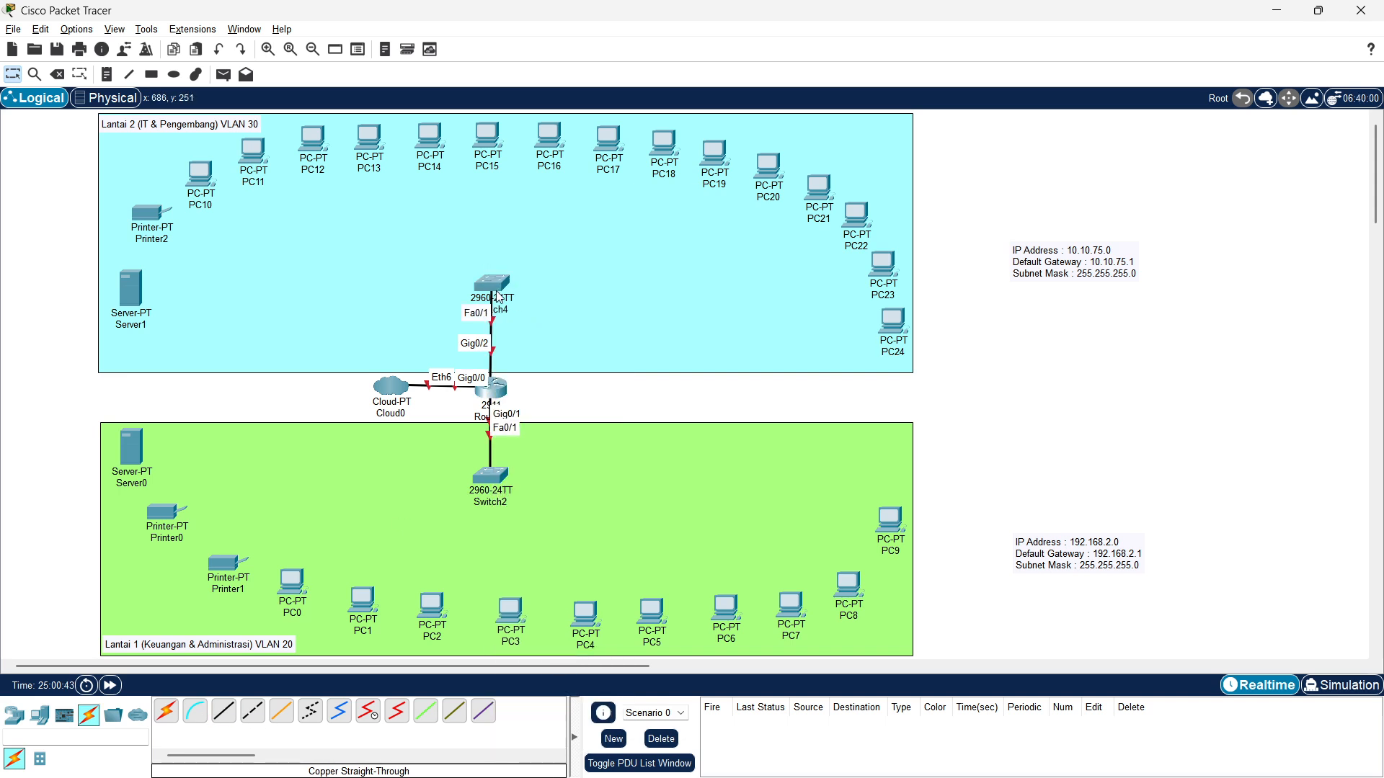
drag(503, 282, 500, 283)
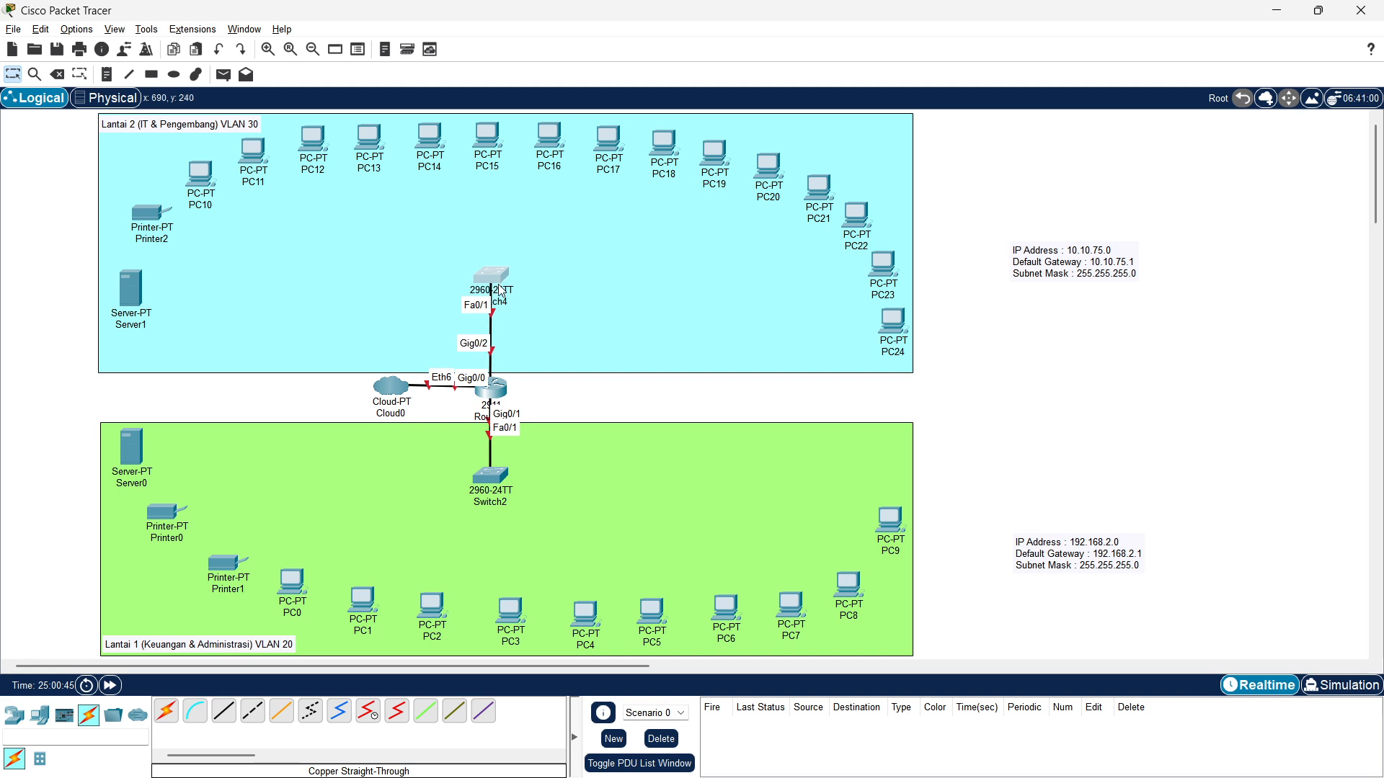
click(13, 717)
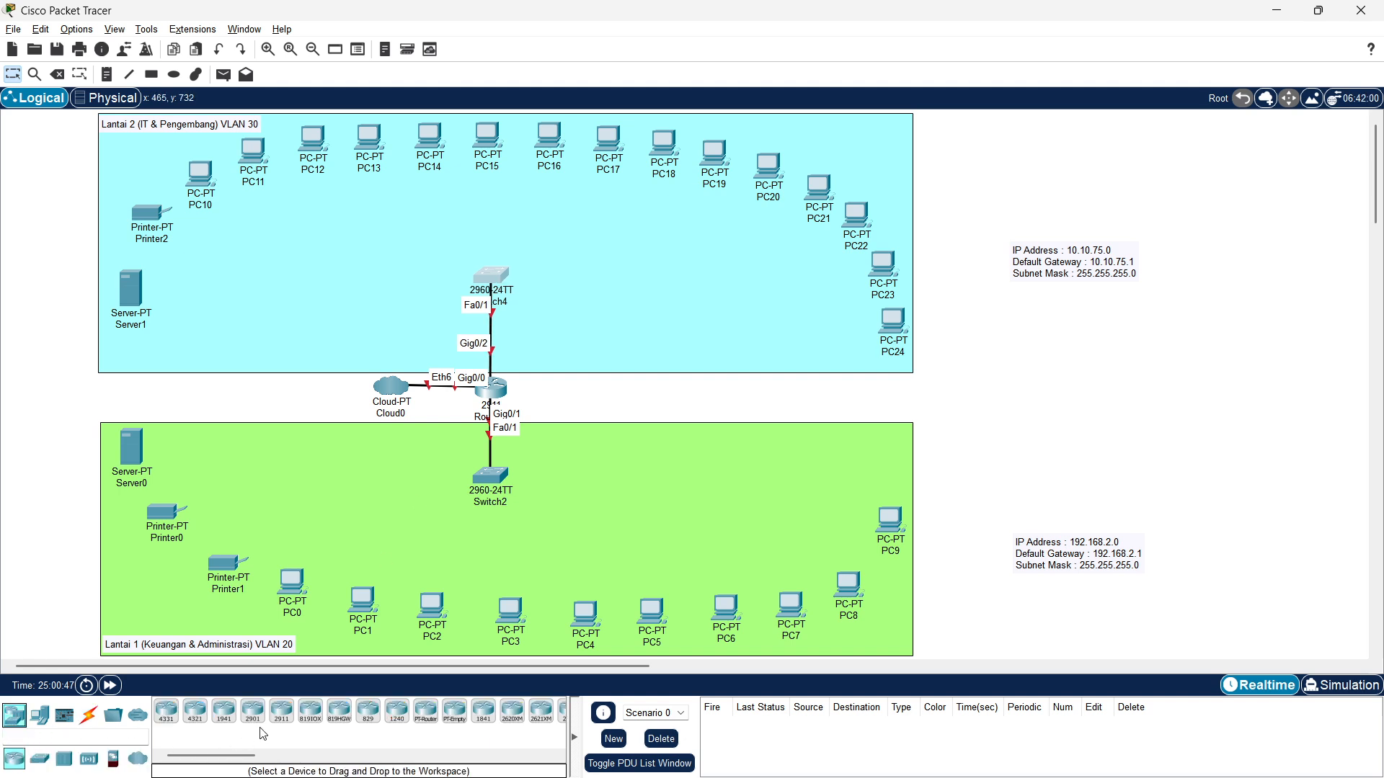
click(40, 759)
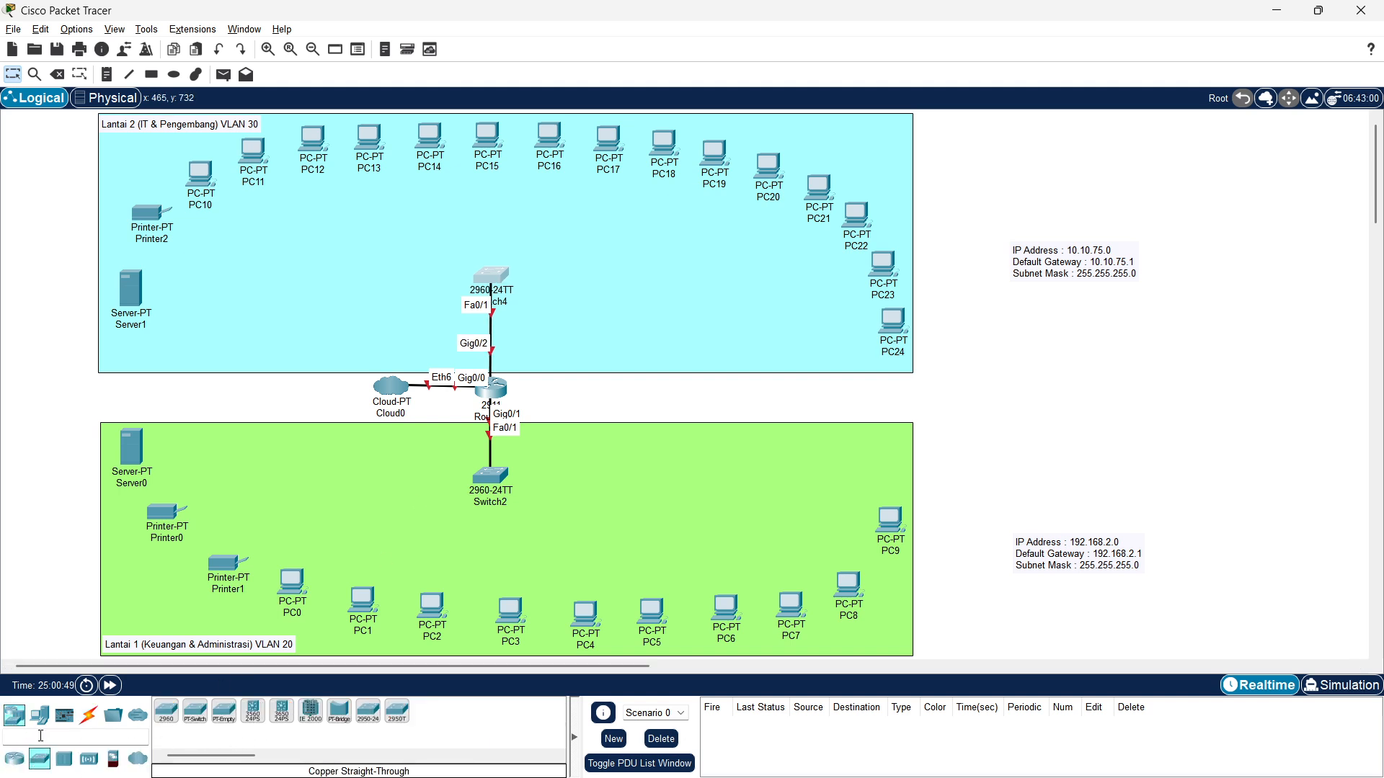
click(13, 760)
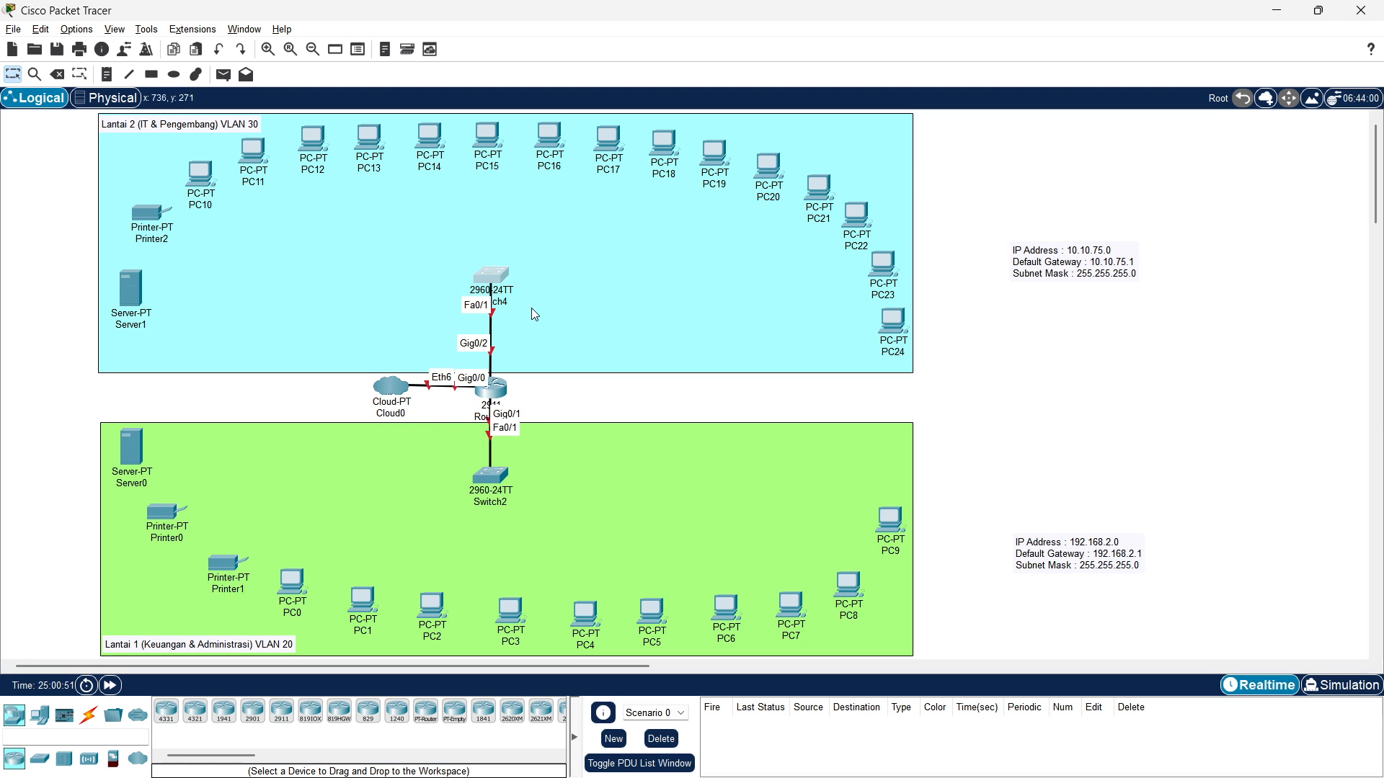
Connect Switch2's FastEthernet0/2 to Server0's FastEthernet0 with a copper straight-through cable
click(89, 715)
click(281, 711)
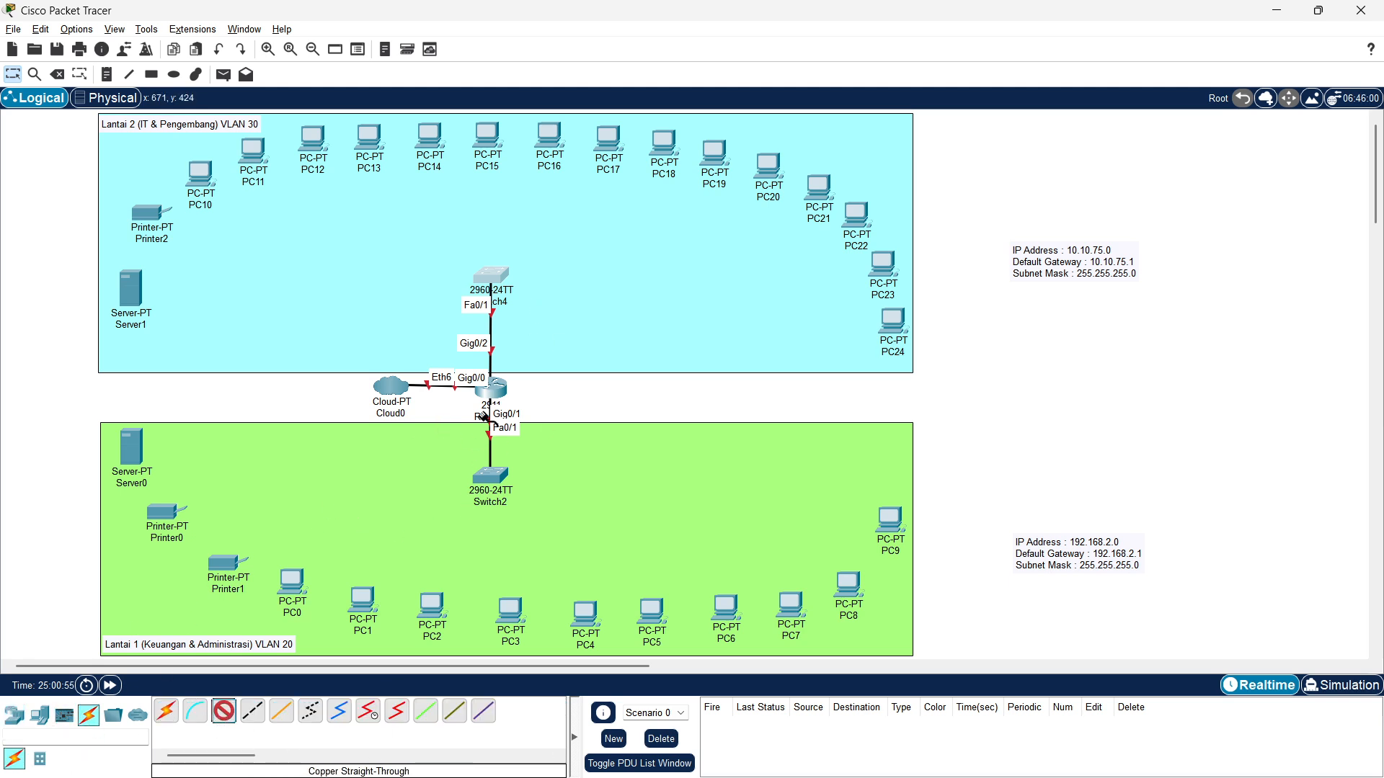
click(487, 477)
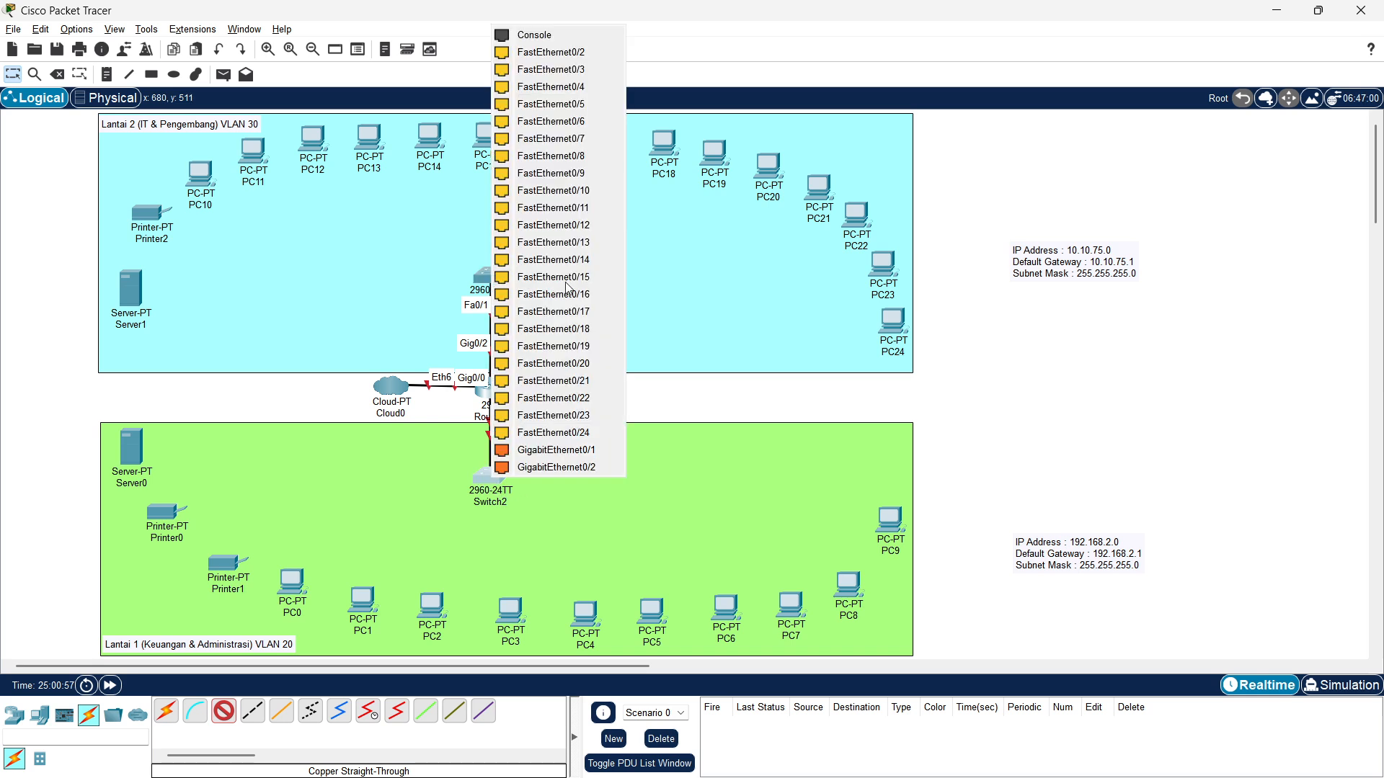
click(568, 49)
click(135, 452)
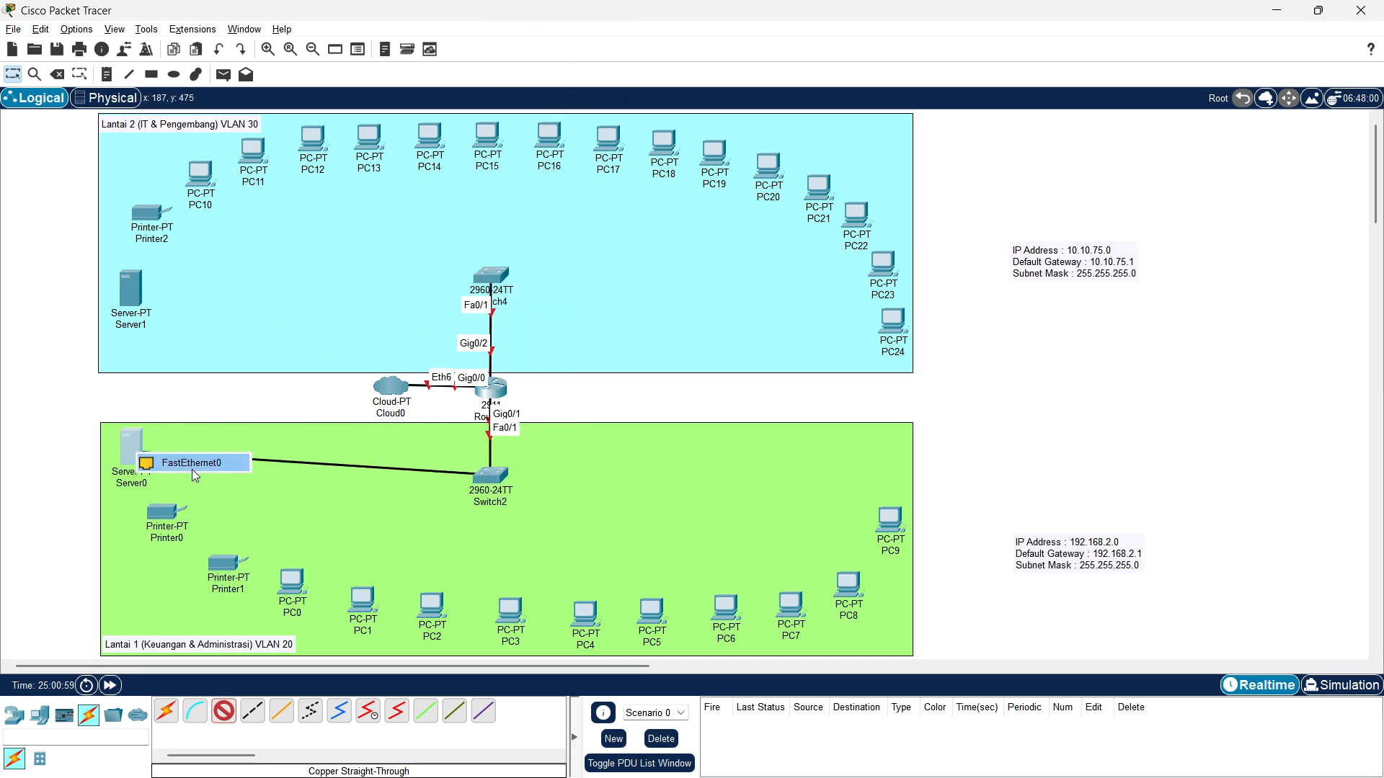
click(190, 468)
Connect Switch2's FastEthernet0/3 to Printer0 with a copper straight-through cable
click(489, 478)
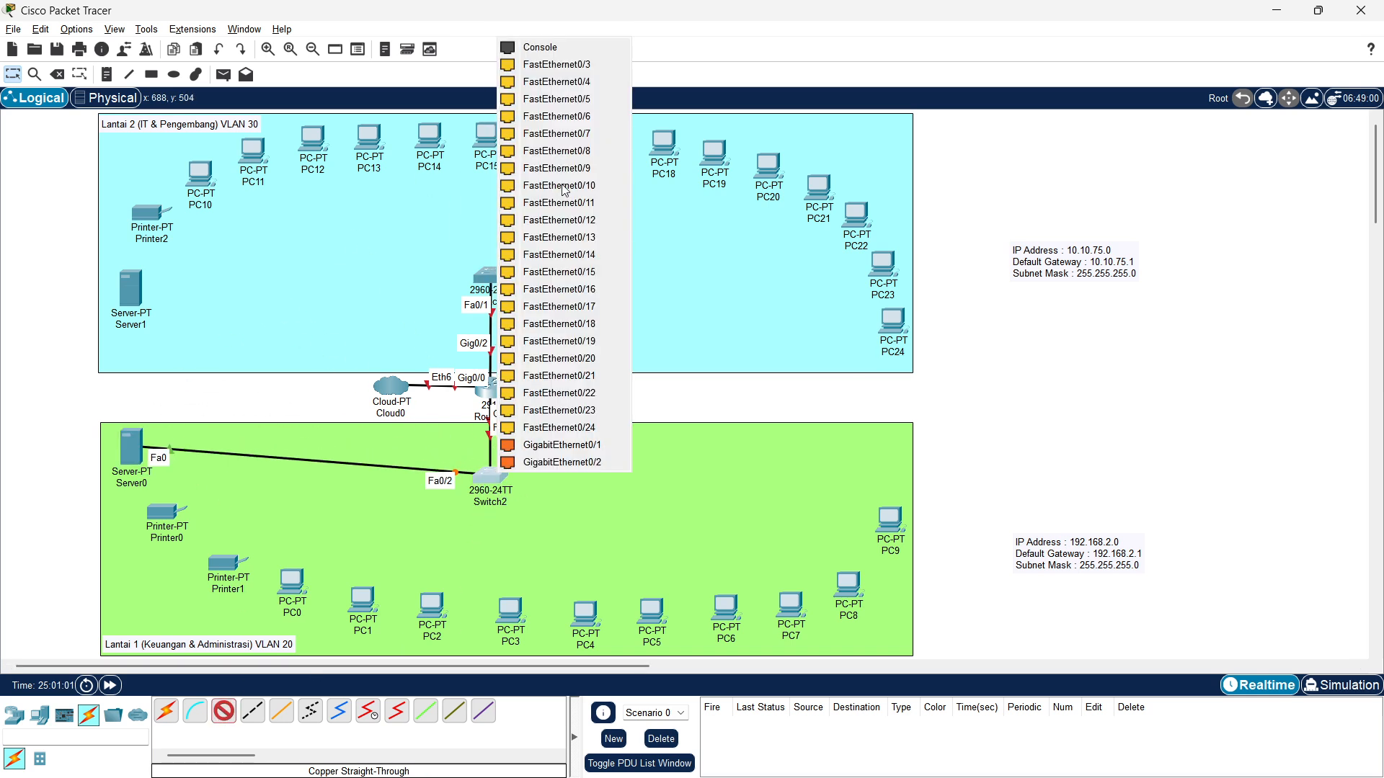
click(578, 60)
click(162, 512)
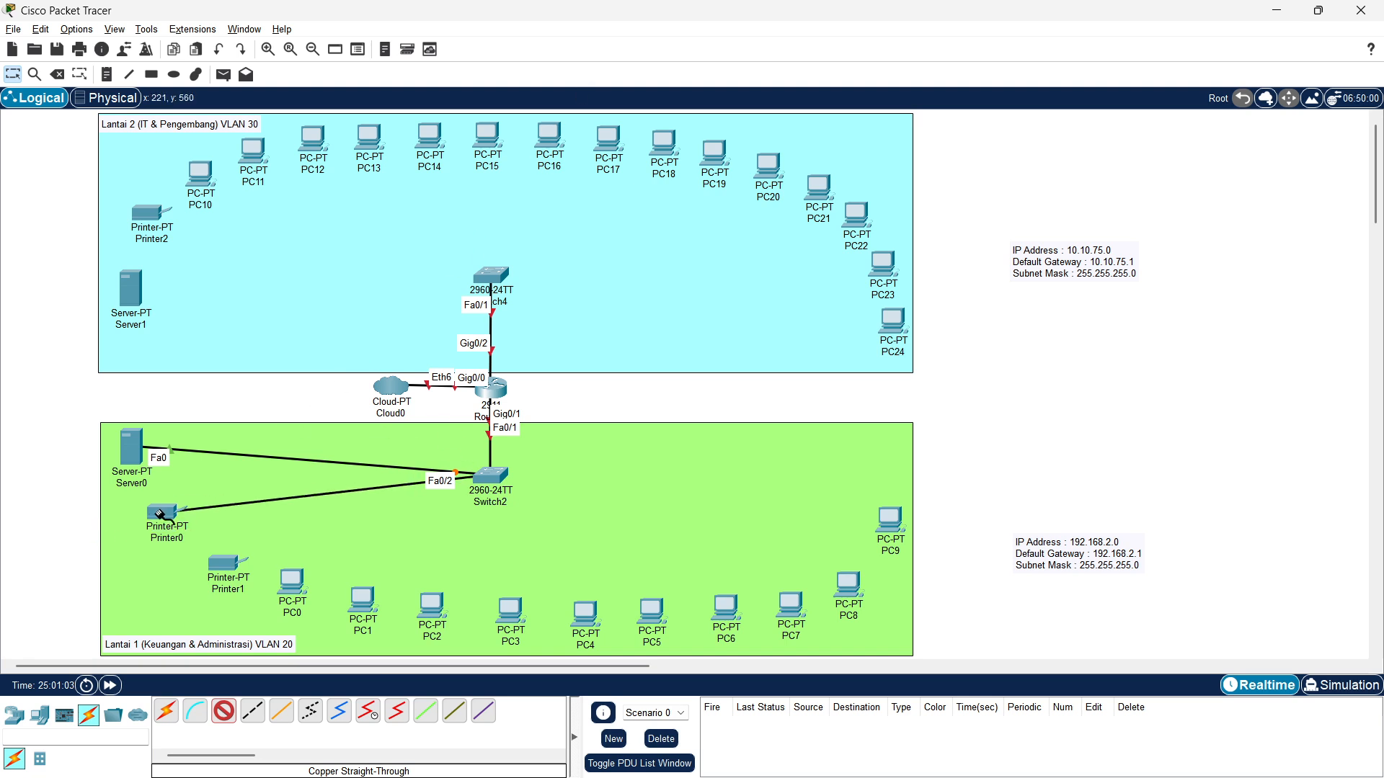
click(216, 525)
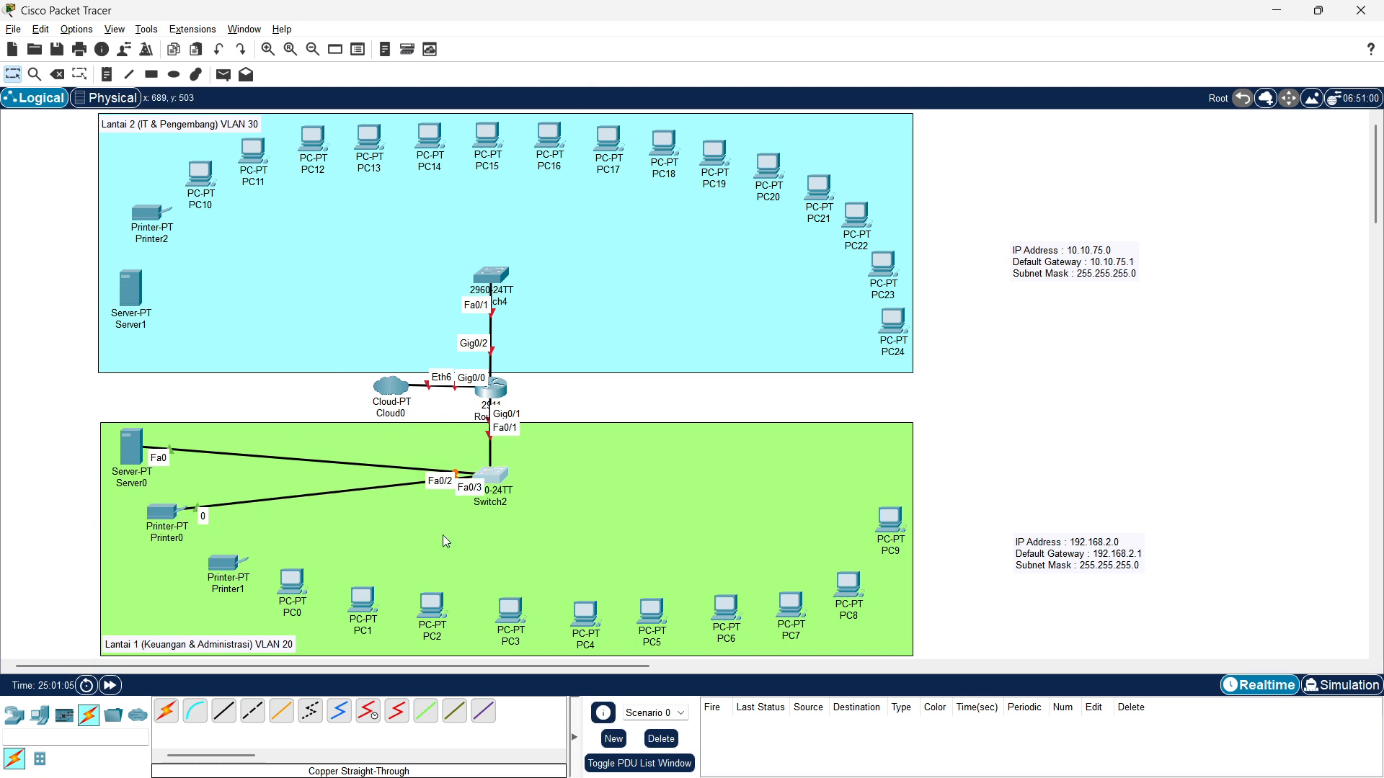
Connect Switch2's FastEthernet0/4 to Printer1 with a copper straight-through cable
click(479, 503)
click(1102, 145)
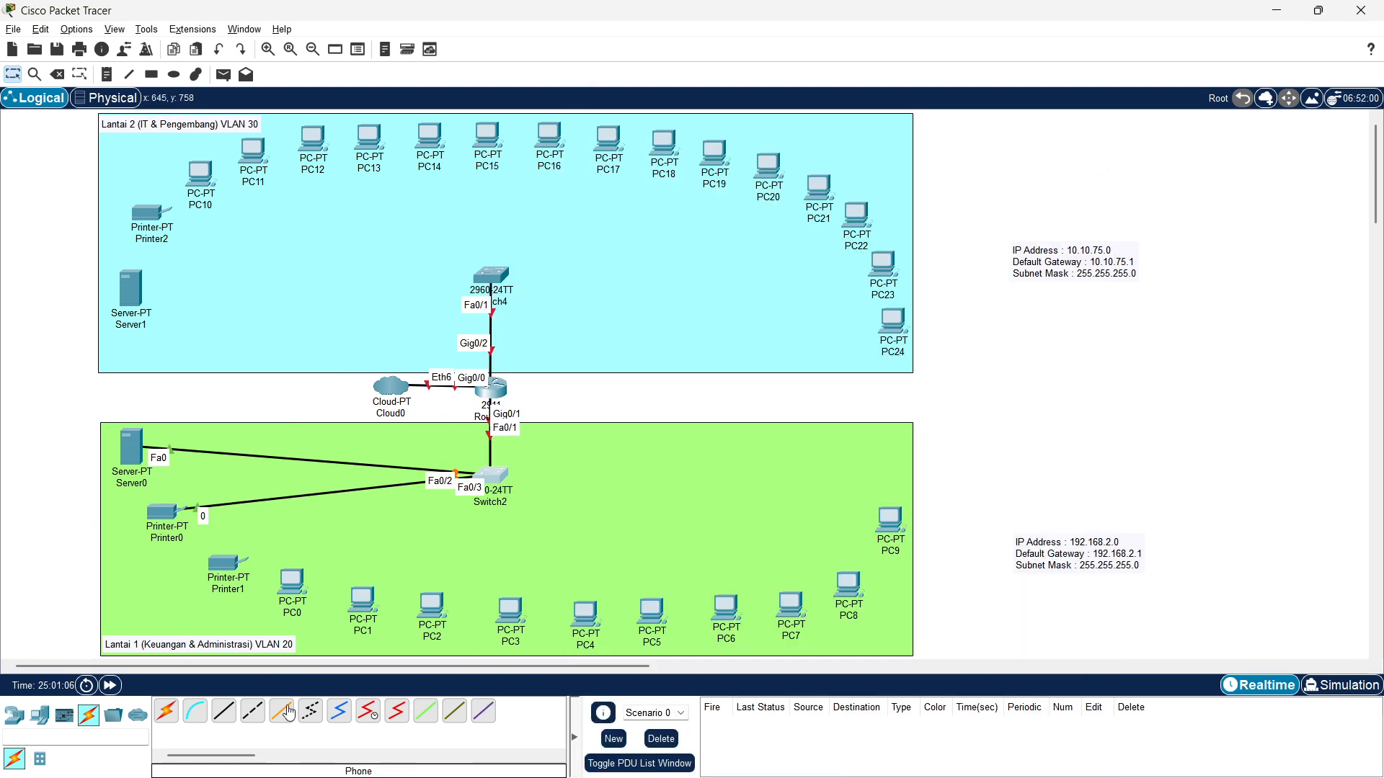
click(224, 711)
click(496, 470)
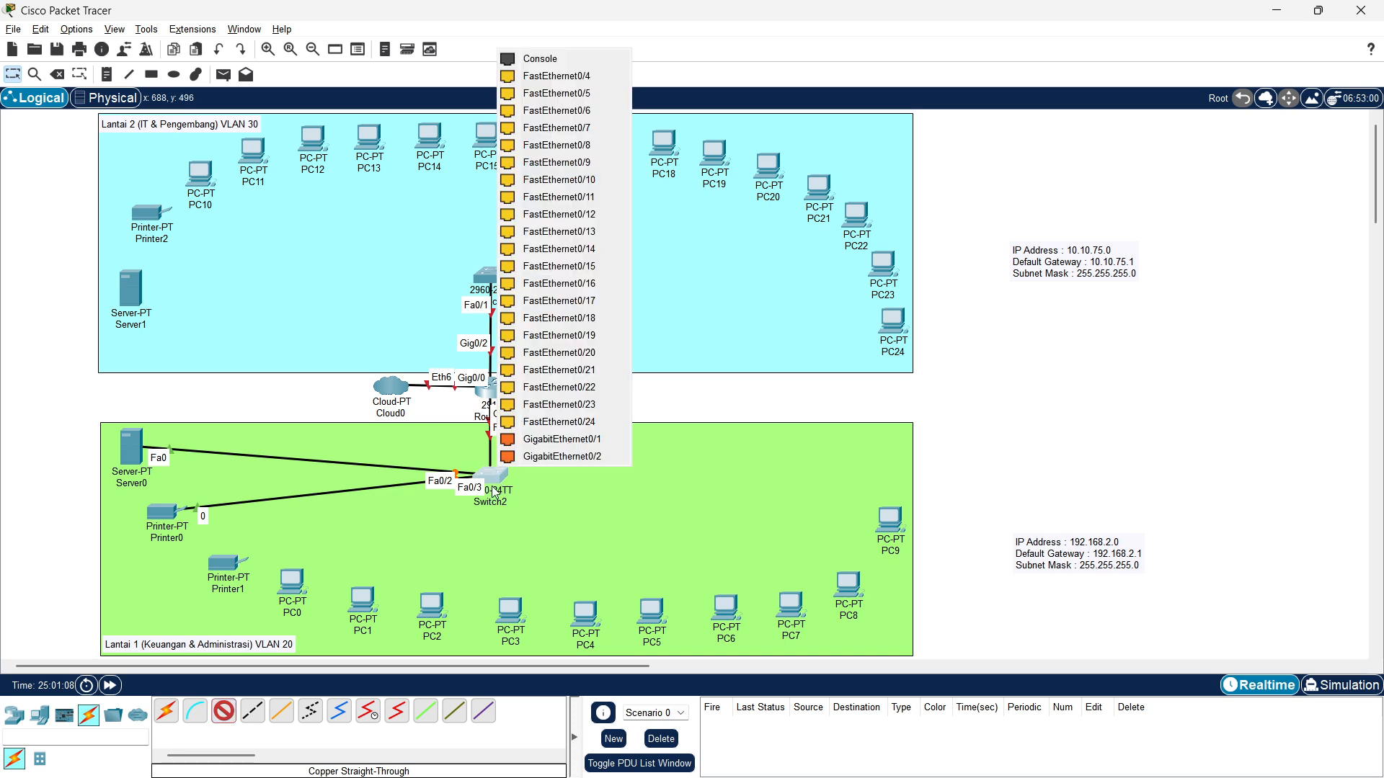
click(551, 76)
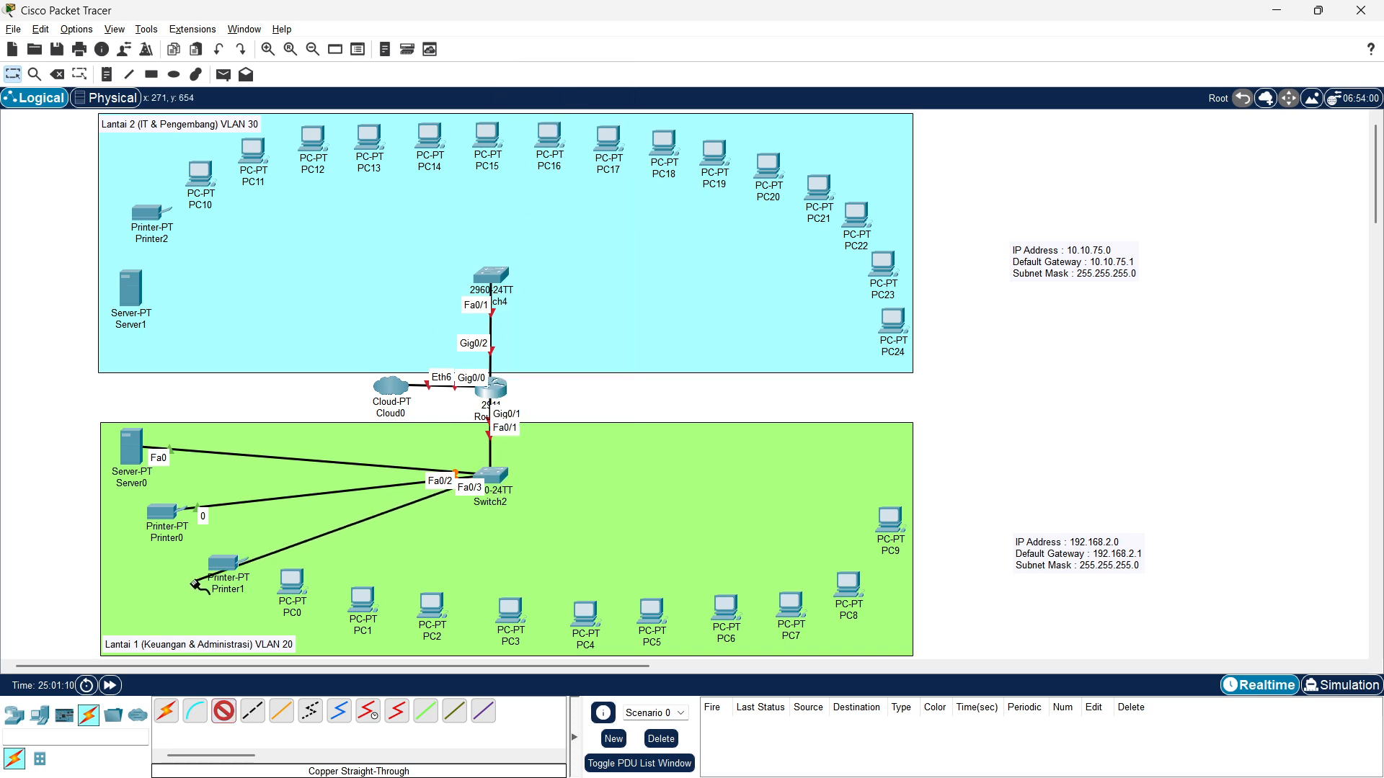
click(227, 572)
click(290, 581)
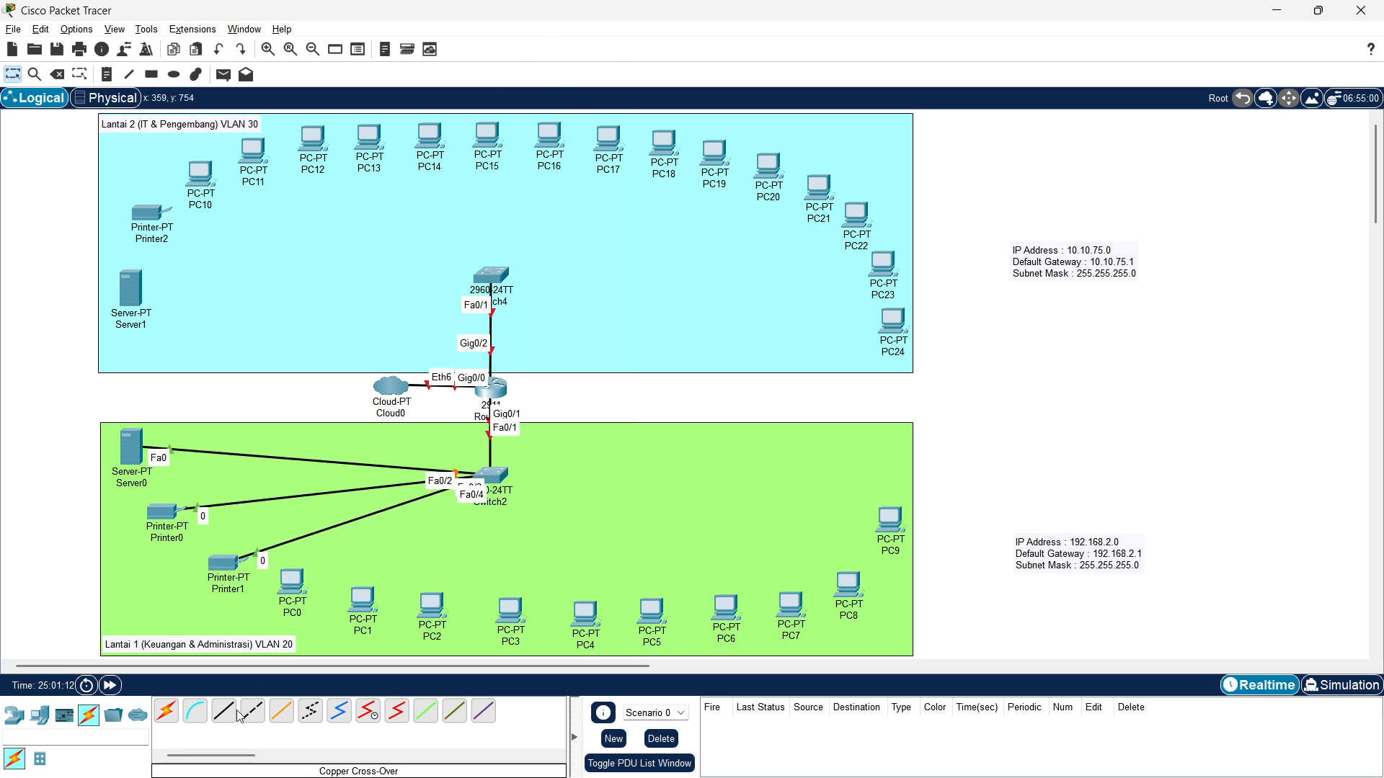
Connect Switch2's FastEthernet0/5 to PC0's FastEthernet0 with a copper straight-through cable
click(491, 469)
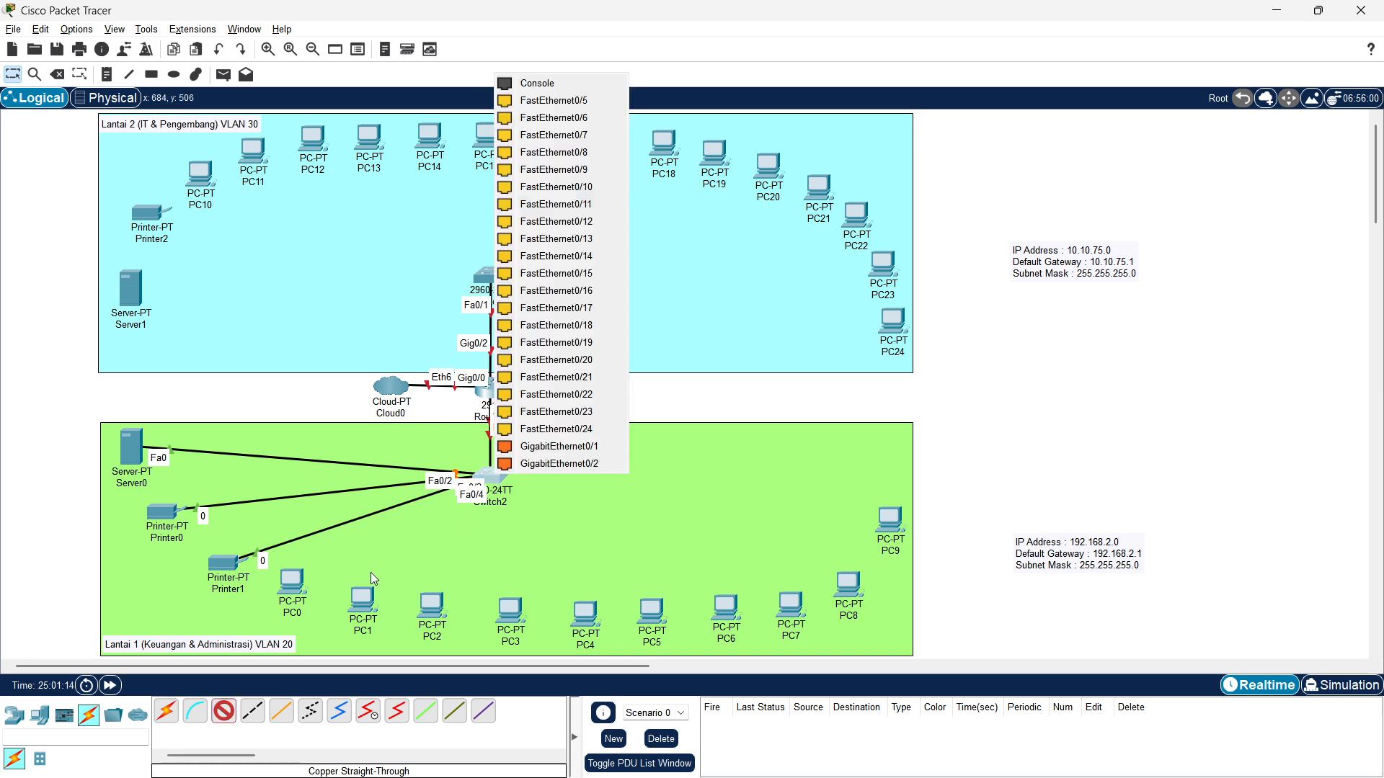
click(555, 100)
click(292, 580)
click(338, 652)
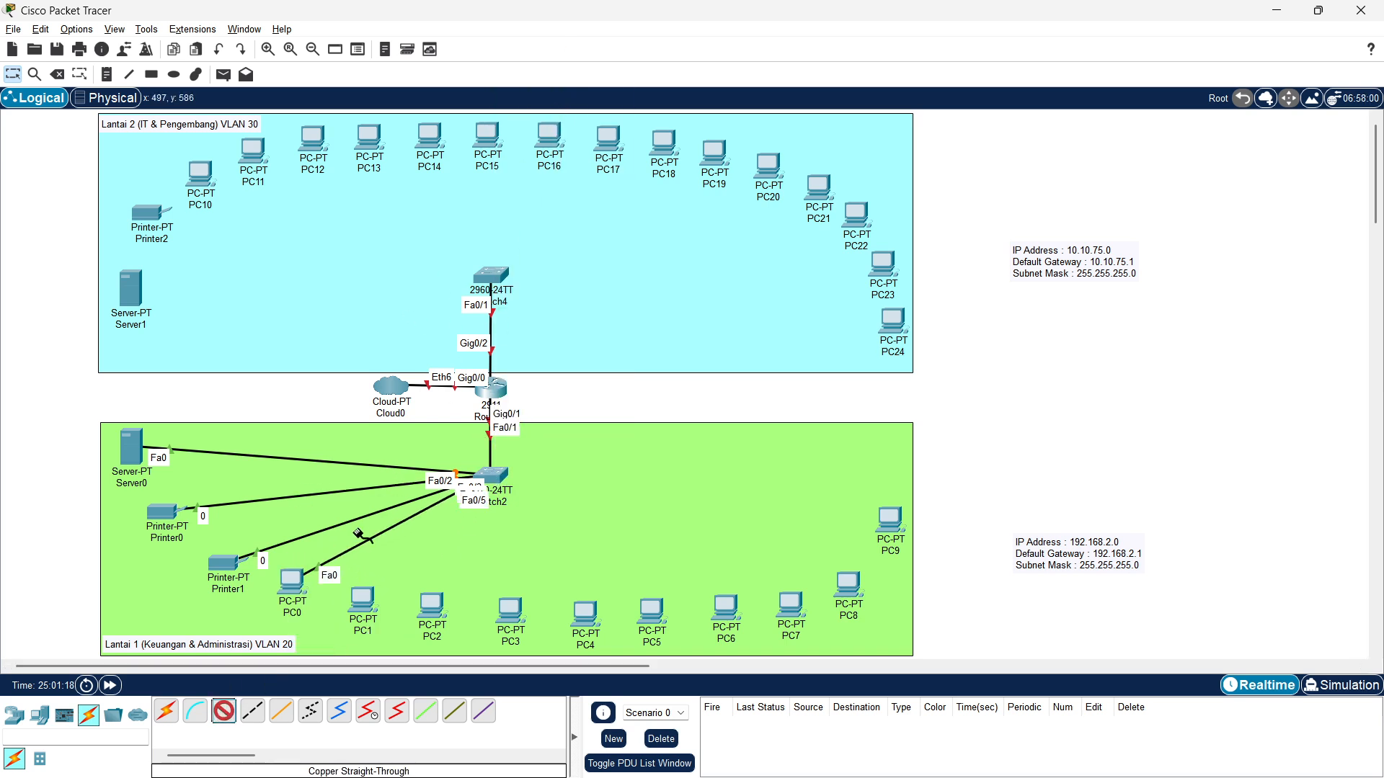
Connect Switch2's FastEthernet0/6 to PC1's FastEthernet0 with a copper straight-through cable
click(492, 485)
click(591, 131)
click(359, 607)
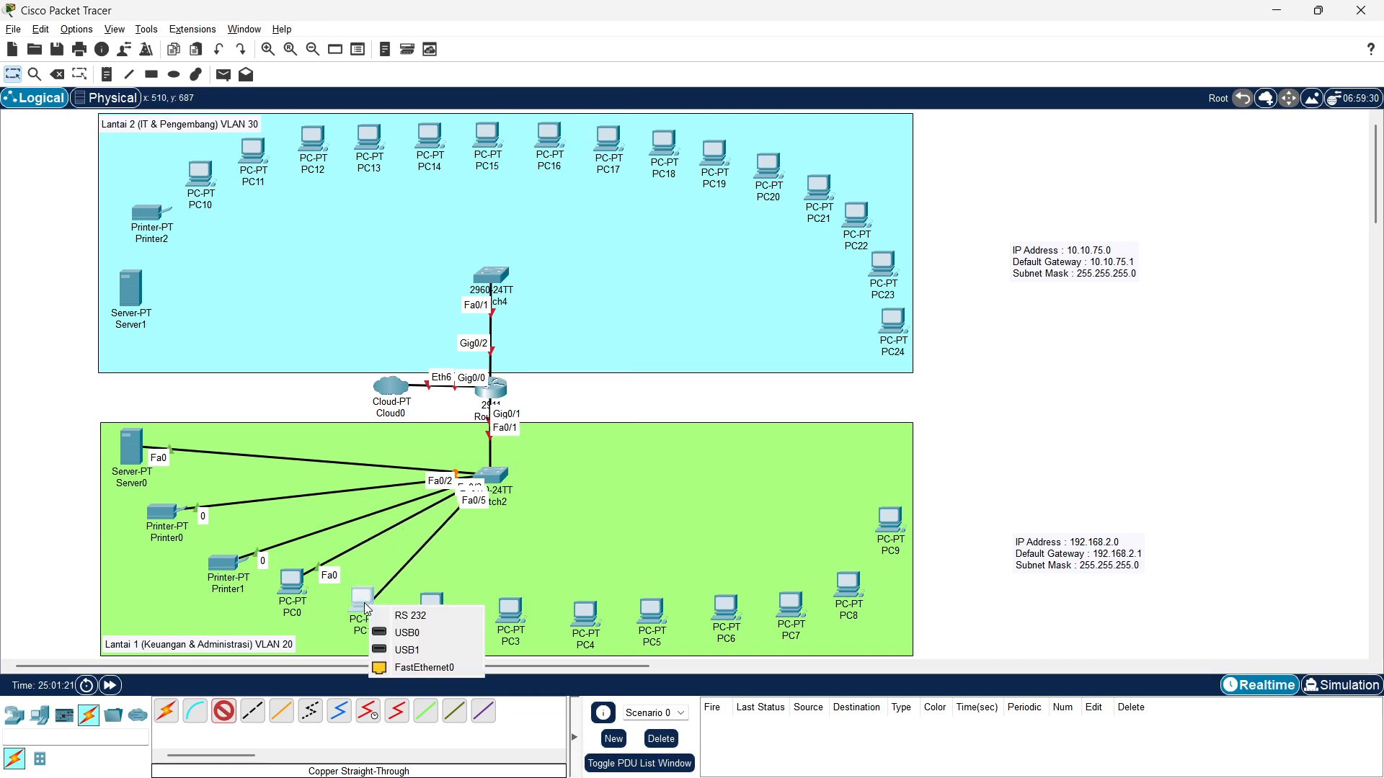
click(407, 666)
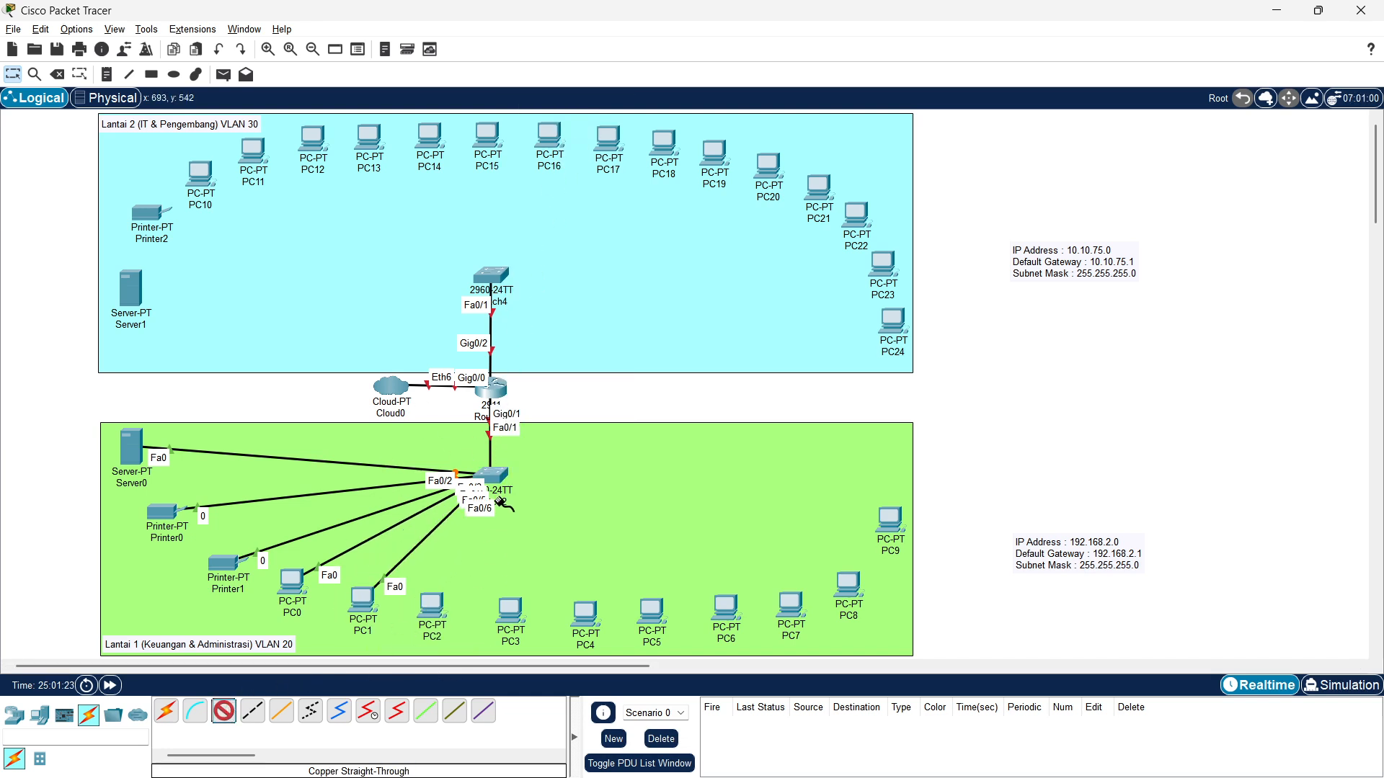
Connect Switch2's FastEthernet0/7 to PC2's FastEthernet0 with a copper straight-through cable
click(496, 477)
click(562, 134)
click(420, 616)
click(475, 666)
Connect Switch2's FastEthernet0/8 to PC3's FastEthernet0 with a copper straight-through cable
click(226, 719)
click(496, 477)
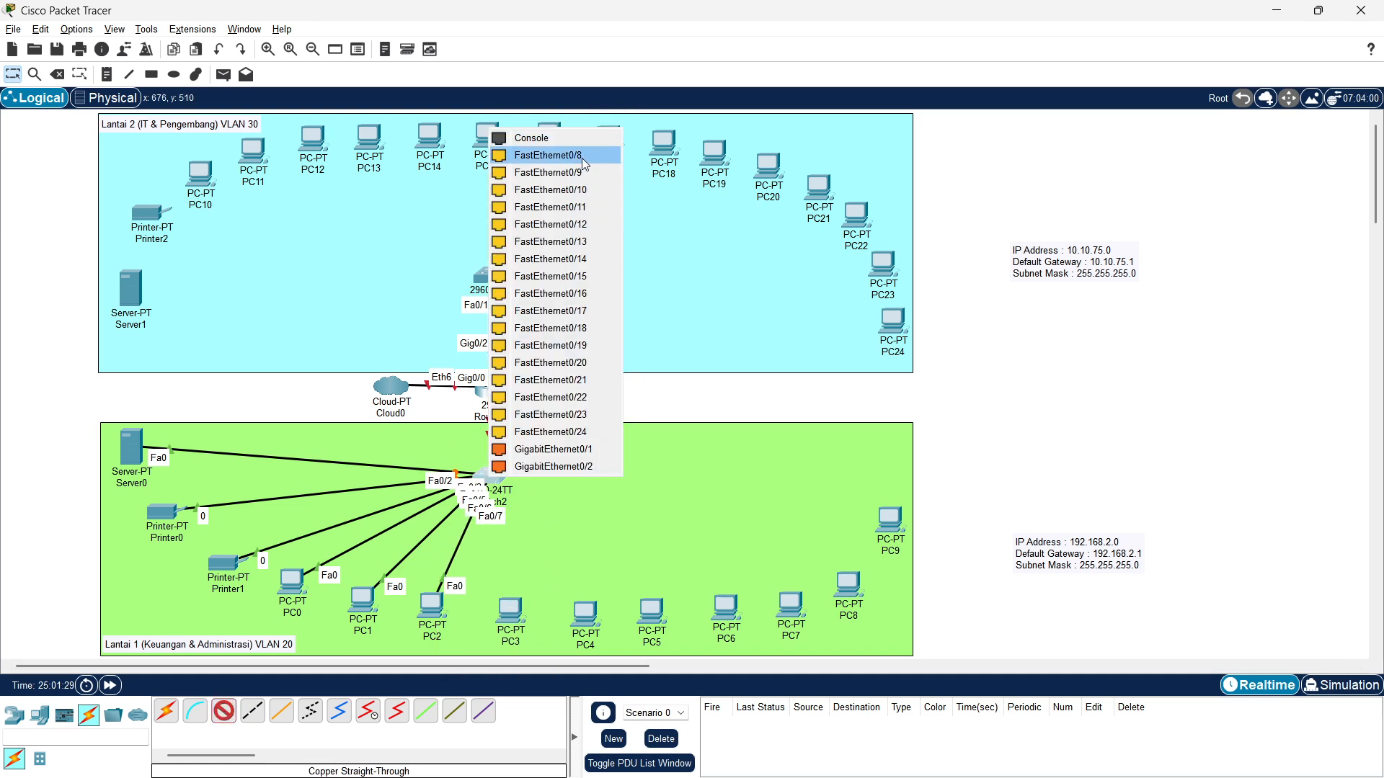
click(582, 158)
click(510, 609)
click(548, 673)
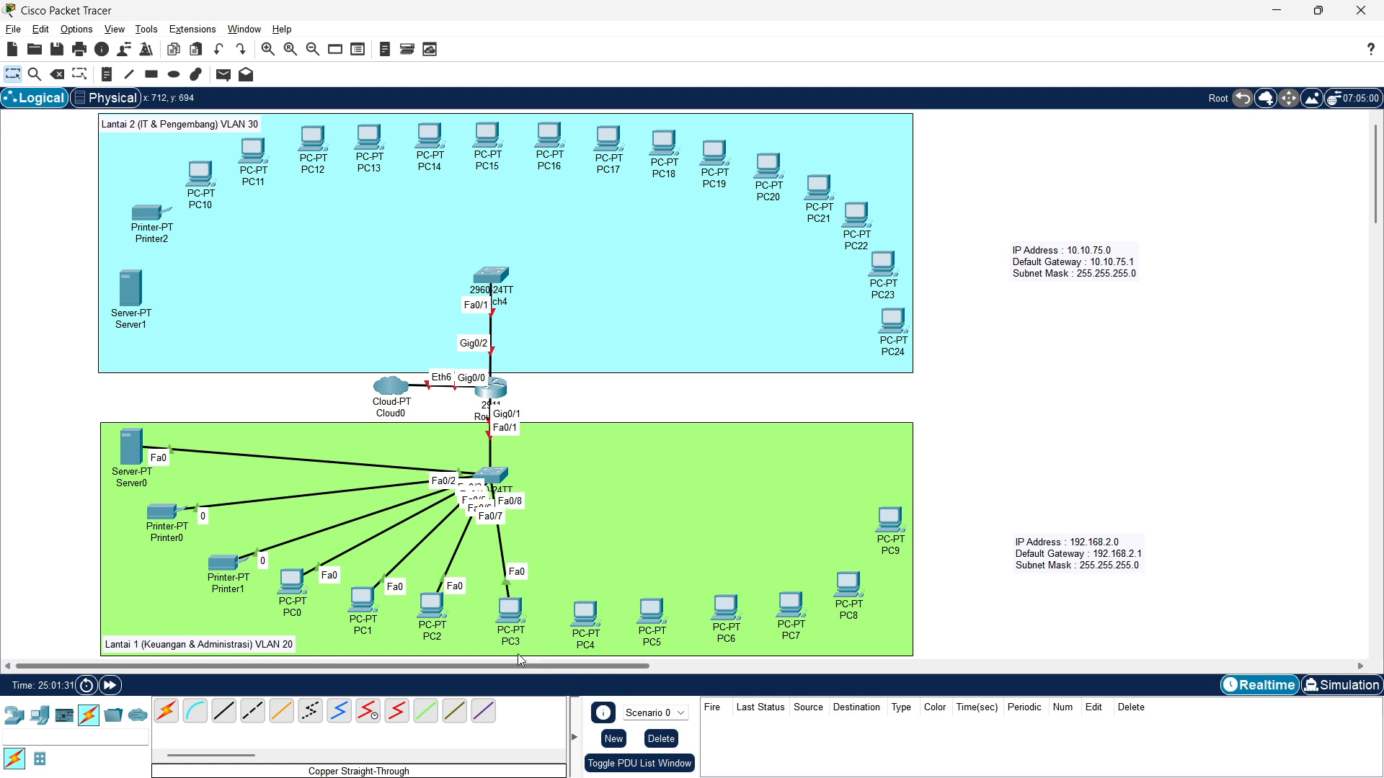
Connect Switch2's FastEthernet0/9 to PC4's FastEthernet0 with a copper straight-through cable
click(235, 719)
click(492, 473)
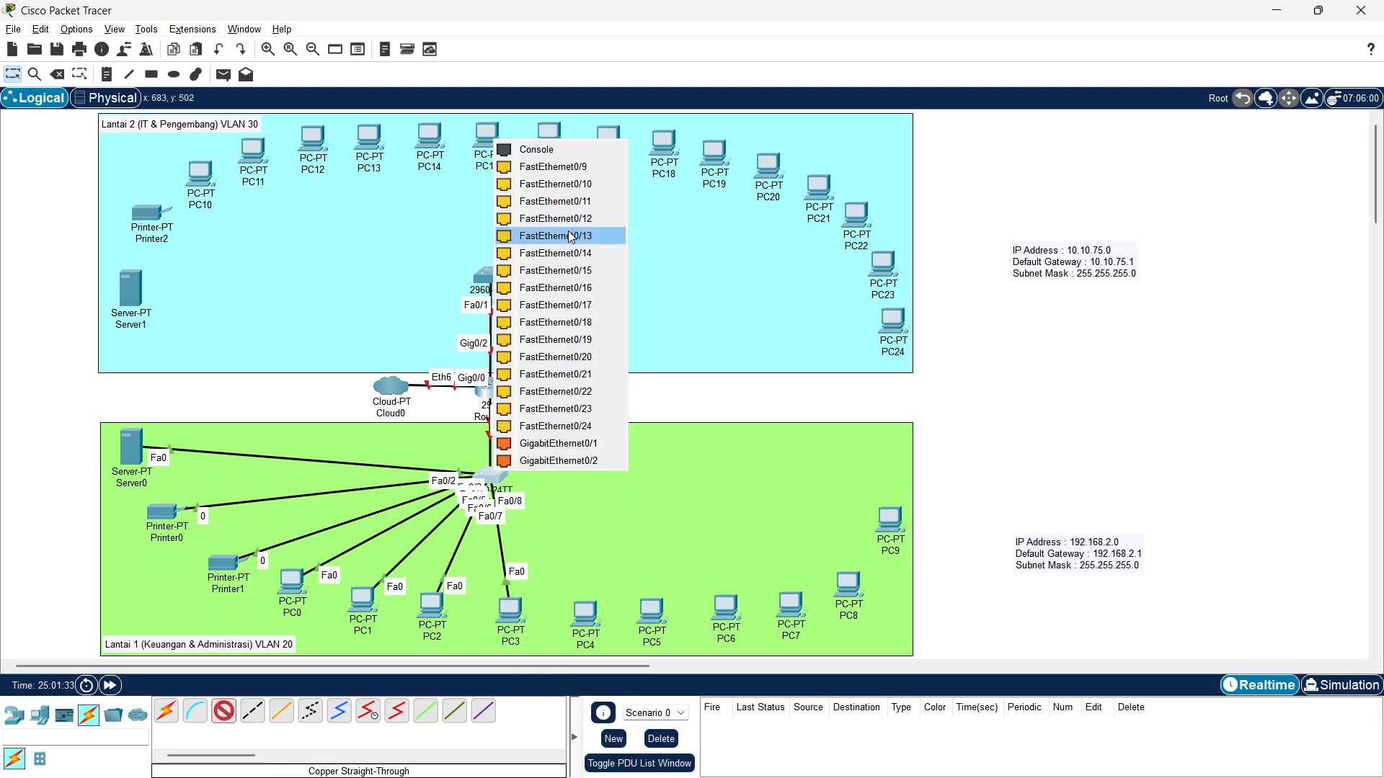
click(577, 182)
click(588, 617)
click(629, 681)
Connect Switch2's FastEthernet0/10 to PC5's FastEthernet0 with a copper straight-through cable
click(228, 718)
click(492, 473)
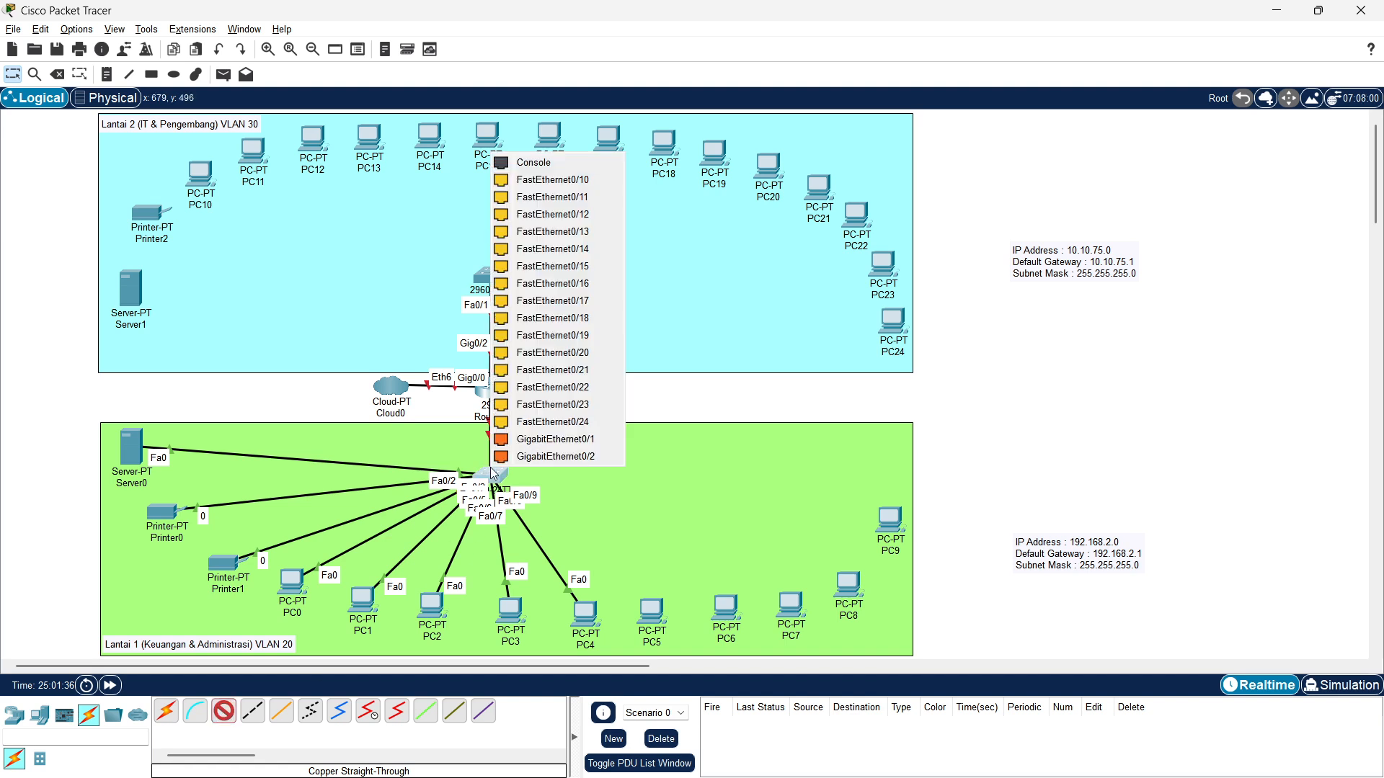
click(570, 180)
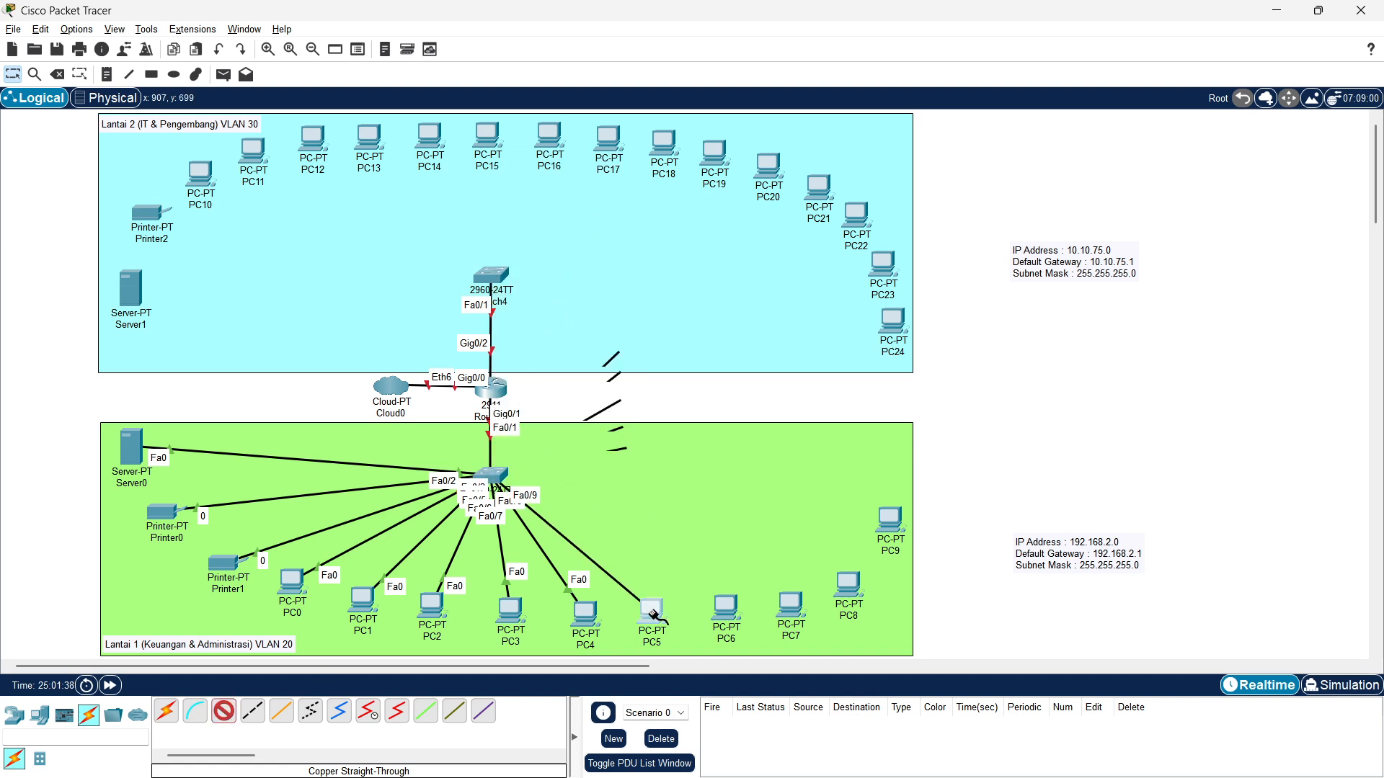
click(653, 615)
click(689, 676)
Connect Switch2's FastEthernet0/11 to PC6's FastEthernet0 with a copper straight-through cable
click(216, 718)
click(503, 472)
click(572, 504)
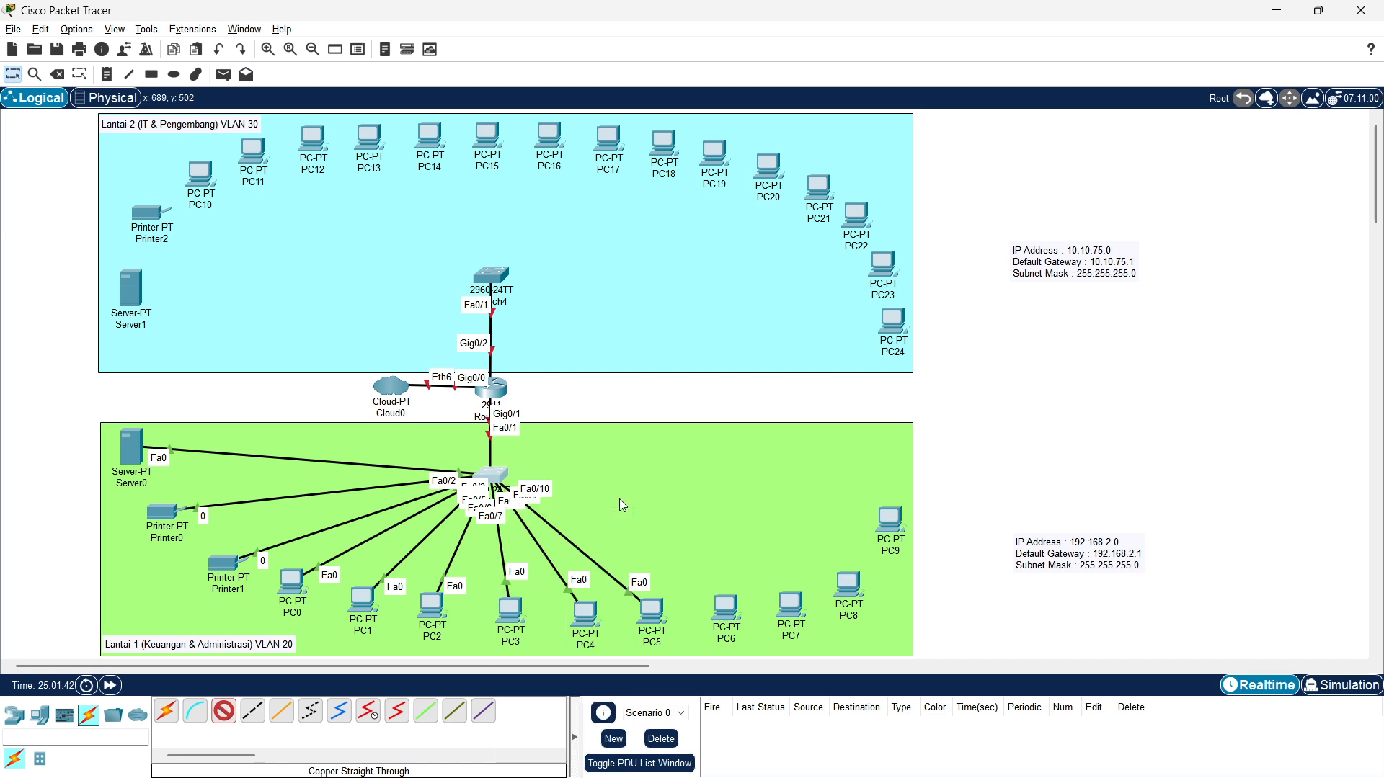
click(737, 617)
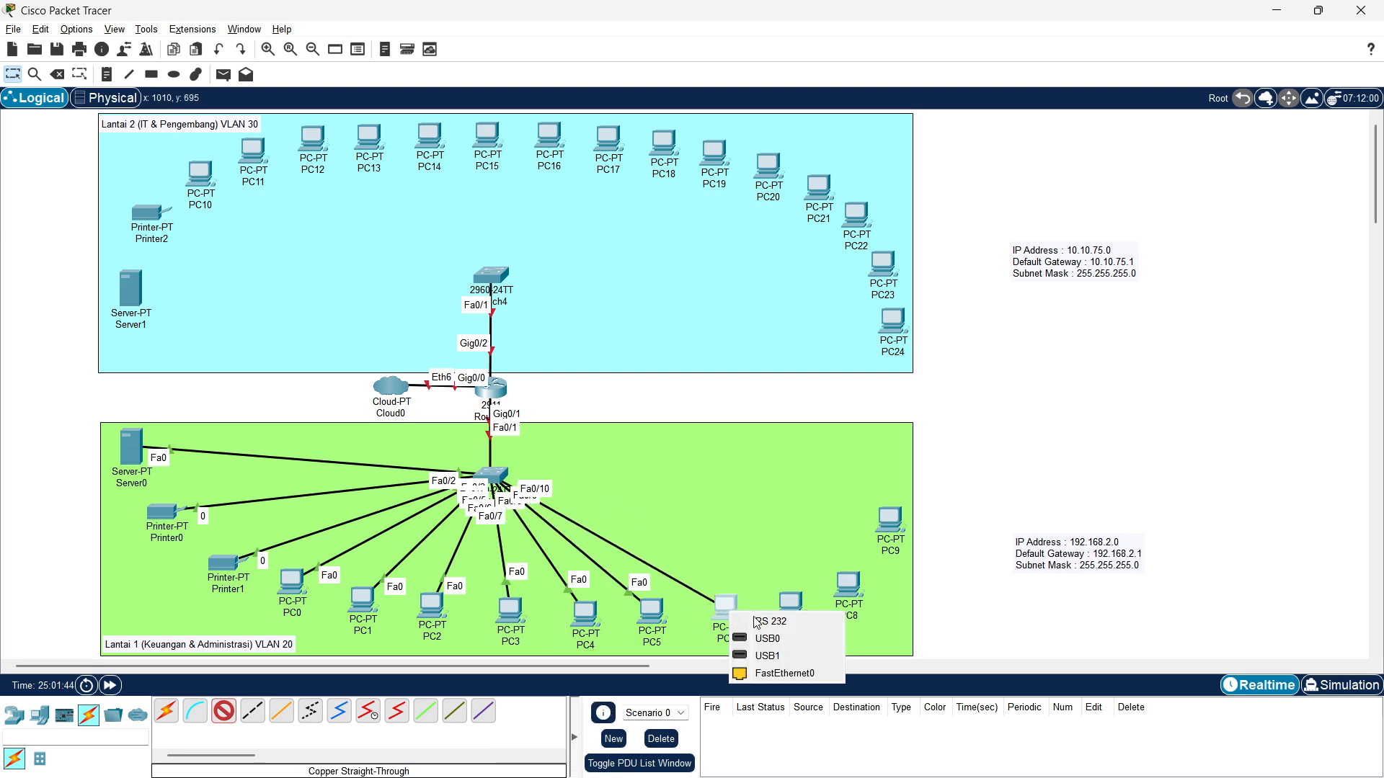
click(763, 678)
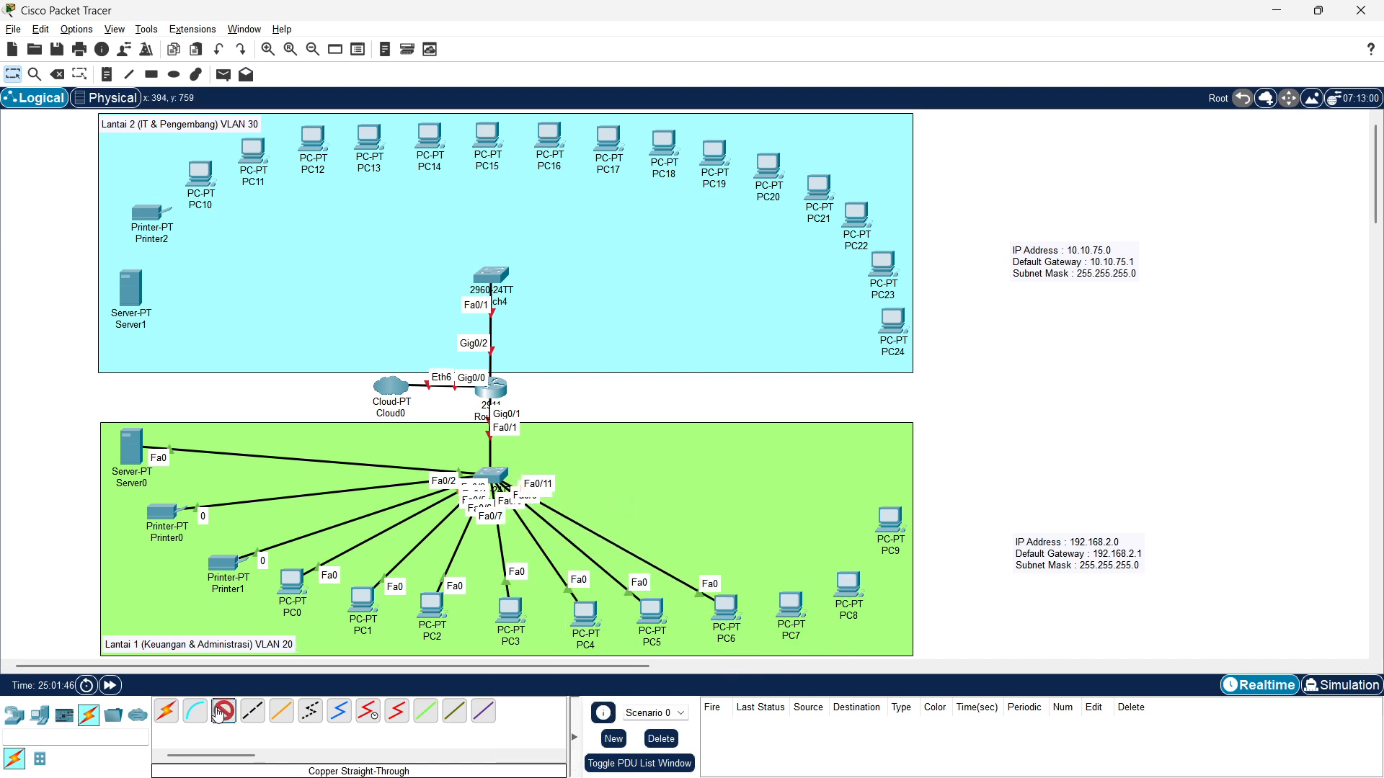
Connect Switch2's FastEthernet0/12 to PC7's FastEthernet0 with a copper straight-through cable
click(493, 477)
click(548, 524)
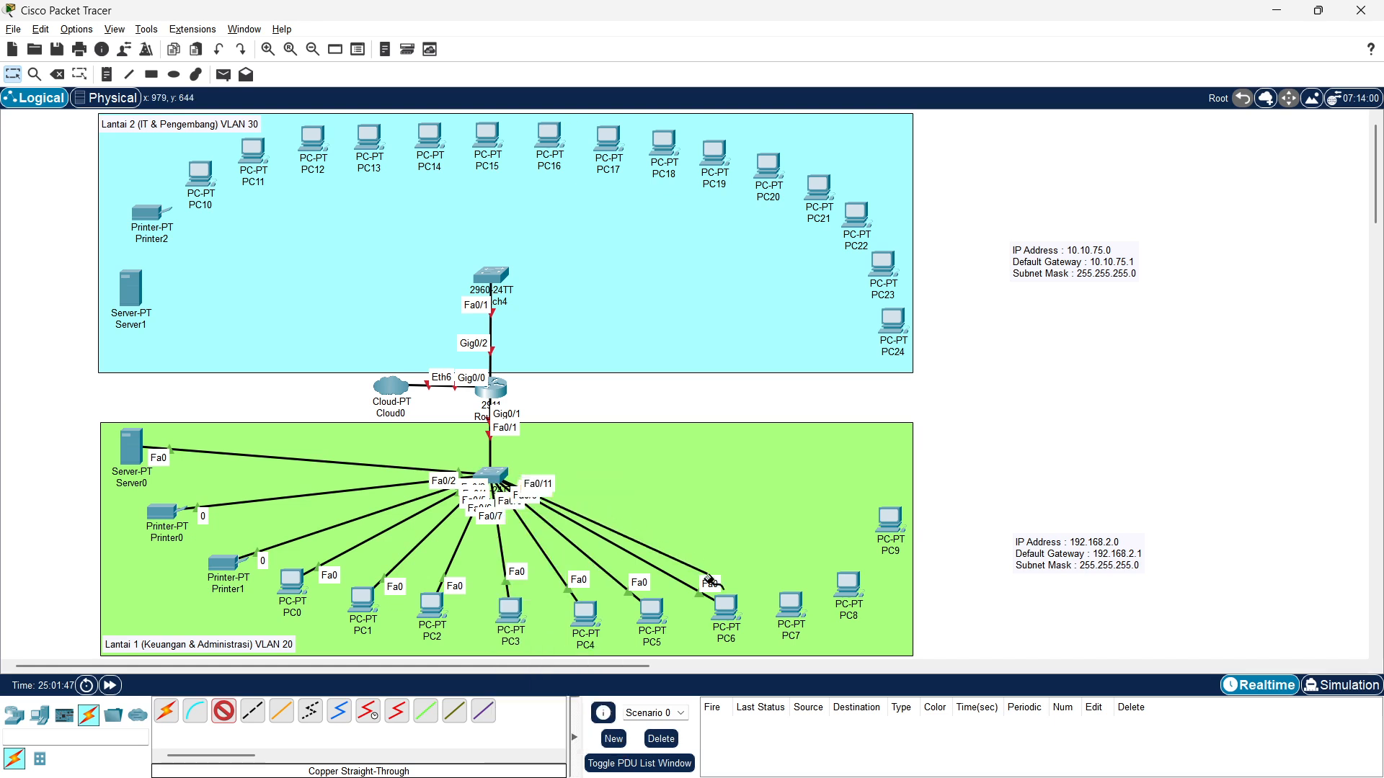
click(790, 601)
click(815, 658)
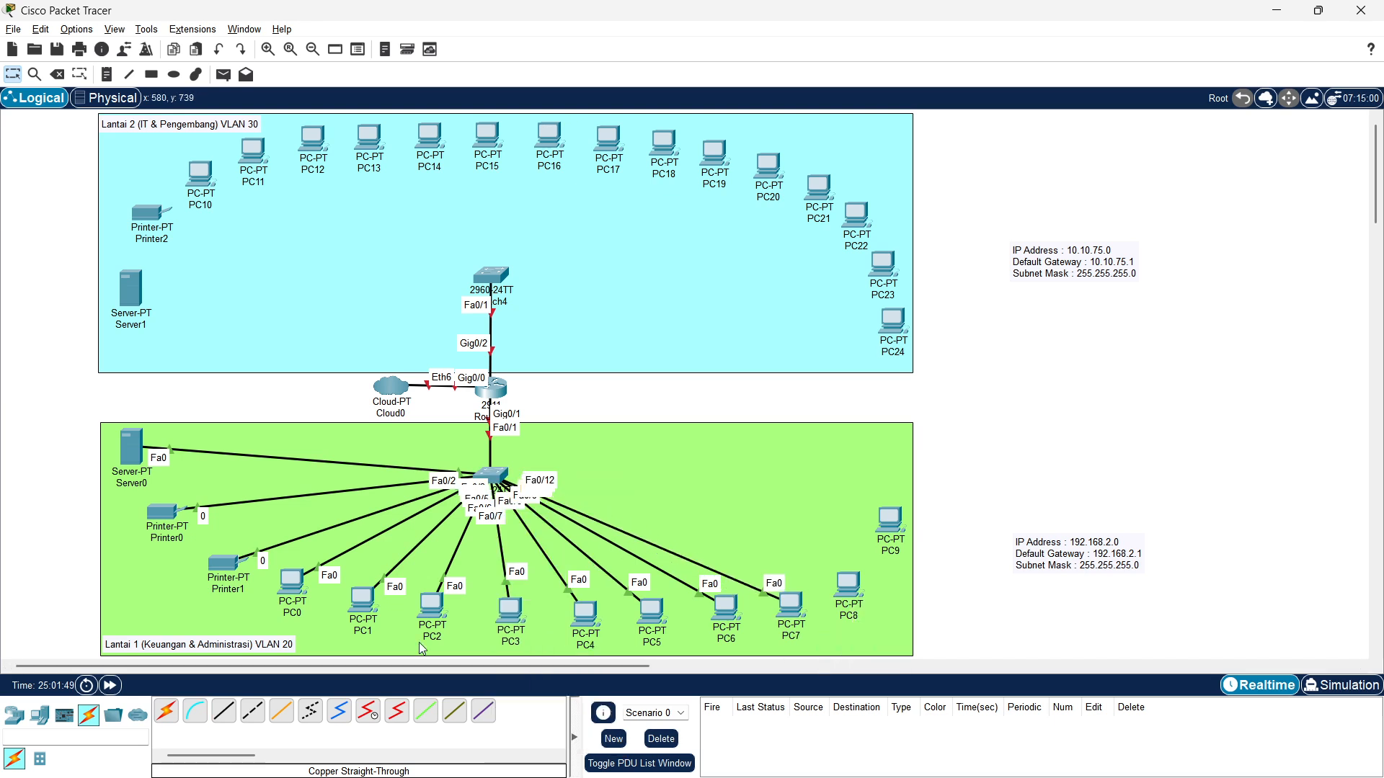
Connect Switch2's FastEthernet0/13 to PC8's FastEthernet0 with a copper straight-through cable
click(483, 473)
click(533, 506)
click(851, 595)
click(907, 652)
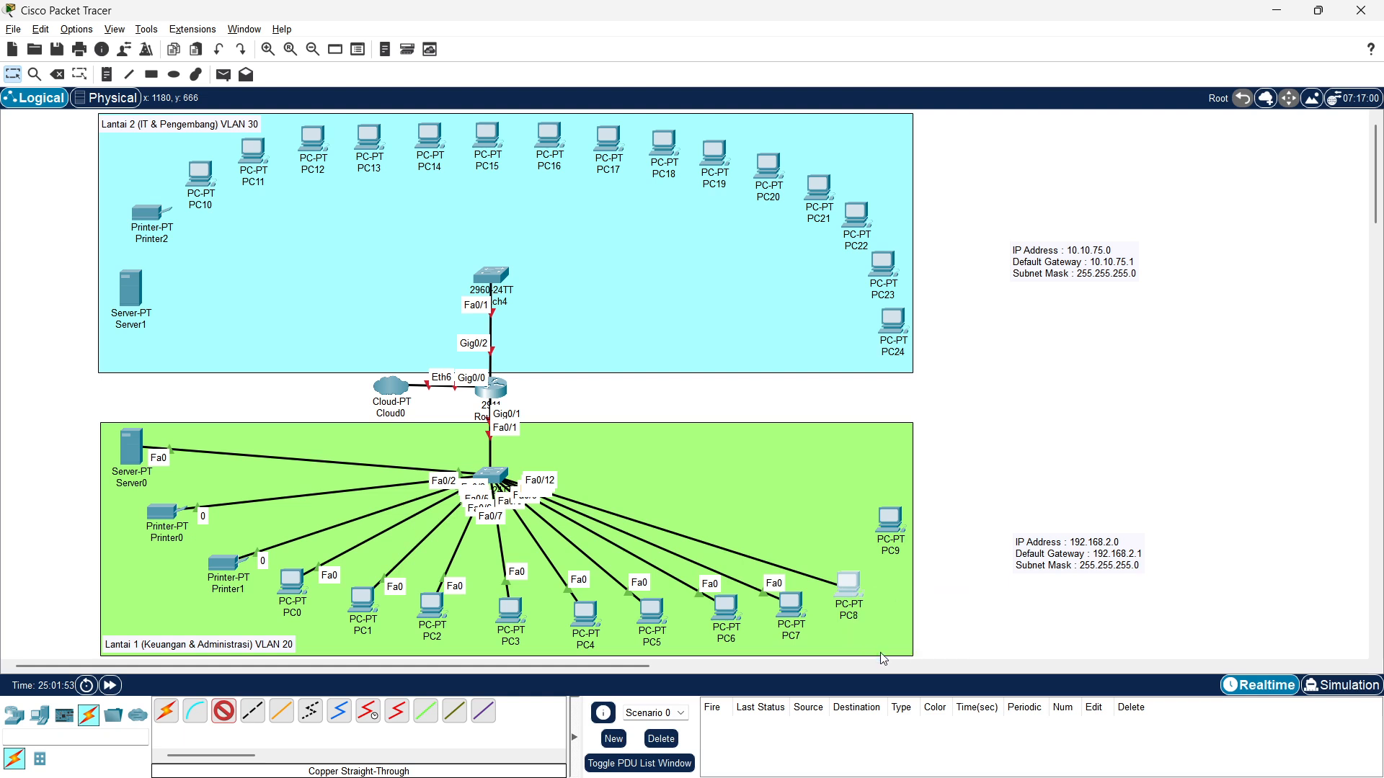
Connect Switch2's FastEthernet0/14 to PC9's FastEthernet0 with a copper straight-through cable
click(488, 474)
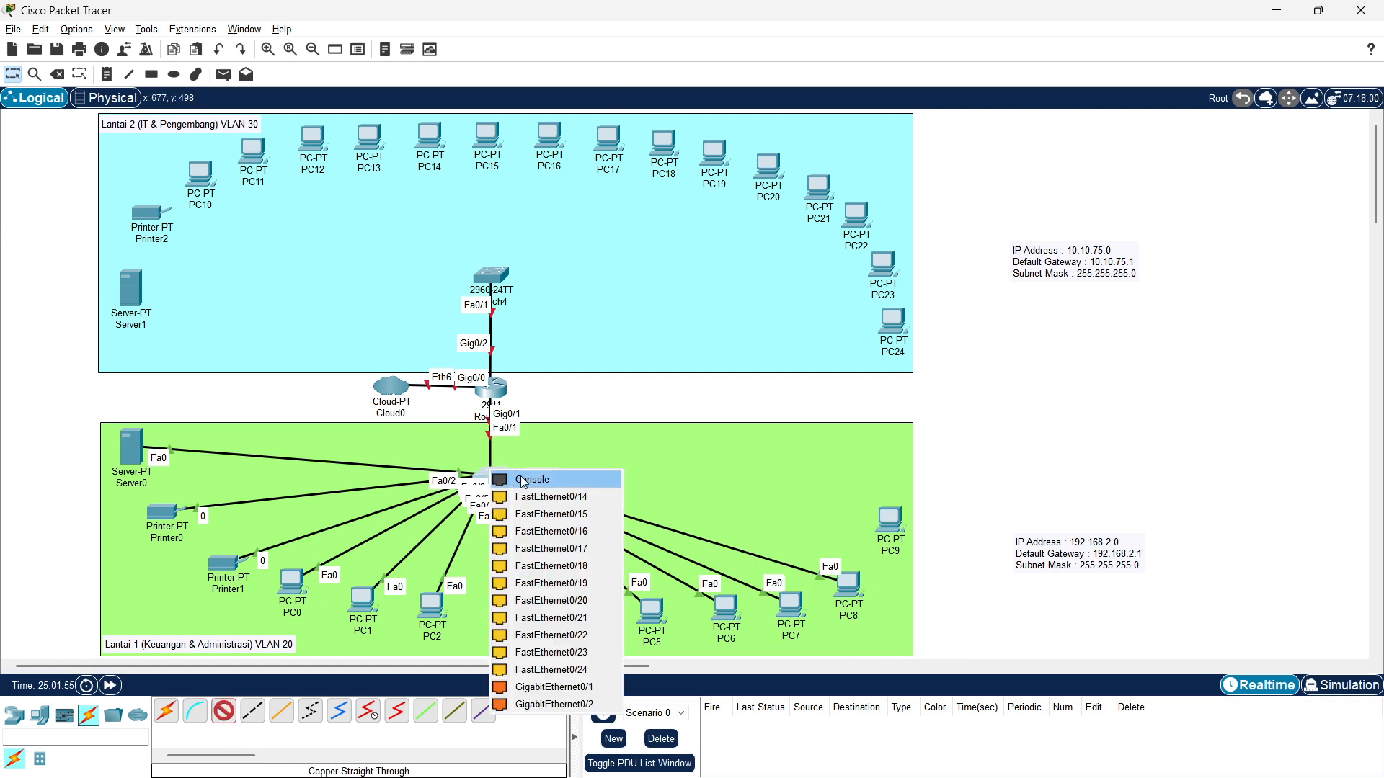
click(533, 495)
click(894, 523)
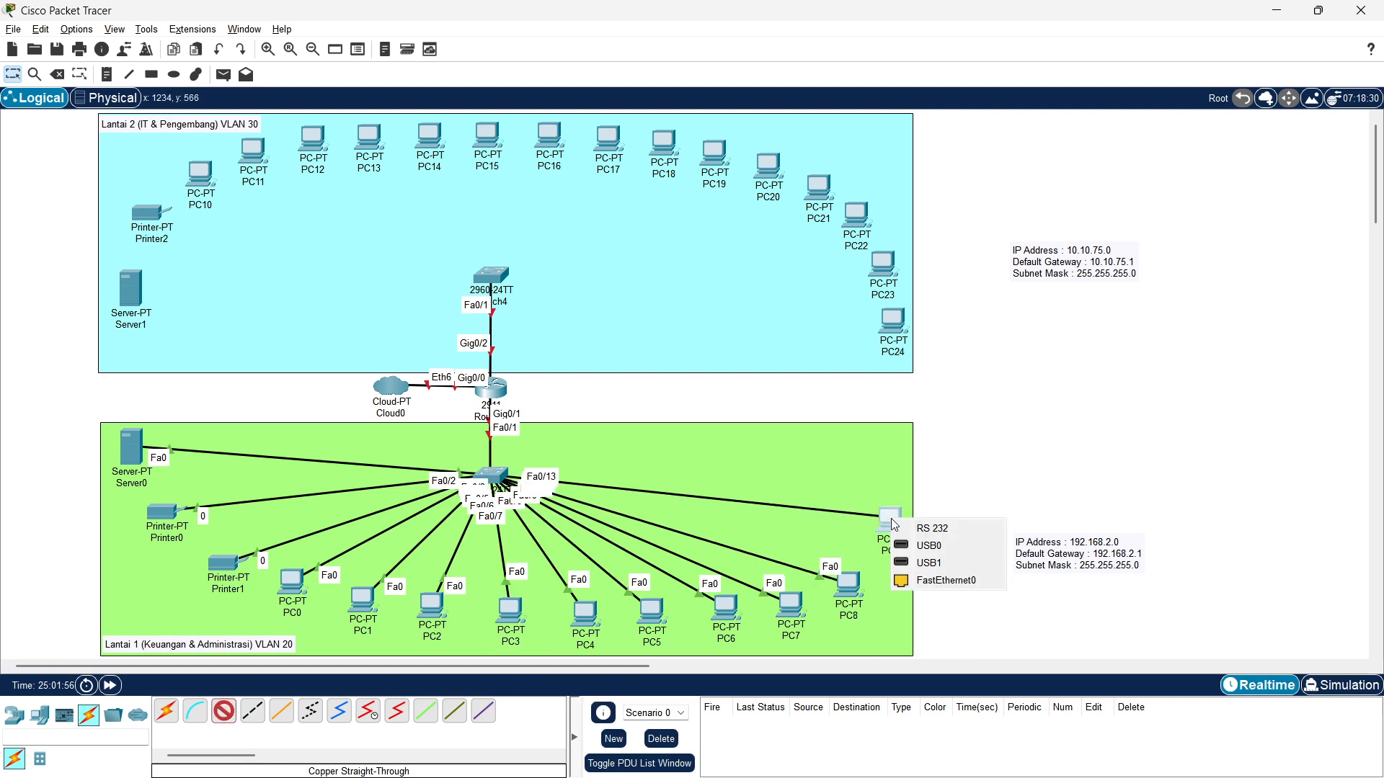
click(923, 581)
Move PC9 slightly up and shift PC8 and PC7 slightly outward to even out the row of Lantai 1 PCs
drag(891, 527, 893, 515)
click(872, 572)
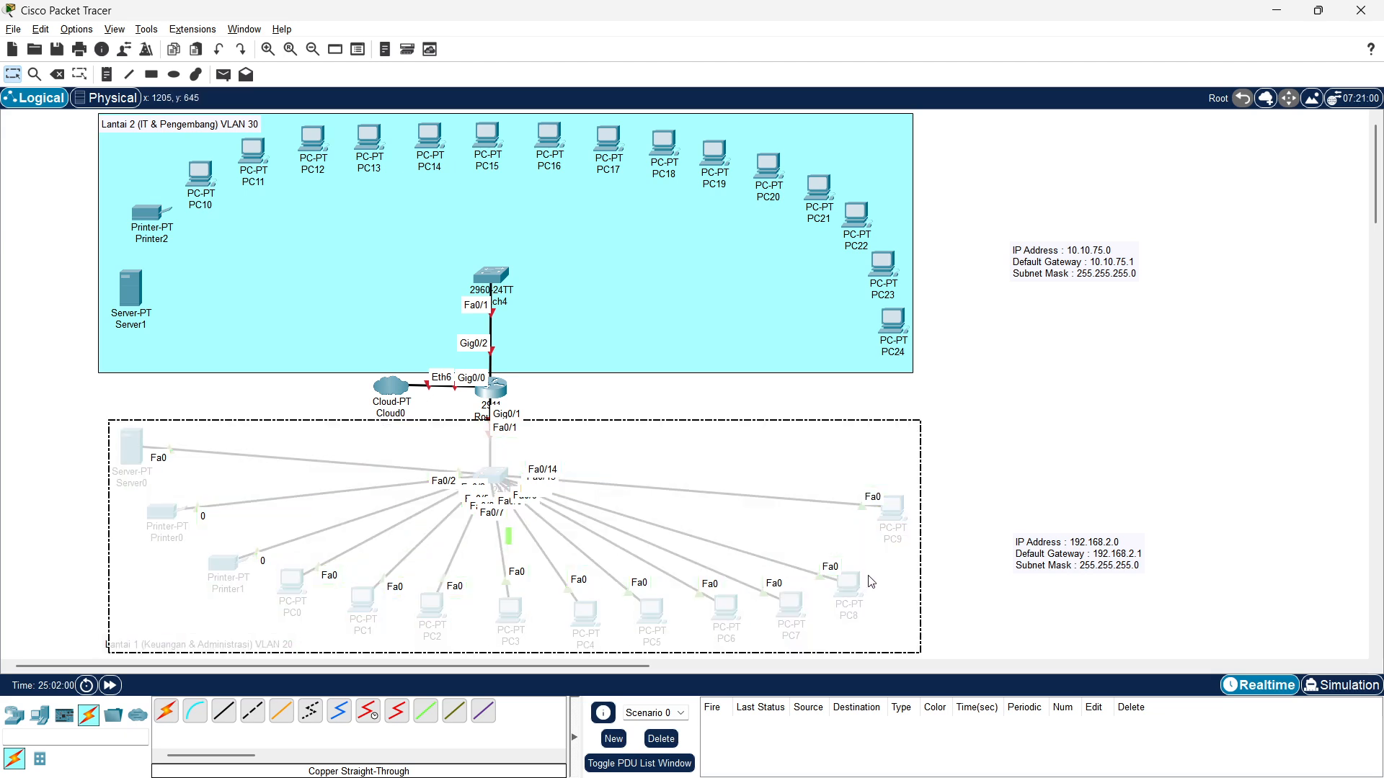
drag(853, 590, 862, 589)
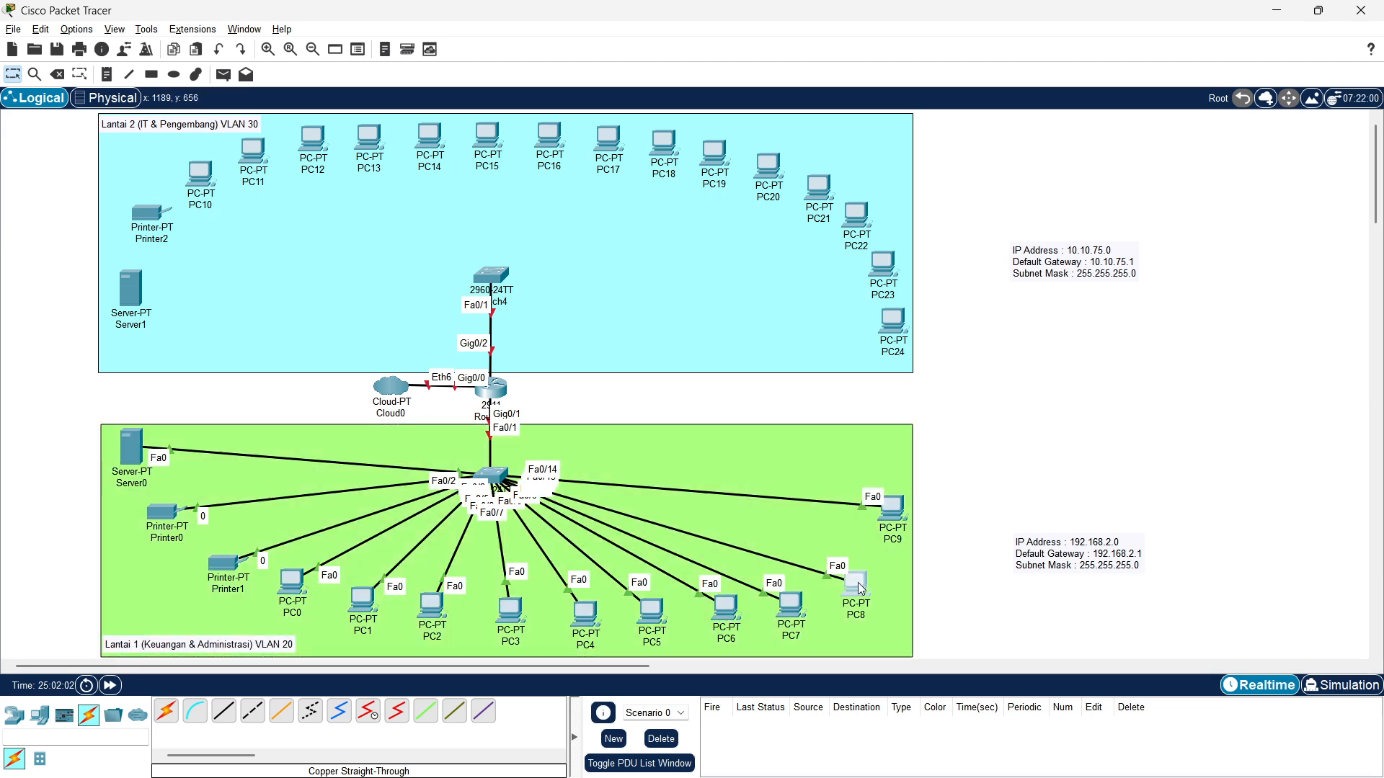
click(805, 610)
drag(789, 614, 799, 611)
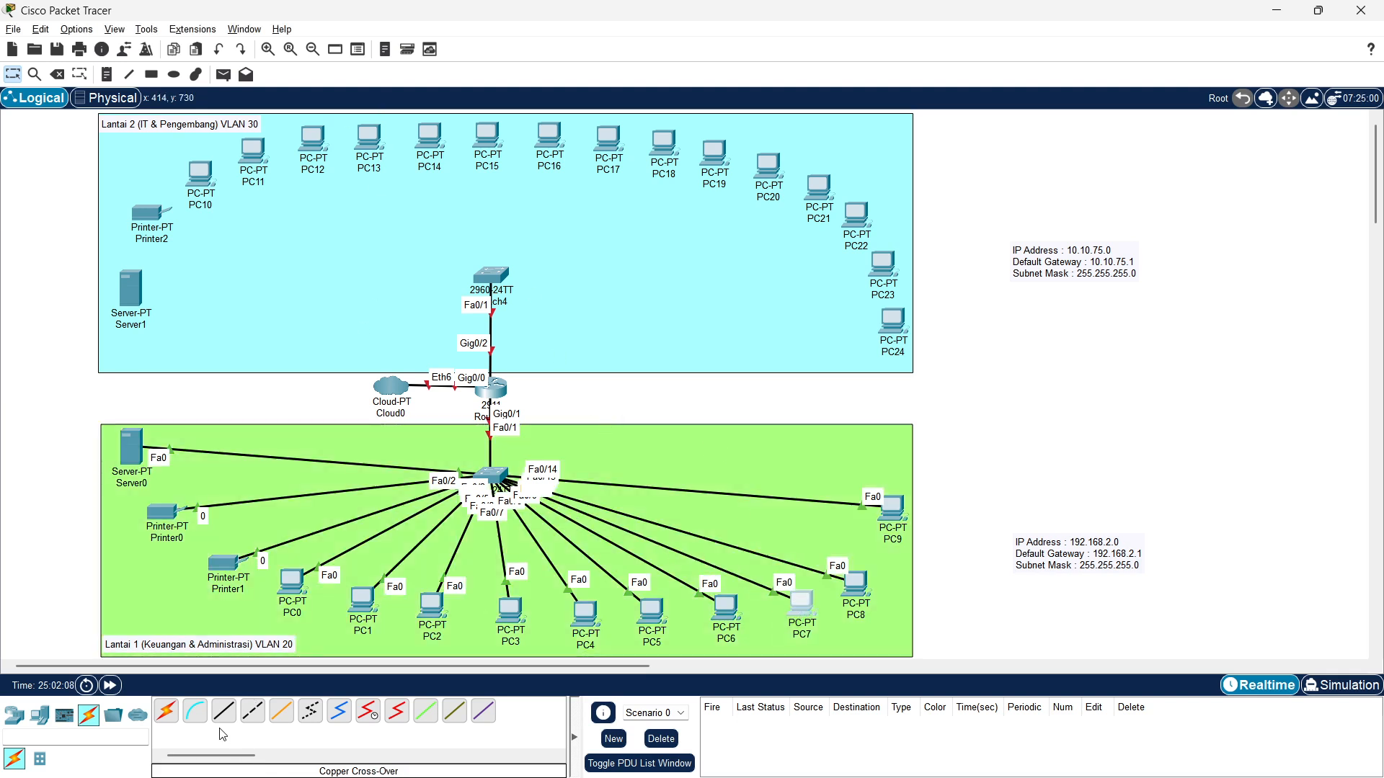
Connect the Lantai 2 switch's FastEthernet0/2 to Server1's FastEthernet0 with a copper straight-through cable
click(511, 275)
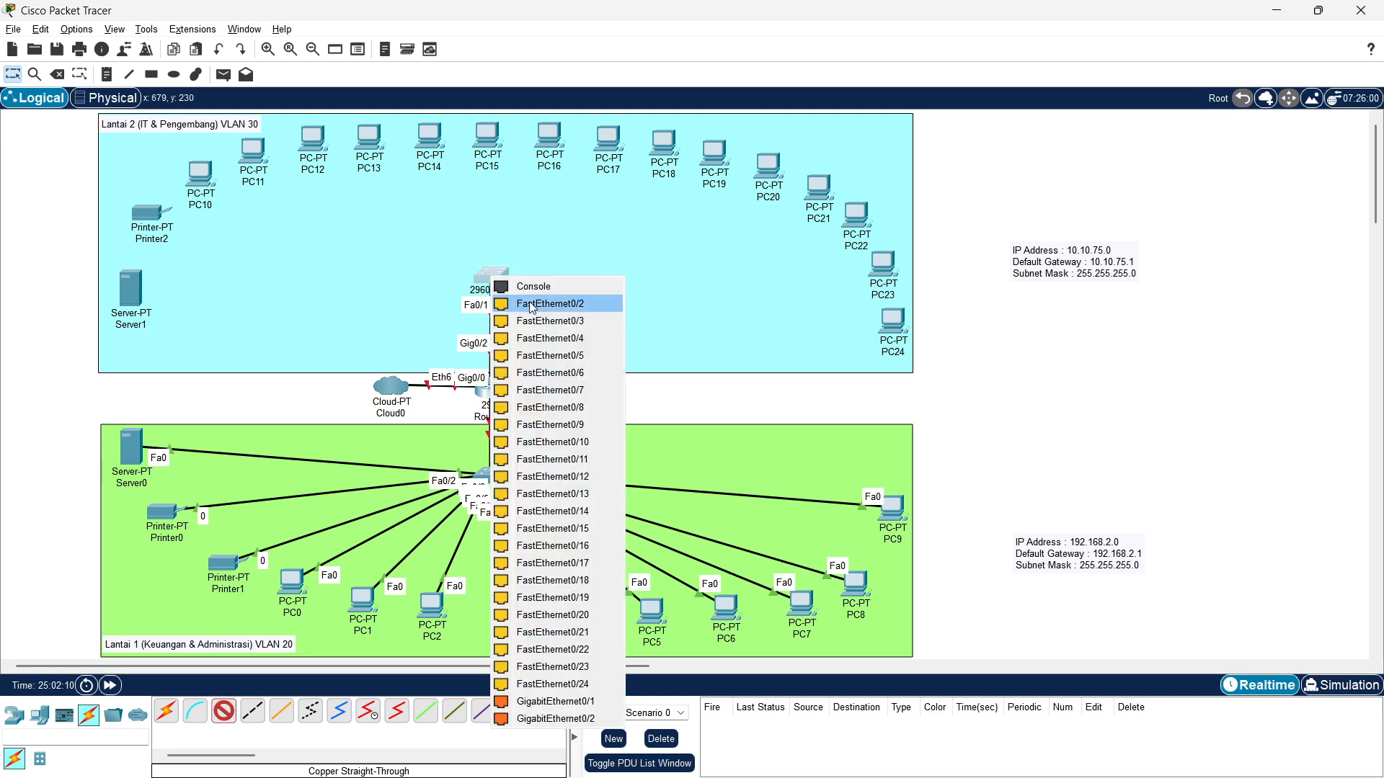
click(555, 305)
click(132, 296)
click(184, 302)
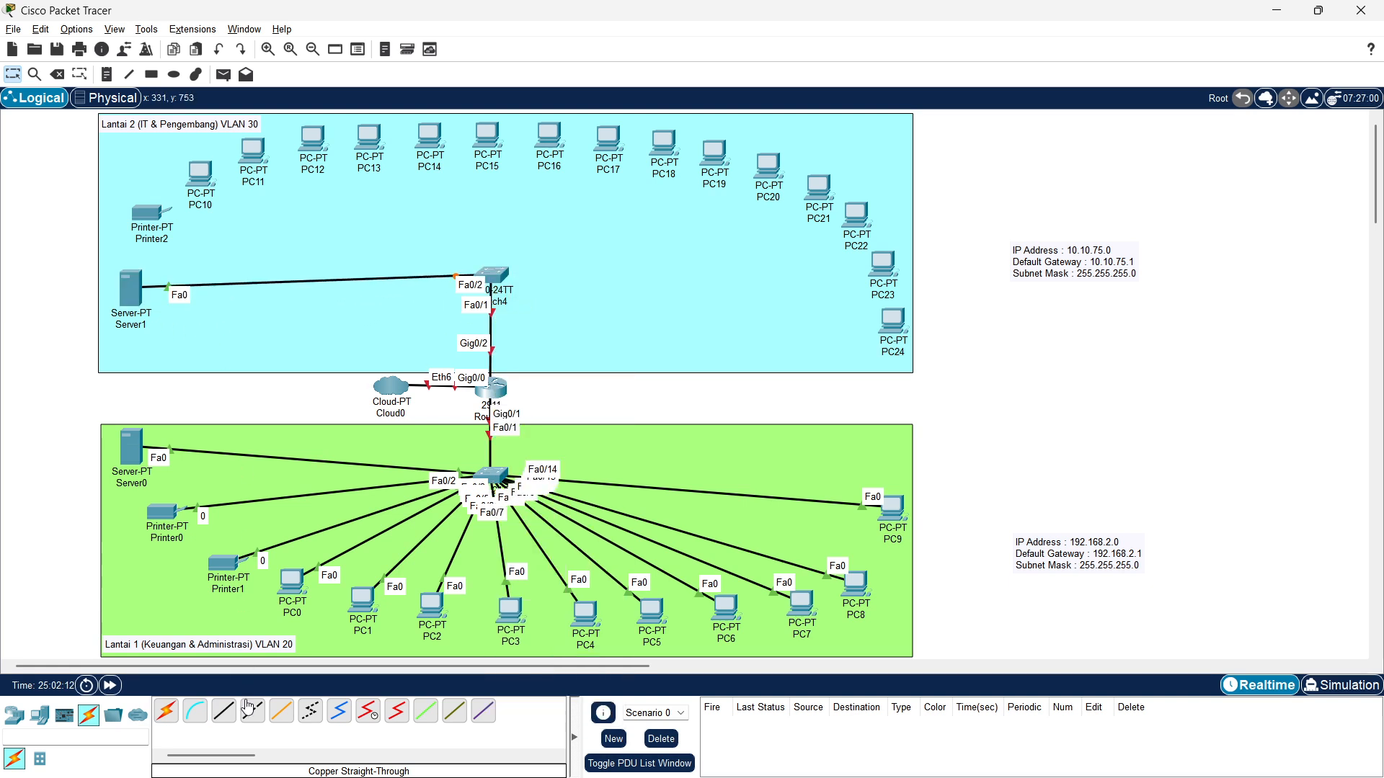
Connect the Lantai 2 switch's FastEthernet0/3 to Printer2's FastEthernet0 with a copper straight-through cable
click(500, 276)
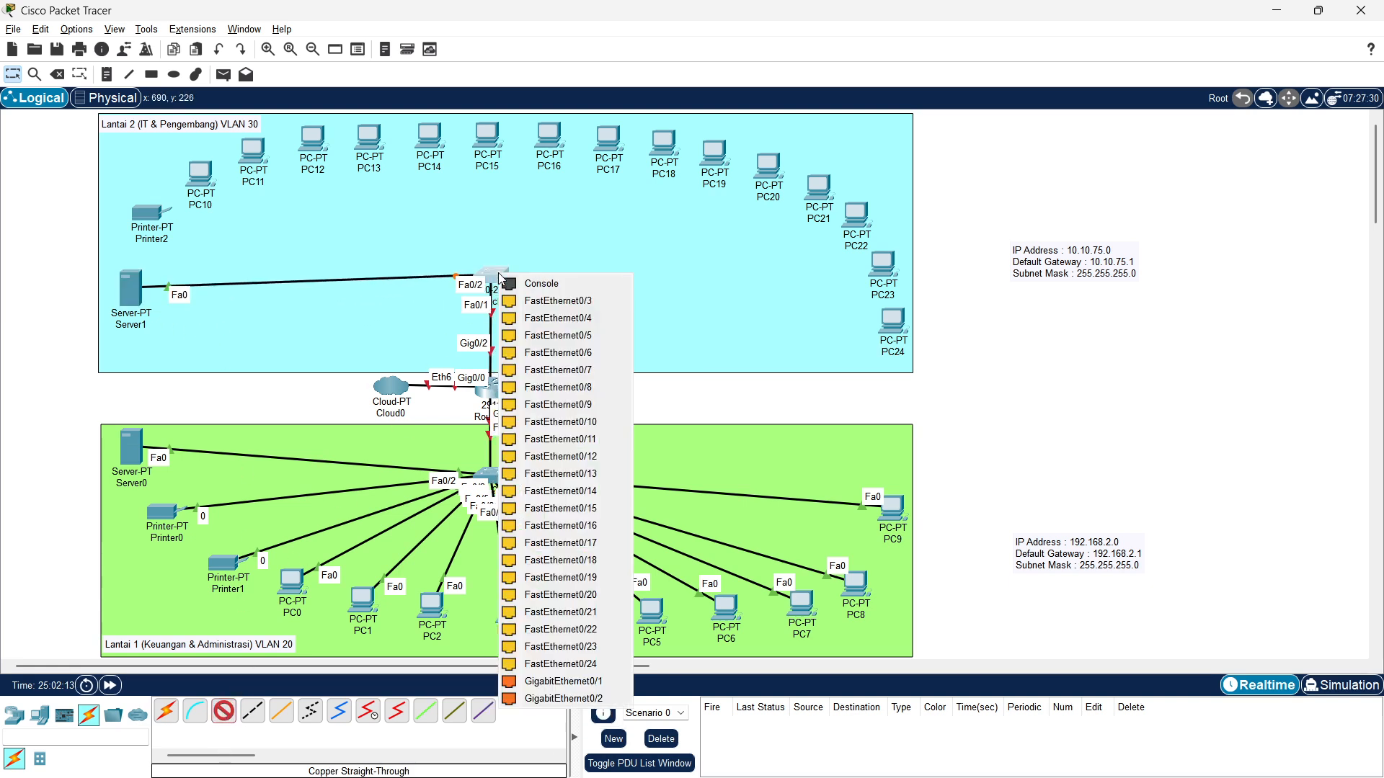
click(551, 301)
click(144, 224)
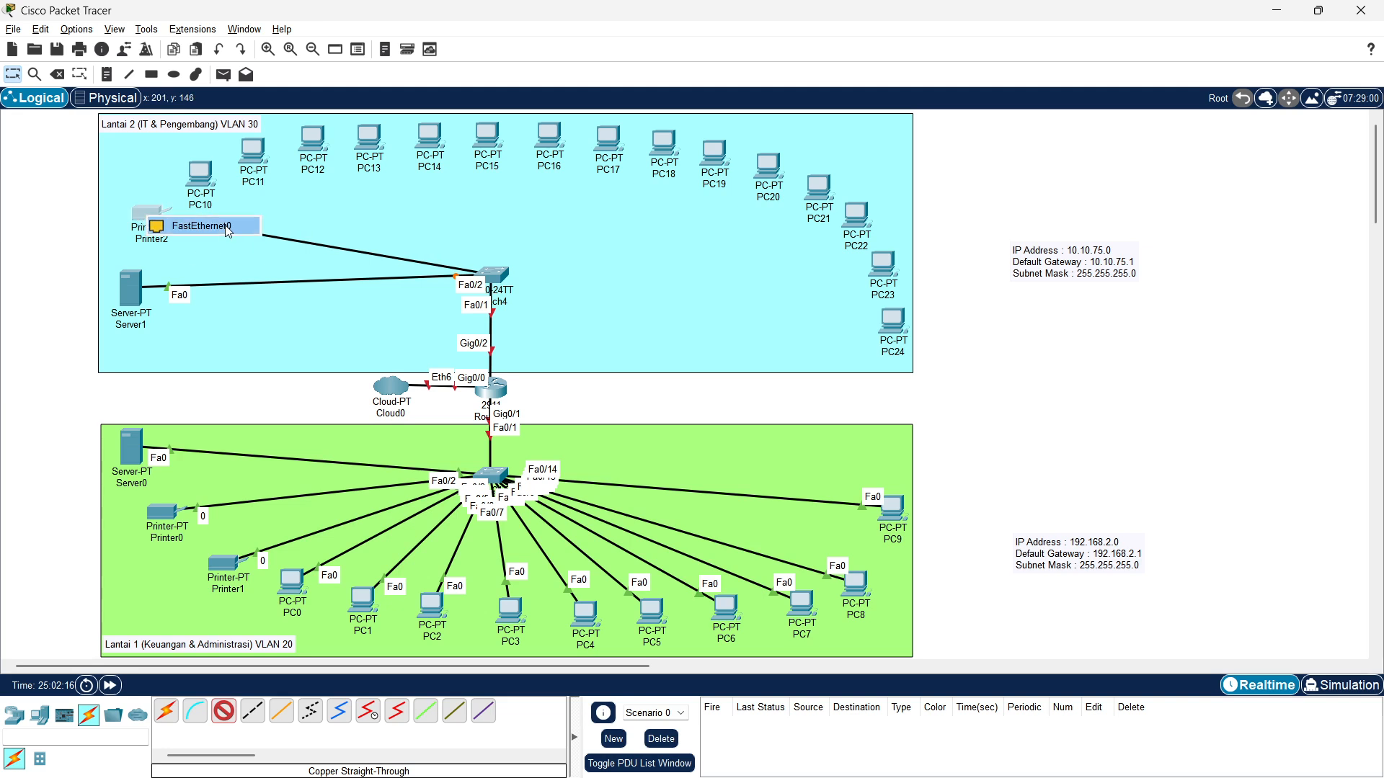
click(203, 228)
Connect the Lantai 2 switch's FastEthernet0/4 to PC10's FastEthernet0 with a copper straight-through cable
click(252, 711)
click(496, 274)
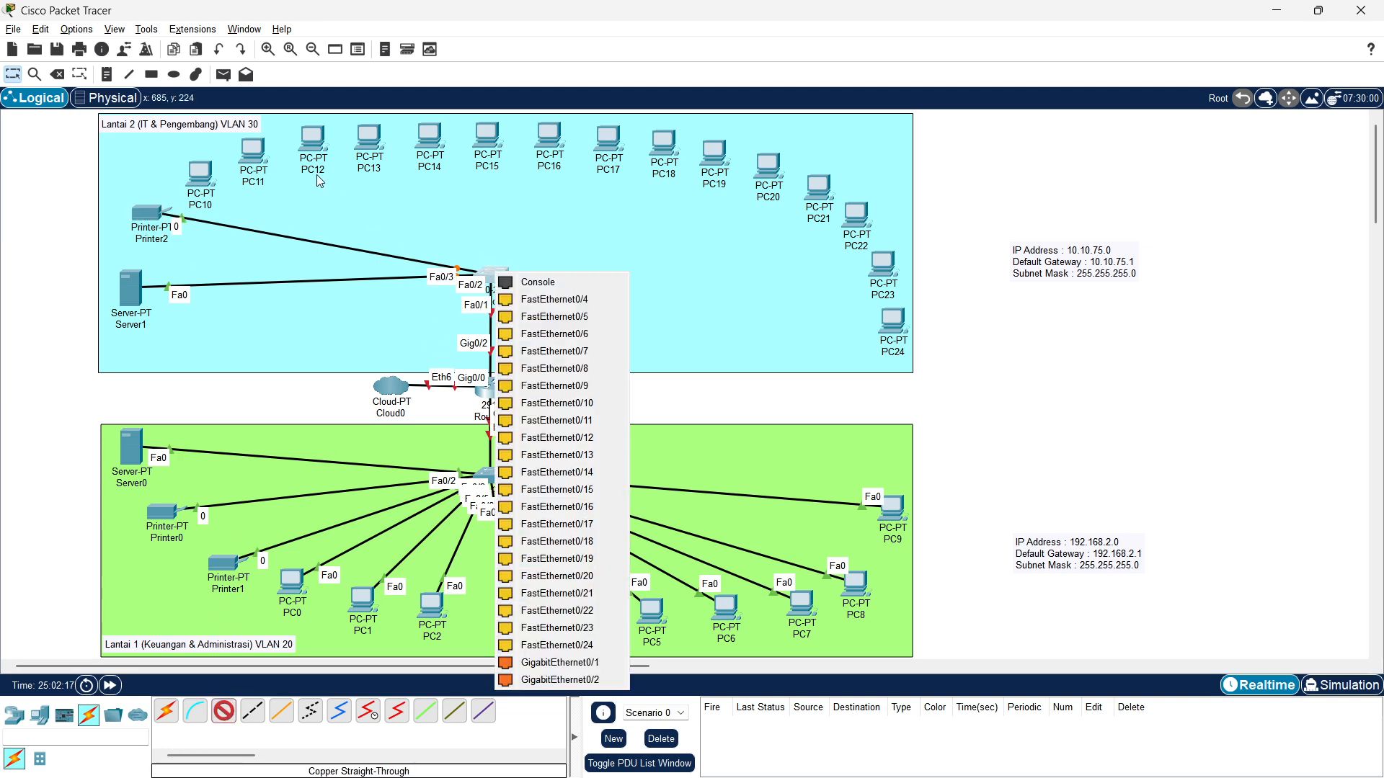
click(554, 299)
click(200, 174)
click(306, 243)
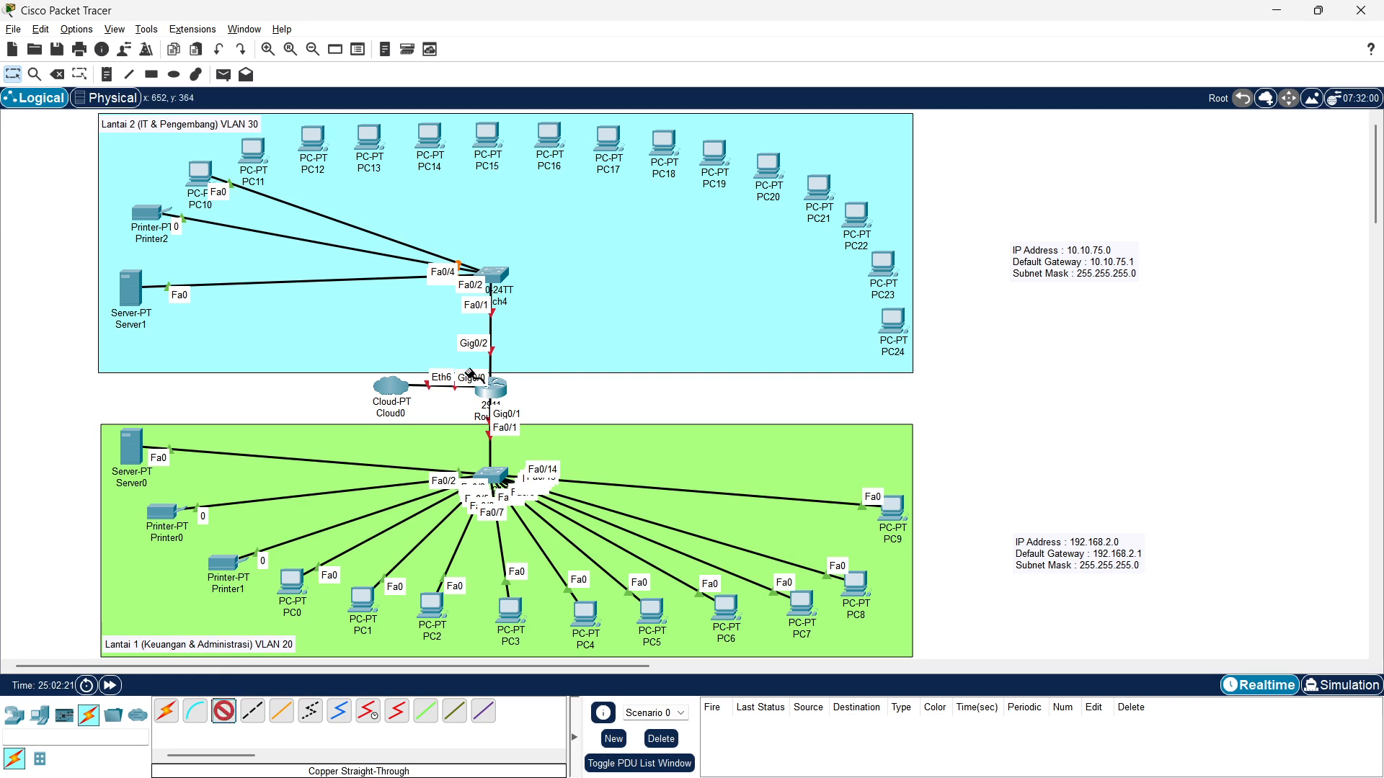
Connect the Lantai 2 switch's FastEthernet0/5 to PC11's FastEthernet0 with a copper straight-through cable
click(500, 273)
click(553, 303)
click(253, 147)
click(309, 216)
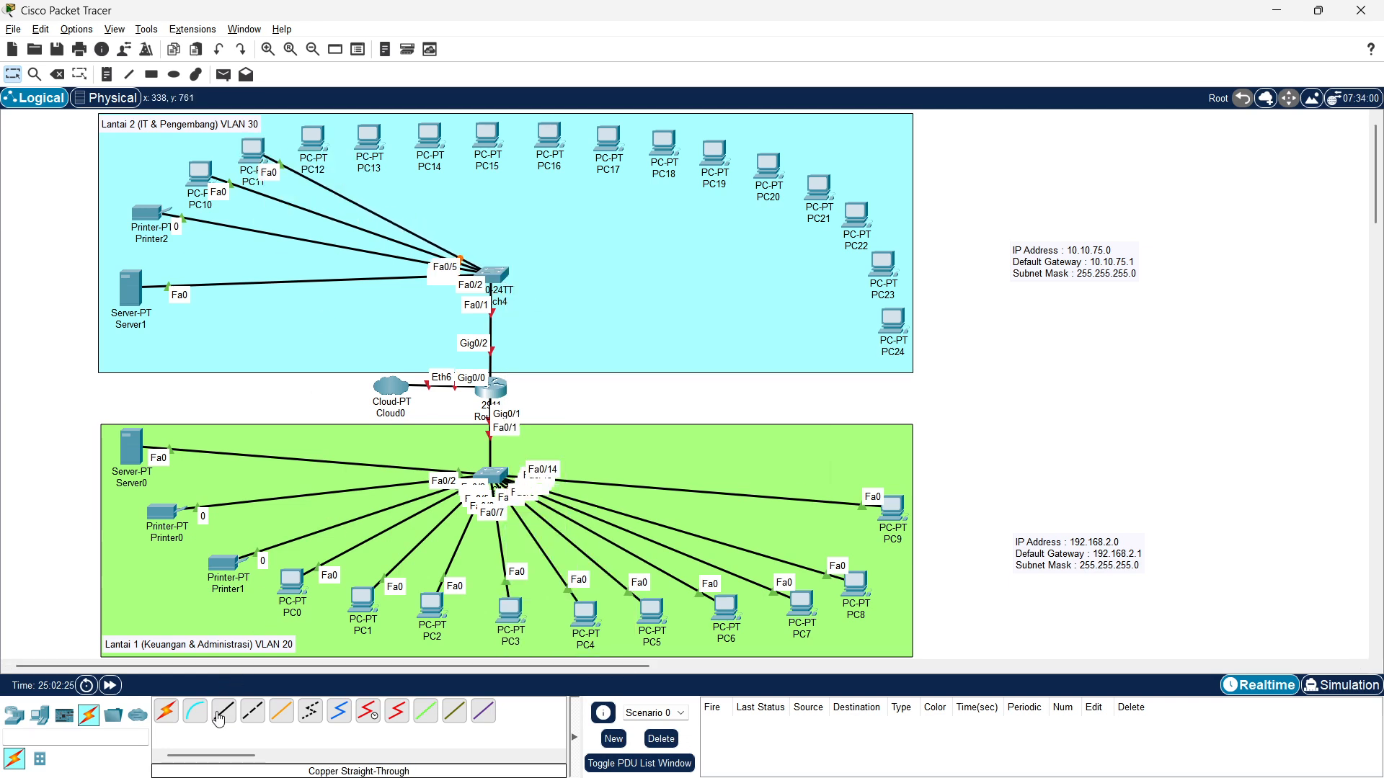
Connect the Lantai 2 switch's FastEthernet0/6 to PC12's FastEthernet0 with a copper straight-through cable
click(508, 291)
click(555, 318)
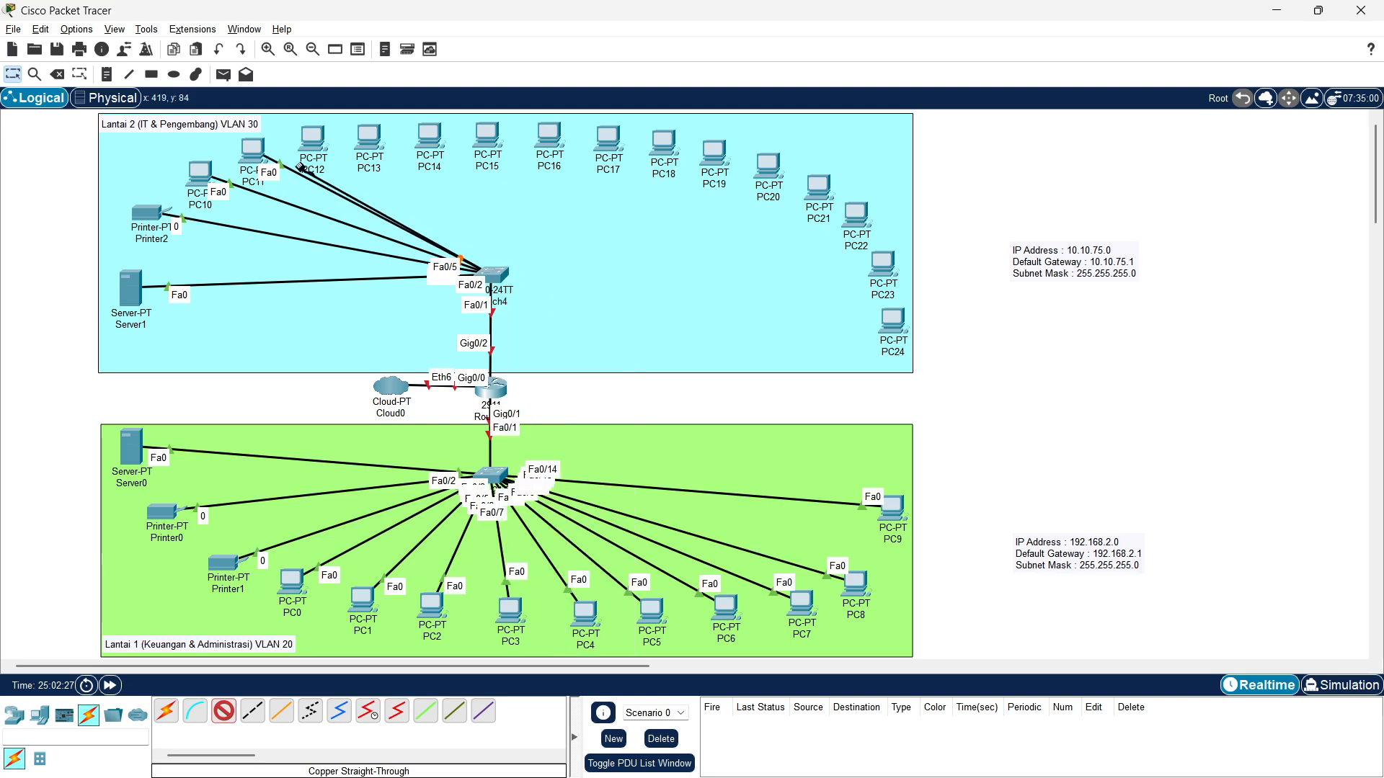
click(306, 145)
click(346, 202)
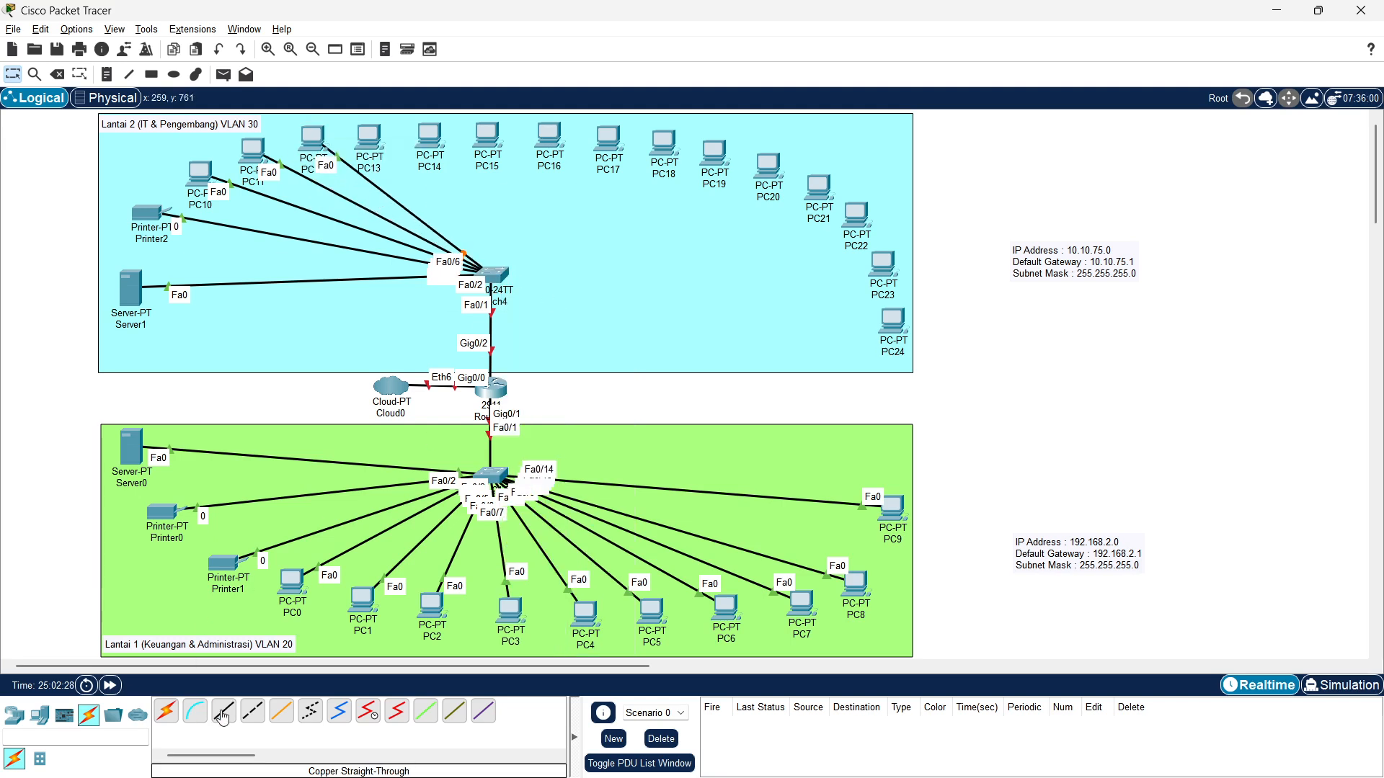
Connect the Lantai 2 switch's FastEthernet0/7 to PC13's FastEthernet0 with a copper straight-through cable
click(496, 276)
click(533, 311)
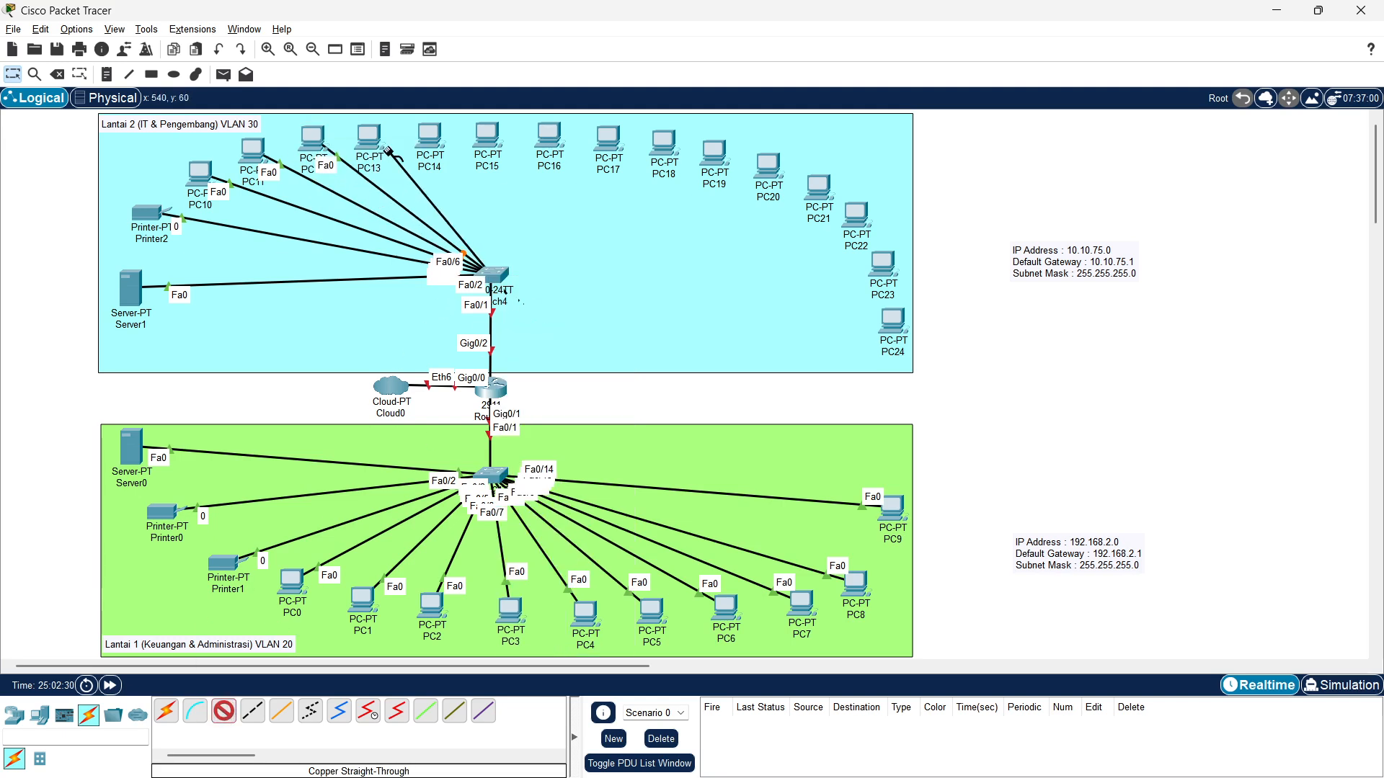
click(369, 137)
click(411, 194)
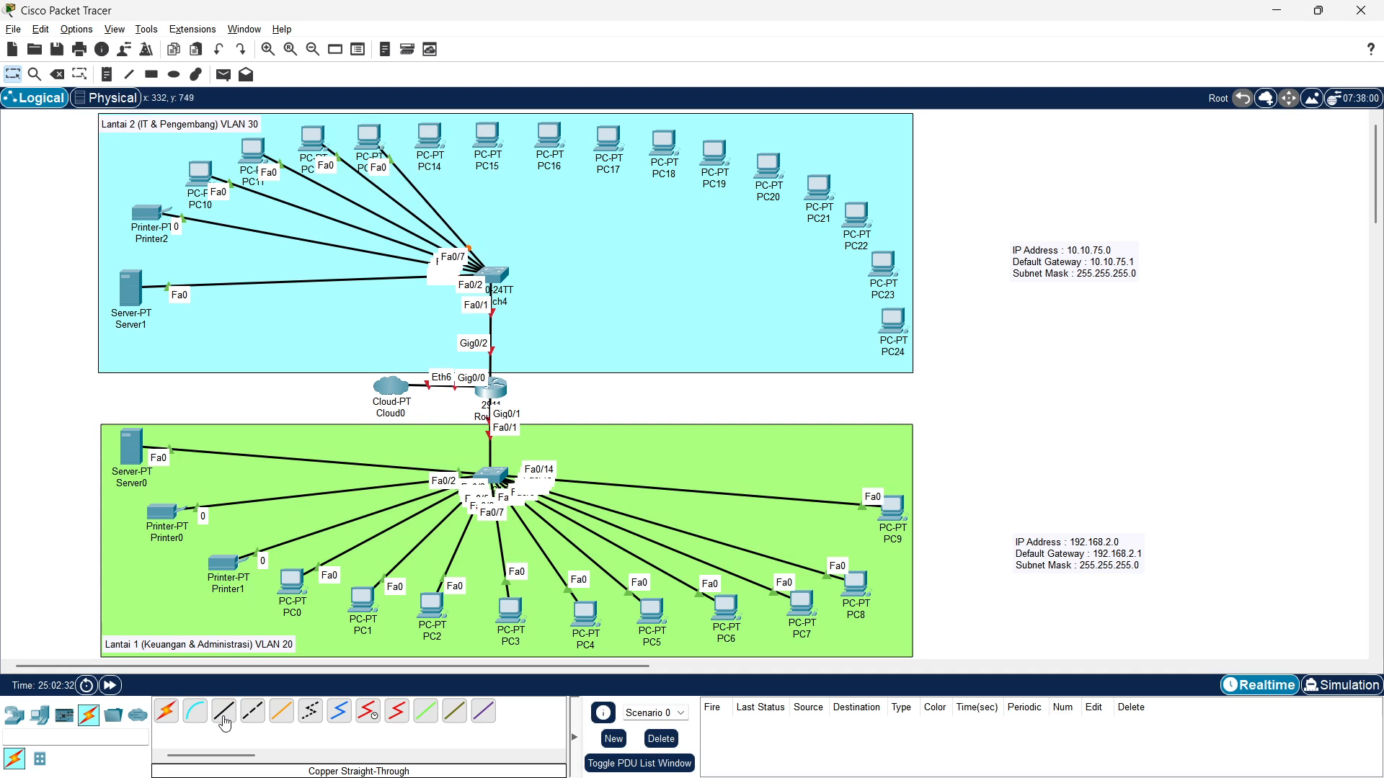
Connect the Lantai 2 switch's FastEthernet0/8 to PC14's FastEthernet0 with a copper straight-through cable
click(496, 276)
click(526, 312)
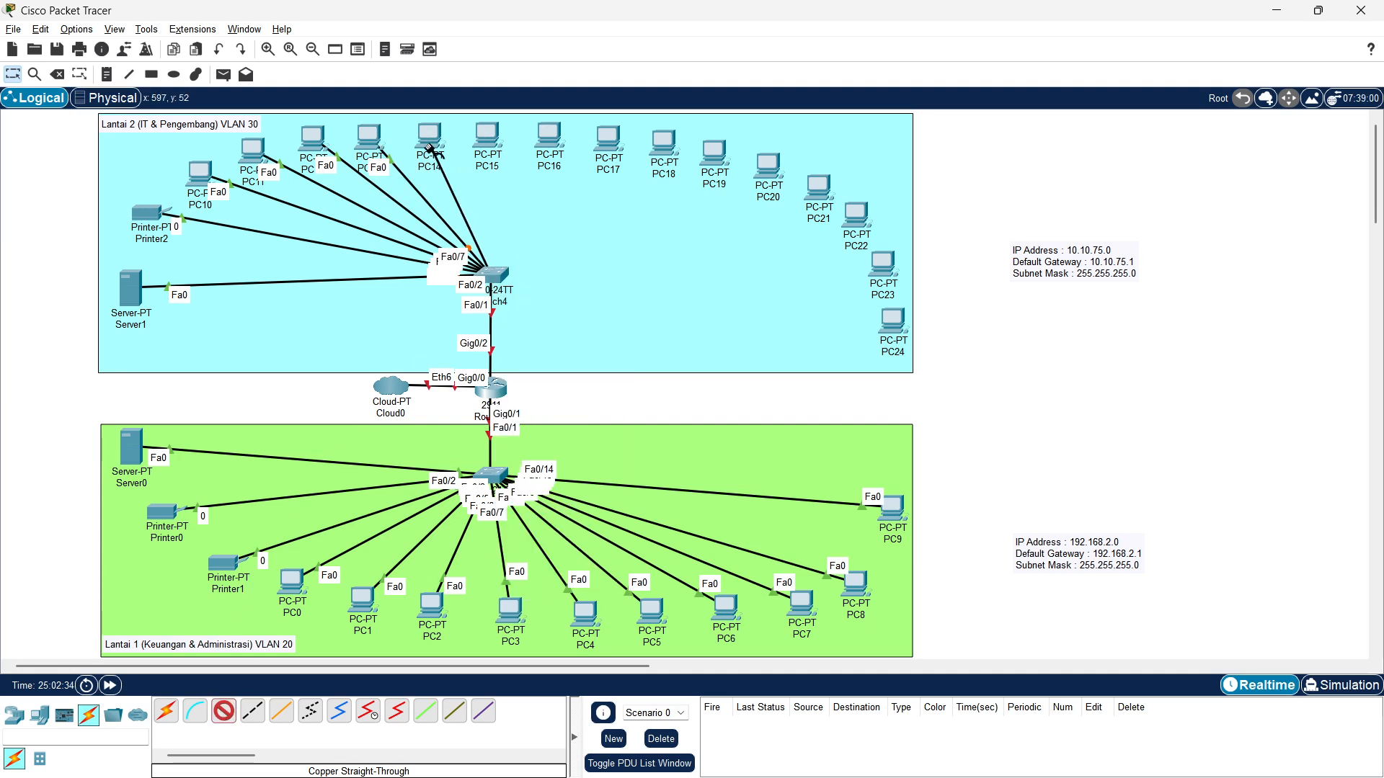
click(431, 163)
click(496, 205)
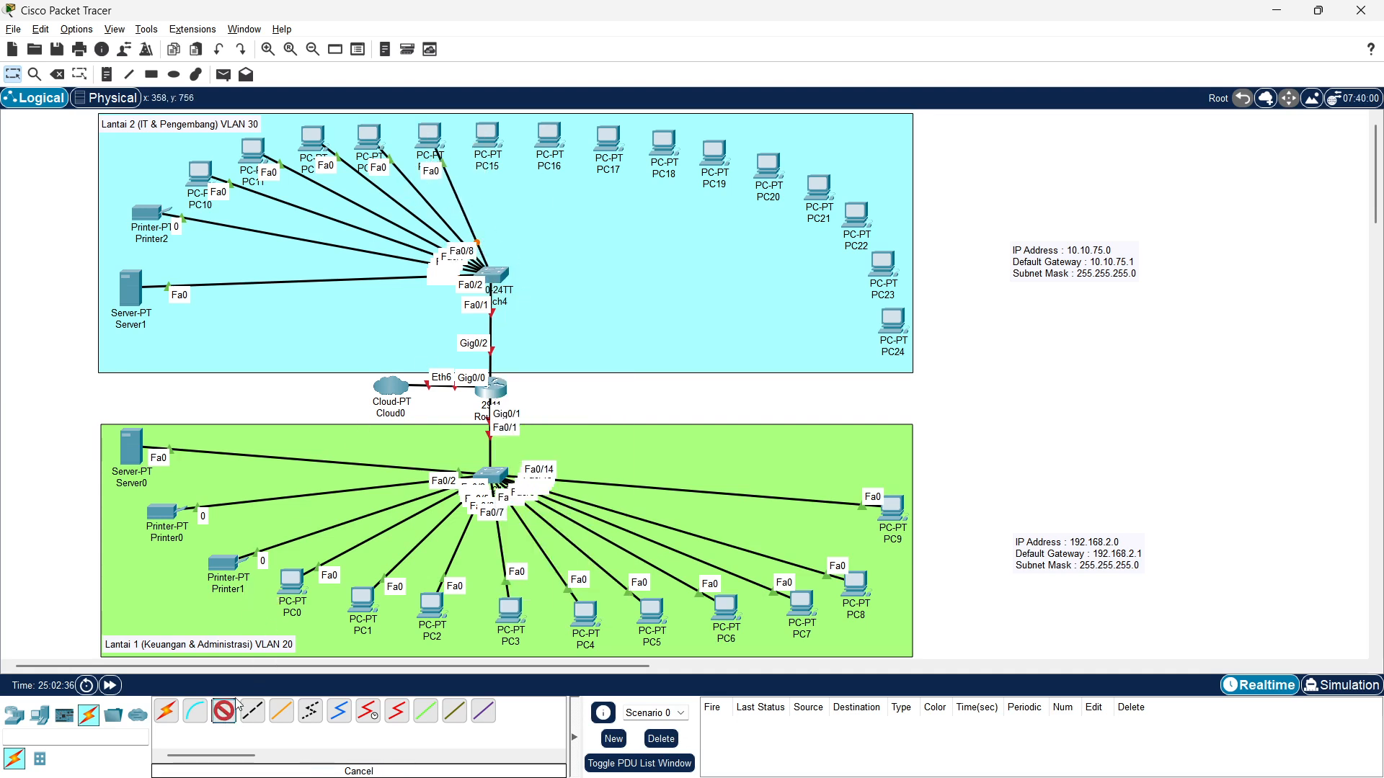
Connect the Lantai 2 switch's FastEthernet0/9 to PC15's FastEthernet0 with a copper straight-through cable
click(504, 275)
click(563, 319)
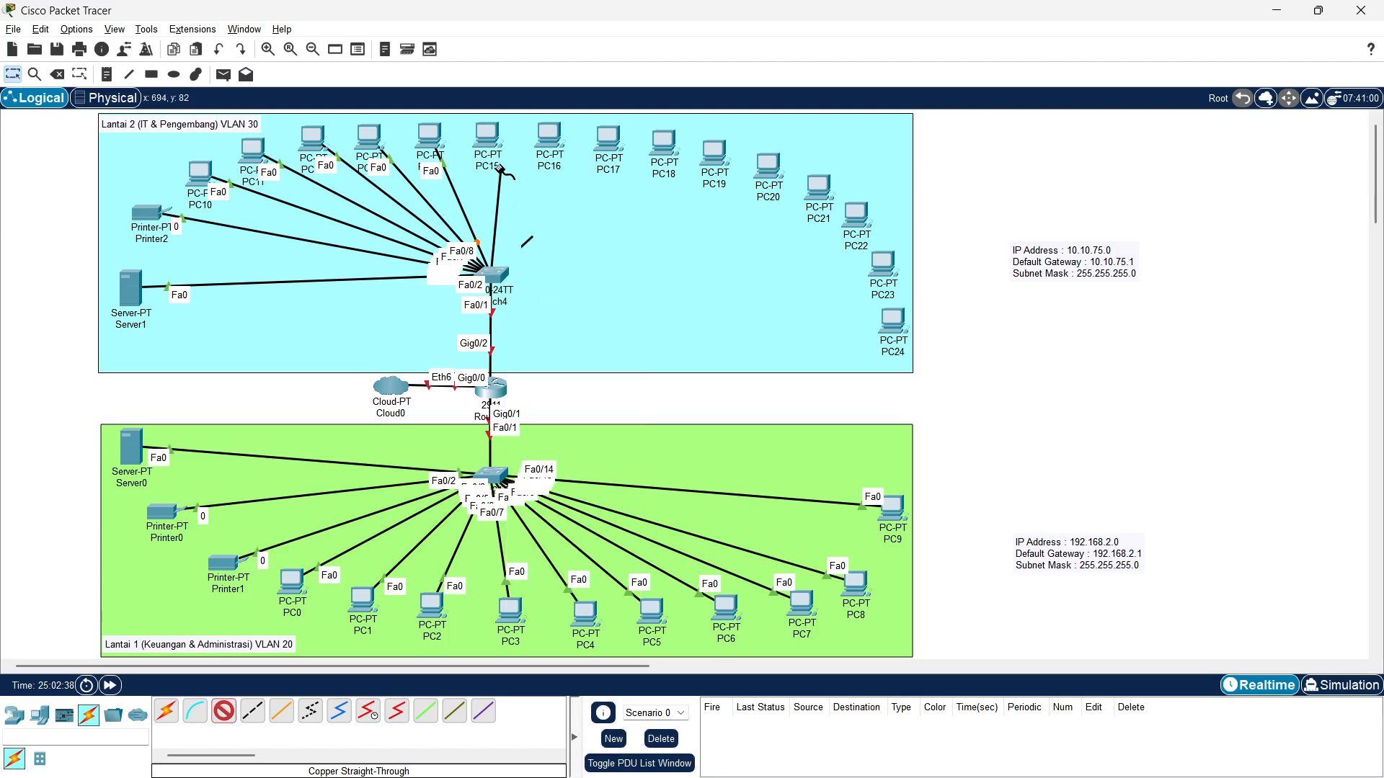
click(495, 142)
click(528, 202)
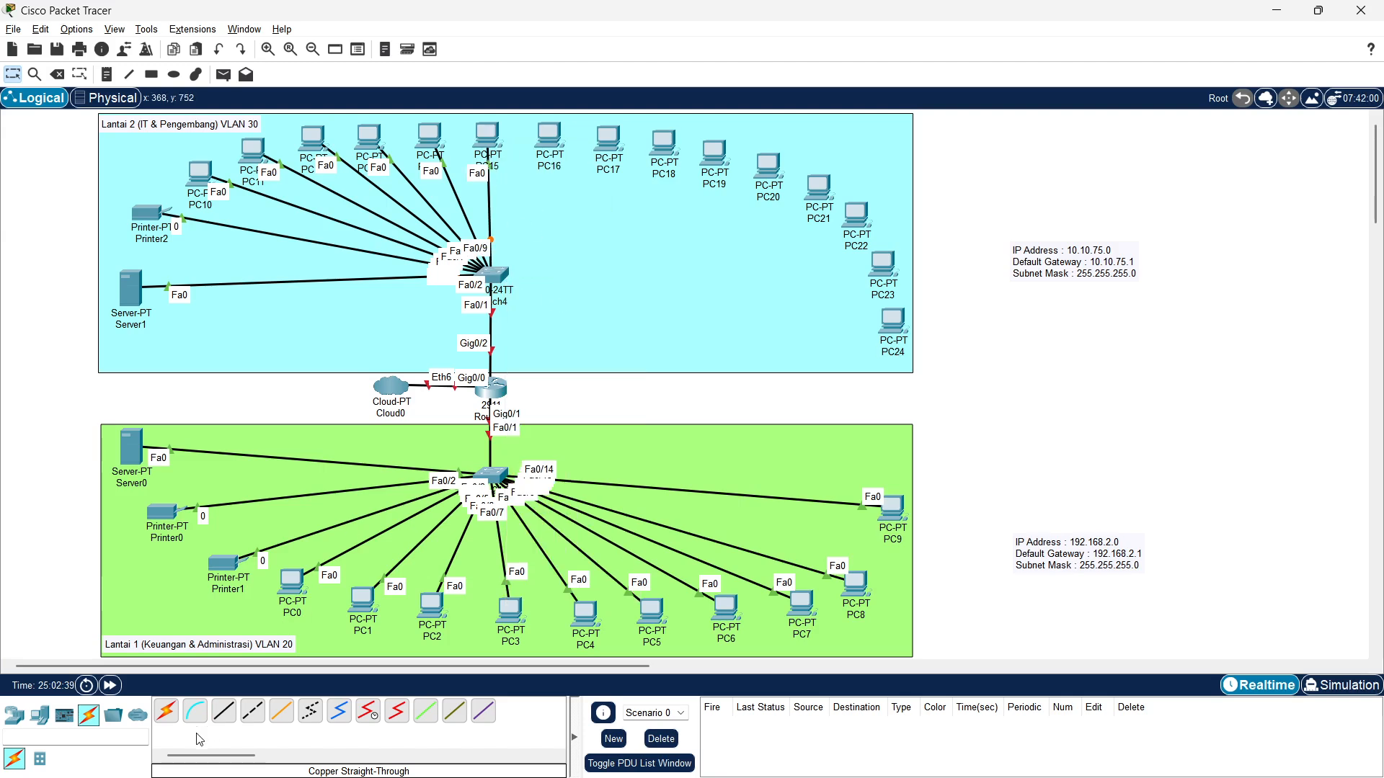
Connect the Lantai 2 switch's FastEthernet0/10 to PC16's FastEthernet0 with a copper straight-through cable
click(493, 284)
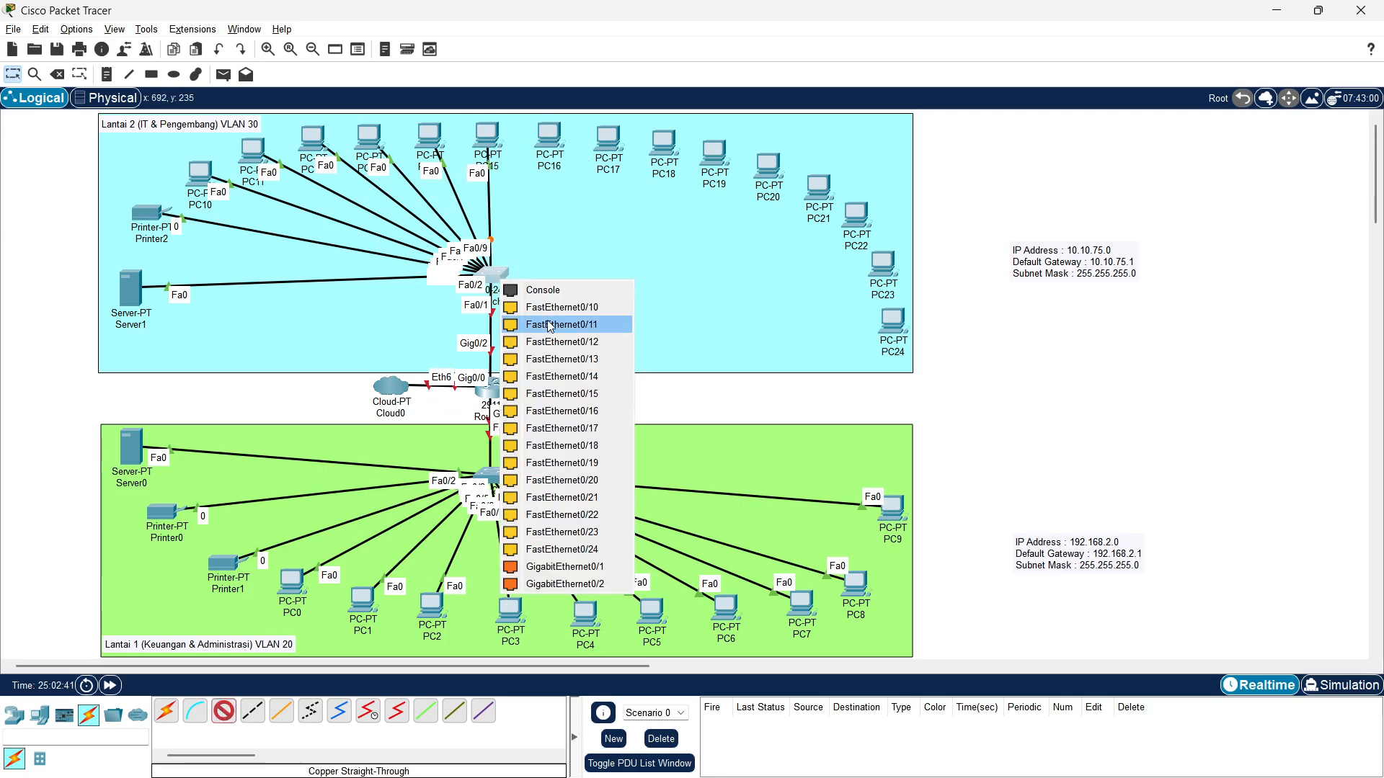
click(558, 305)
click(549, 137)
click(570, 200)
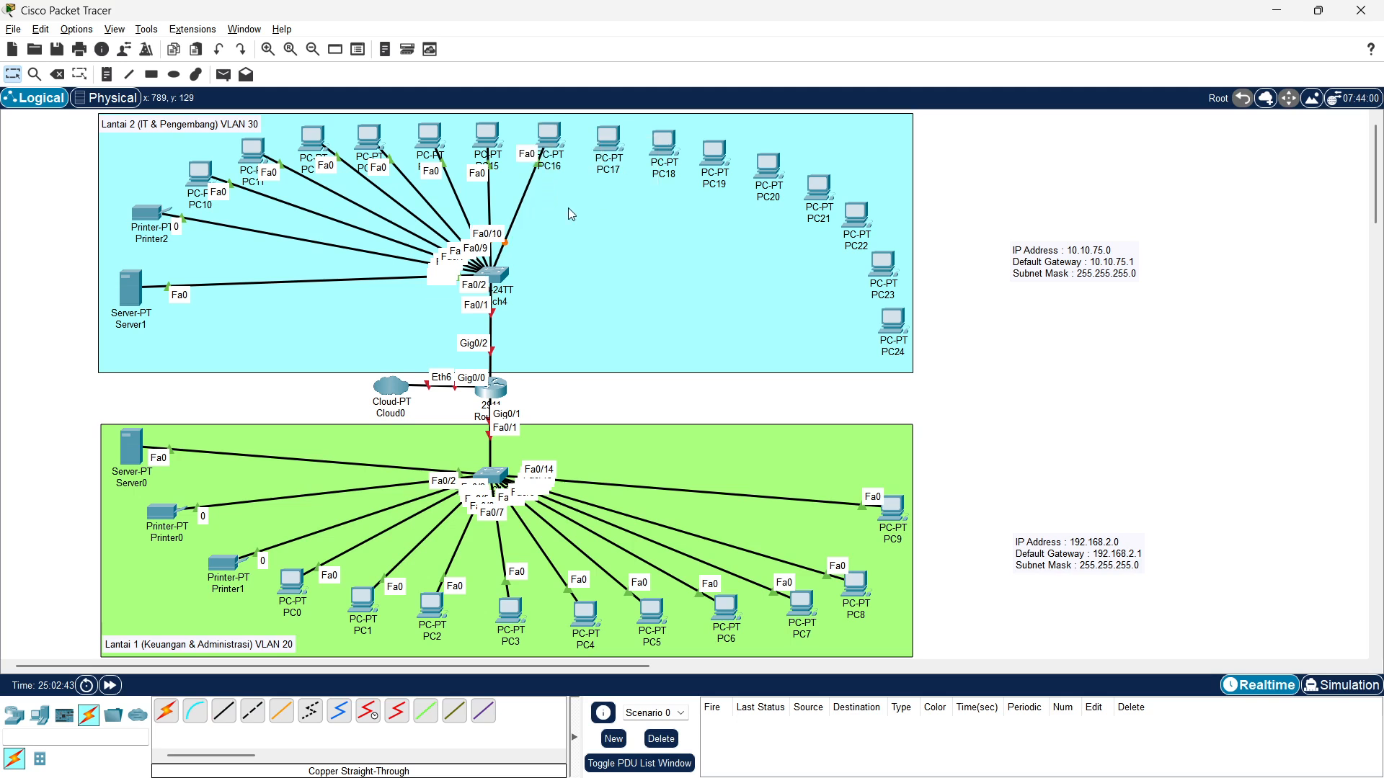
Connect the Lantai 2 switch's FastEthernet0/11 to PC17's FastEthernet0 with a copper straight-through cable
click(505, 282)
click(562, 307)
click(607, 137)
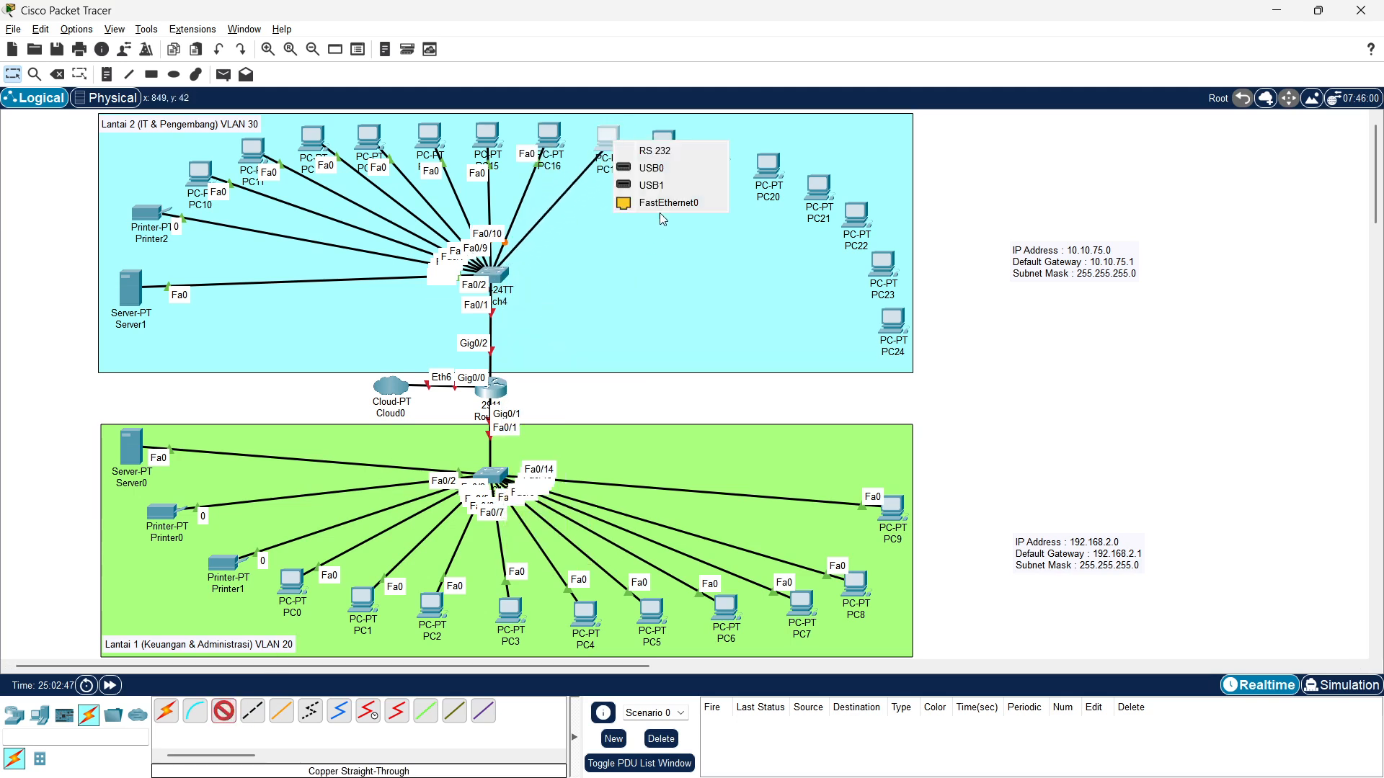
click(664, 203)
Connect the Lantai 2 switch's FastEthernet0/12 to PC18's FastEthernet0 with a copper straight-through cable
click(224, 713)
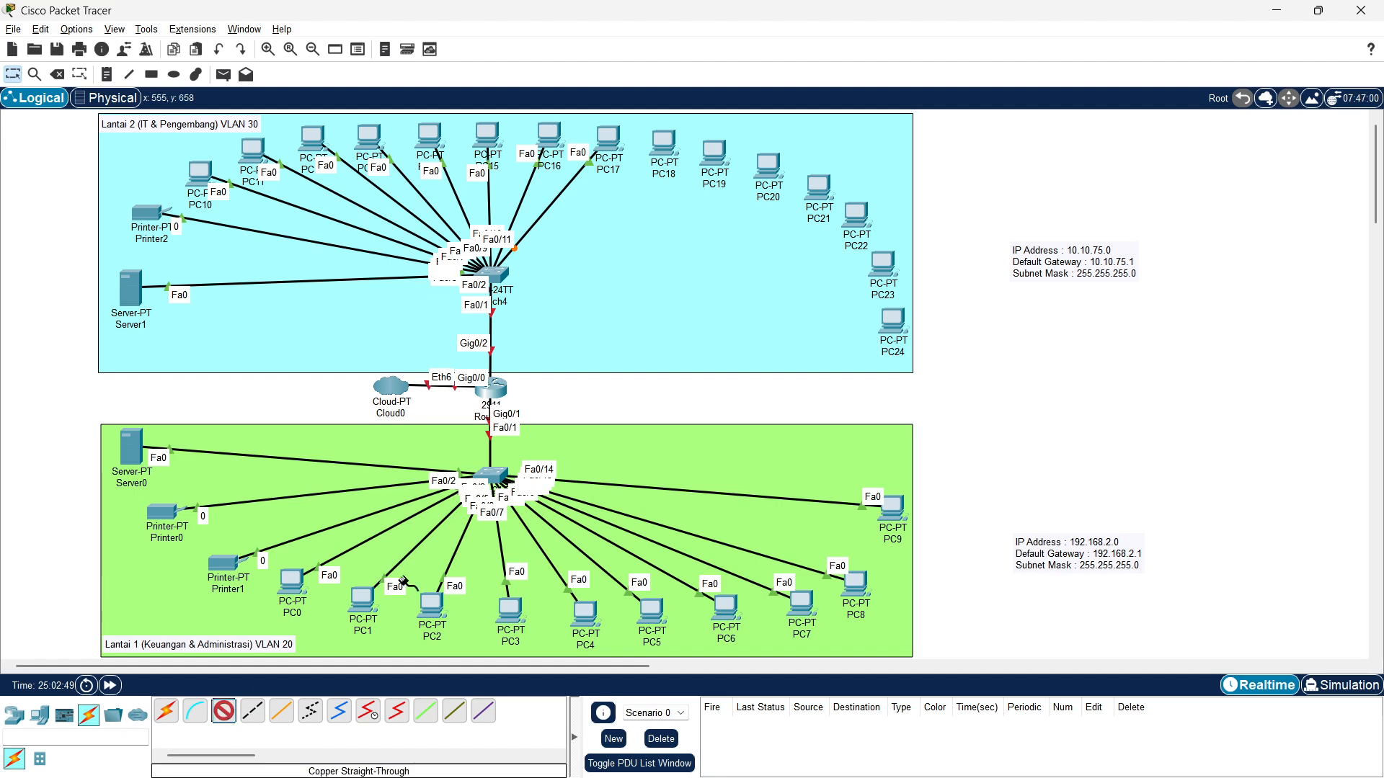
click(496, 289)
click(563, 310)
click(664, 143)
click(685, 203)
Connect the Lantai 2 switch's FastEthernet0/13 to PC19's FastEthernet0 with a copper straight-through cable
click(225, 712)
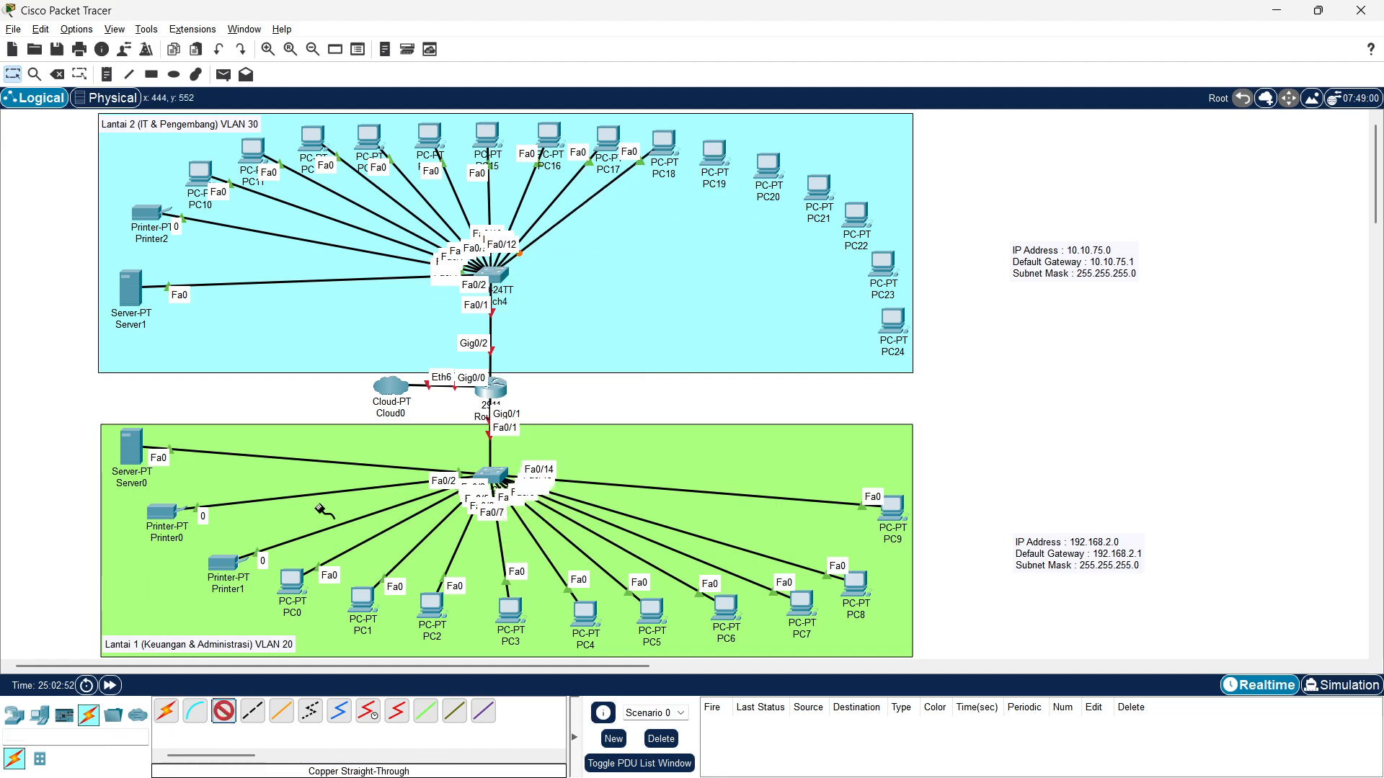
click(497, 277)
click(560, 340)
click(714, 152)
click(738, 222)
Connect the Lantai 2 switch's FastEthernet0/14 to PC20's FastEthernet0 with a copper straight-through cable
click(223, 712)
click(494, 277)
click(543, 312)
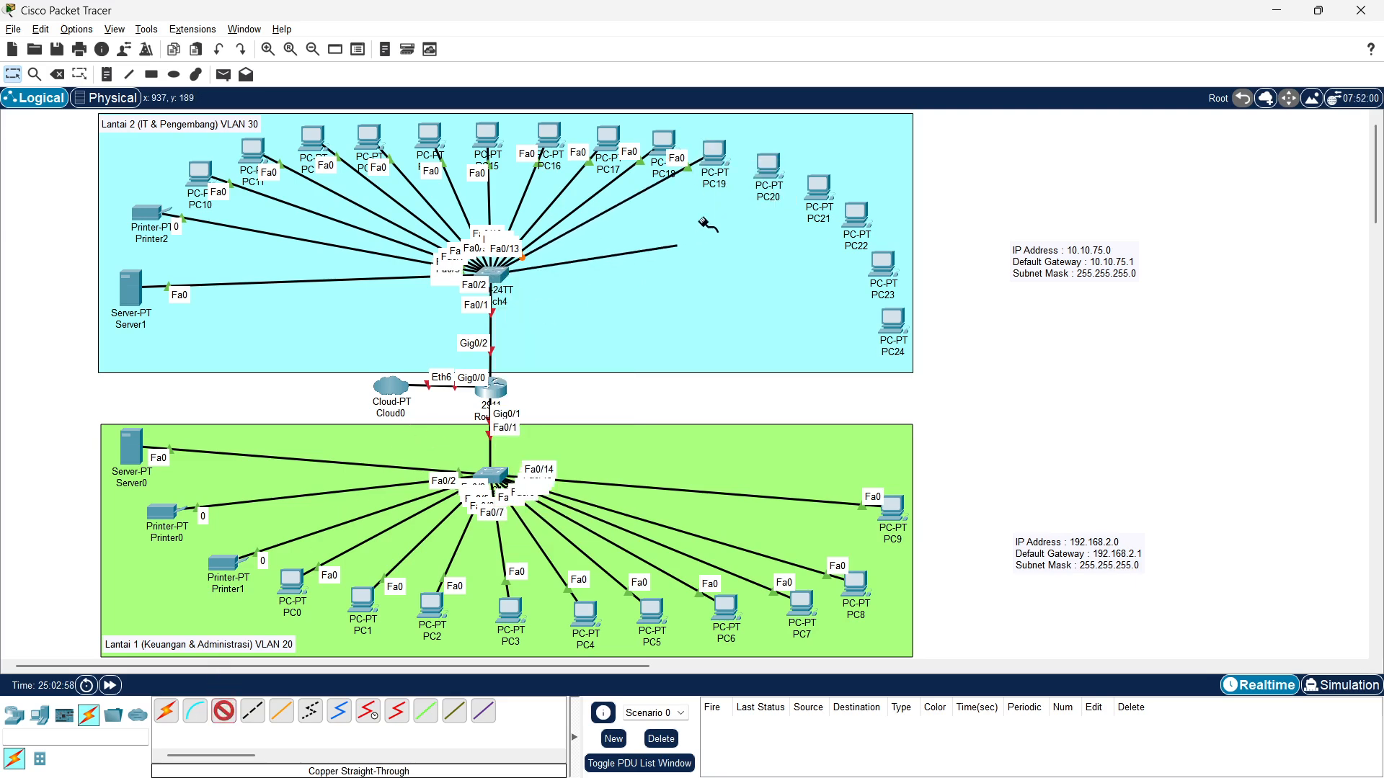
click(768, 170)
click(808, 225)
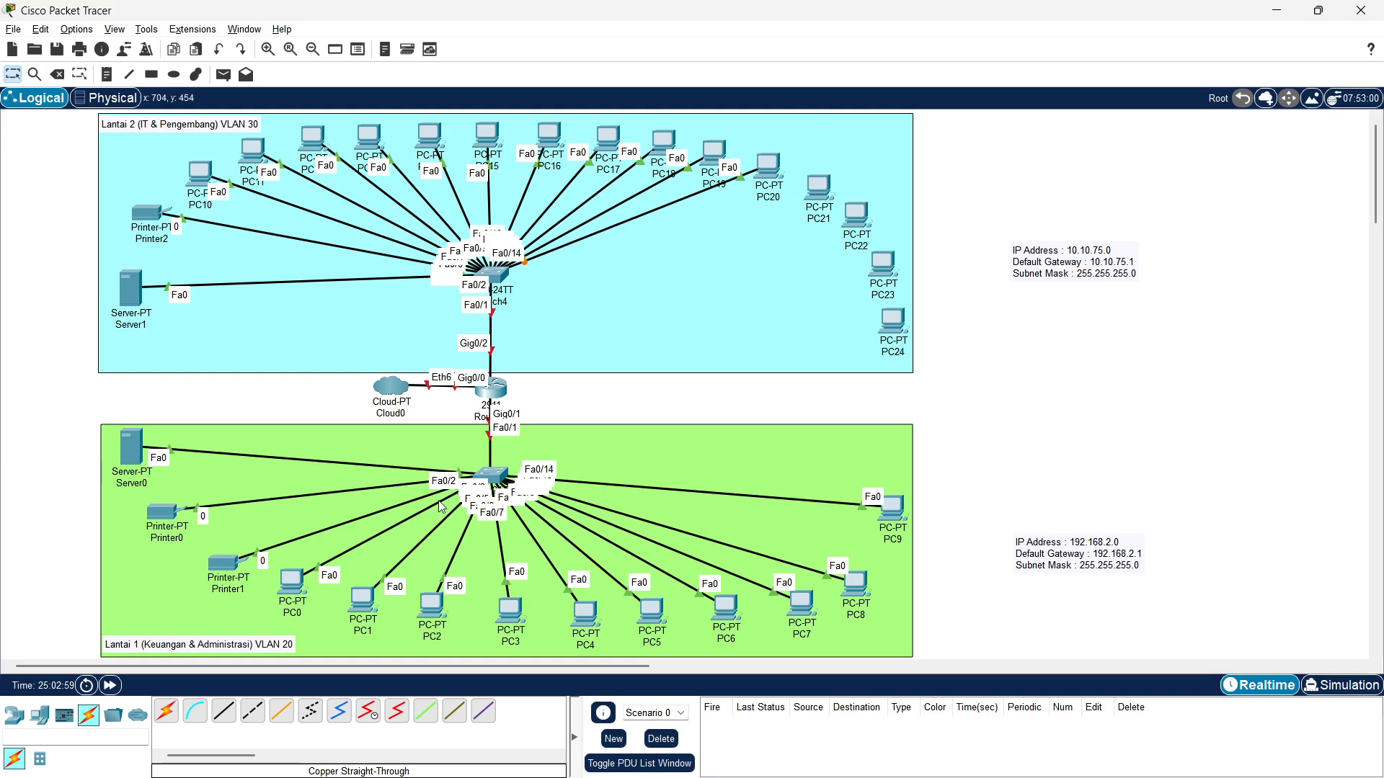
Connect the Lantai 2 switch's FastEthernet0/15 to PC21's FastEthernet0 with a copper straight-through cable
click(223, 712)
click(494, 278)
click(544, 301)
click(822, 189)
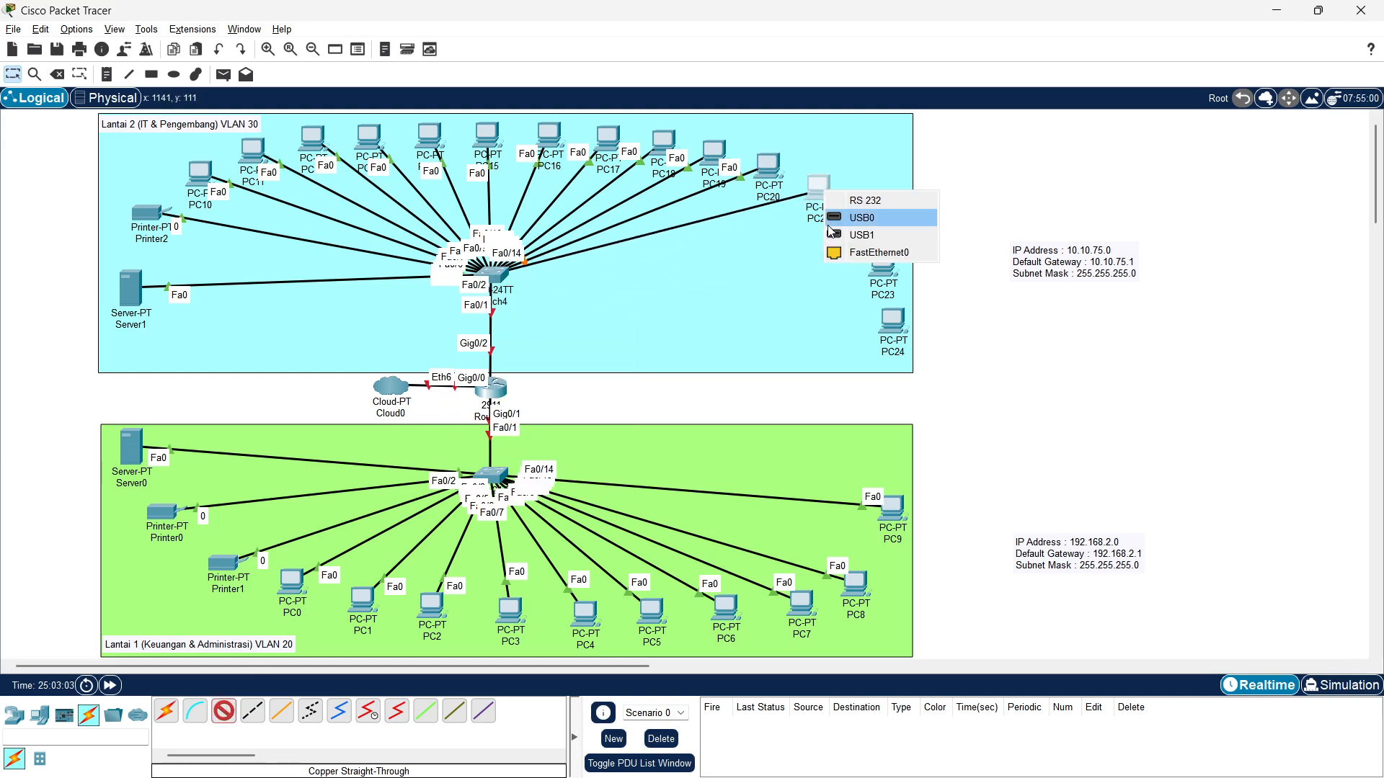
click(865, 253)
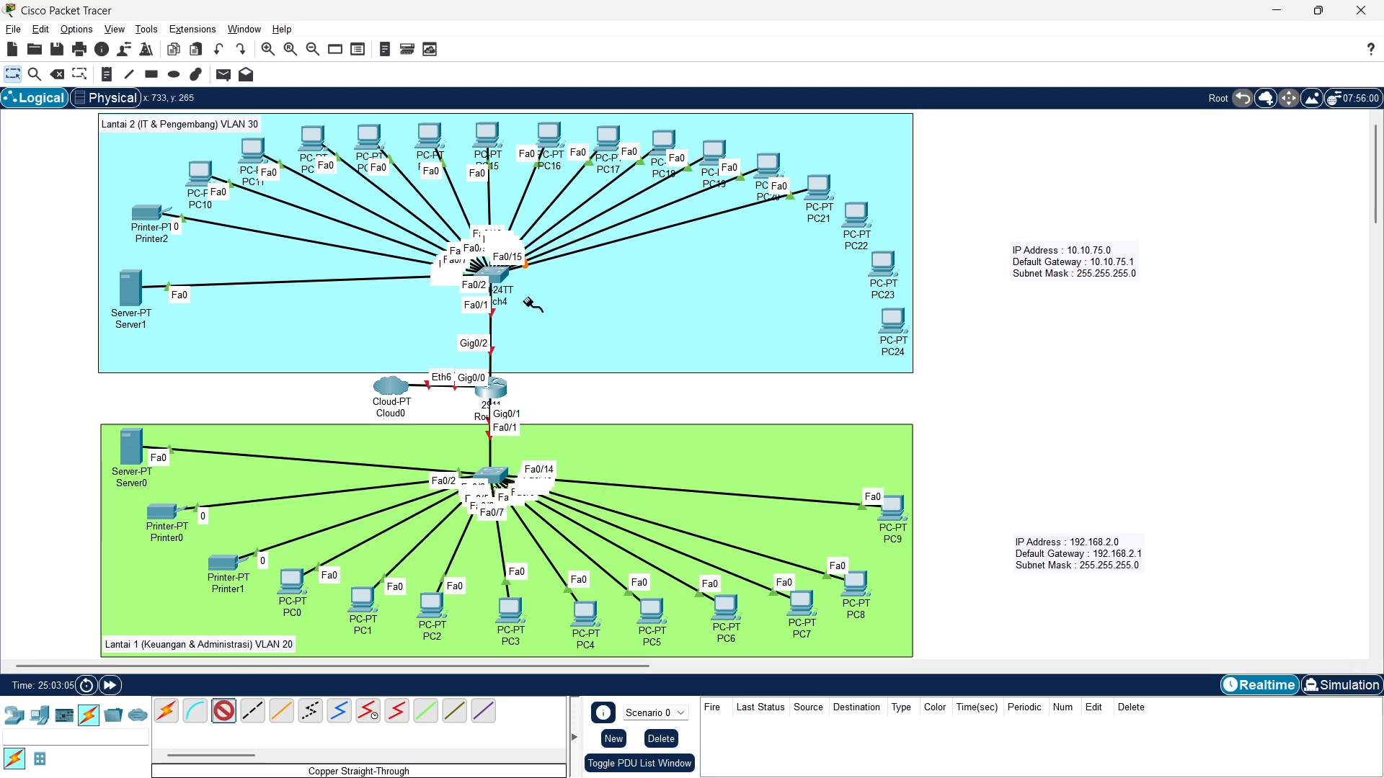
Connect the Lantai 2 switch's FastEthernet0/16 to PC22's FastEthernet0 with a copper straight-through cable
click(497, 273)
click(548, 310)
click(858, 217)
click(887, 280)
Connect the Lantai 2 switch's FastEthernet0/17 to PC23's FastEthernet0 with a copper straight-through cable
click(223, 712)
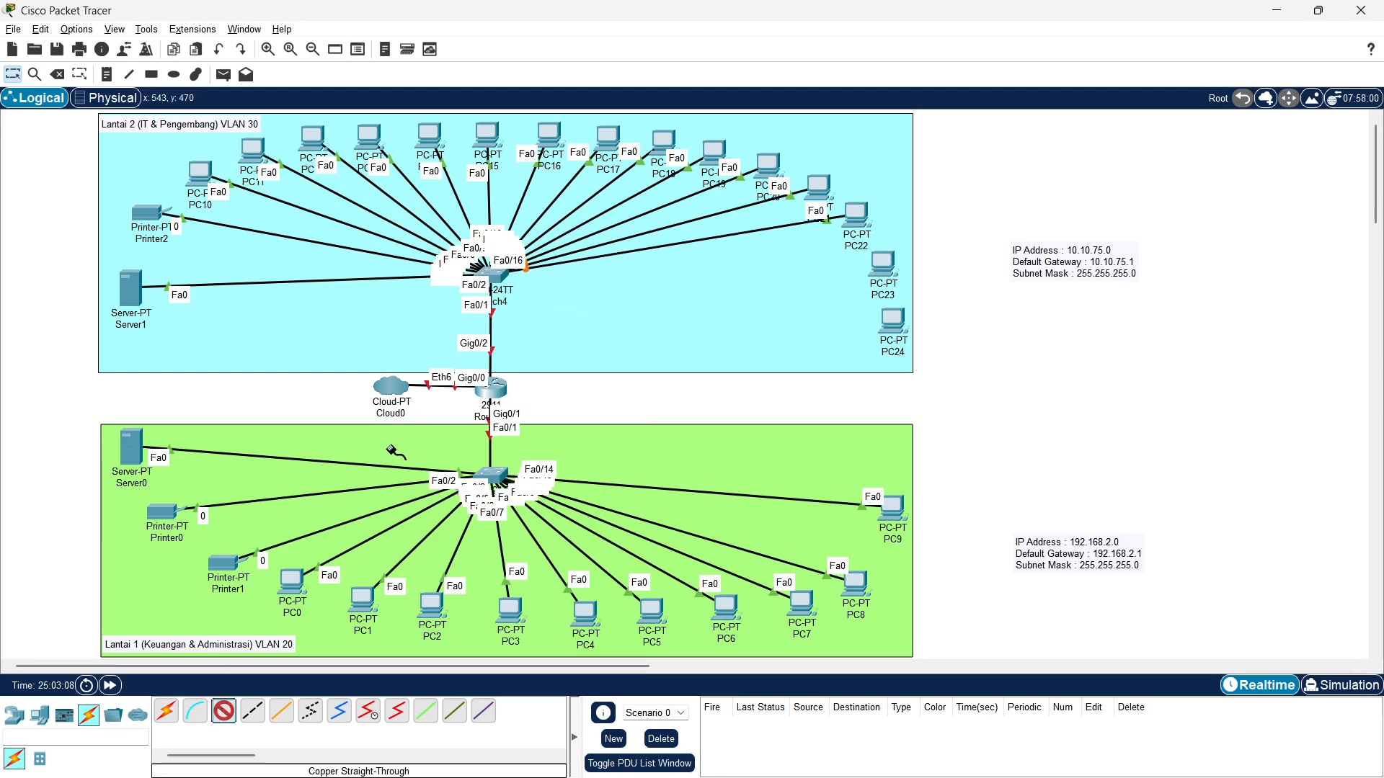
click(498, 265)
click(548, 310)
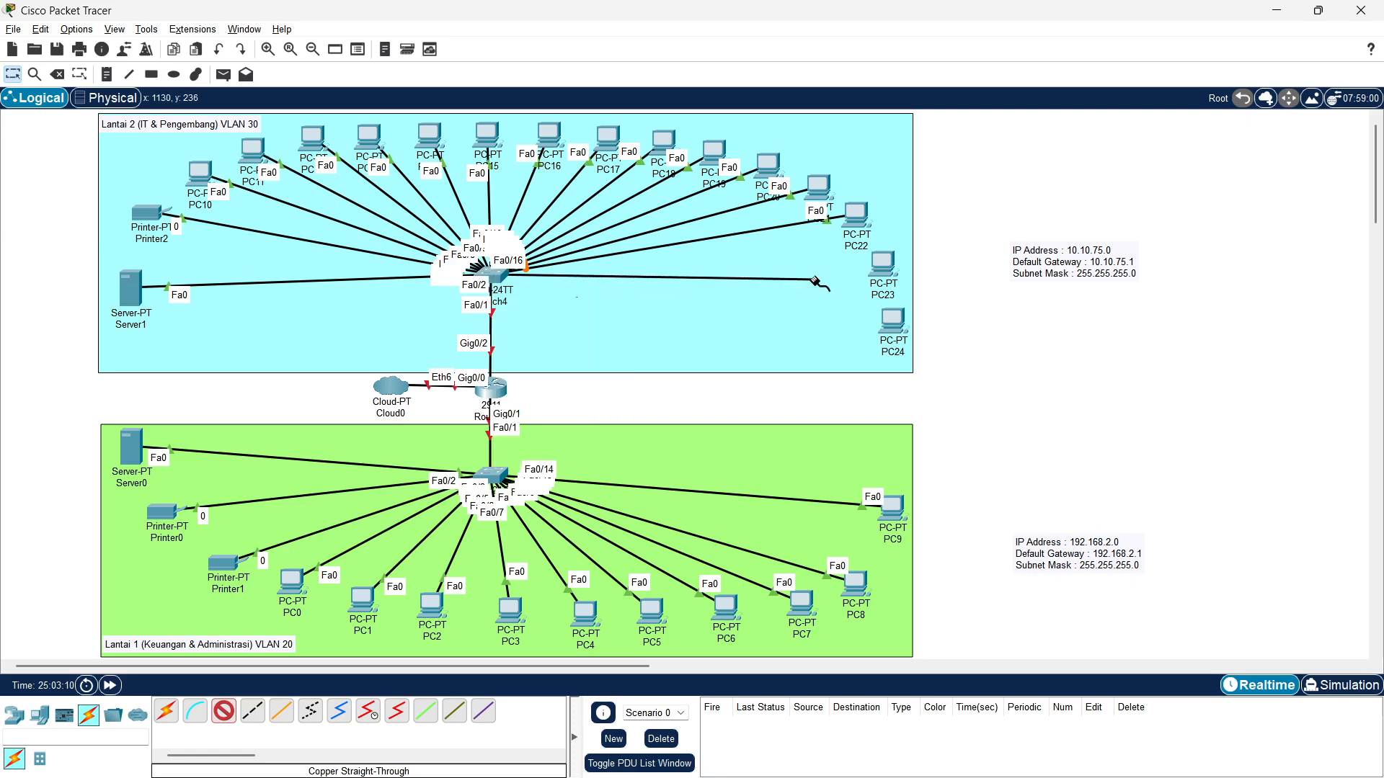
click(883, 267)
click(901, 326)
Connect the Lantai 2 switch's FastEthernet0/18 to PC24's FastEthernet0 with a copper straight-through cable
click(224, 712)
click(497, 282)
click(562, 309)
click(893, 321)
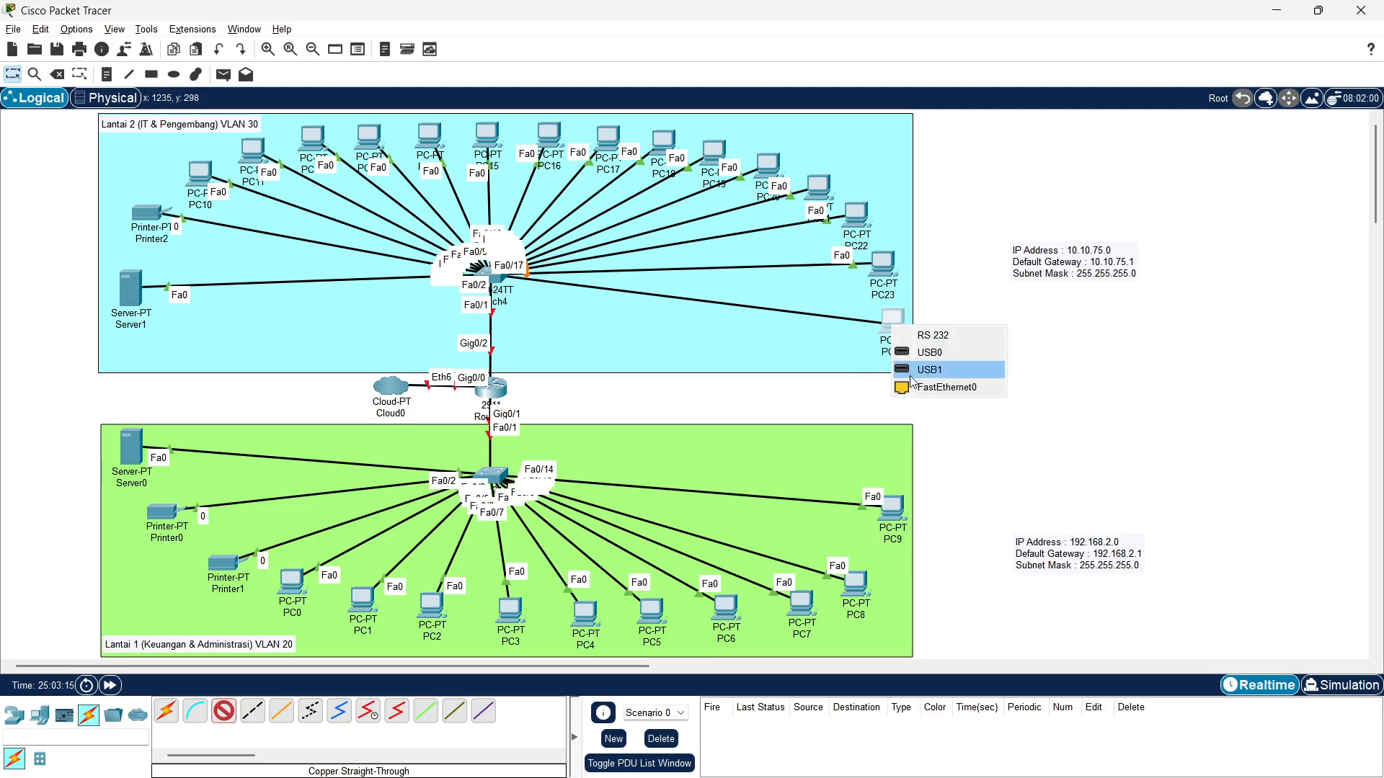
click(927, 388)
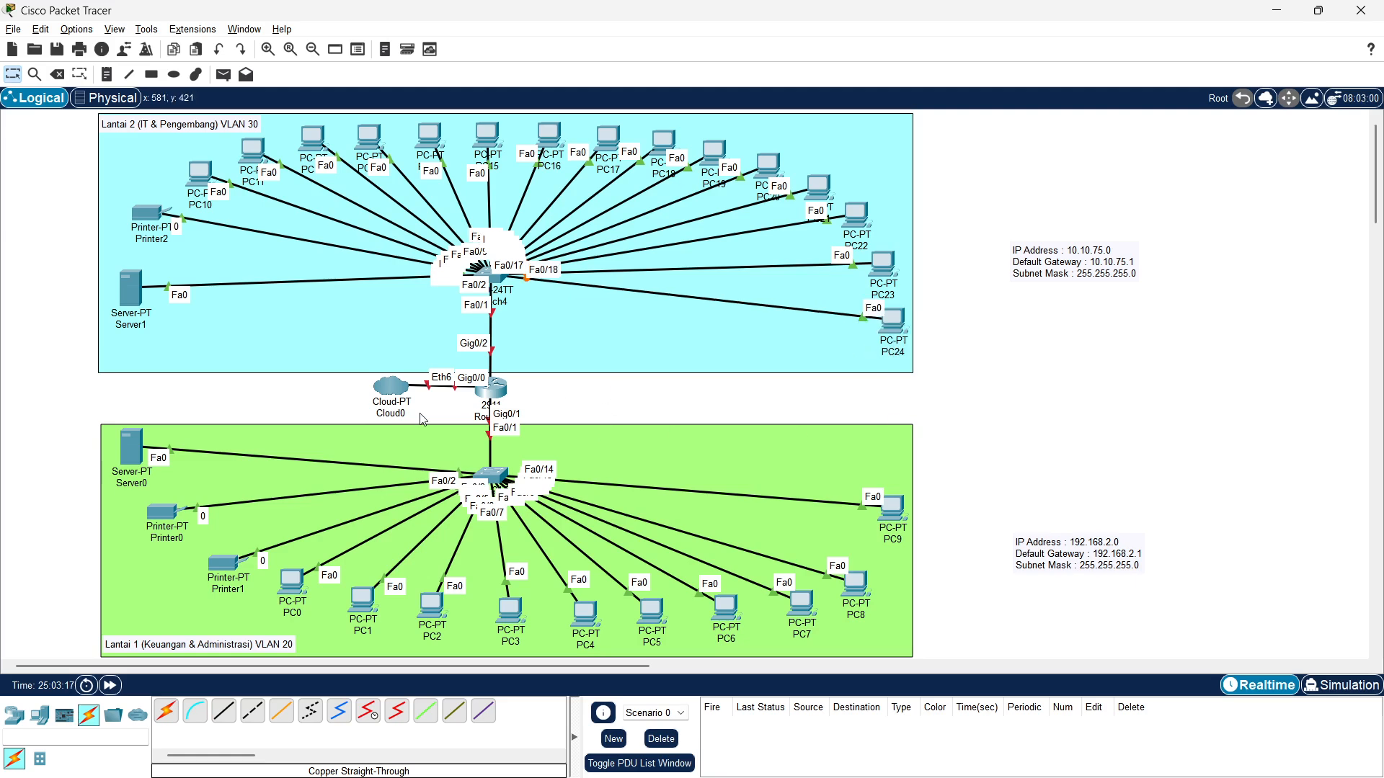
Check the internet connection's bandwidth requirement in the Word project brief and return to Packet Tracer
key(alt+Tab)
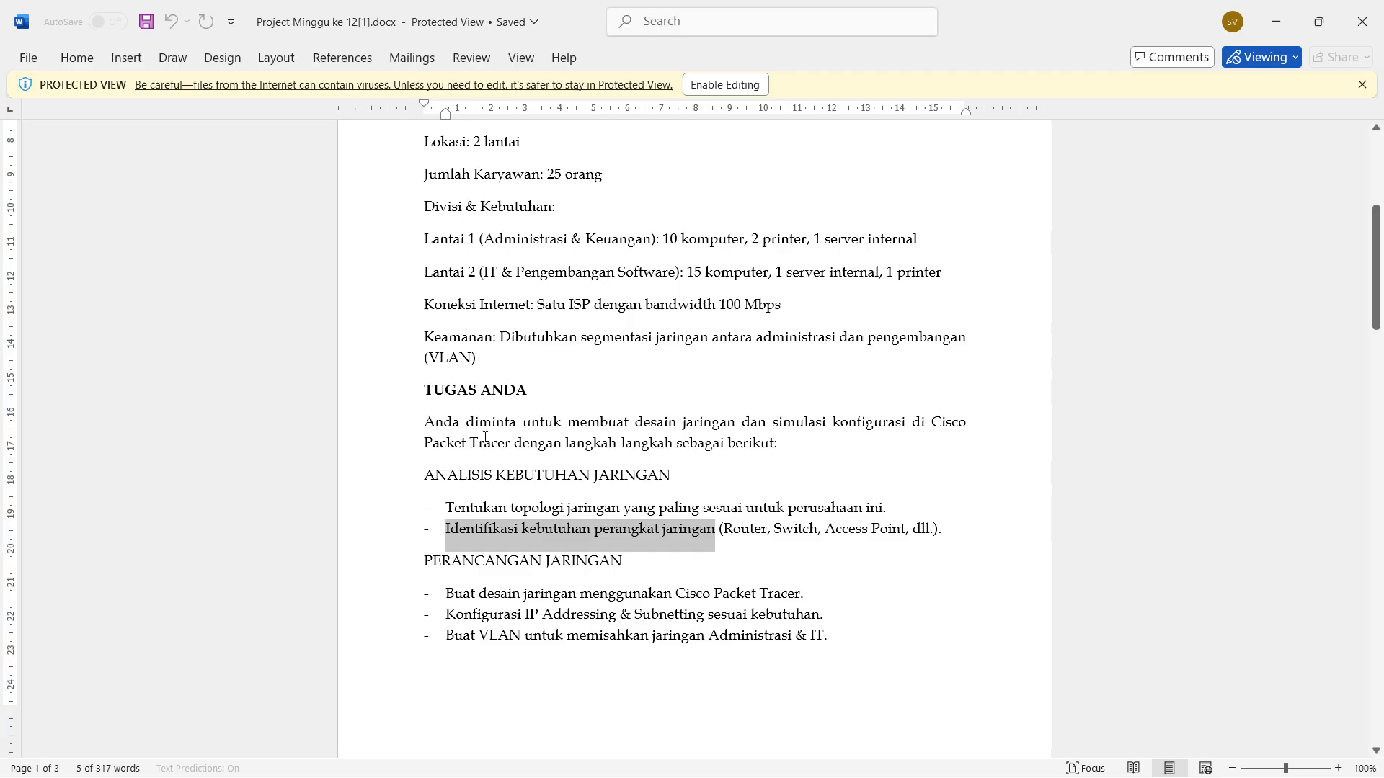
click(670, 488)
scroll(539, 337, up, 1)
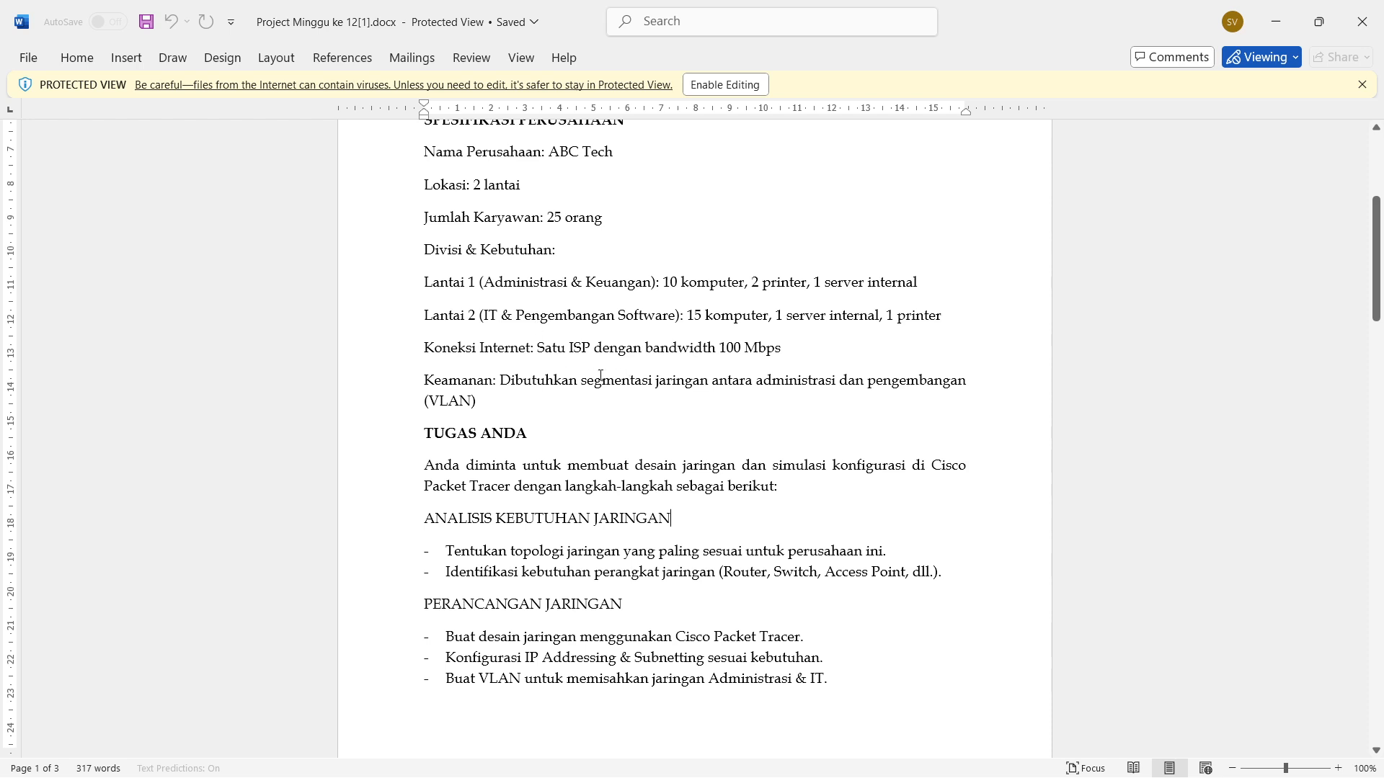
drag(785, 348, 699, 353)
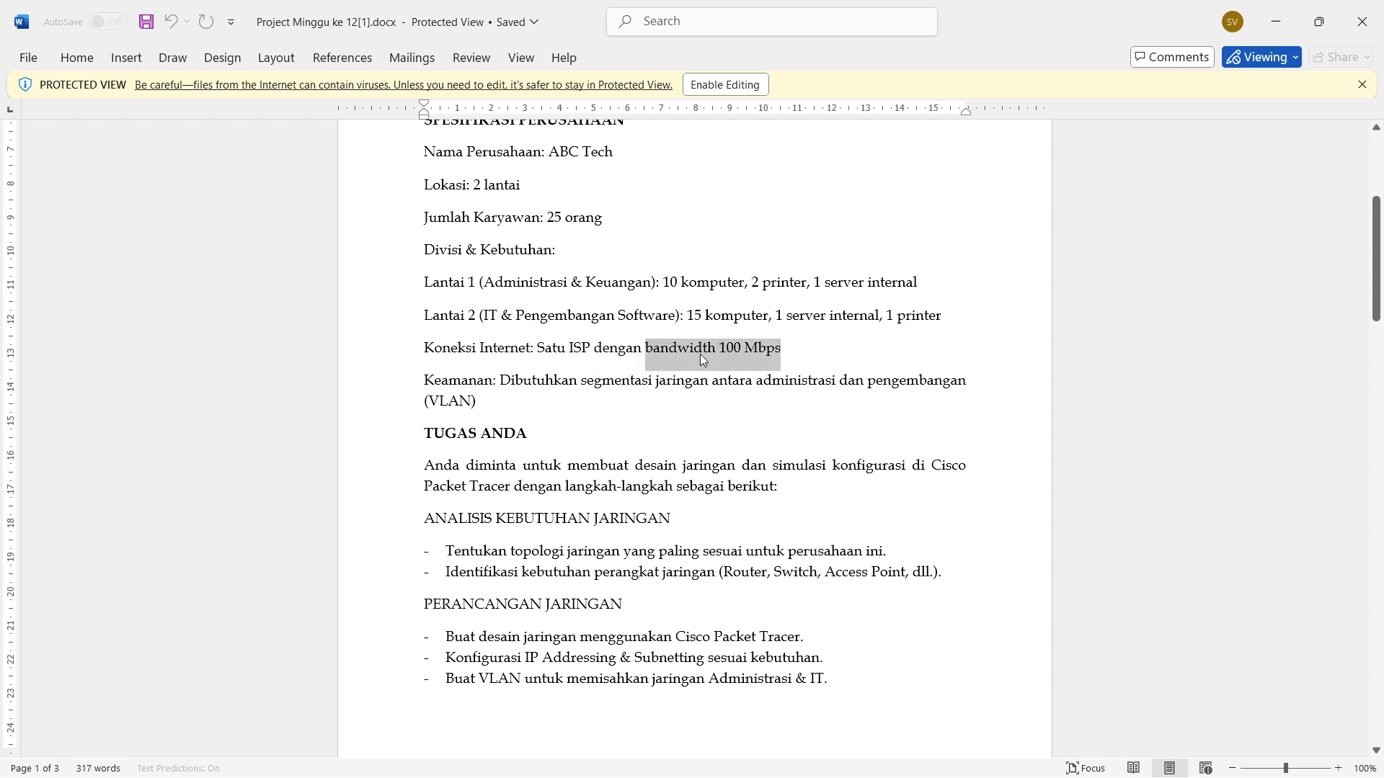
key(alt+Tab)
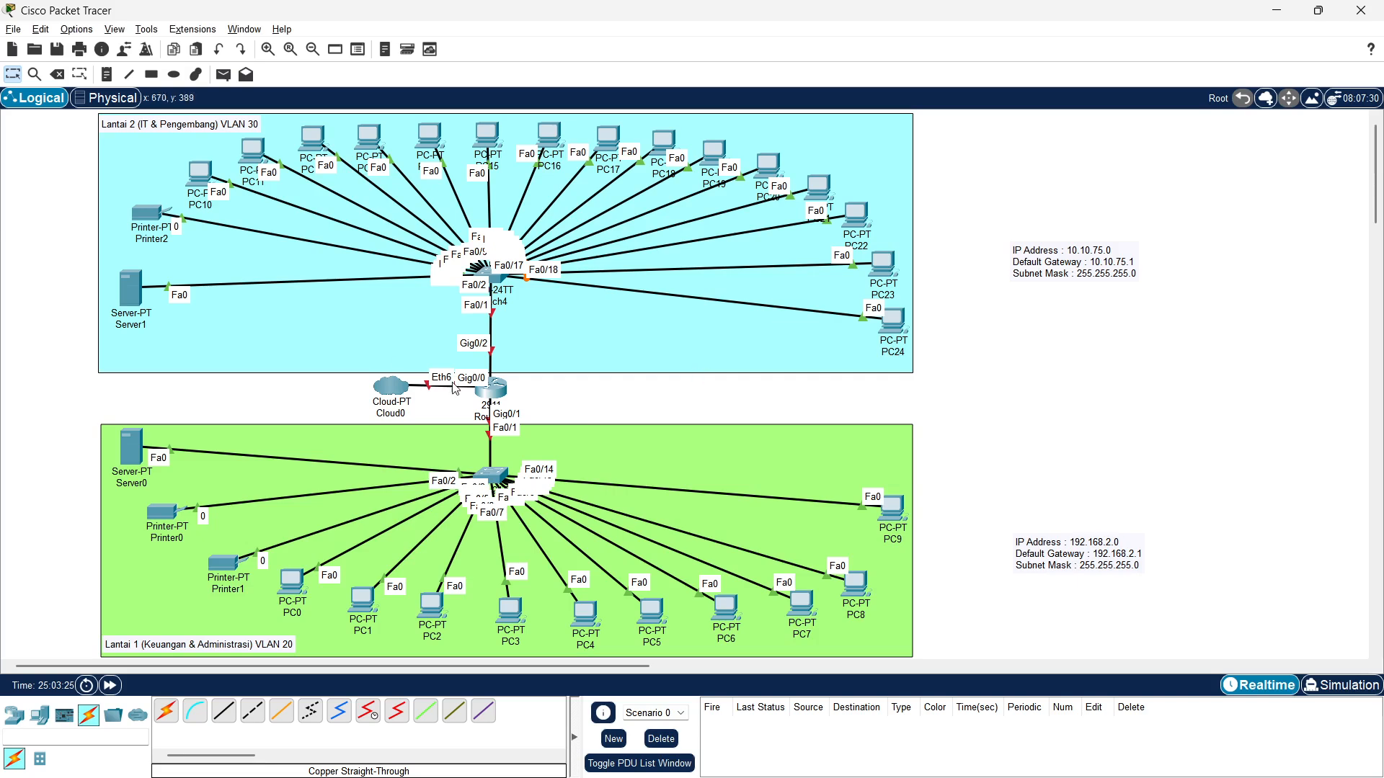
Inspect Cloud0's configuration, including its Serial2 and Serial3 interface settings
click(395, 395)
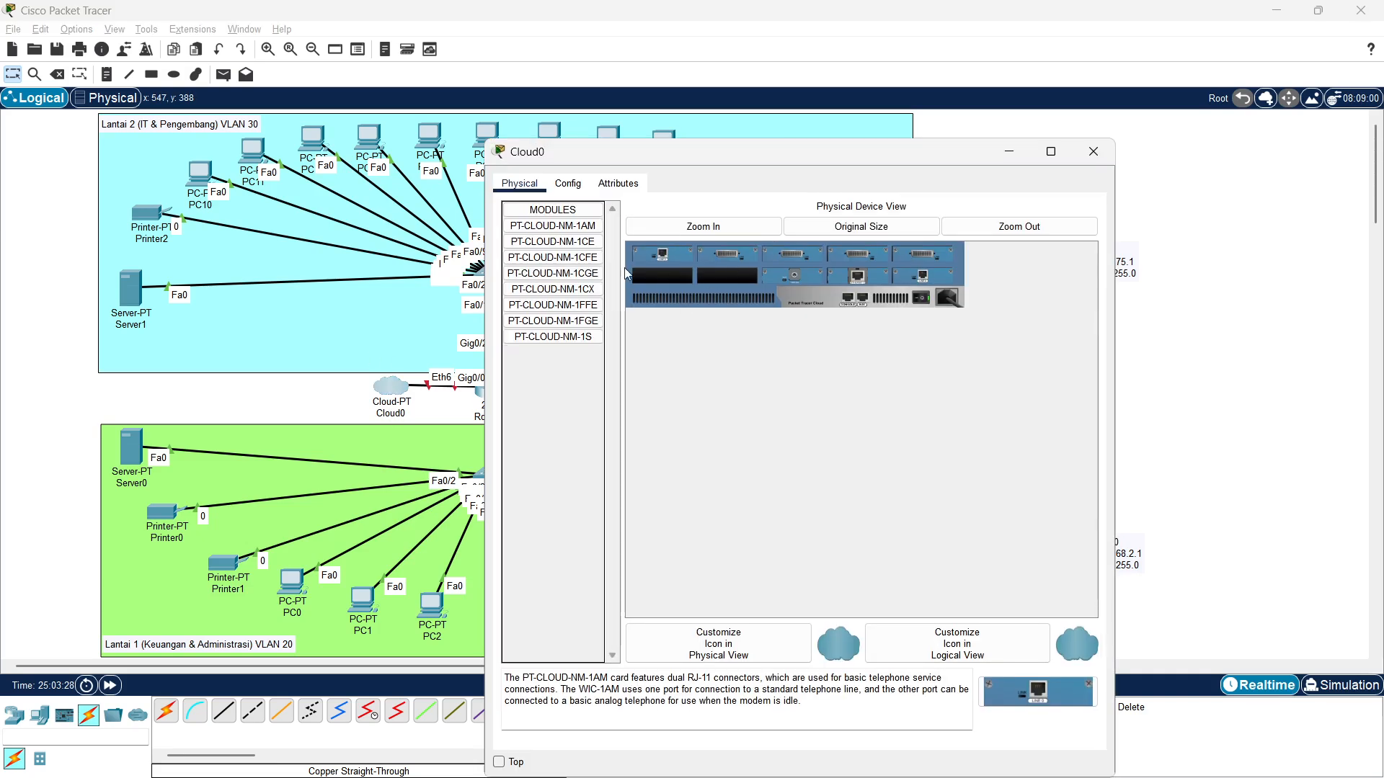
click(568, 183)
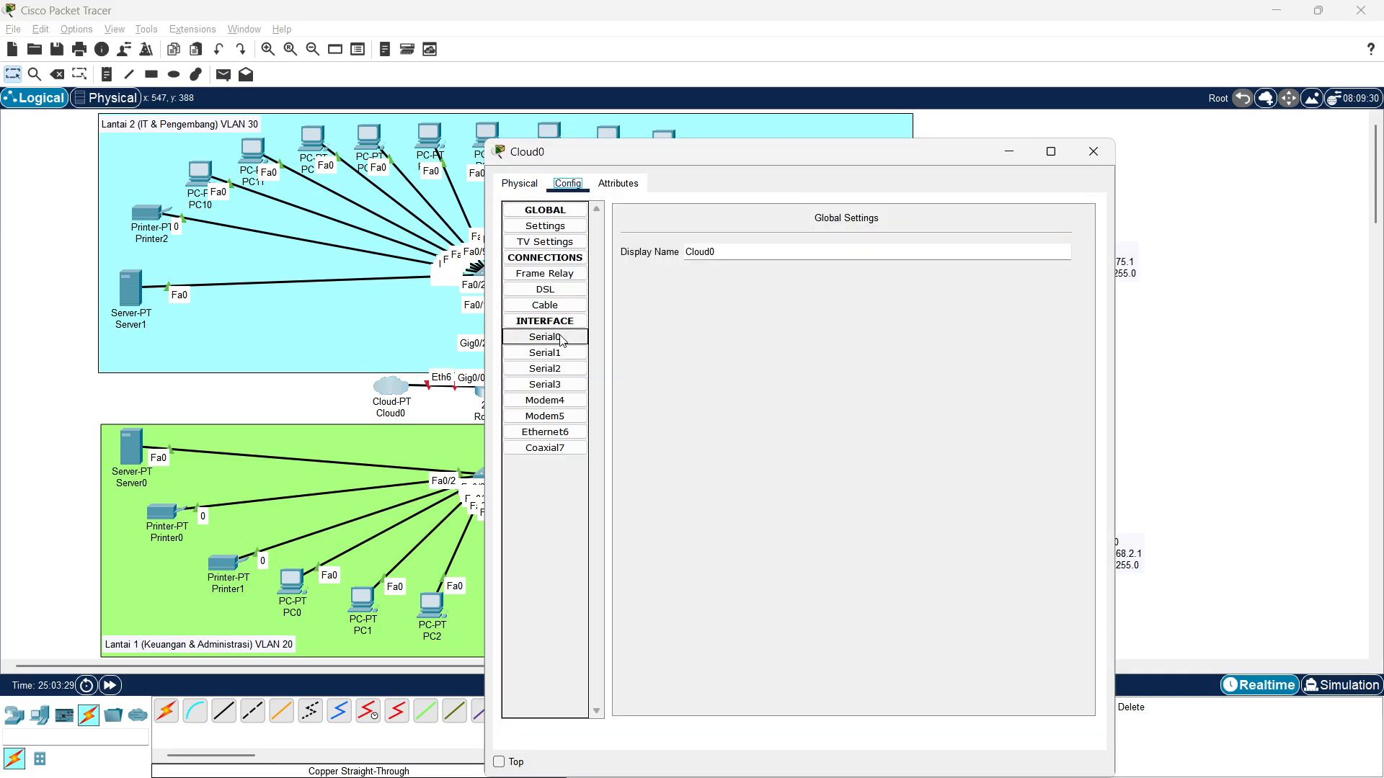
click(545, 369)
click(545, 385)
click(1095, 158)
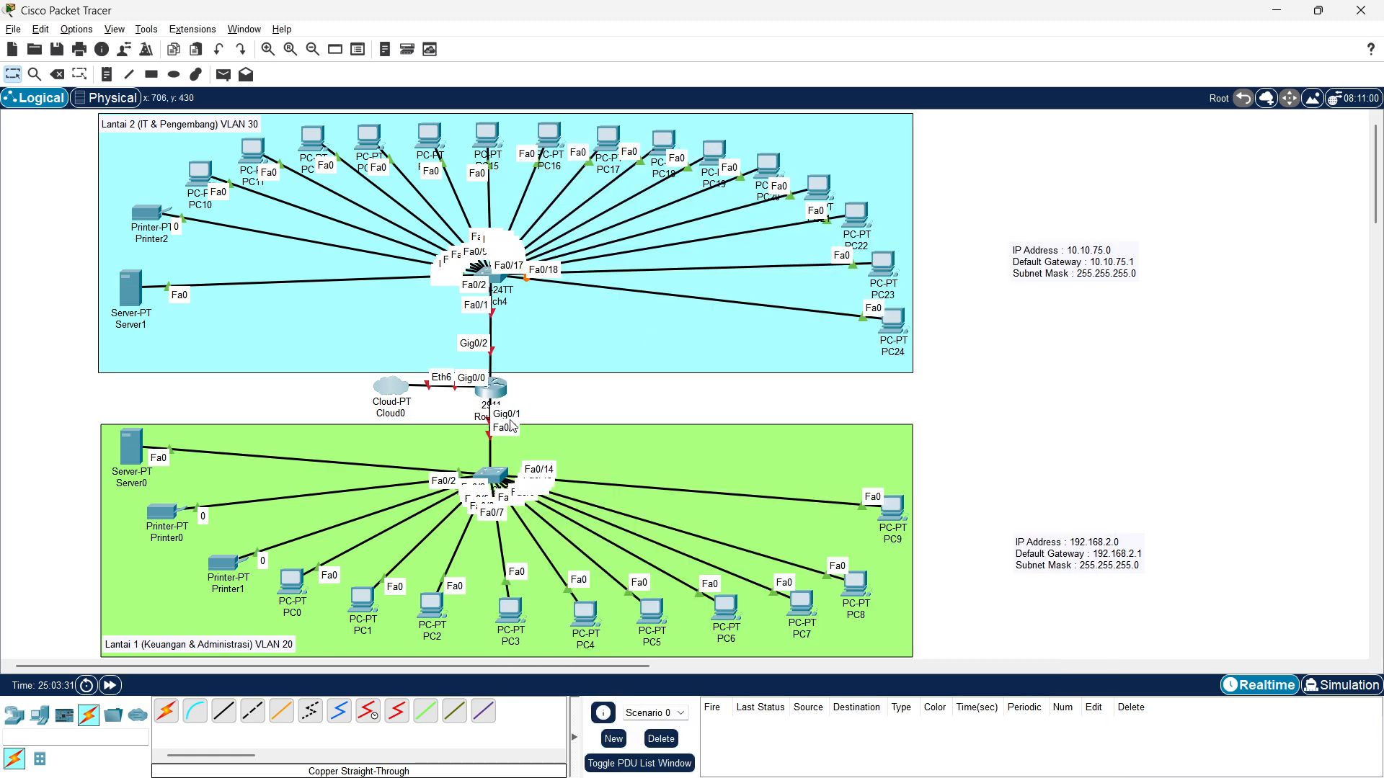
Enable the GigabitEthernet0/0 port on Router1 in its interface configuration
click(498, 392)
click(568, 183)
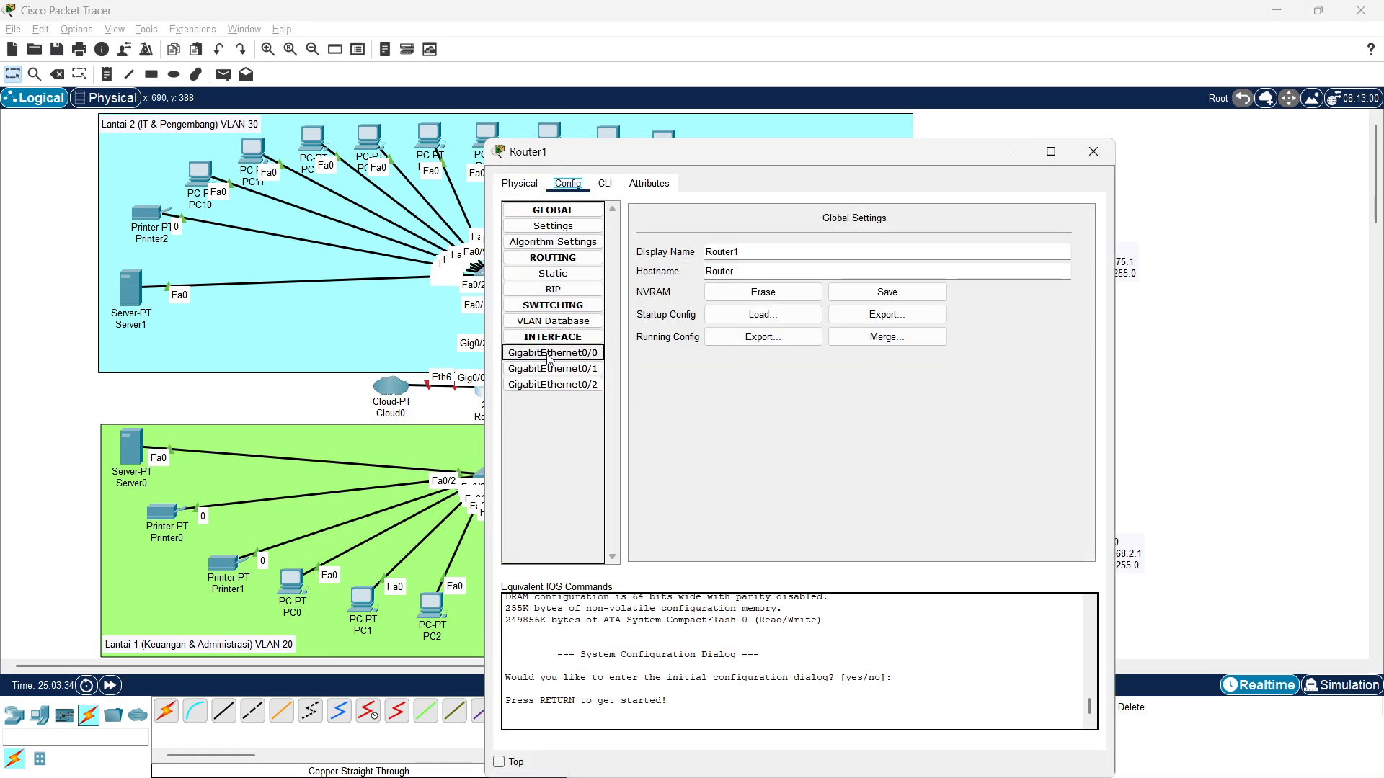
click(550, 354)
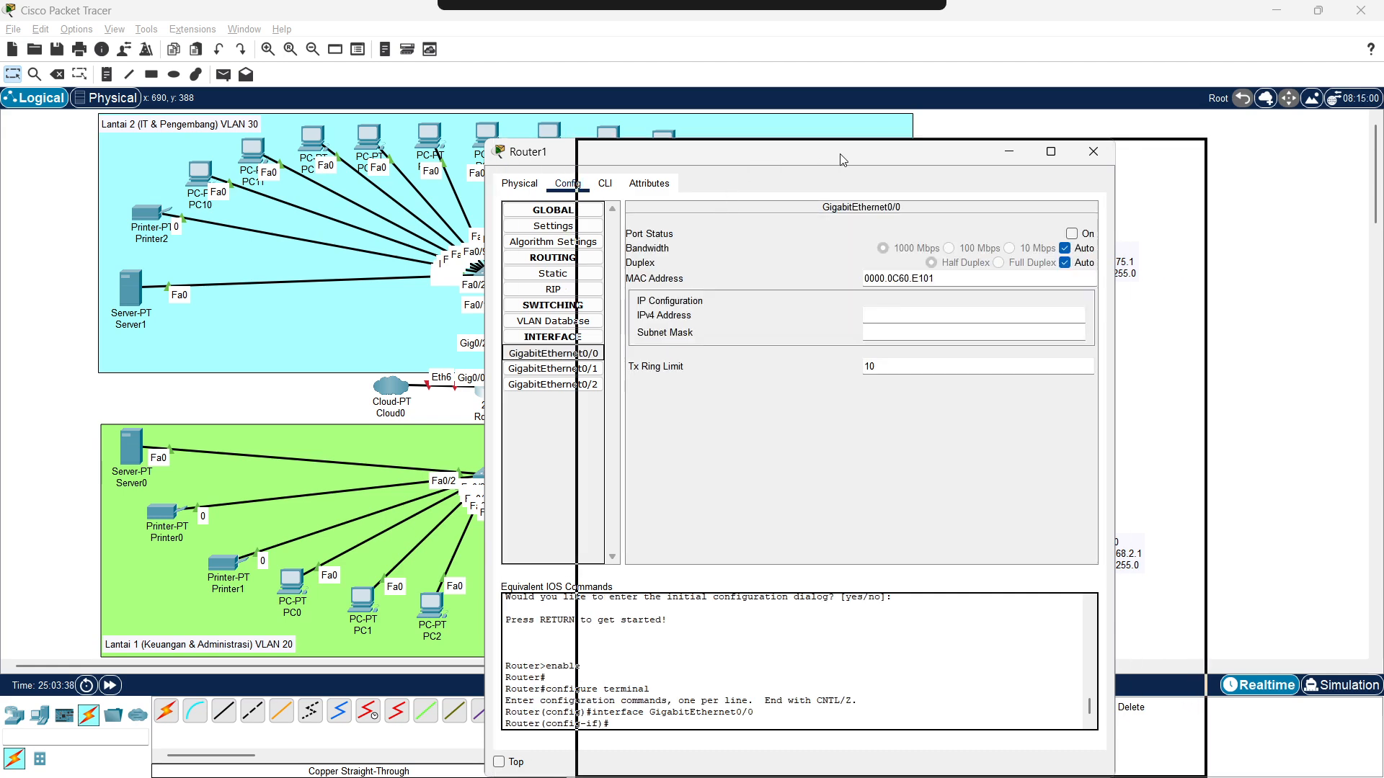
drag(841, 154, 868, 149)
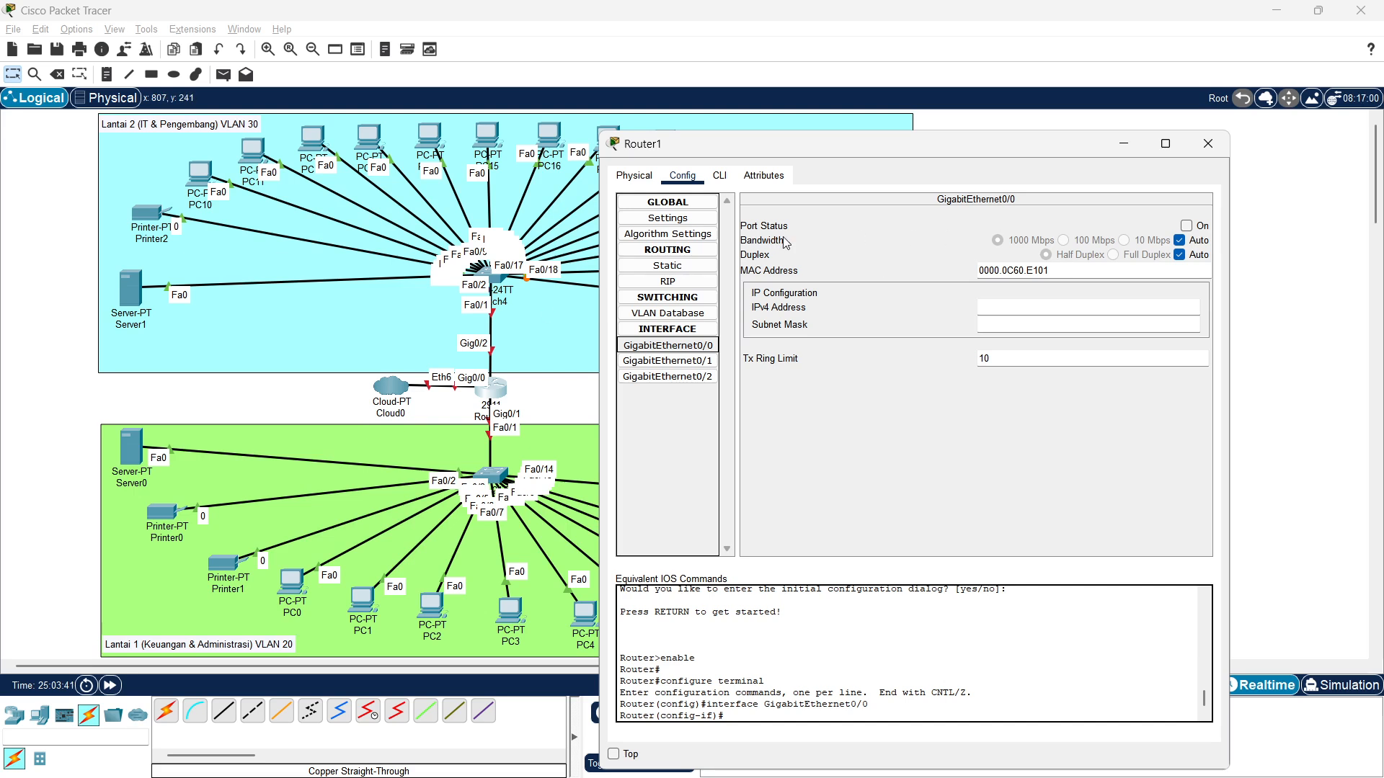
click(1197, 228)
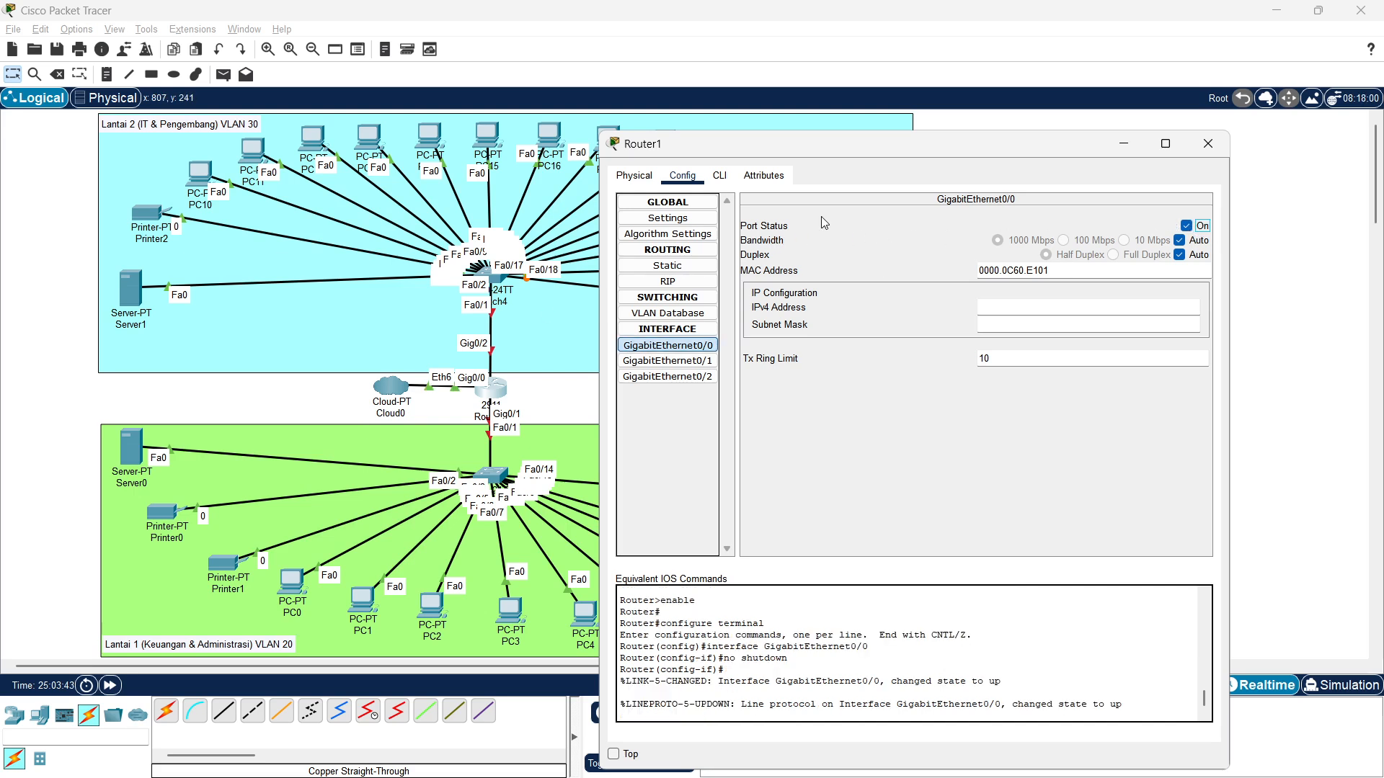
From Router1's command line, set interface g0/0 to bandwidth 100000, exit interface mode and close the router window
click(721, 176)
key(Return)
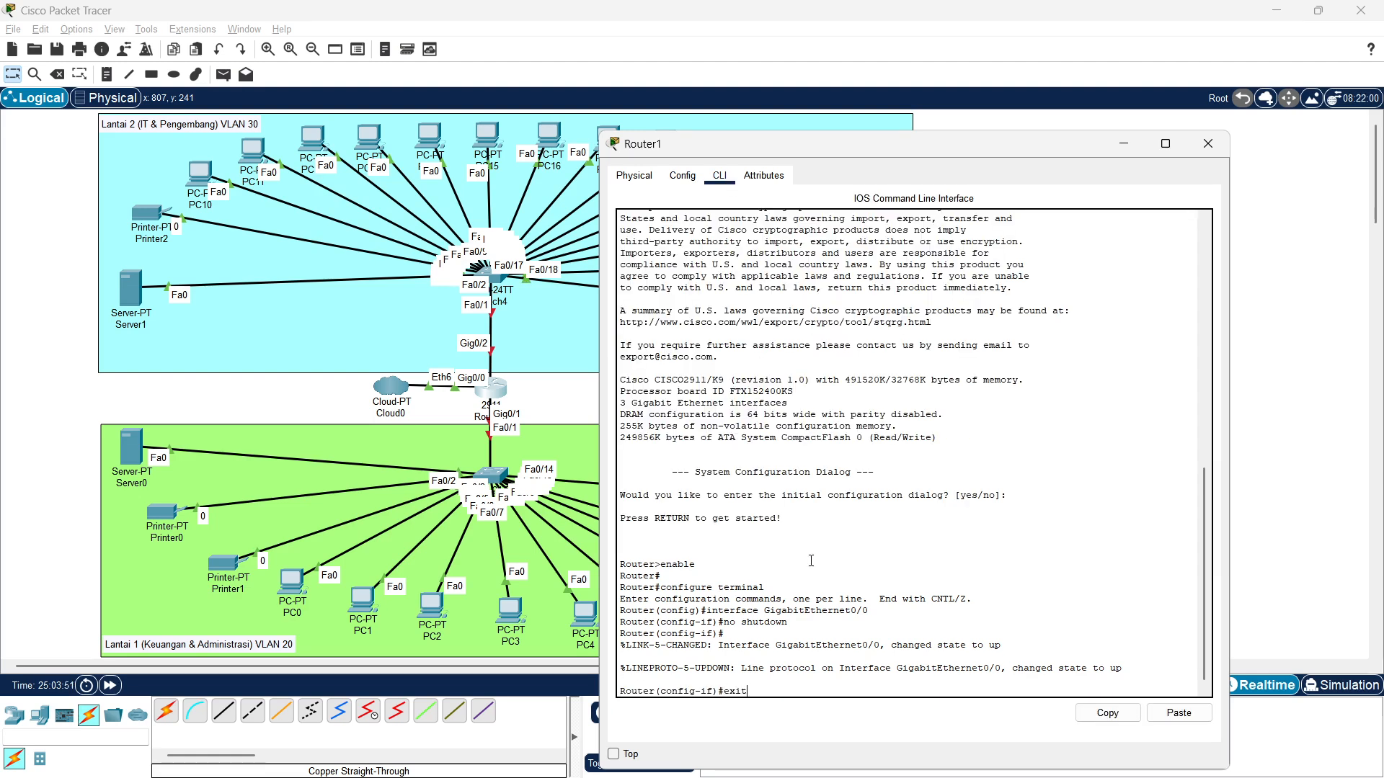
key(Return)
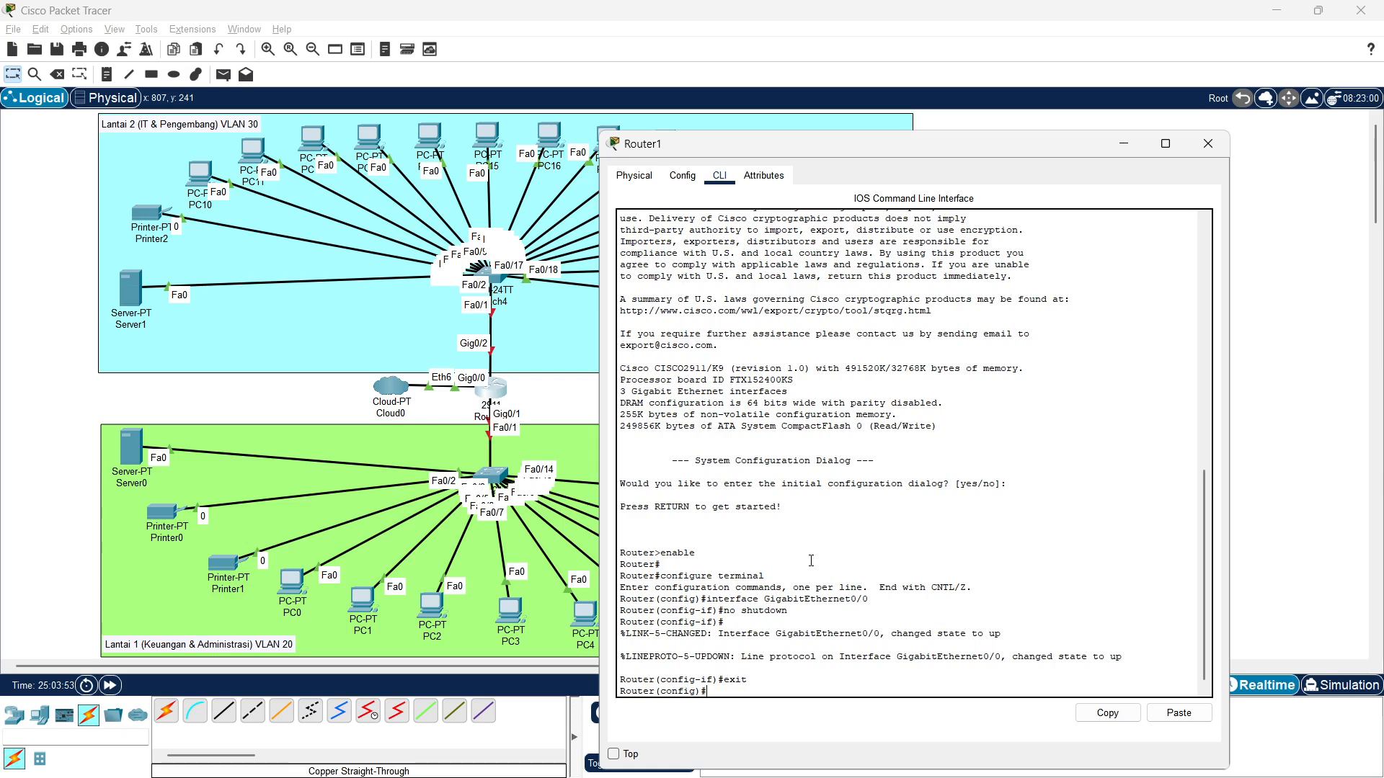
text(interface g0/0)
key(Return)
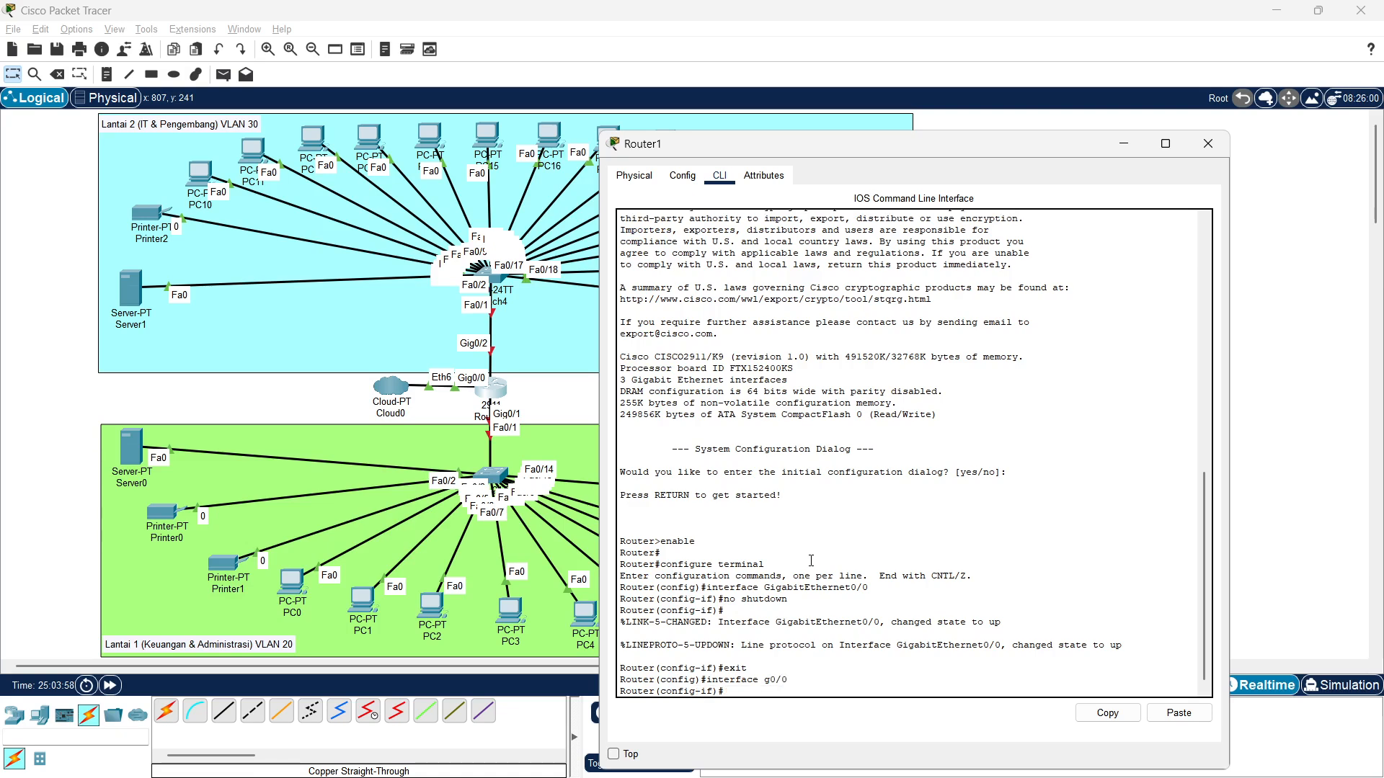
text(band)
text(width 100000)
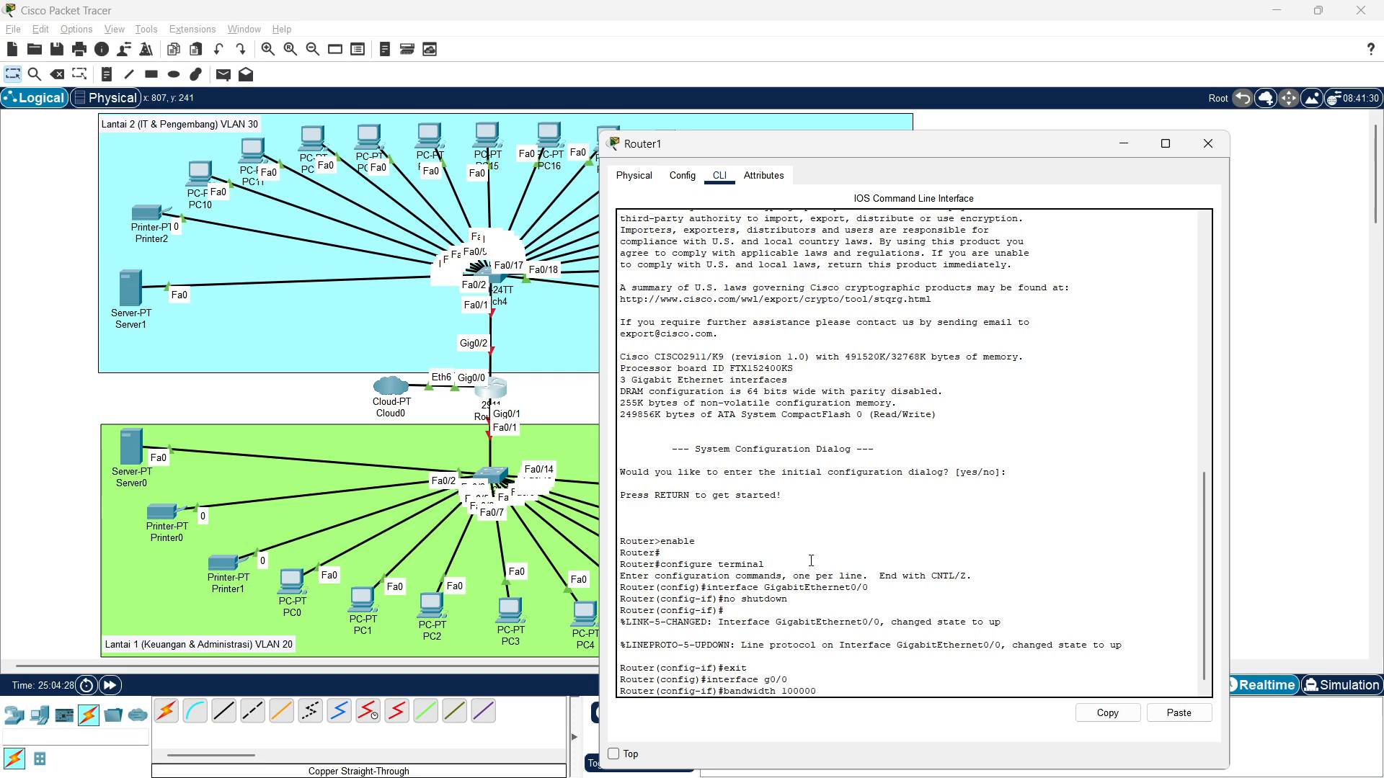
key(Return)
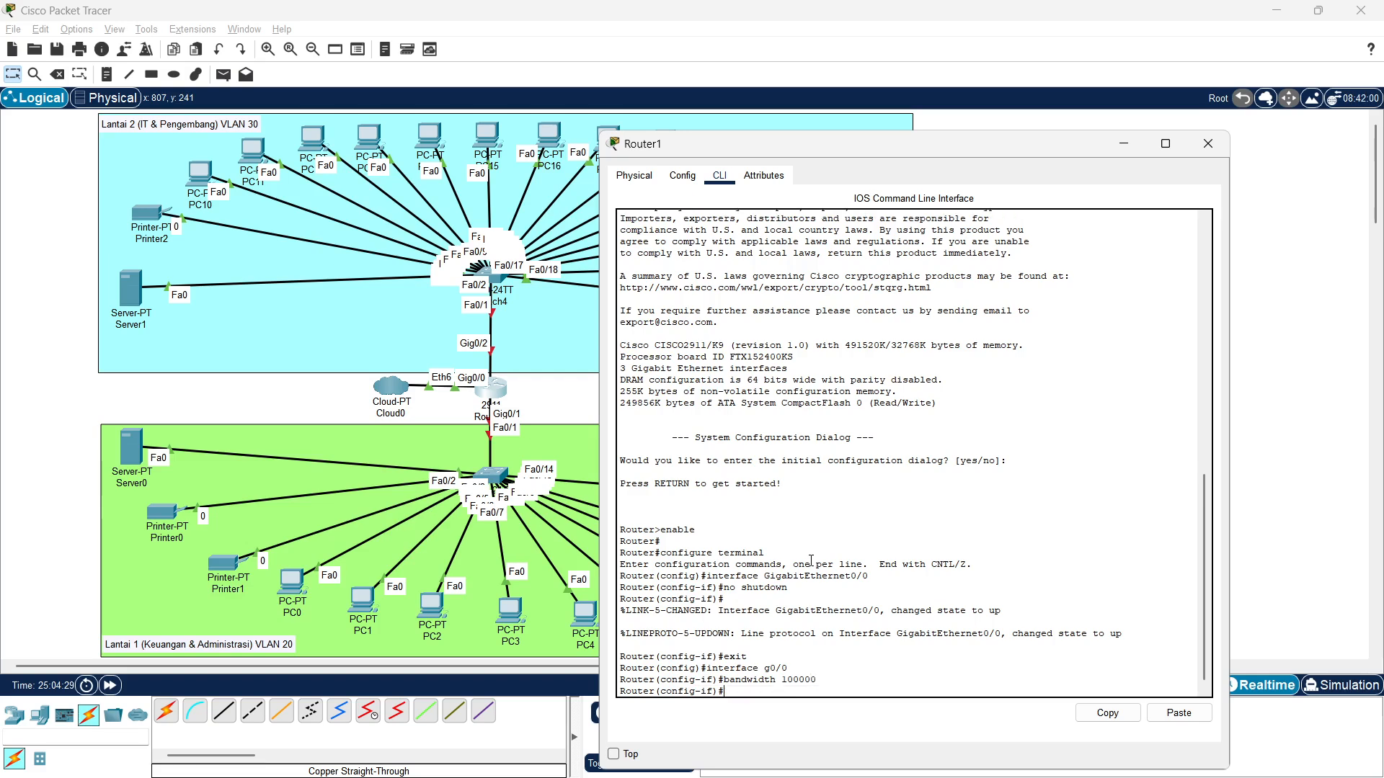
text(exit)
key(Return)
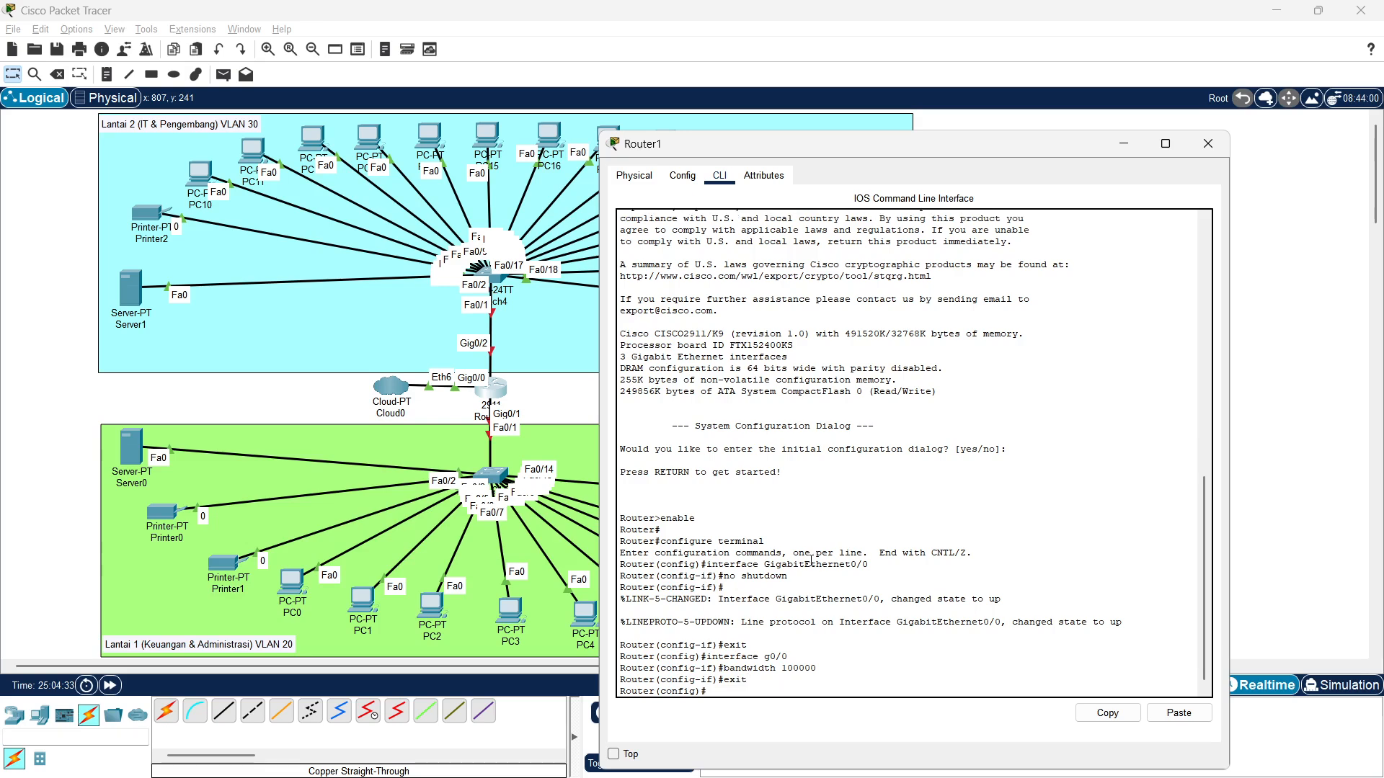
click(1209, 143)
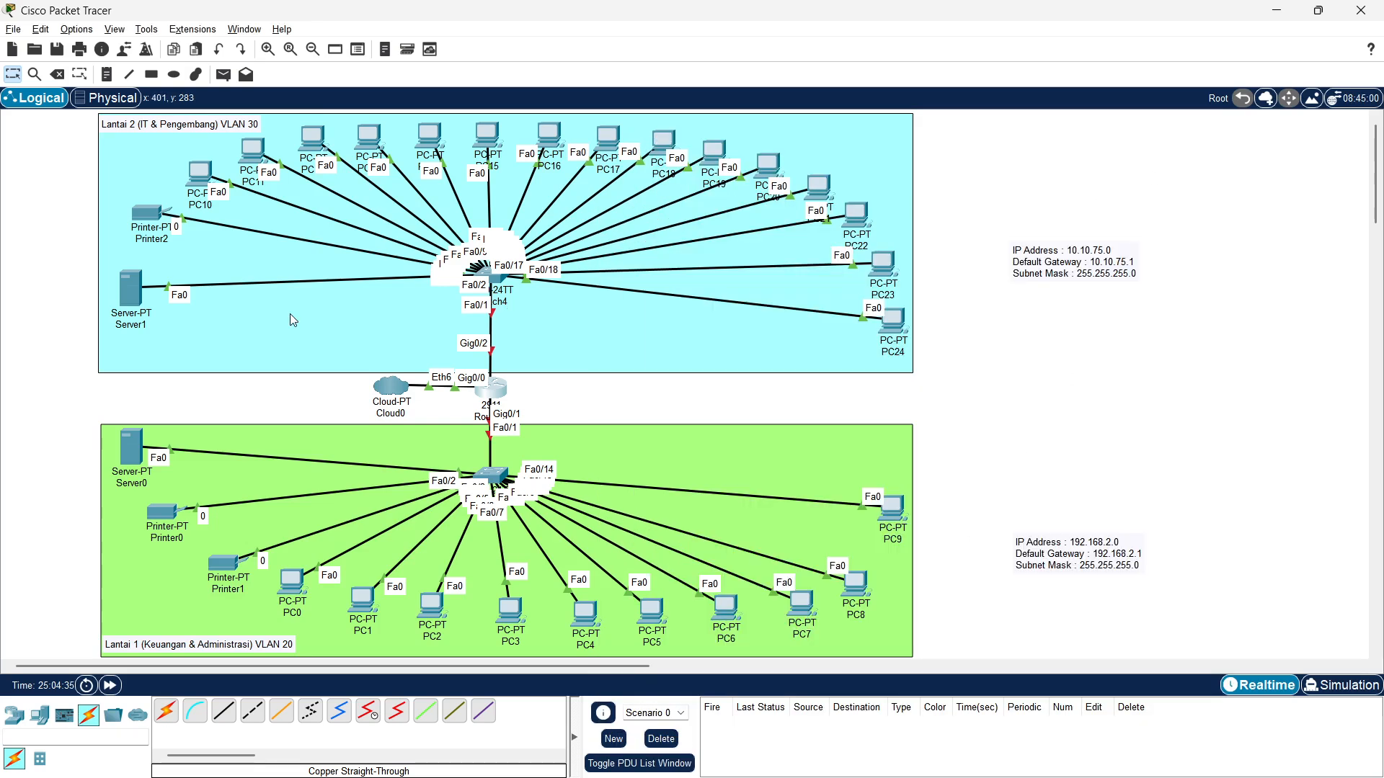
Shift Cloud0 slightly away from the router and place a "100mbps" note on the cloud's far side
drag(390, 388, 369, 394)
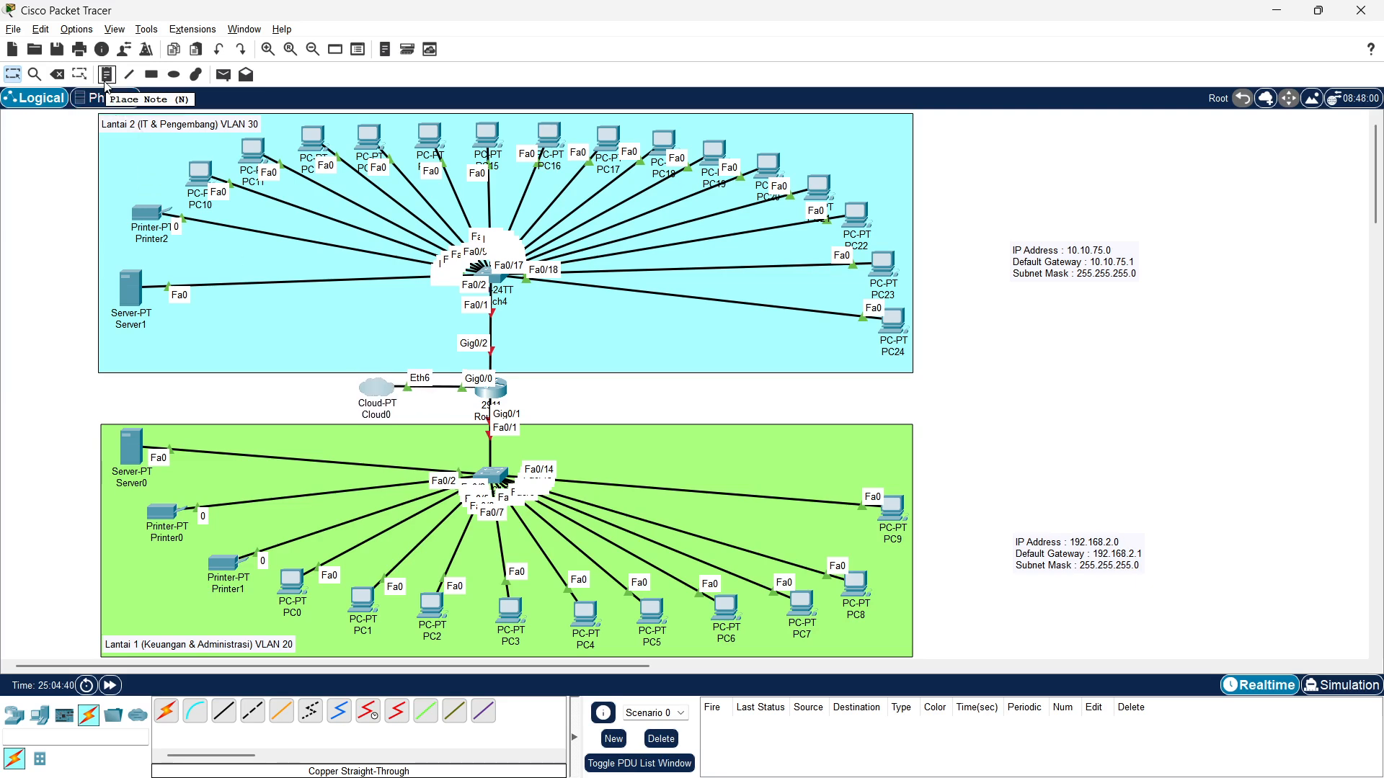
click(107, 77)
click(311, 401)
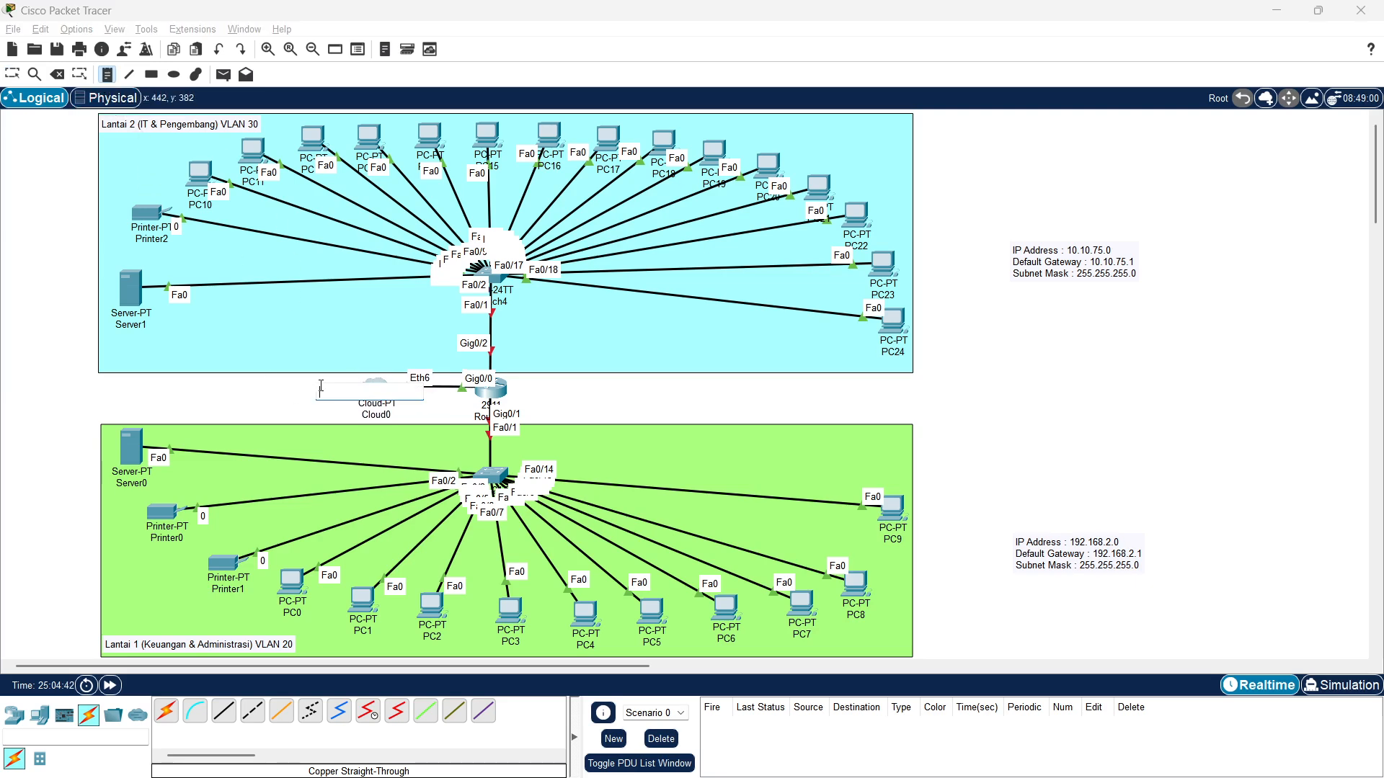
text(100mbps)
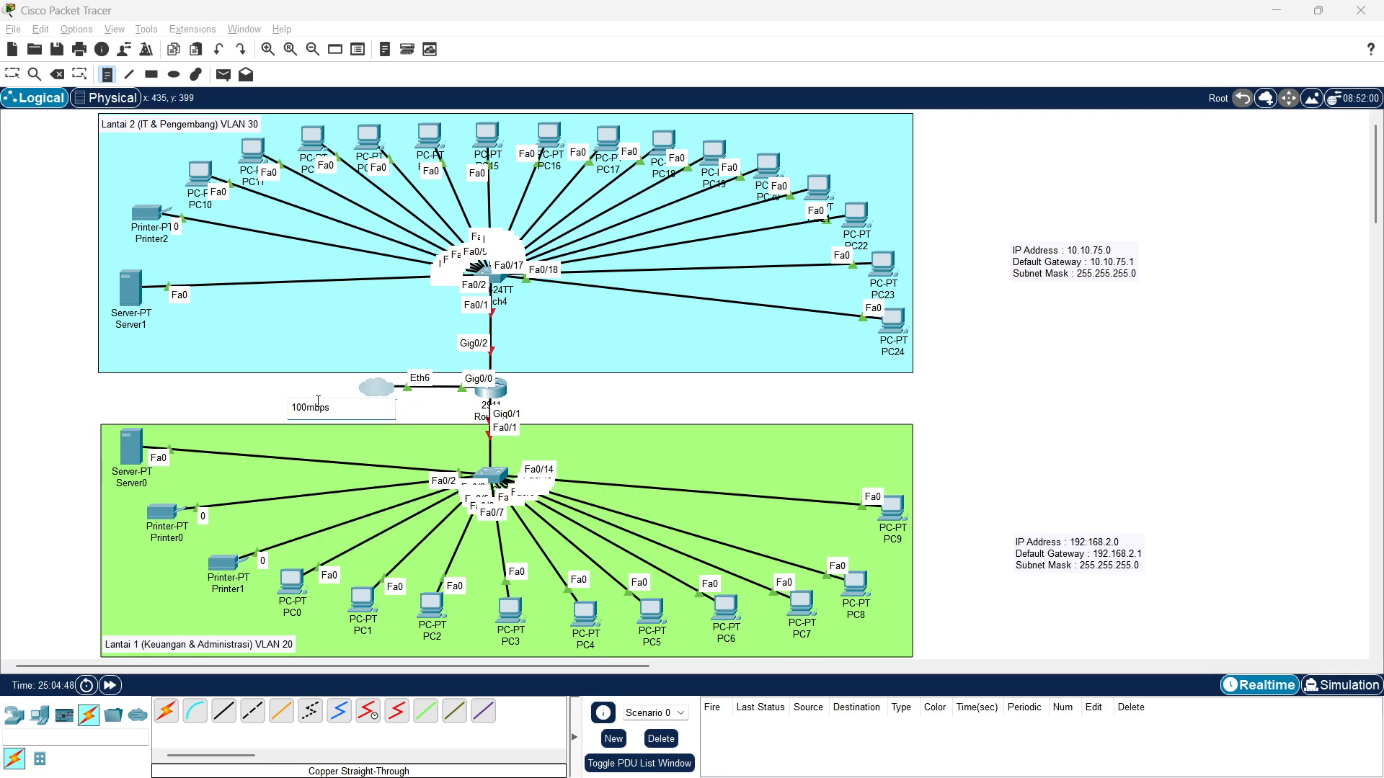
click(563, 392)
key(Escape)
drag(314, 419, 333, 392)
click(550, 402)
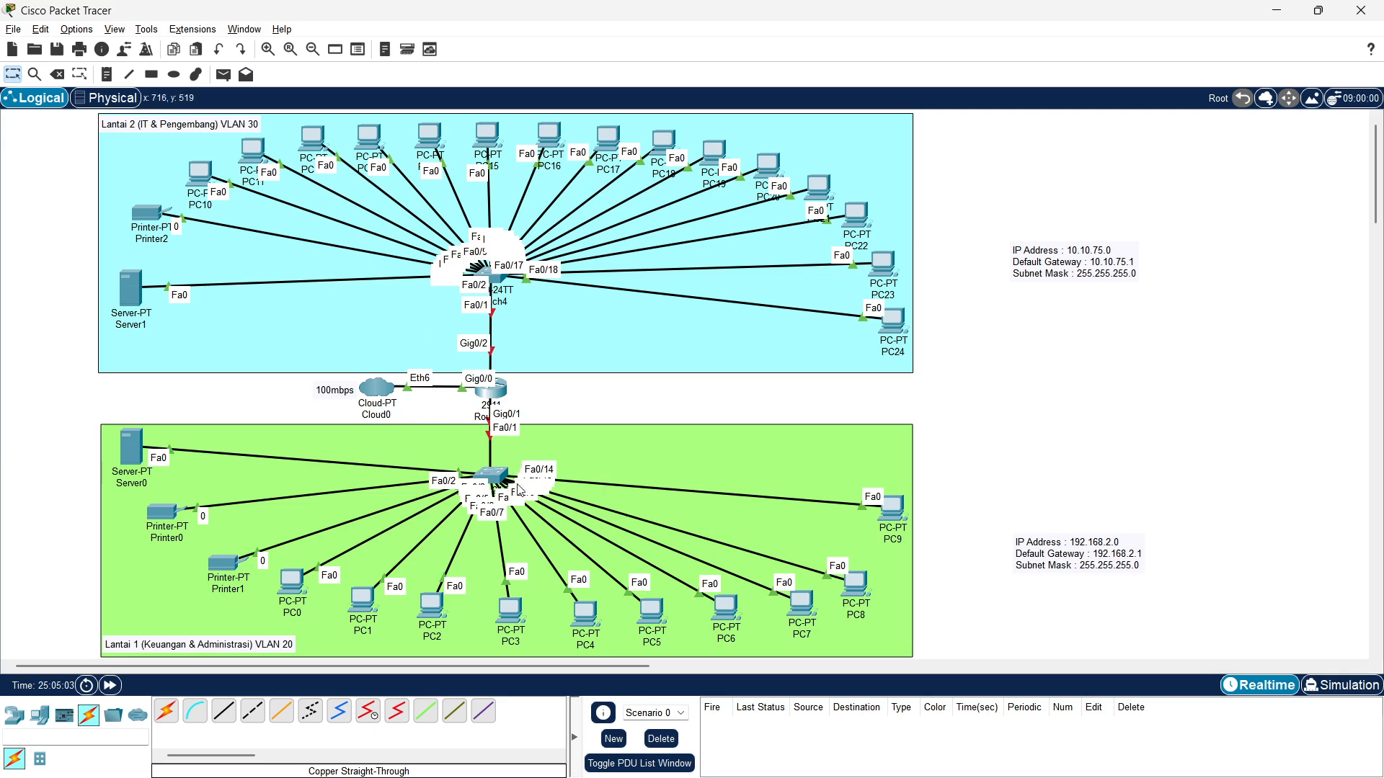
Enable the GigabitEthernet0/1 and GigabitEthernet0/2 ports on Router1 in its interface configuration and close the router window
click(492, 395)
click(568, 183)
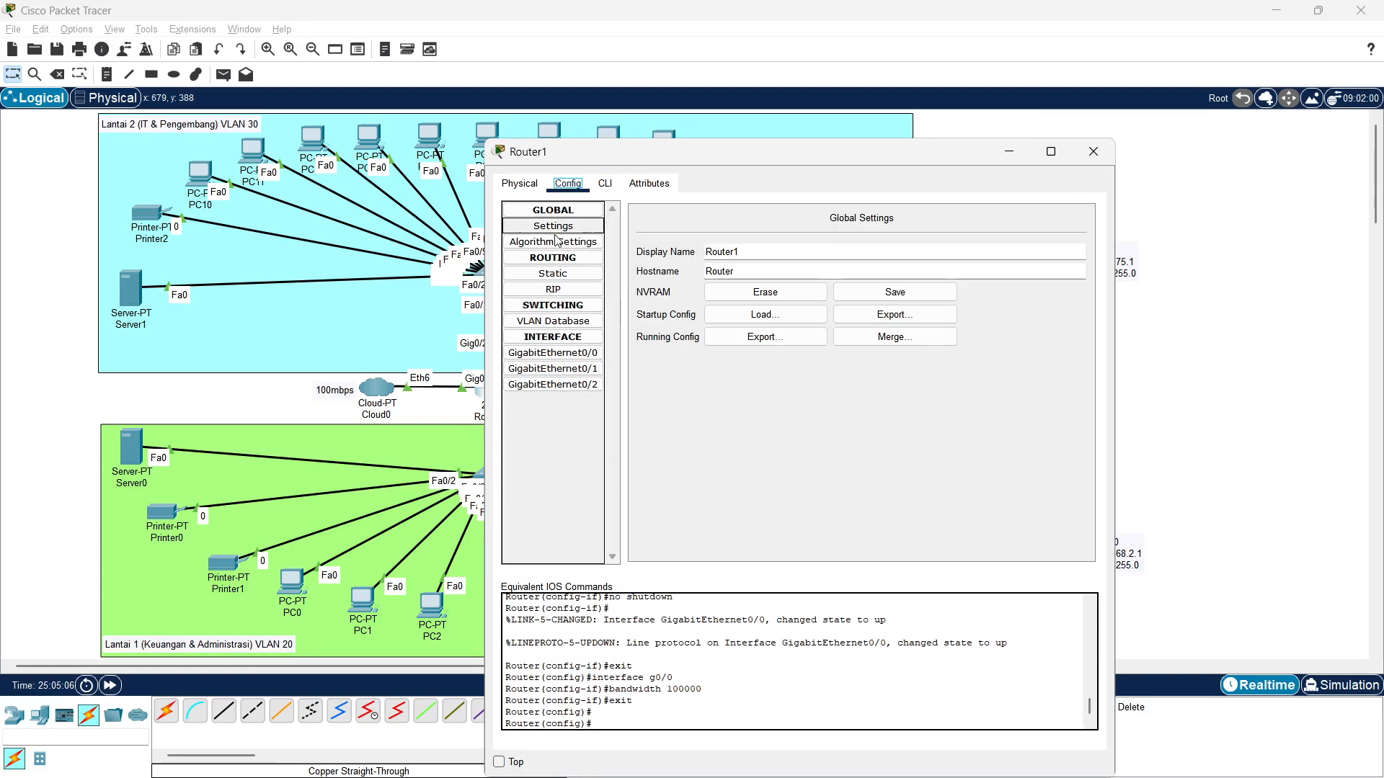
click(546, 369)
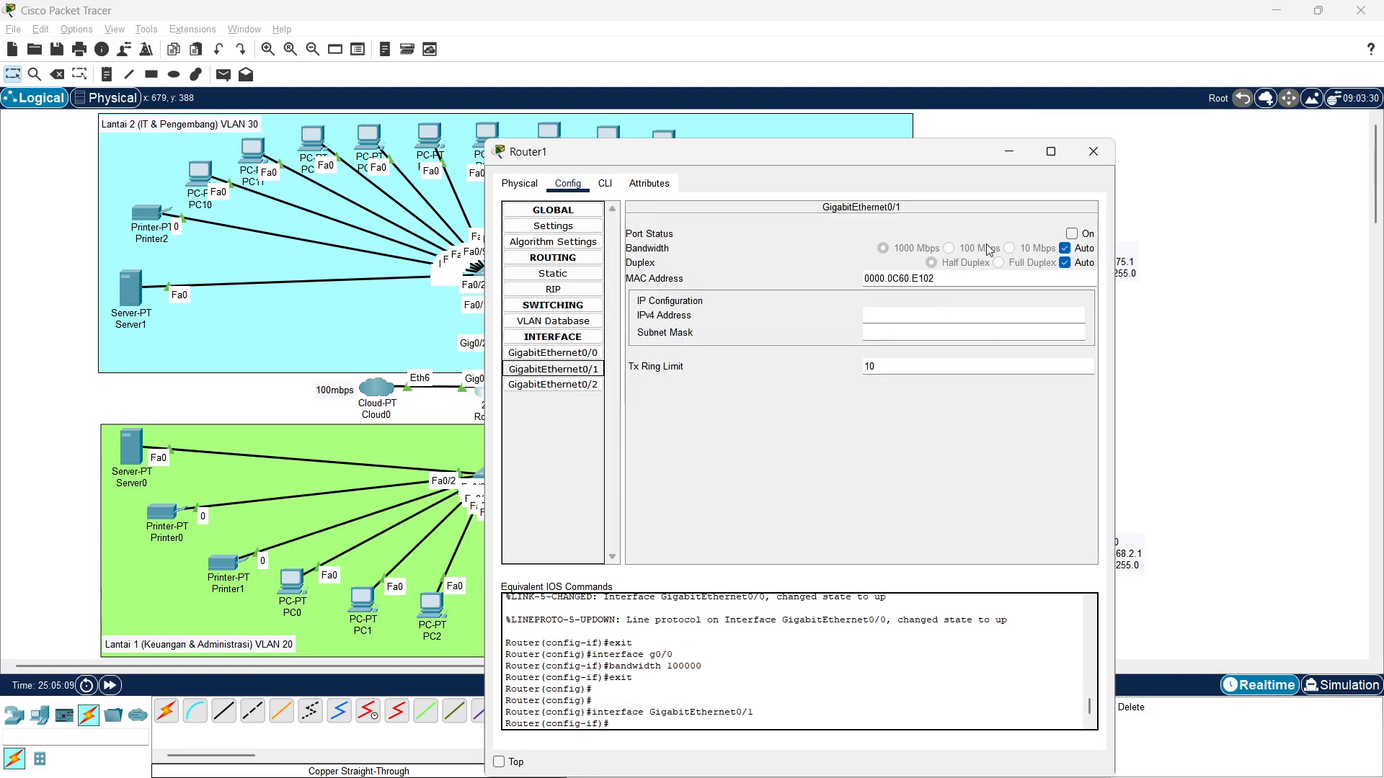
click(1072, 234)
click(574, 389)
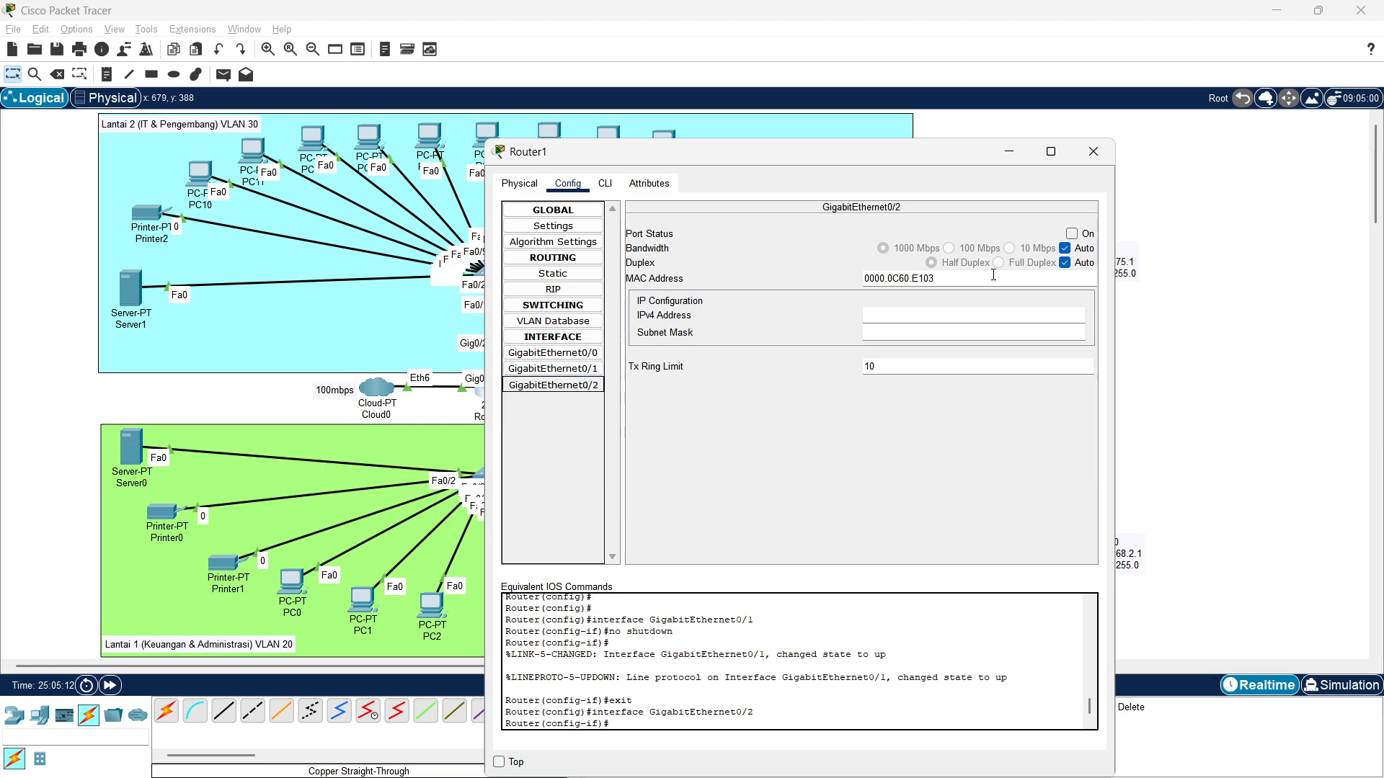
click(1073, 234)
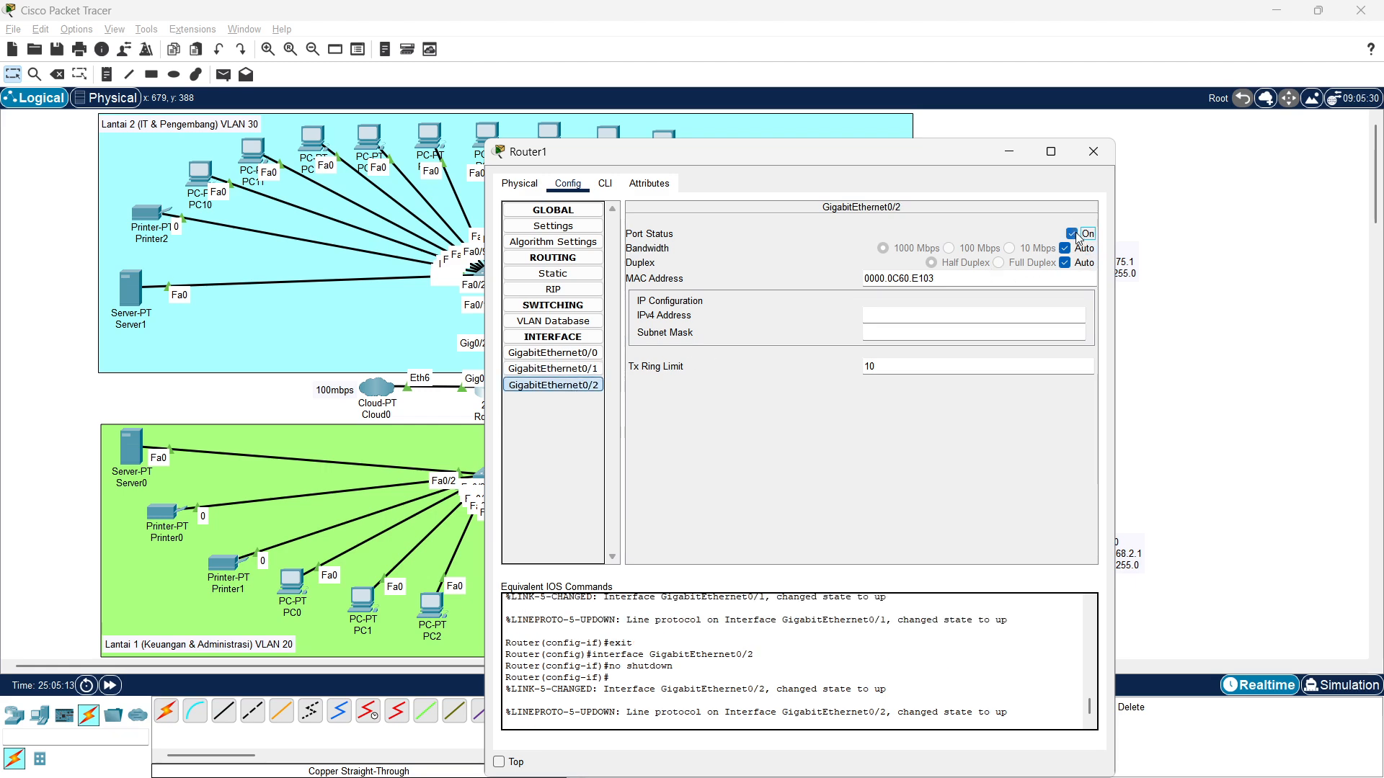
click(1093, 151)
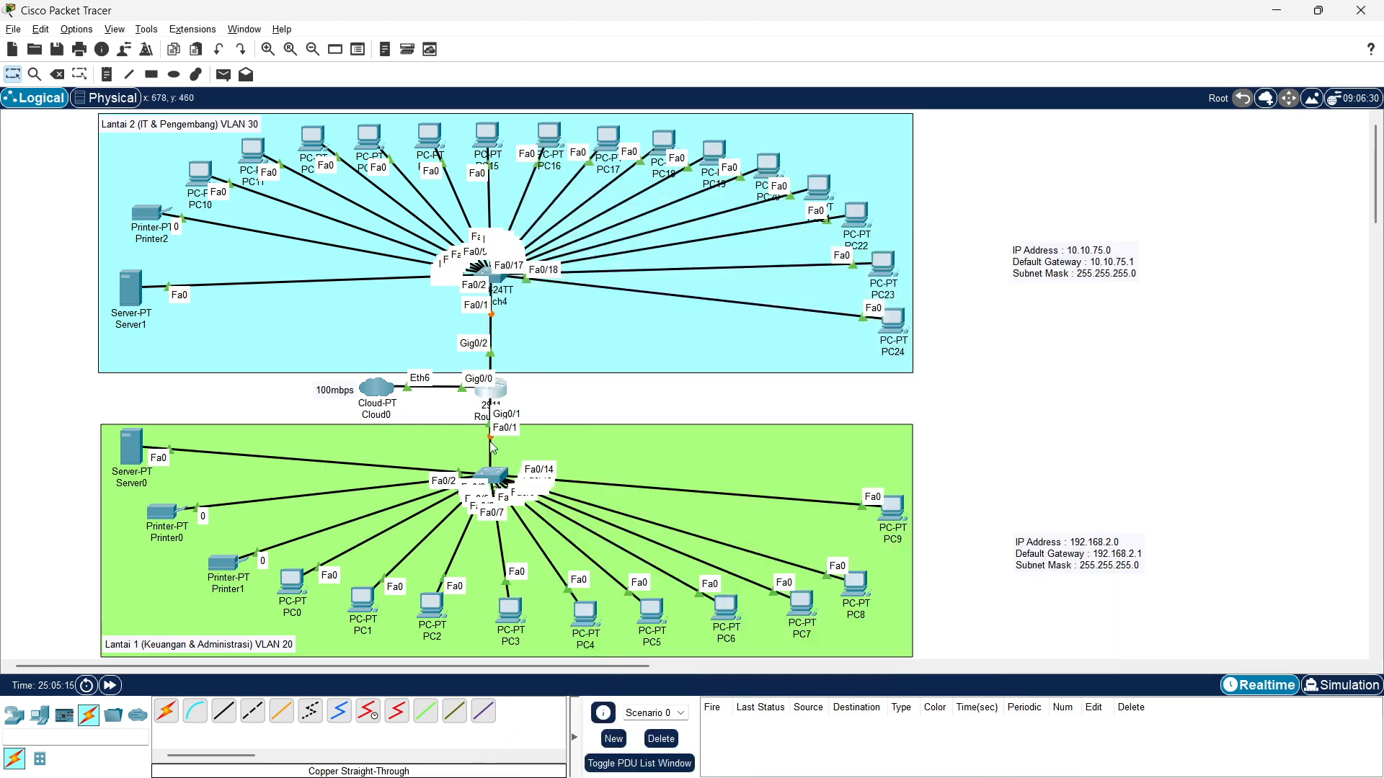
Open the VLAN database of Switch2, the floor 1 switch, and shift its window aside
click(490, 483)
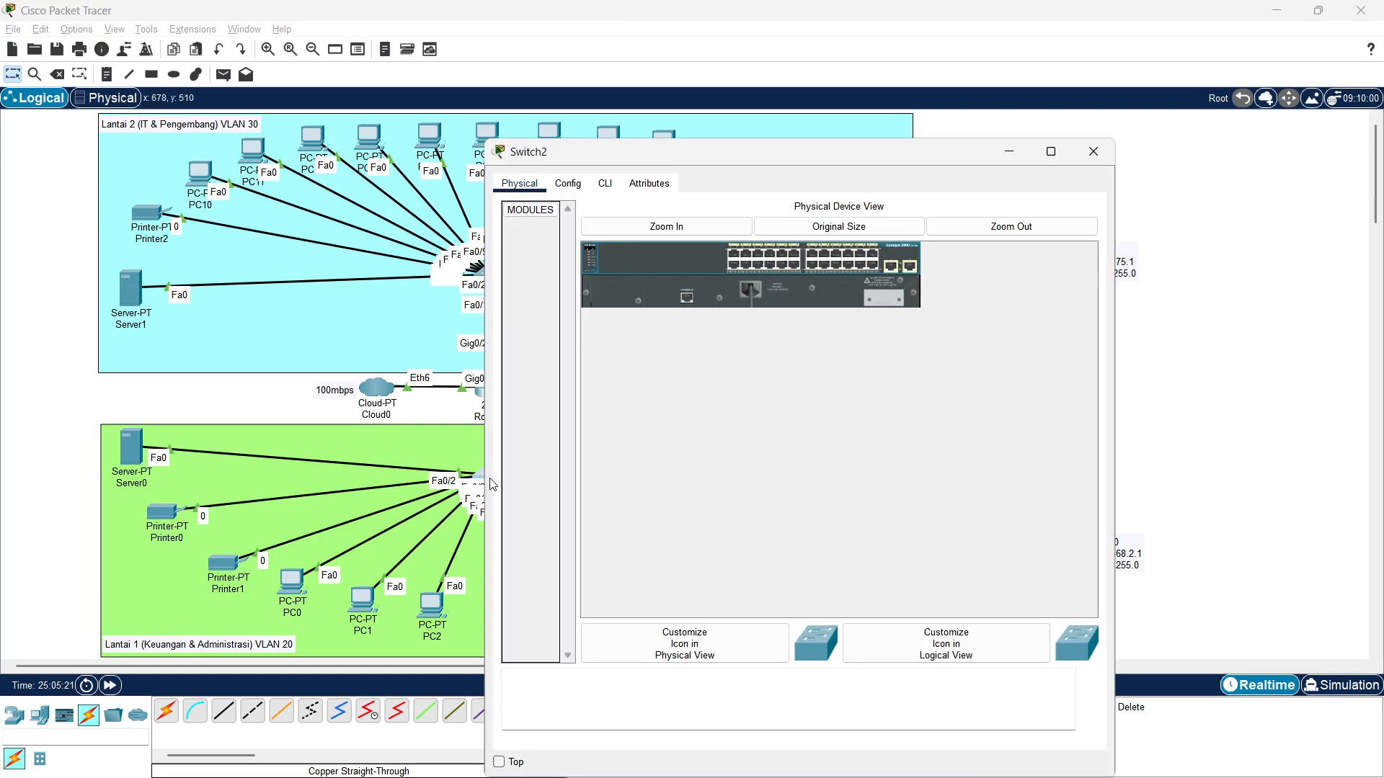
click(579, 188)
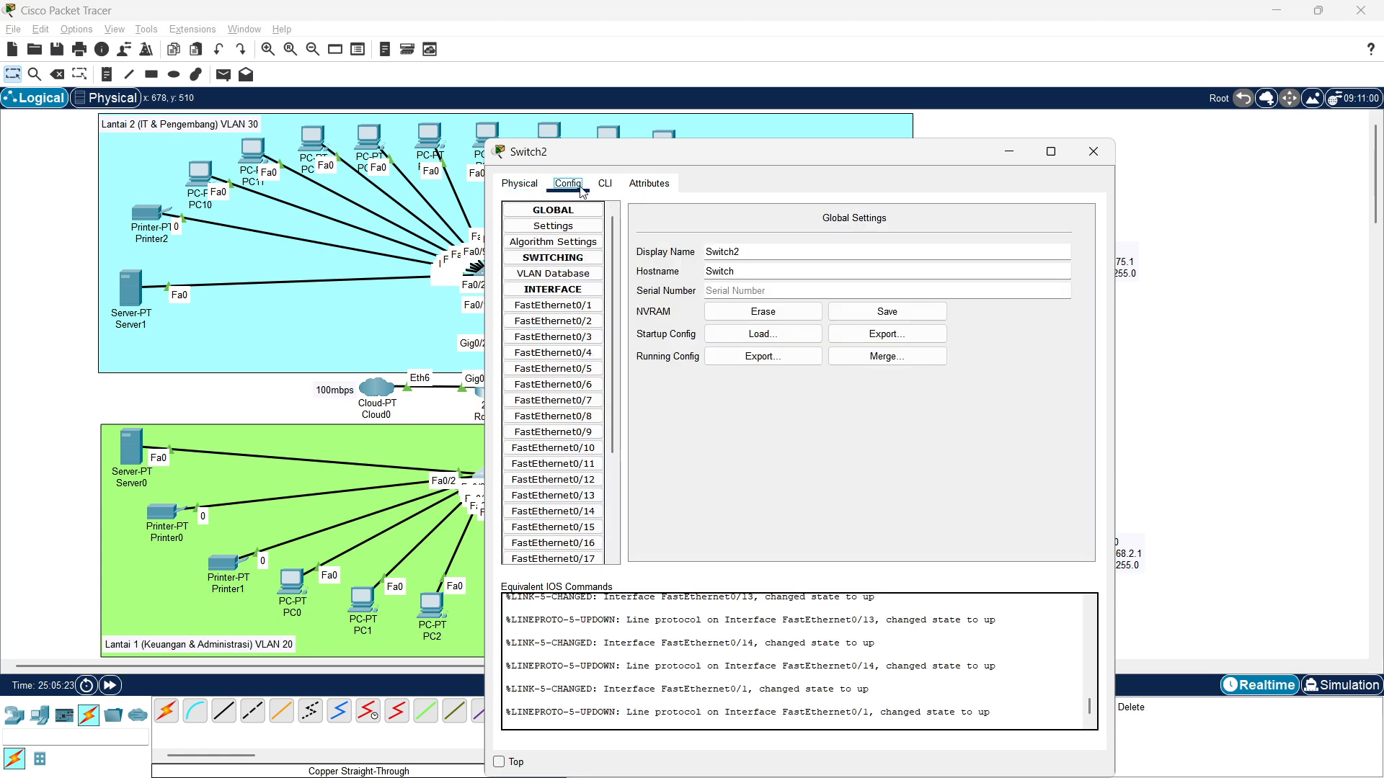
click(540, 280)
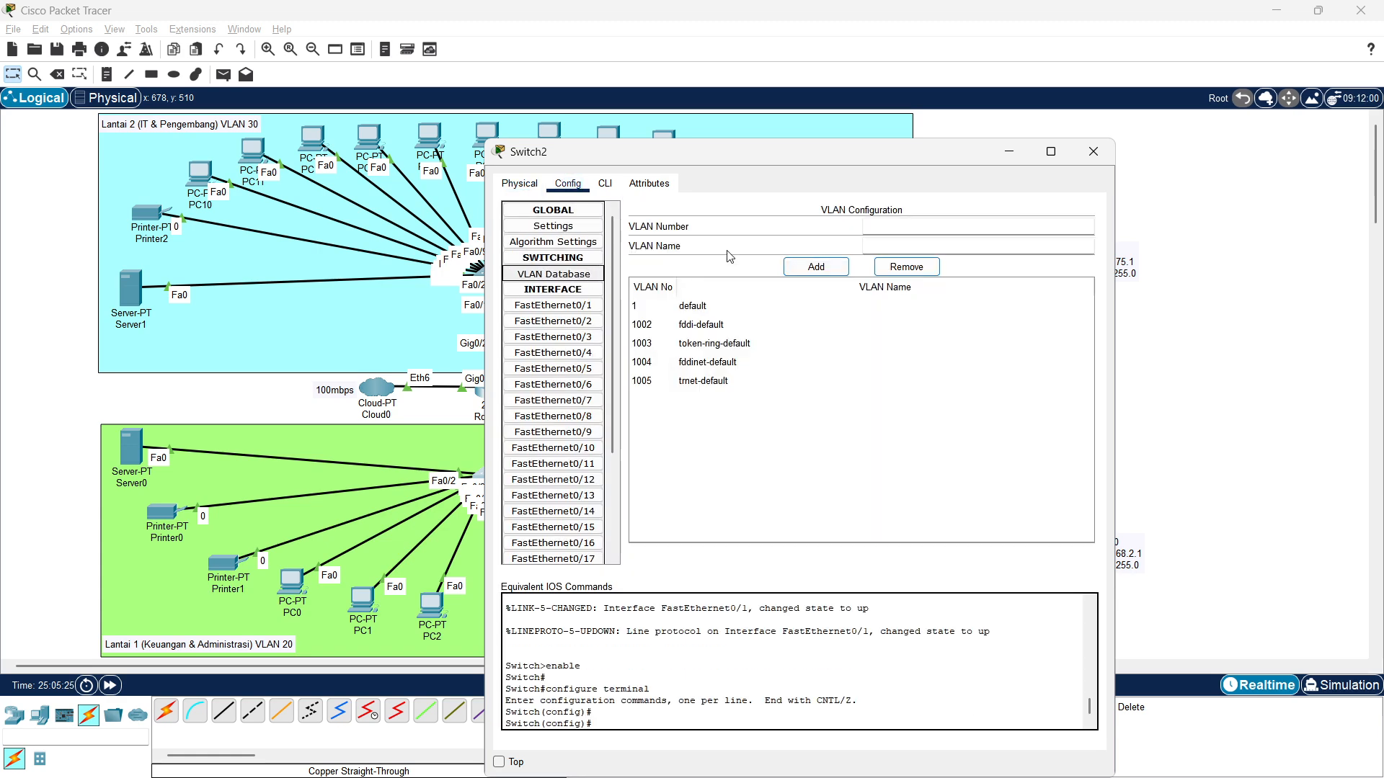
drag(718, 161, 778, 129)
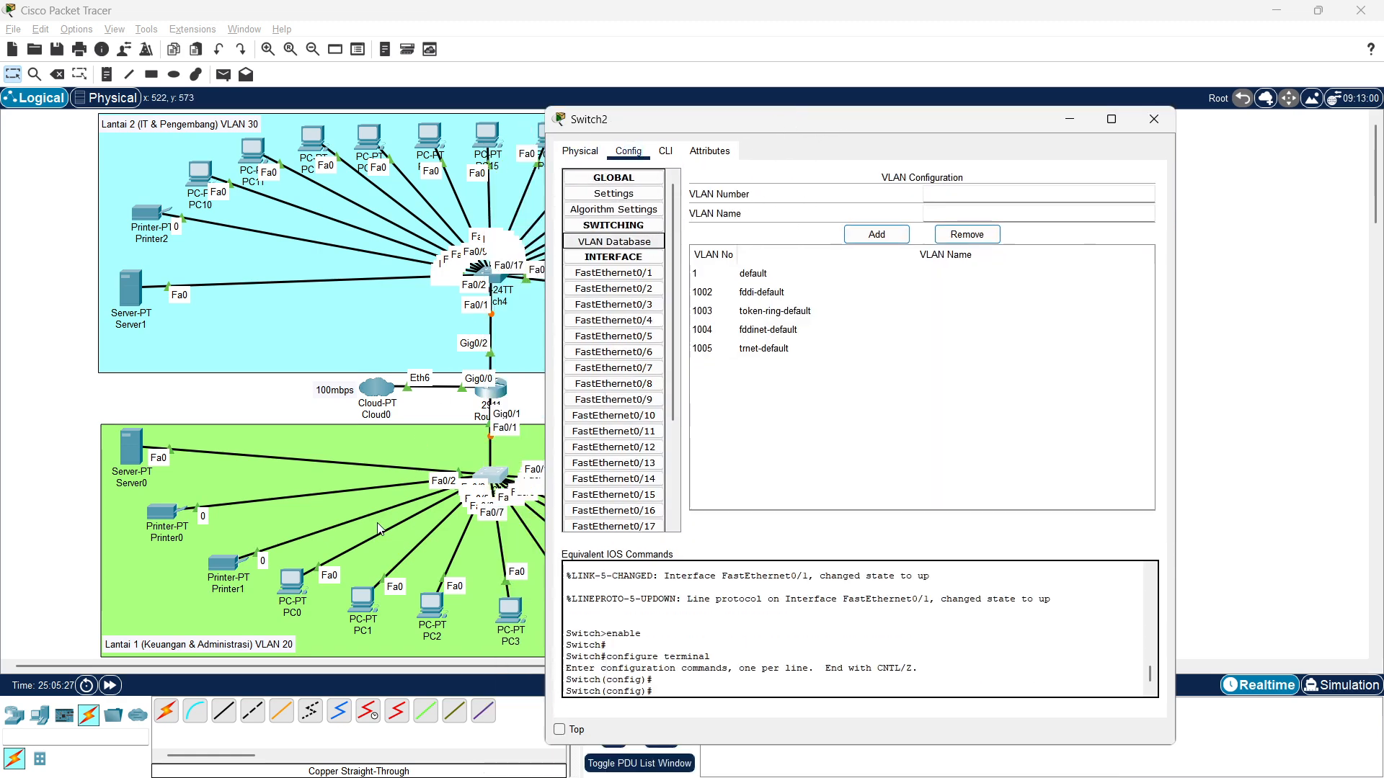
Check the Administrasi division's VLAN ID in the Word project brief and return to Switch2's VLAN database
key(alt+Tab)
key(alt+Tab)
key(Tab)
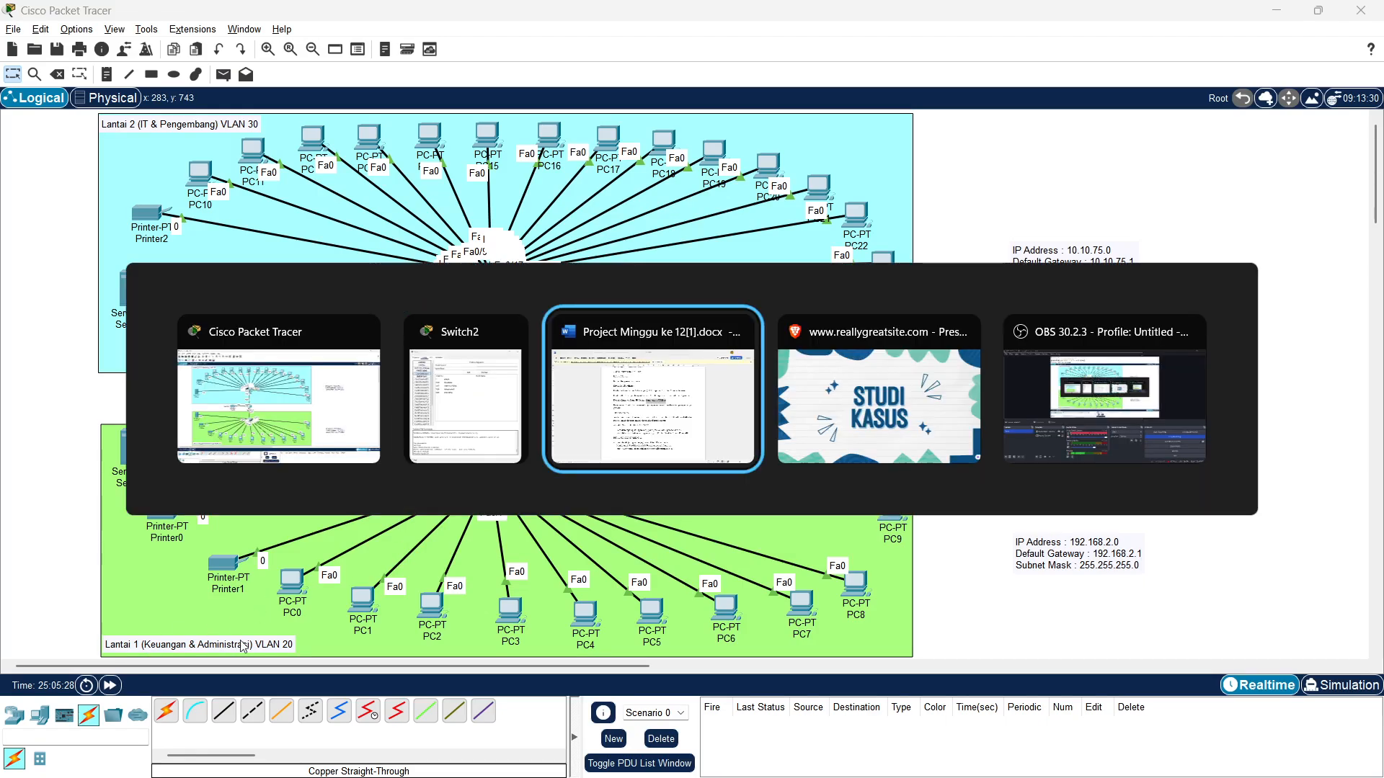
scroll(609, 483, down, 10)
drag(610, 462, 595, 463)
key(alt+Tab)
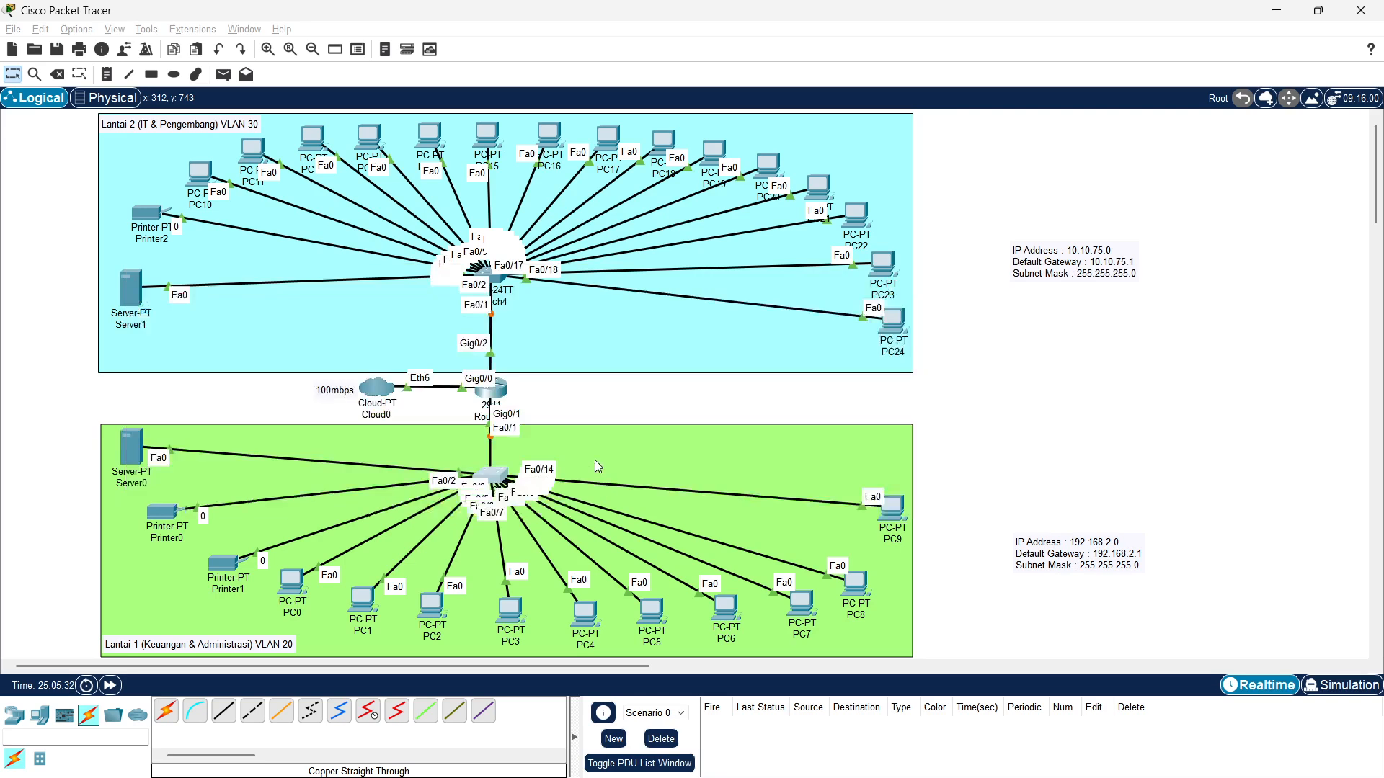
key(alt+Tab)
key(Tab)
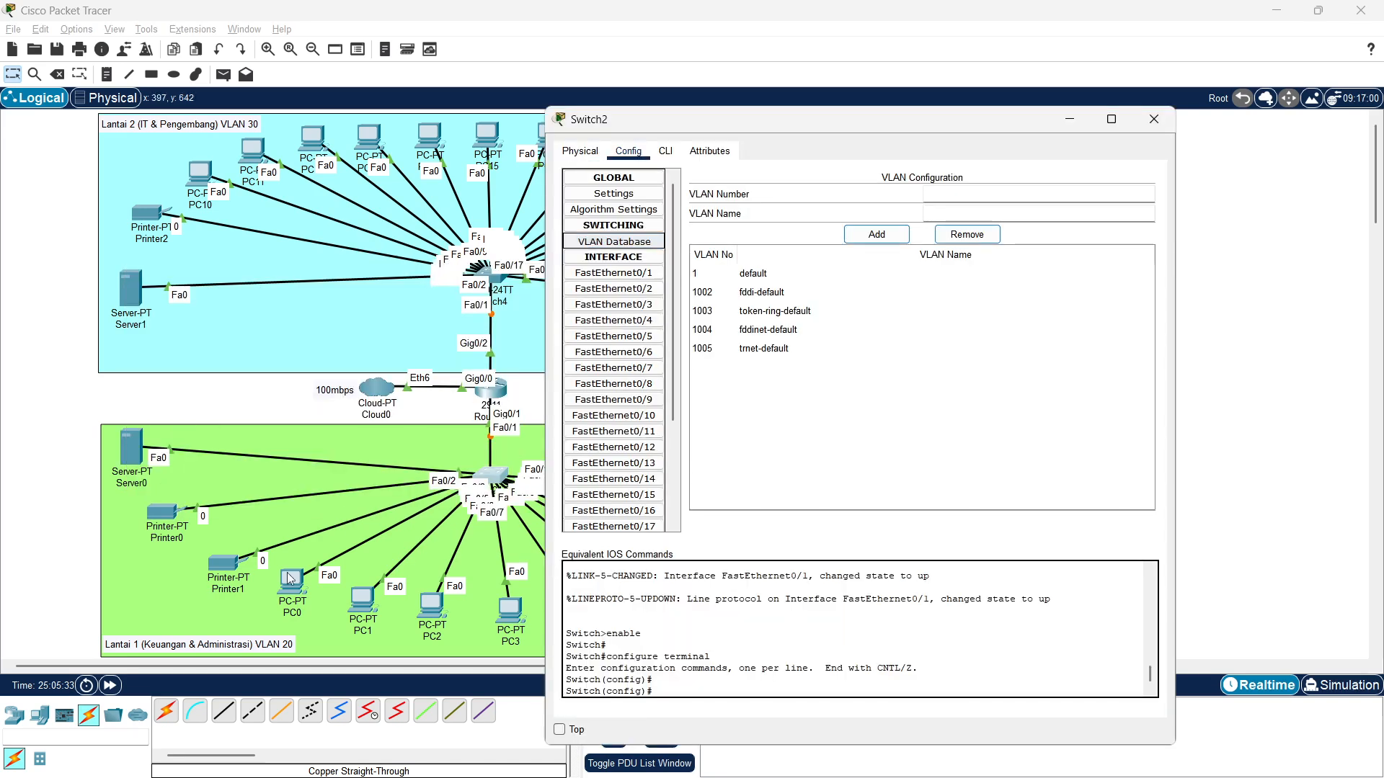
Add VLAN 20 named Administrasi to Switch2, checking the division name in the project brief, and close the switch window
click(947, 189)
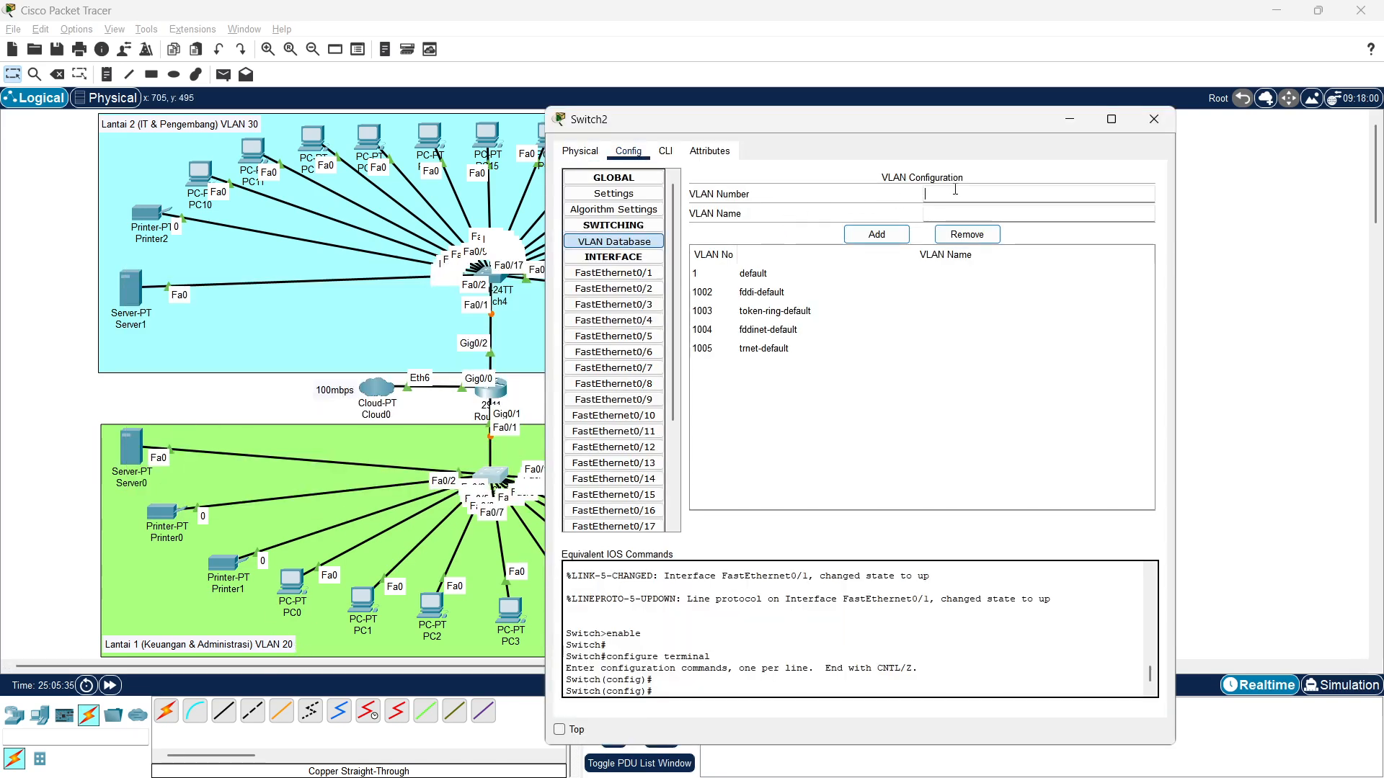
text(20)
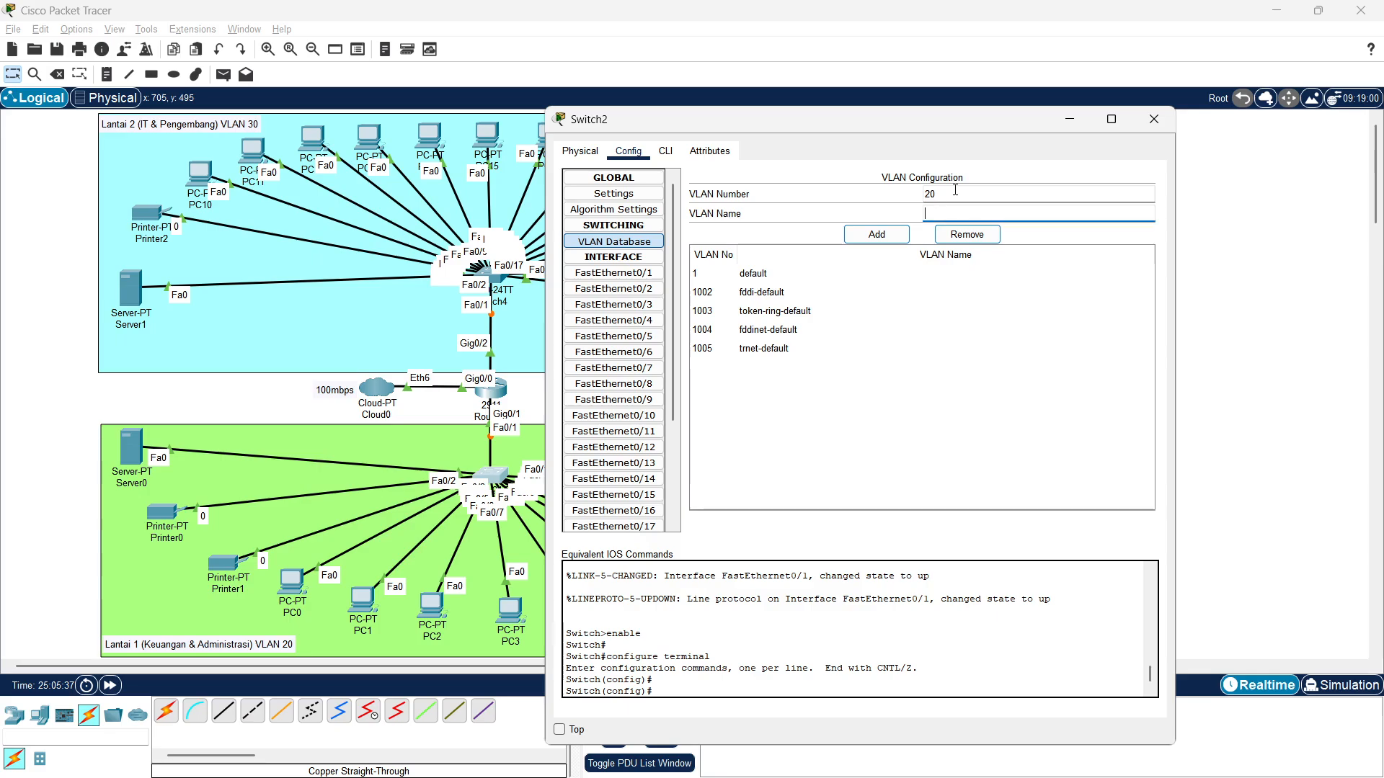
key(alt+Tab)
key(Tab)
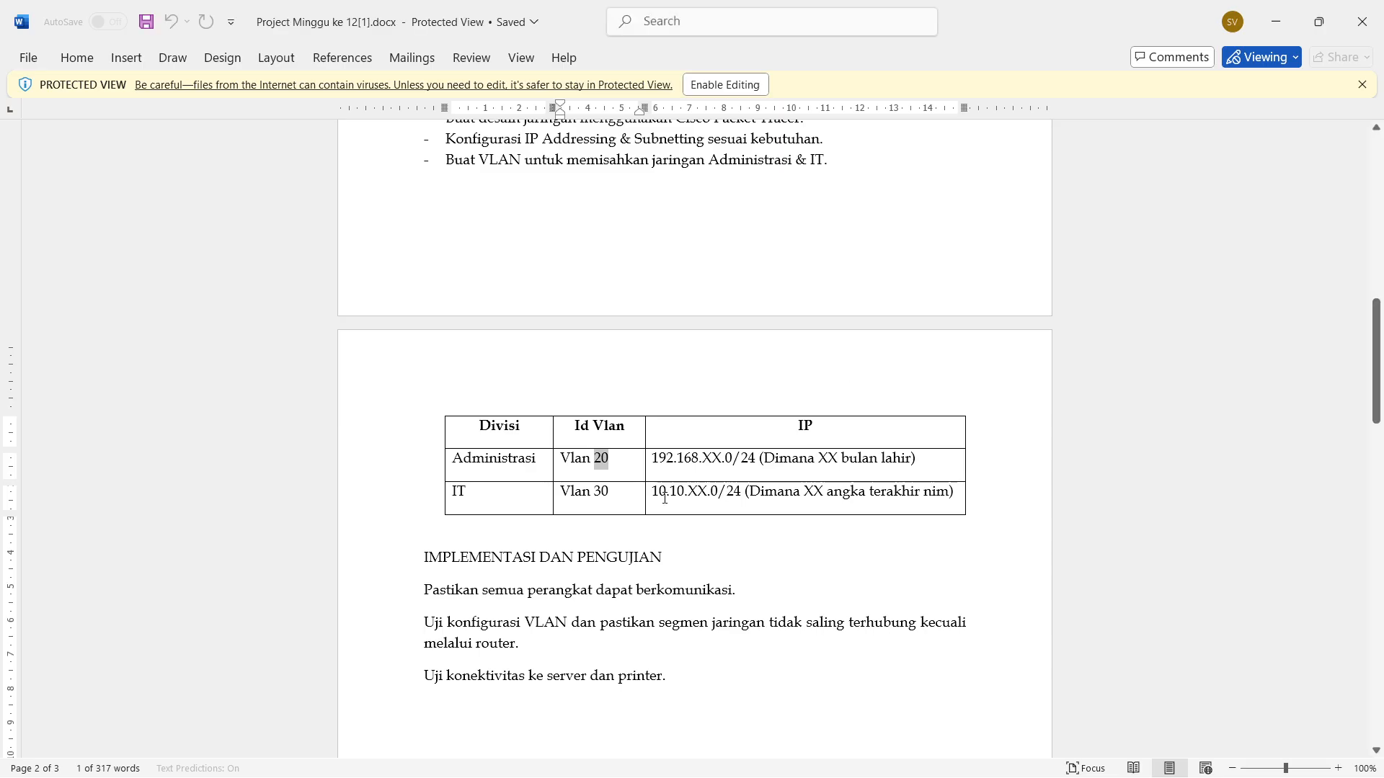
key(alt+Tab)
key(alt+Tab)
key(Tab)
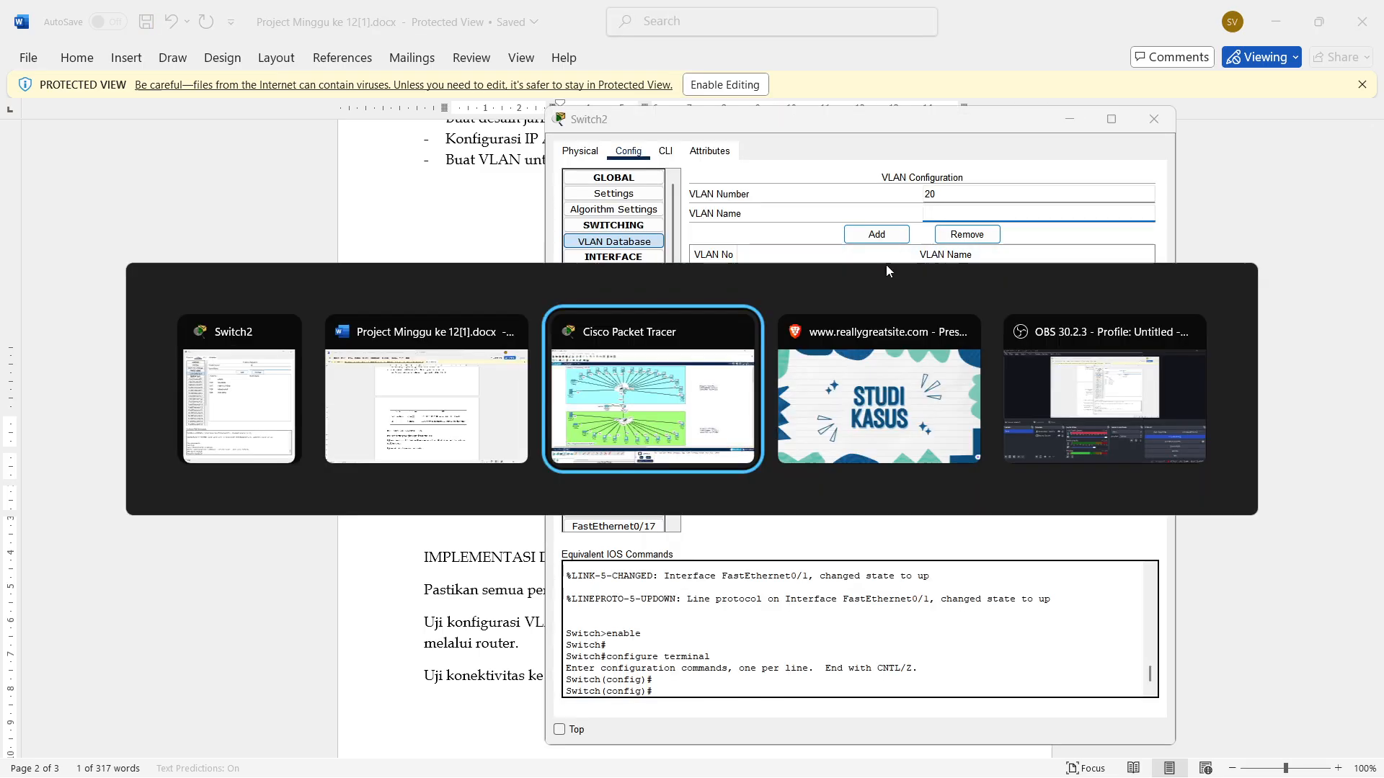
key(alt+Tab)
click(969, 215)
text(Administrasi)
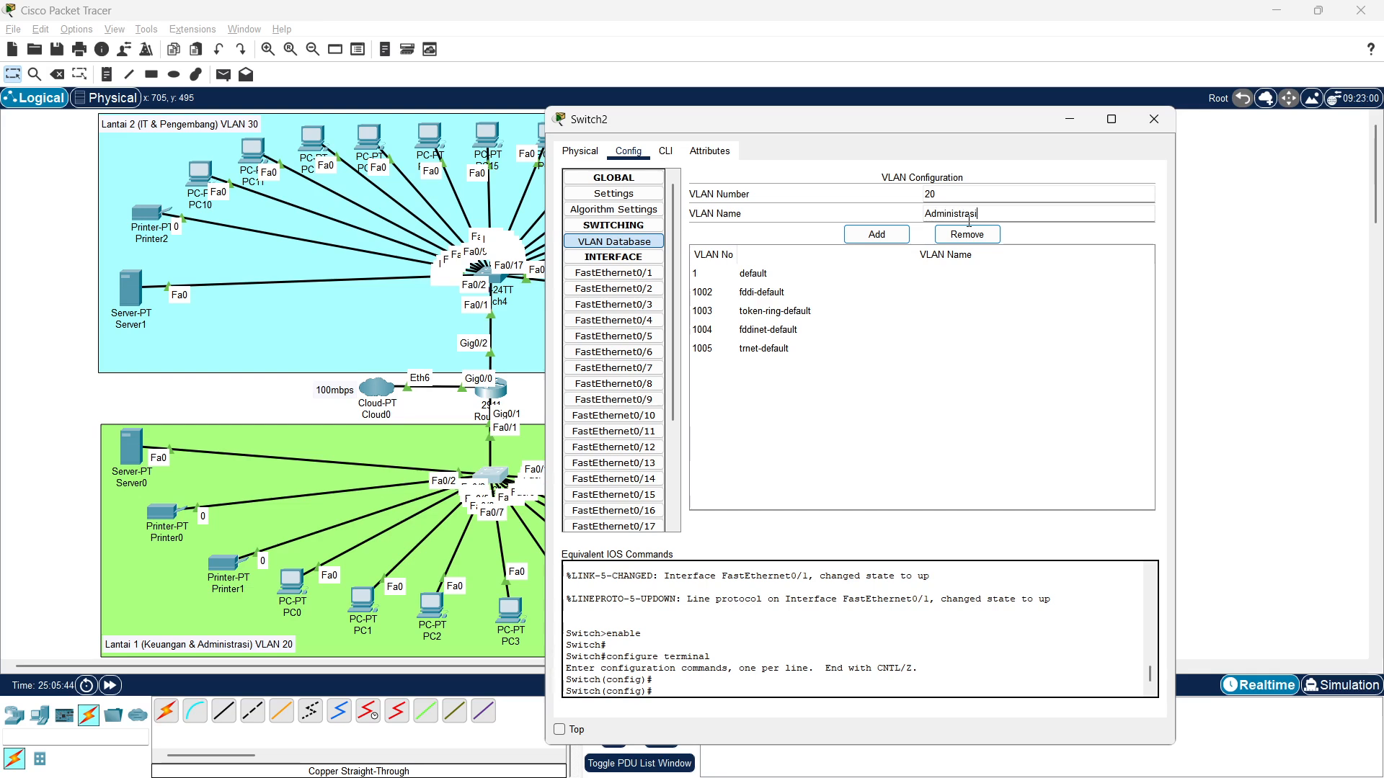
click(863, 236)
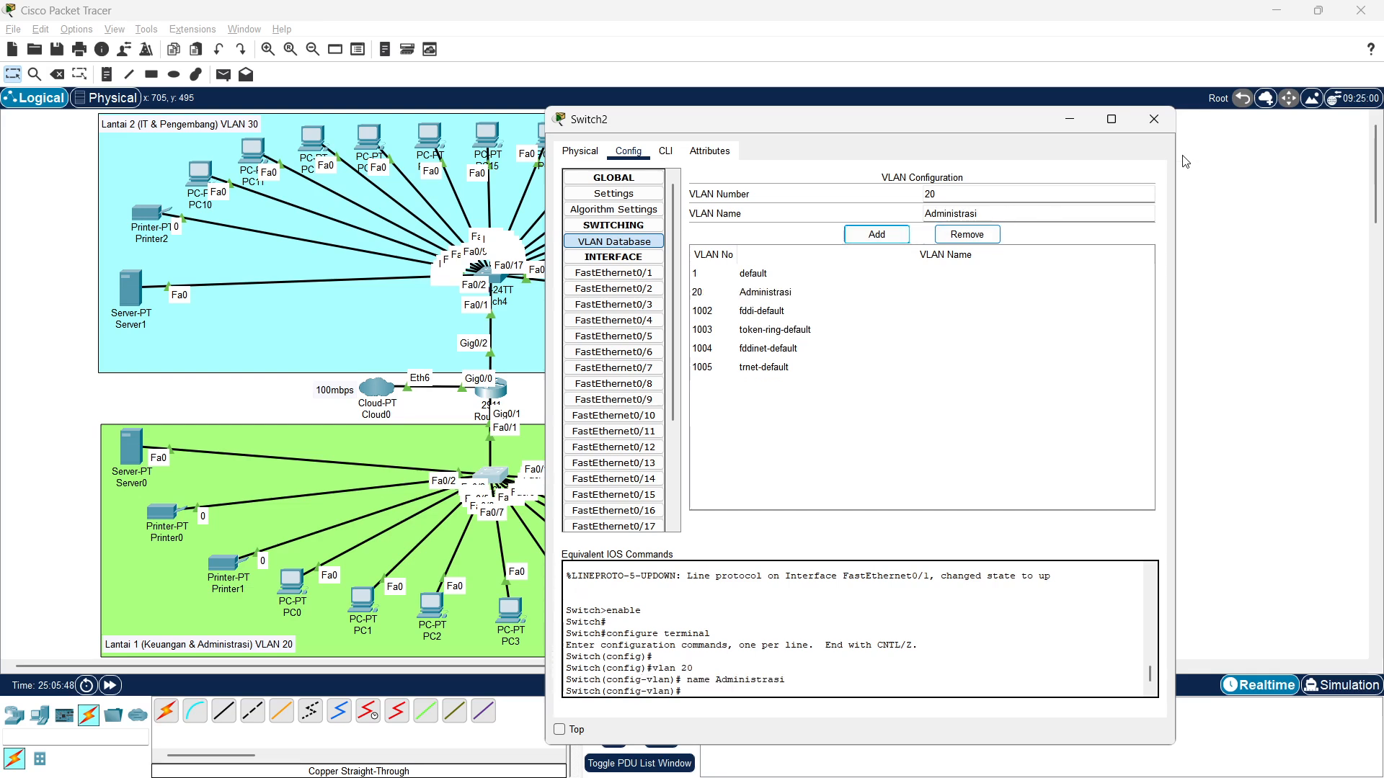
click(1156, 119)
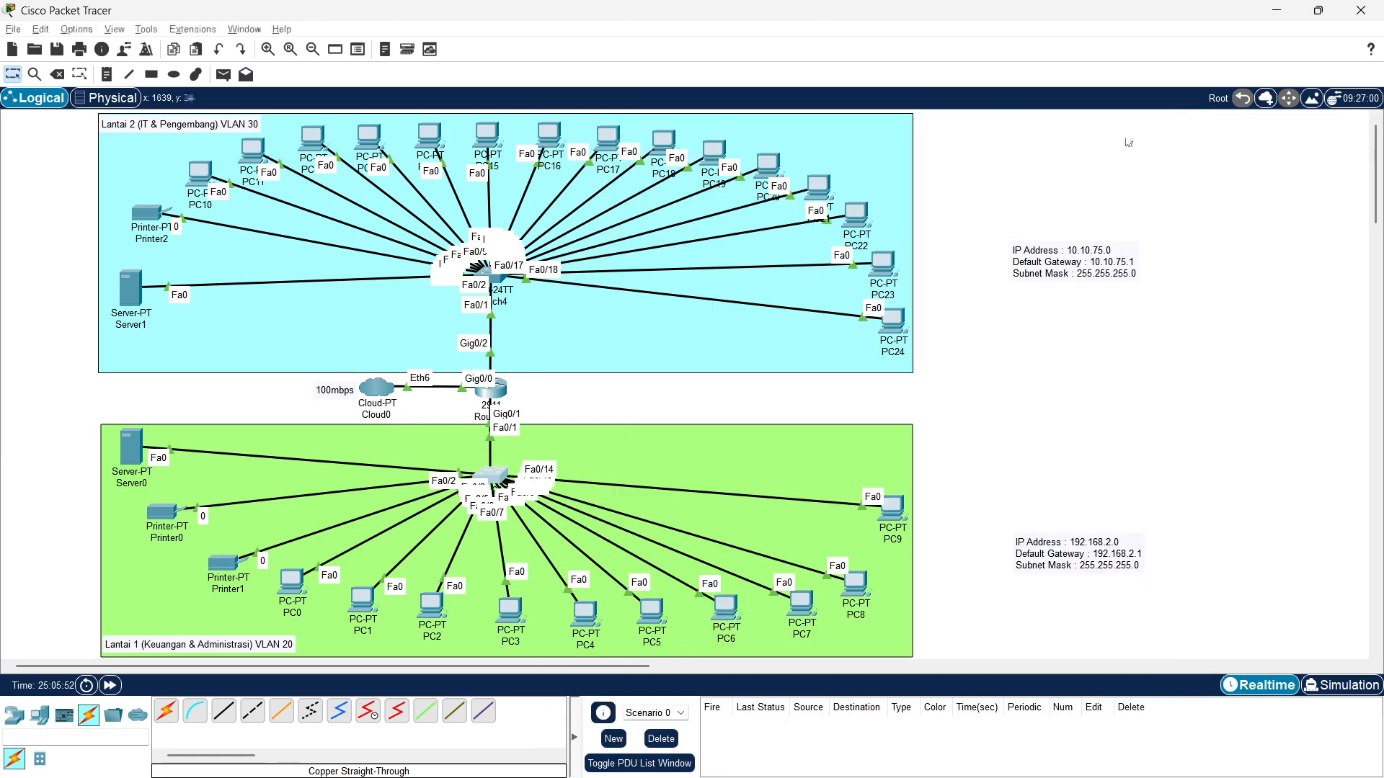
Add VLAN 30 named IT to the VLAN database of Switch4, the floor 2 switch, and close its window
click(494, 281)
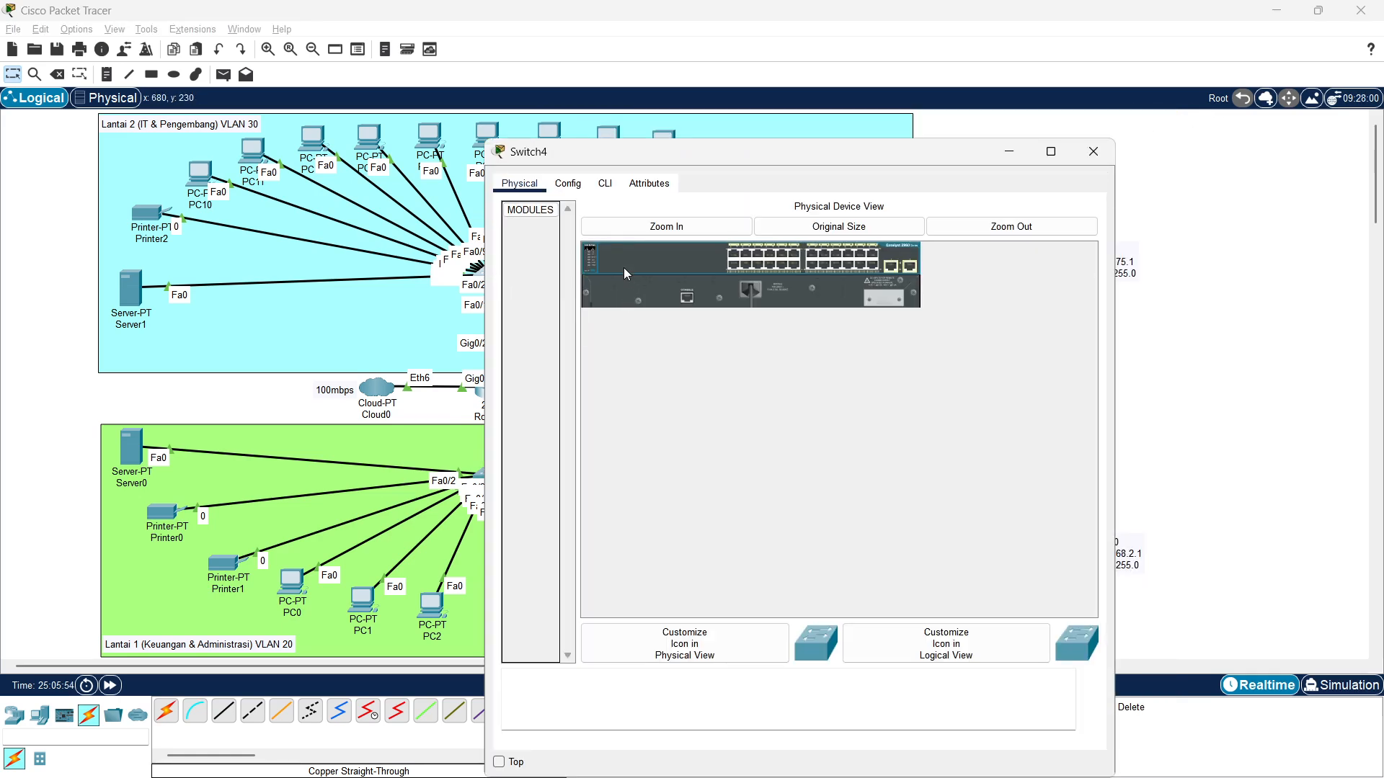
click(577, 190)
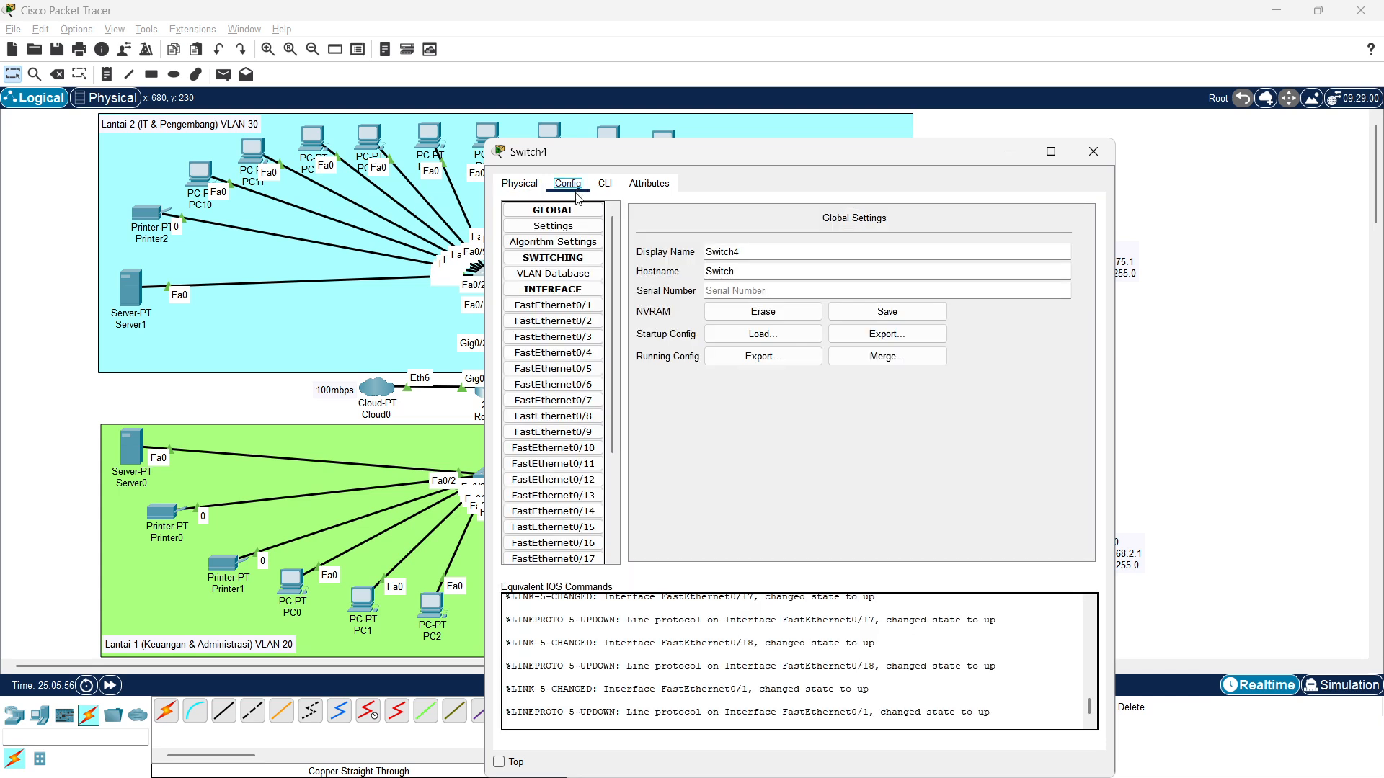
click(581, 274)
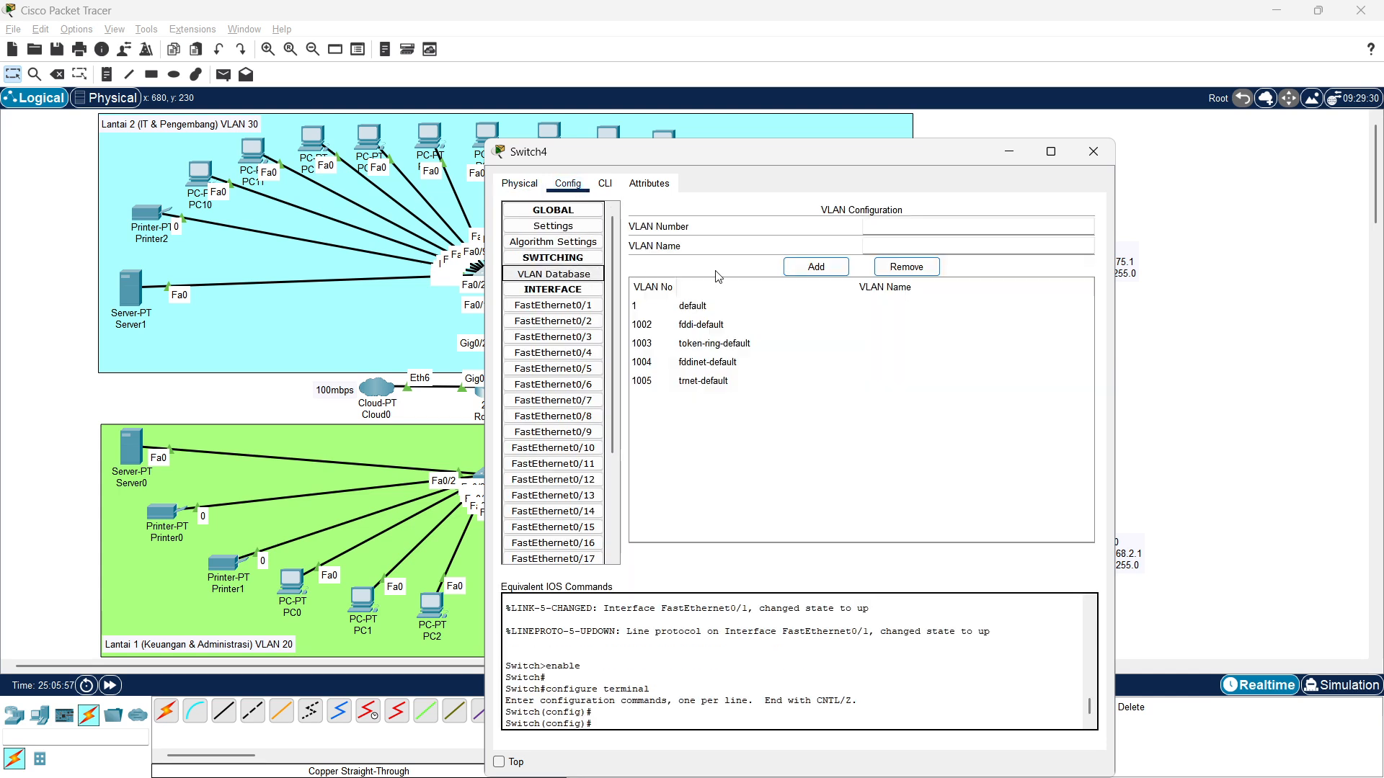
click(889, 227)
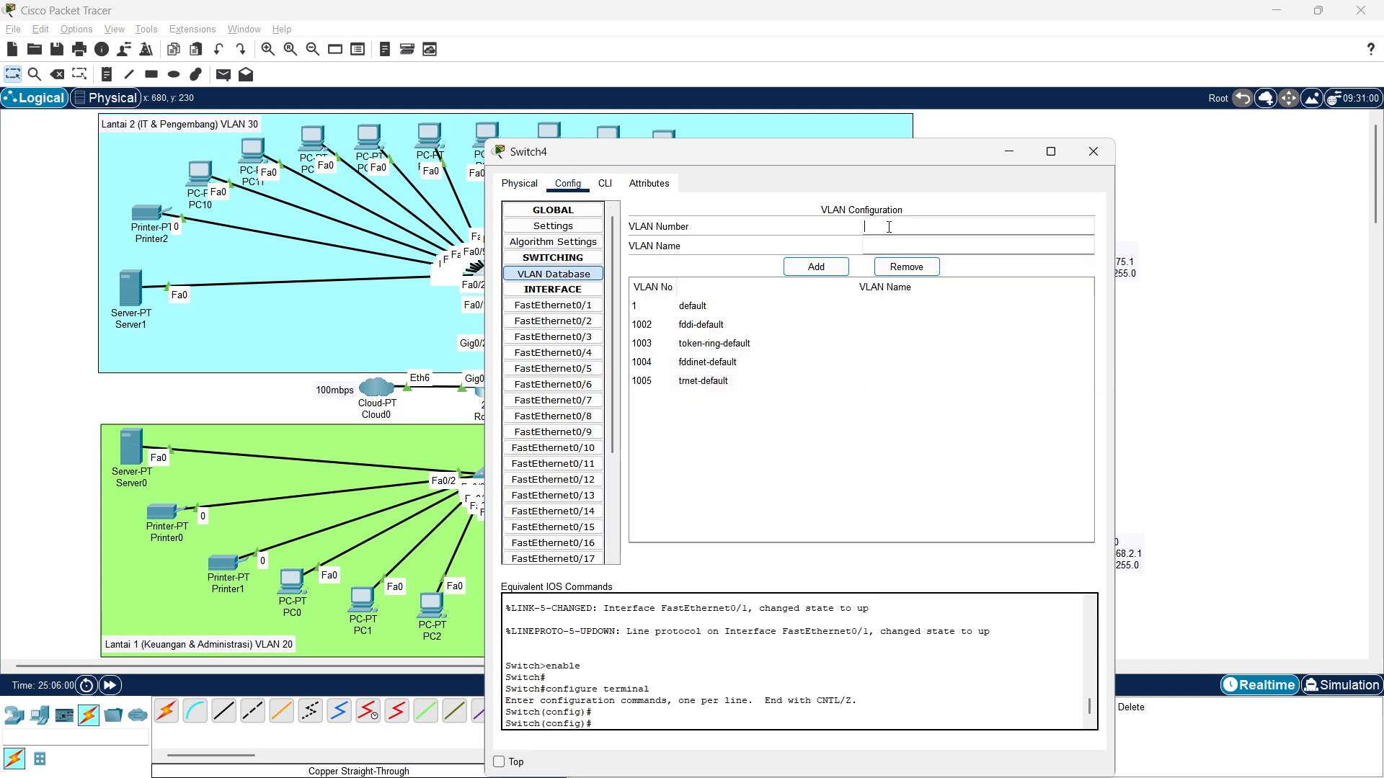
text(30)
key(Tab)
click(819, 275)
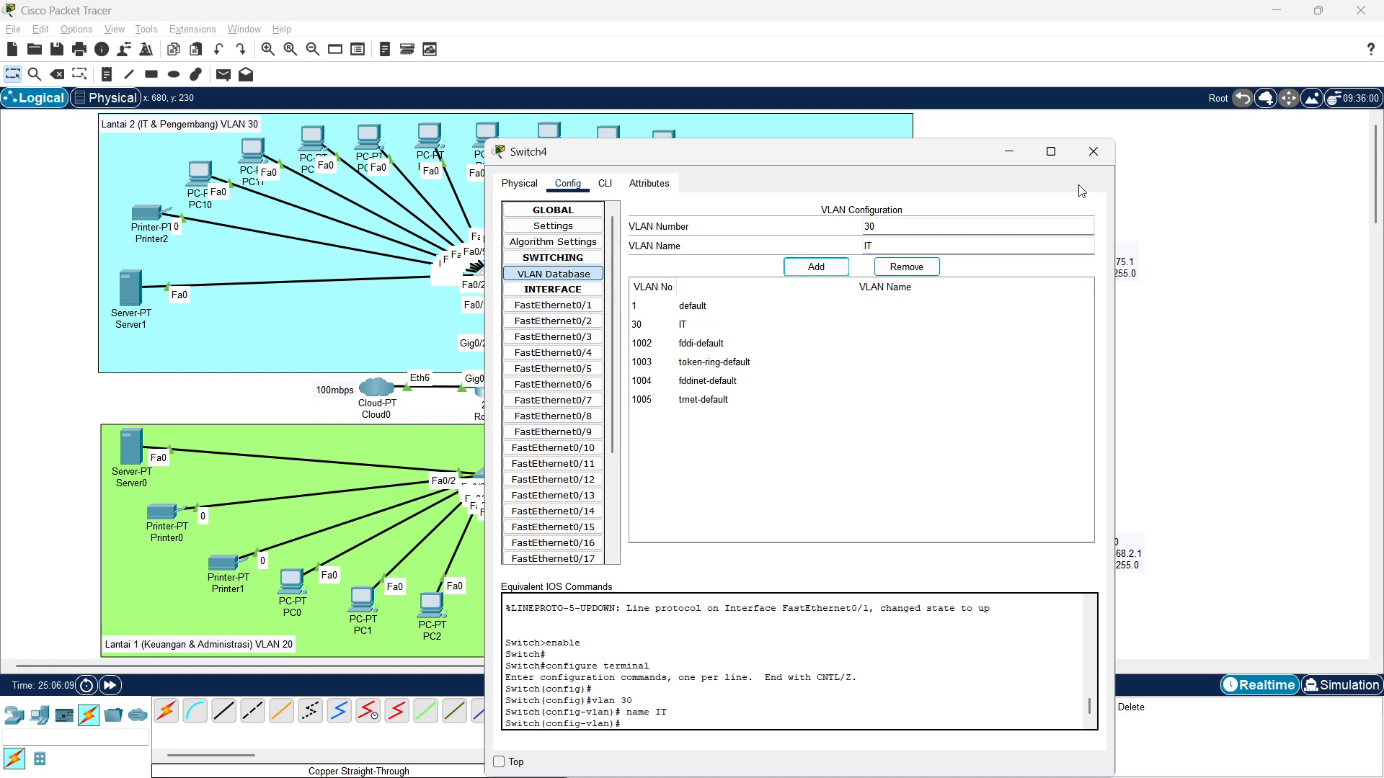
click(1094, 151)
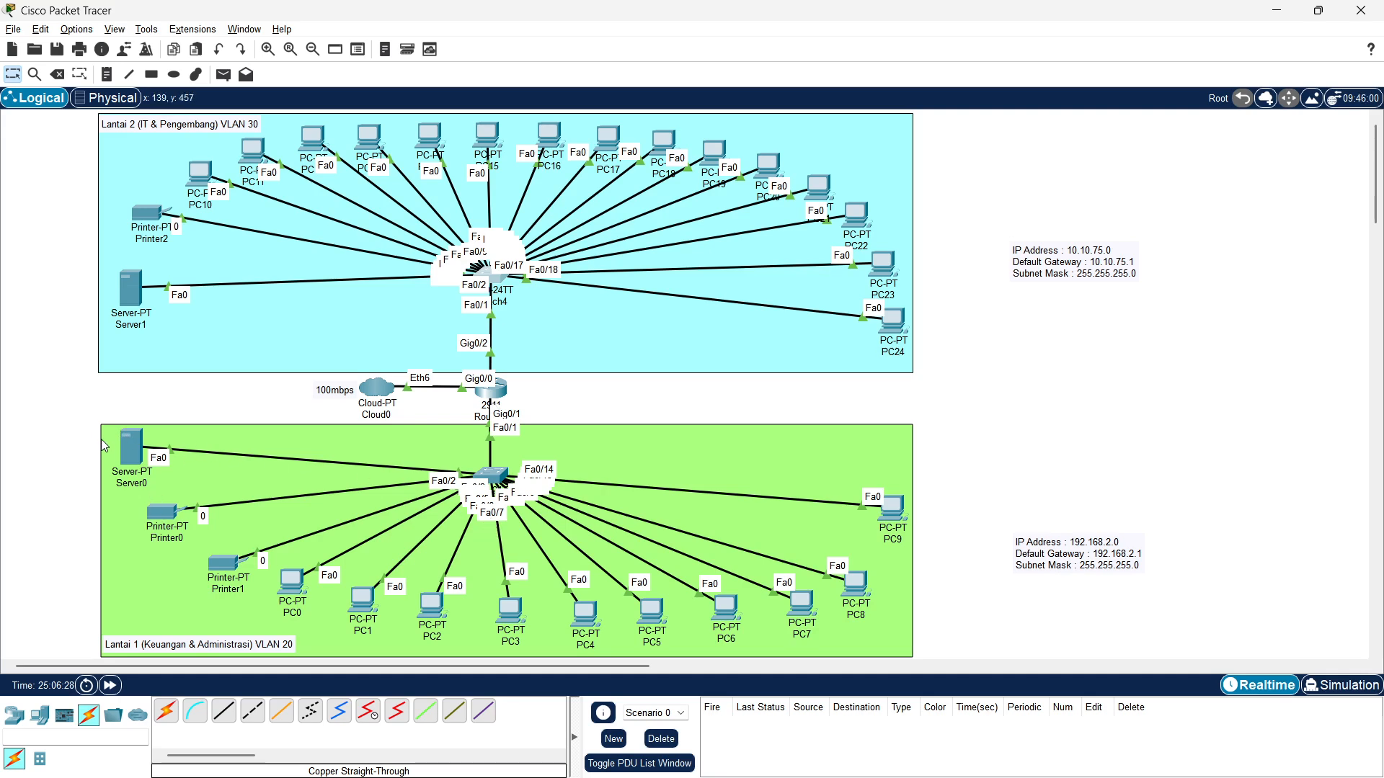
On Switch2, assign access port FastEthernet0/2 to VLAN 20 (Administrasi), leaving FastEthernet0/1 in its default VLAN
click(494, 479)
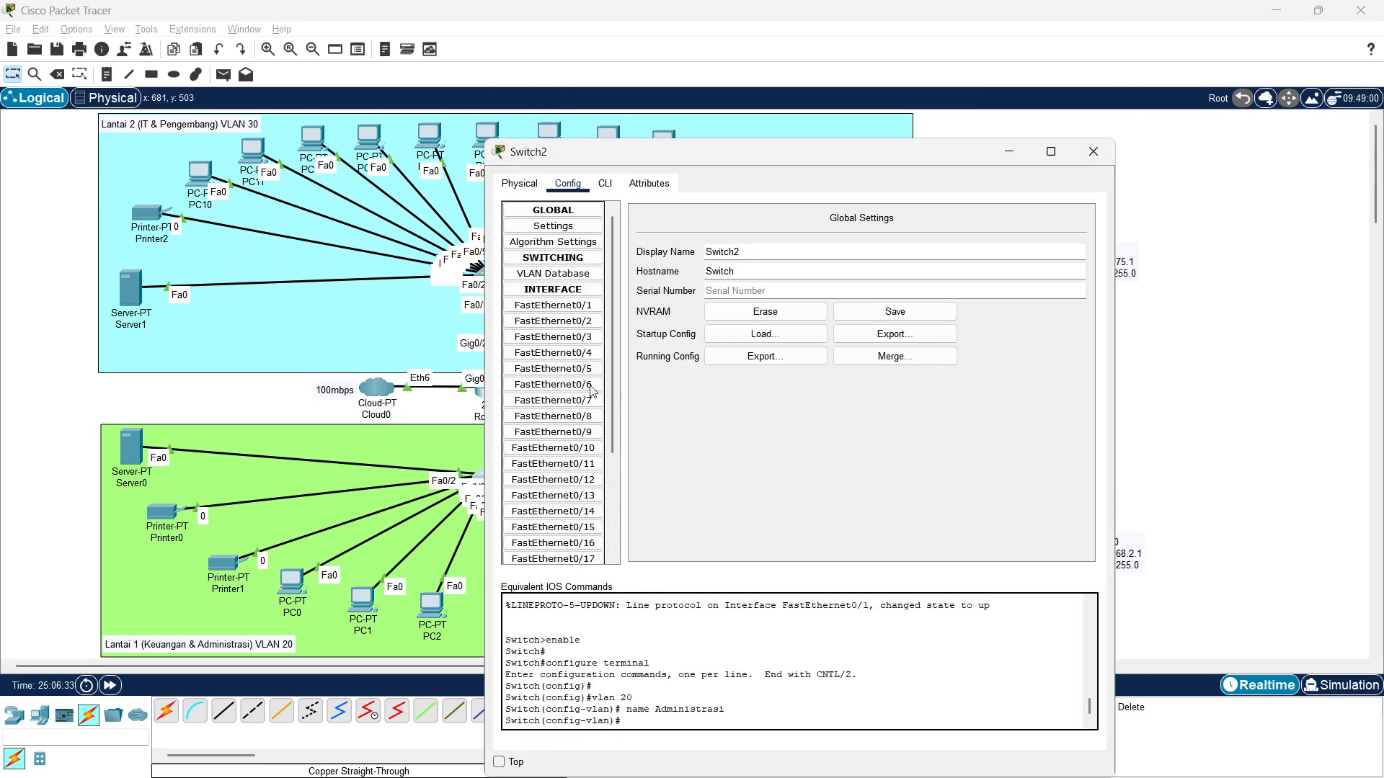
drag(758, 152, 901, 132)
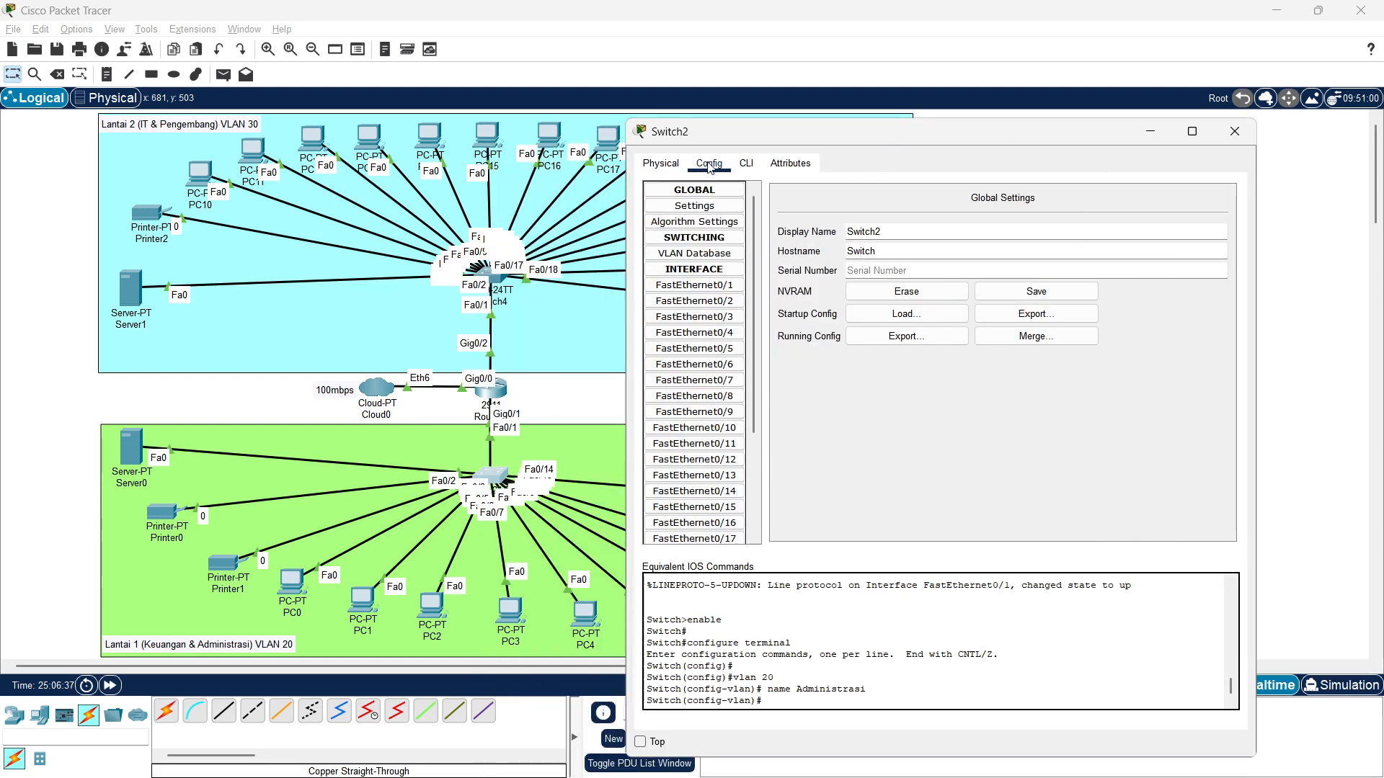
click(719, 302)
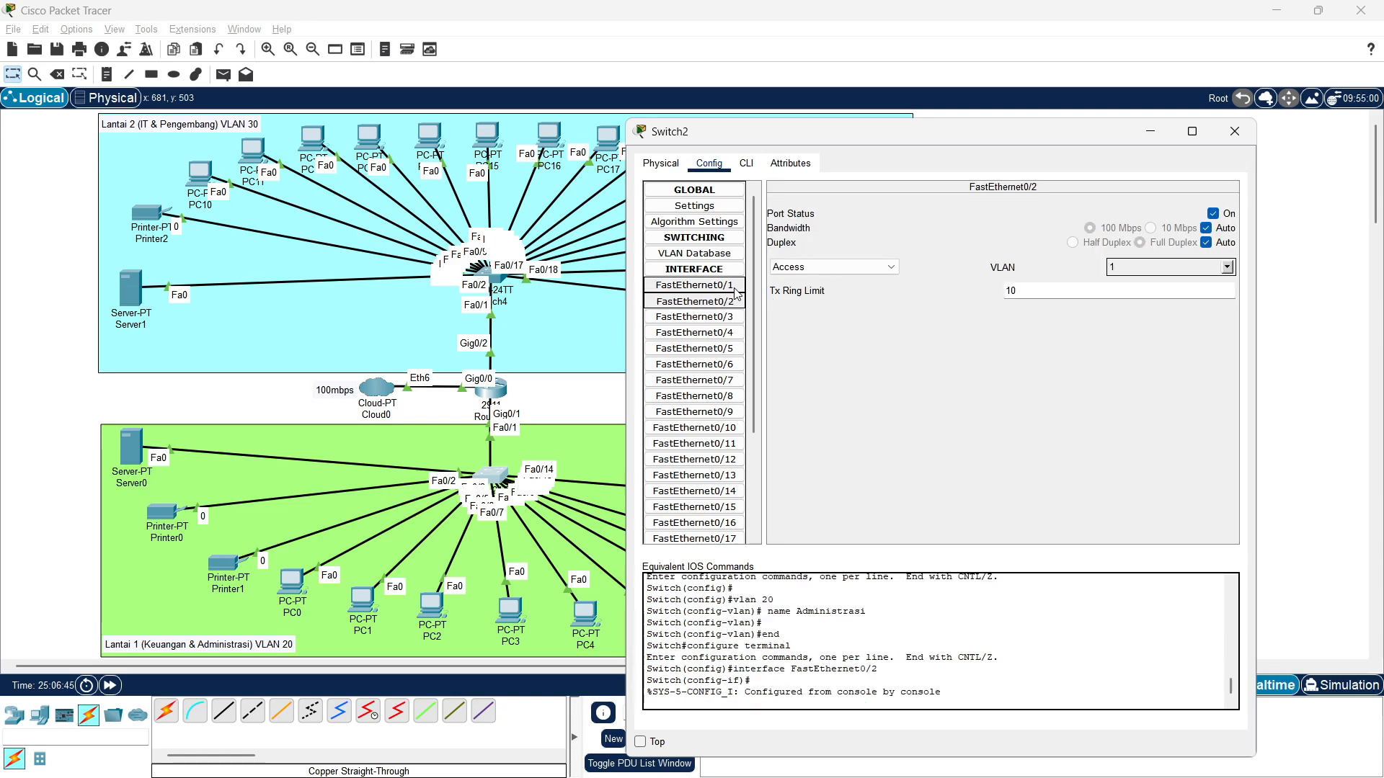
click(735, 287)
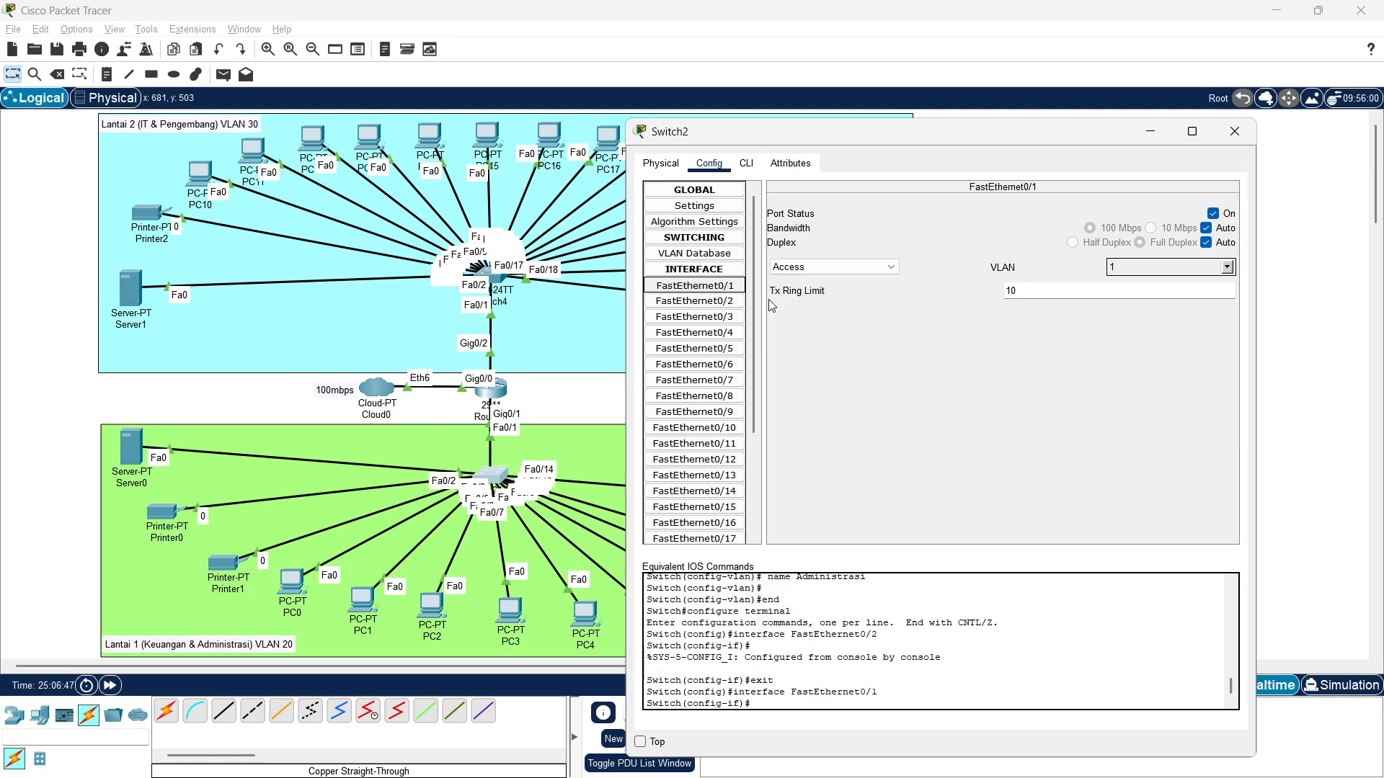
click(725, 301)
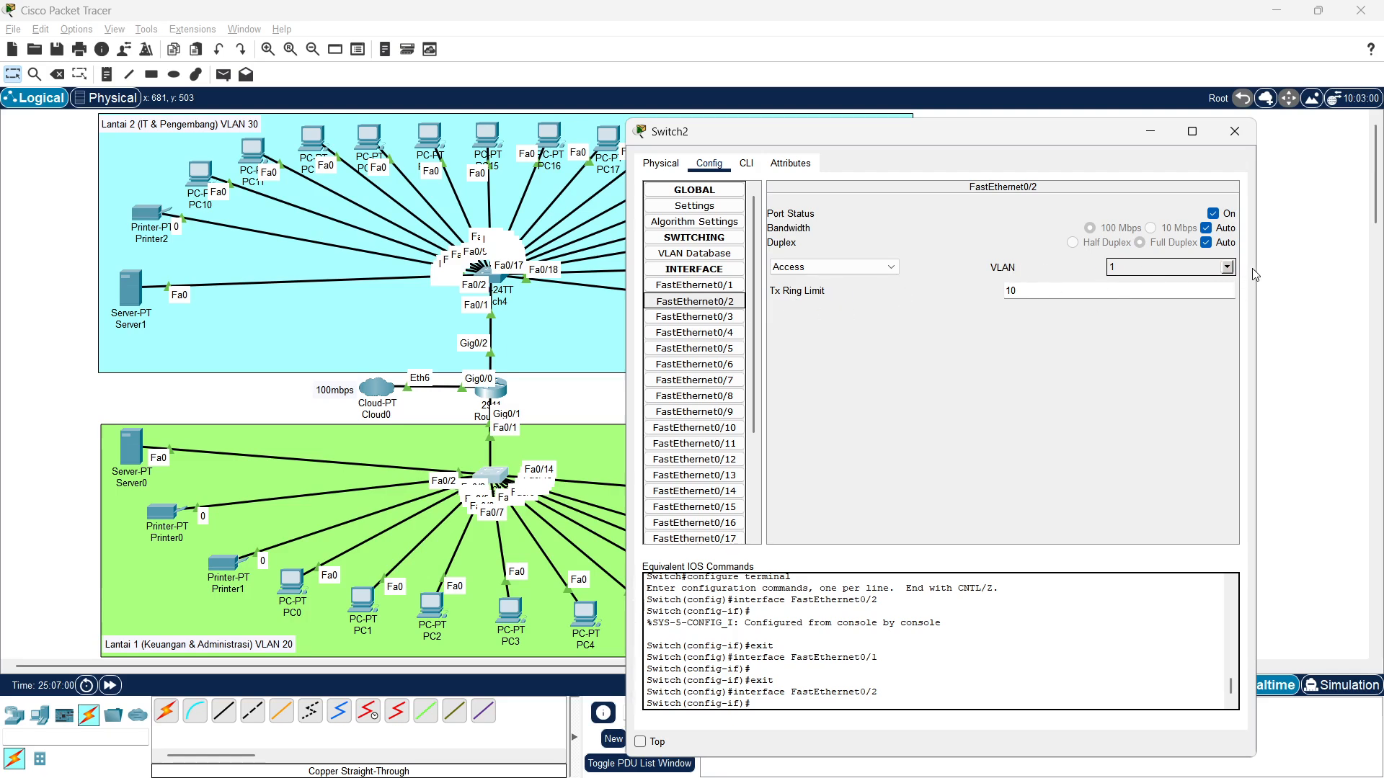
click(1227, 267)
click(1108, 301)
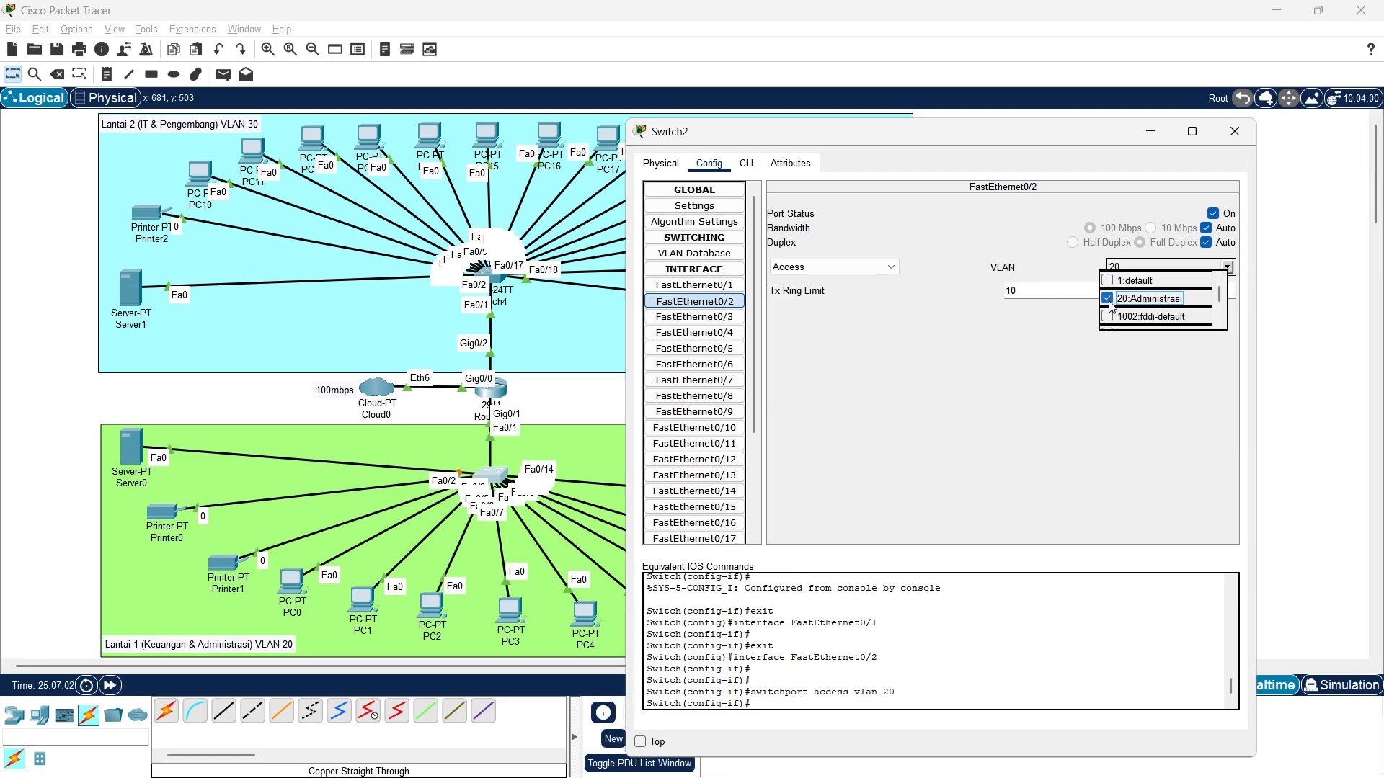
Assign Switch2's access port FastEthernet0/3 to VLAN 20 (Administrasi)
click(707, 320)
click(714, 319)
click(724, 302)
click(720, 318)
On Switch2, assign access ports FastEthernet0/4, FastEthernet0/5 and FastEthernet0/6 to VLAN 20 (Administrasi)
click(709, 333)
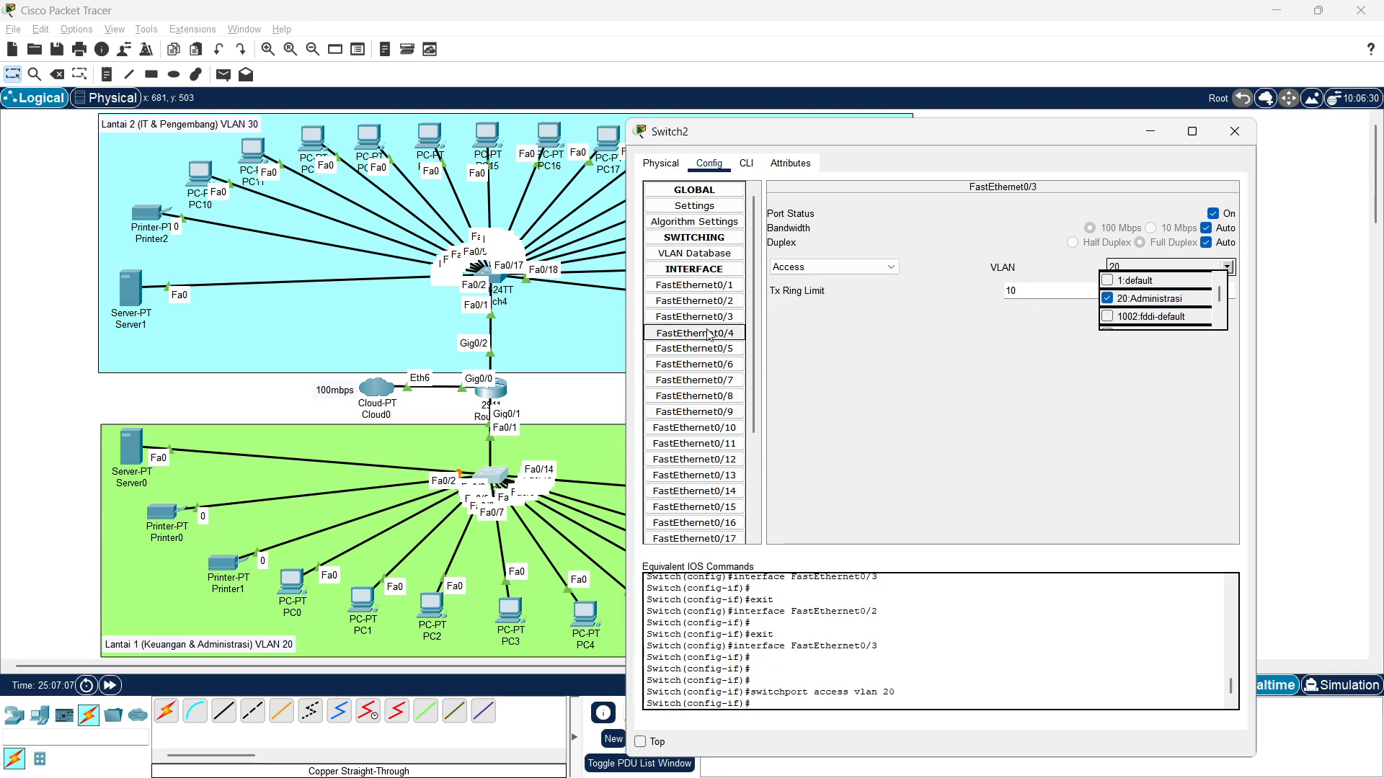
click(1108, 298)
key(Down)
click(1108, 298)
key(Down)
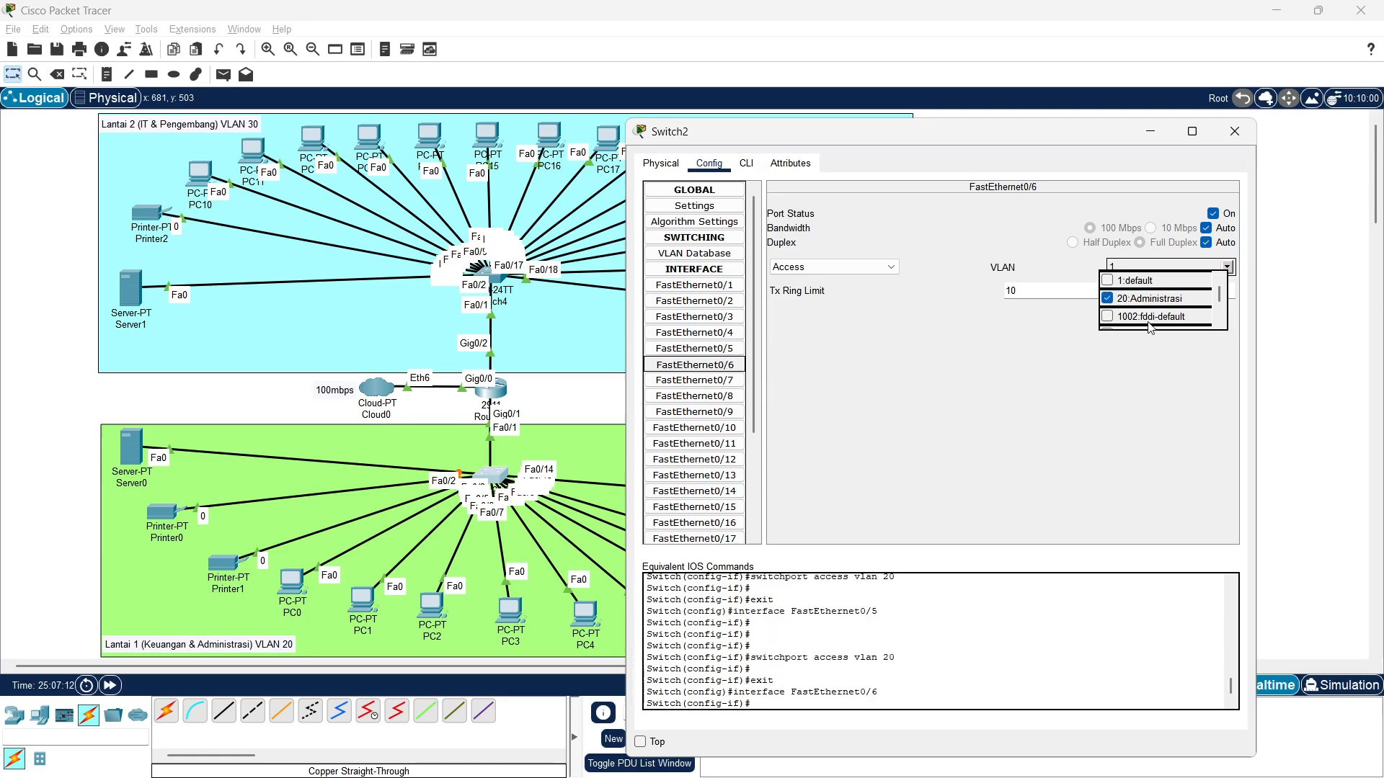
click(1123, 300)
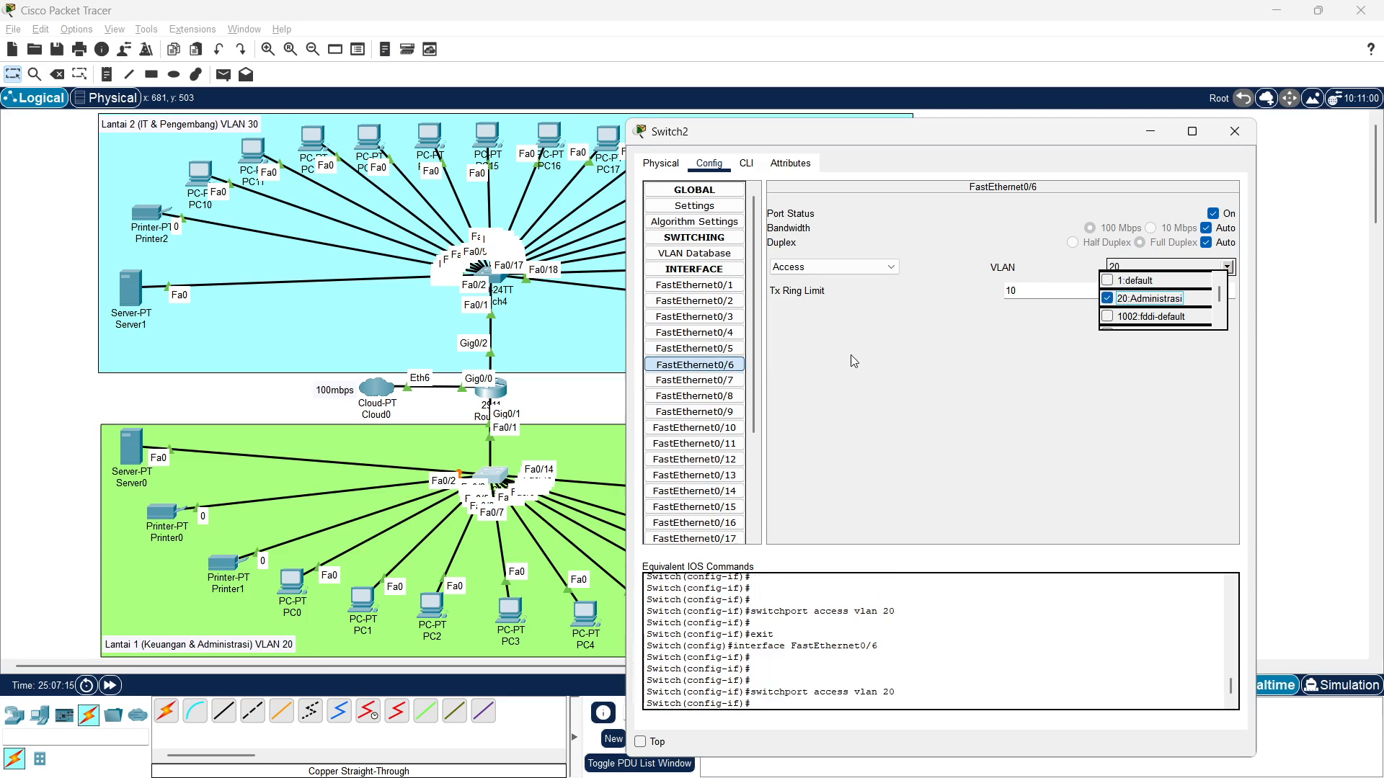
Assign Switch2's access ports FastEthernet0/7, FastEthernet0/8 and FastEthernet0/9 to VLAN 20 (Administrasi)
key(Down)
click(1111, 301)
key(Down)
click(1119, 301)
key(Down)
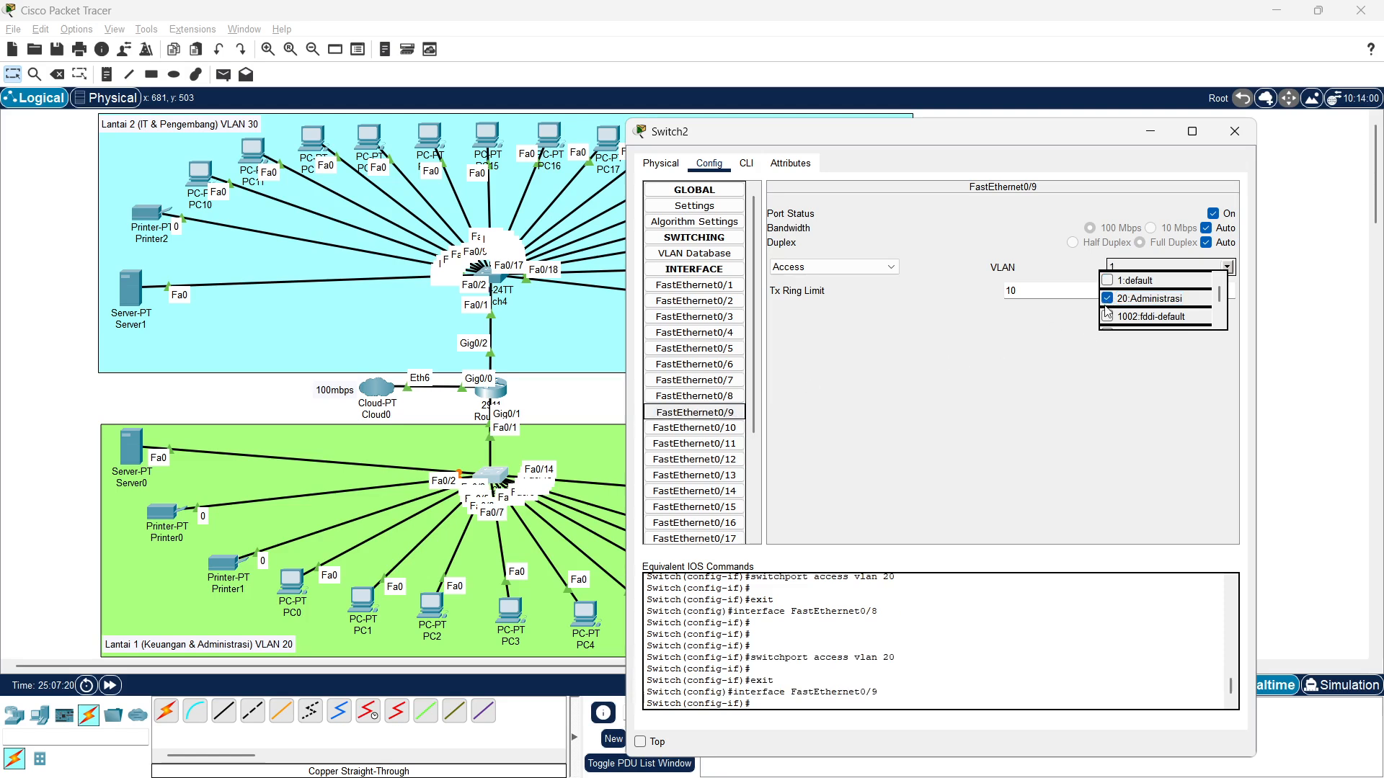
click(1109, 299)
Put Switch2's access ports FastEthernet0/10, FastEthernet0/11 and FastEthernet0/12 in VLAN 20 (Administrasi)
click(703, 429)
click(1108, 299)
click(728, 444)
click(1108, 299)
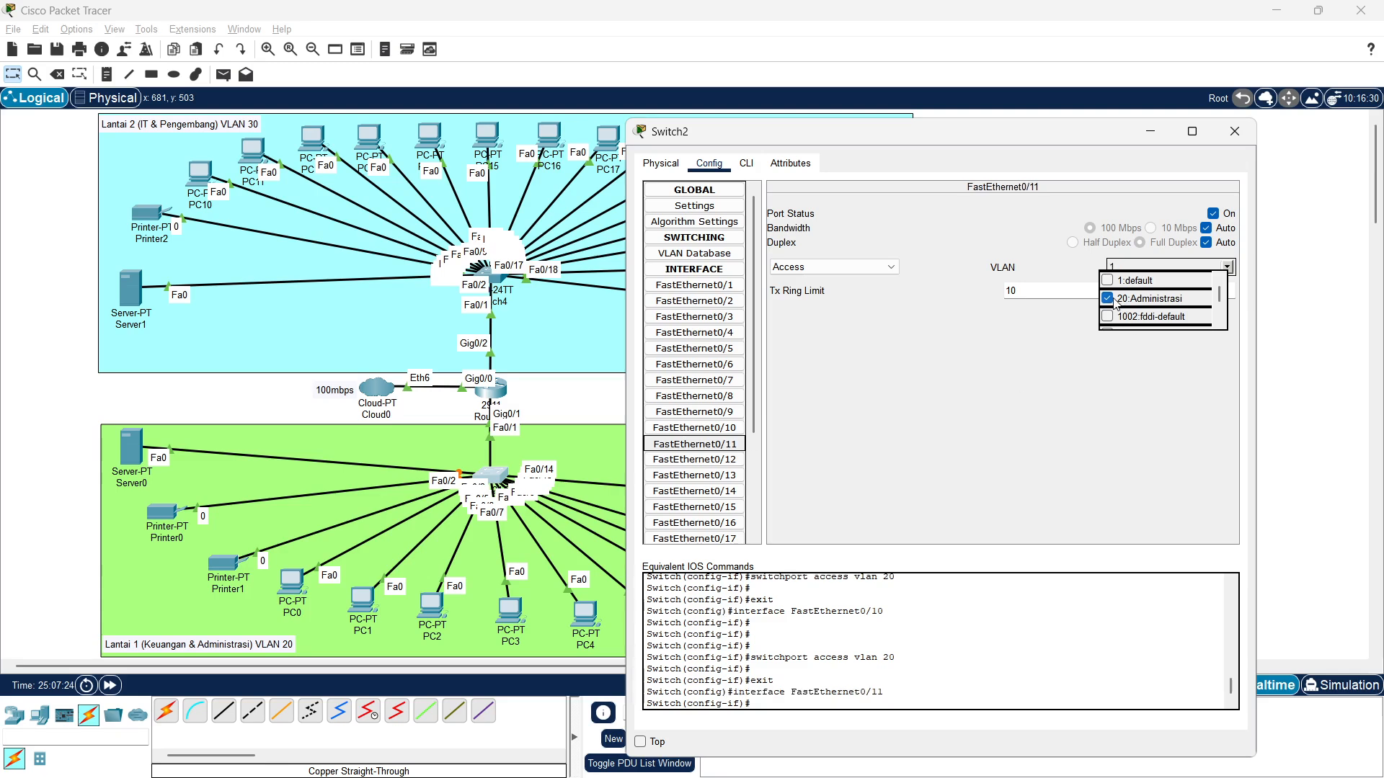
click(723, 462)
click(1108, 298)
Assign Switch2's access ports FastEthernet0/13 and FastEthernet0/14 to VLAN 20 (Administrasi) and close the switch window
click(696, 476)
click(1108, 298)
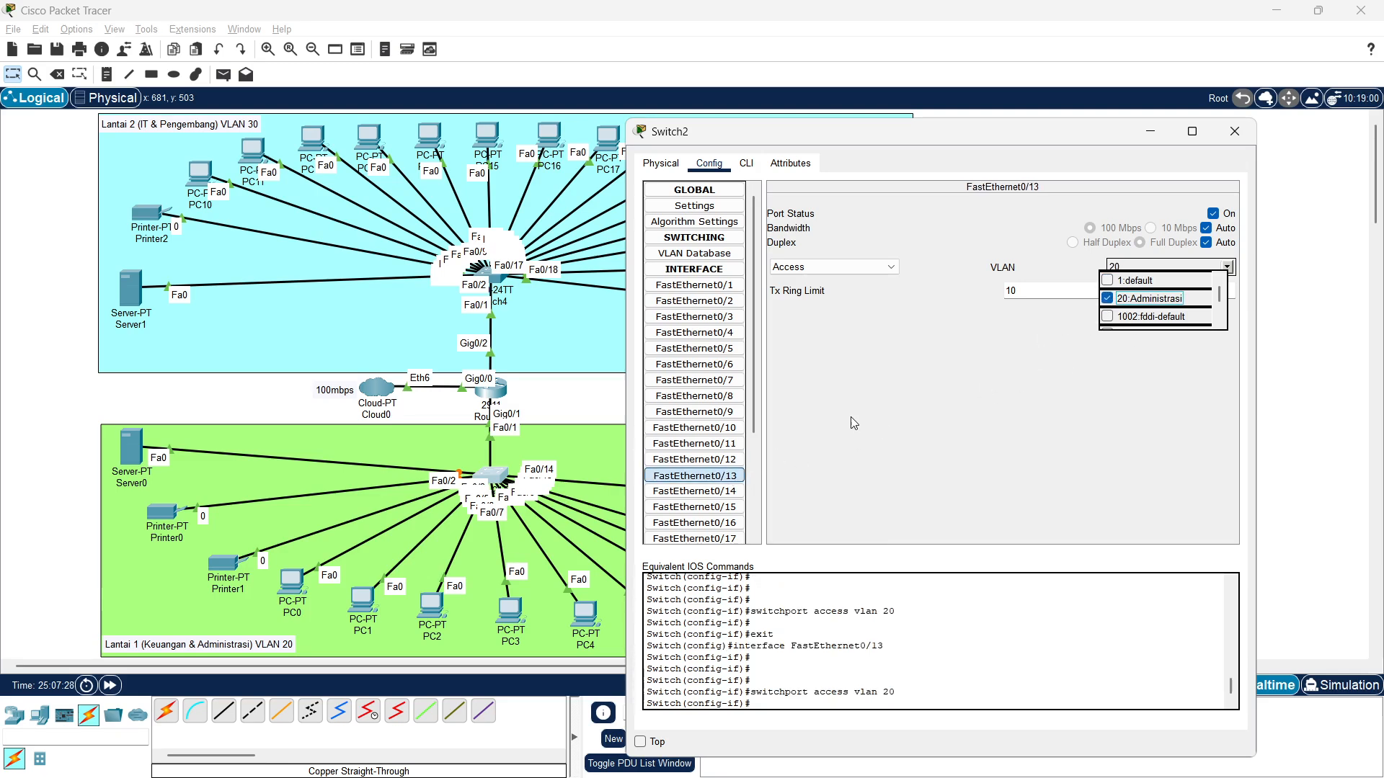
click(696, 491)
click(1108, 298)
drag(907, 140, 932, 151)
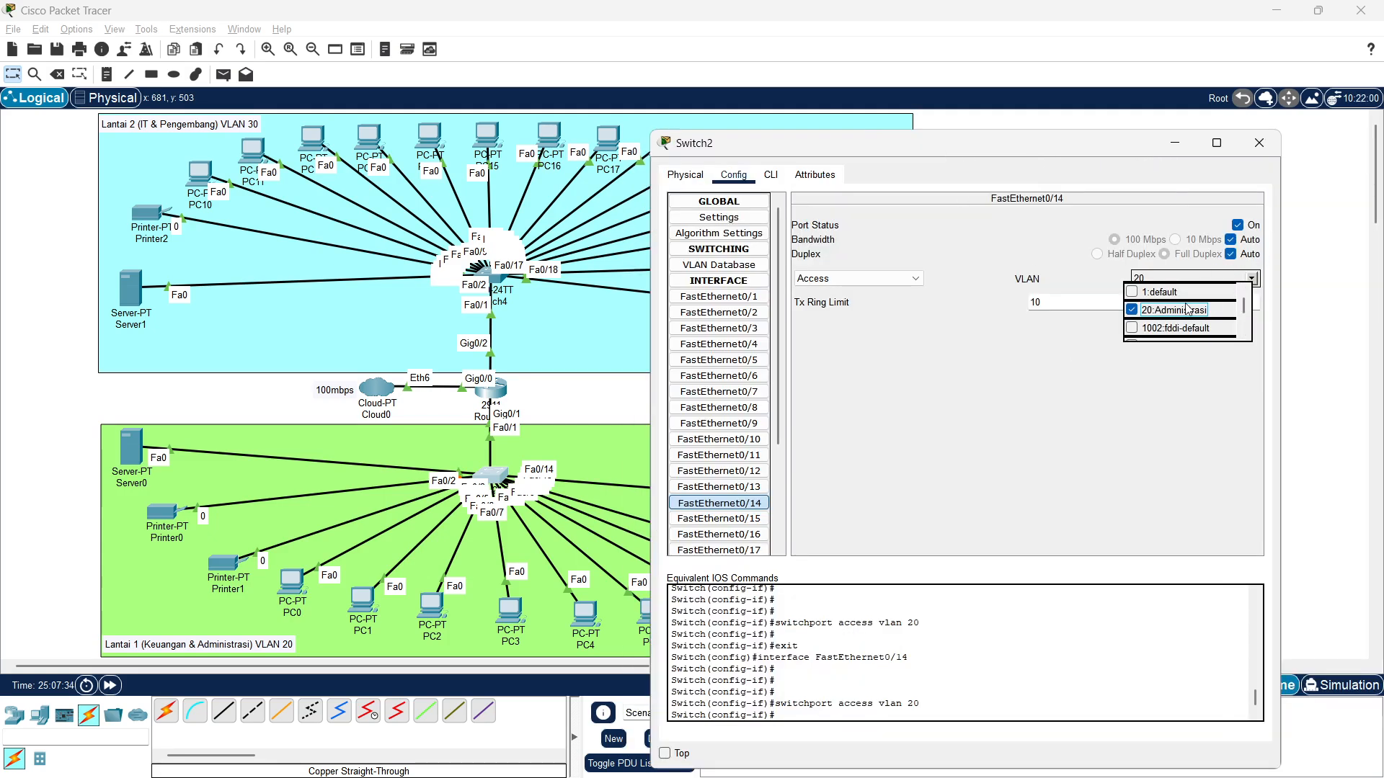
click(950, 336)
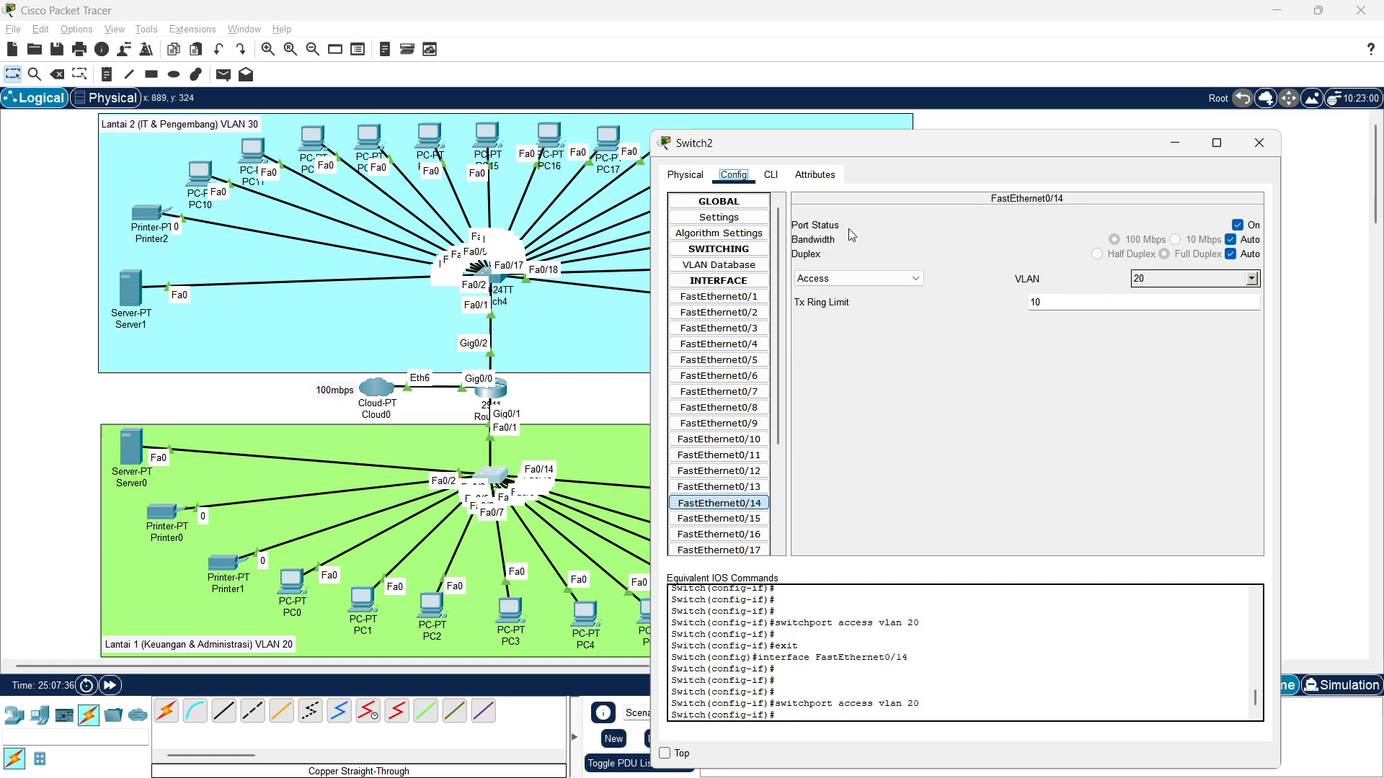
click(1260, 143)
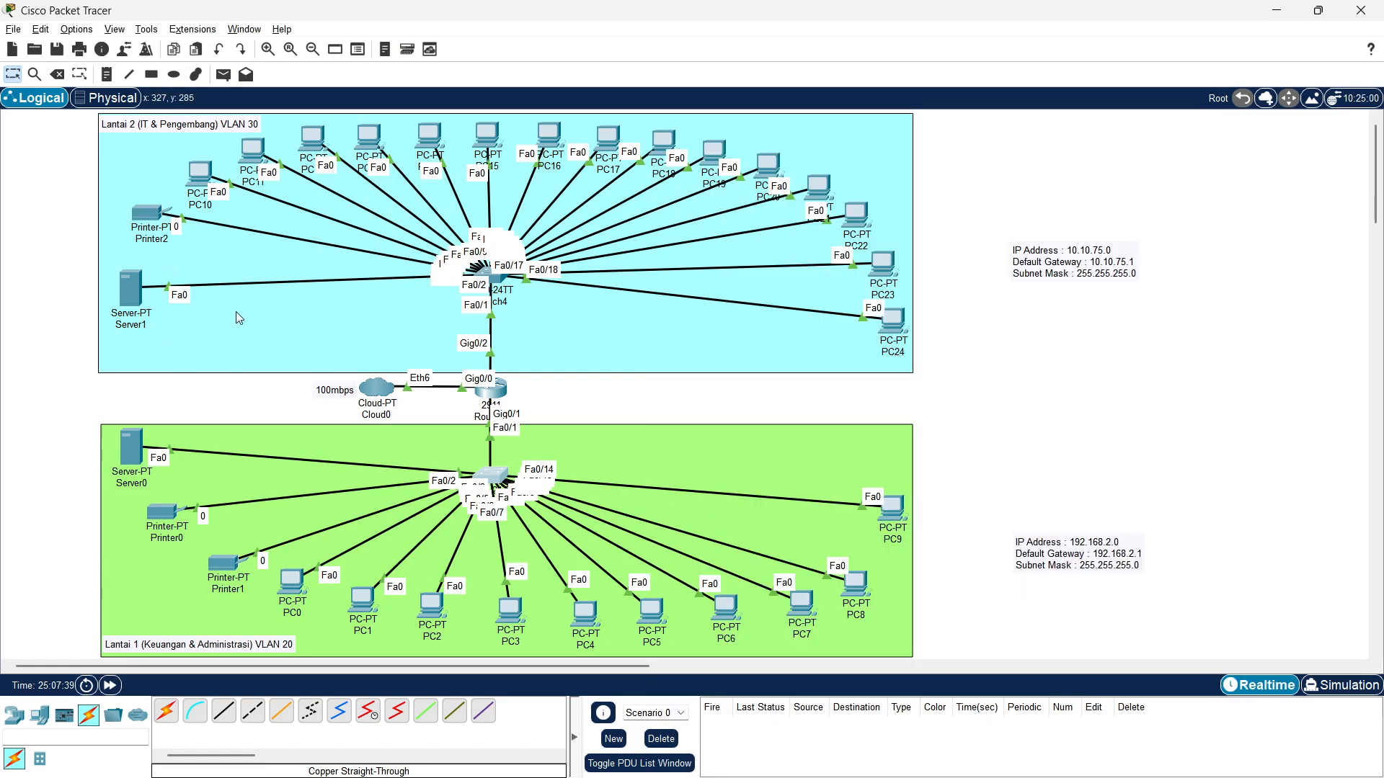
On Switch4, the floor 2 switch, assign access port FastEthernet0/2 to VLAN 30 (IT), leaving FastEthernet0/1 in its default VLAN
click(500, 287)
drag(714, 151, 820, 128)
click(662, 281)
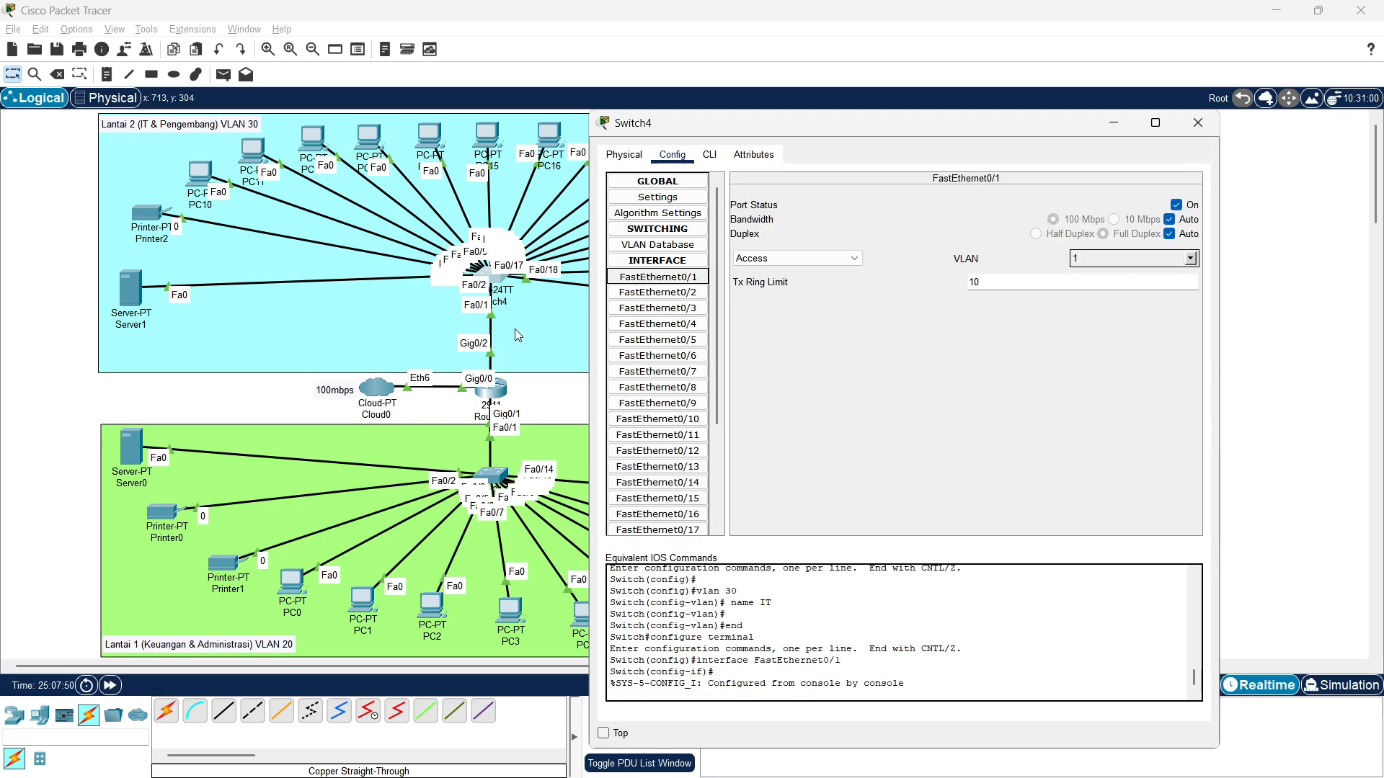
click(670, 289)
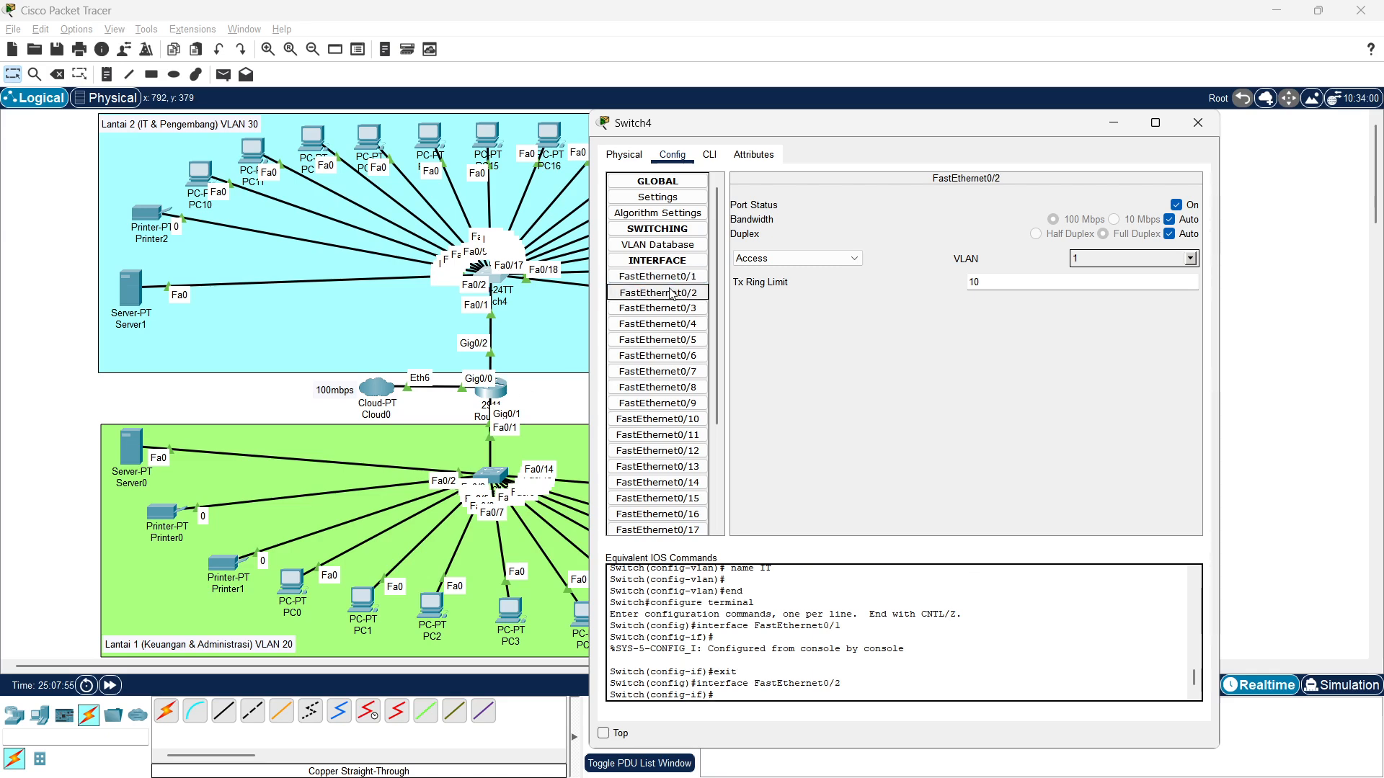
click(1191, 259)
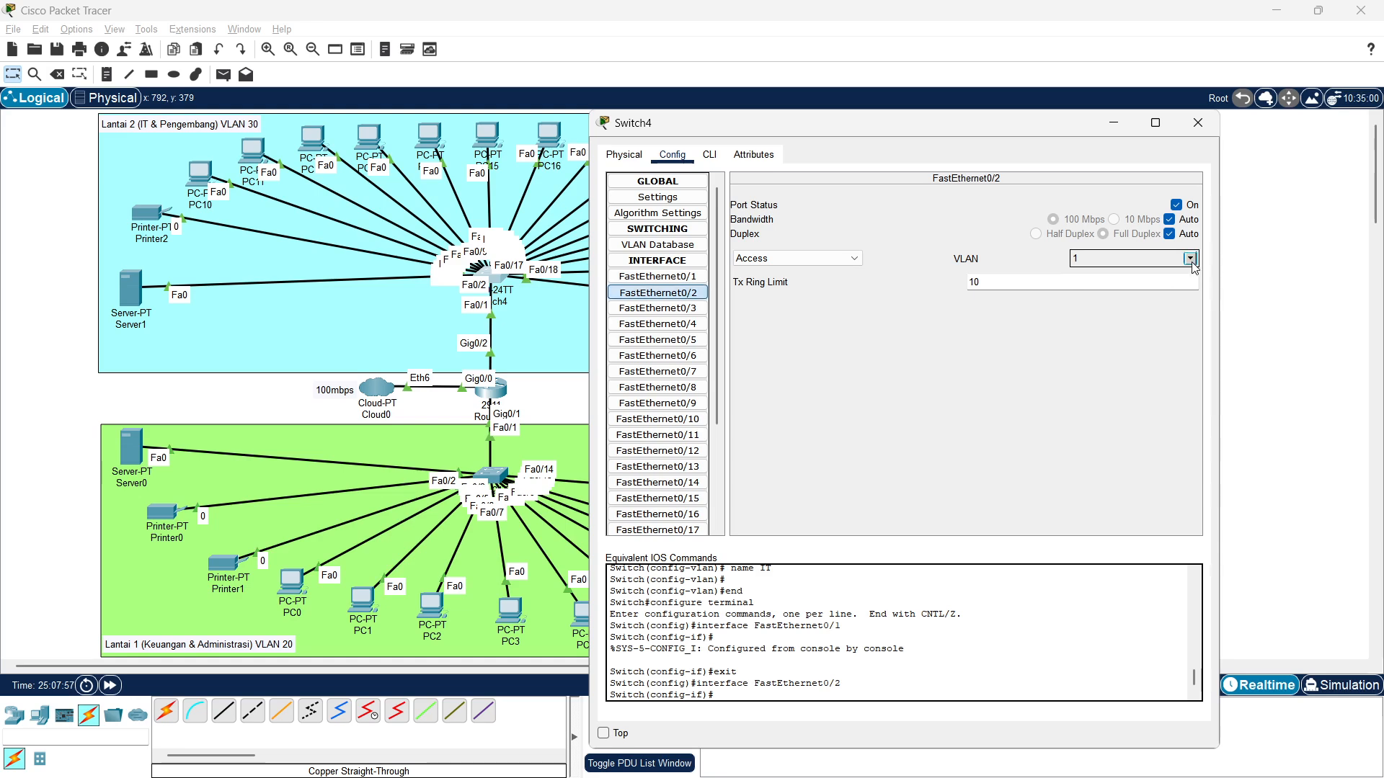
click(1079, 292)
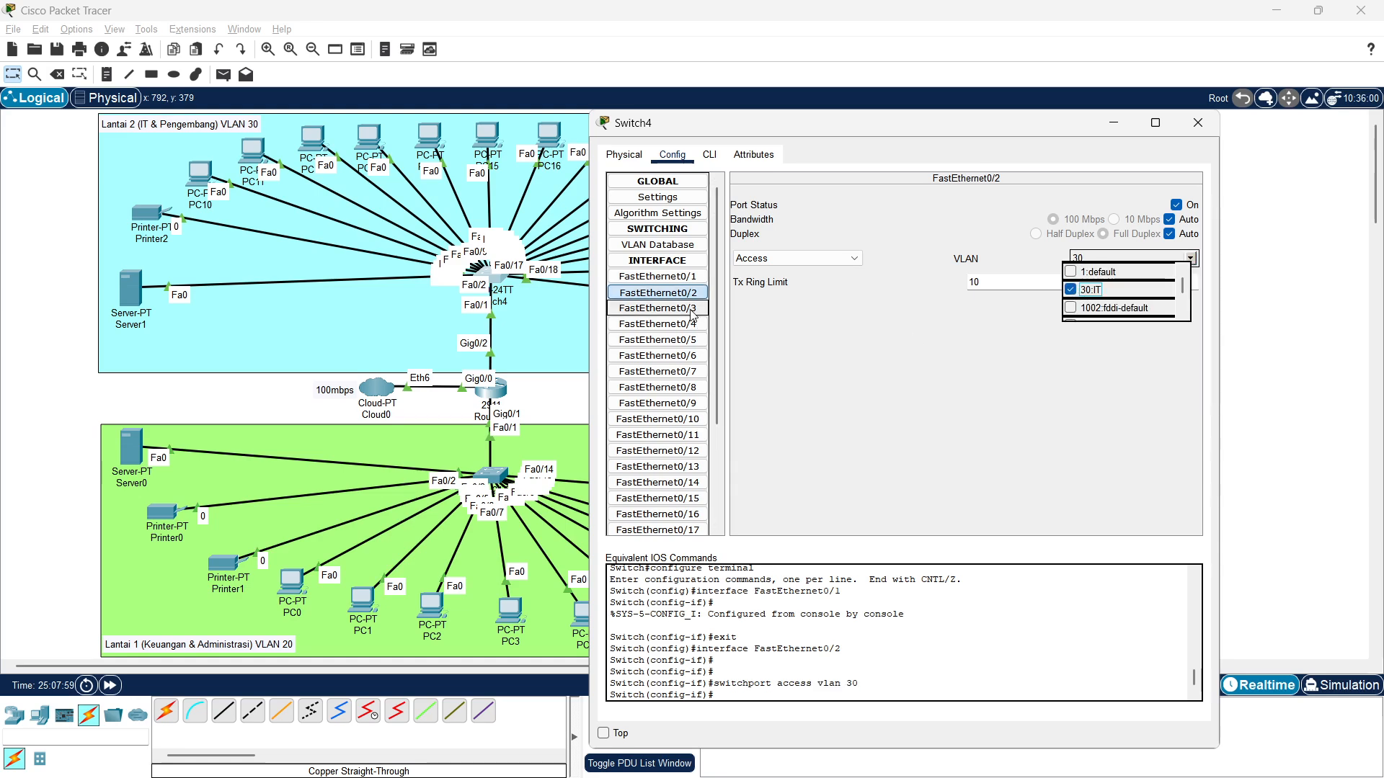
Assign Switch4's access ports FastEthernet0/3, FastEthernet0/4 and FastEthernet0/5 to VLAN 30 (IT)
click(1066, 290)
click(692, 324)
click(1070, 290)
click(685, 339)
click(1070, 289)
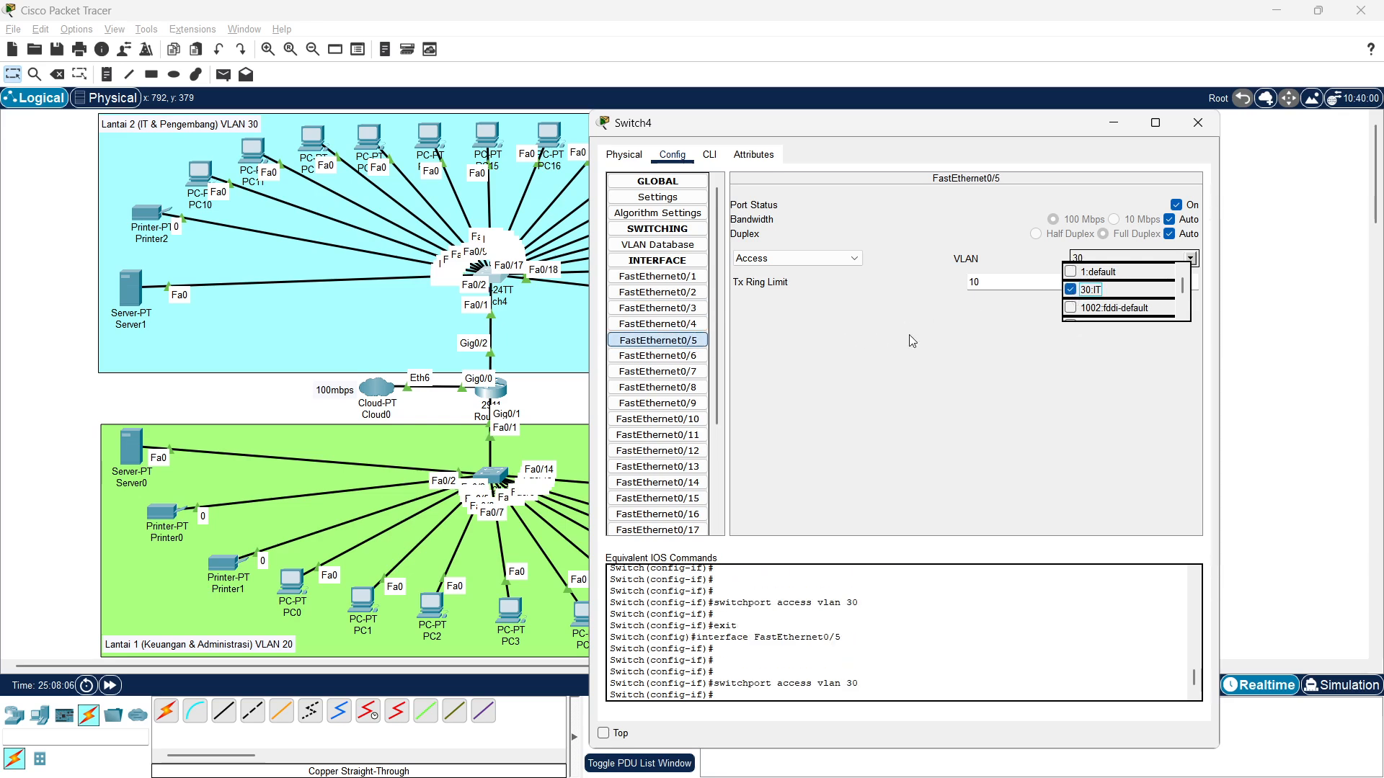
Assign Switch4's access ports FastEthernet0/6, FastEthernet0/7 and FastEthernet0/8 to VLAN 30 (IT)
click(657, 356)
click(1070, 290)
click(658, 371)
click(1070, 290)
click(658, 387)
click(1070, 290)
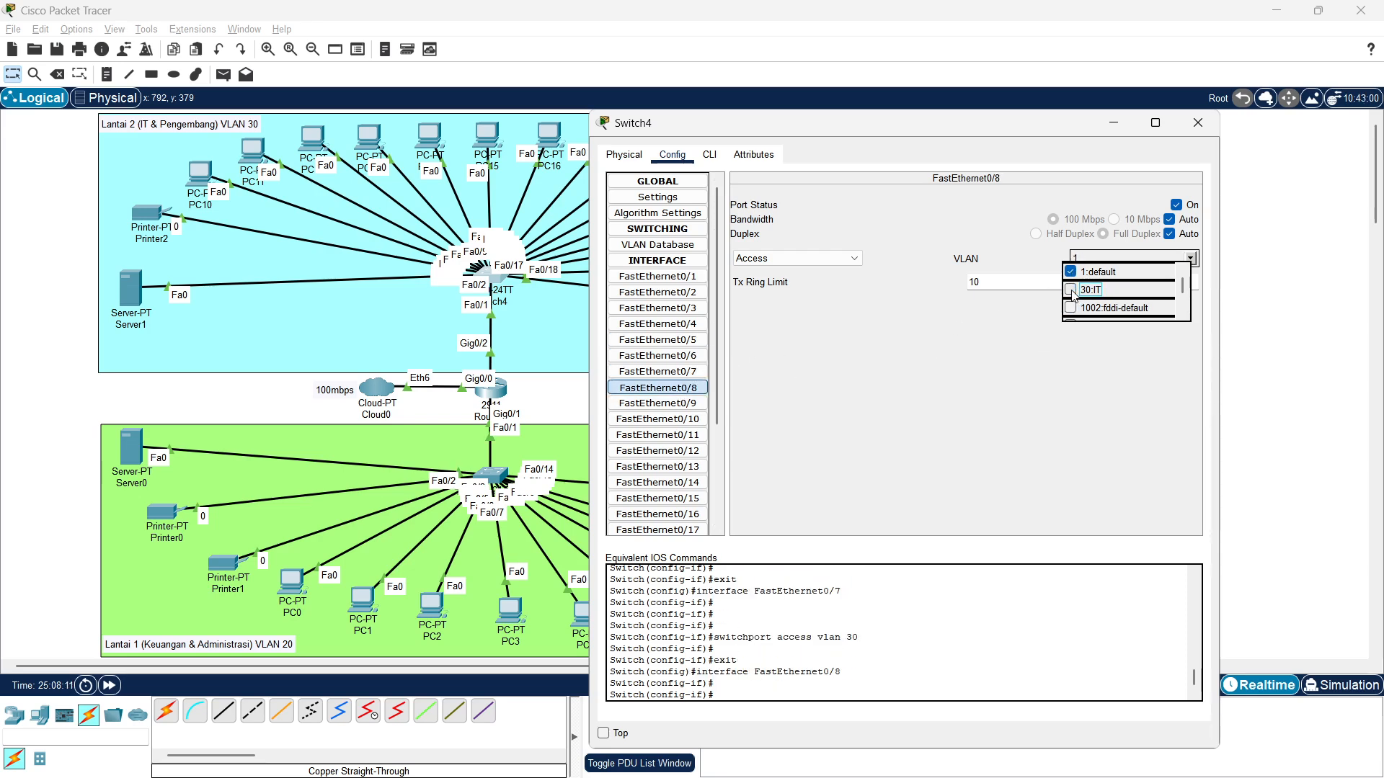
Put Switch4's access ports FastEthernet0/9, FastEthernet0/10 and FastEthernet0/11 in VLAN 30 (IT)
click(658, 403)
click(1071, 289)
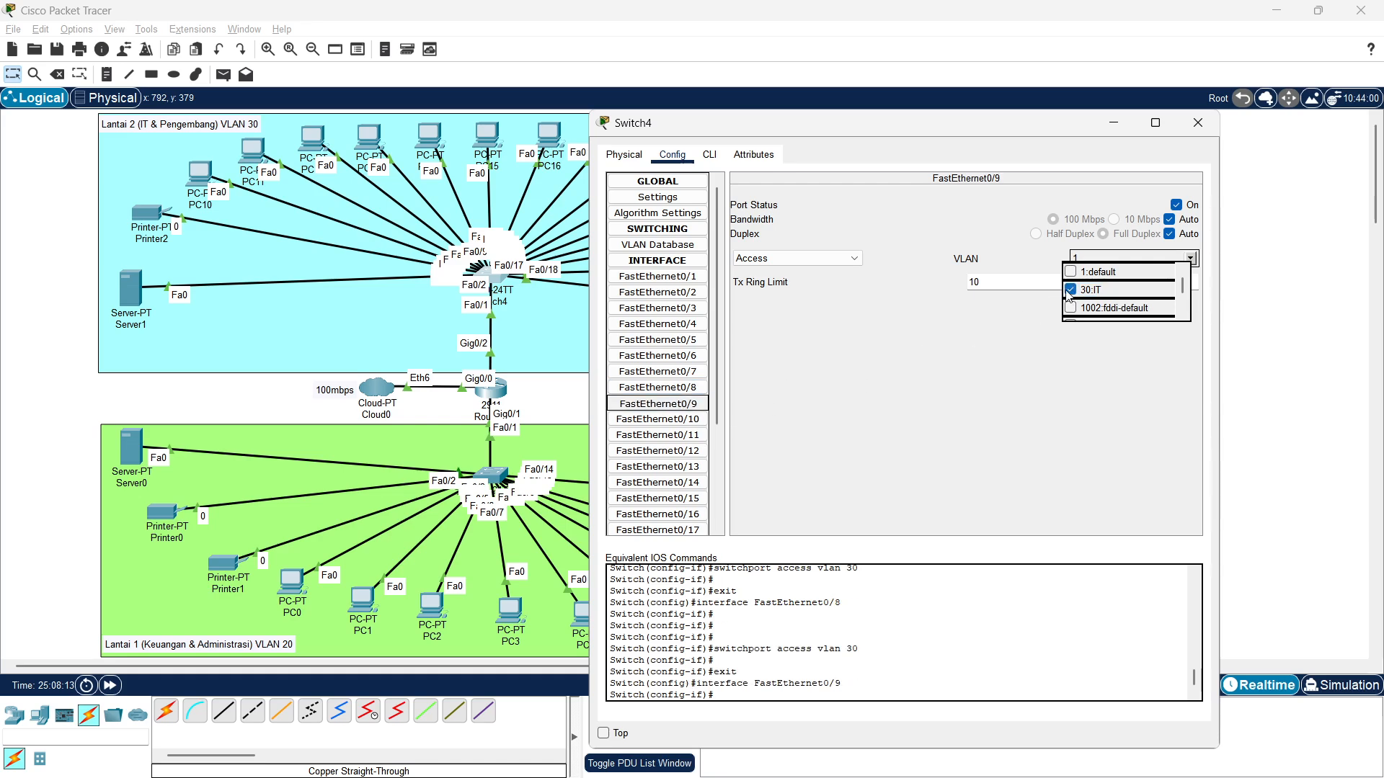
click(658, 419)
click(1071, 290)
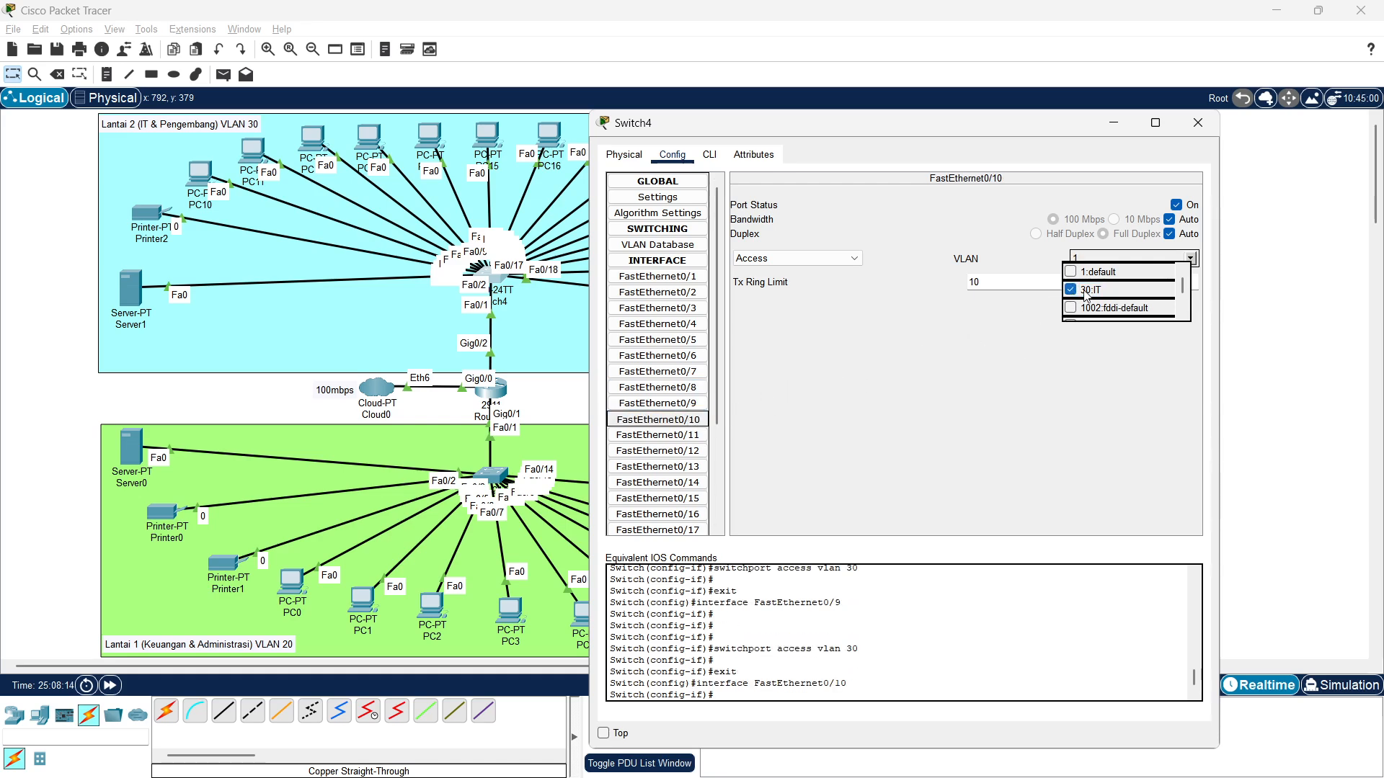
click(662, 436)
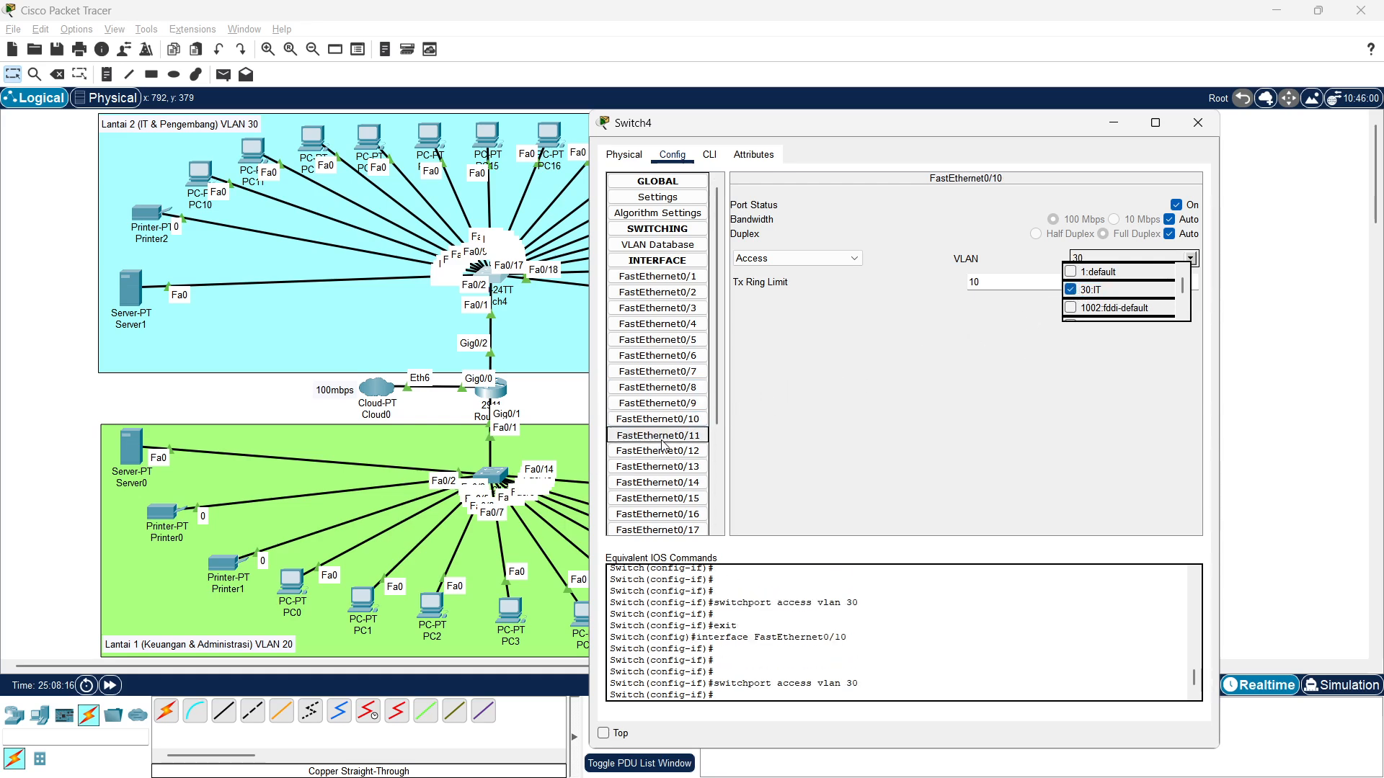
click(1071, 290)
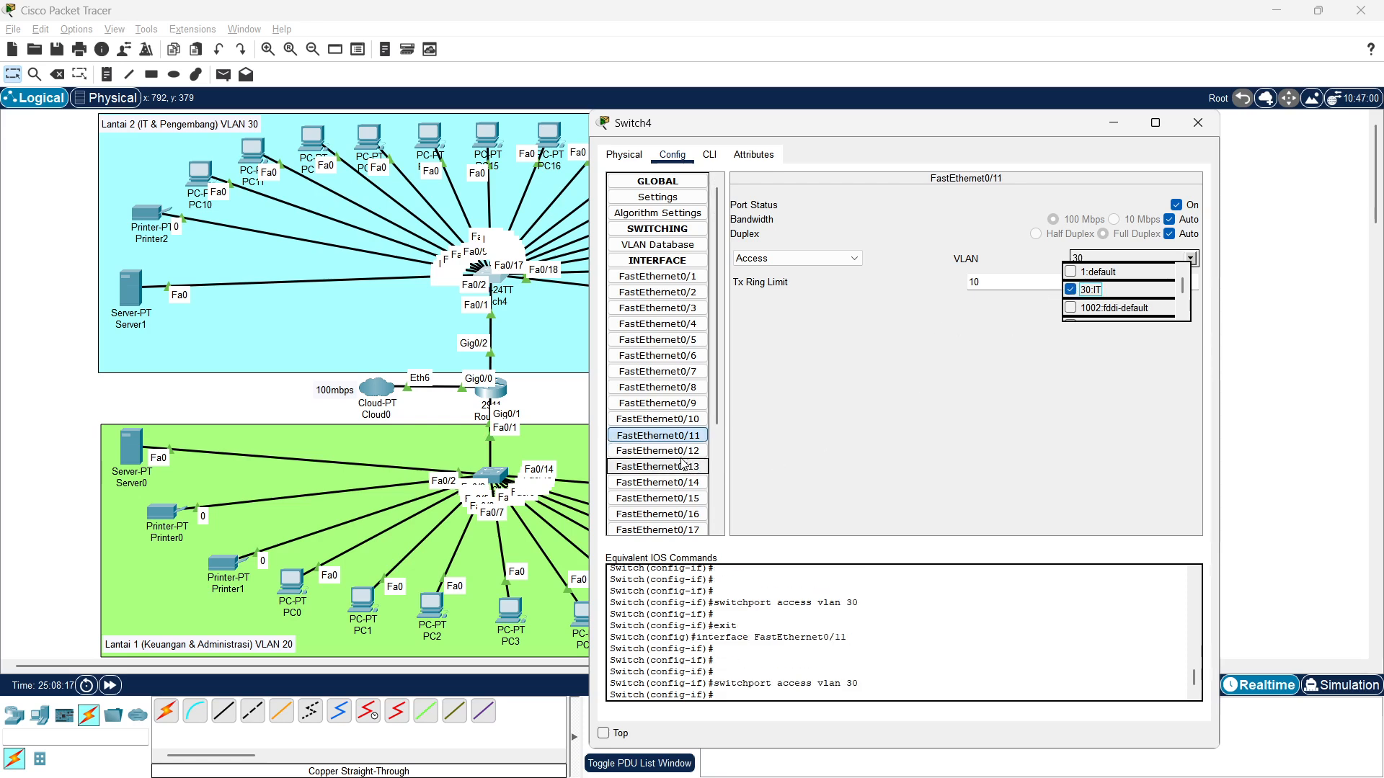
Assign Switch4's access ports FastEthernet0/12, FastEthernet0/13 and FastEthernet0/14 to VLAN 30 (IT)
click(657, 452)
click(1072, 290)
click(657, 468)
click(1071, 289)
click(658, 483)
click(1071, 290)
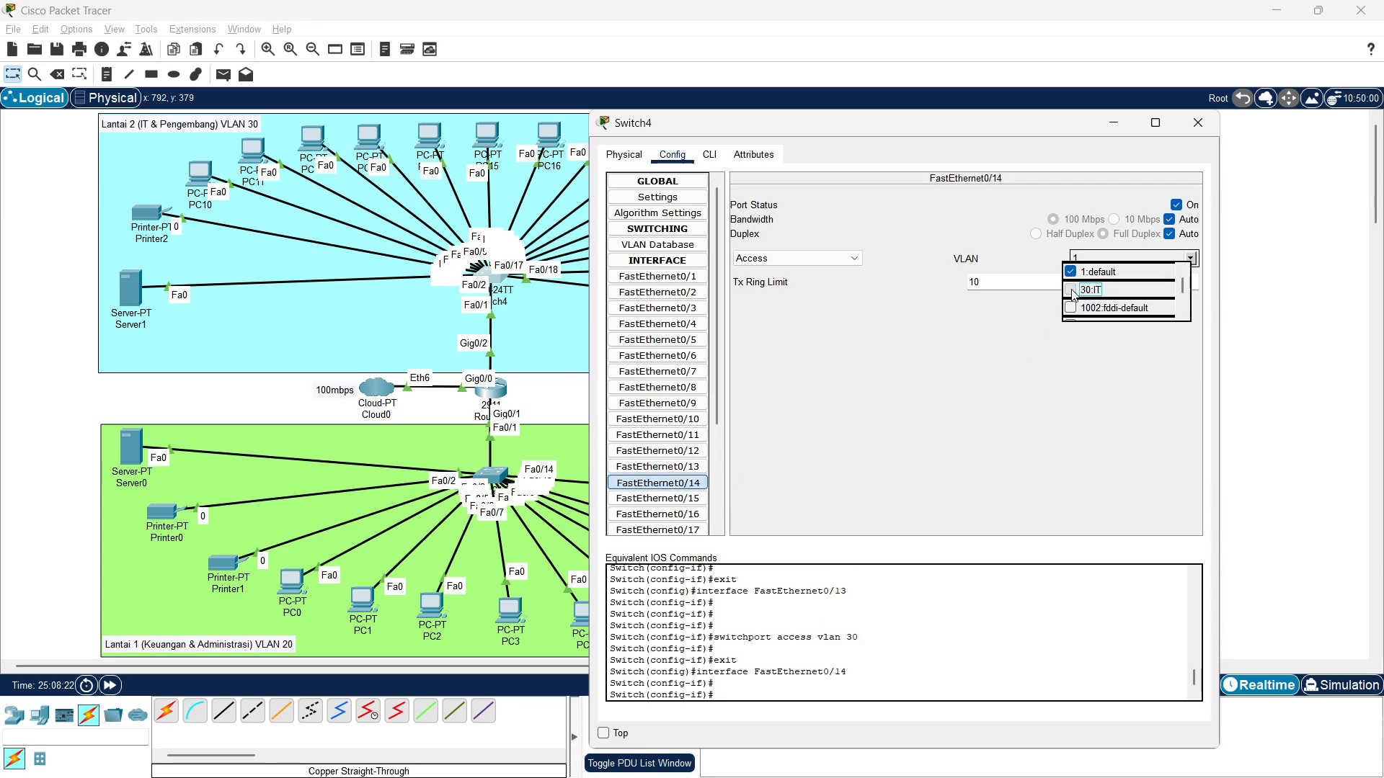
Assign Switch4's access ports FastEthernet0/15, FastEthernet0/16 and FastEthernet0/17 to VLAN 30 (IT)
click(696, 500)
click(1071, 290)
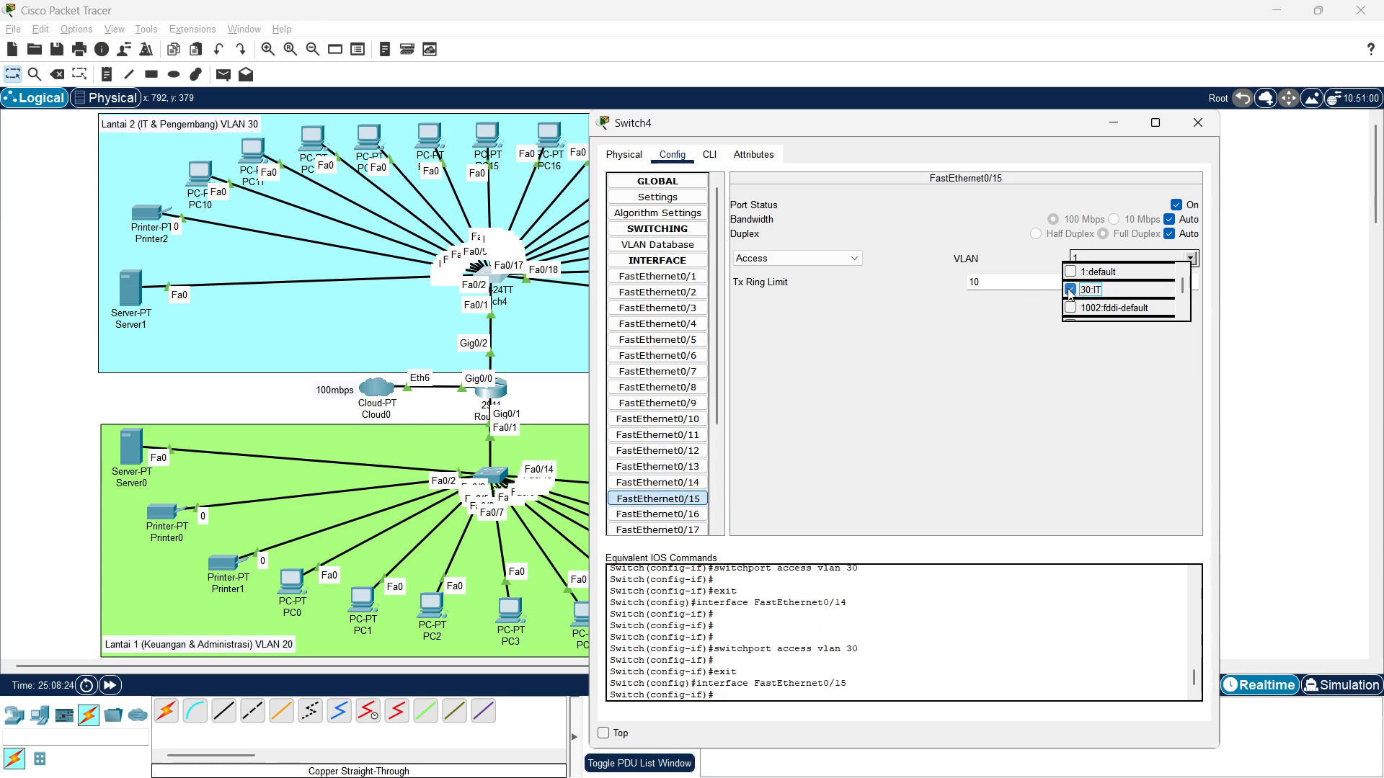
click(676, 516)
click(1071, 290)
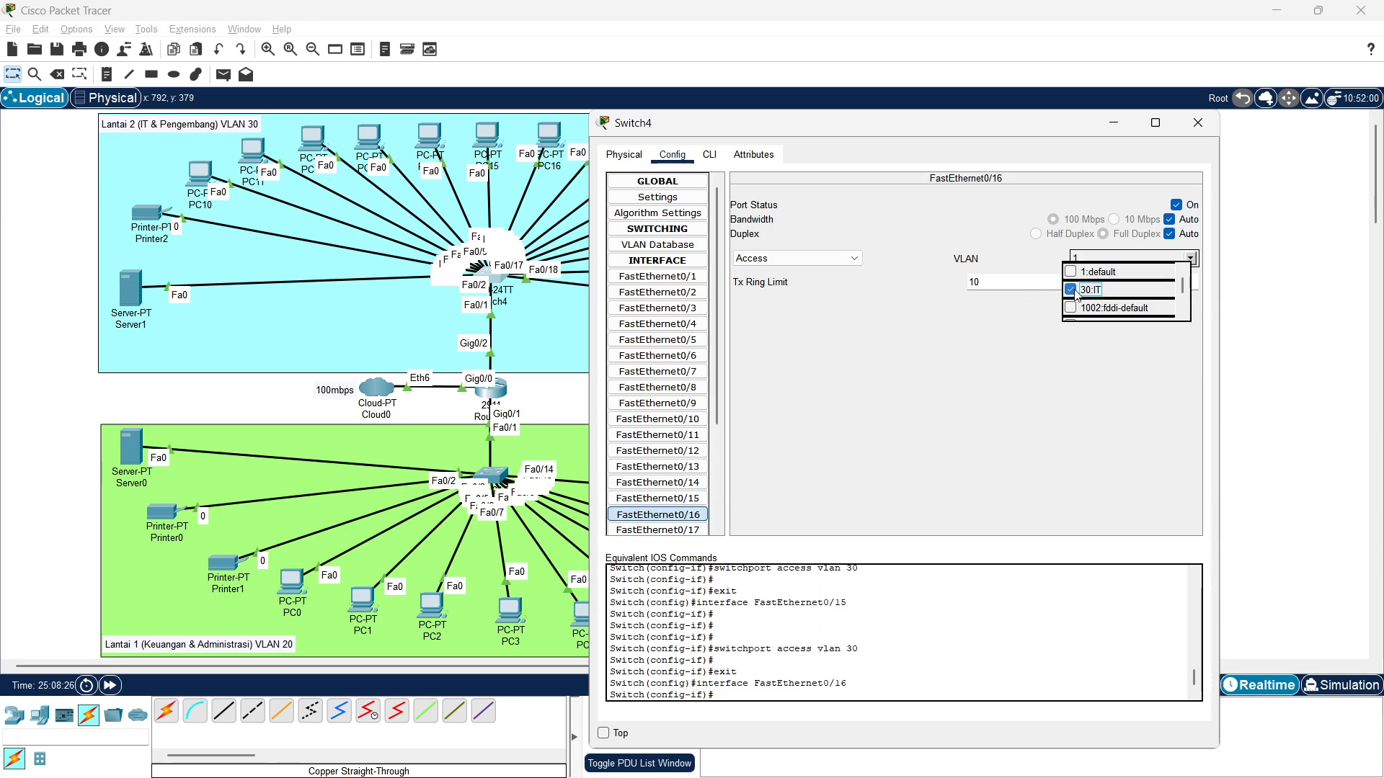
scroll(651, 500, down, 1)
click(650, 494)
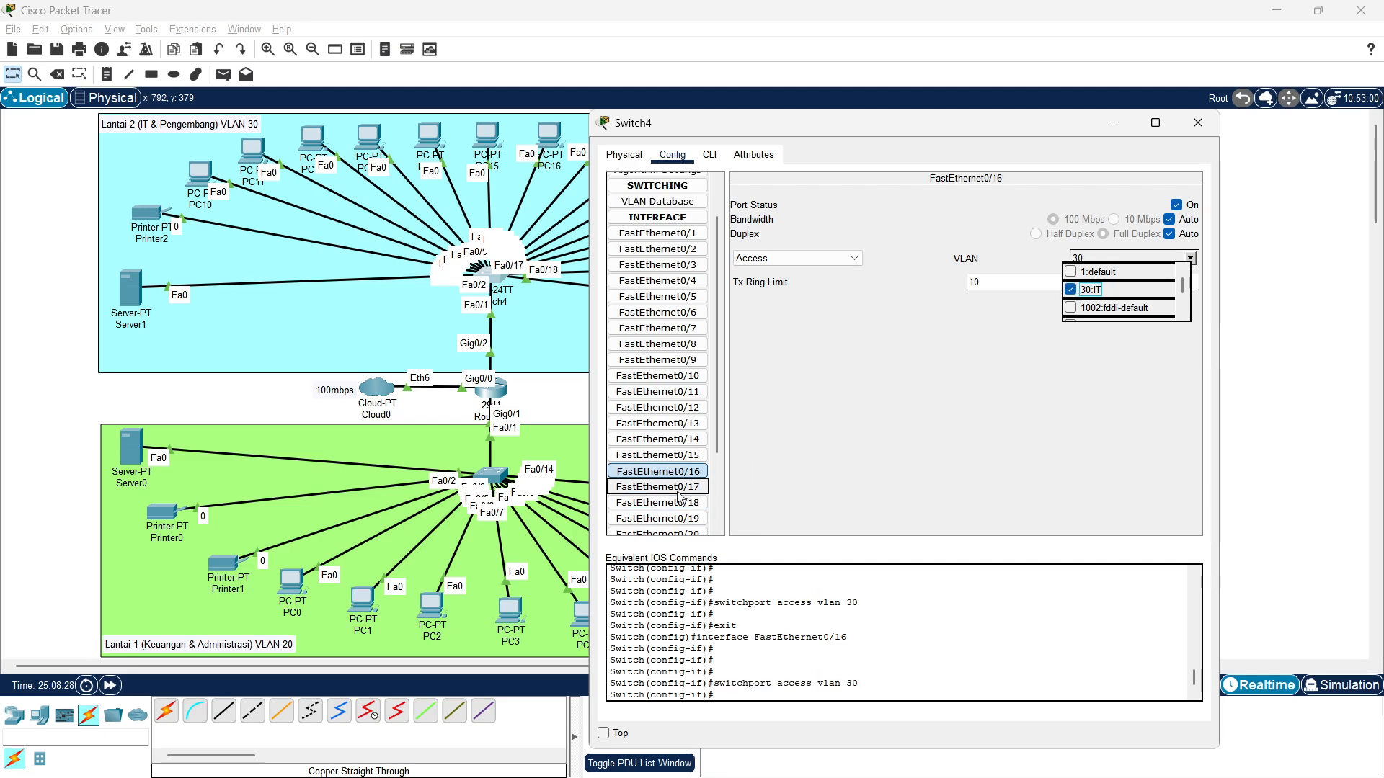
click(1082, 297)
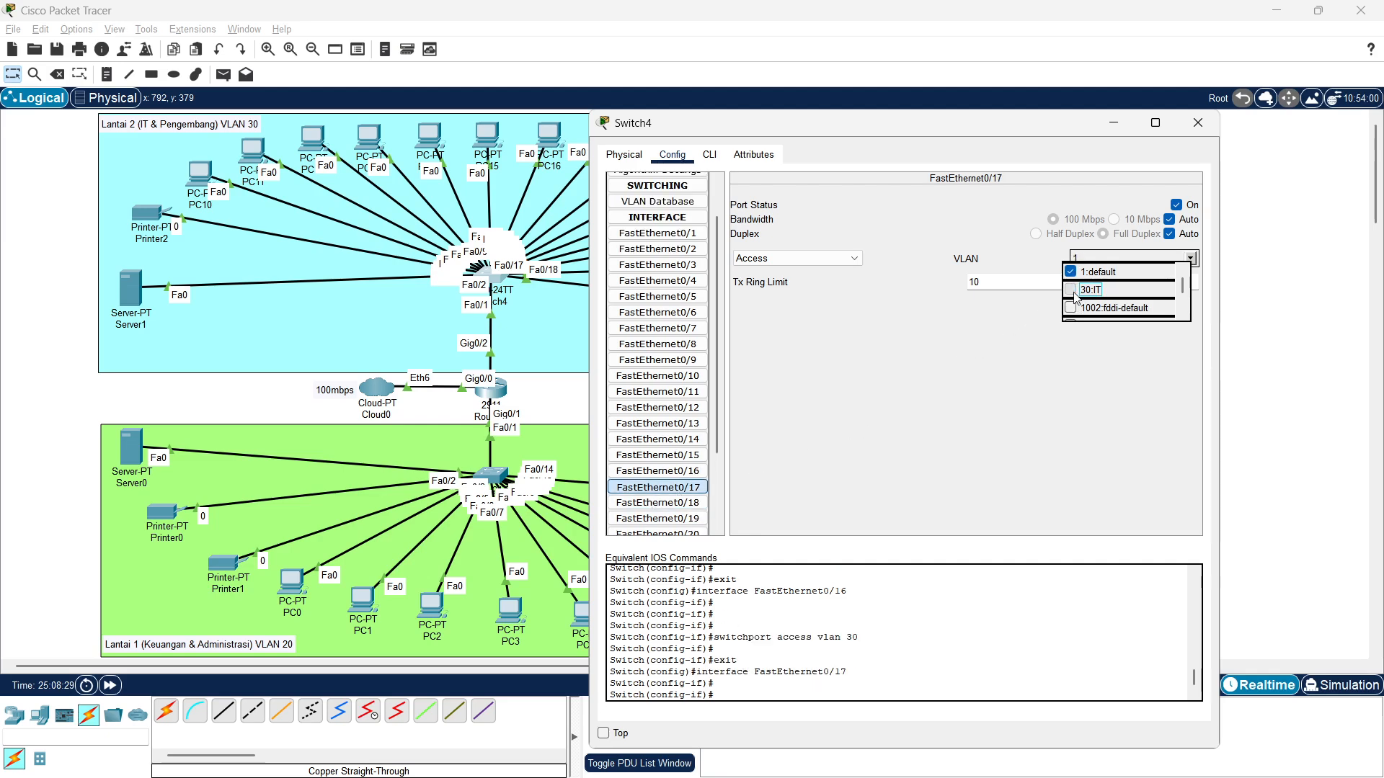
Assign Switch4's access port FastEthernet0/18 to VLAN 30 (IT) and close the switch window
click(657, 502)
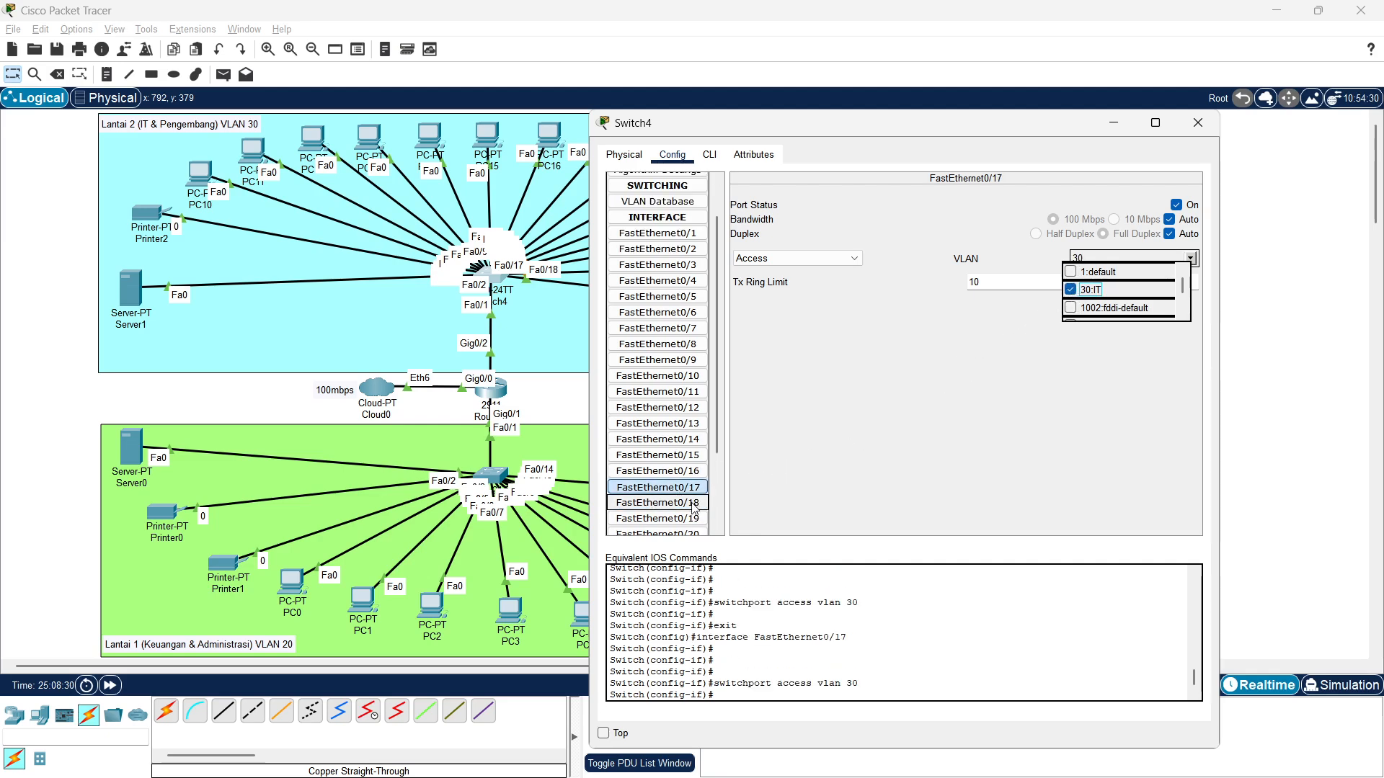
click(1081, 289)
drag(1117, 163, 1108, 354)
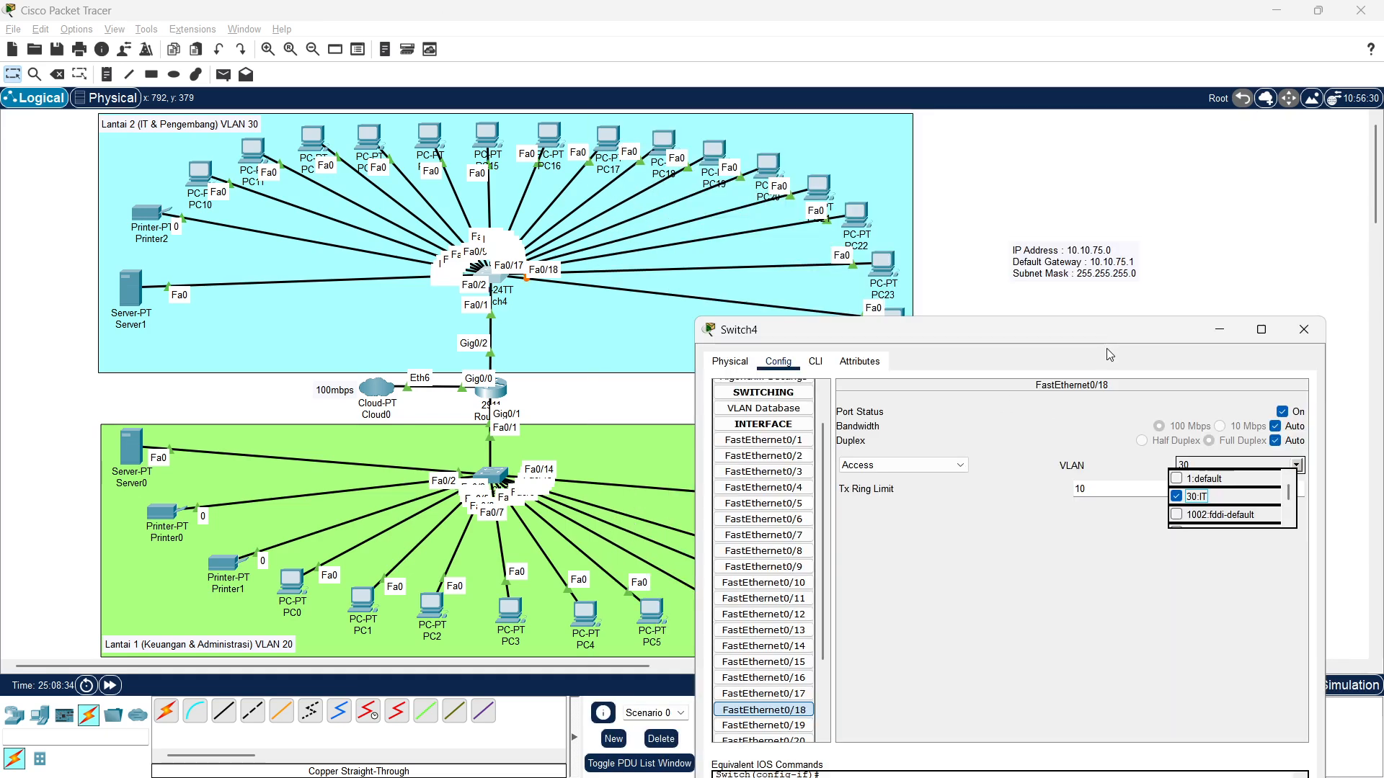
click(1303, 330)
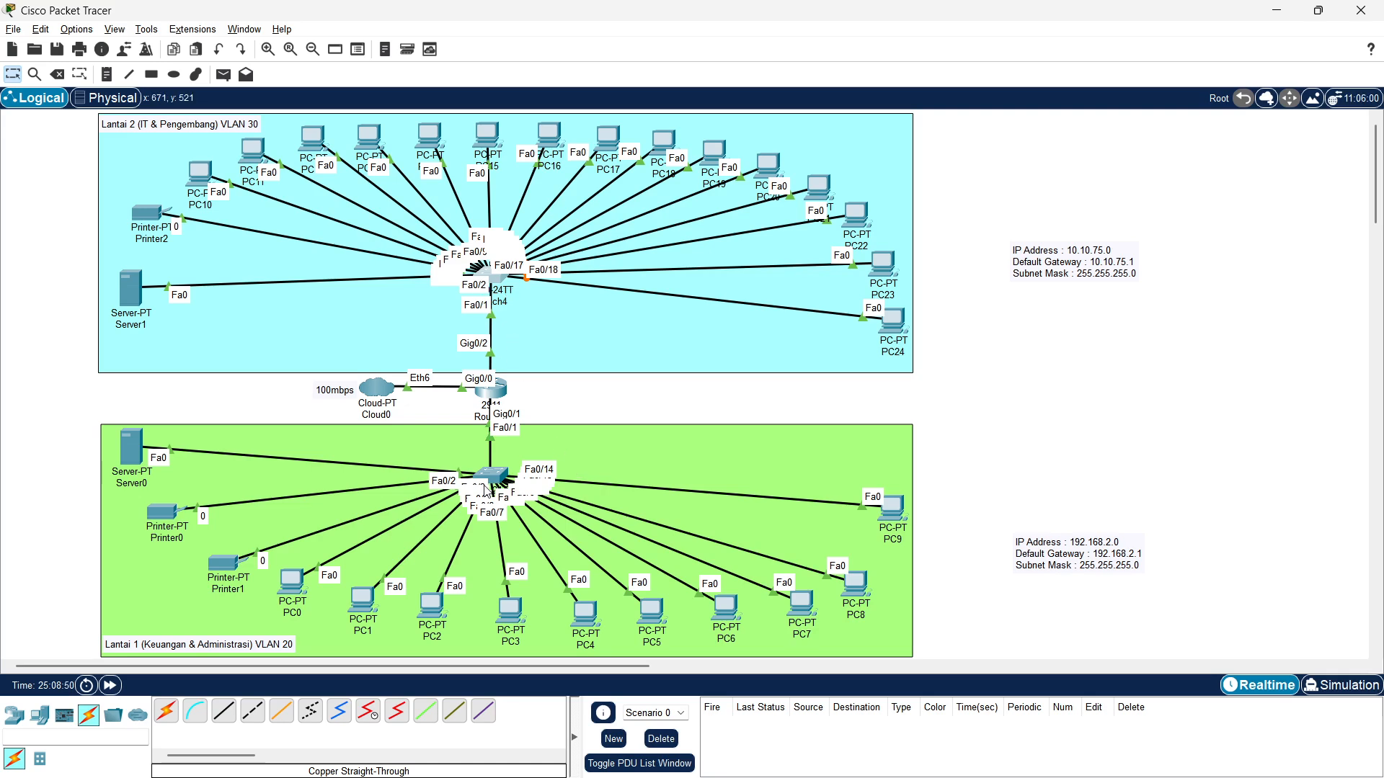
Set Switch2's router-facing port FastEthernet0/1 to Trunk mode and close the switch window
click(498, 478)
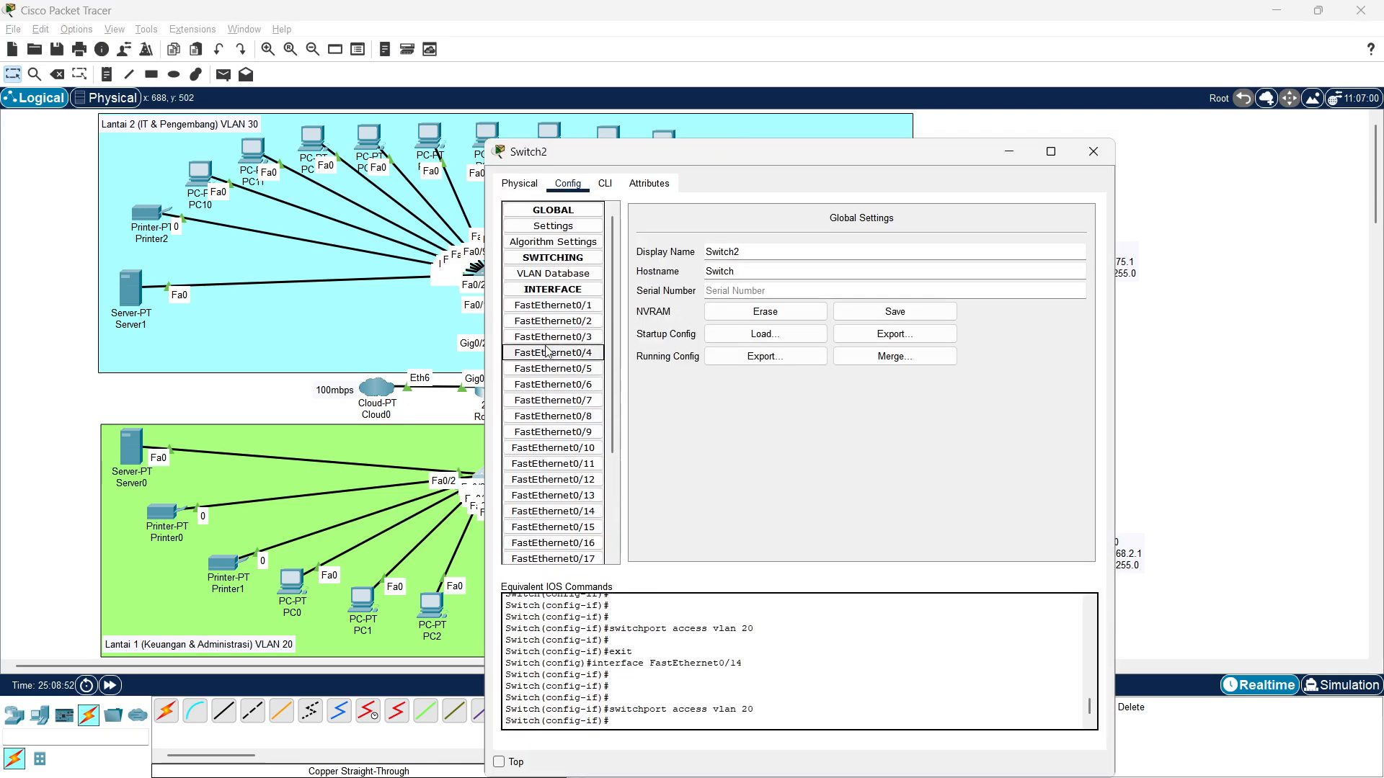
drag(734, 150, 910, 74)
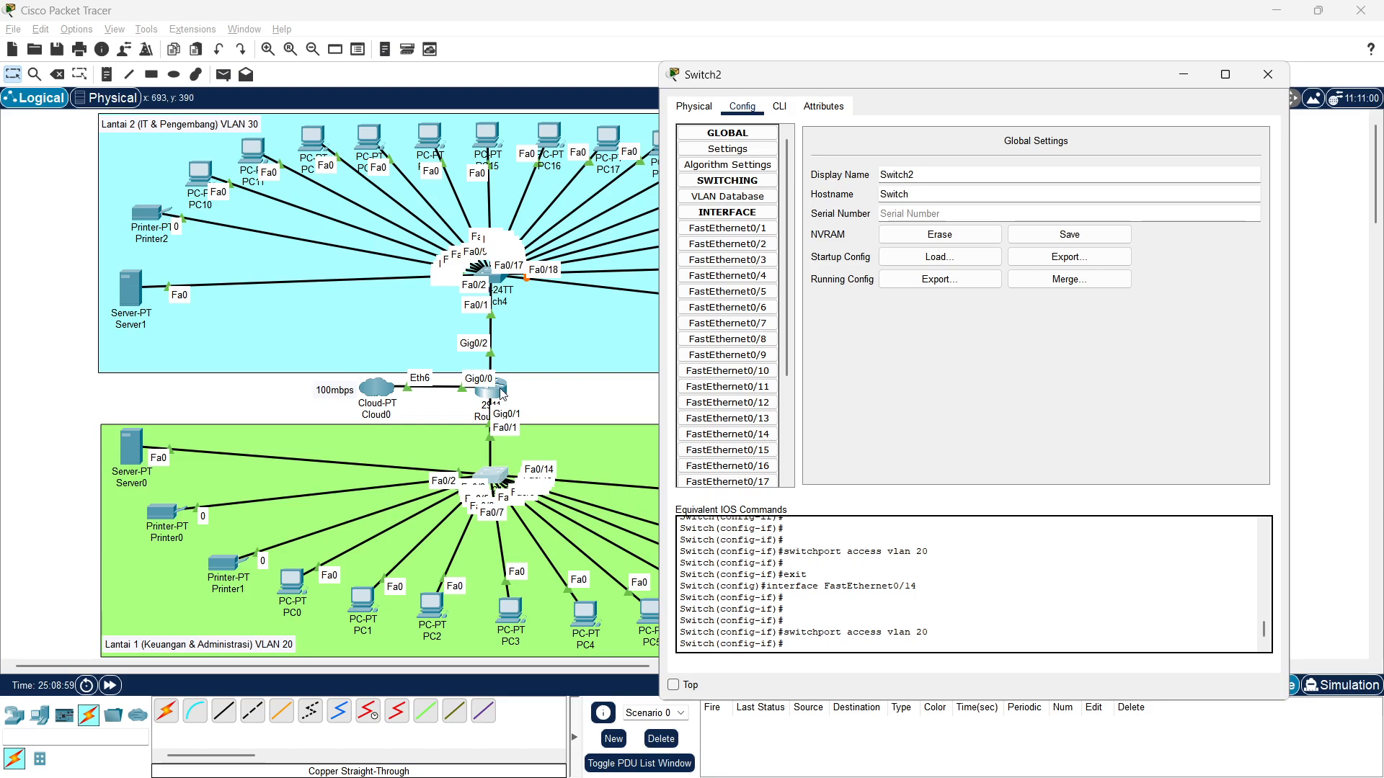
click(754, 230)
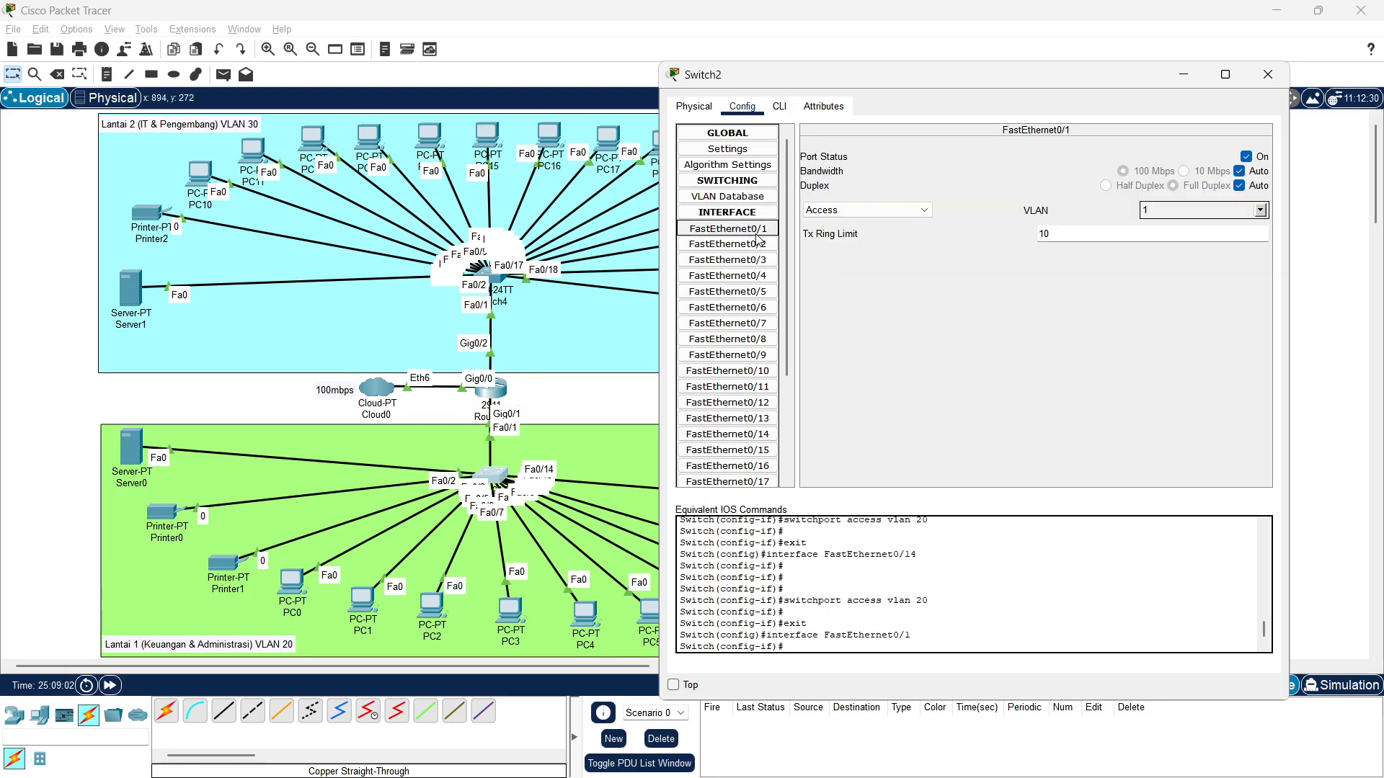
click(827, 211)
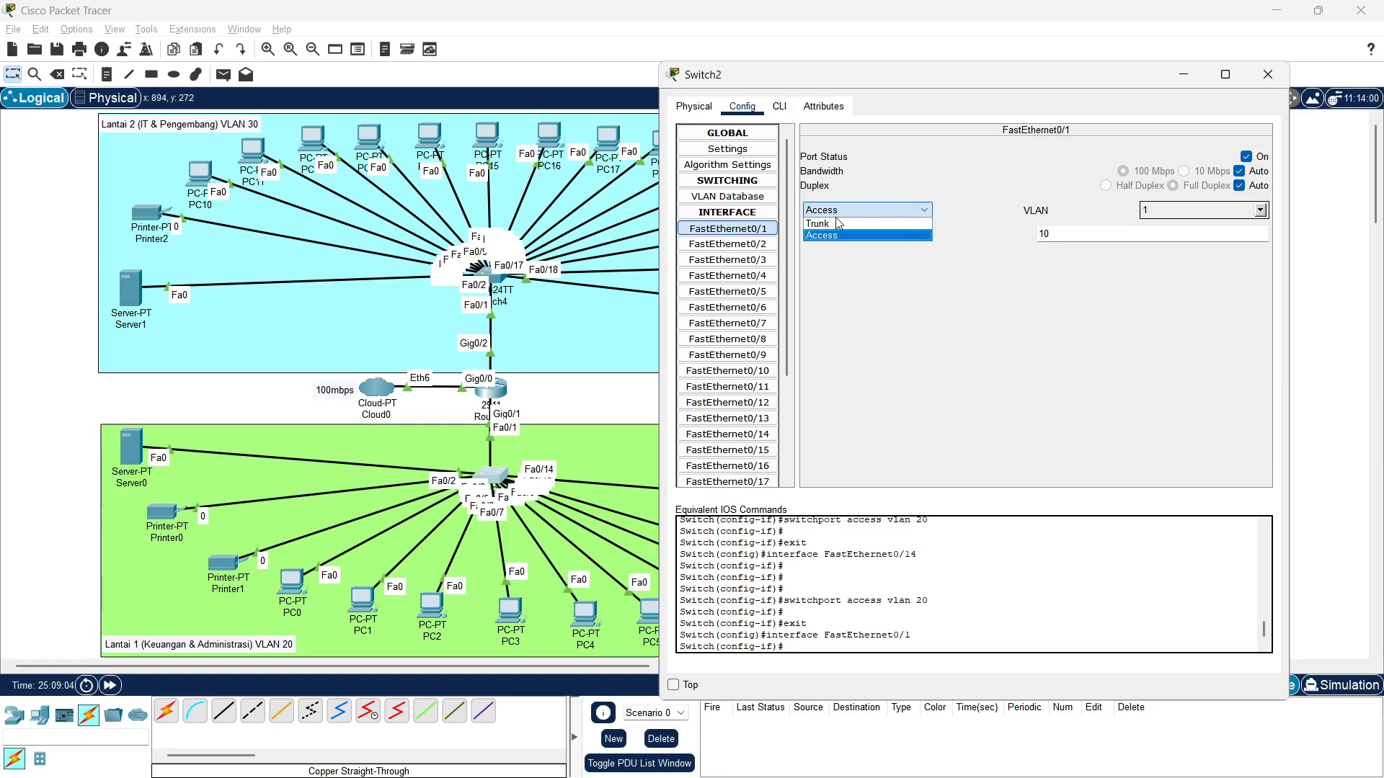
click(860, 224)
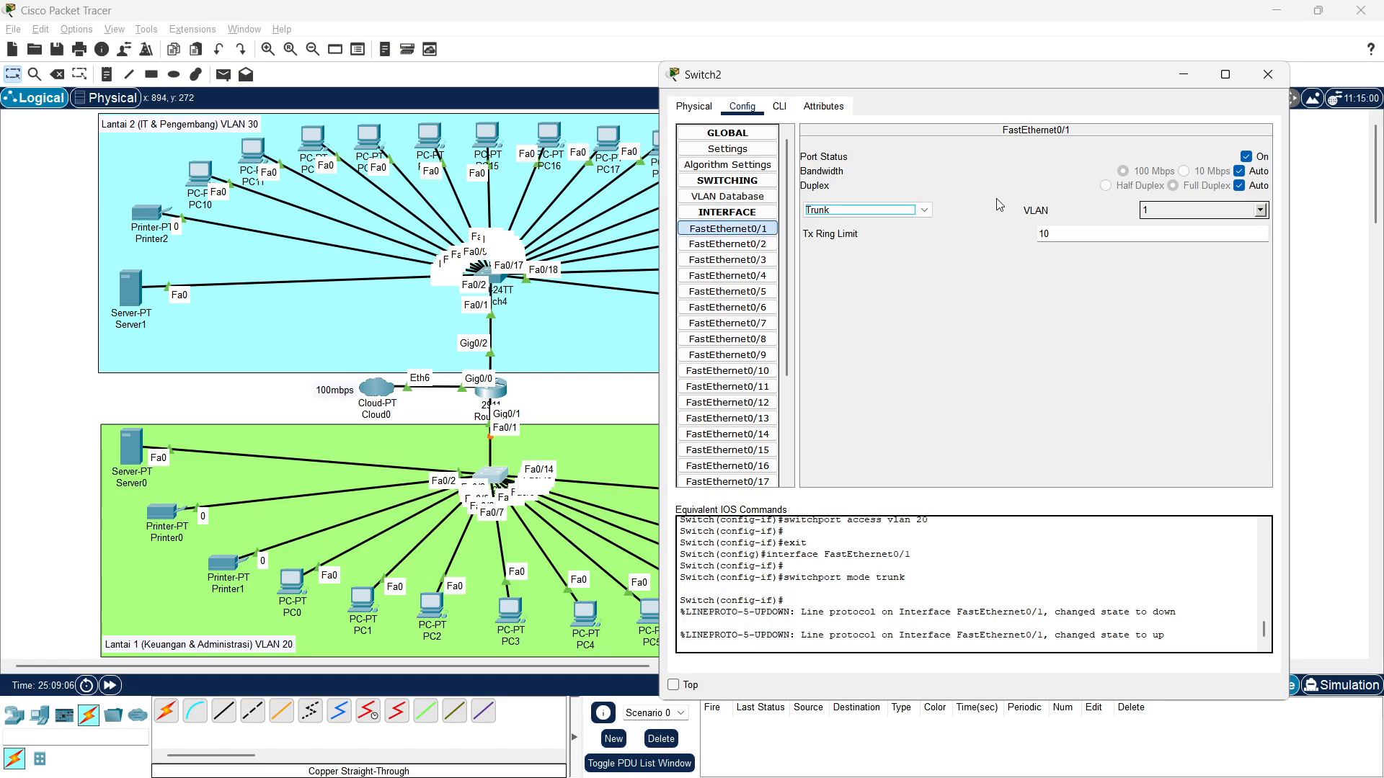
click(1268, 75)
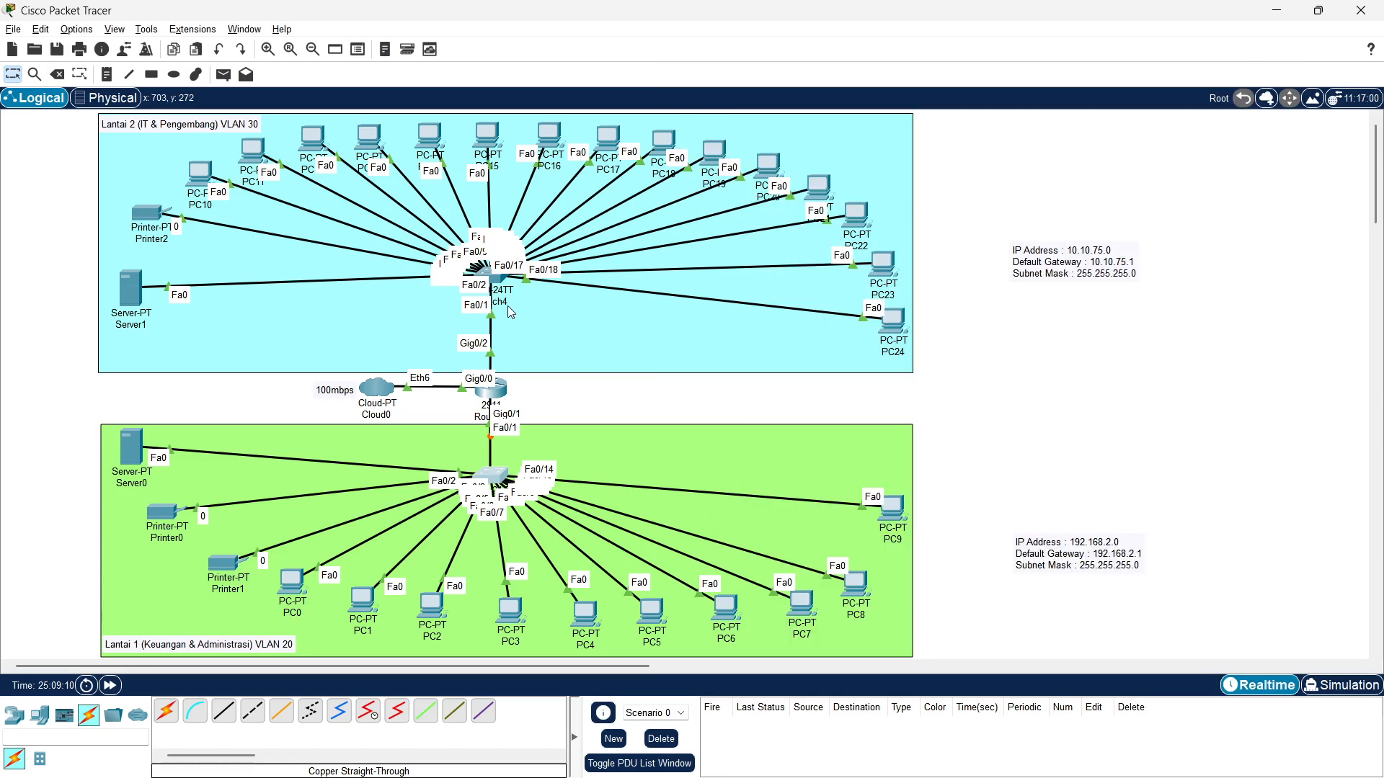
Set Switch4's router-facing port FastEthernet0/1 to Trunk mode and close the switch window
click(507, 307)
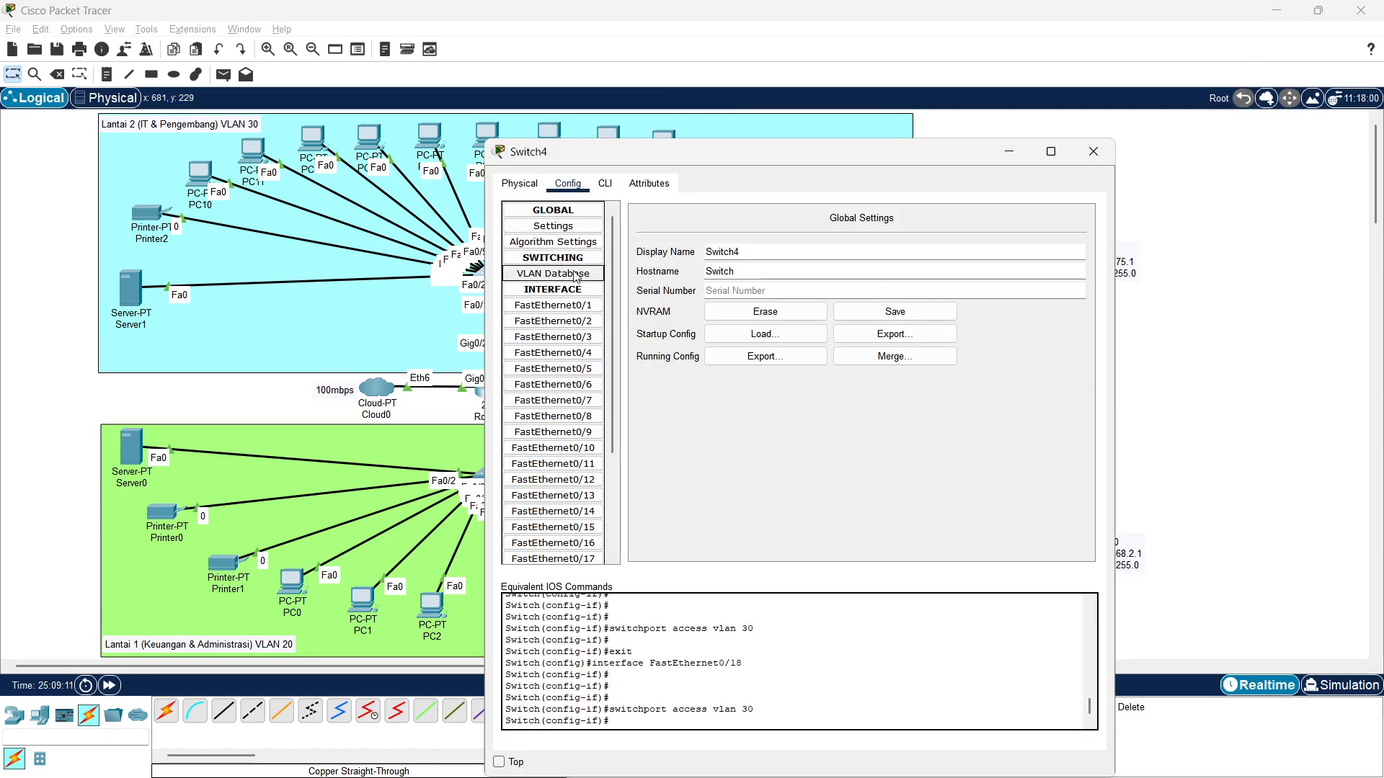
click(692, 287)
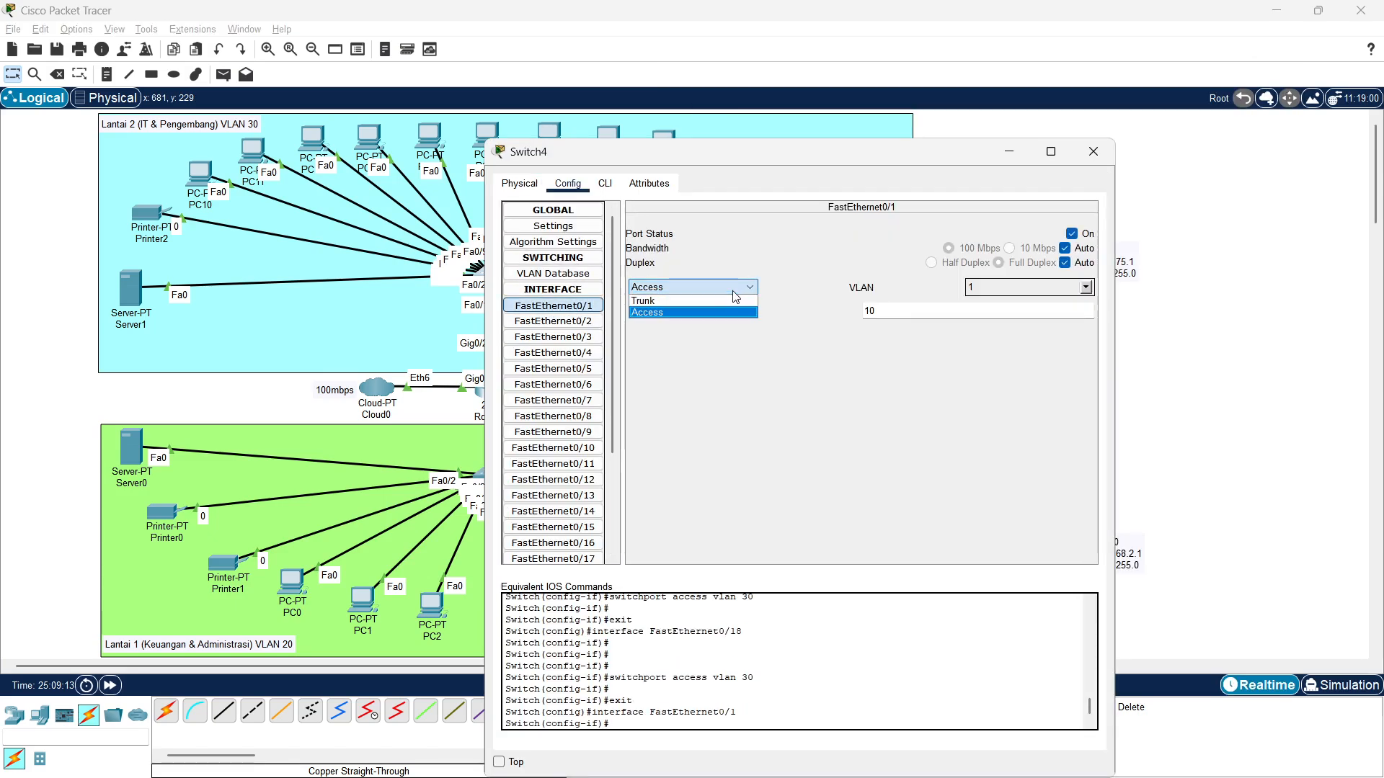
click(653, 312)
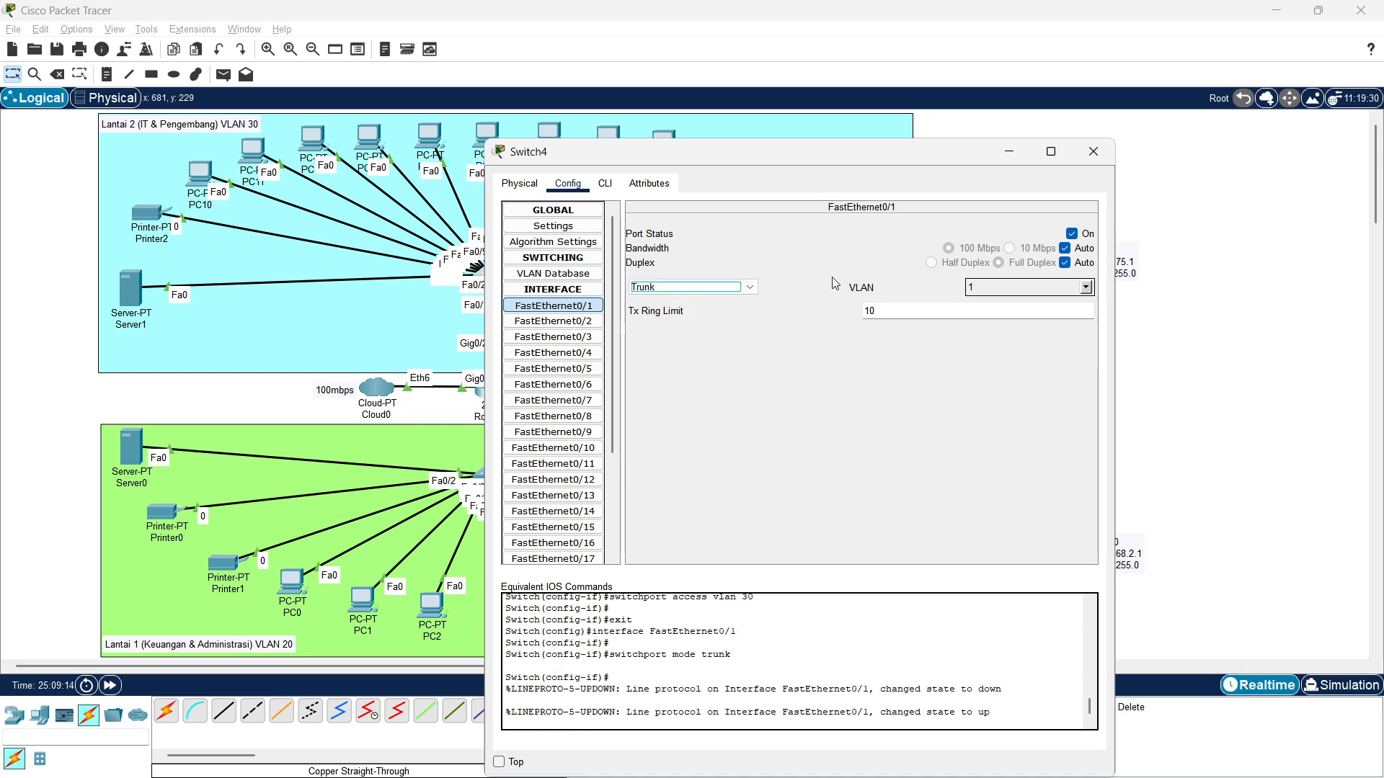
click(1092, 151)
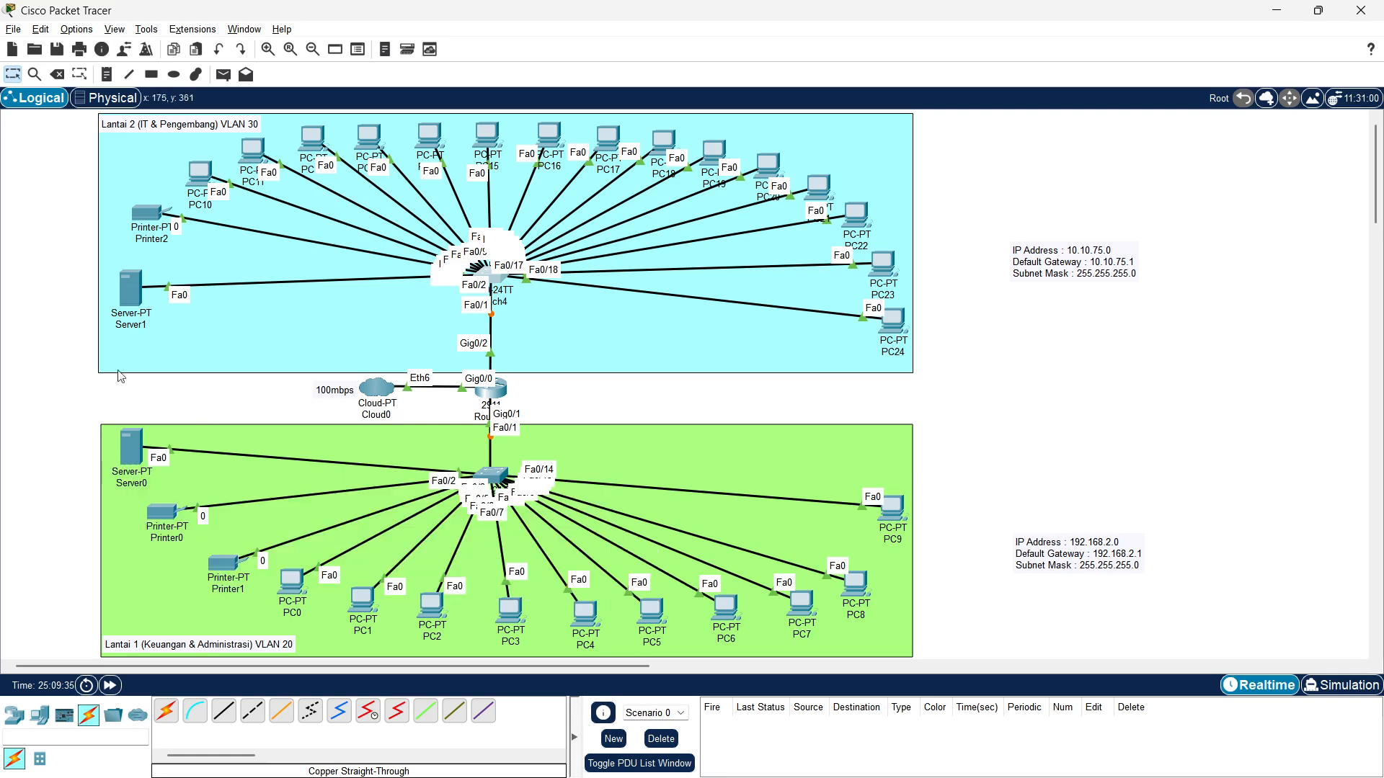
Give Server0 the static IPv4 address 192.168.2.2 with subnet mask 255.255.255.0
click(132, 452)
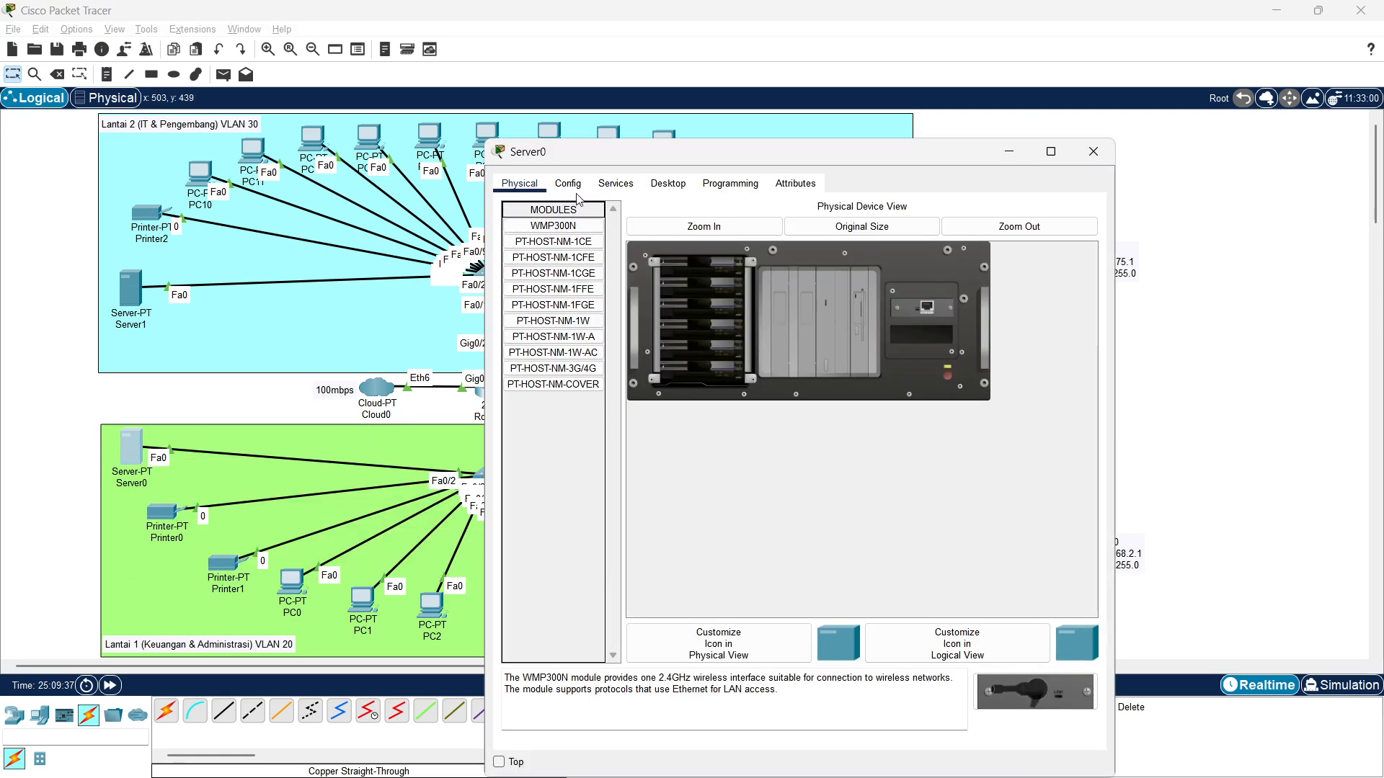
click(568, 183)
click(615, 183)
click(730, 183)
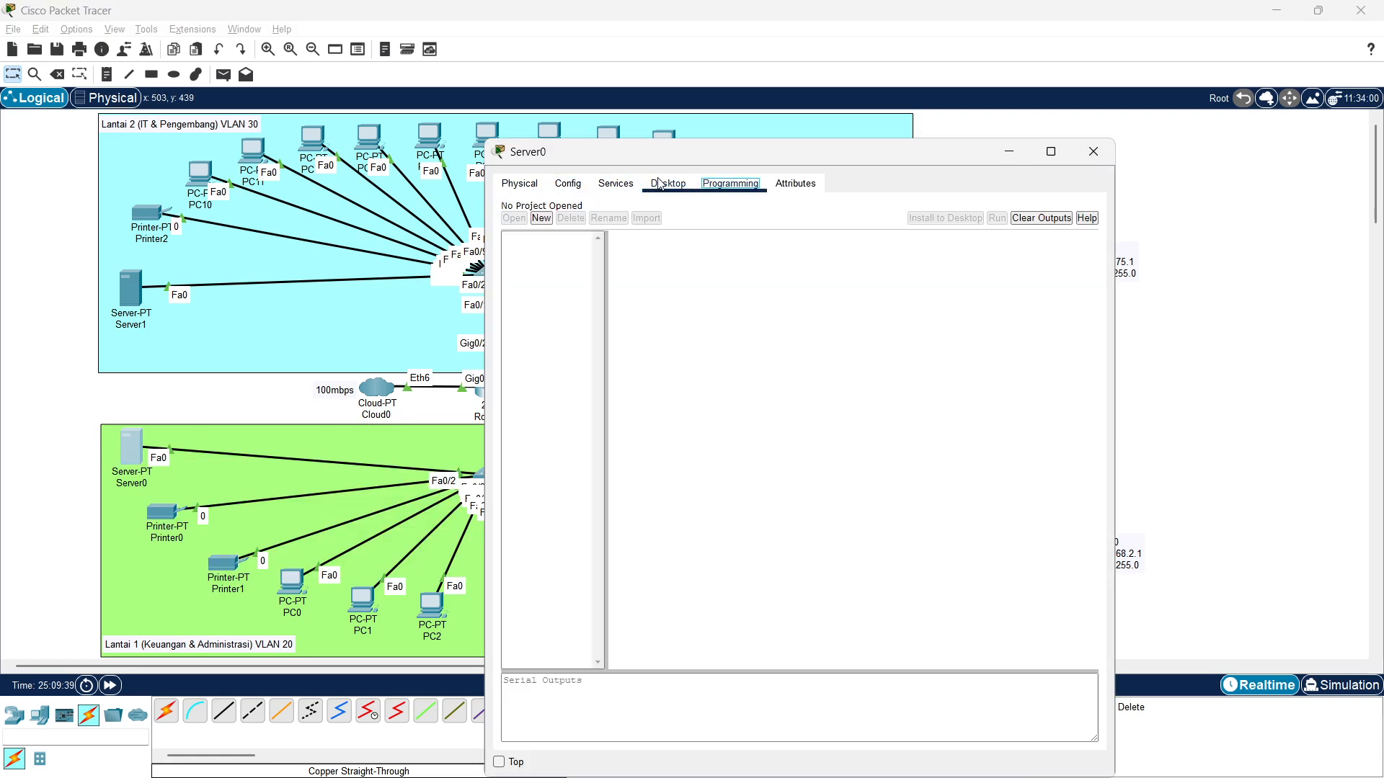
click(669, 183)
click(563, 253)
drag(850, 153, 549, 93)
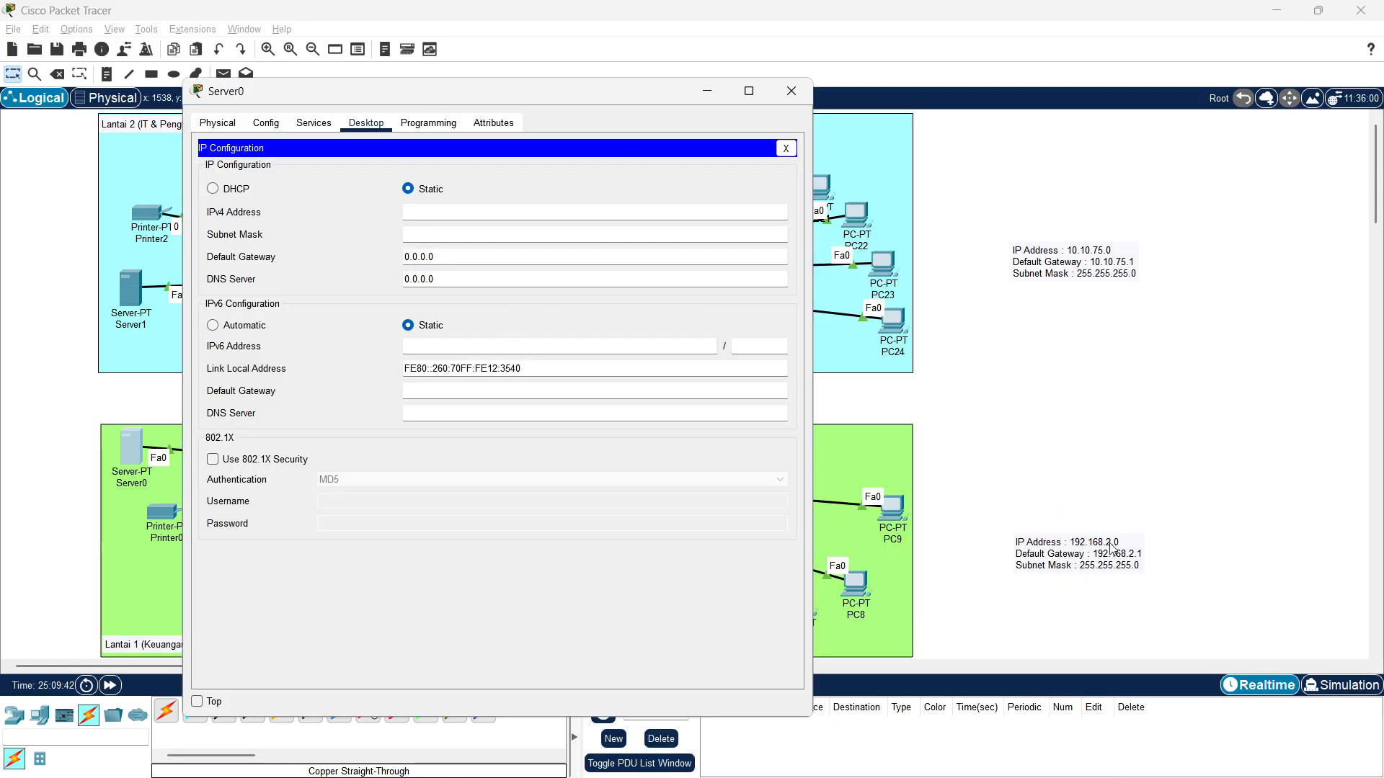
click(476, 216)
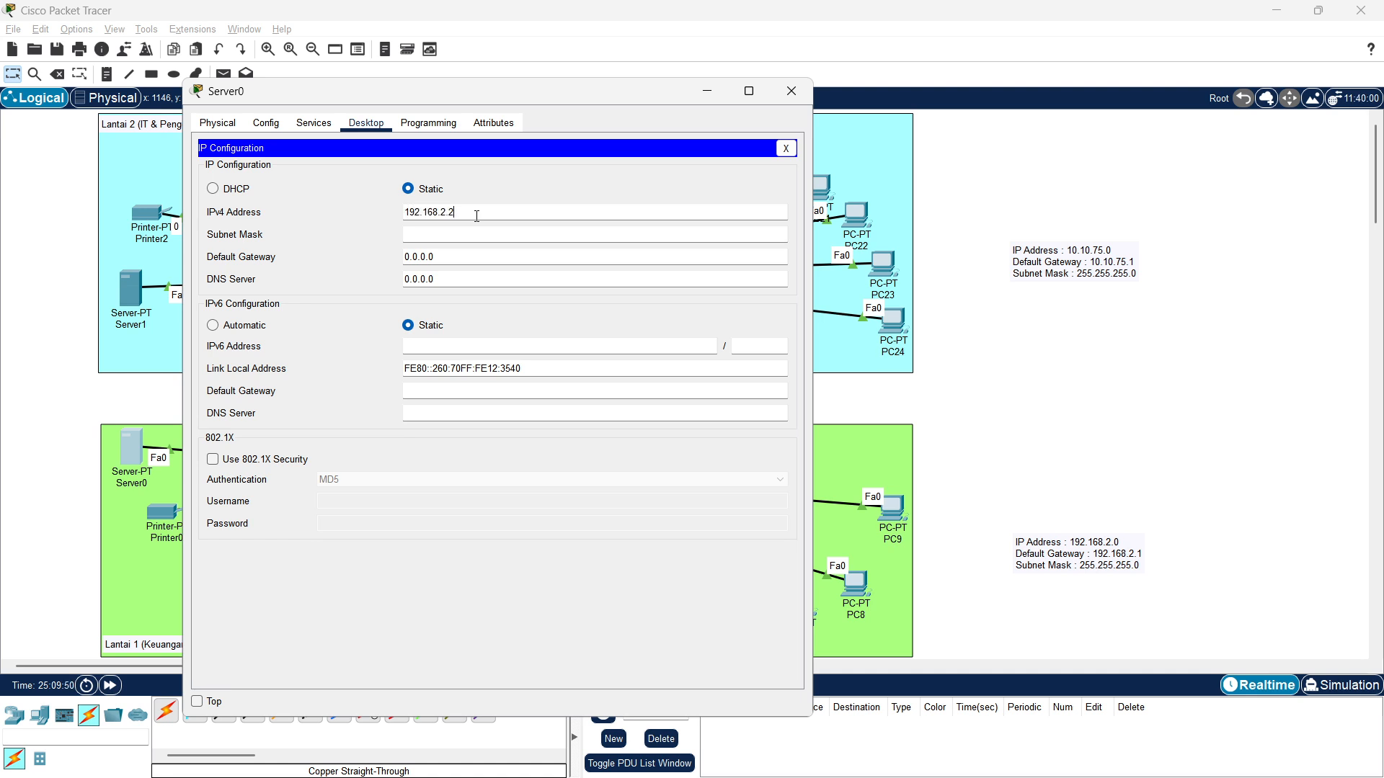
key(Tab)
key(Tab)
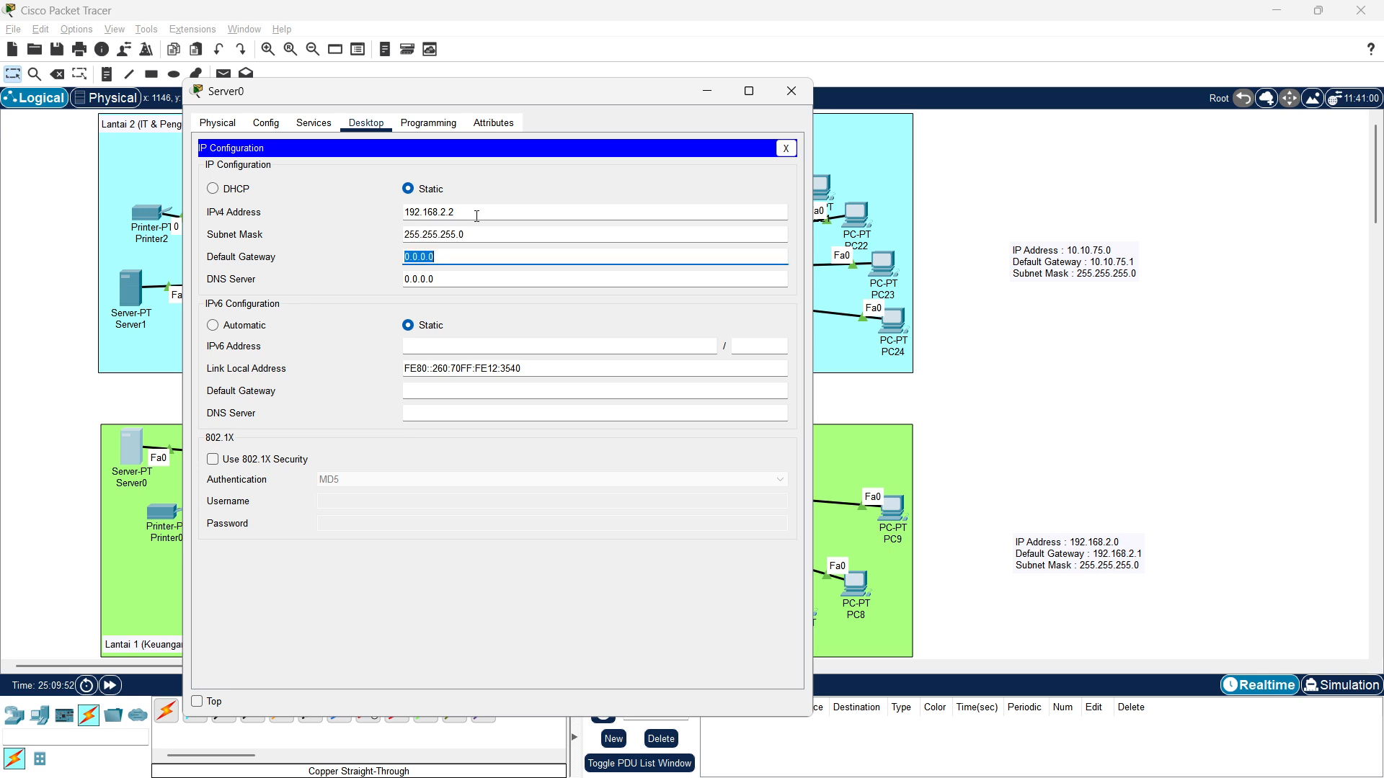
Fill in Server0's IPv4 default gateway and close the server window
drag(477, 215, 382, 220)
key(ctrl+c)
triple_click(464, 257)
key(ctrl+v)
click(798, 100)
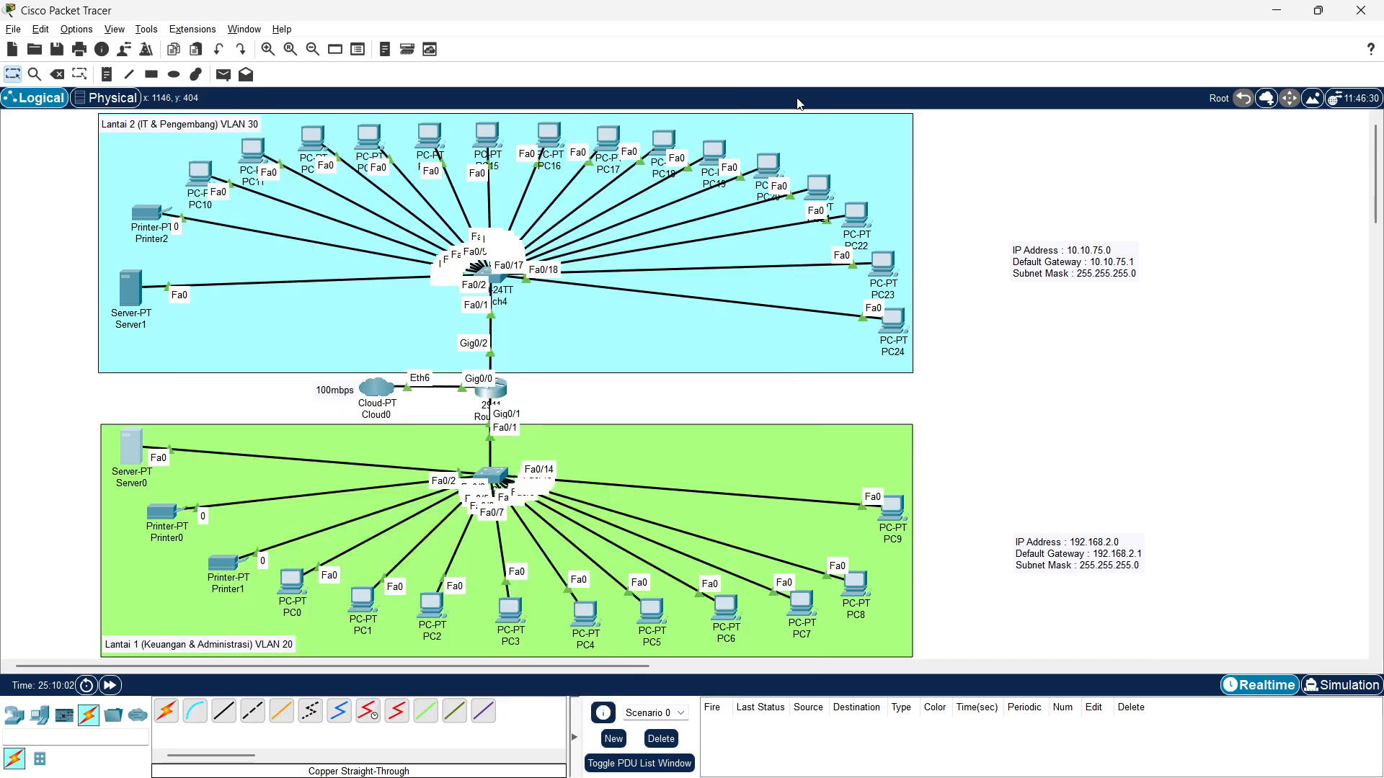
Set Printer0's FastEthernet0 interface to IPv4 address 192.168.2.3 with subnet mask 255.255.255.0 and close the printer window
click(174, 517)
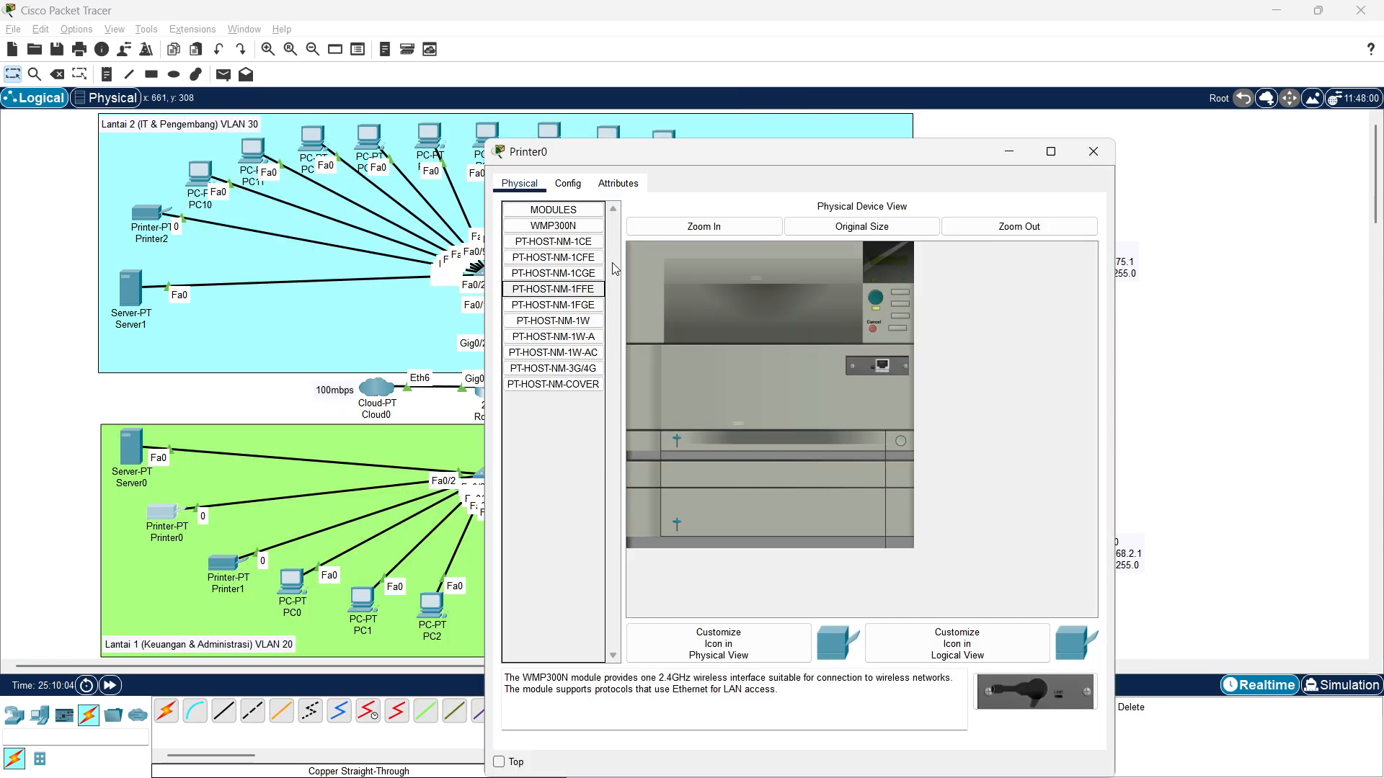
click(568, 183)
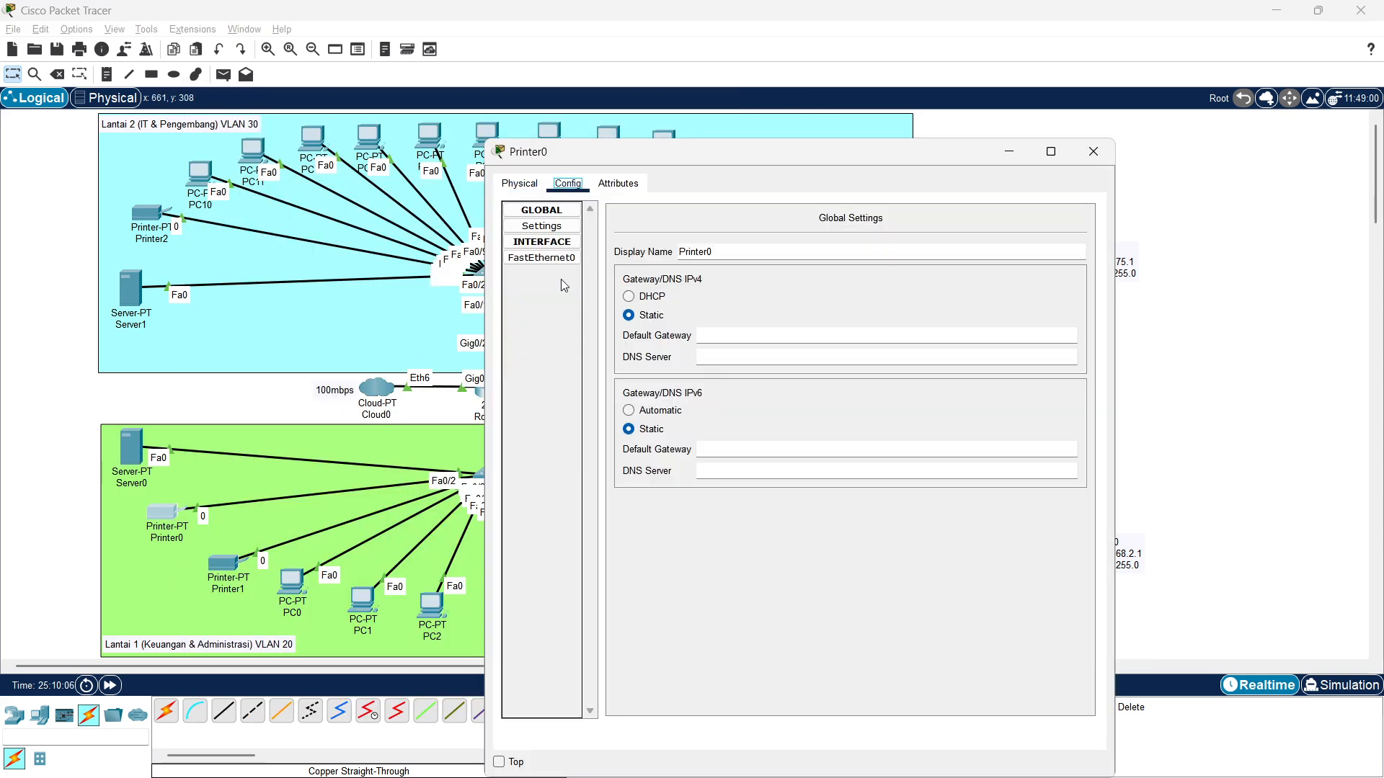
click(552, 259)
click(879, 349)
text(192.168.2.2)
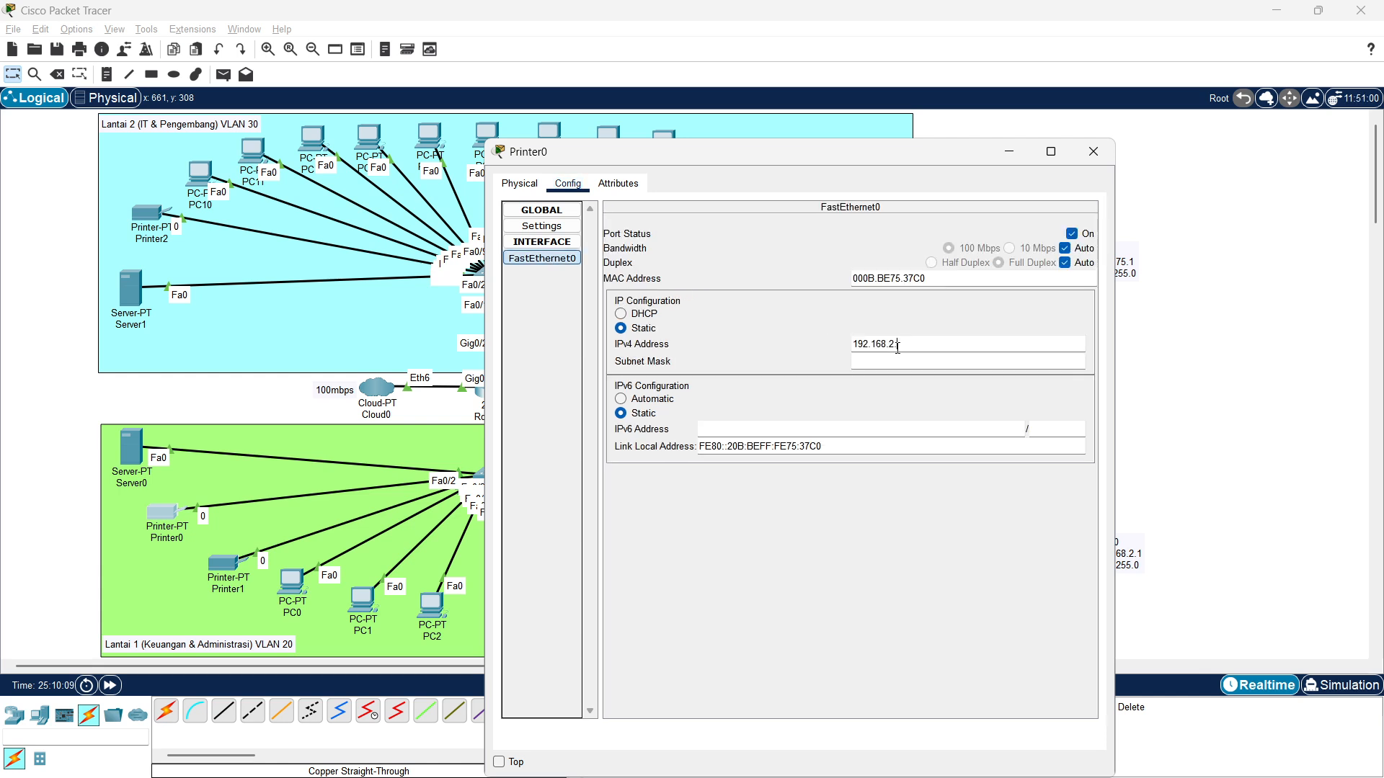
click(891, 361)
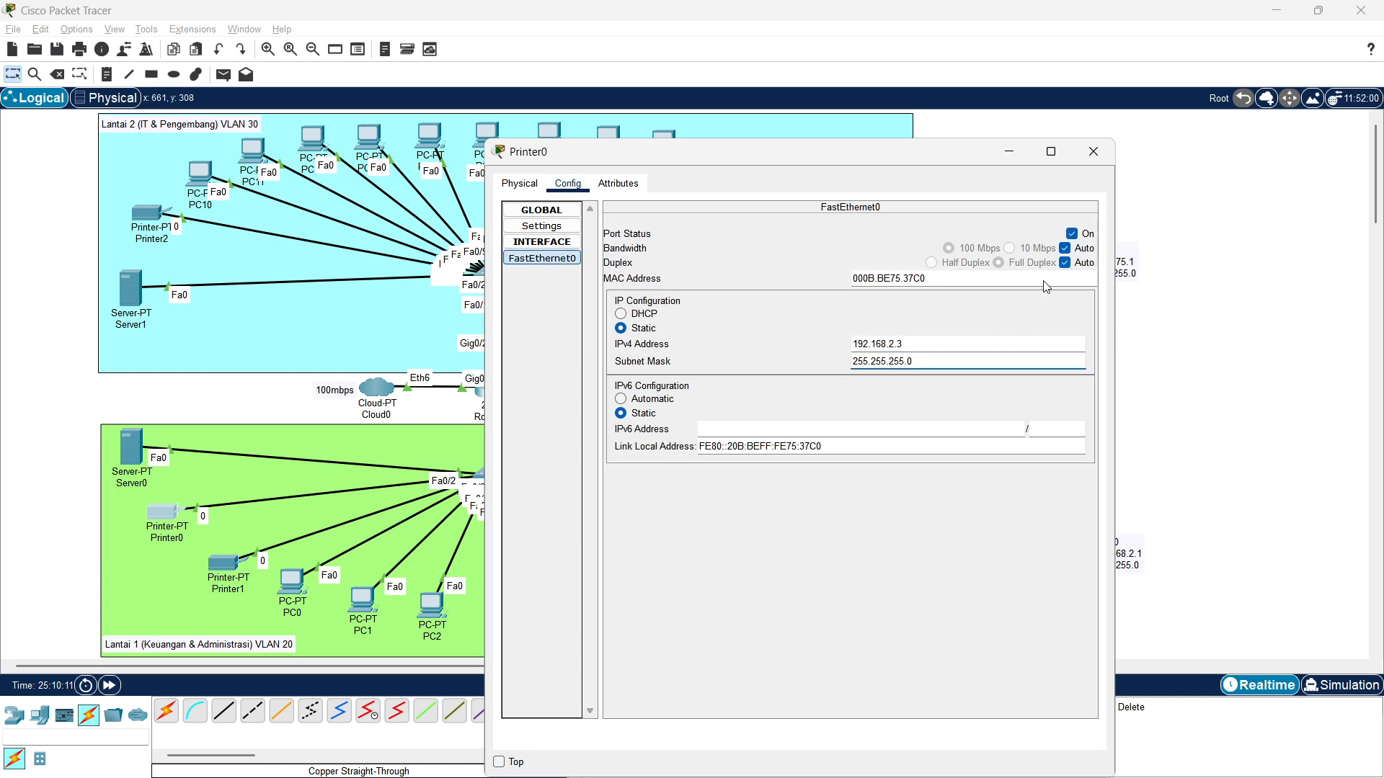
click(1093, 153)
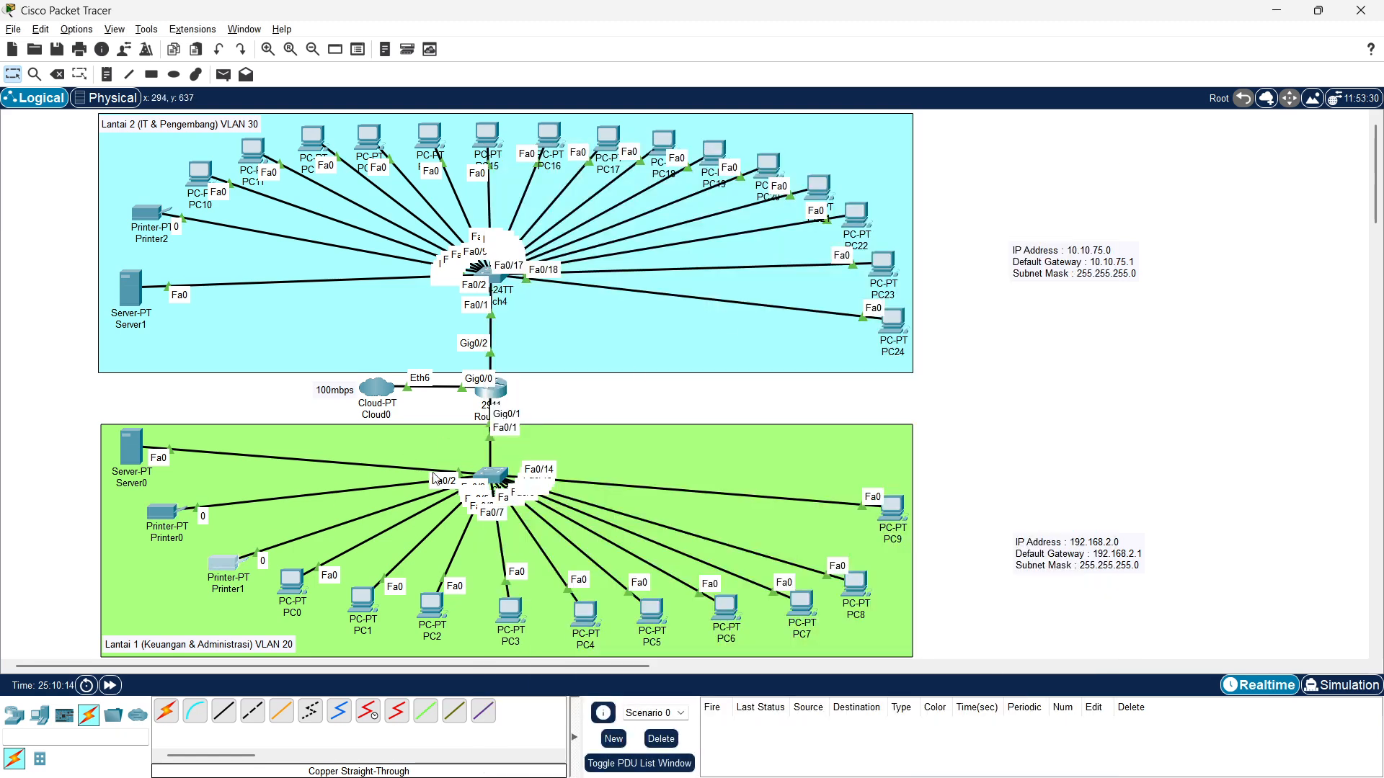
Set Printer1's FastEthernet0 interface to IPv4 address 192.168.2.4 with subnet mask 255.255.255.0 and close the printer window
click(216, 569)
click(568, 183)
click(572, 258)
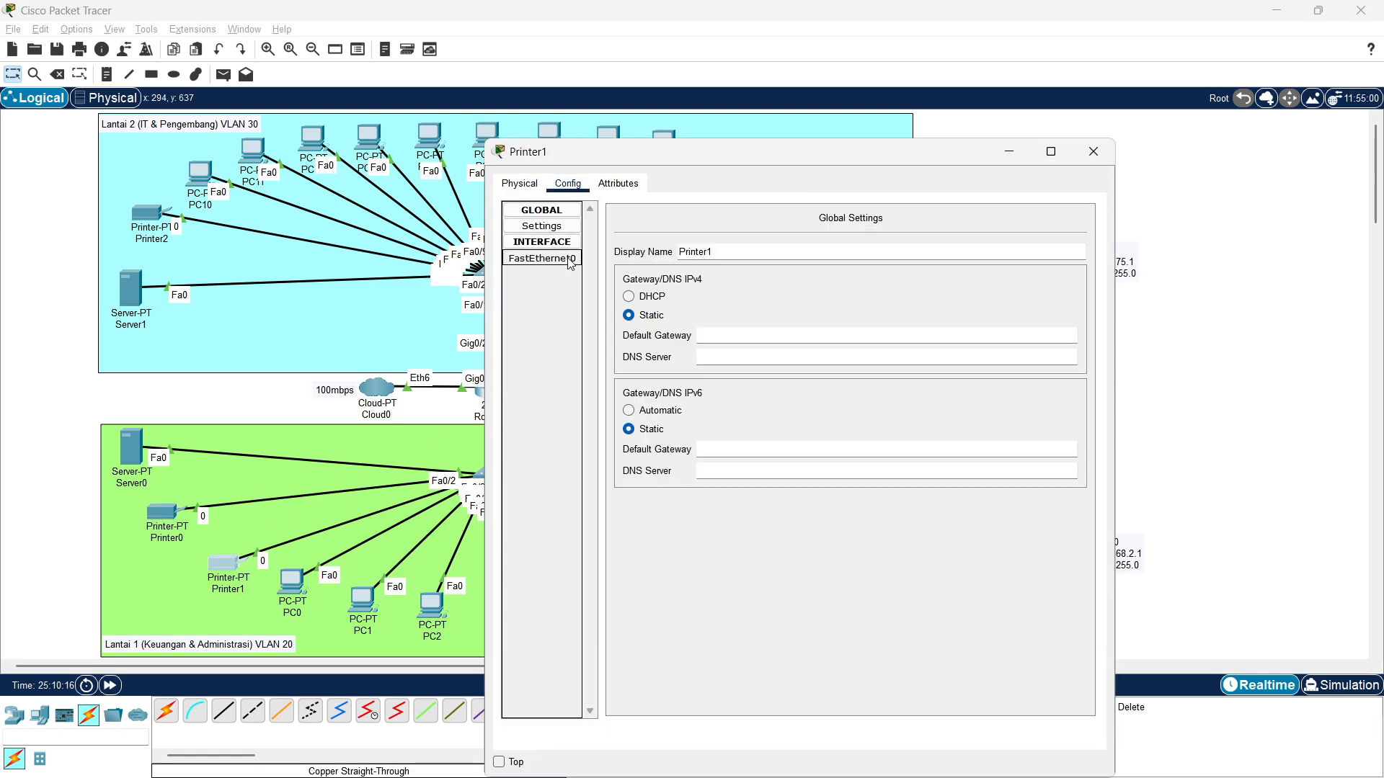
click(903, 343)
text(192.168.2.)
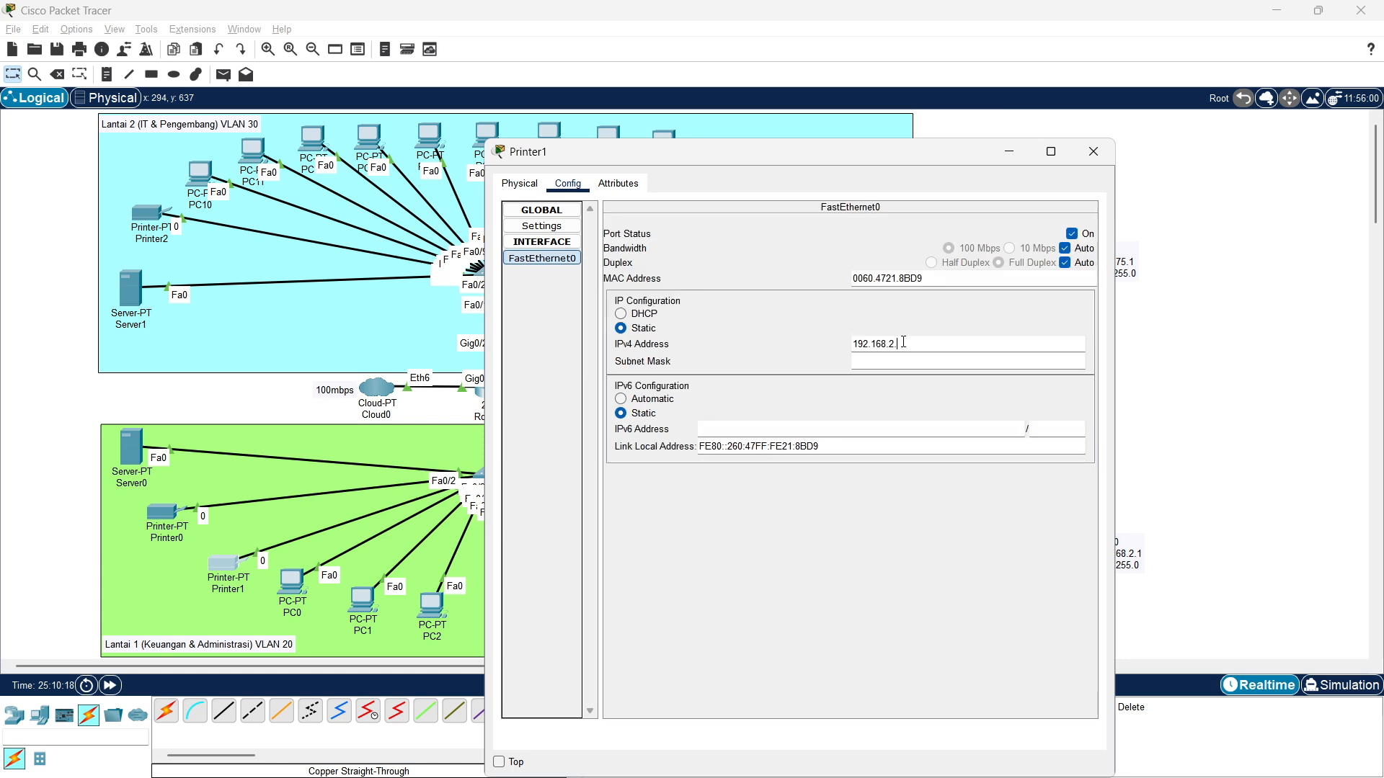
text(24)
key(Tab)
click(1094, 152)
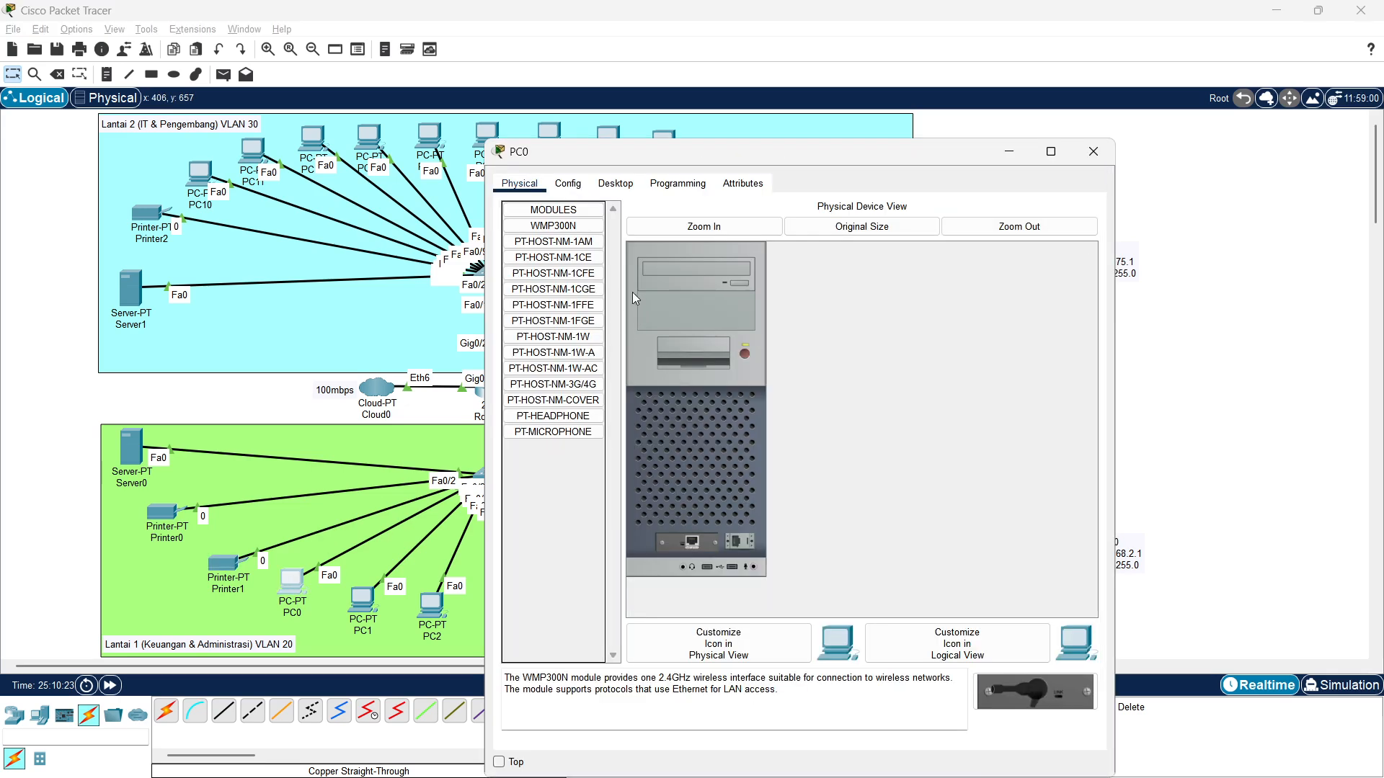
Give PC0 the static IPv4 address 192.168.2.10 with subnet mask 255.255.255.0, fill in its default gateway and close the window
click(615, 183)
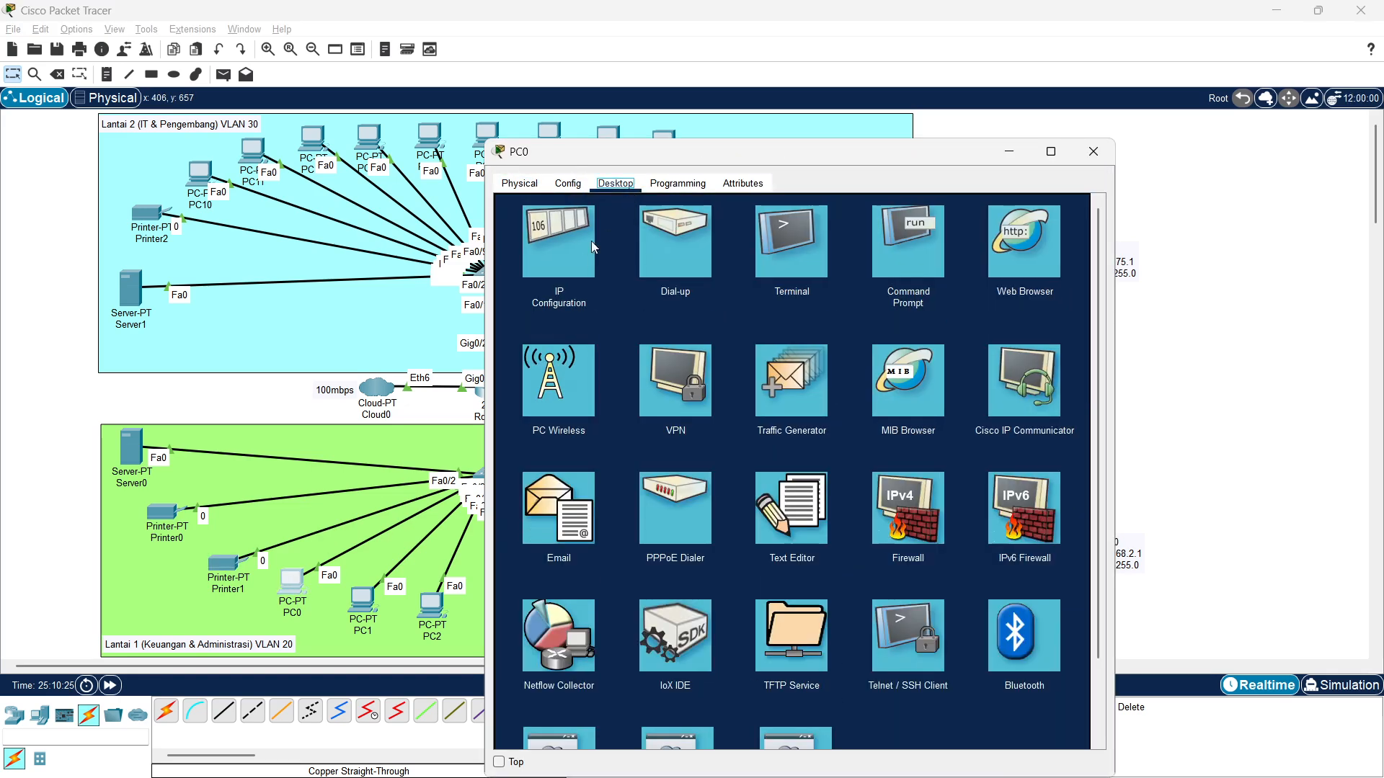
click(569, 240)
key(ctrl+v)
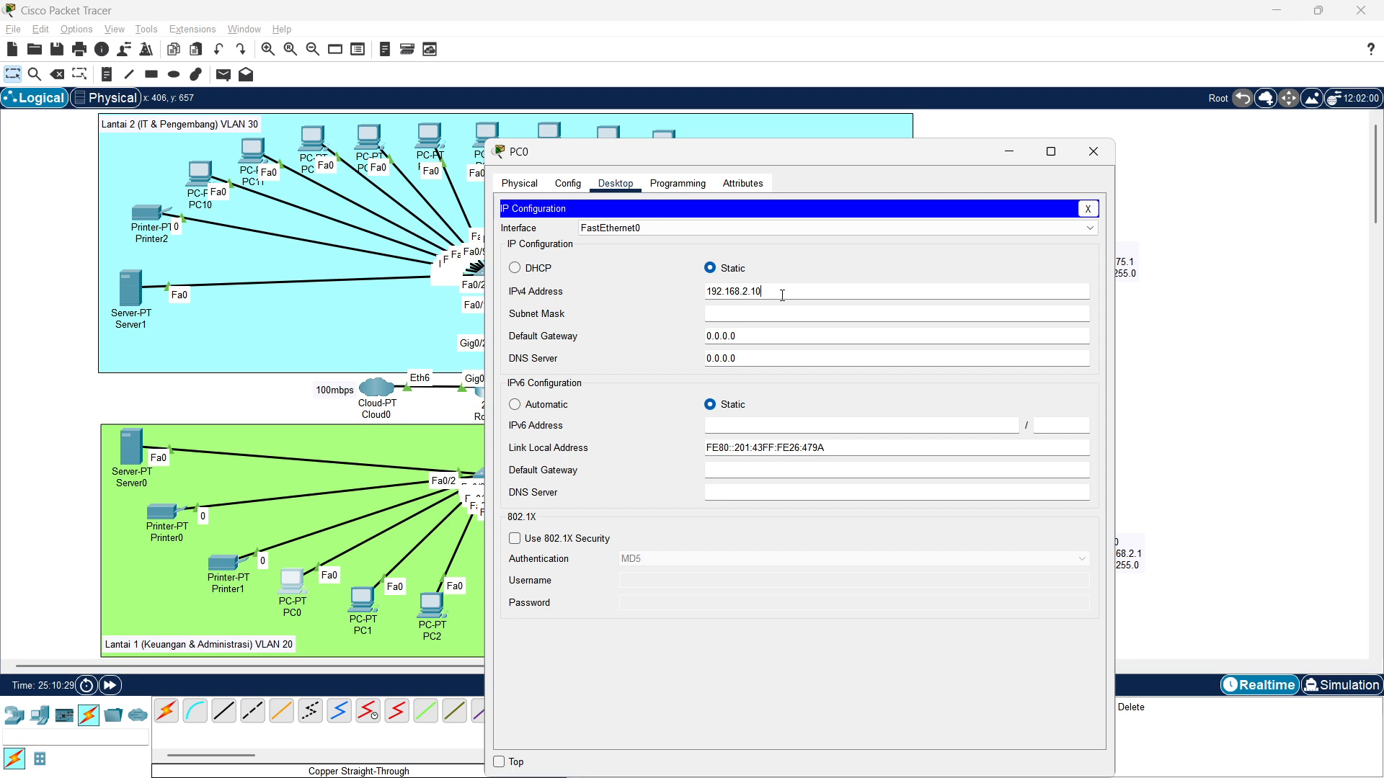
key(Tab)
key(Tab)
key(ctrl+v)
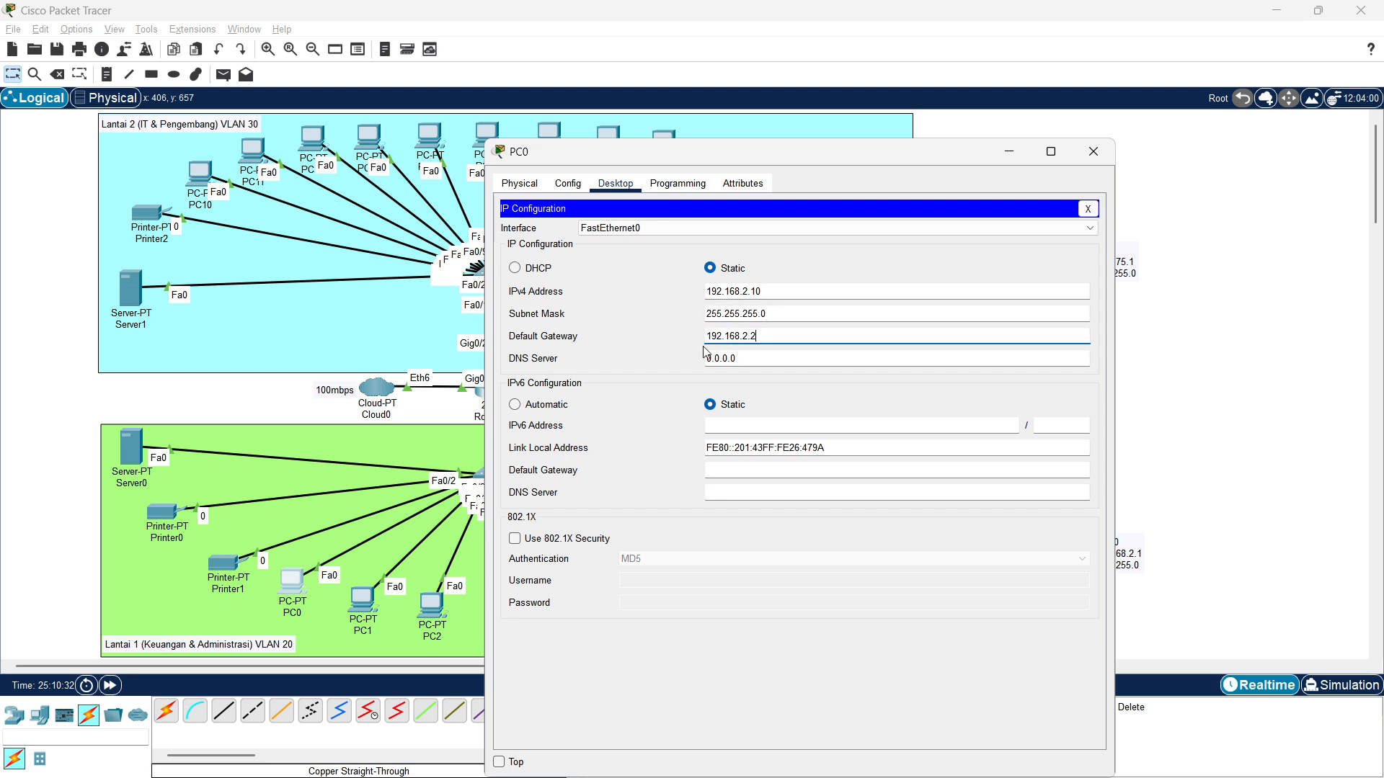
key(ctrl+a)
click(1094, 152)
Review the IP settings of Printer1, Server0 and PC0 on the first floor
click(220, 571)
click(551, 258)
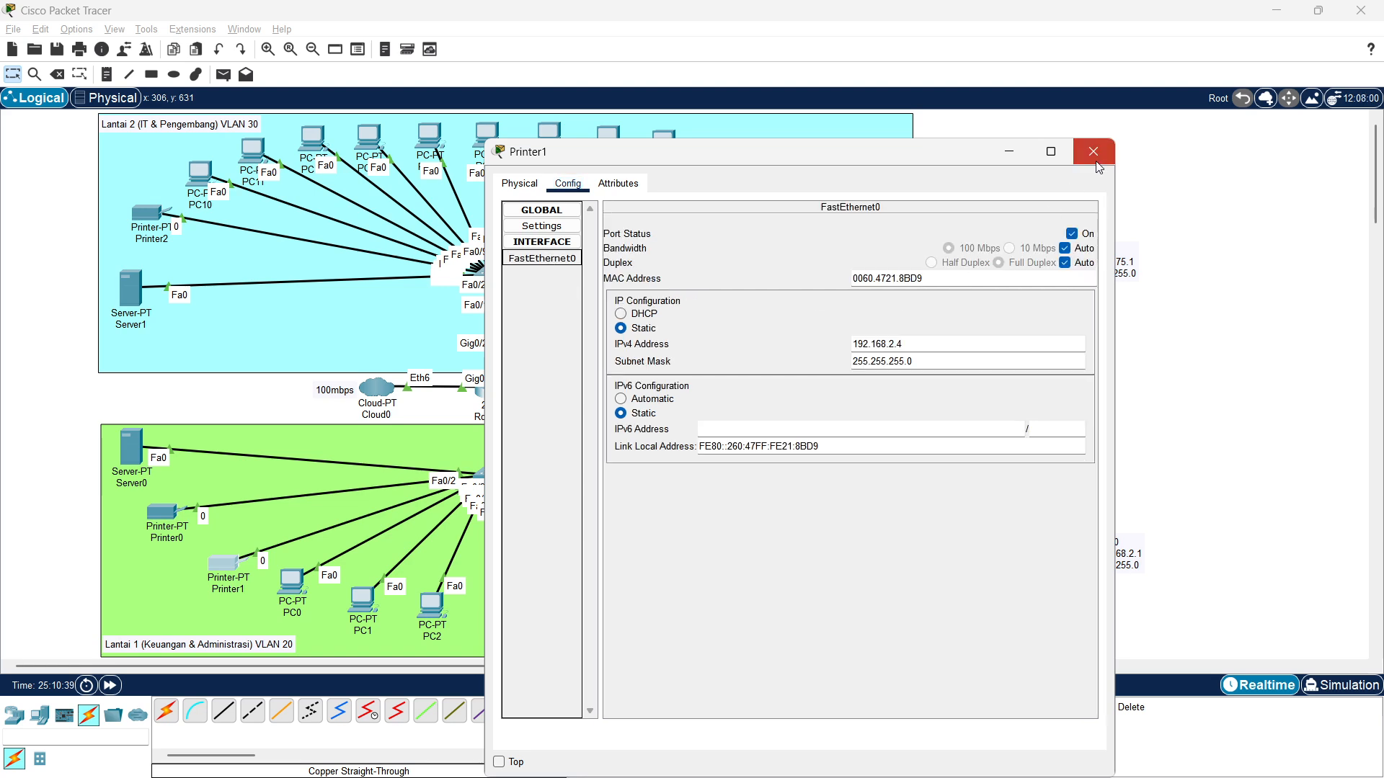
click(1096, 161)
click(131, 447)
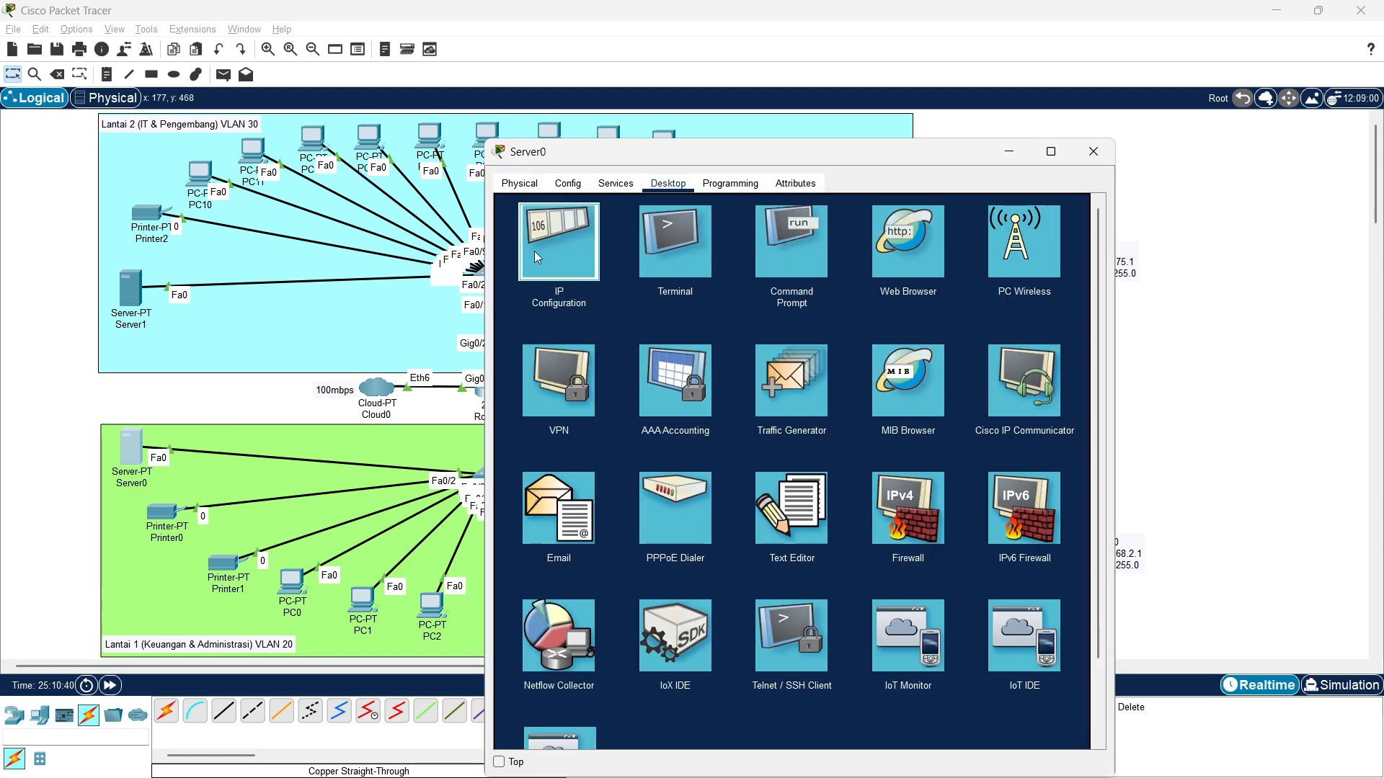
click(534, 256)
click(1083, 150)
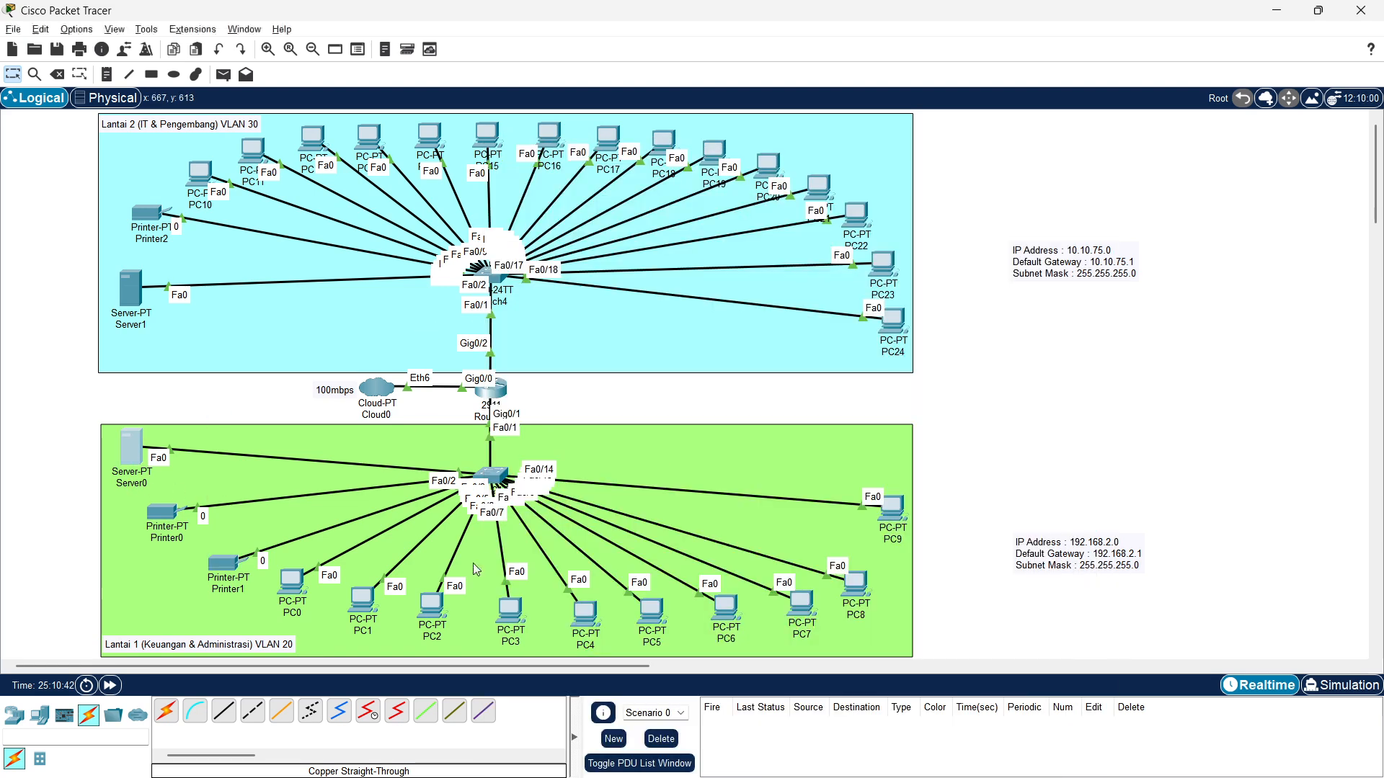
click(294, 583)
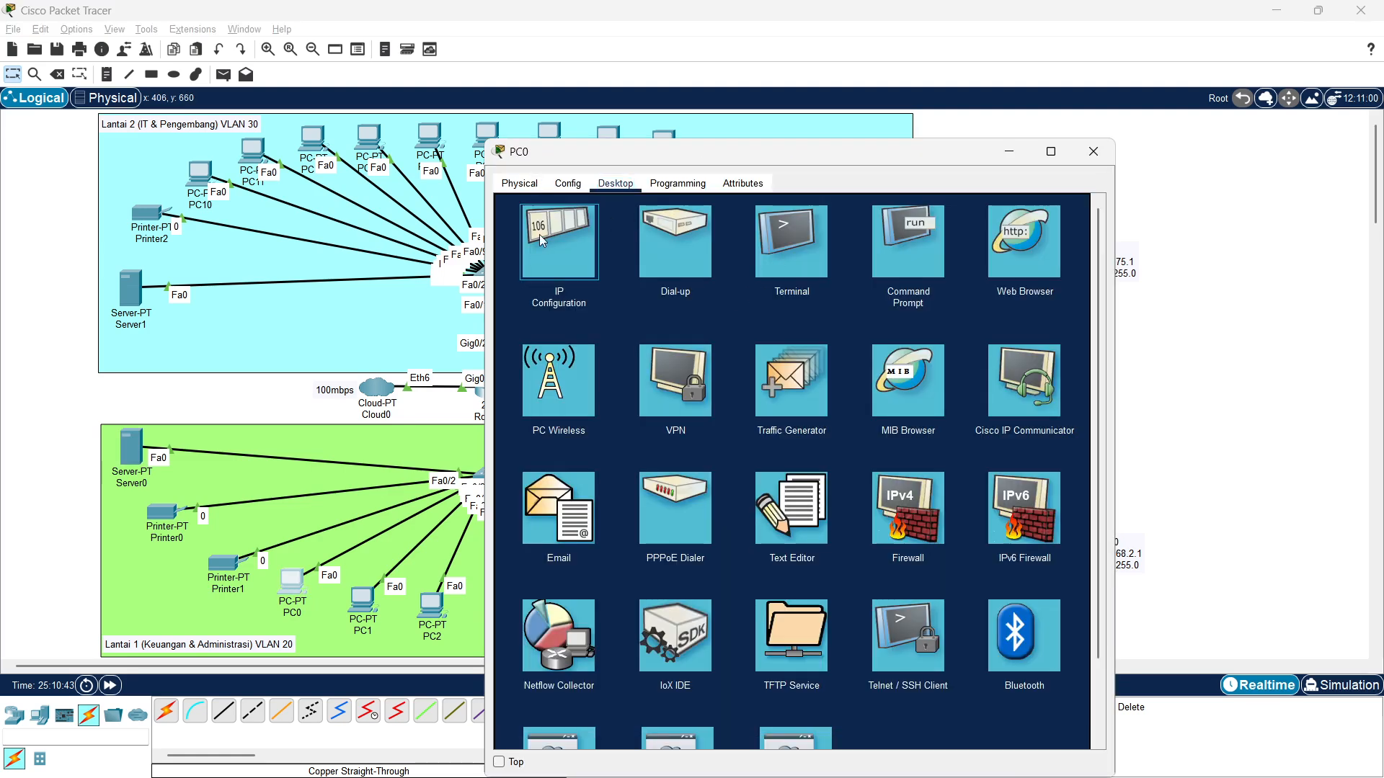
click(541, 238)
click(1093, 152)
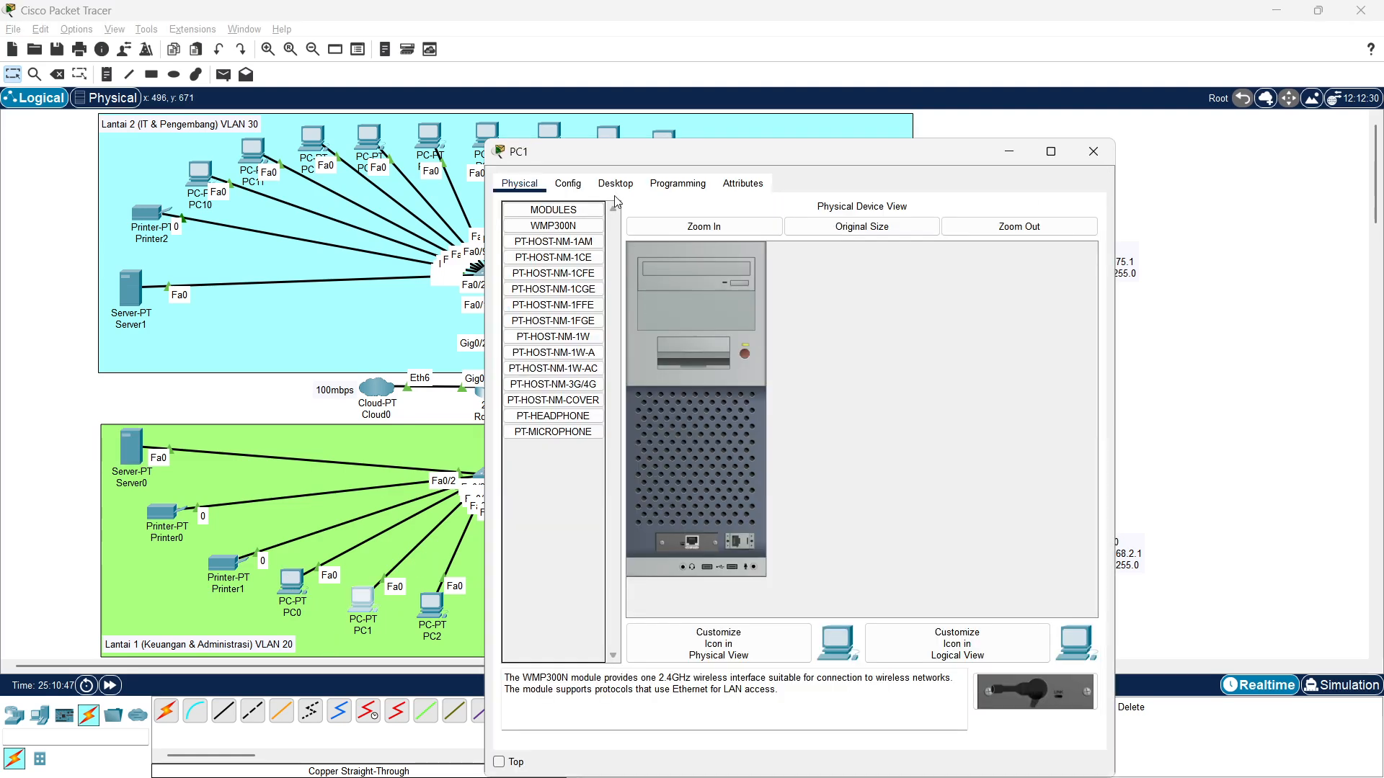
Give PC1 the static IPv4 address 192.168.2.11, the default subnet mask and default gateway 192.168.2.1, and close its window
click(616, 183)
click(557, 238)
click(785, 292)
text(192.168.2.11)
click(773, 315)
key(Tab)
text(192.168.2.1)
click(1093, 152)
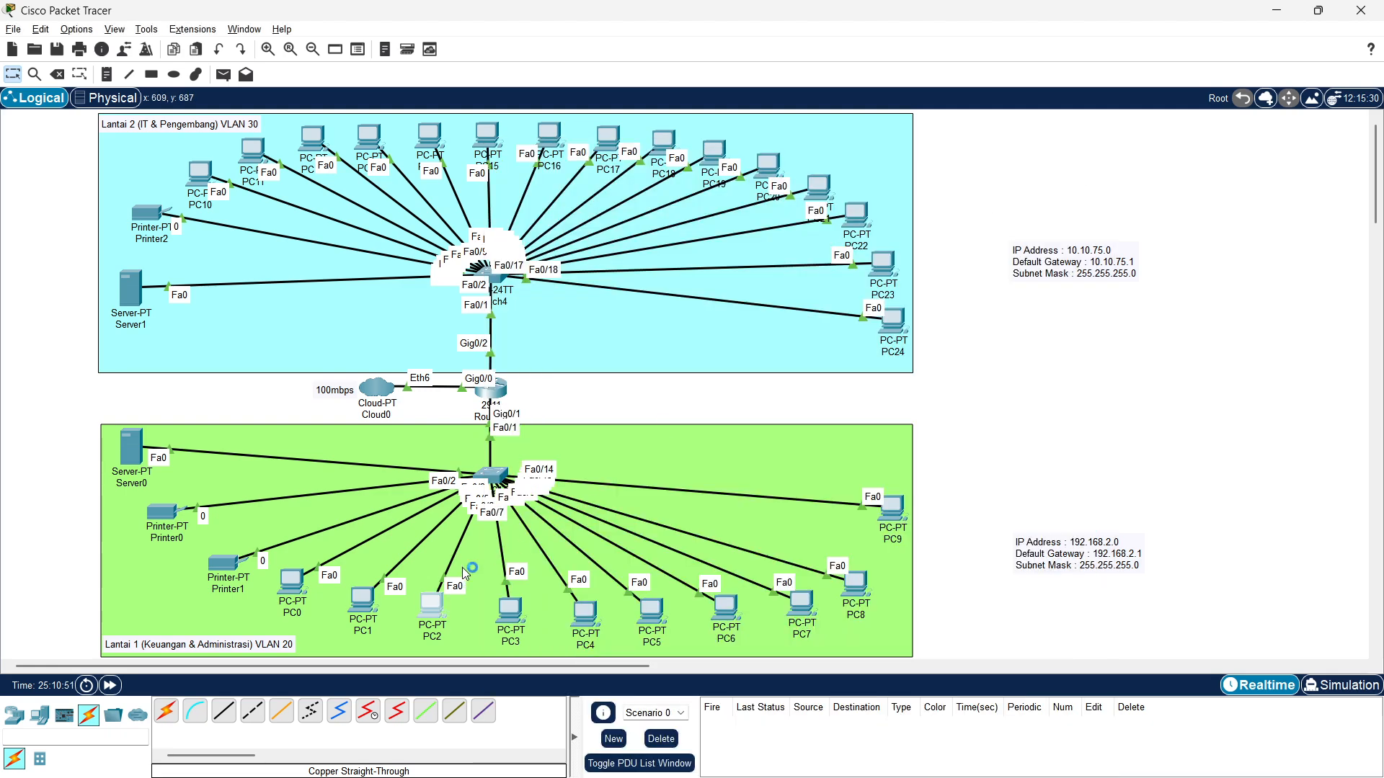
Give PC2 the static IPv4 address 192.168.2.12, the default subnet mask and default gateway 192.168.2.1, and close its window
click(432, 606)
click(614, 210)
click(560, 267)
click(787, 318)
text(192.168.2.12)
click(766, 340)
key(Tab)
text(192.168.2.1)
click(1094, 178)
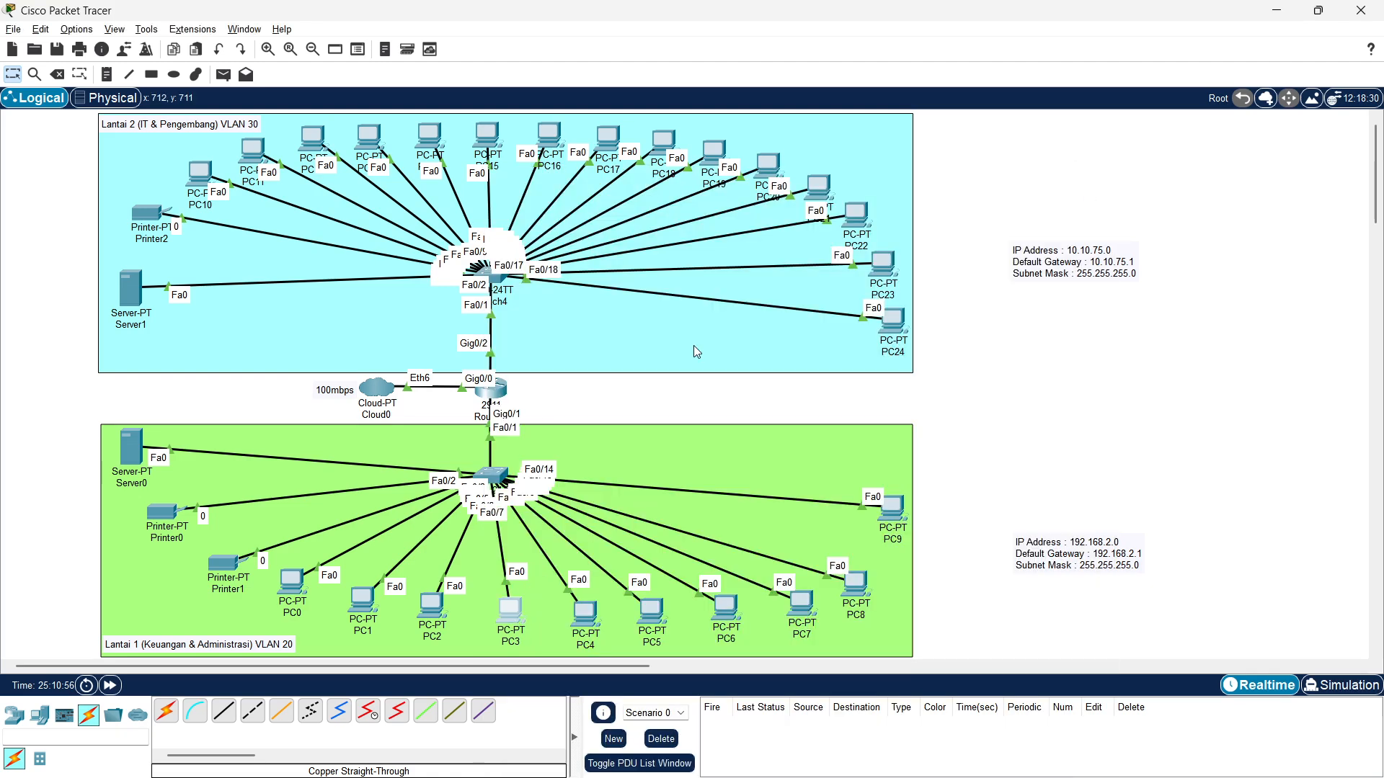
Give PC3 the static IPv4 address 192.168.2.13, subnet mask 255.255.255.0 and default gateway 192.168.2.1, and close its window
click(514, 617)
click(618, 184)
click(571, 247)
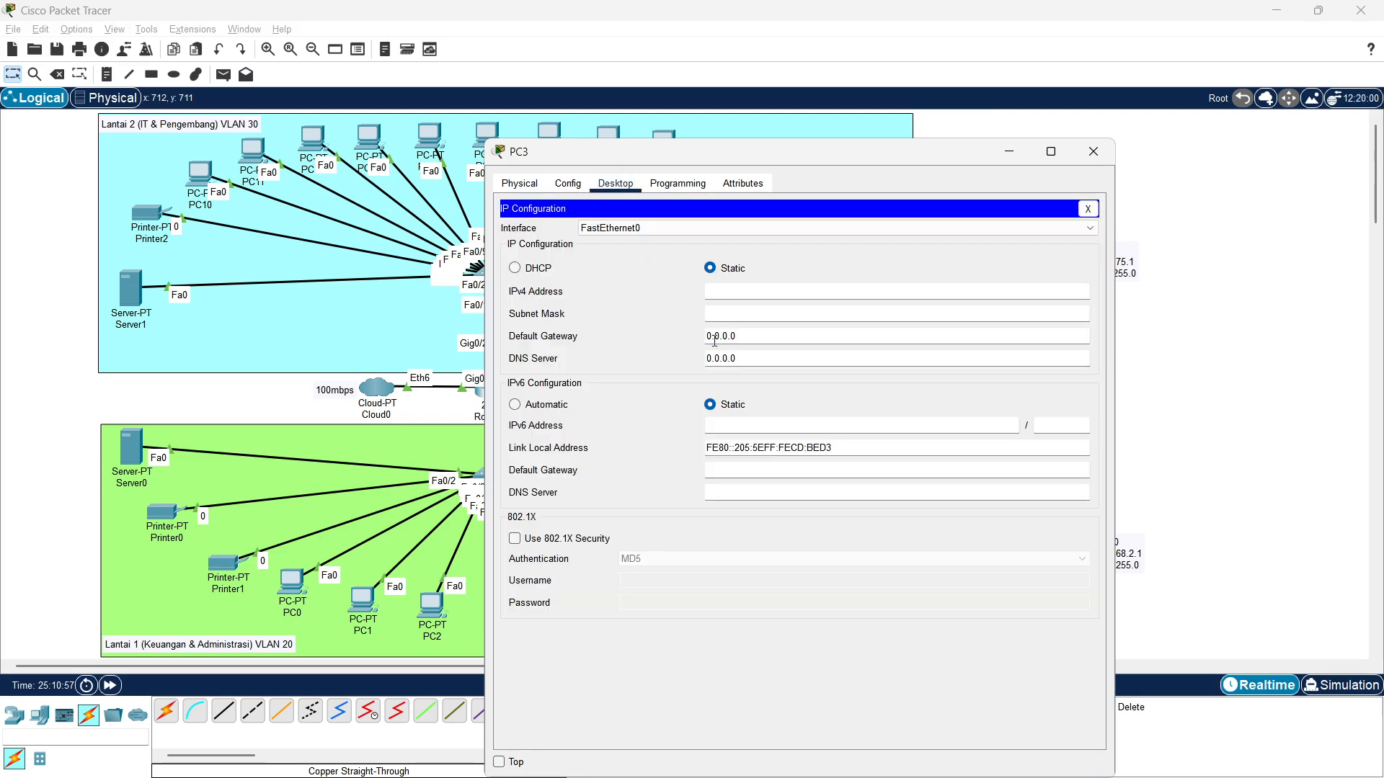
text(192.168.2.1)
key(Tab)
click(757, 292)
text(3)
click(756, 342)
key(ctrl+a)
text(192.168.2.1)
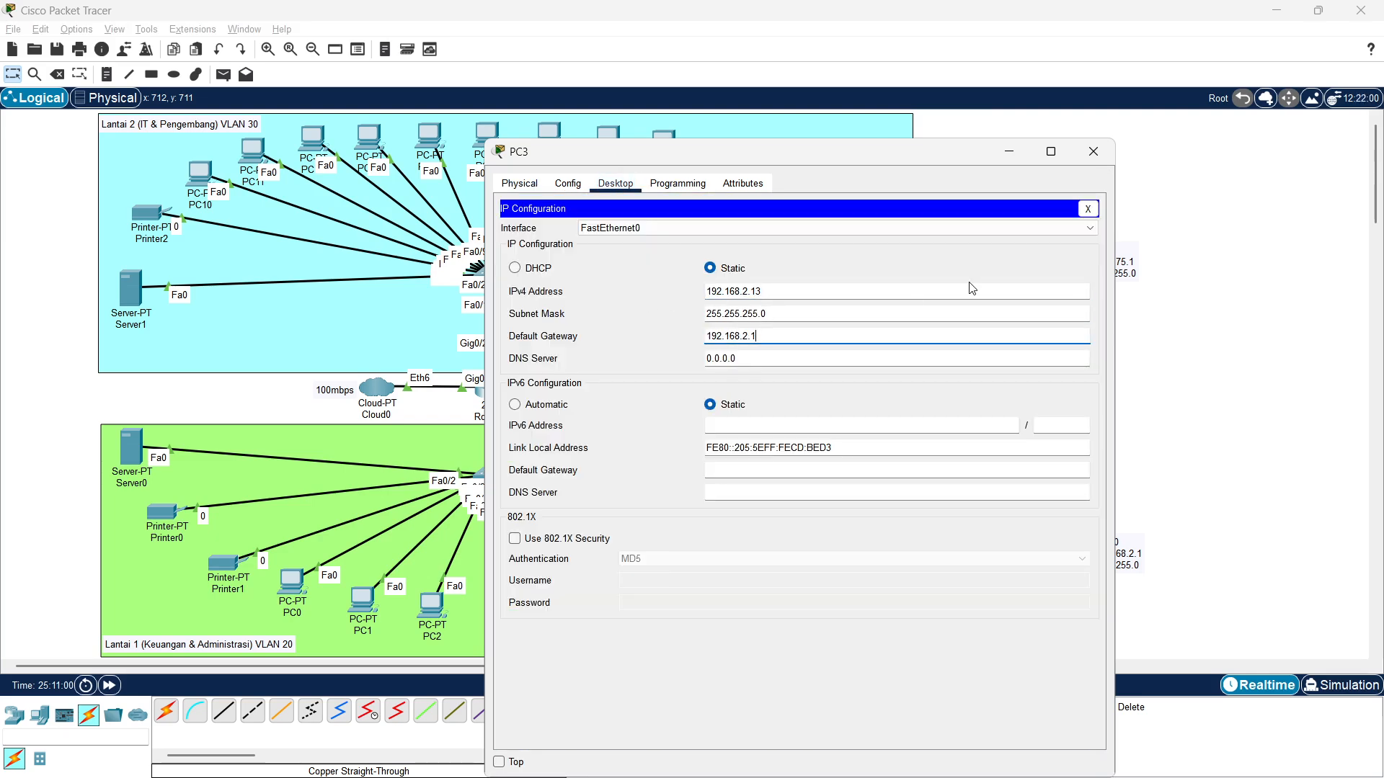
click(1094, 151)
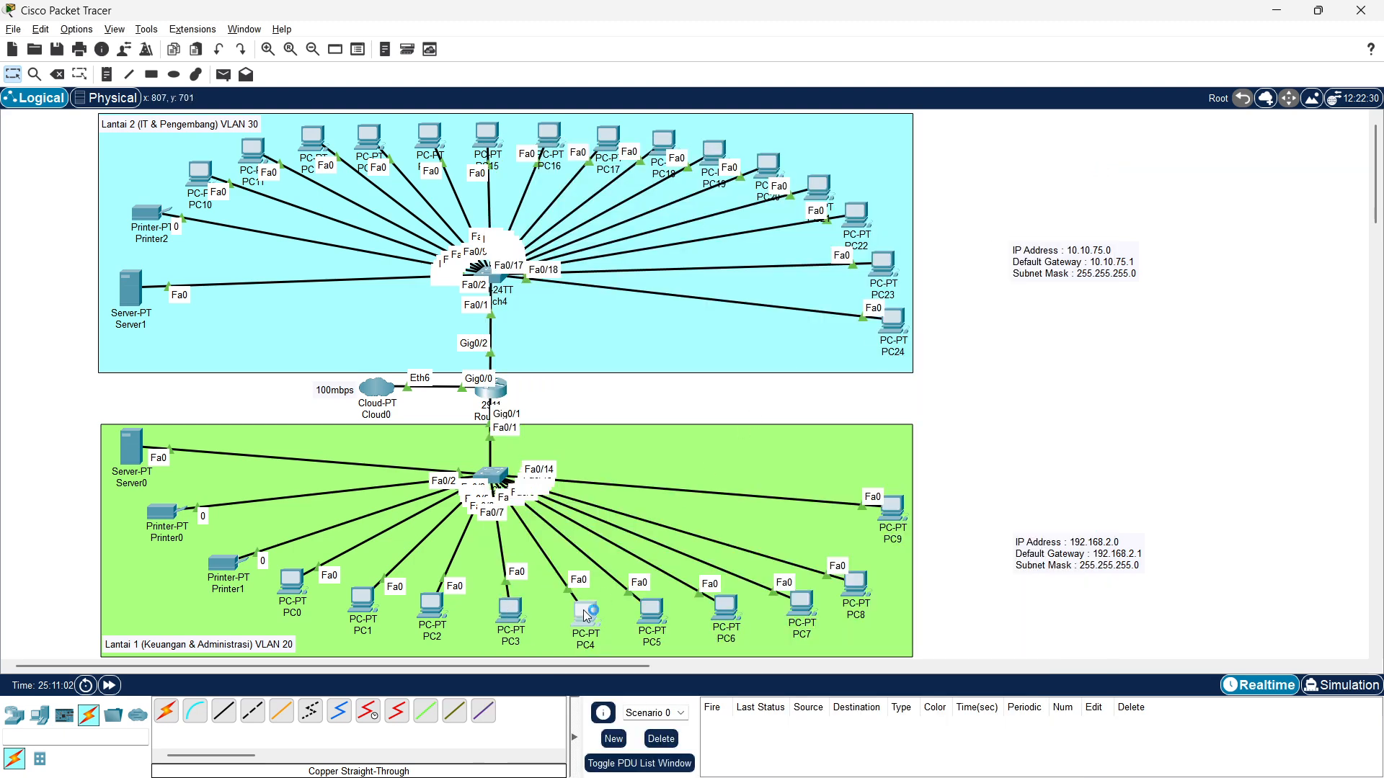
Open the IP configuration of PC4
click(508, 609)
click(615, 209)
click(598, 265)
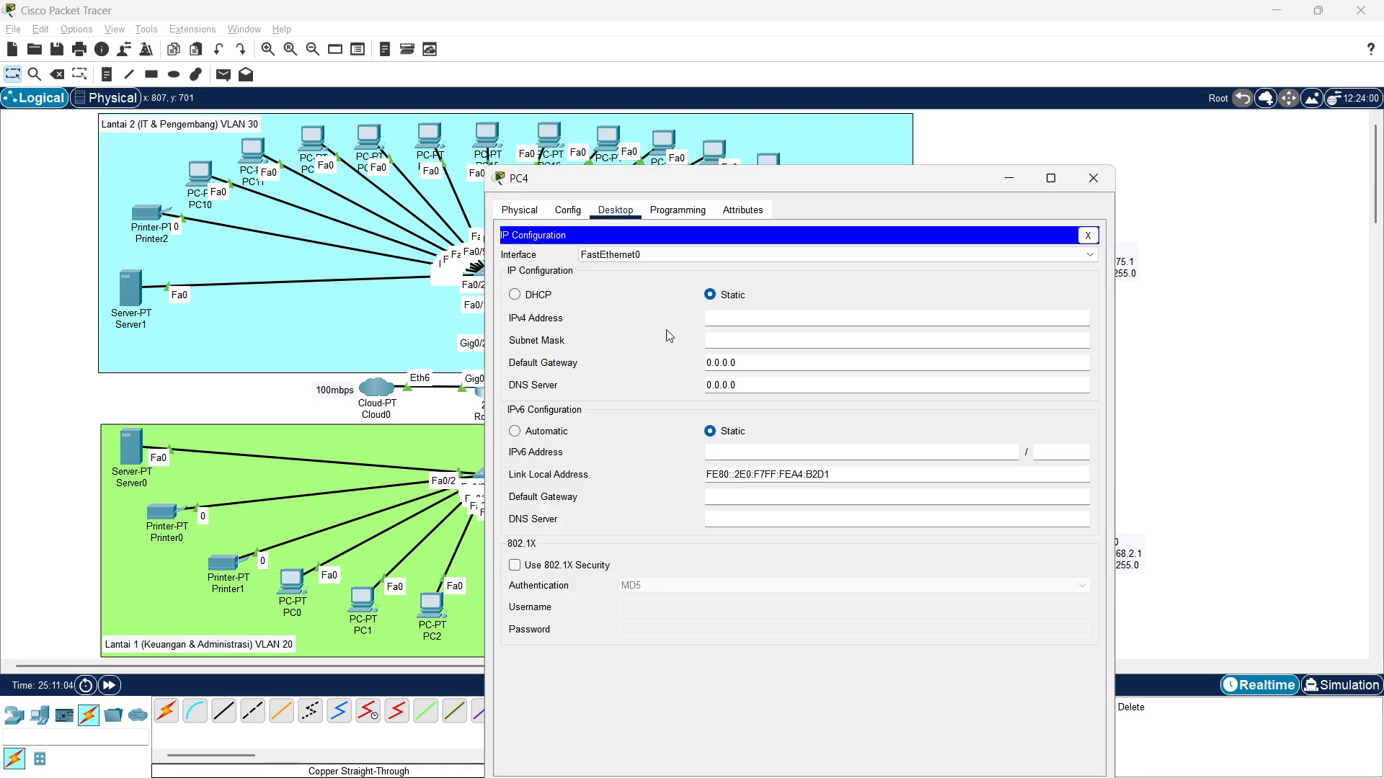
Configure PC4 with static IPv4 address 192.168.2.14, subnet mask 255.255.255.0 and default gateway 192.168.2.1
text(192.168.2.14)
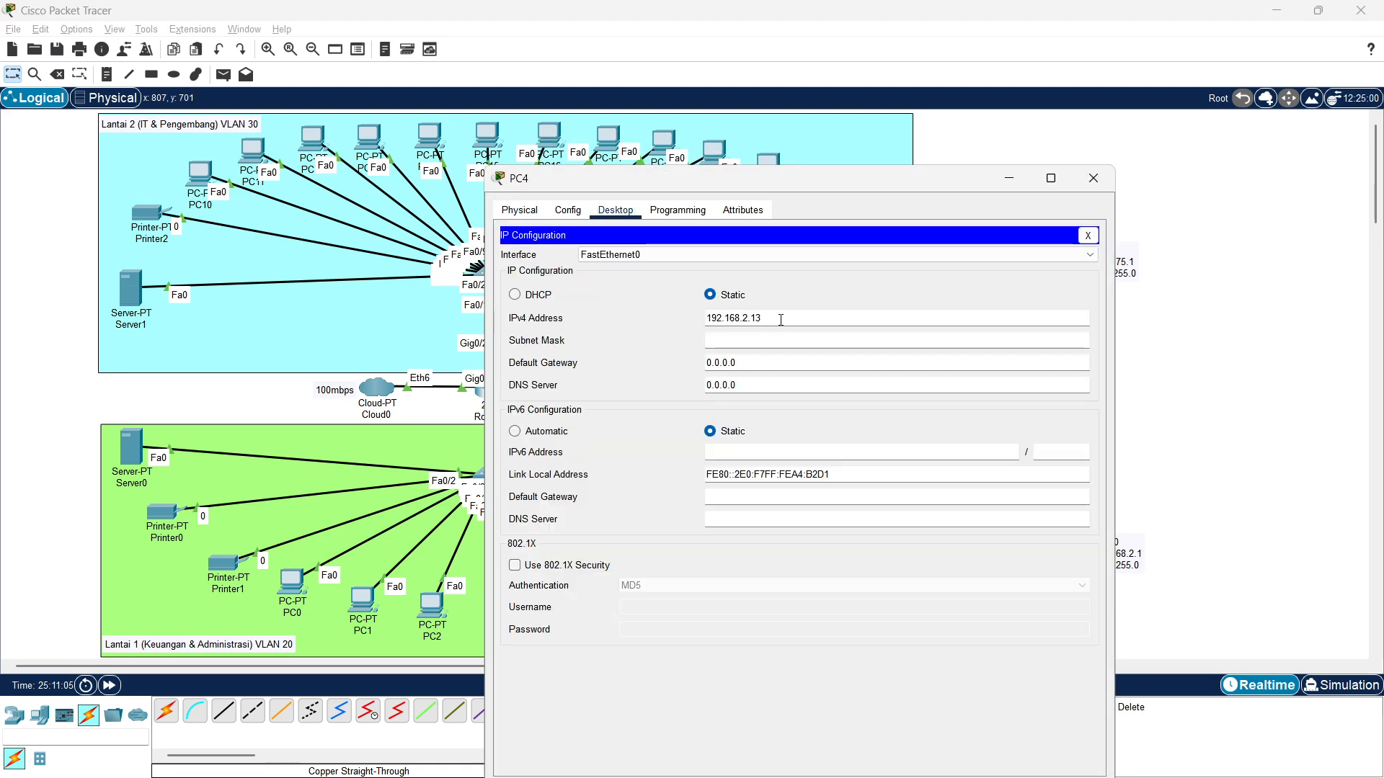
key(Tab)
key(Tab)
text(192.168.2.1)
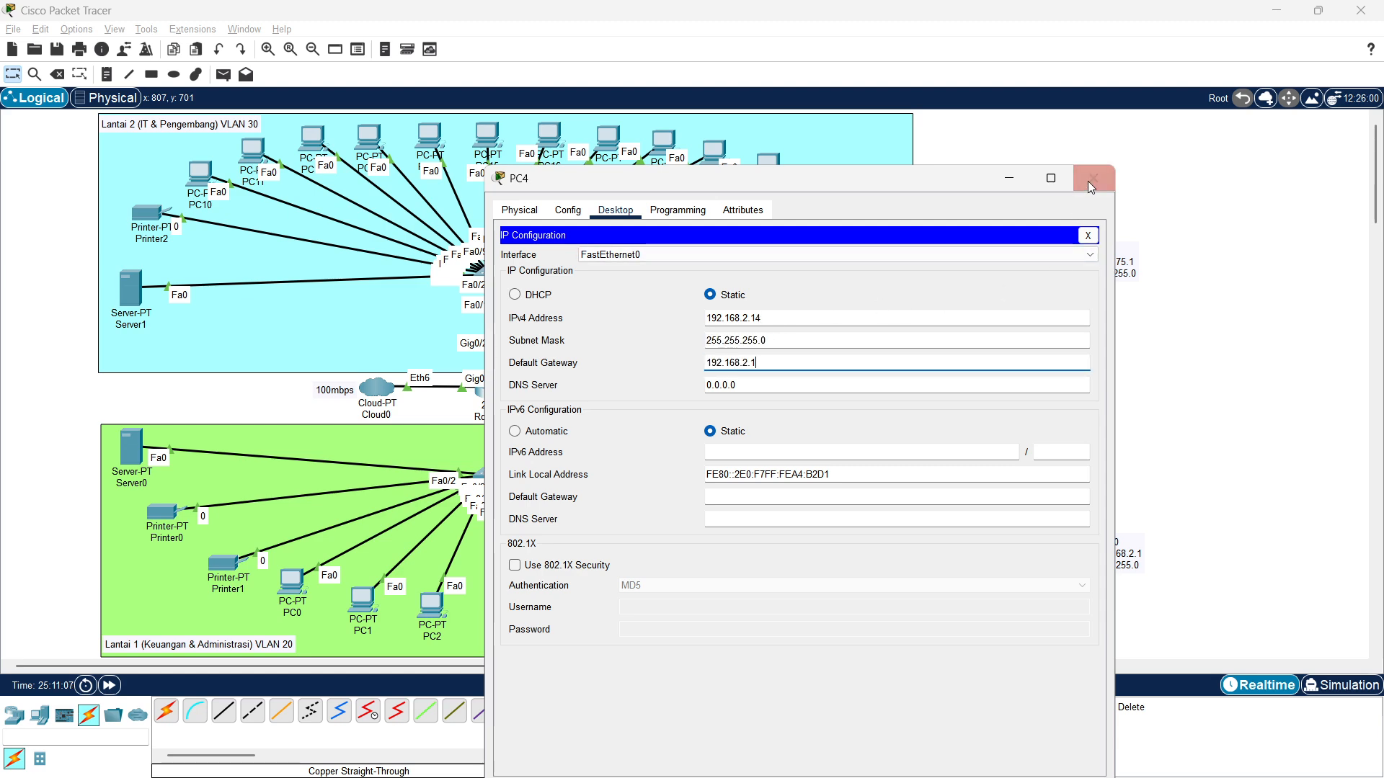
click(1093, 177)
Configure PC5 with static IPv4 address 192.168.2.15, the default subnet mask and default gateway 192.168.2.1
click(666, 606)
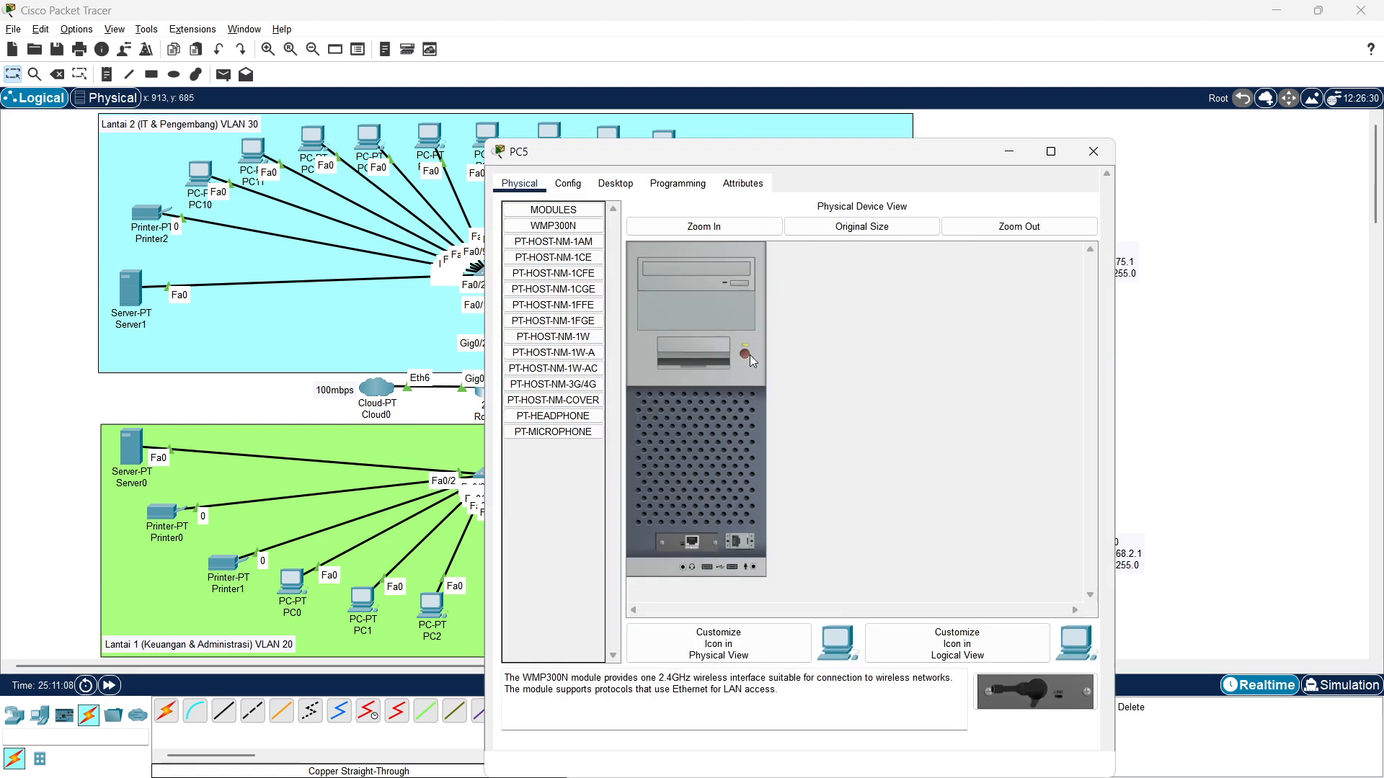
click(615, 183)
click(572, 237)
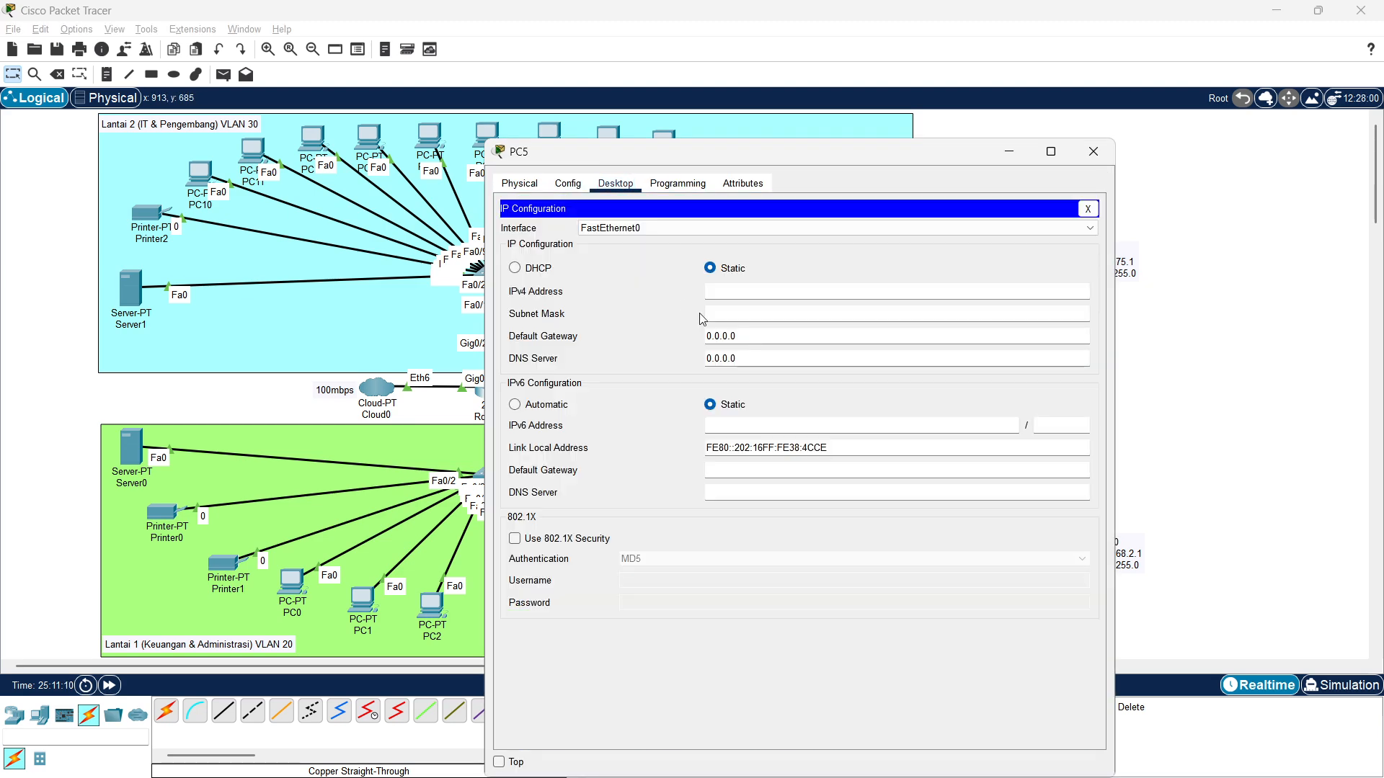
text(192.168.2.15)
click(785, 314)
key(Tab)
text(192.168.2.1)
click(1093, 152)
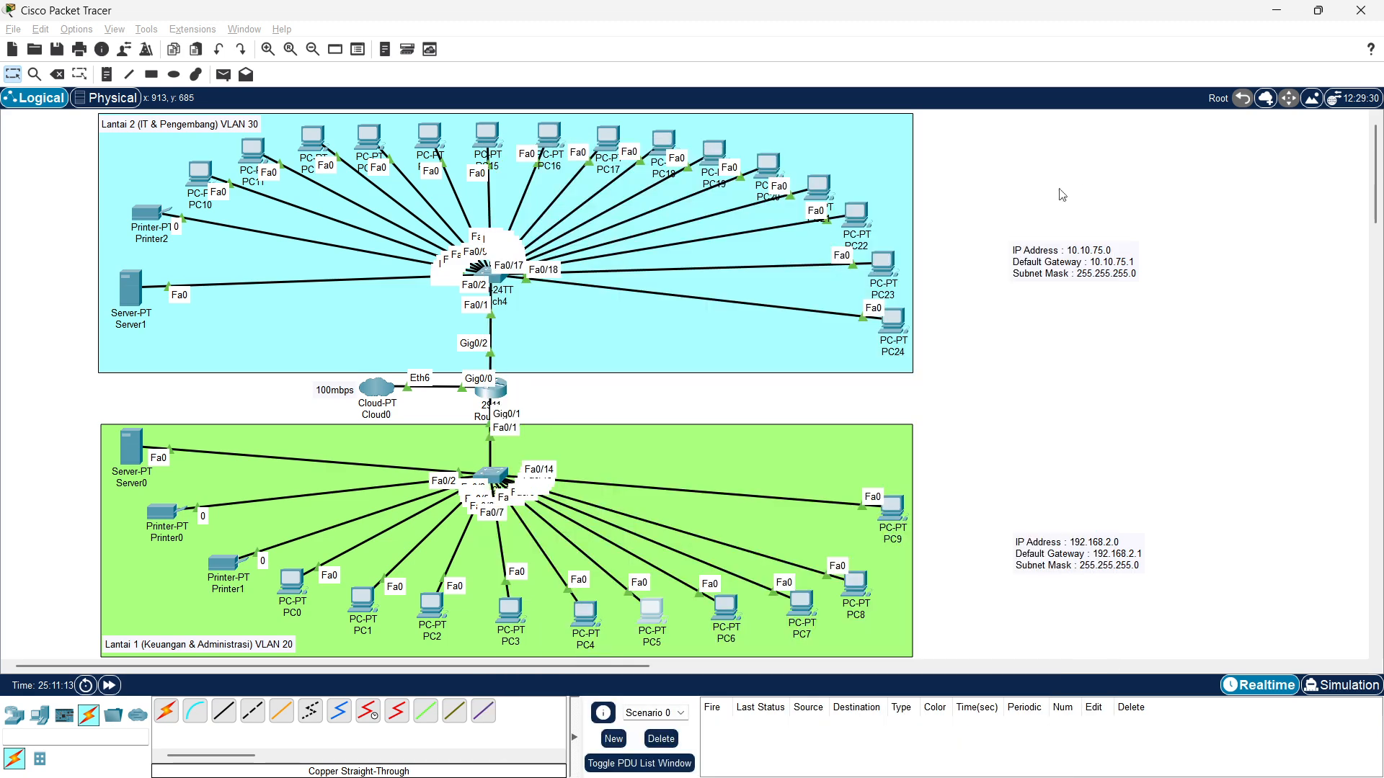
Configure PC6 with static IPv4 address 192.168.2.16, the default subnet mask and default gateway 192.168.2.1
click(725, 609)
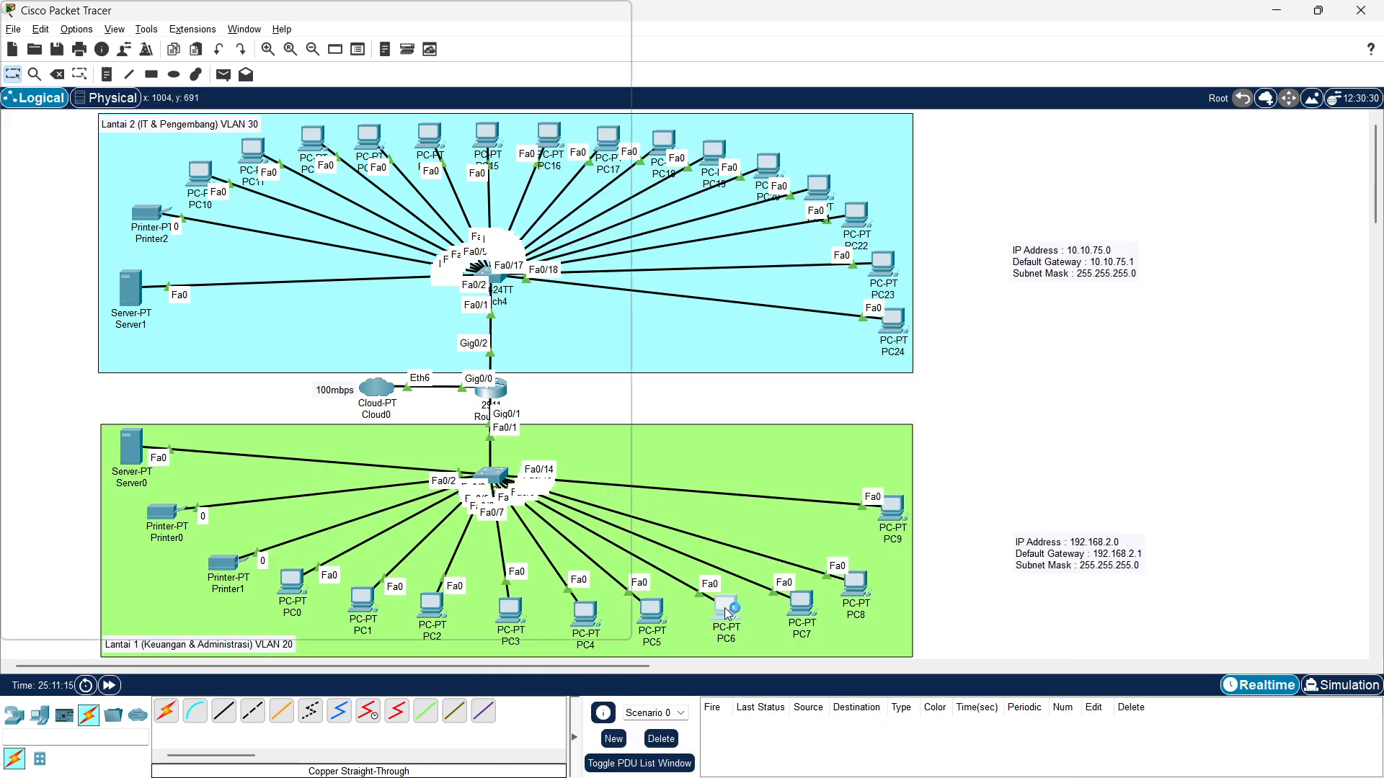
click(615, 210)
click(575, 271)
click(751, 318)
text(192.168.2.16)
key(Tab)
key(Tab)
text(192.168.2.1)
click(1093, 178)
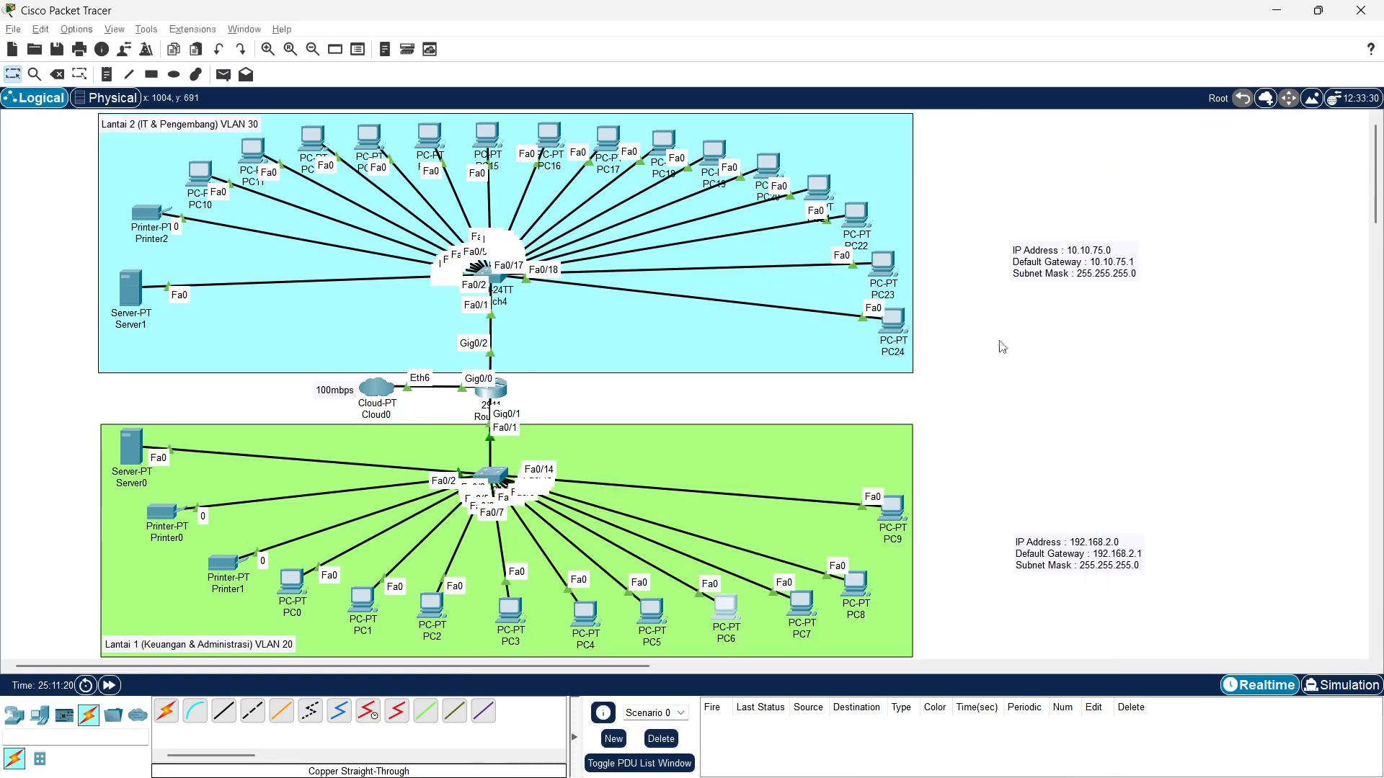
Configure PC7 with its static IPv4 address in the 192.168.2.0 network, the default subnet mask and default gateway 192.168.2.1
click(841, 529)
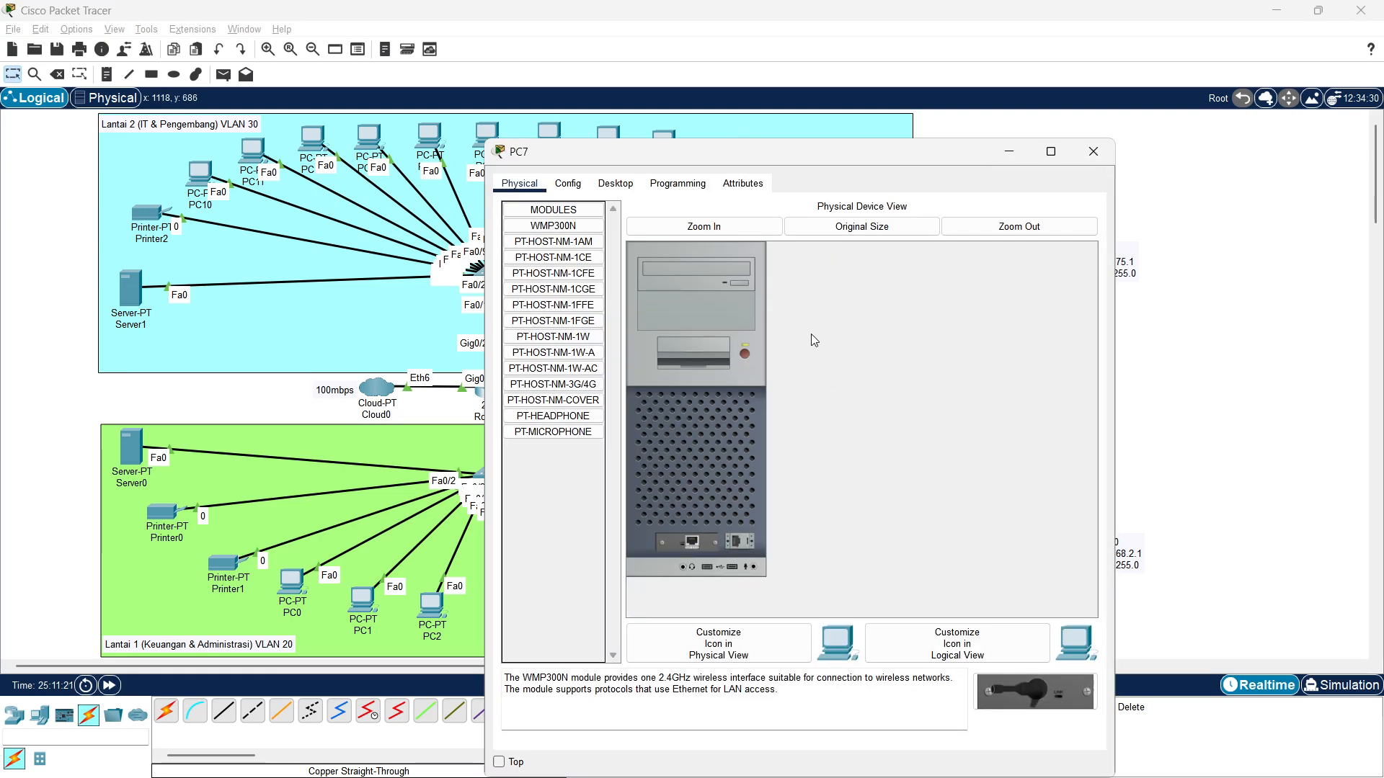
click(615, 183)
click(569, 246)
click(809, 290)
text(192.168.2.1)
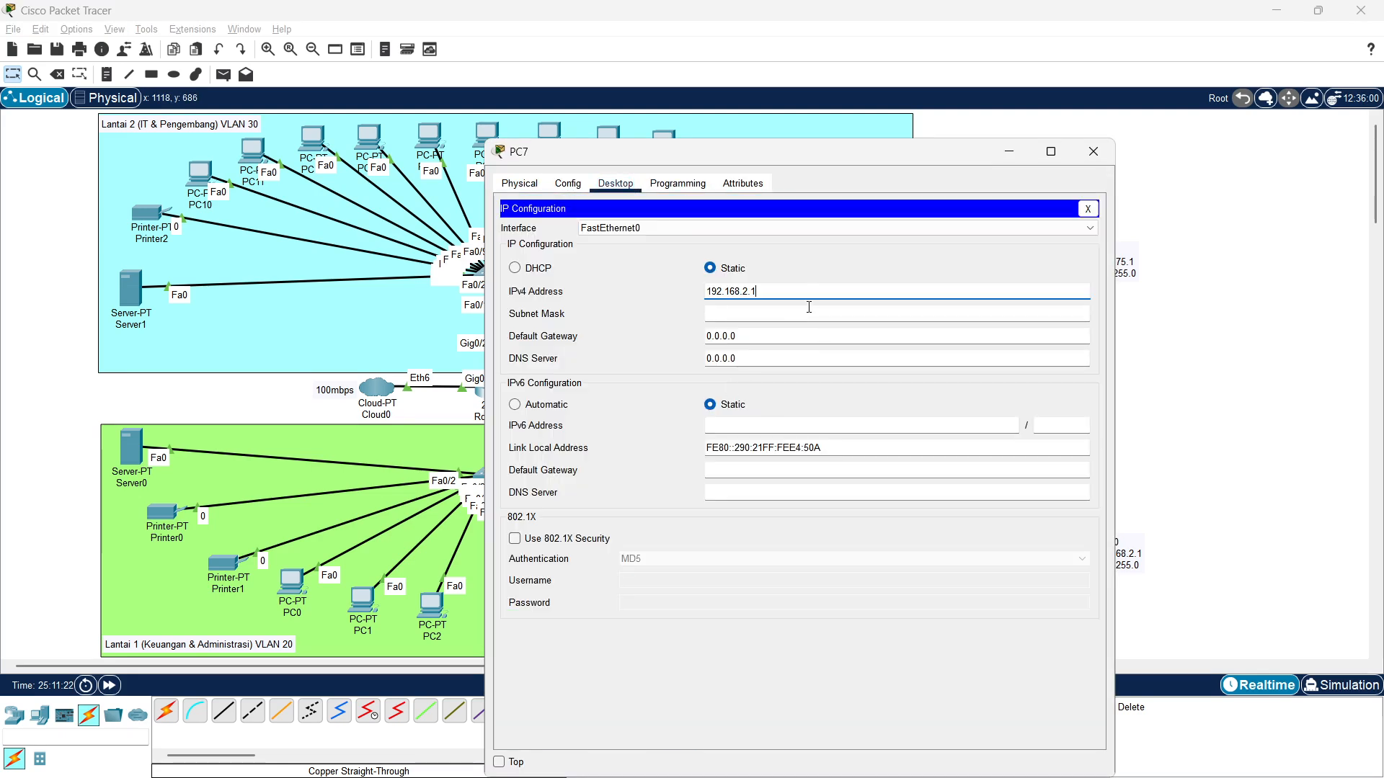
click(779, 309)
key(Tab)
text(192.168.2.1)
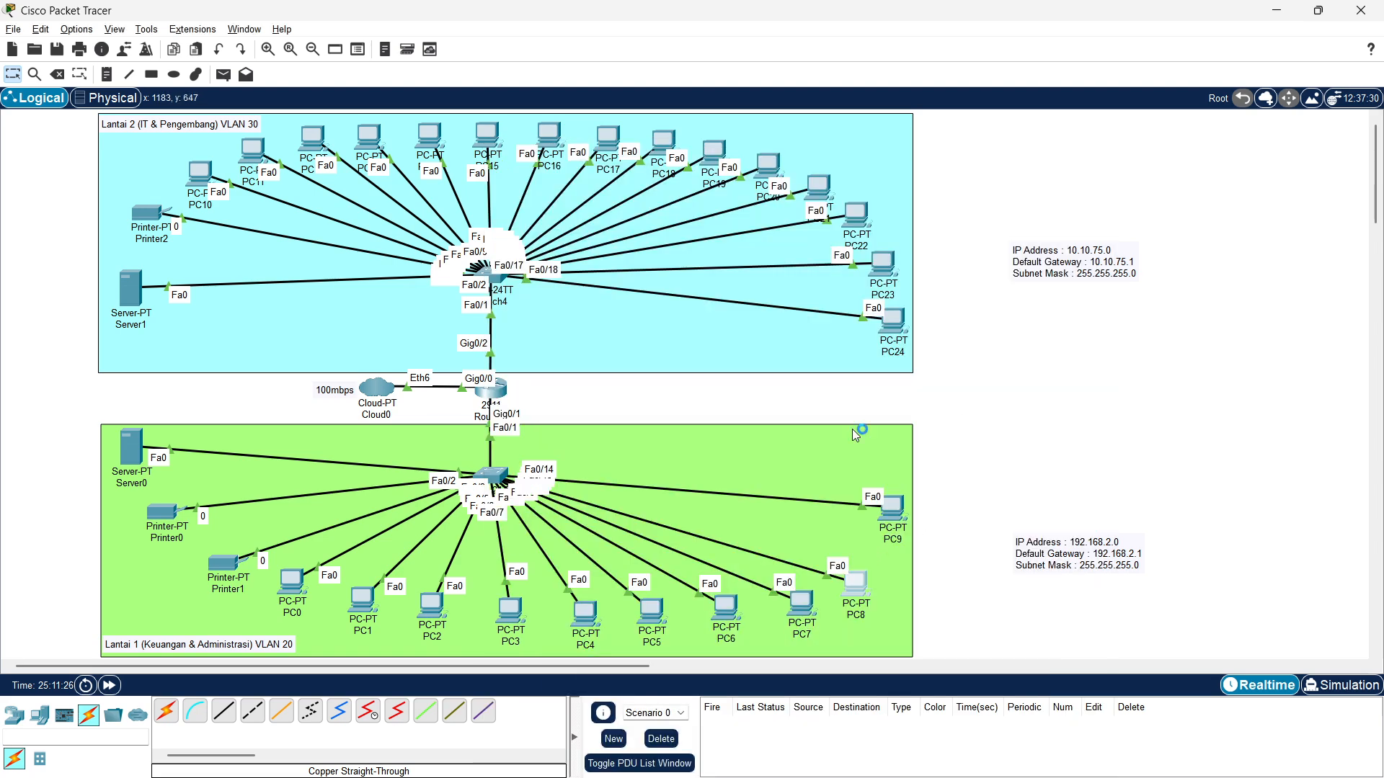
Configure PC8 with its static IPv4 address in the 192.168.2.0 network, the default subnet mask and default gateway 192.168.2.1
click(856, 583)
click(615, 183)
click(580, 241)
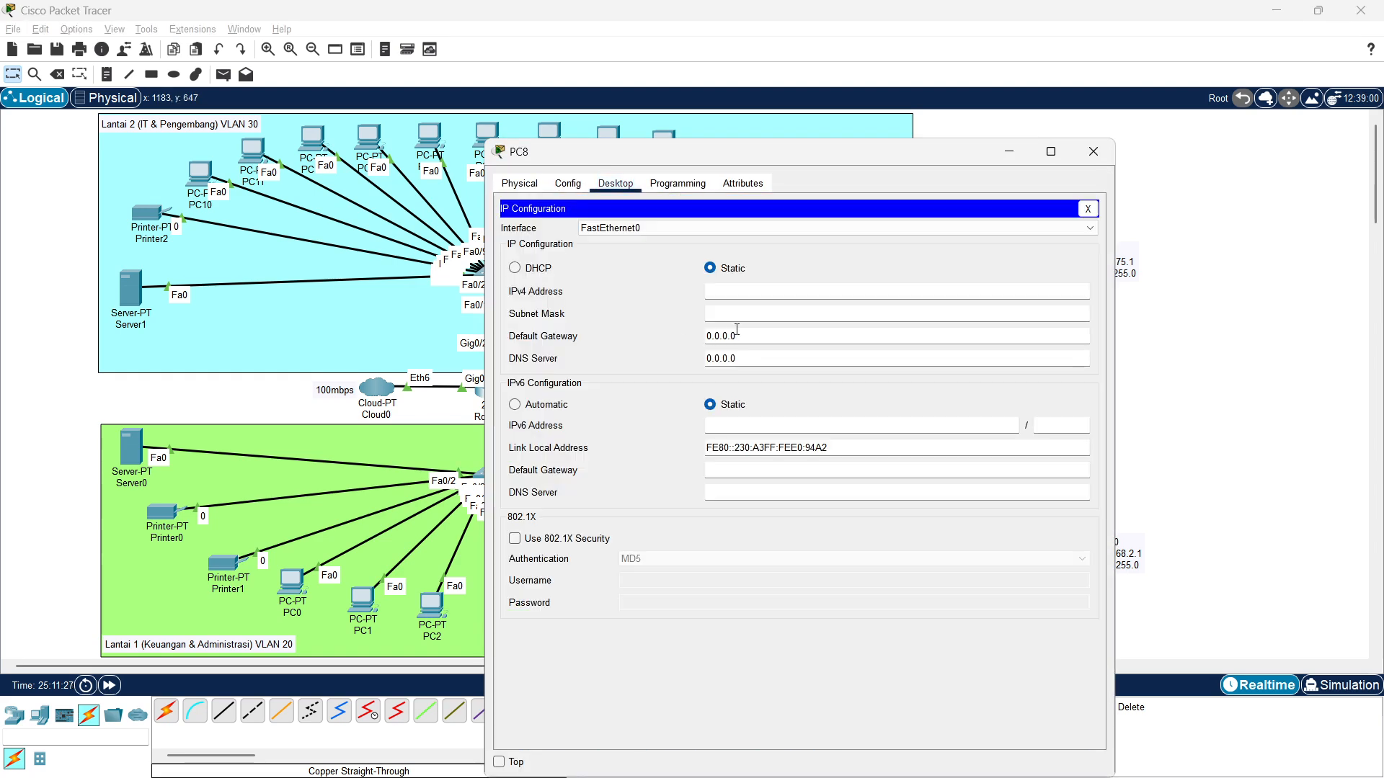
text(192.168.2.1)
key(Tab)
key(Tab)
text(192.168.2.1)
click(1094, 151)
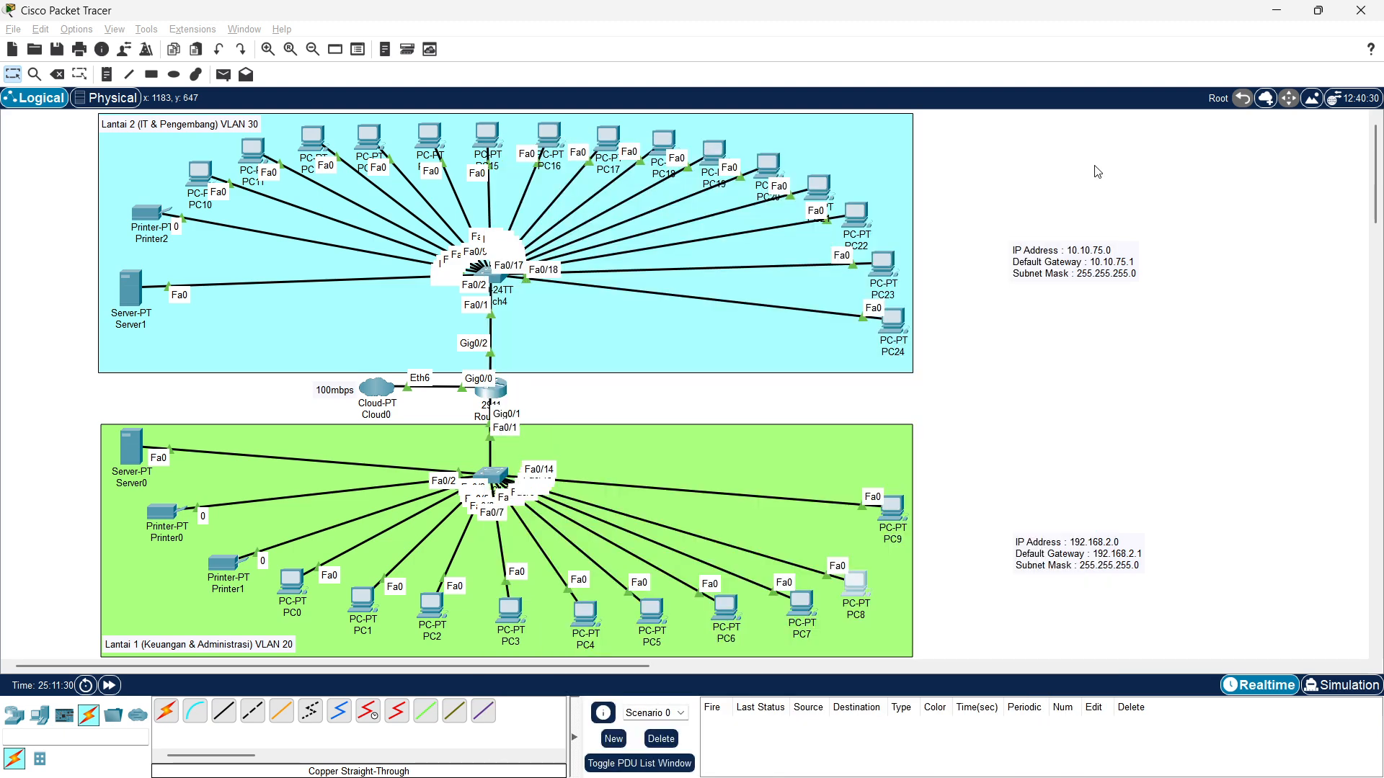
Configure PC9 with static IPv4 address 192.168.2.19, the default subnet mask and default gateway 192.168.2.1
click(892, 509)
click(606, 184)
click(559, 242)
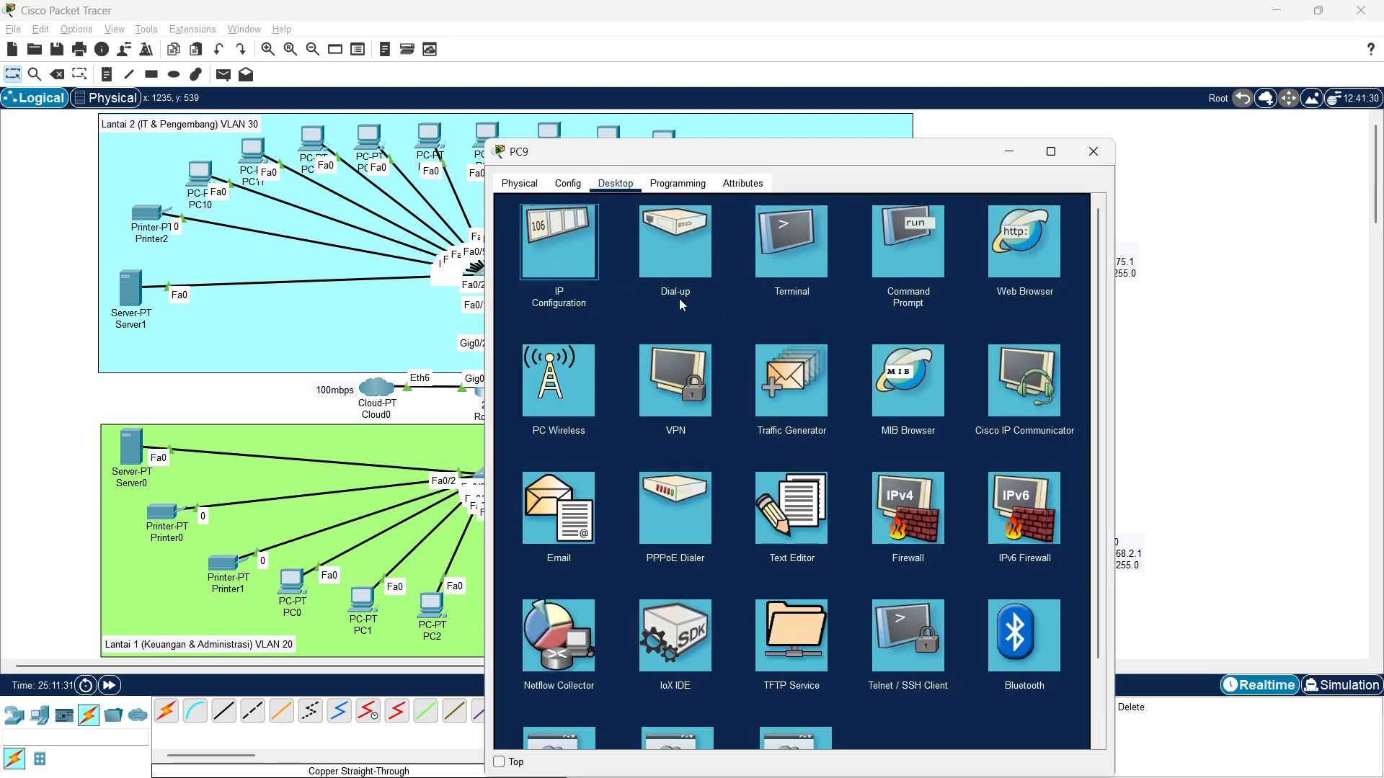
text(192.168.2.19)
key(Tab)
key(Tab)
text(192.168.2.1)
click(1093, 151)
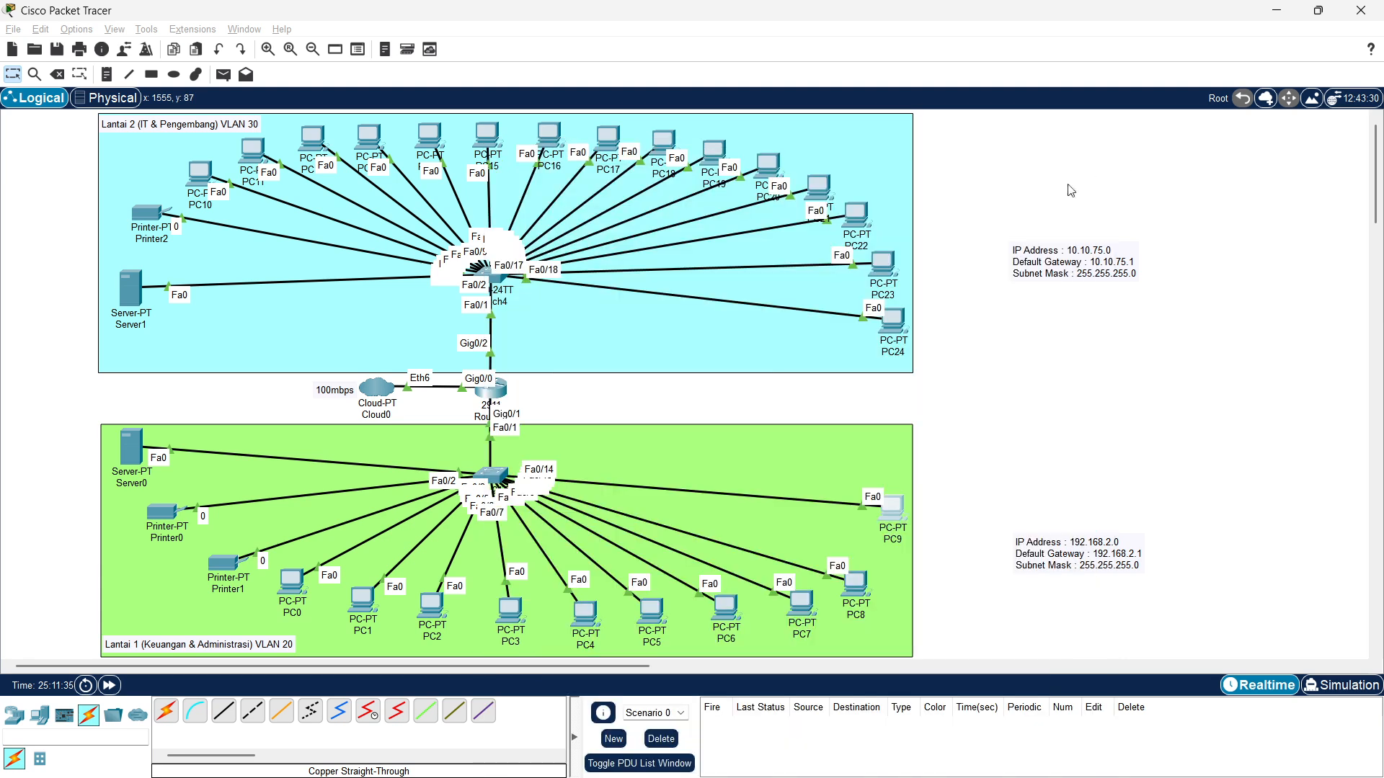
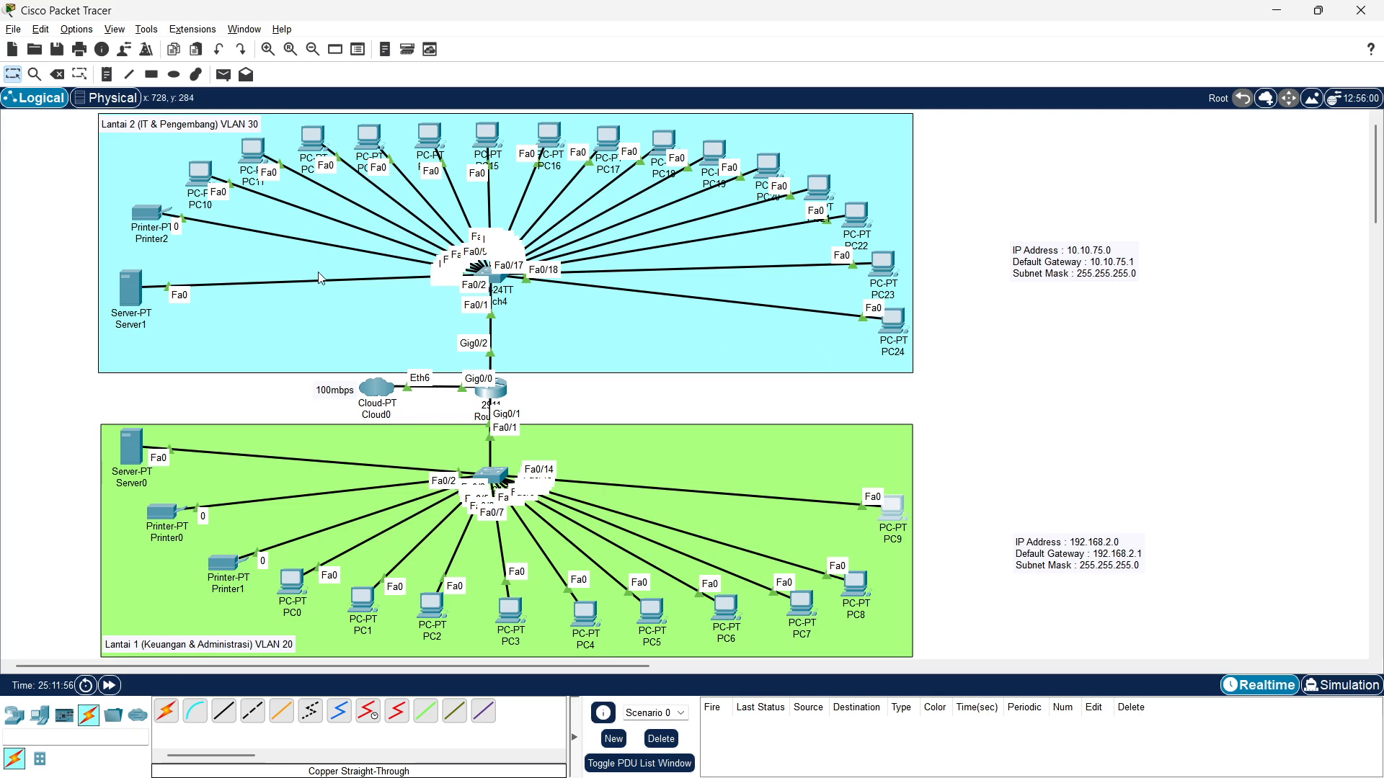
Set Server1's static IPv4 address to 10.10.75.2 in its IP configuration
click(133, 290)
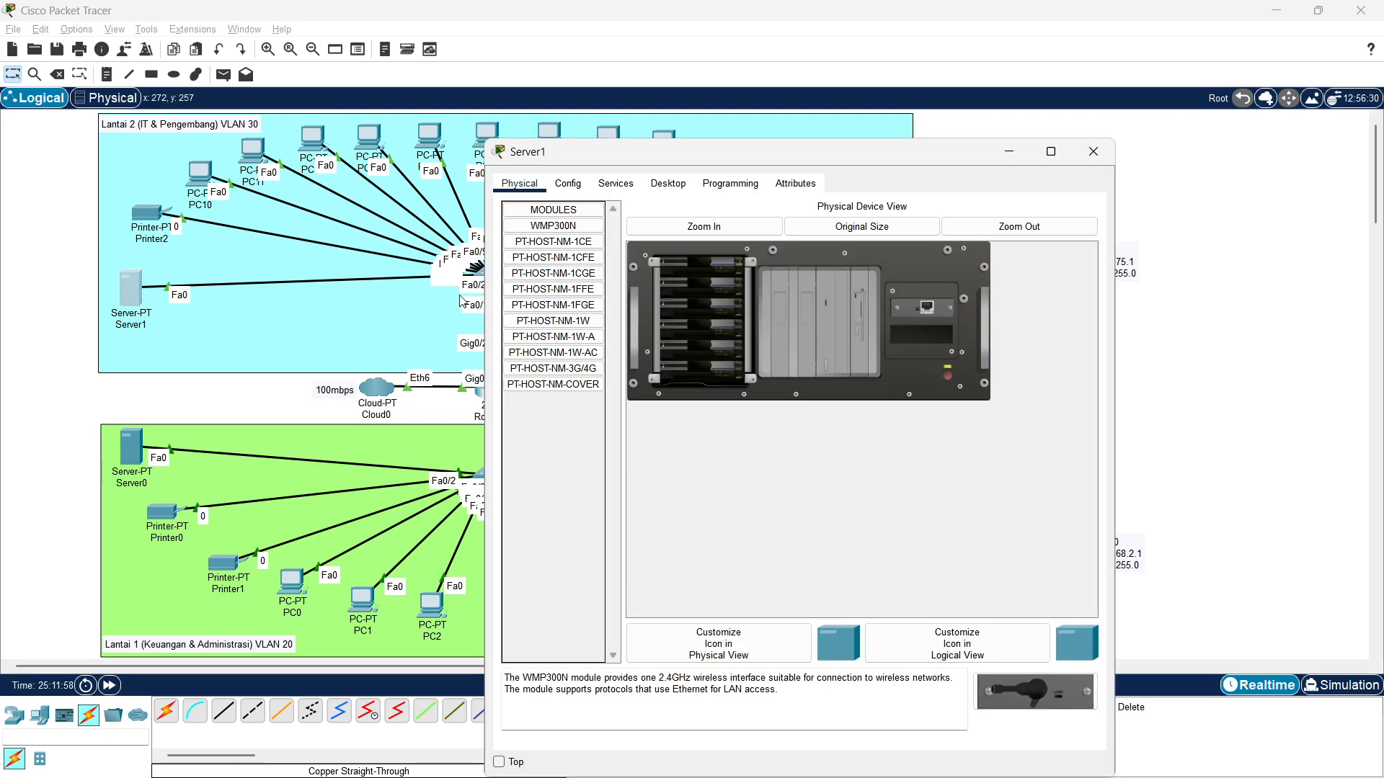
click(568, 183)
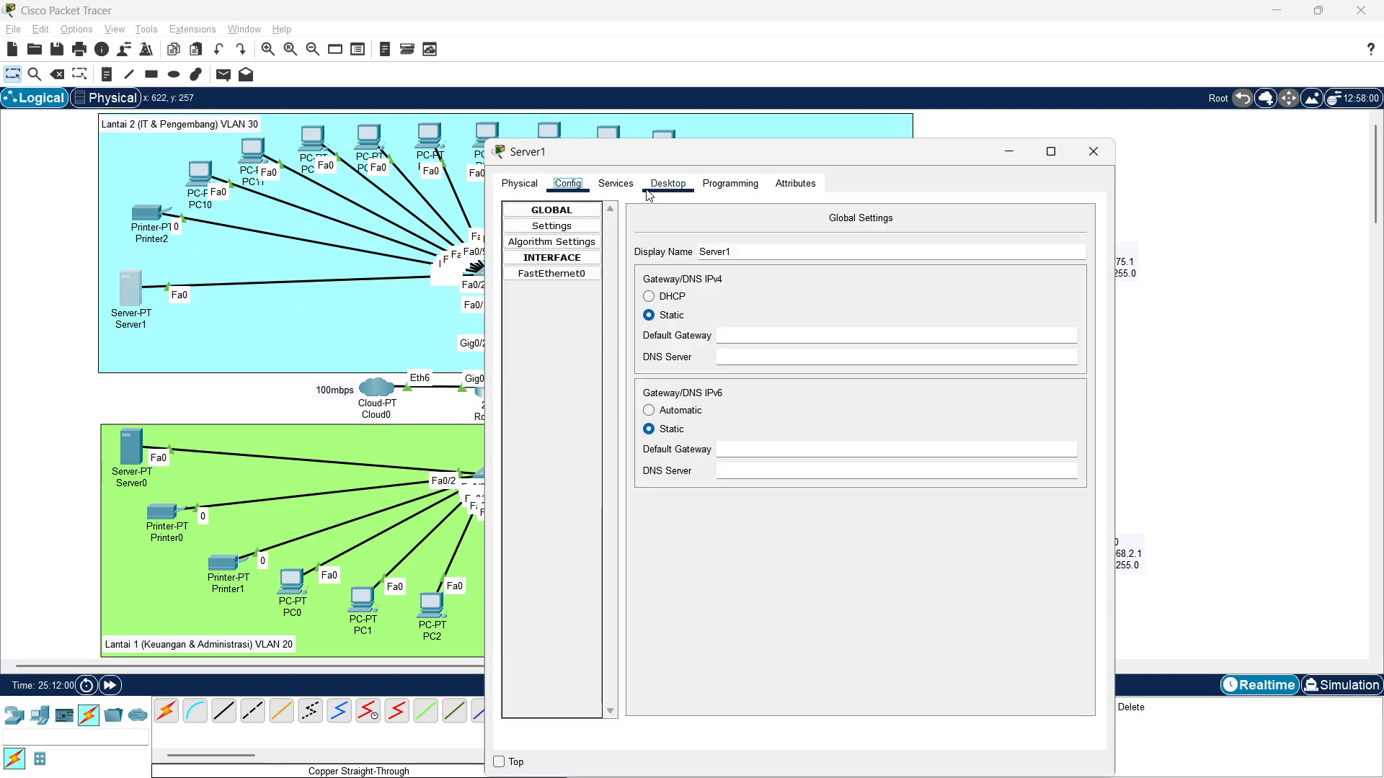
click(664, 184)
click(568, 236)
drag(711, 153, 399, 111)
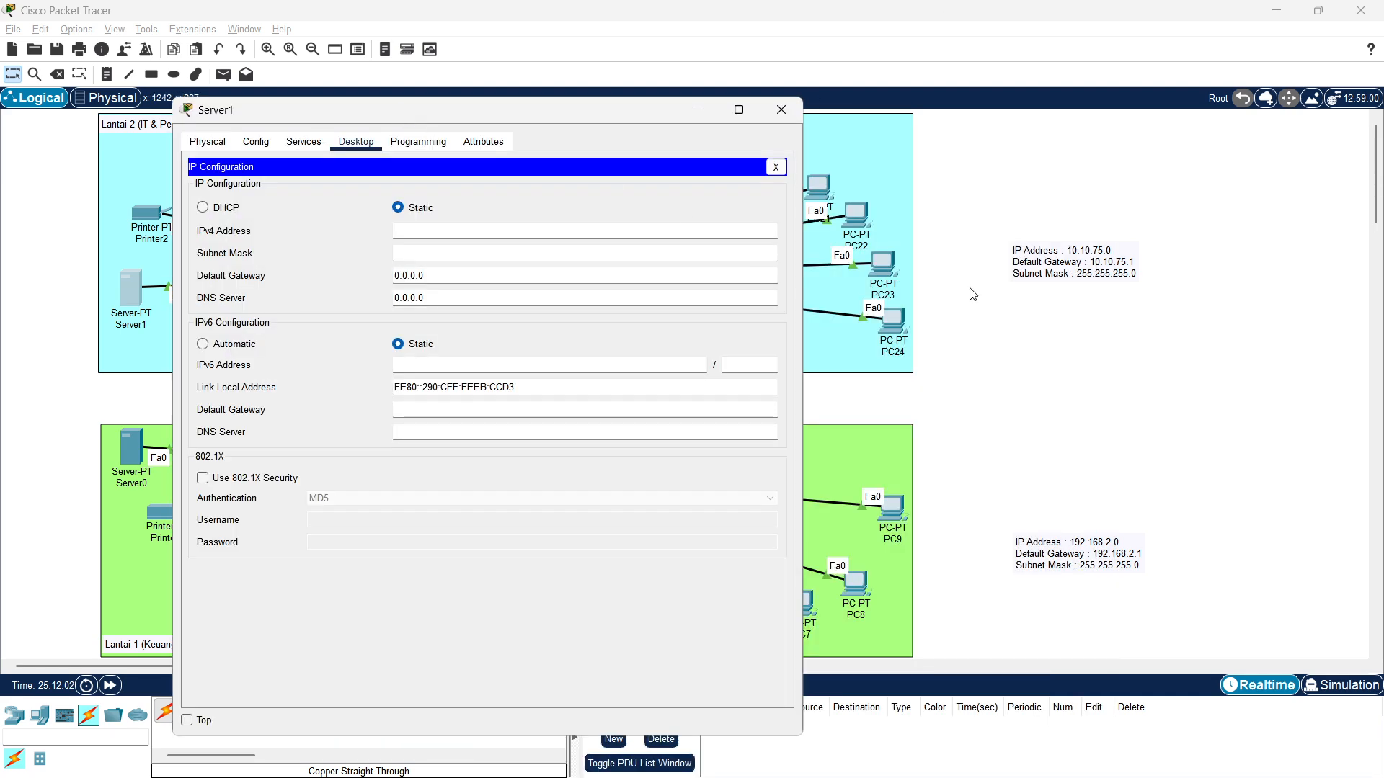
click(457, 228)
text(10.10.75.)
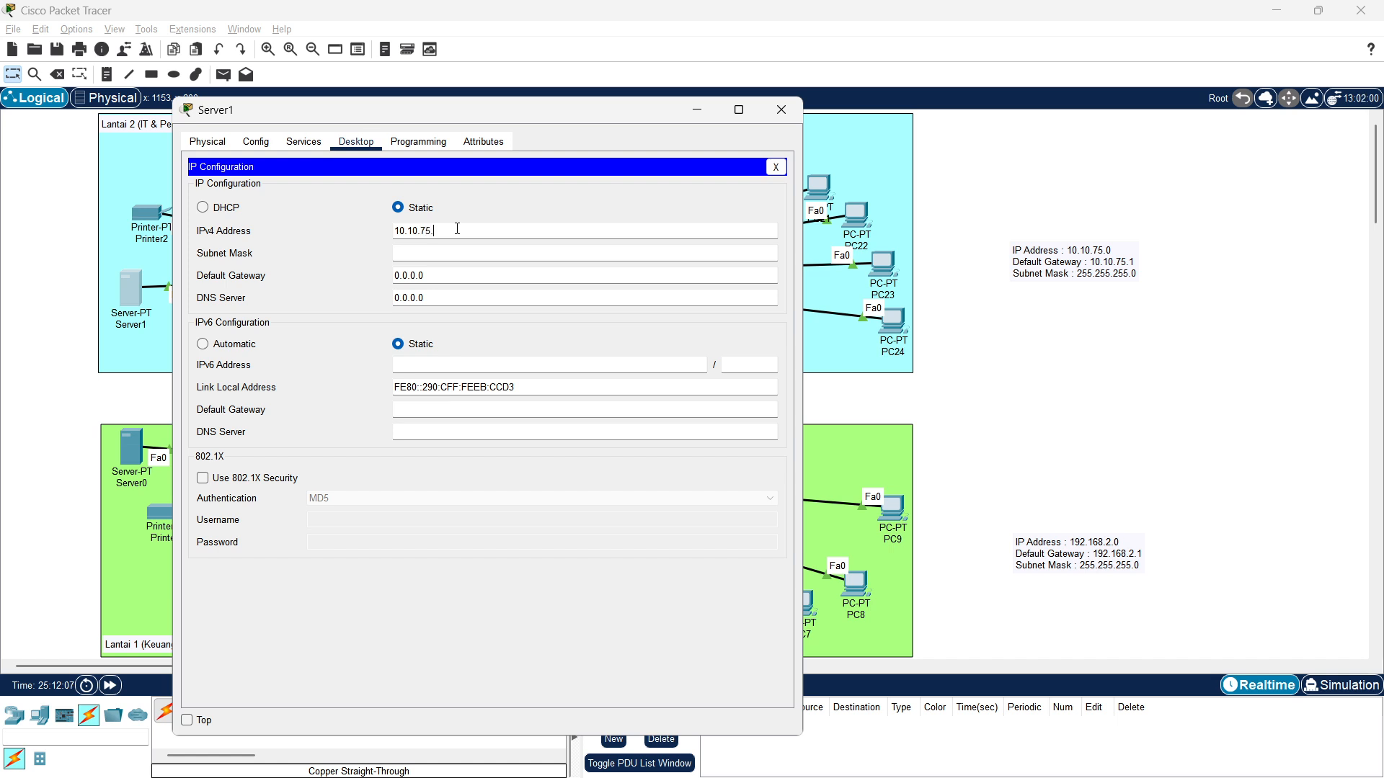
Change Server1's subnet mask to 255.255.255.0
key(Tab)
key(Left)
text(25)
key(Left)
key(Left)
key(Left)
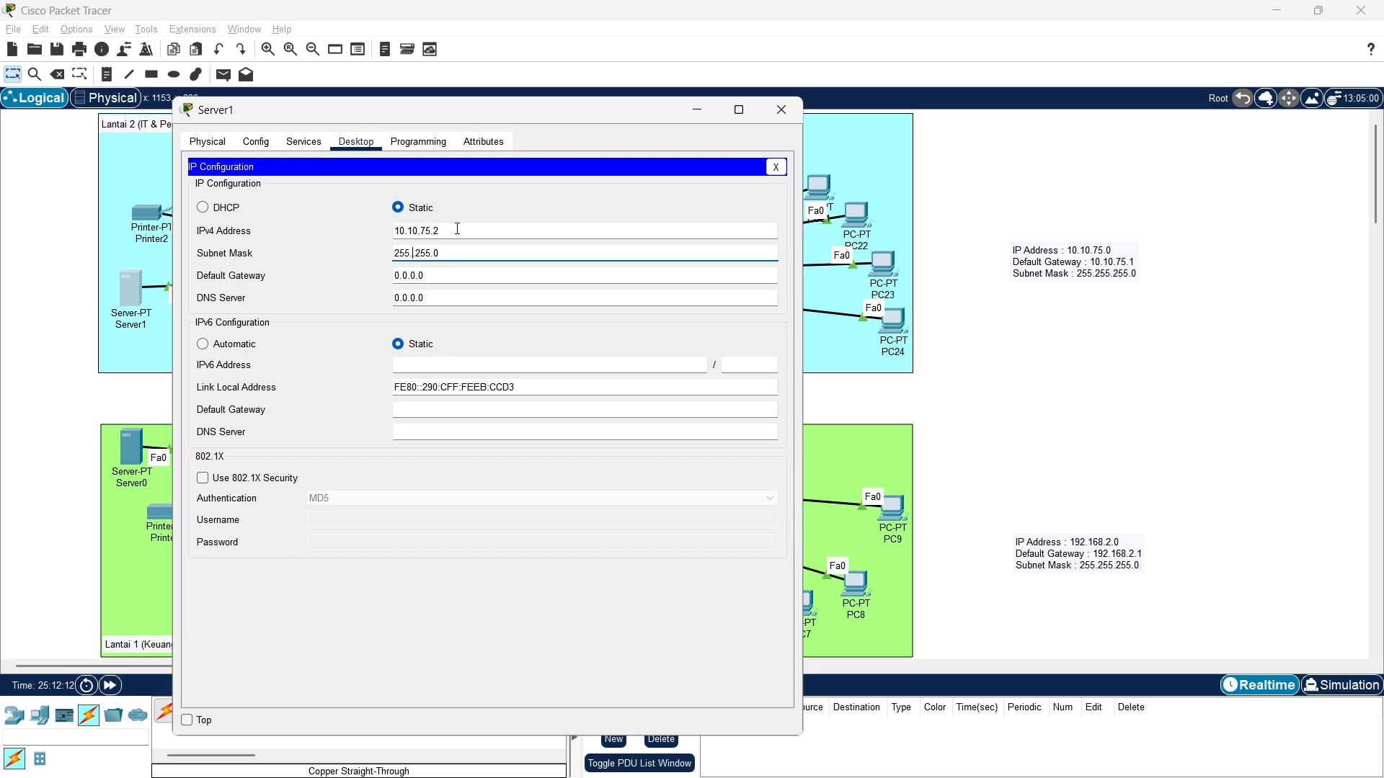
Set Server1's default gateway to 10.10.75.1 and close its device window
key(Tab)
drag(460, 228, 391, 231)
key(ctrl+c)
drag(446, 273, 393, 286)
key(ctrl+v)
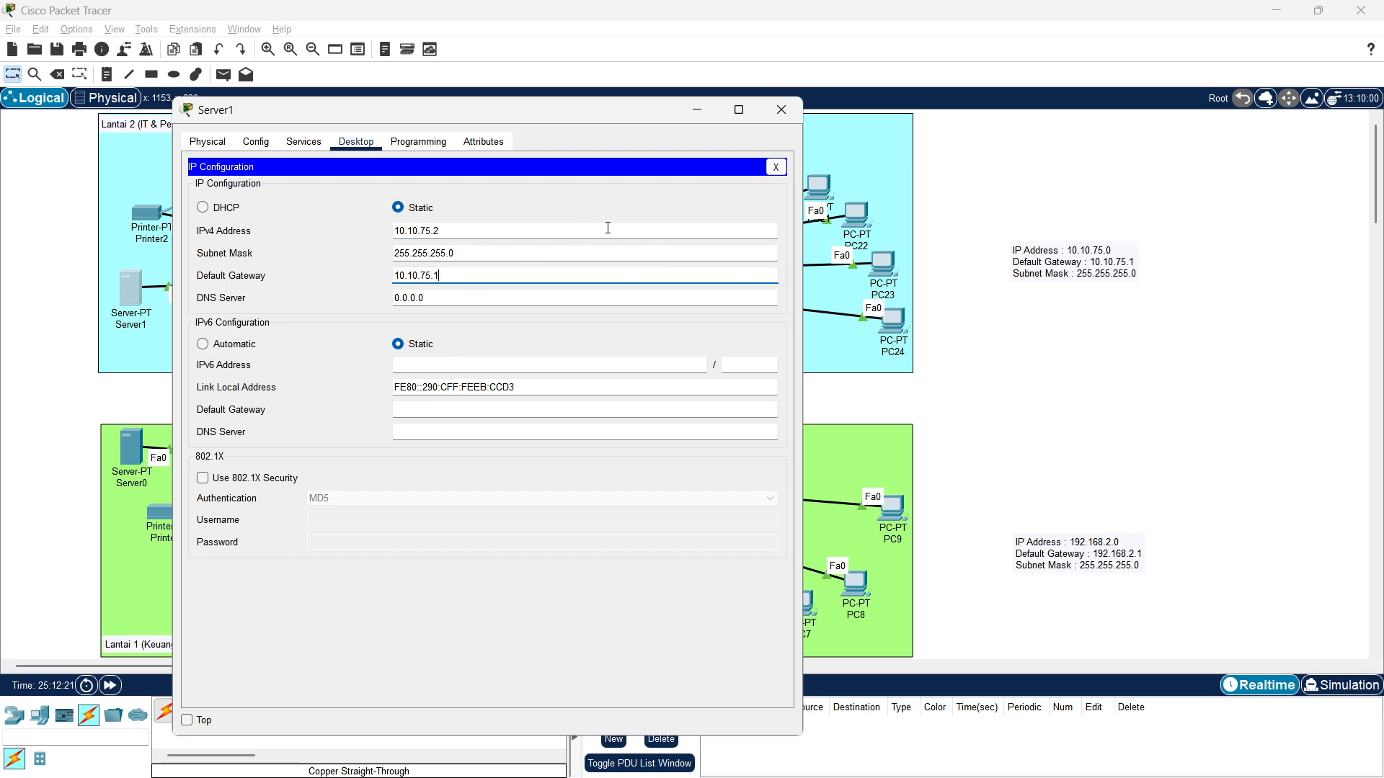
click(781, 112)
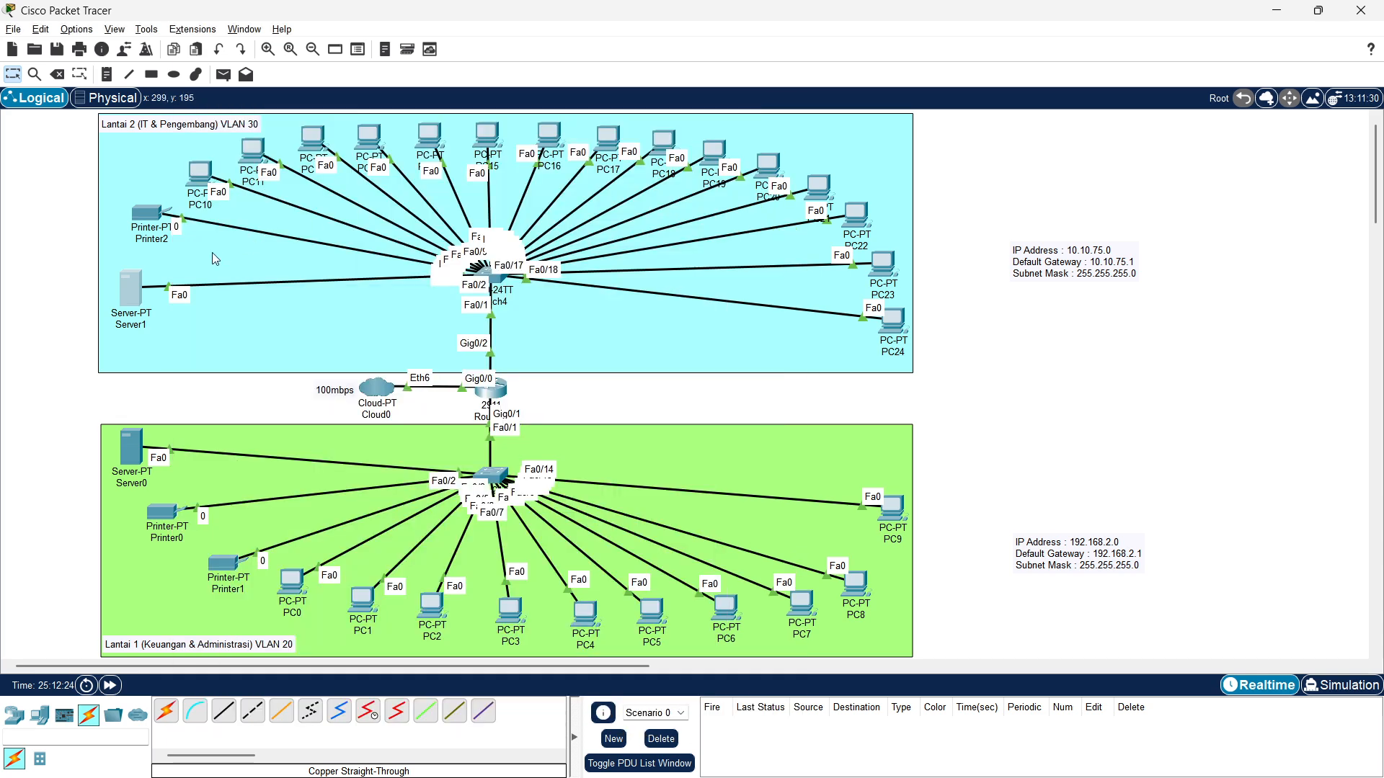
Configure Printer2's FastEthernet0 interface with static IPv4 address 10.10.75.2 and subnet mask 255.255.255.0
click(150, 214)
click(568, 183)
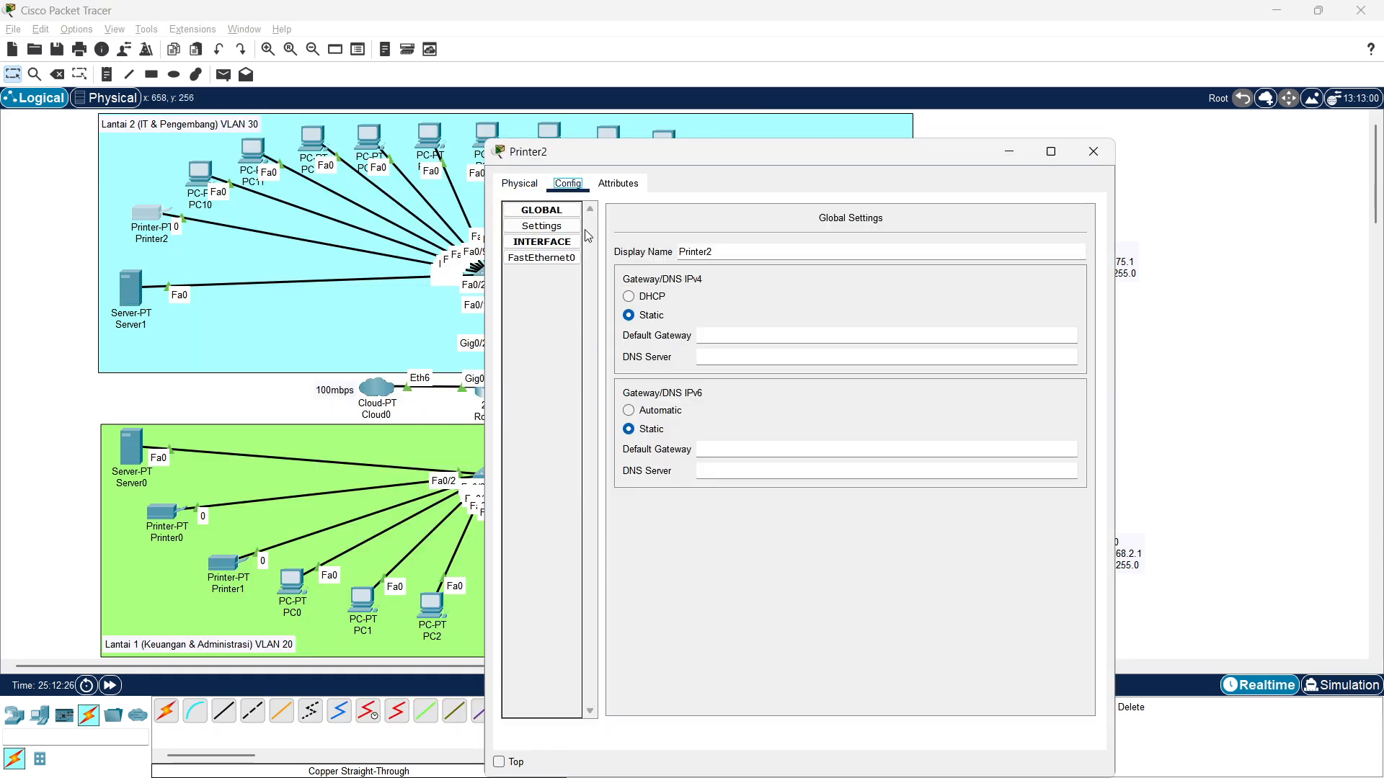
click(542, 258)
click(876, 342)
text(10.10.75.2)
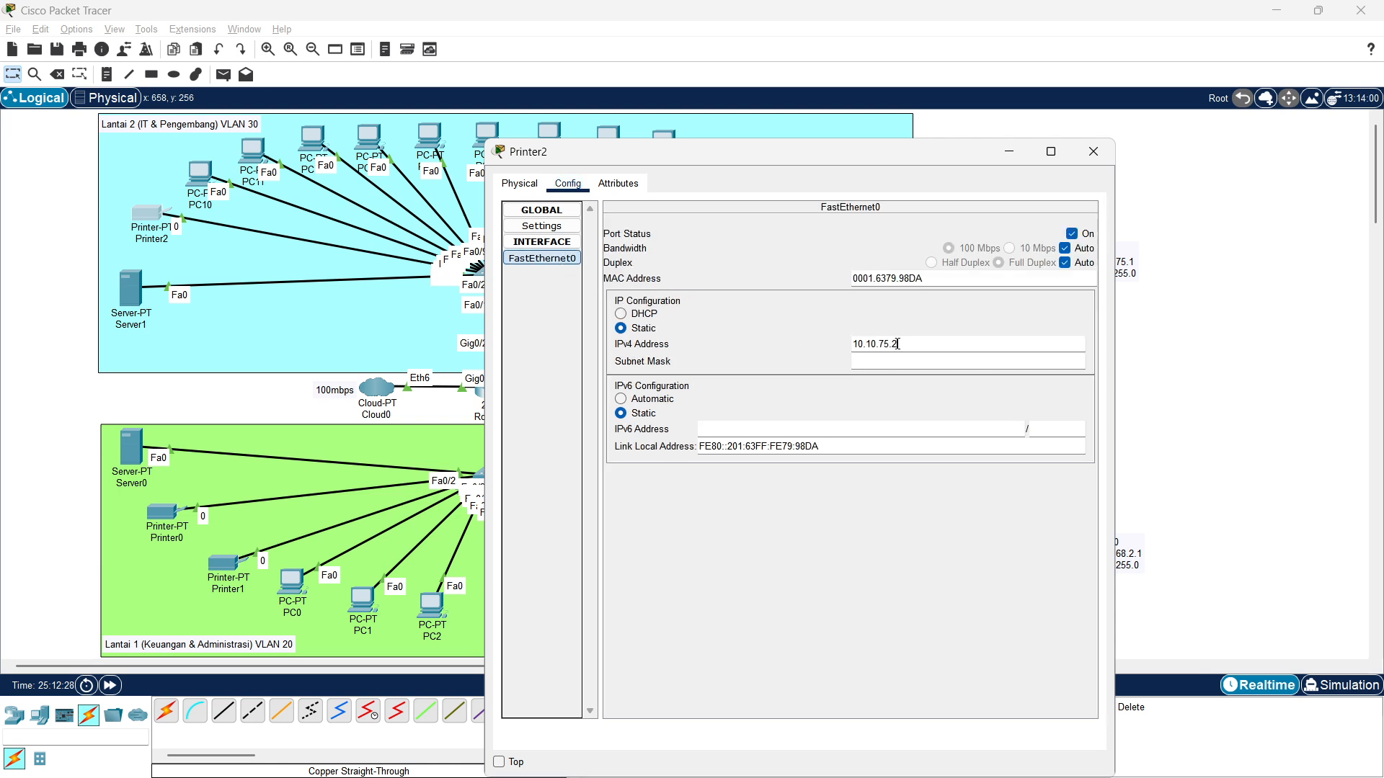
click(923, 356)
text(255.255.255.0)
click(1093, 152)
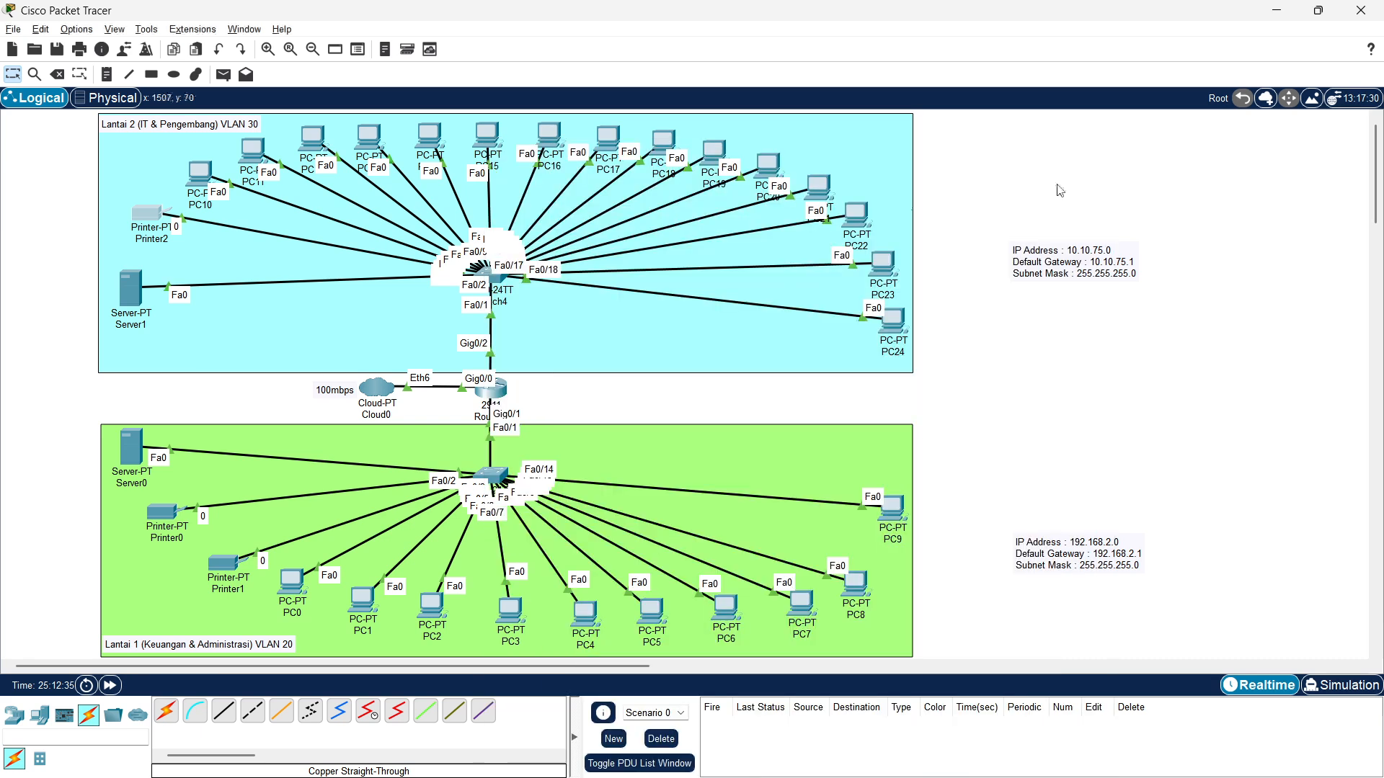
Set PC10's static IPv4 address to 10.10.75.10 in its IP configuration
click(199, 179)
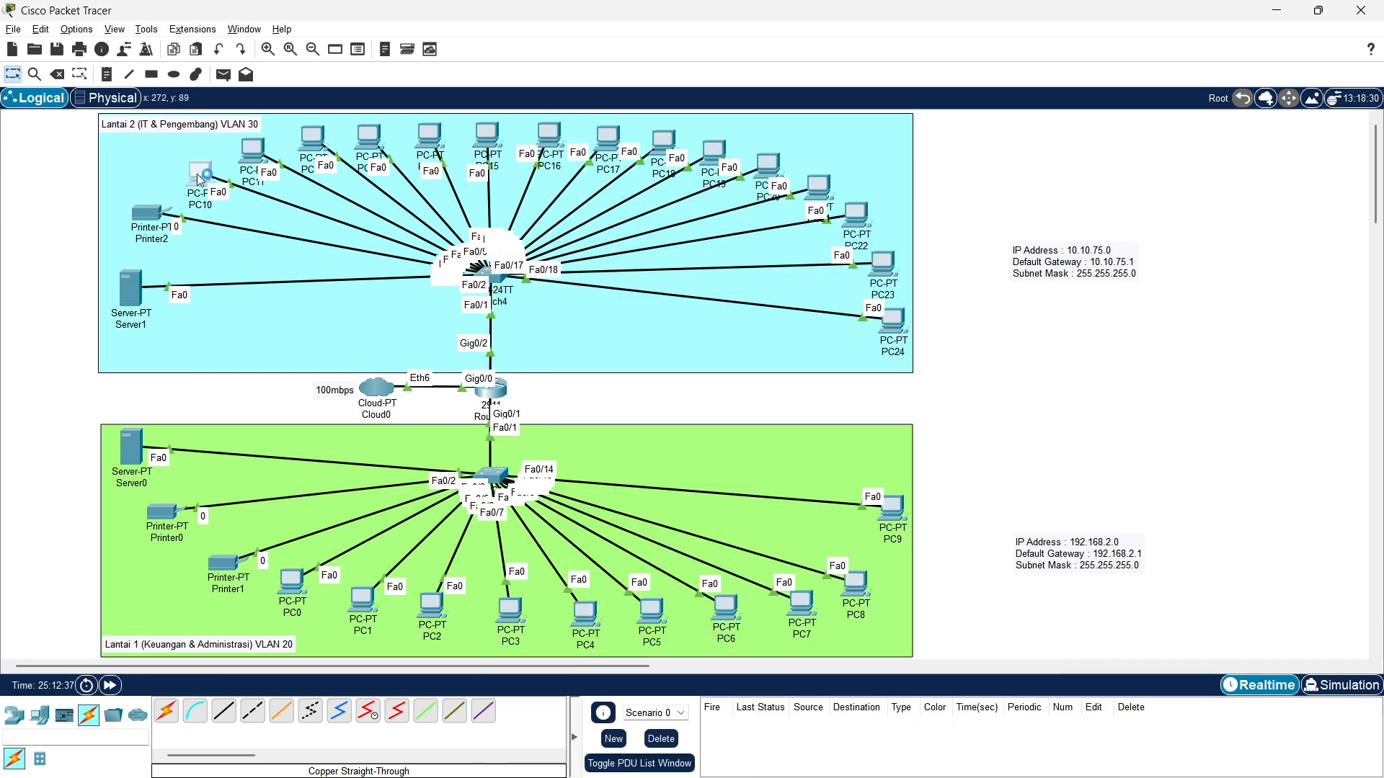
click(609, 185)
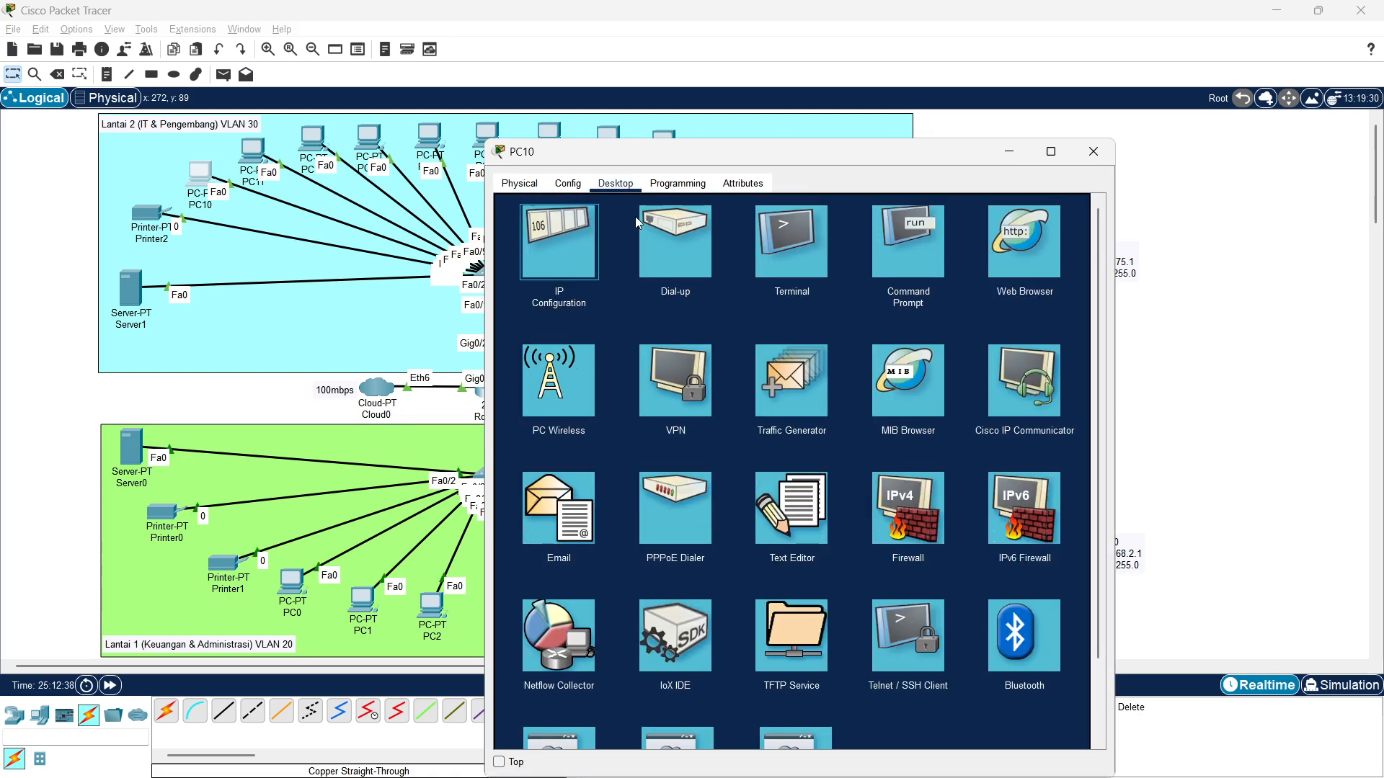
click(570, 232)
drag(721, 152, 560, 123)
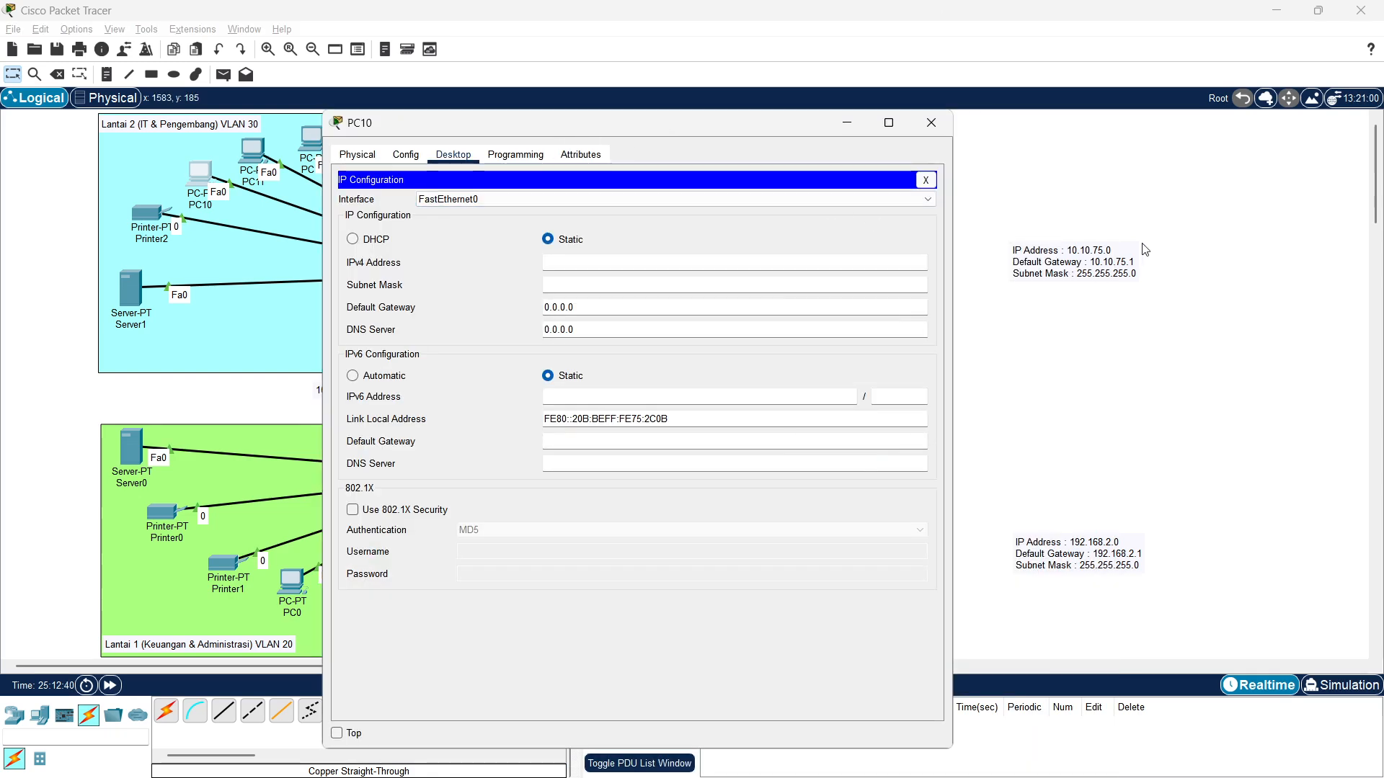
click(555, 262)
text(10.10.75.2)
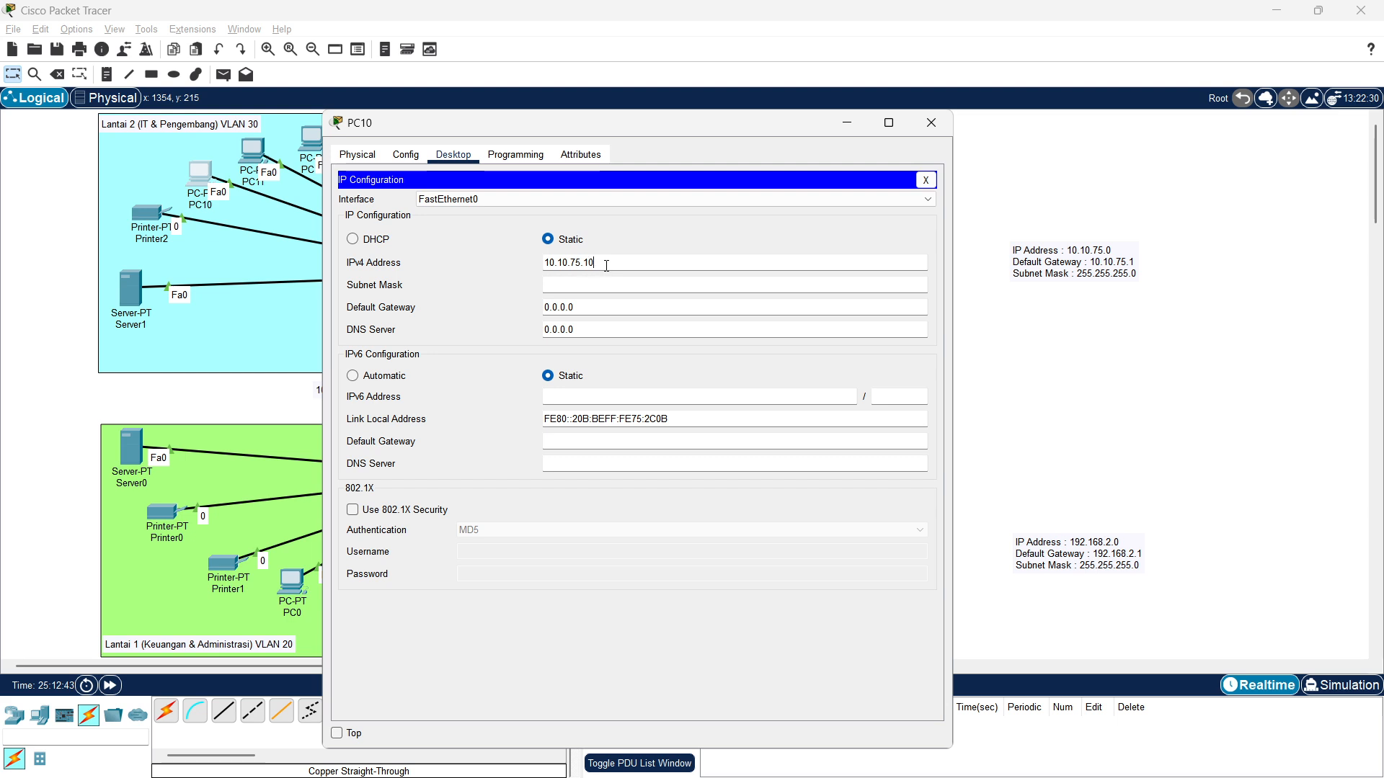
Set PC10's subnet mask to 255.255.255.0 and its default gateway to 10.10.75.1, and close the device window
key(Tab)
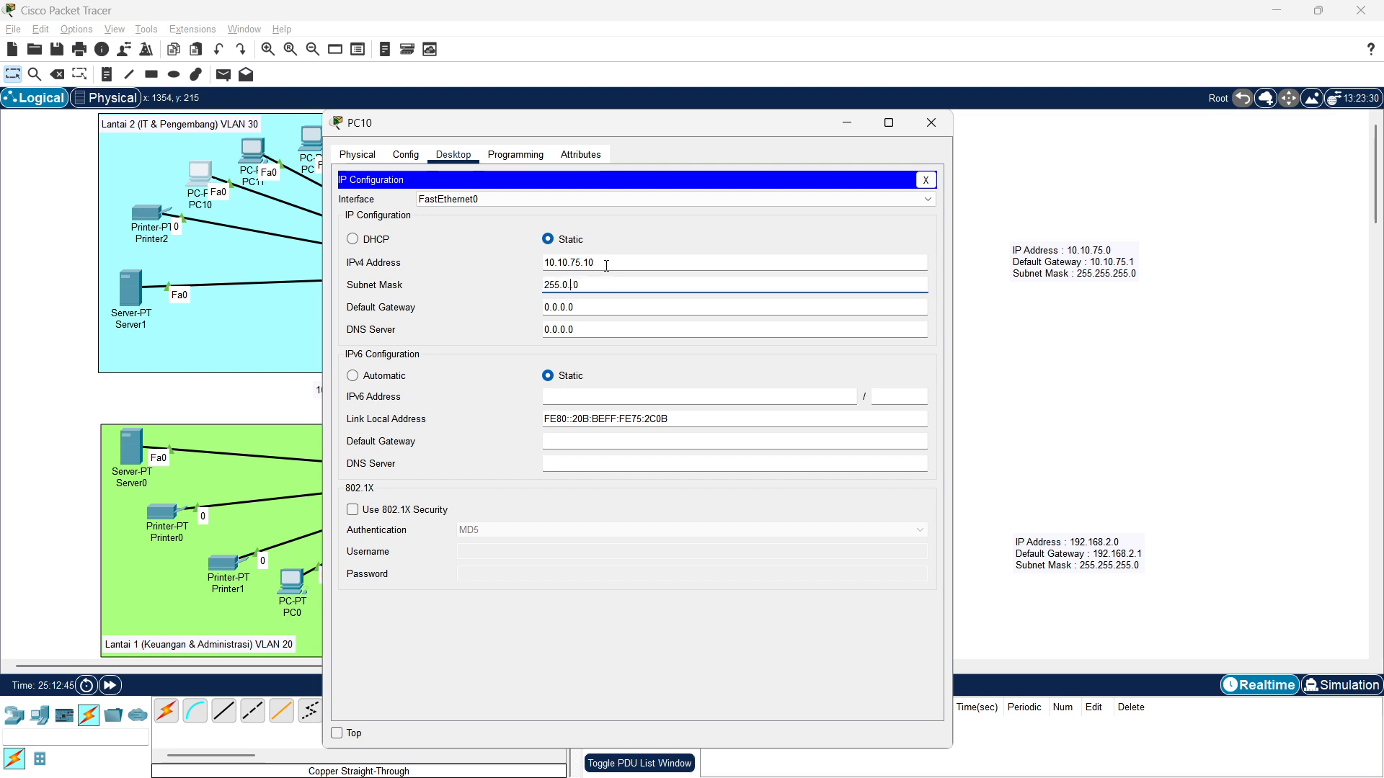
key(BackSpace)
text(255.255.)
key(Tab)
text(10.10.75.2)
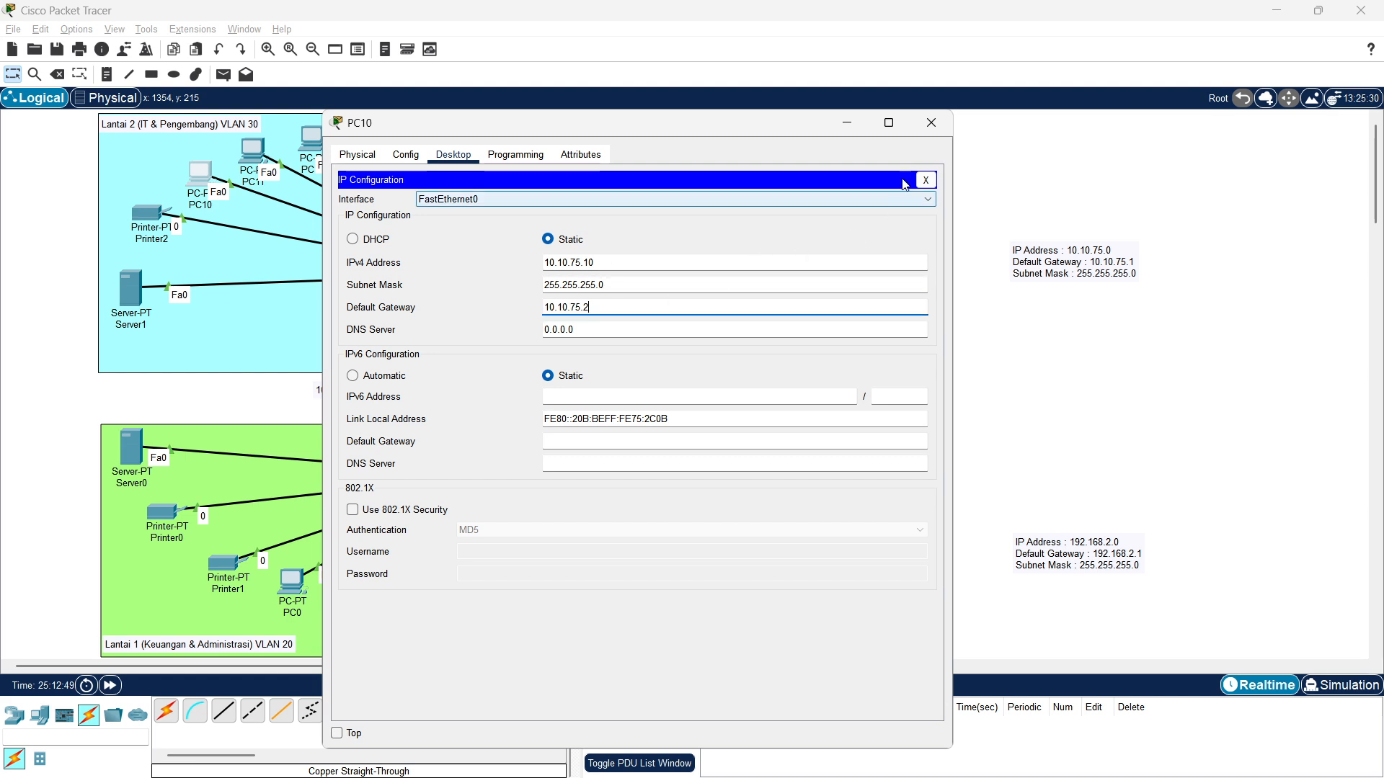
click(709, 300)
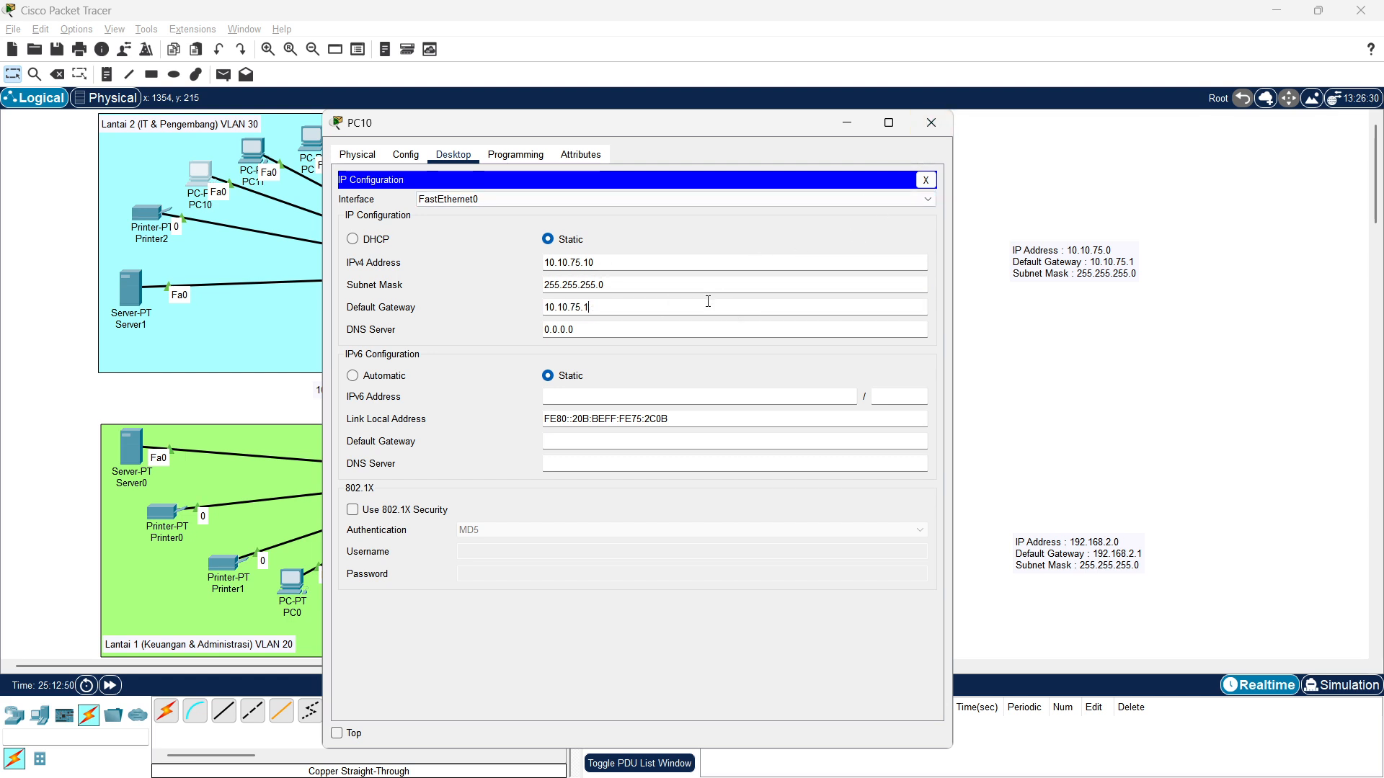
double_click(708, 300)
click(930, 122)
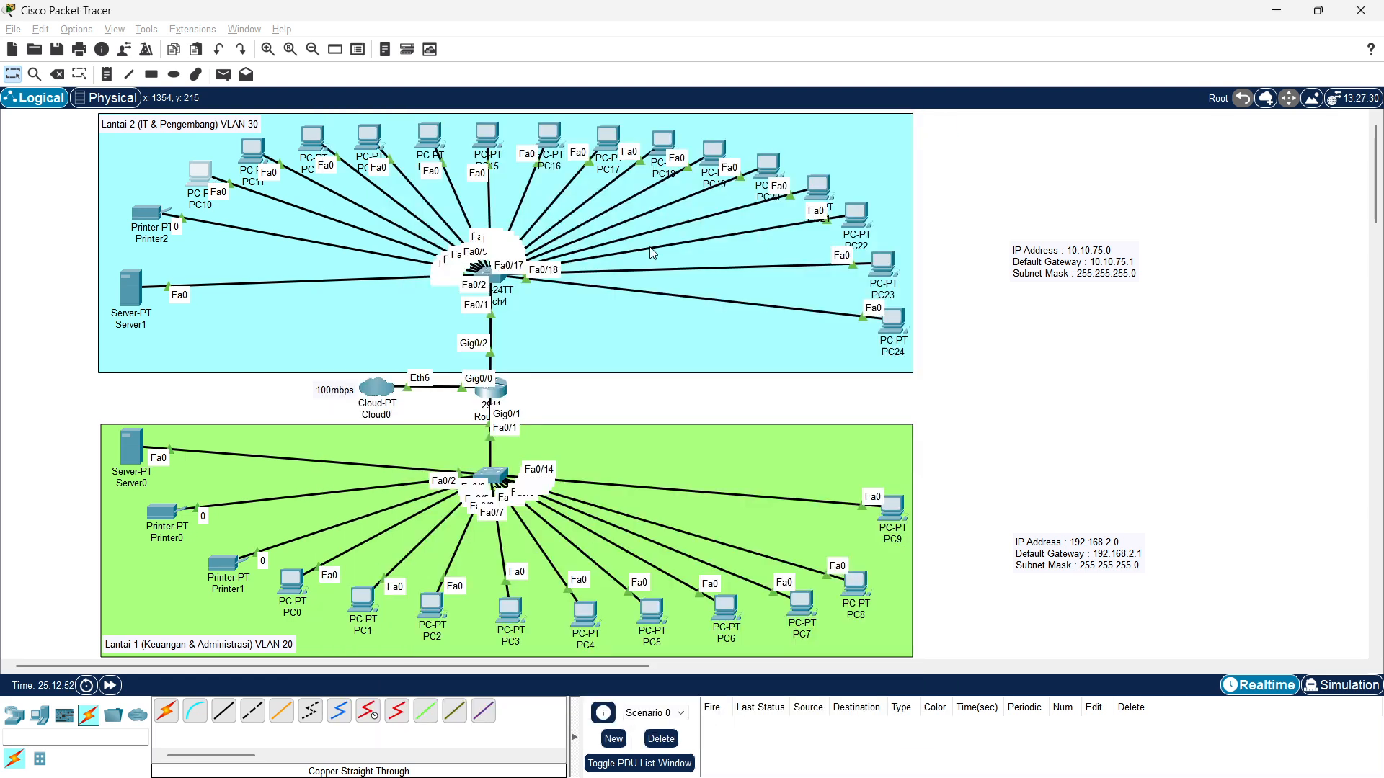
Review Server1's static IP address, subnet mask and default gateway in its IP configuration
click(130, 289)
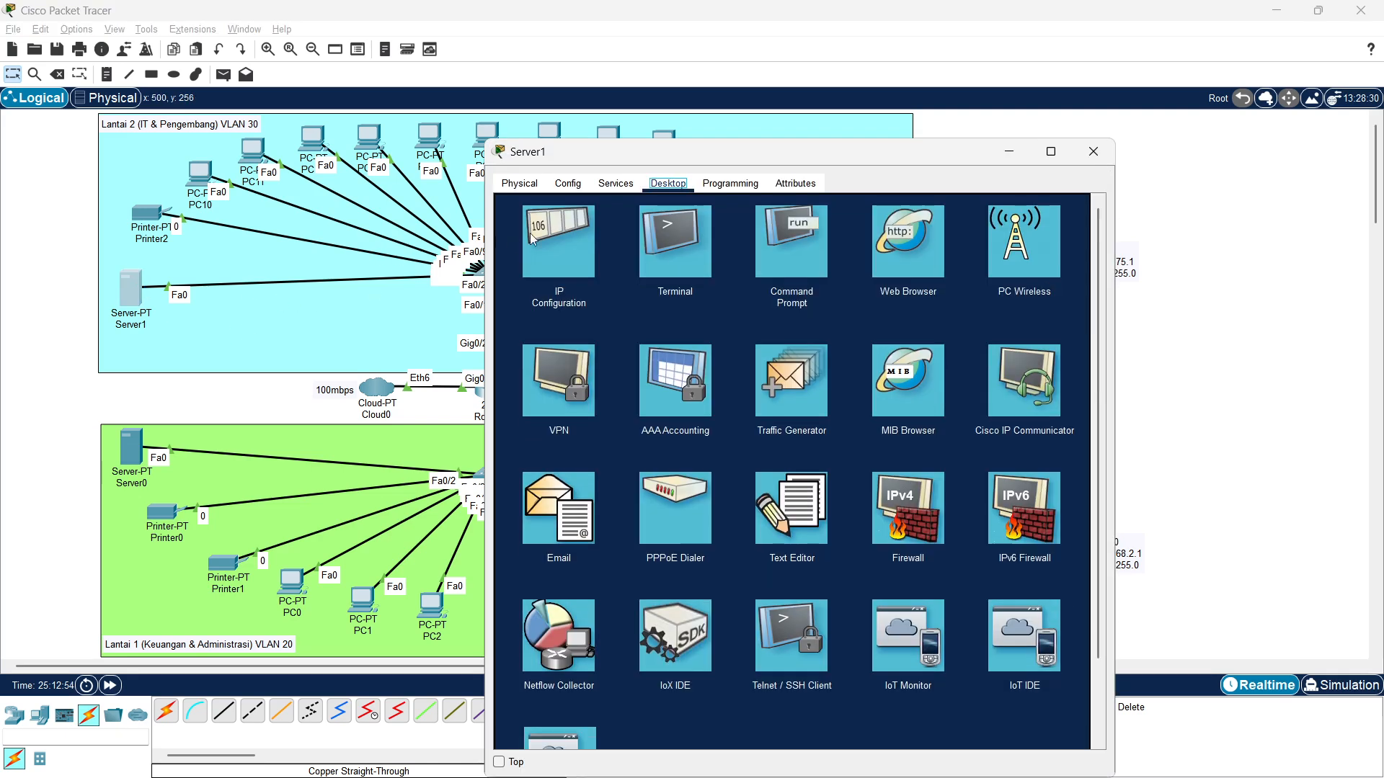
click(556, 245)
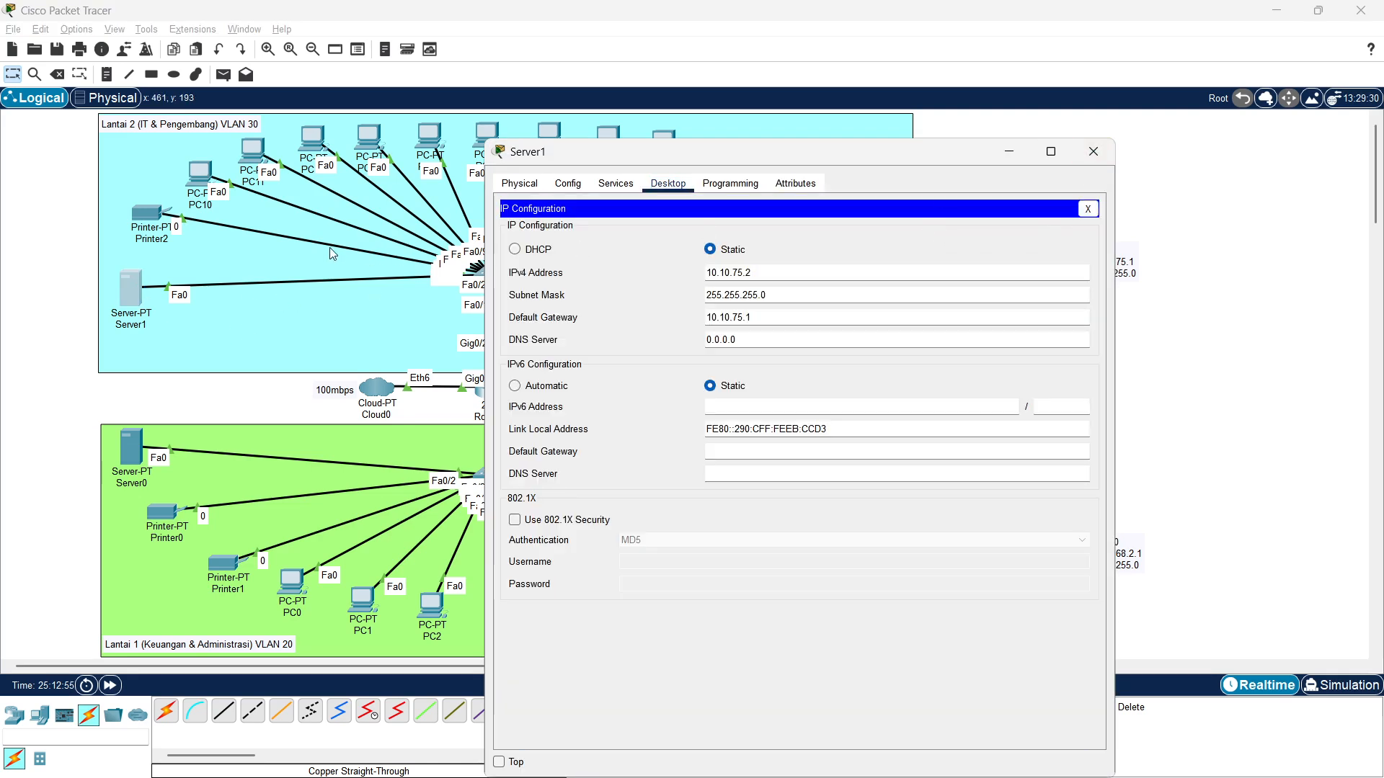
Close Server1's window and set PC11's static IPv4 address to 10.10.75.11 in its IP configuration
click(1093, 151)
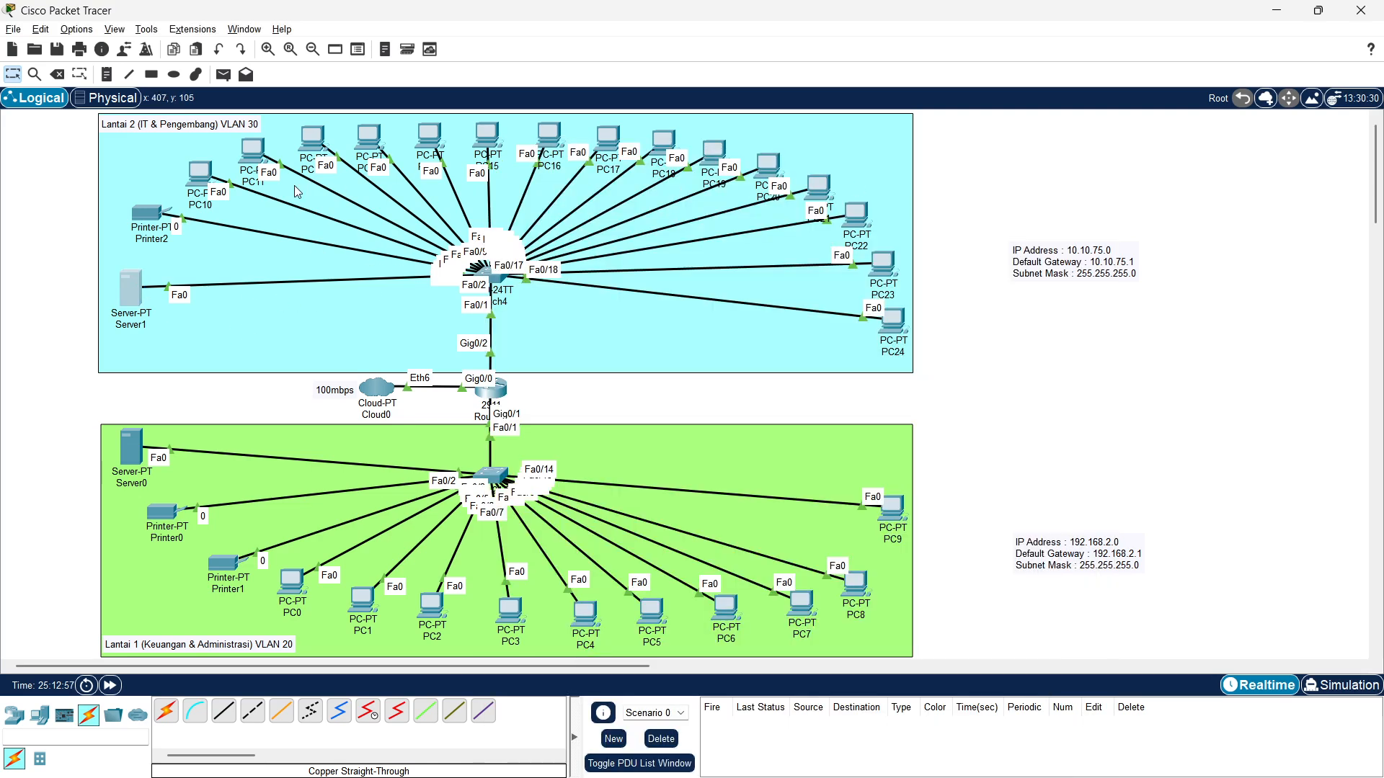
click(252, 151)
click(616, 184)
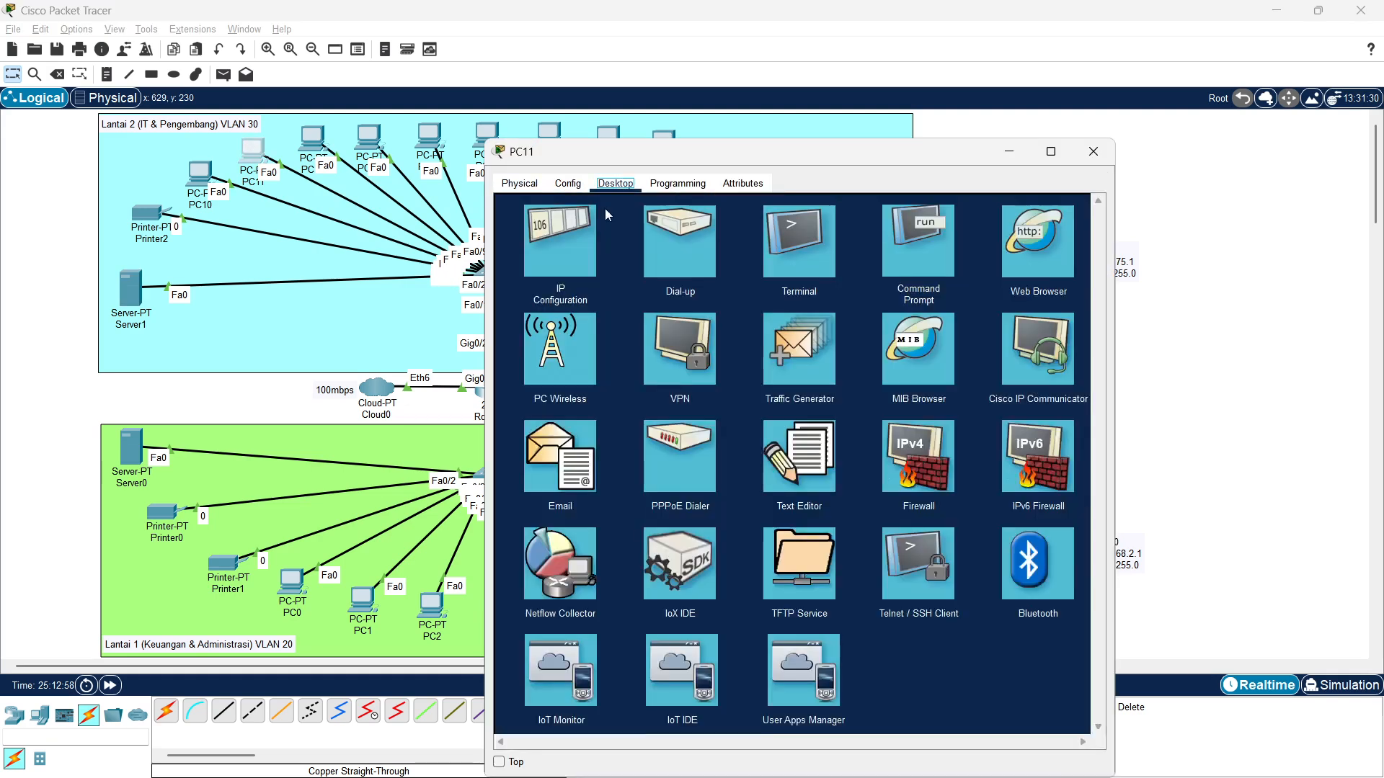
click(569, 281)
key(ctrl+v)
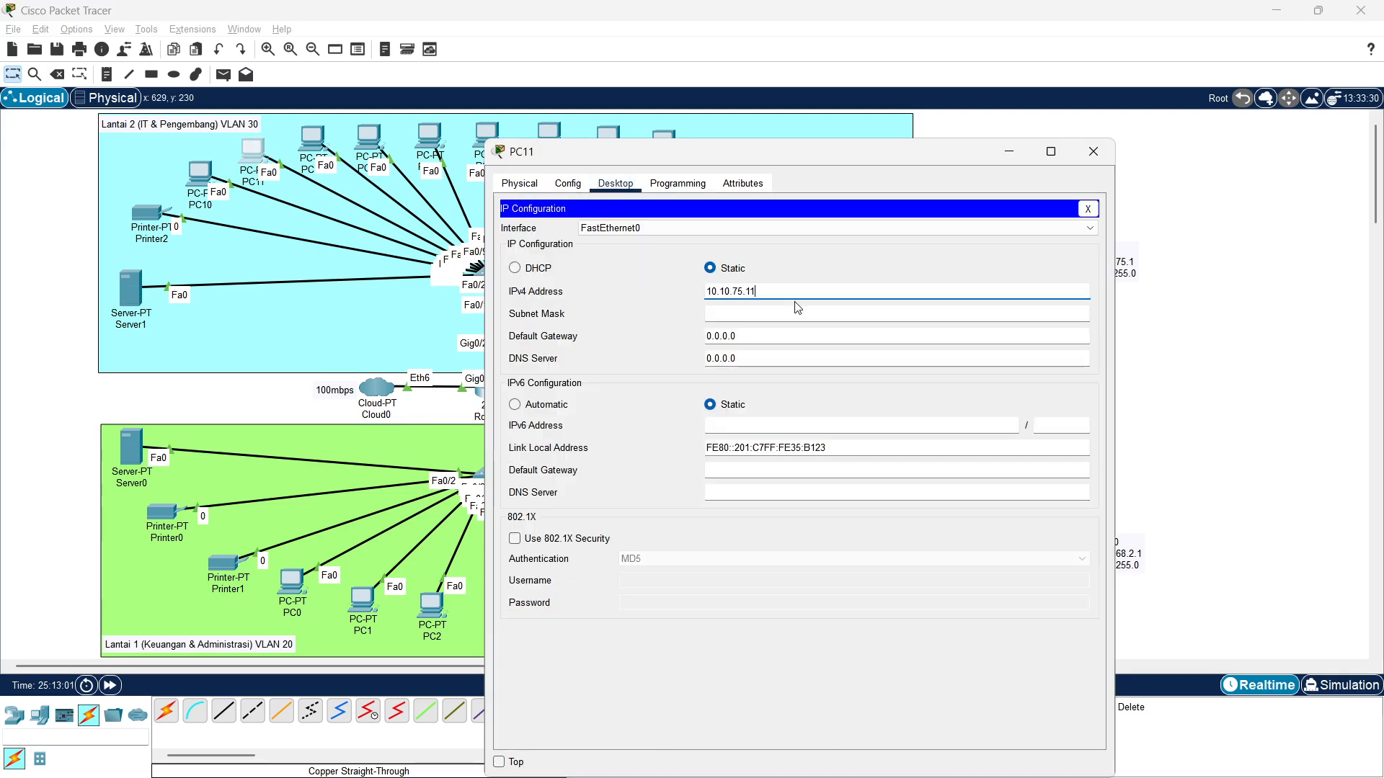
Set PC11's subnet mask to 255.255.255.0 and its default gateway to 10.10.75.1, and close the device window
click(796, 313)
click(736, 316)
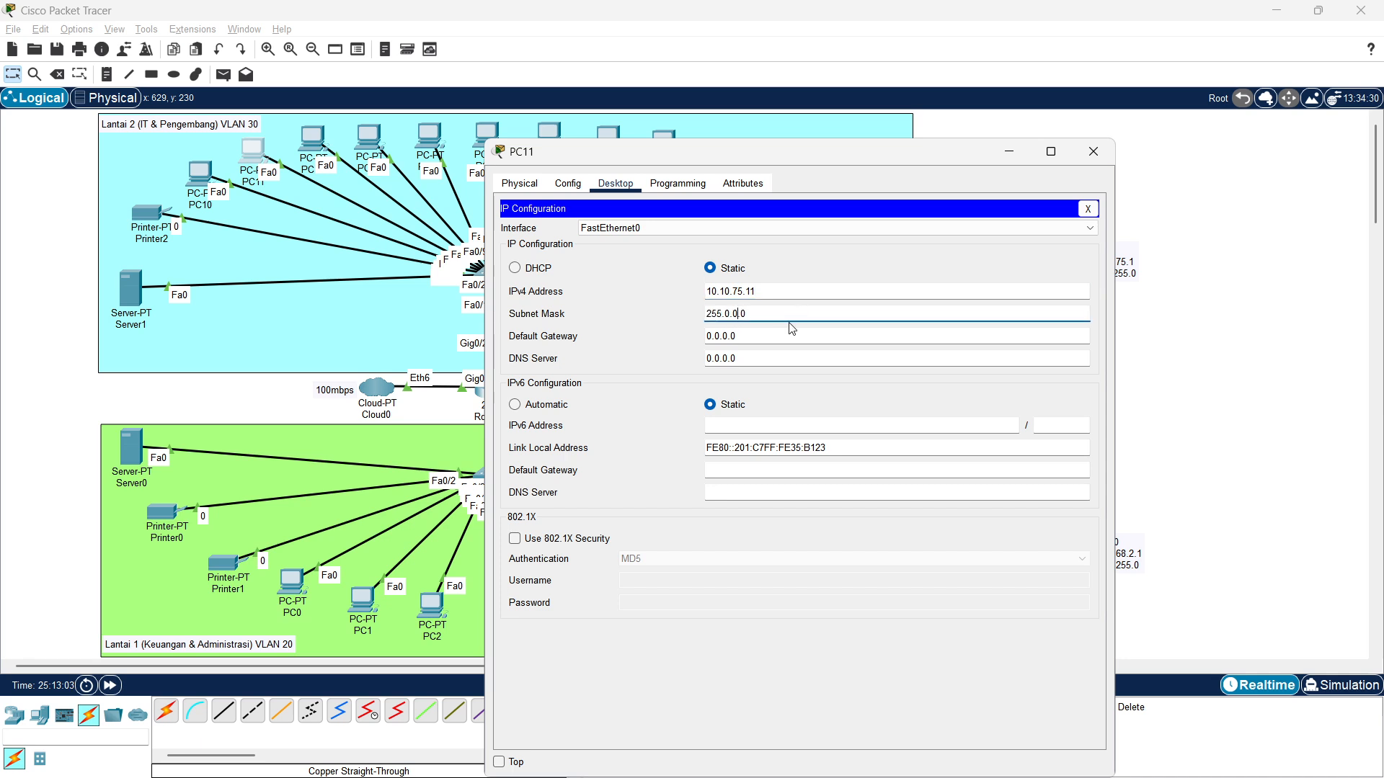
key(BackSpace)
text(255.255.)
key(Tab)
key(ctrl+v)
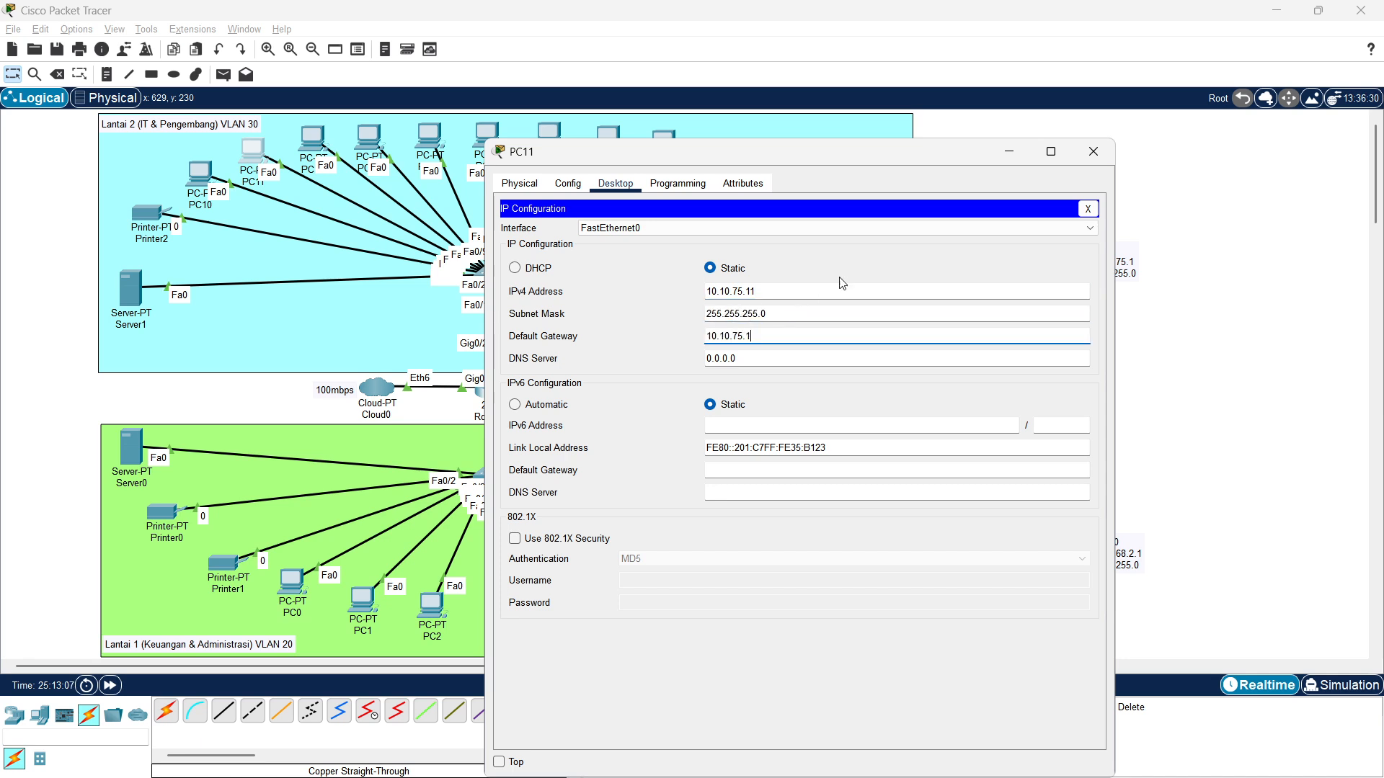
click(1093, 151)
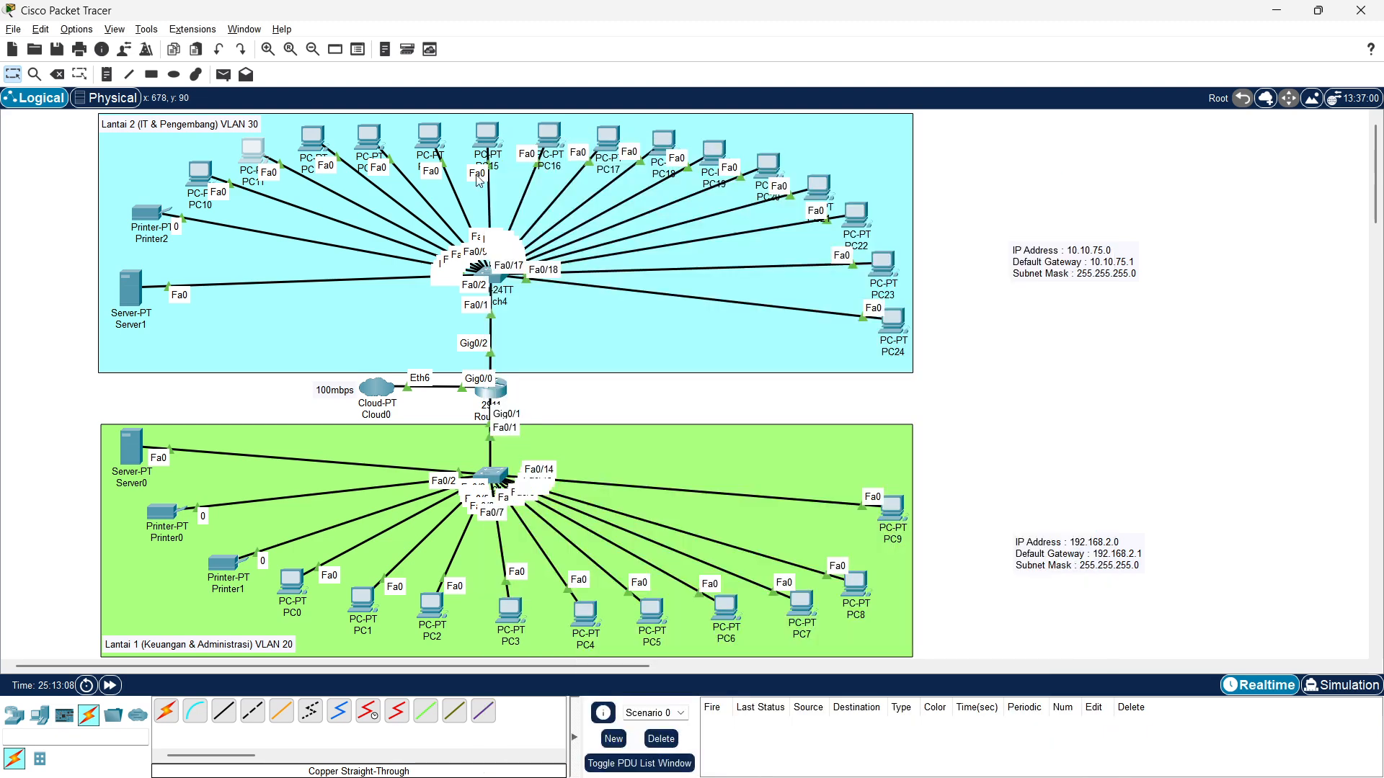
Review PC10's static IP address, subnet mask and default gateway in its IP configuration
click(198, 189)
click(564, 236)
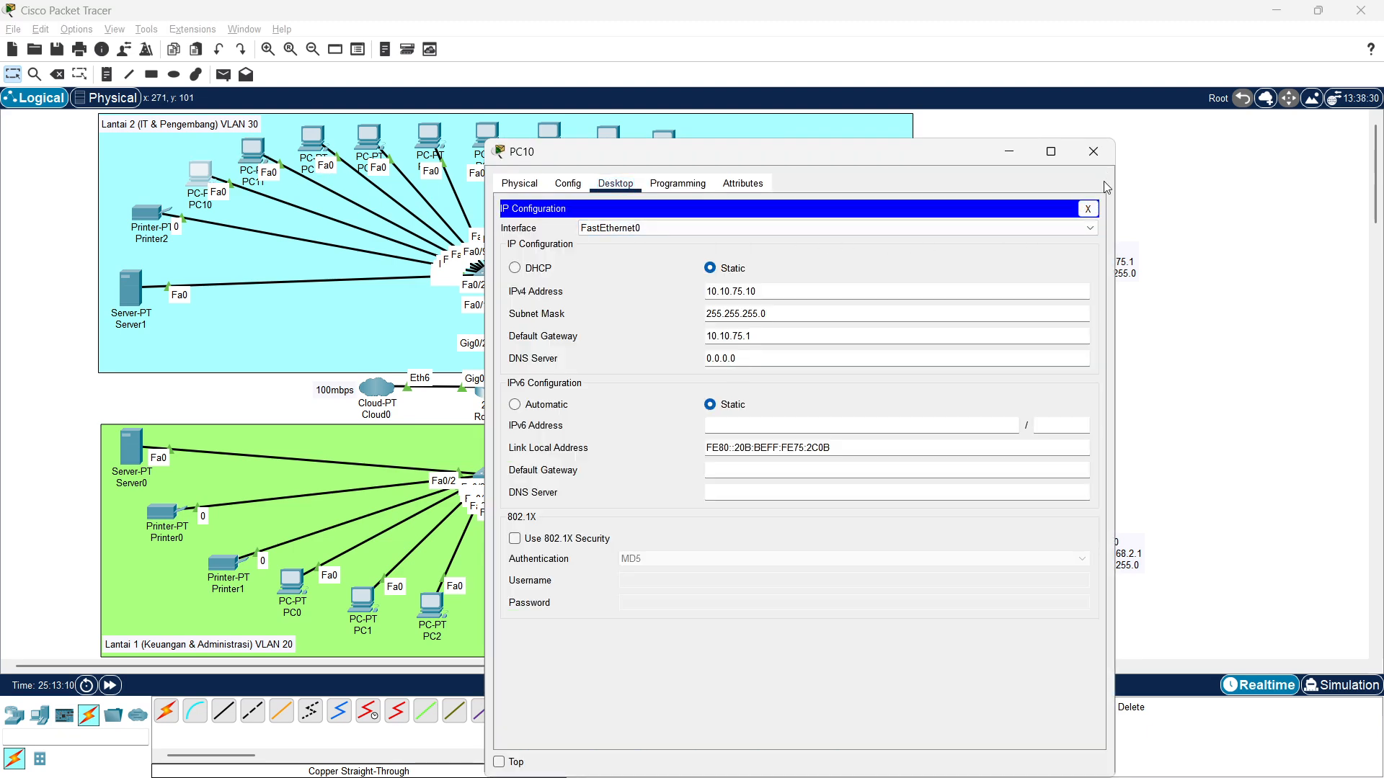
click(1093, 150)
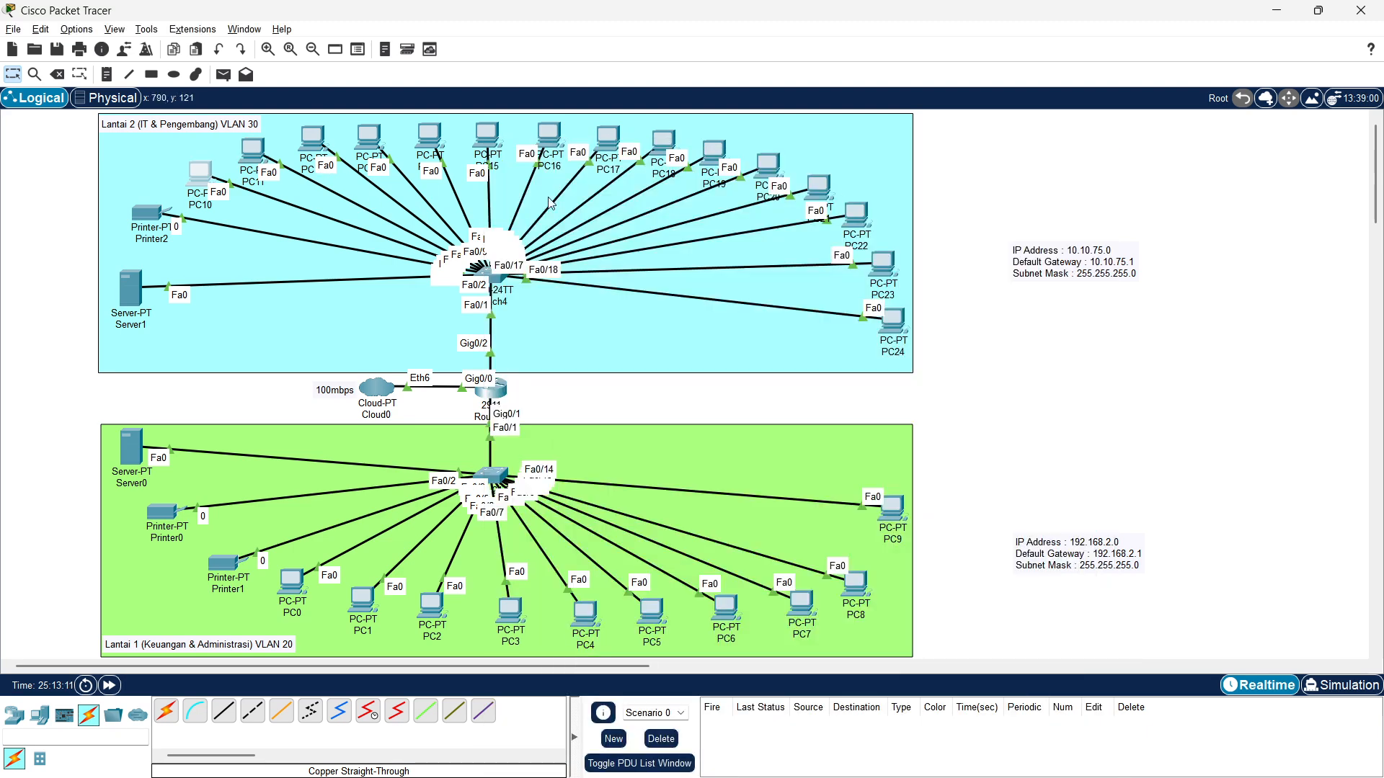
Set PC12's static IPv4 address to 10.10.75.12 in its IP configuration
click(305, 147)
click(614, 210)
click(599, 295)
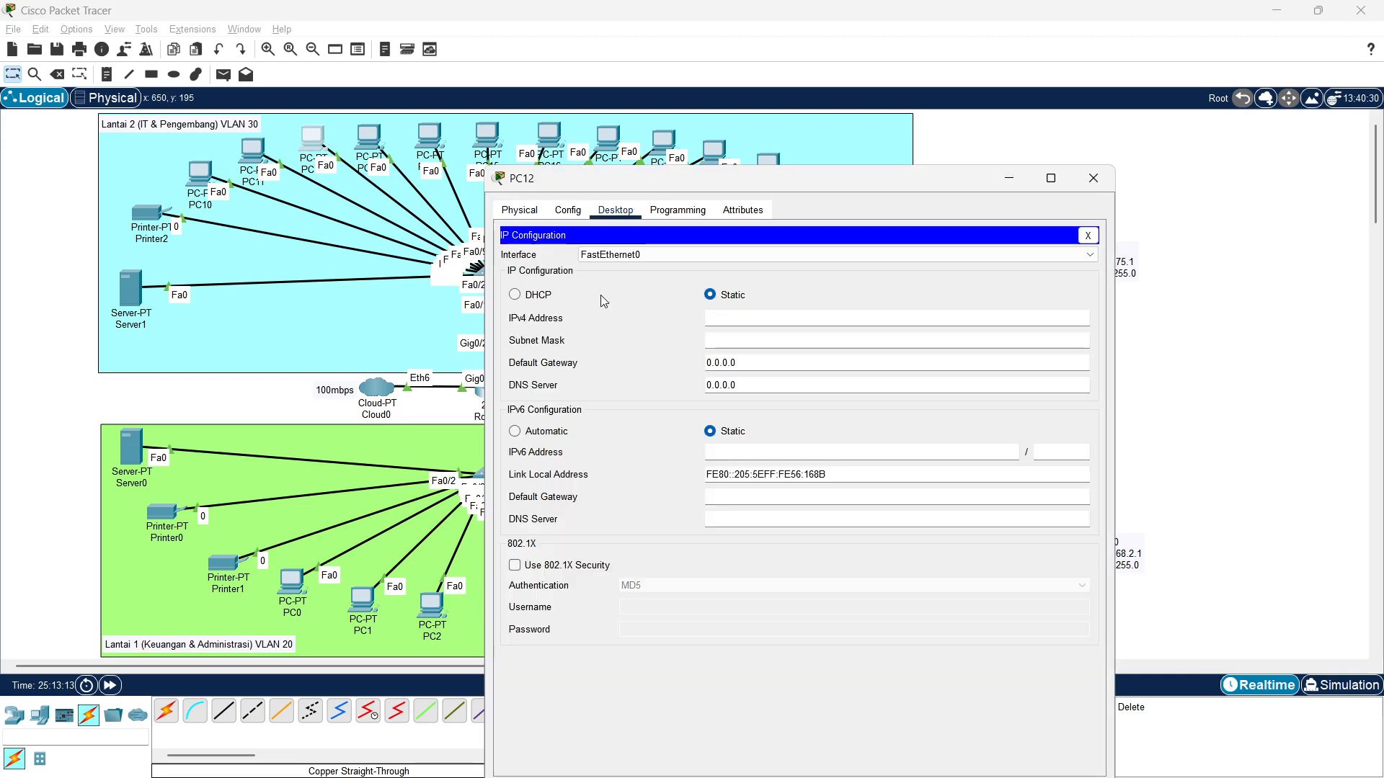
click(741, 318)
text(10.10.75.12)
Set PC12's default gateway to 10.10.75.1 and its subnet mask to 255.255.255.0, and close the device window
click(750, 336)
key(Tab)
text(10.10.75.1)
key(Return)
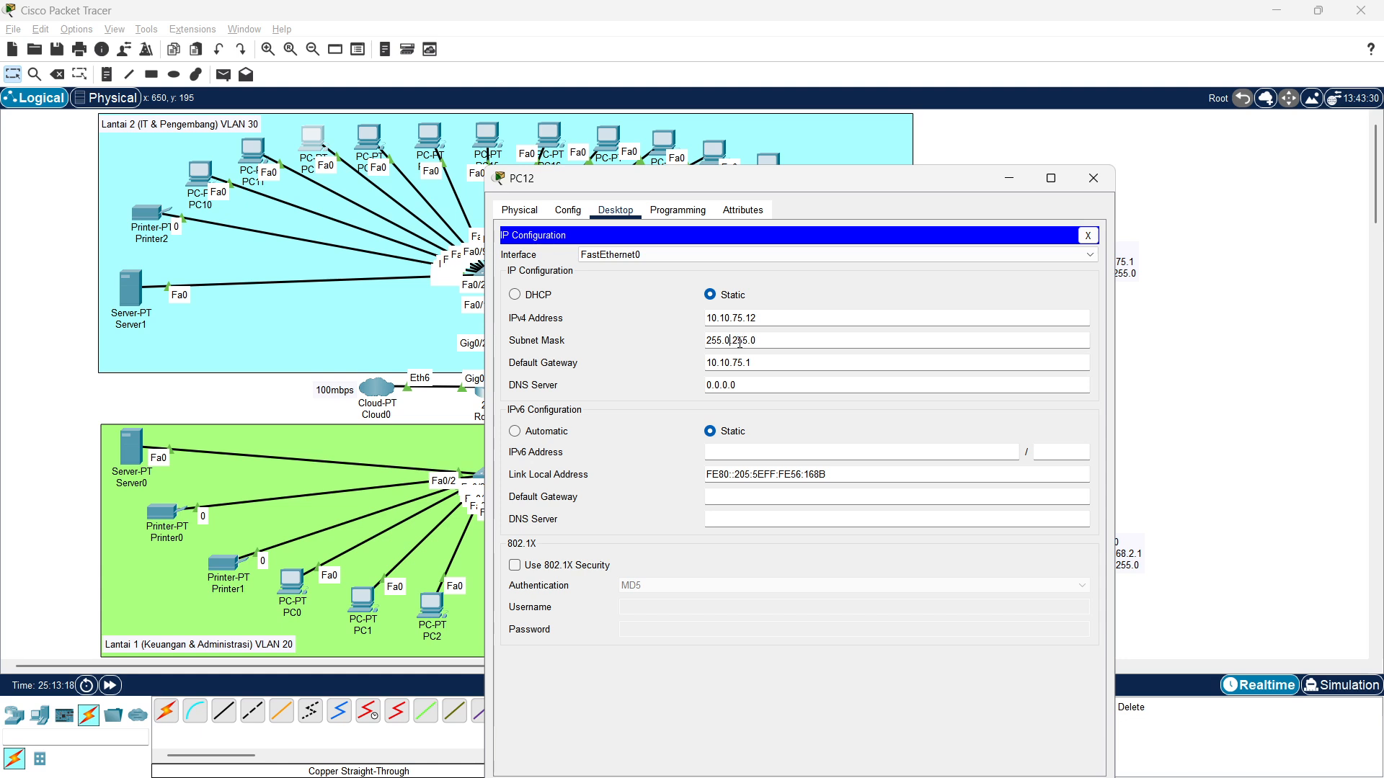
key(BackSpace)
text(255)
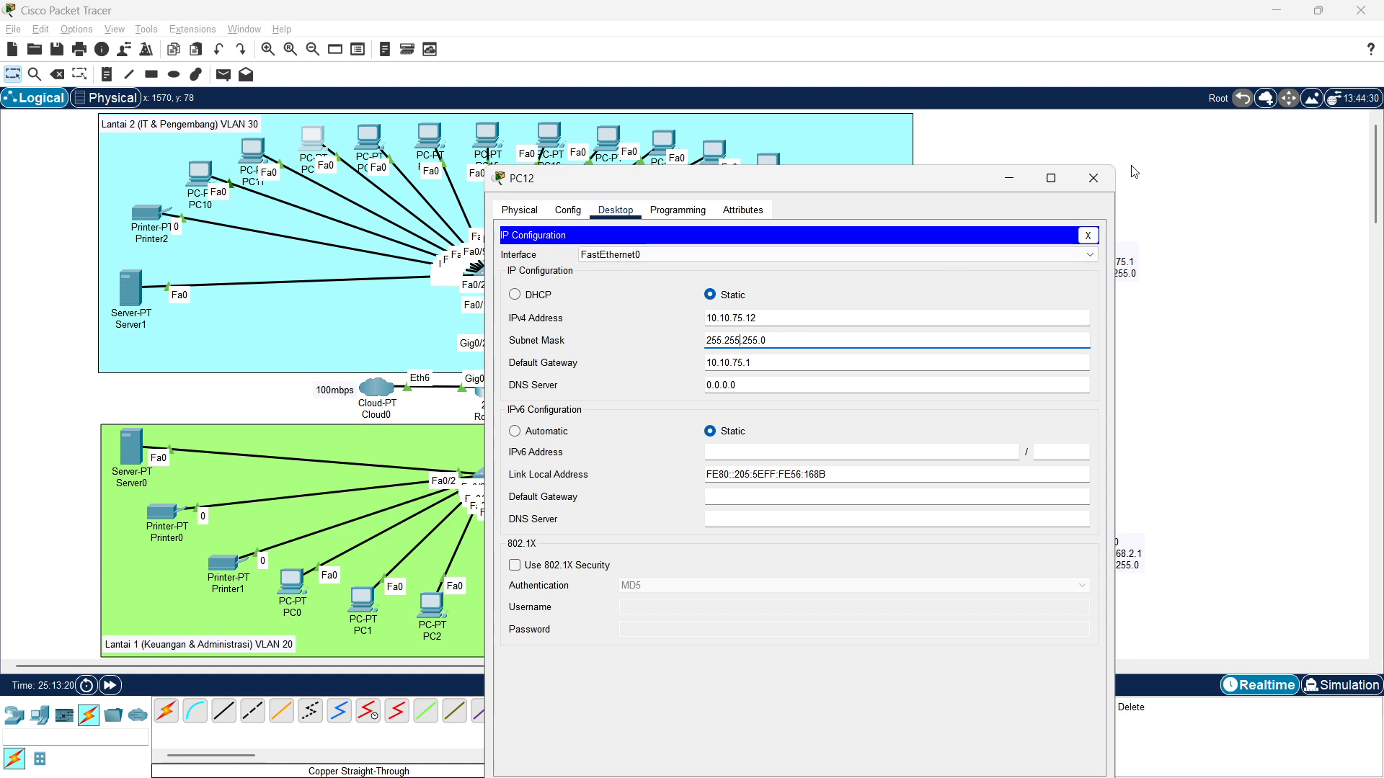
click(1094, 178)
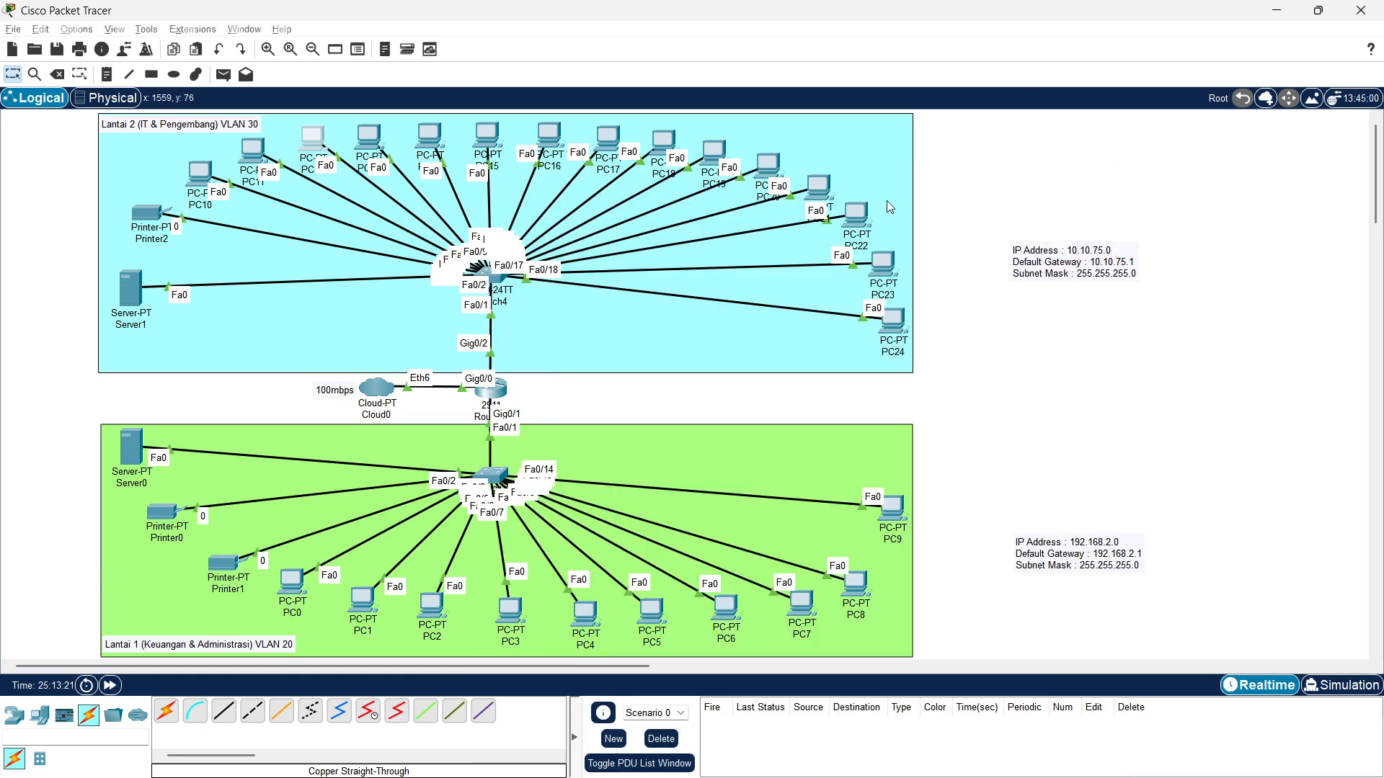
Set PC13's static IPv4 address to 10.10.75.13 in its IP configuration
click(371, 136)
click(614, 183)
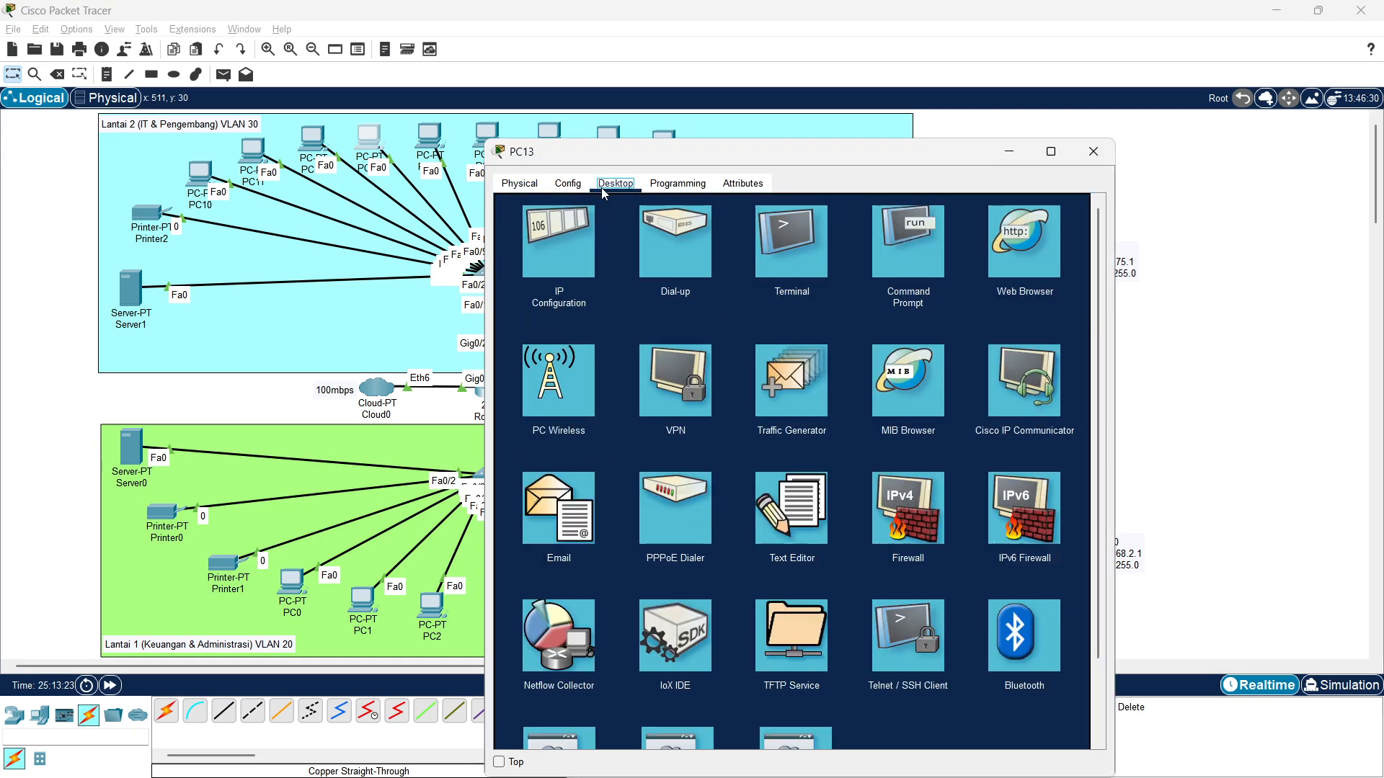
click(556, 244)
click(732, 292)
text(10.10.75.13)
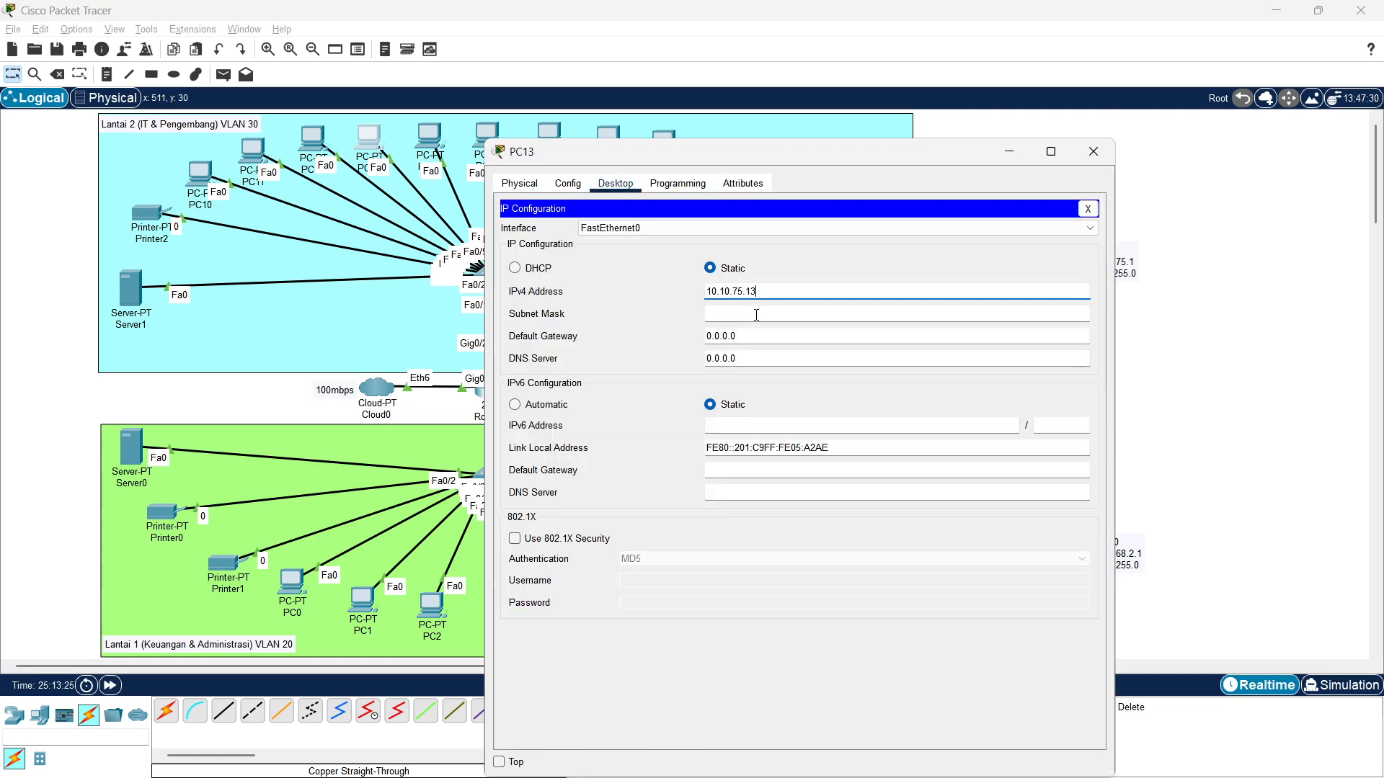
Set PC13's default gateway to 10.10.75.1 and its subnet mask to 255.255.255.0, and close the device window
click(751, 335)
text(10.10.75.1)
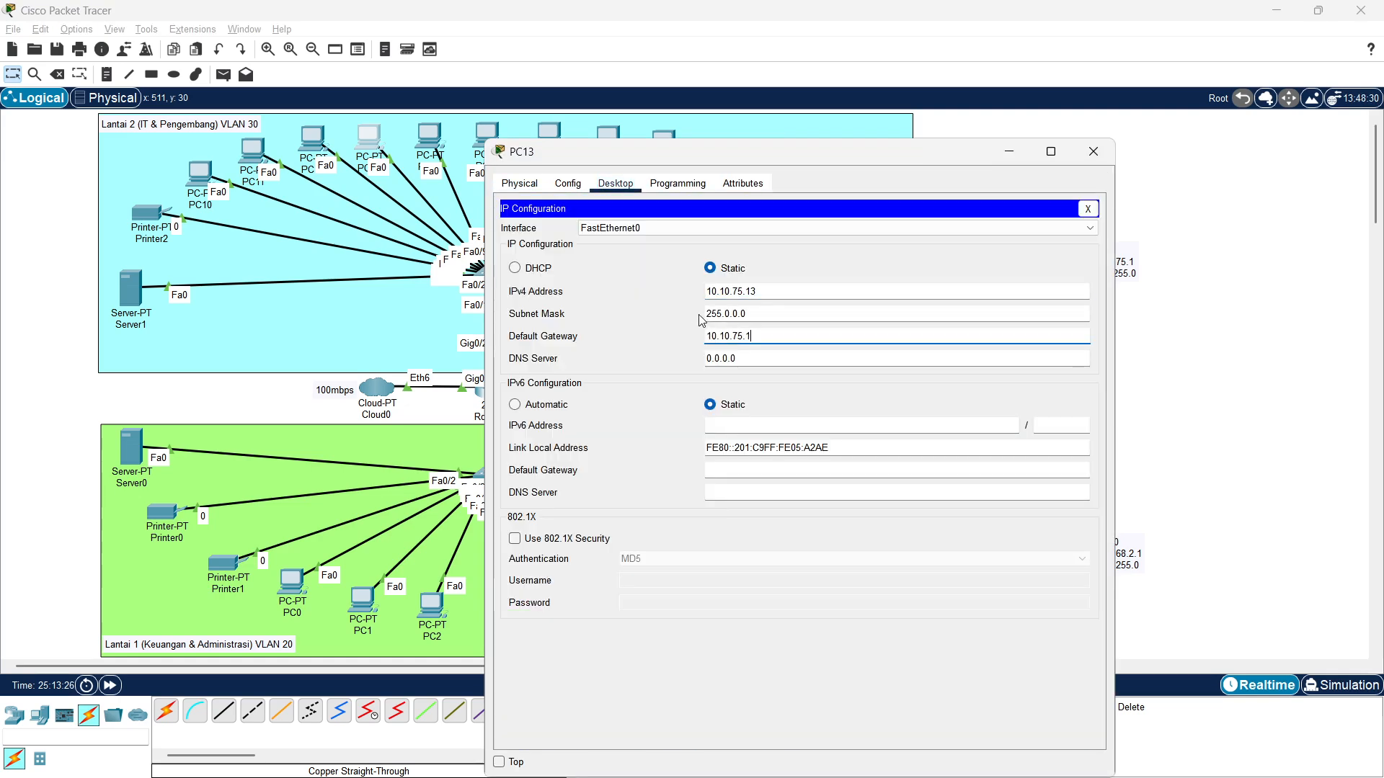
click(734, 312)
key(BackSpace)
text(255.255.)
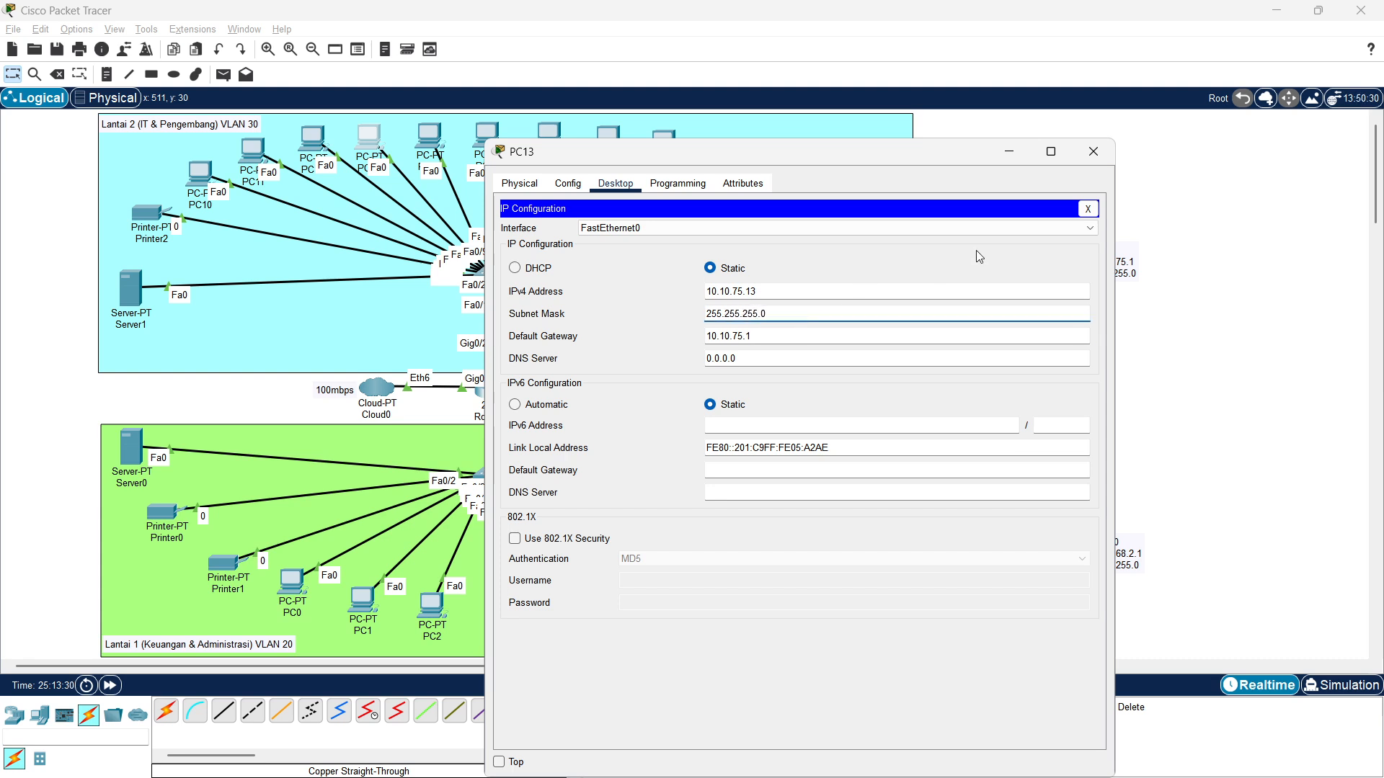
click(1101, 153)
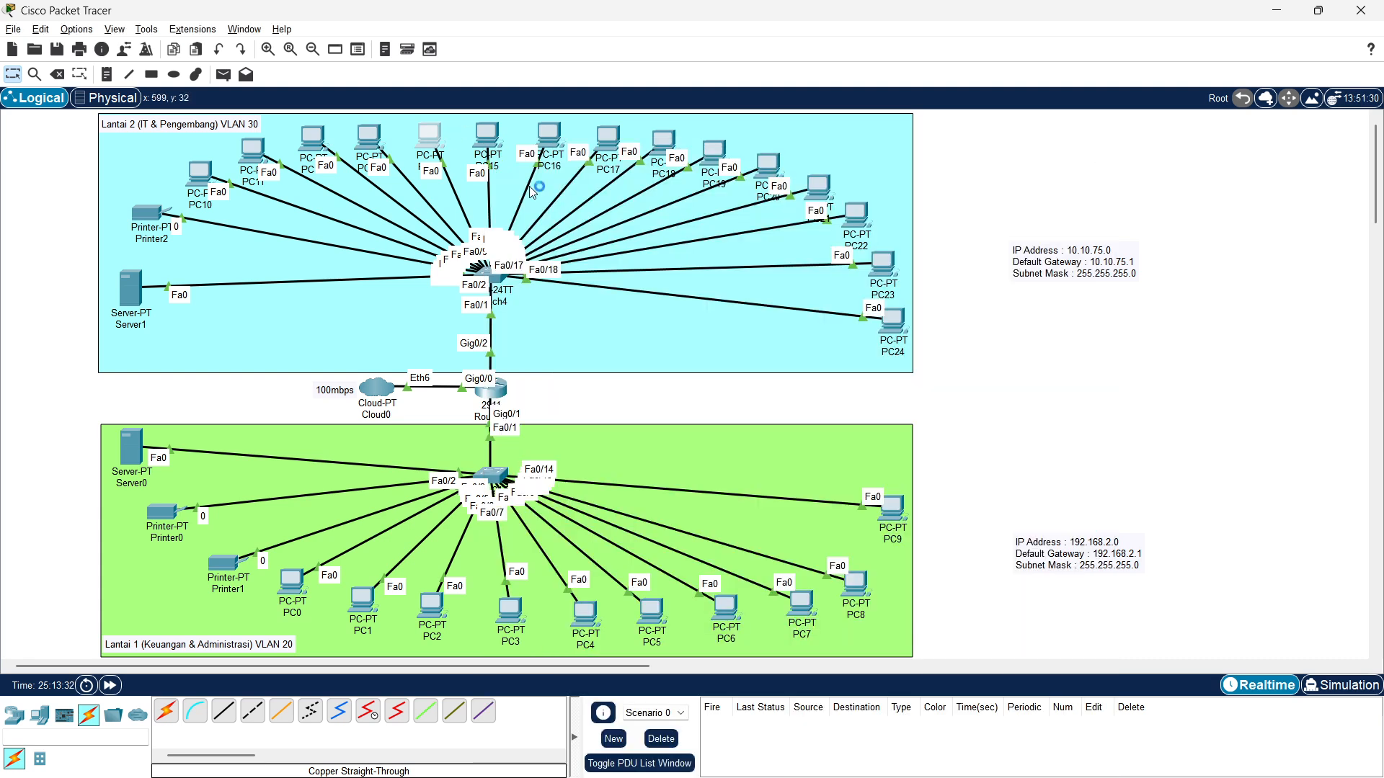
Set PC14's static IPv4 address to 10.10.75.14 in its IP configuration
click(713, 247)
click(615, 183)
click(573, 259)
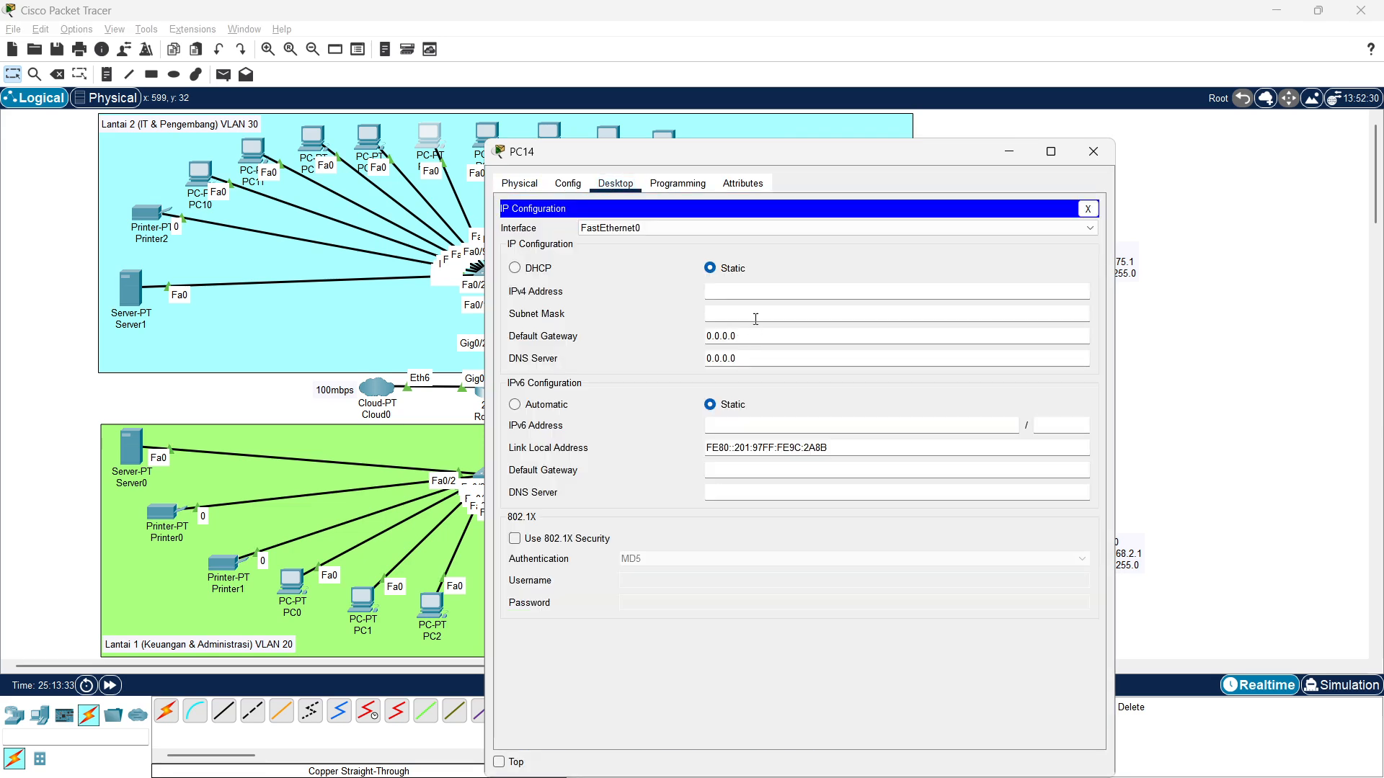
text(10.10.75.13)
Set PC14's subnet mask to 255.255.255.0 and its default gateway to 10.10.75.1, and close the device window
click(779, 315)
key(Left)
key(Left)
key(BackSpace)
click(753, 315)
double_click(820, 341)
text(10.10.75.1)
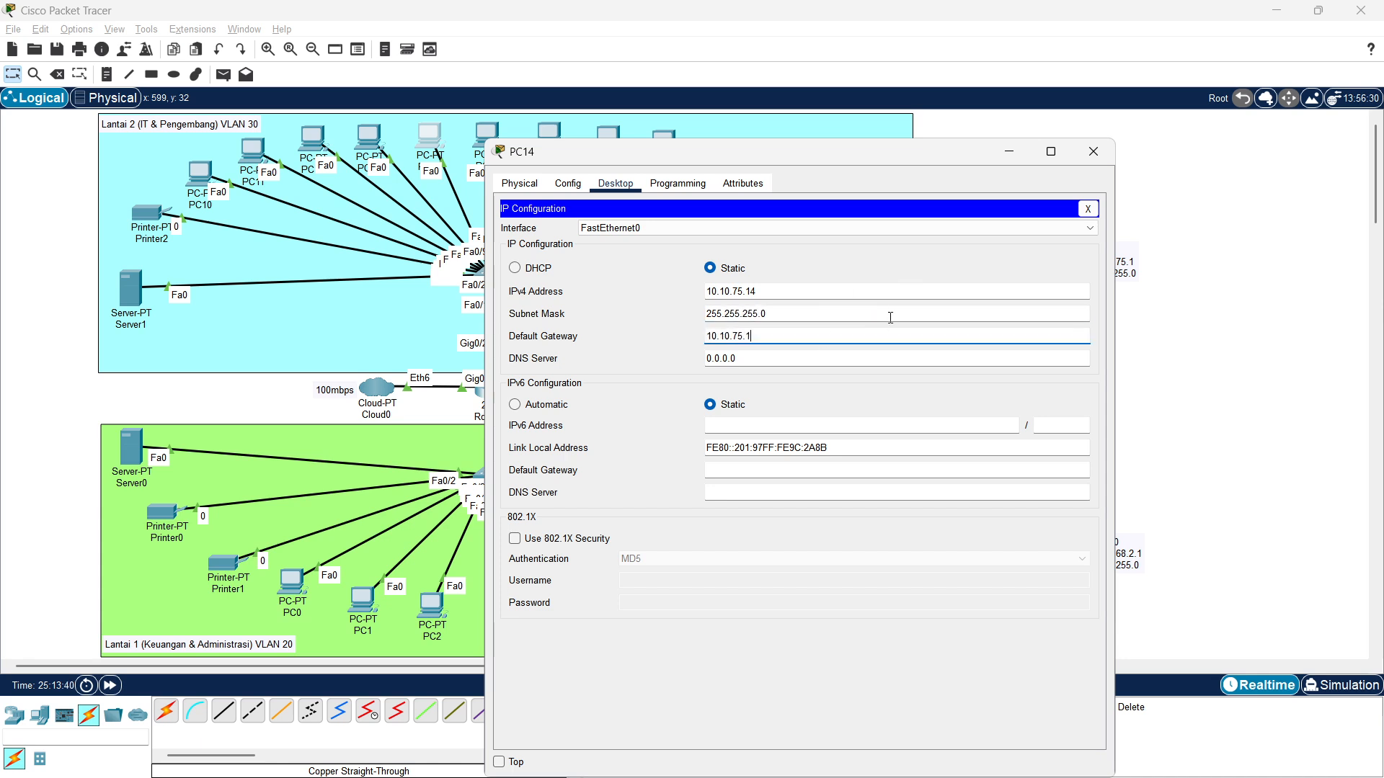
click(1093, 153)
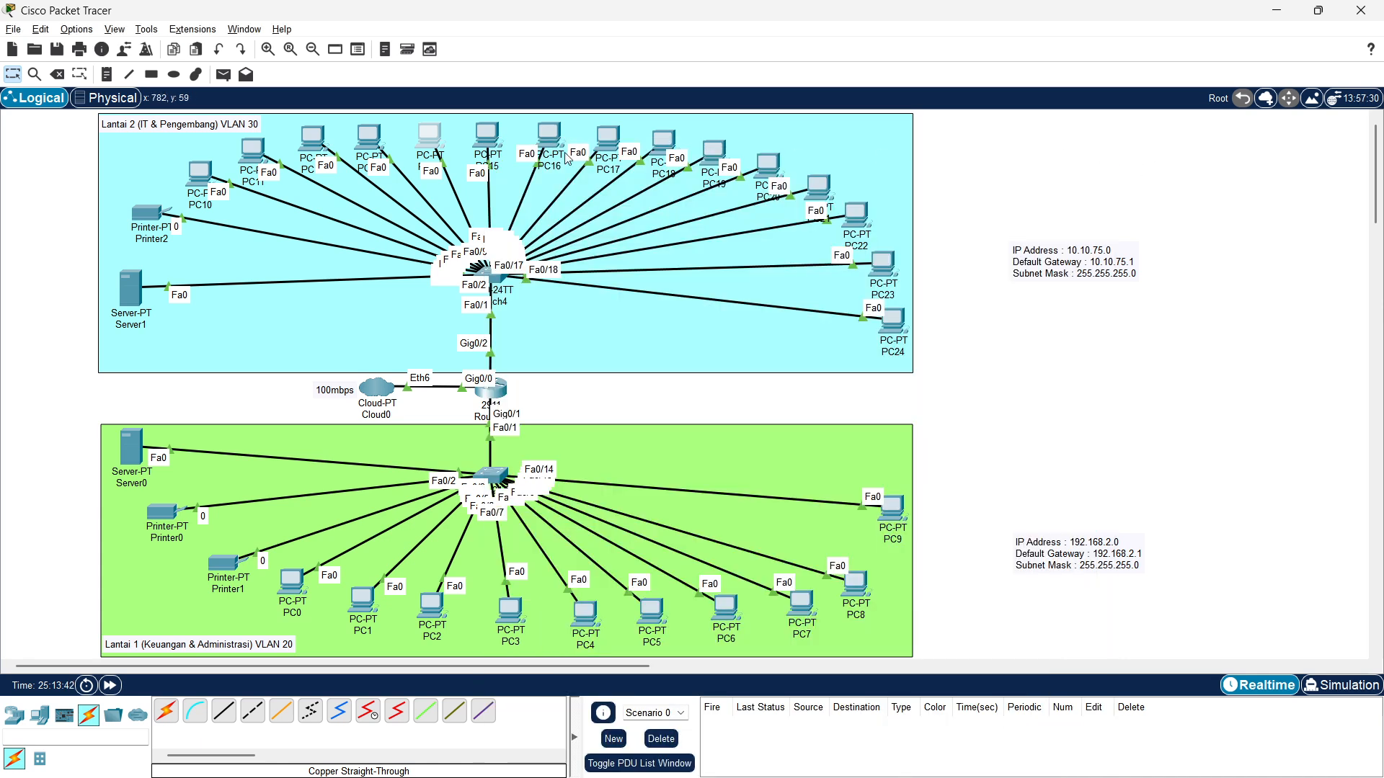
double_click(487, 134)
click(614, 210)
click(562, 261)
click(766, 317)
text(10.10.75.1)
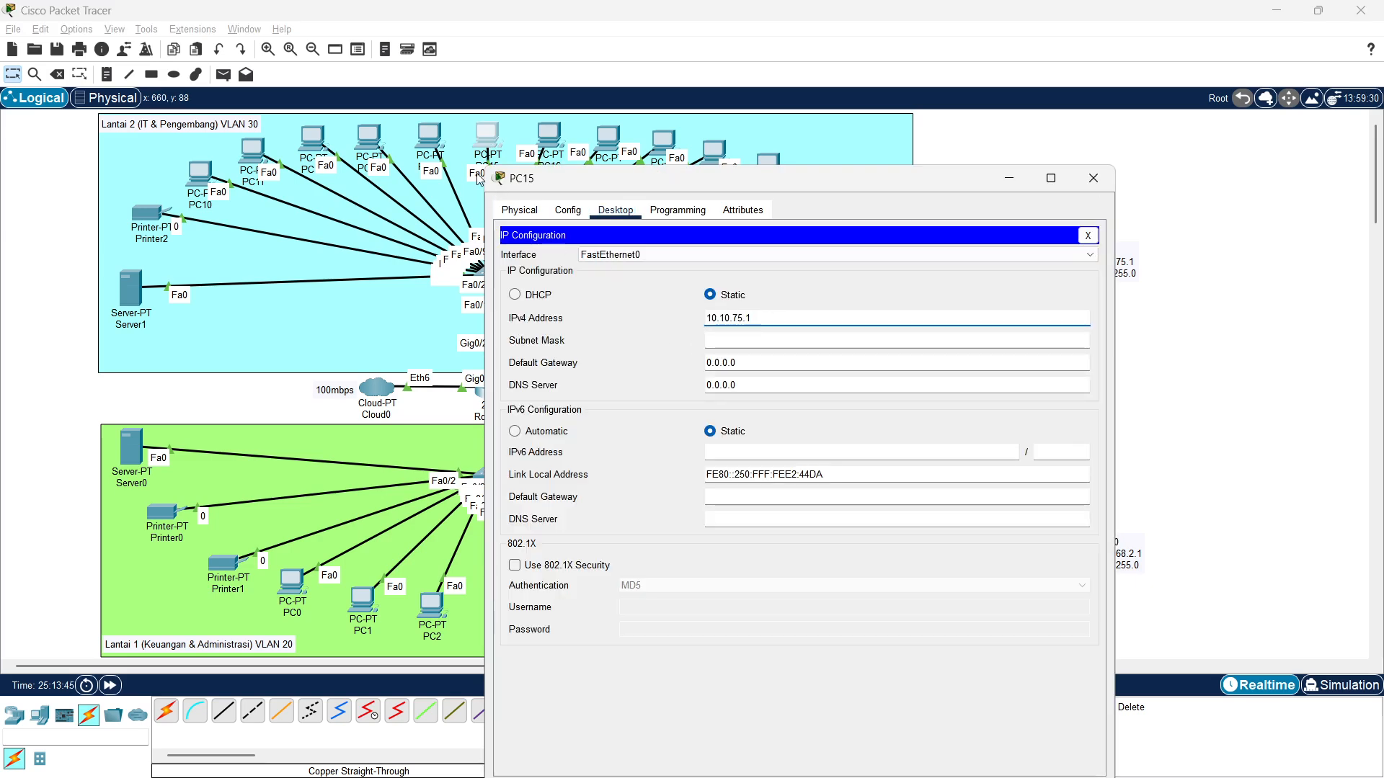
click(1097, 185)
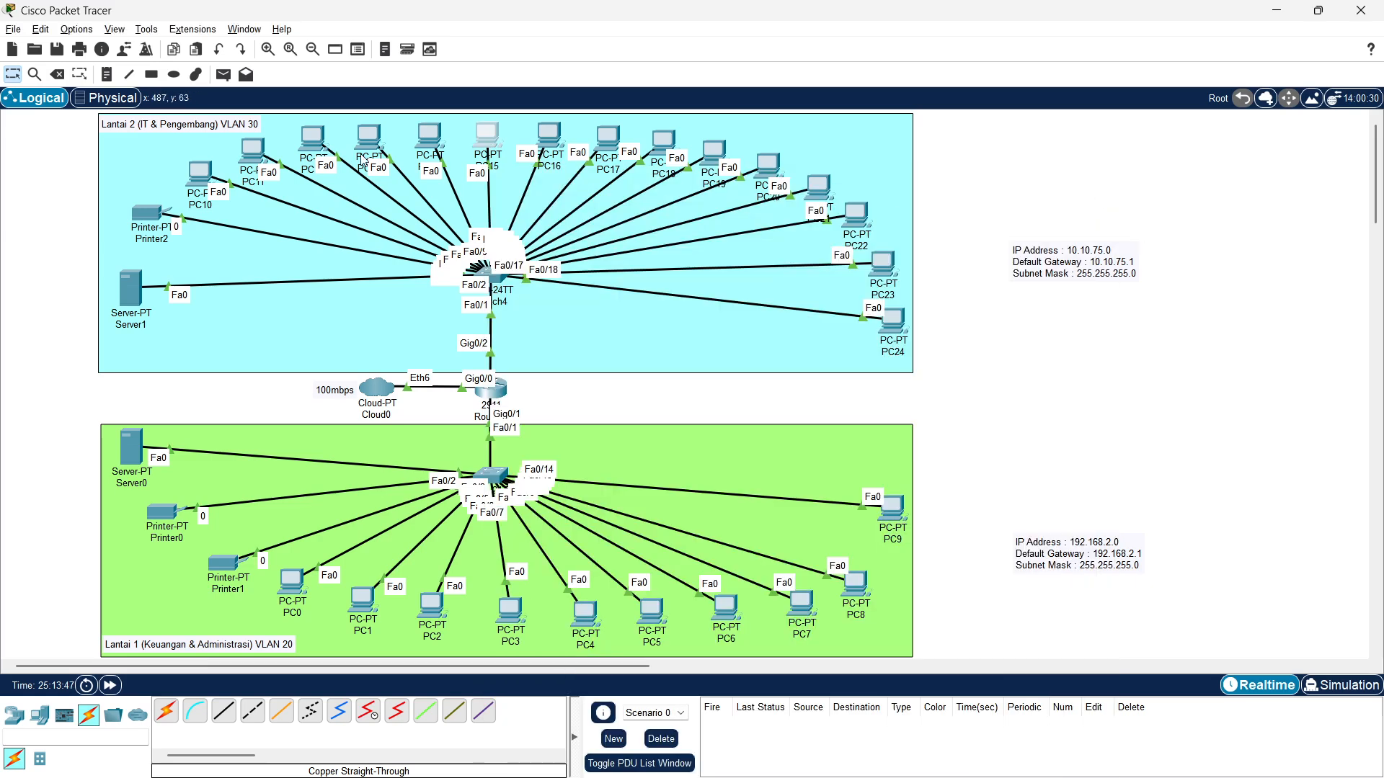
Review PC14's static IP address, subnet mask and default gateway in its IP configuration
double_click(428, 134)
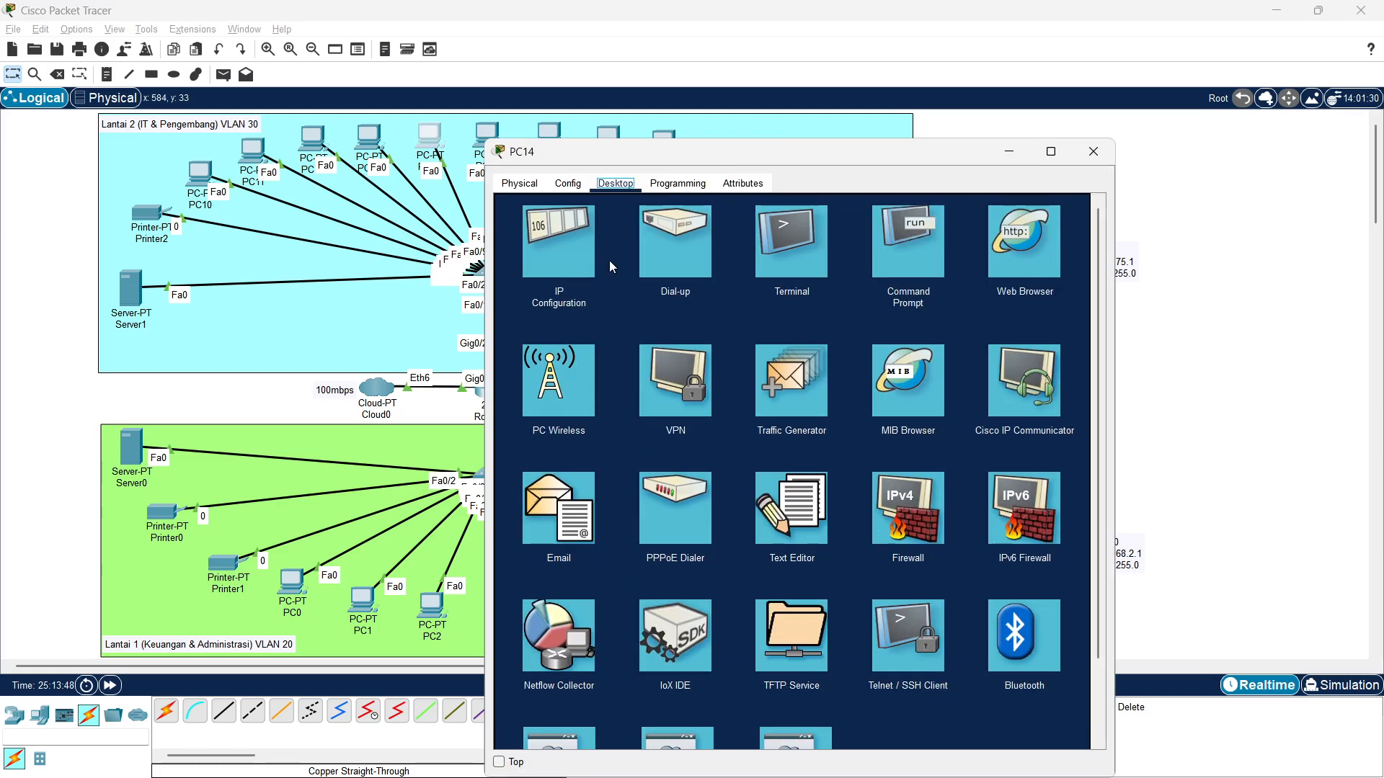
click(578, 240)
click(1096, 158)
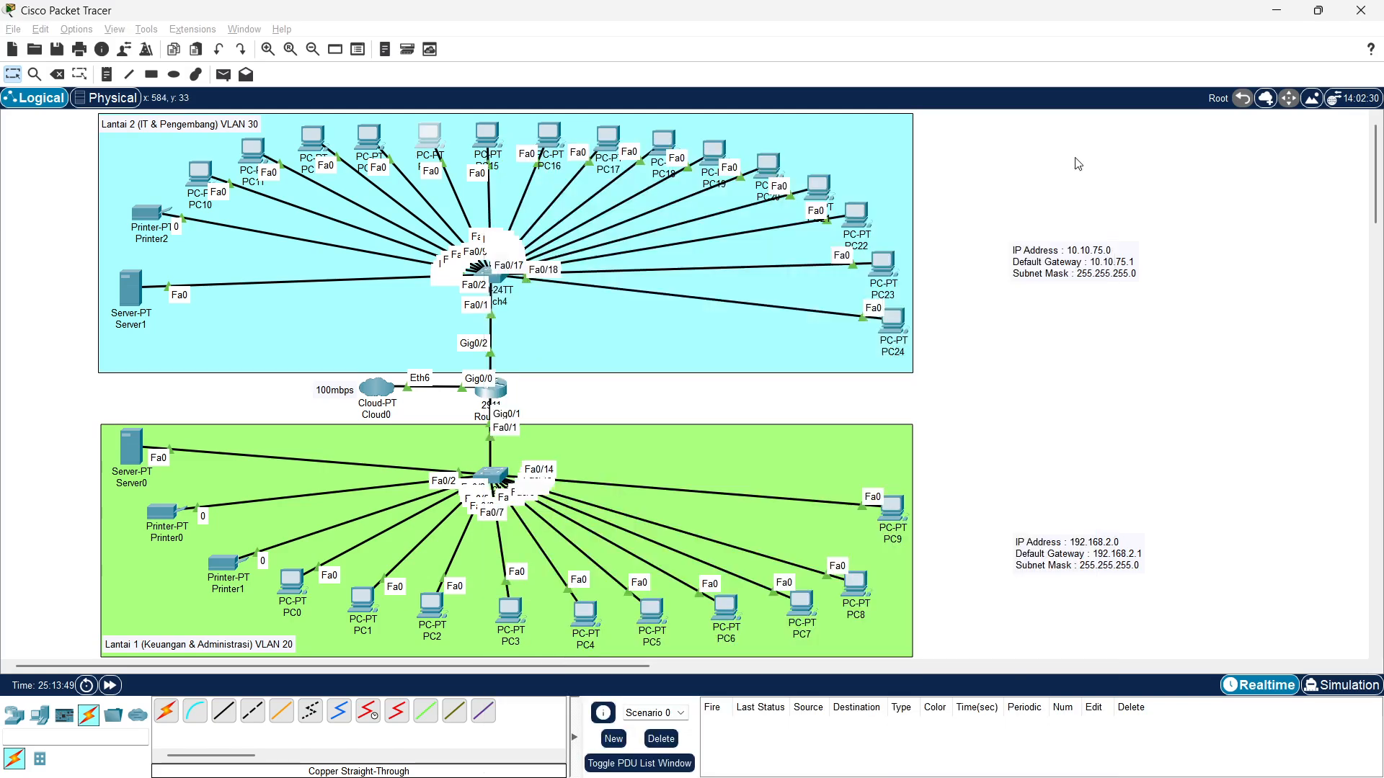
Configure PC15 with static IPv4 address 10.10.75.15, subnet mask 255.255.255.0 and default gateway 10.10.75.1
double_click(487, 133)
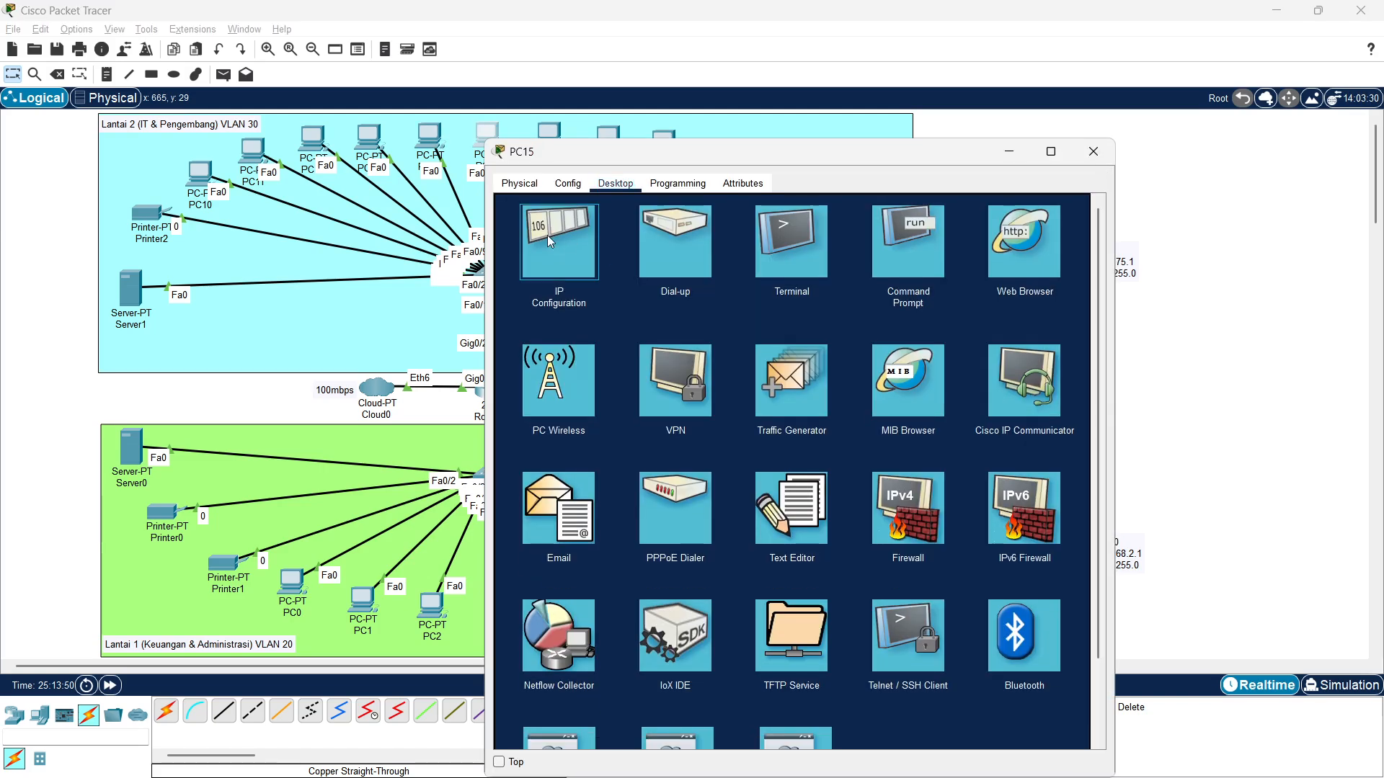
click(547, 235)
click(770, 314)
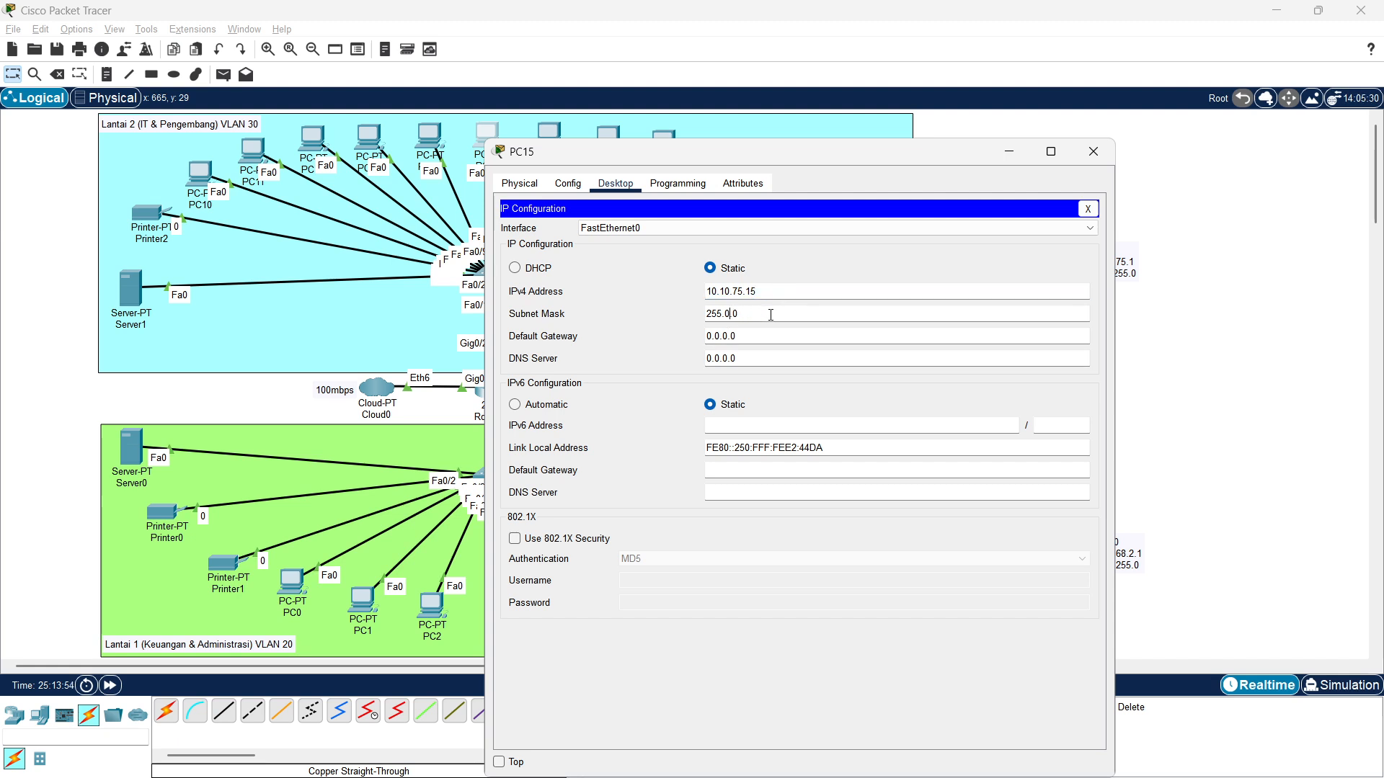
text(5.255.)
key(Tab)
text(10.10.75.1)
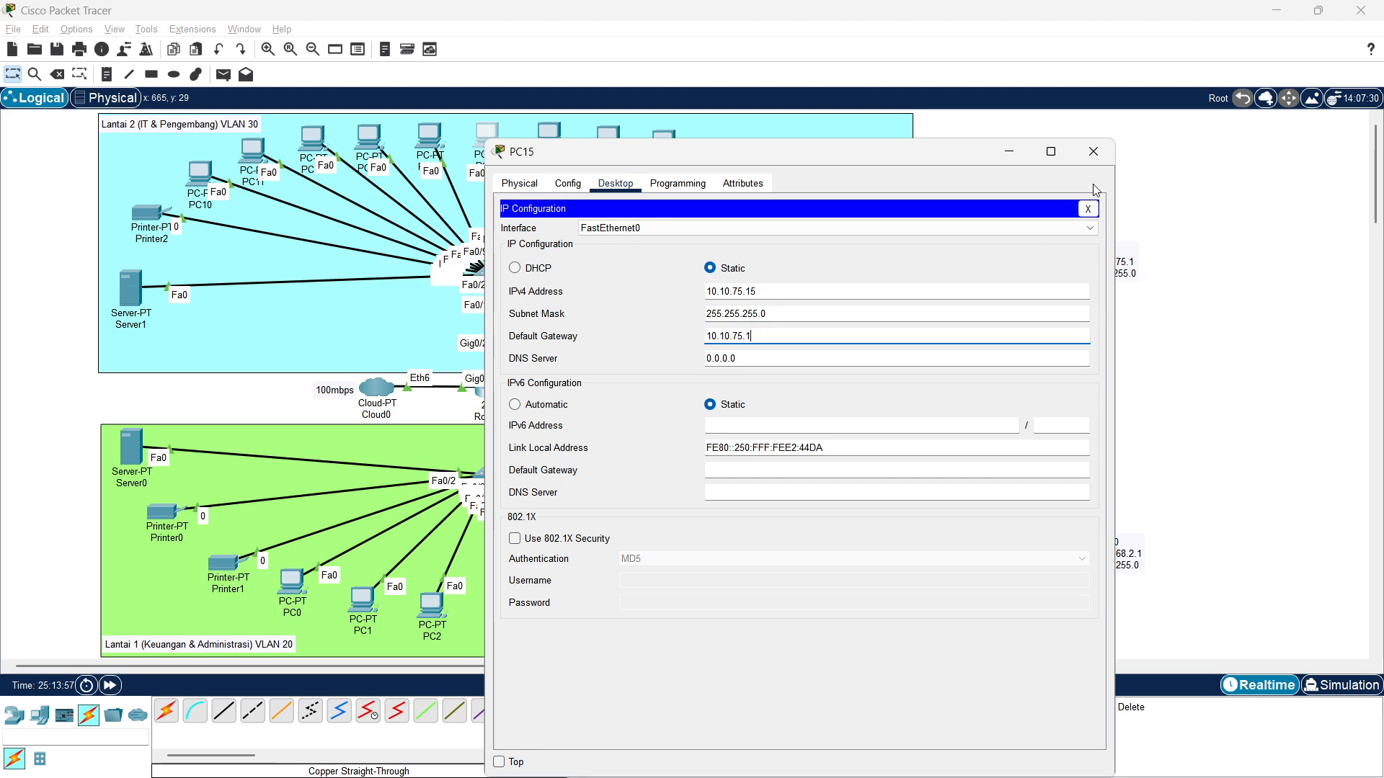
click(1094, 151)
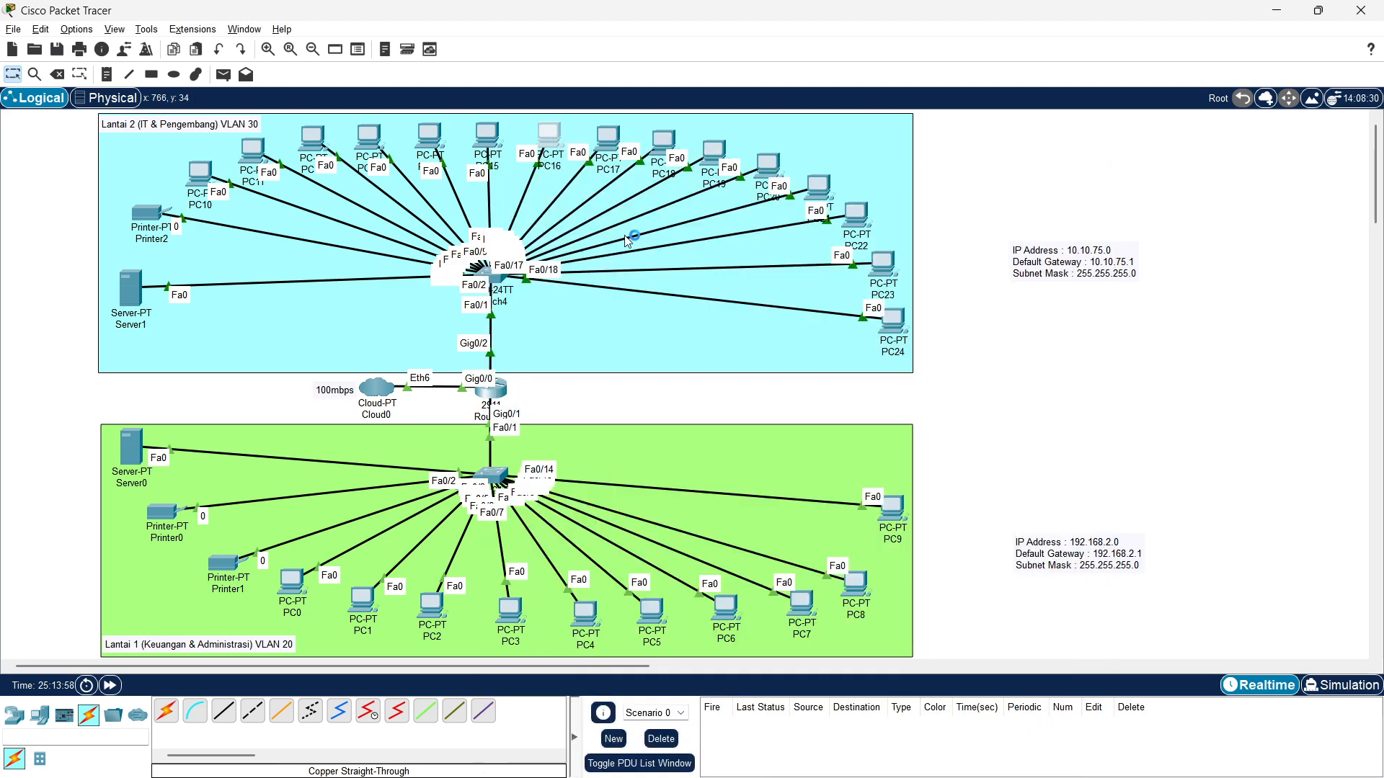
Set PC16's static IPv4 address to 10.10.75.16 in its IP configuration
click(616, 184)
click(559, 238)
click(790, 291)
text(10.10.75.16)
Set PC16's subnet mask to 255.255.255.0 and its default gateway to 10.10.75.1, and close the device window
click(778, 314)
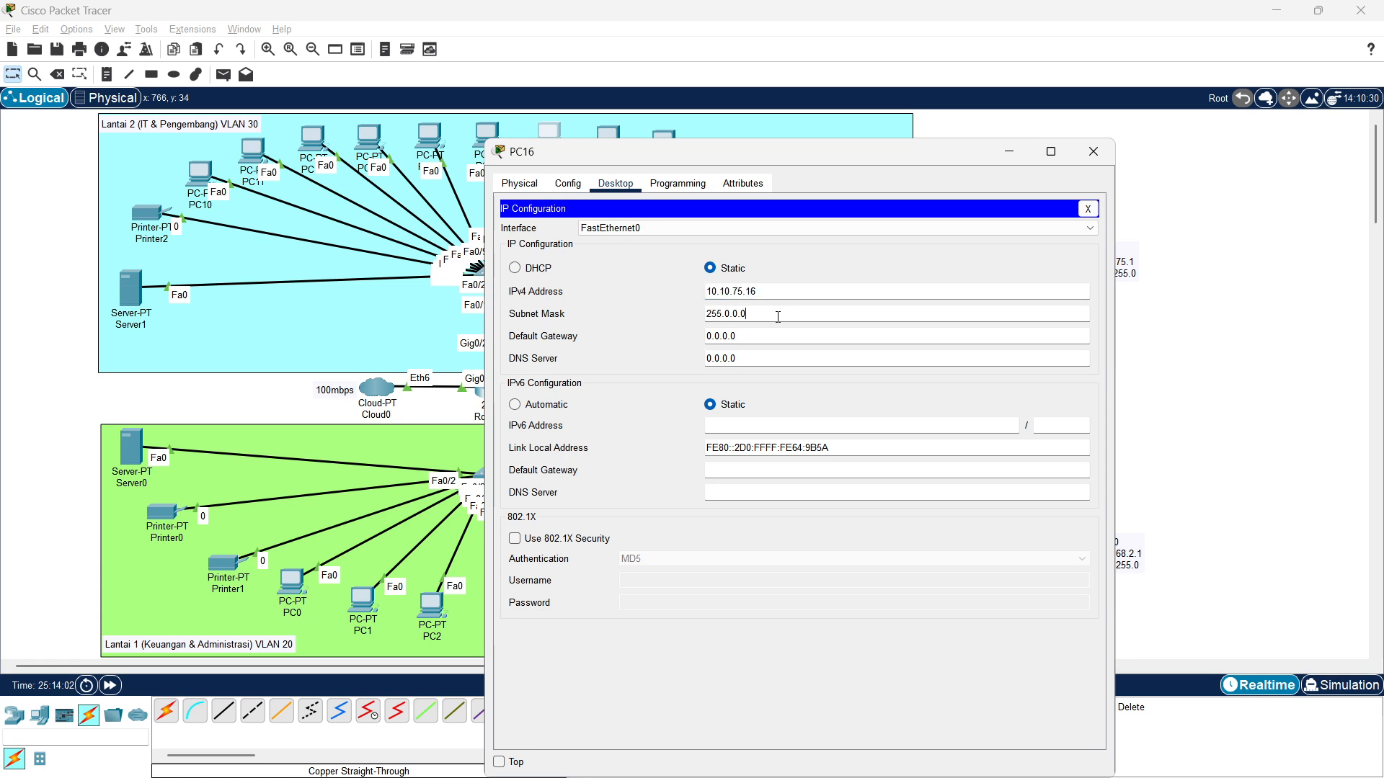
key(Left)
key(Left)
key(Left)
text(255.)
key(Tab)
text(10.10.75.1)
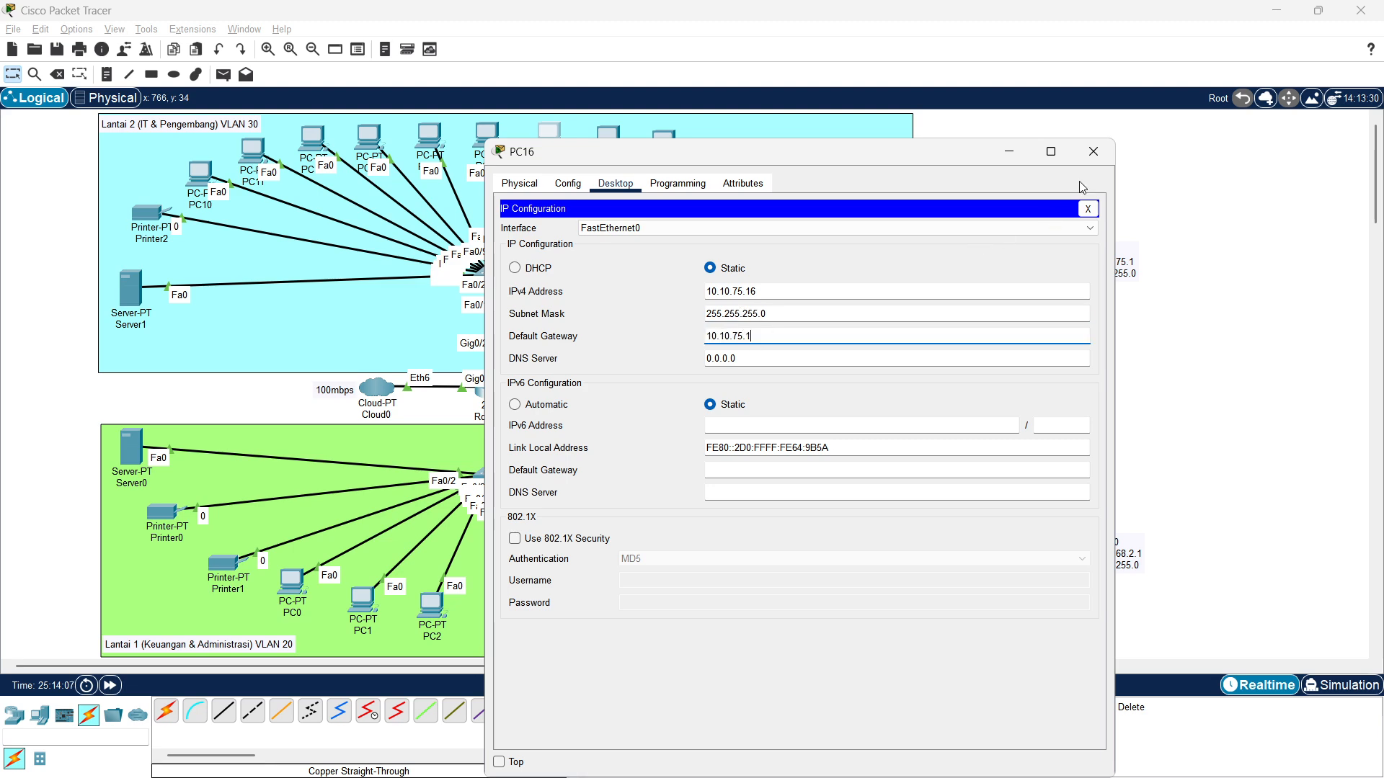
click(1094, 151)
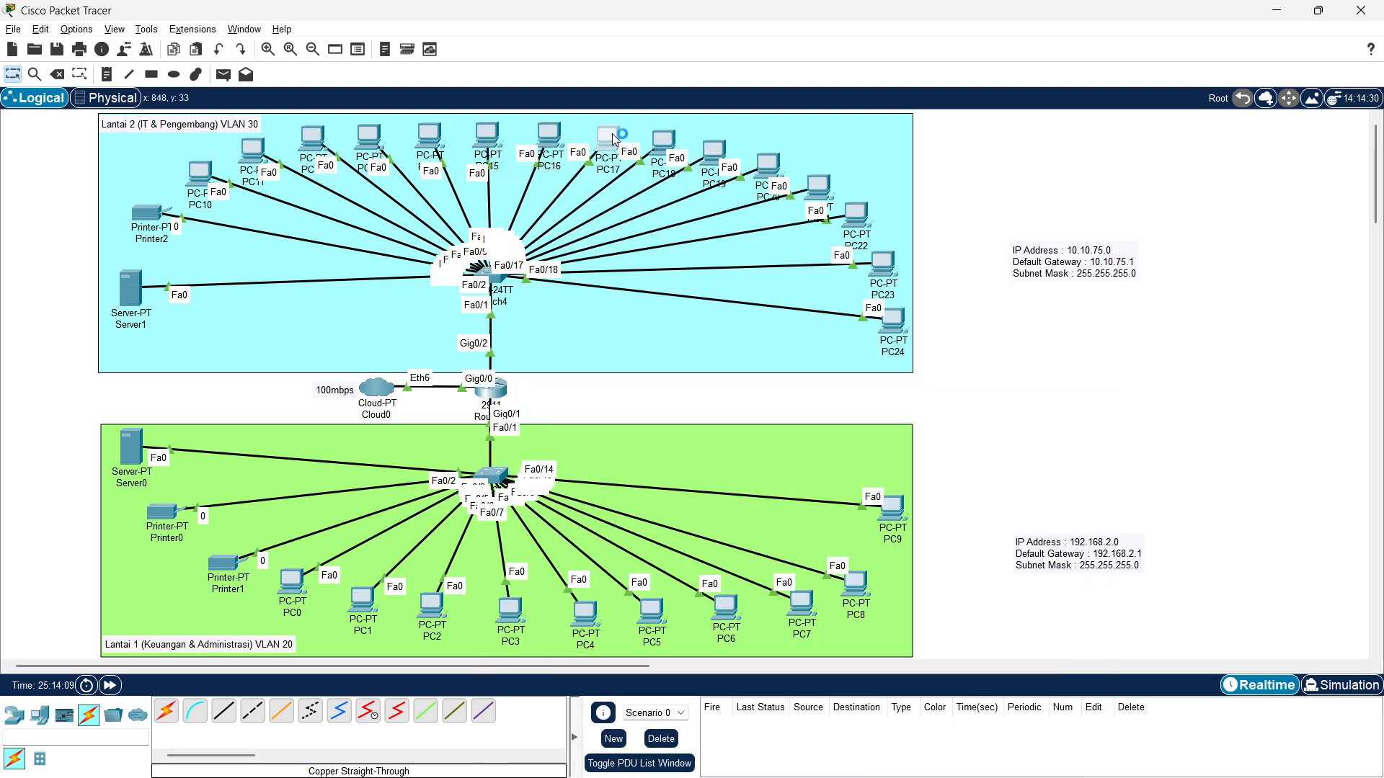
Set PC17's static IPv4 address to 10.10.75.17 in its IP configuration
click(615, 183)
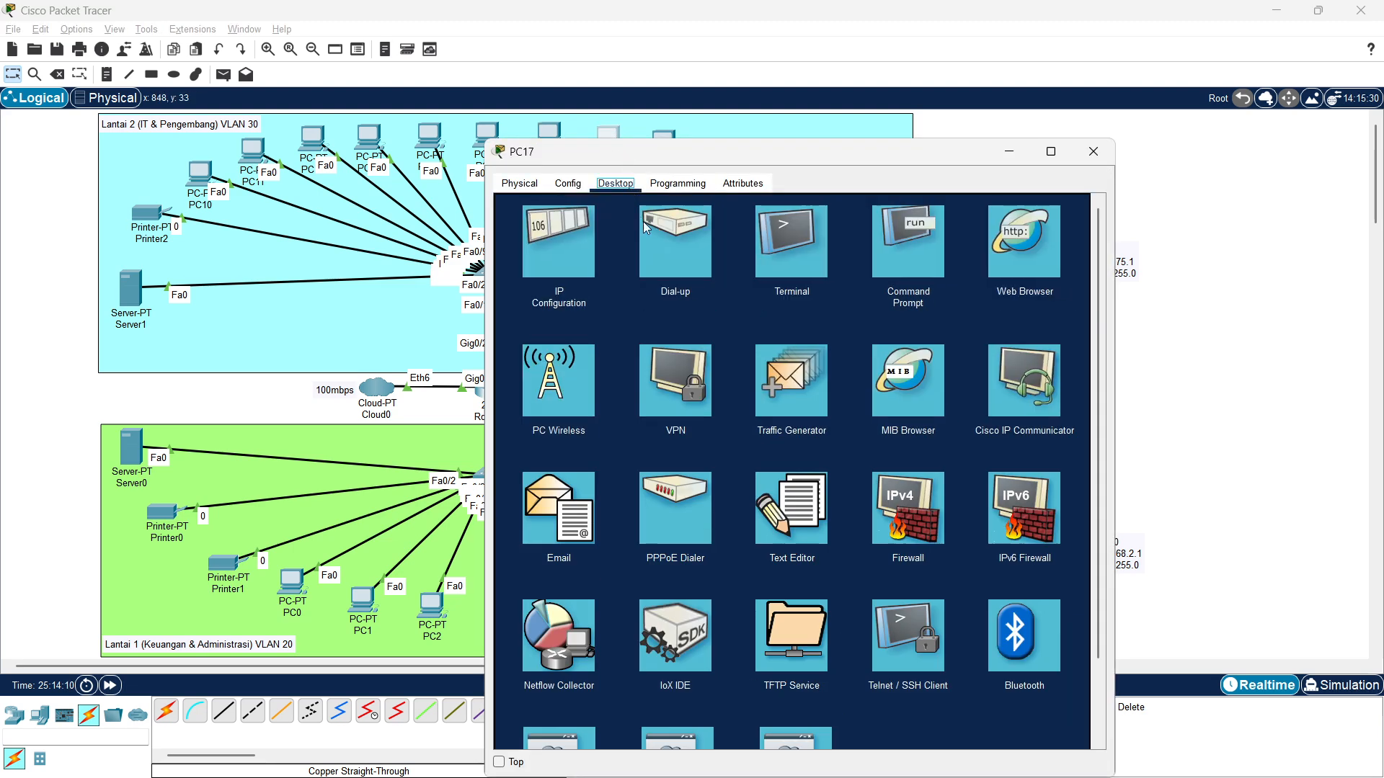
click(569, 238)
click(755, 291)
text(10.10.75.17)
Set PC17's subnet mask to 255.255.255.0 and its default gateway to 10.10.75.1, and close the device window
click(803, 315)
key(Delete)
text(255.255.)
click(708, 336)
double_click(709, 336)
text(10.10.75.1)
click(1105, 163)
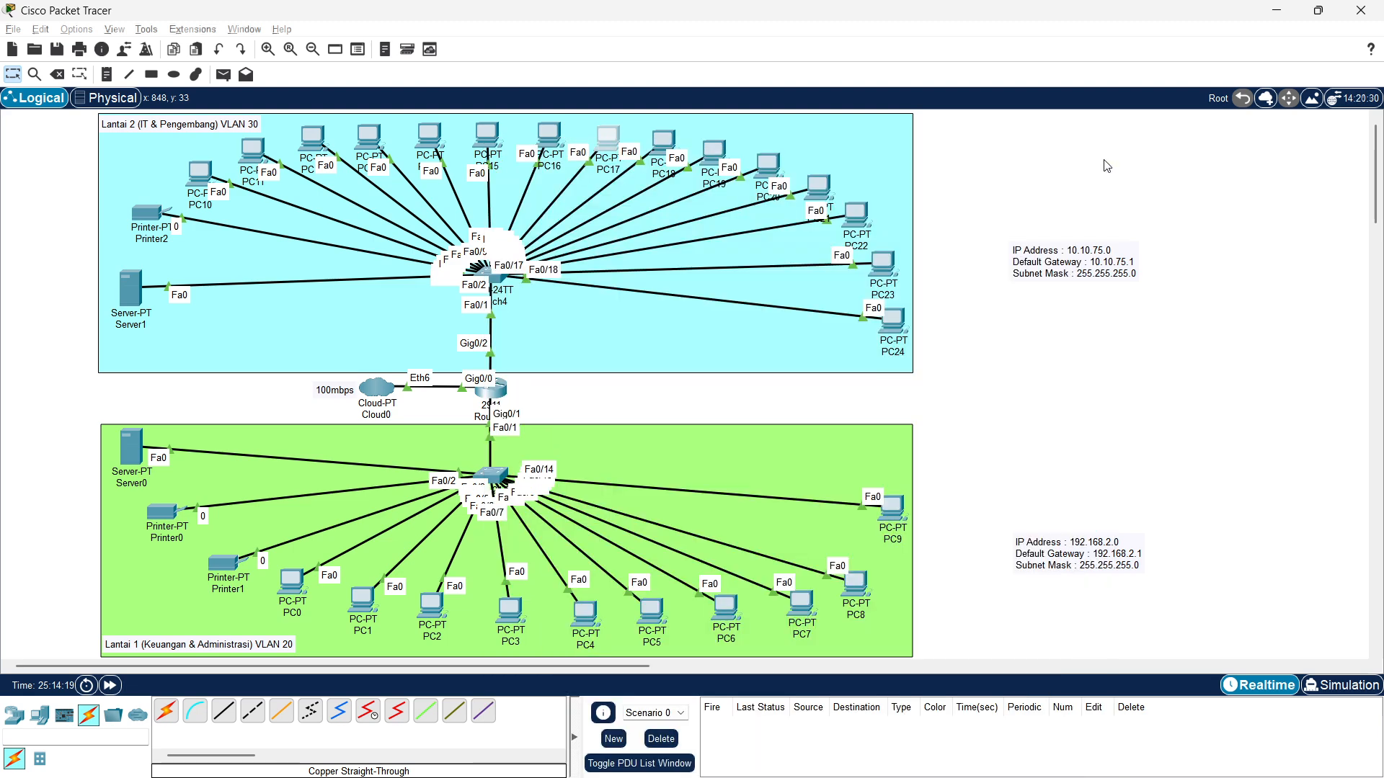
Set PC18's static IPv4 address to 10.10.75.18 in its IP configuration
click(664, 142)
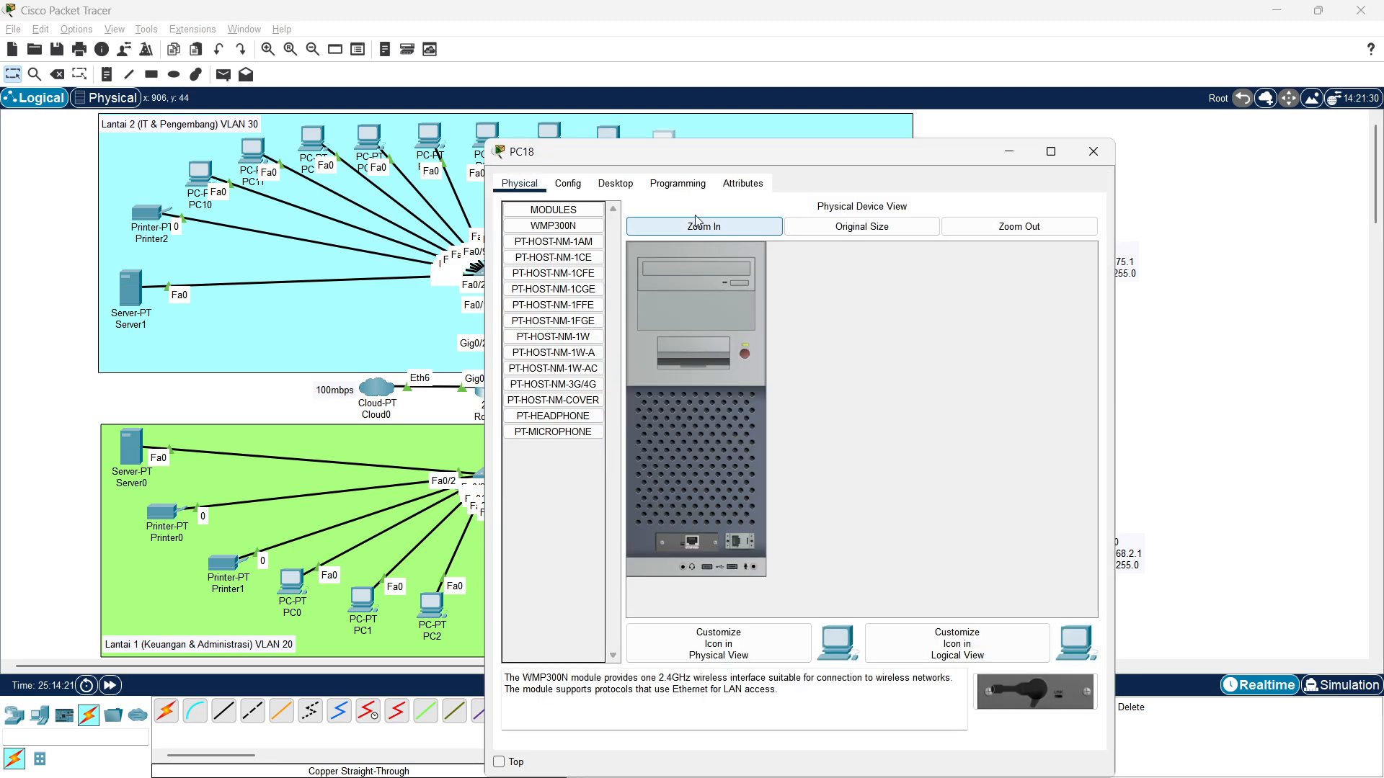
click(619, 185)
click(555, 257)
text(10.10.75.18)
Set PC18's subnet mask to 255.255.255.0 and its default gateway to 10.10.75.1, and close the device window
click(768, 317)
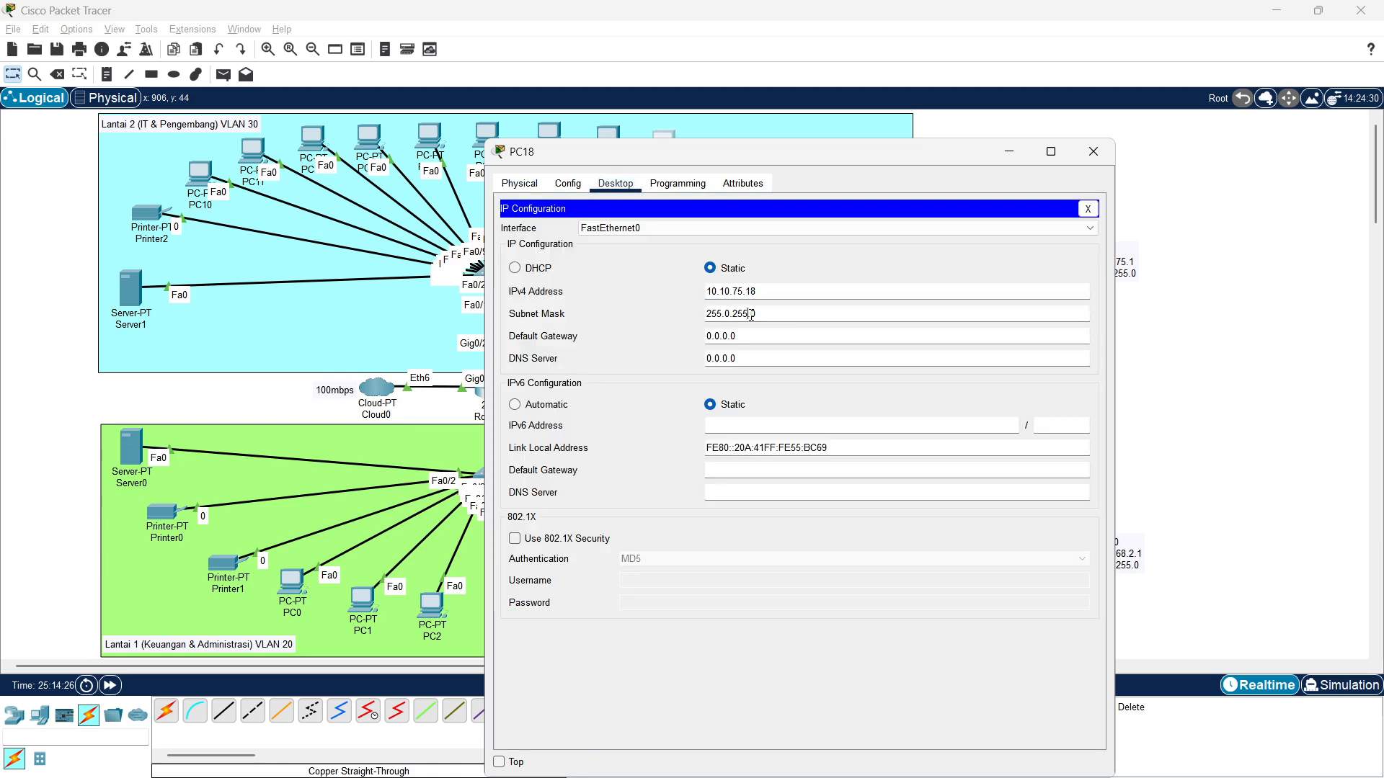
key(BackSpace)
text(255.255.)
drag(768, 339, 706, 334)
text(10.10.75.1)
click(1094, 151)
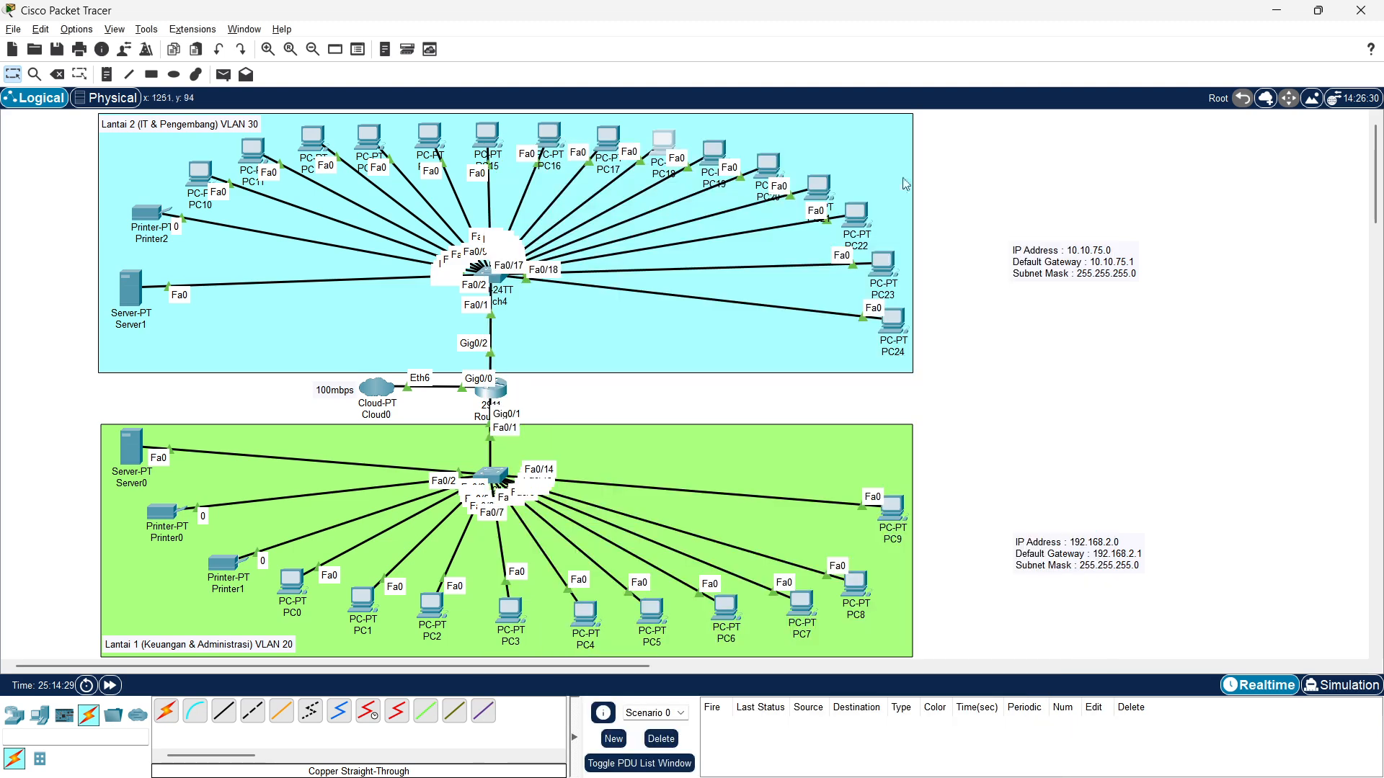
Set PC19's static IPv4 address to 10.10.75.19 in its IP configuration
click(713, 152)
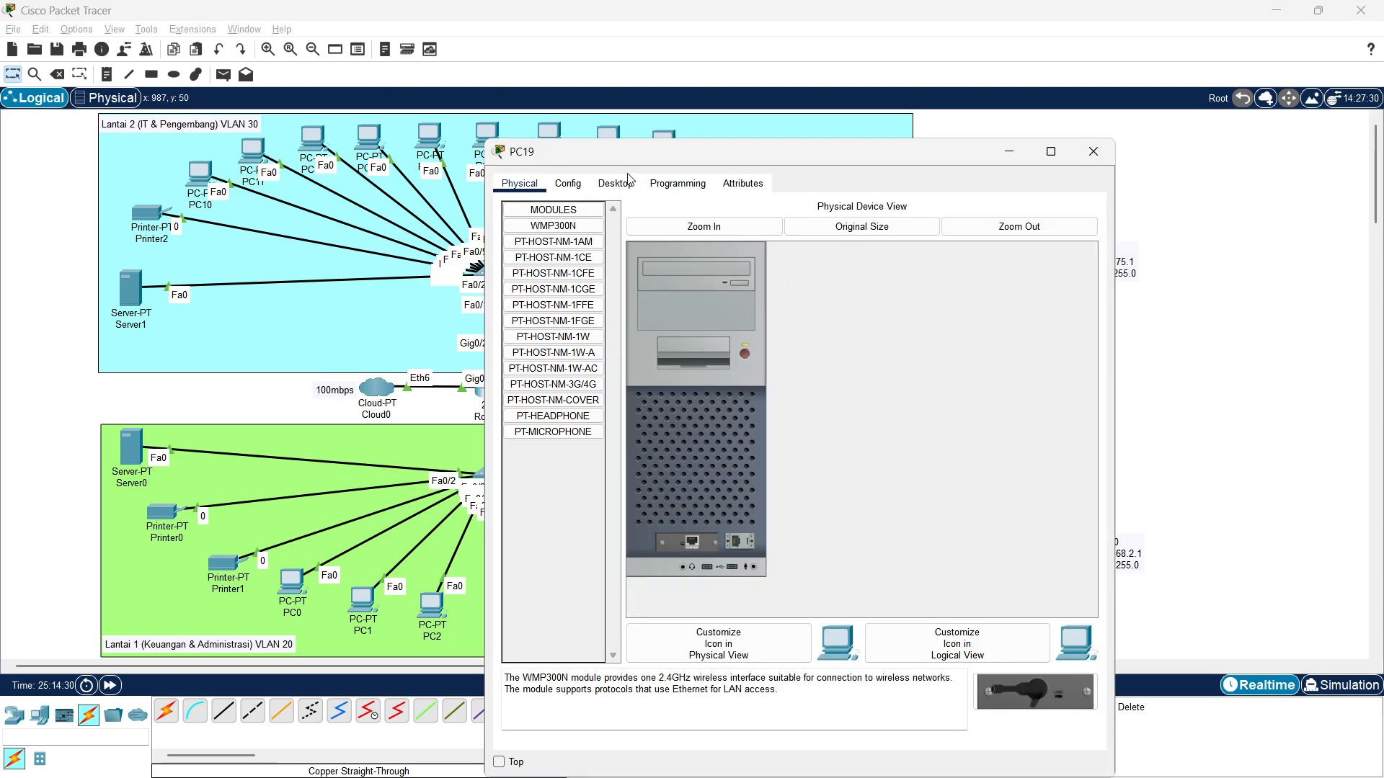
click(615, 183)
click(577, 249)
text(10.10.75.1)
key(Tab)
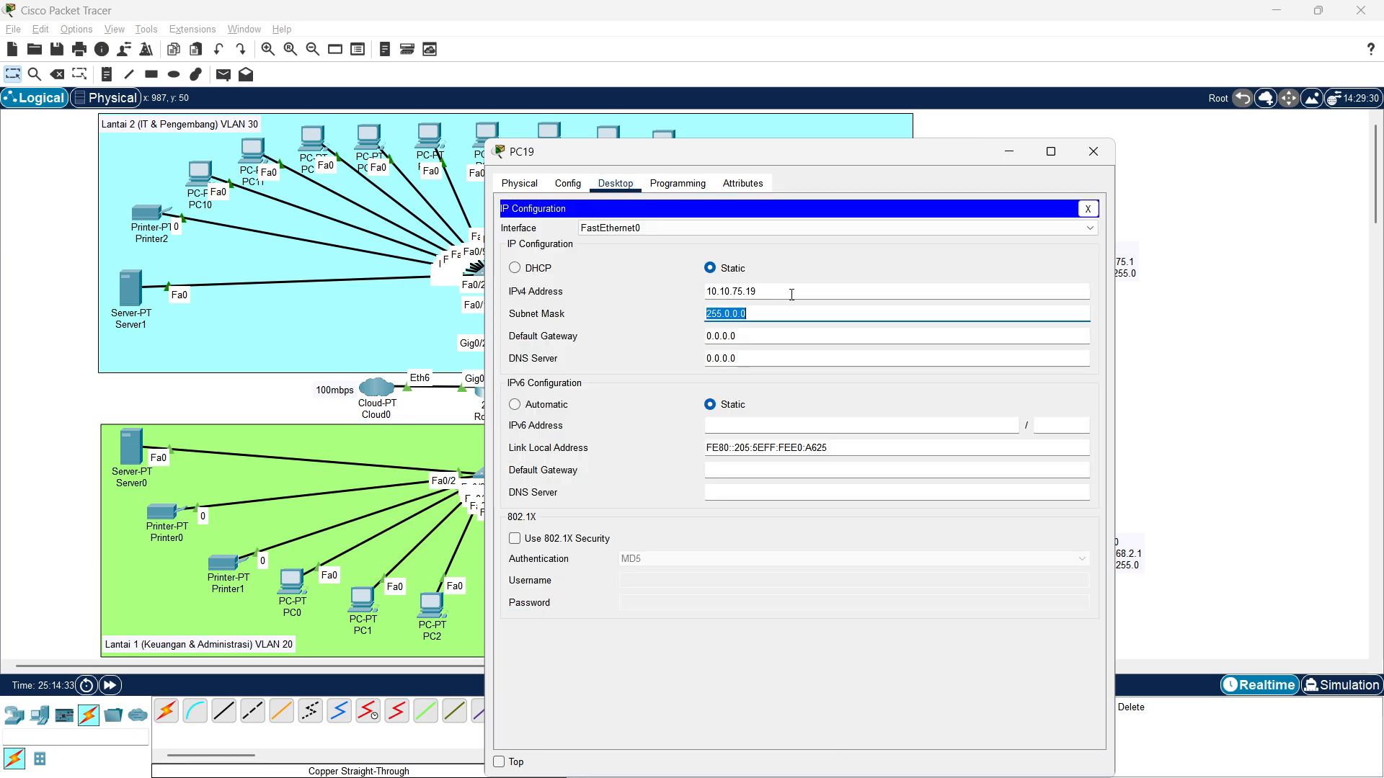
Set PC19's default gateway to 10.10.75.1 and its subnet mask to 255.255.255.0, and close the device window
key(Tab)
text(10.10.75.1)
click(739, 314)
key(BackSpace)
key(BackSpace)
key(BackSpace)
text(255)
click(1094, 151)
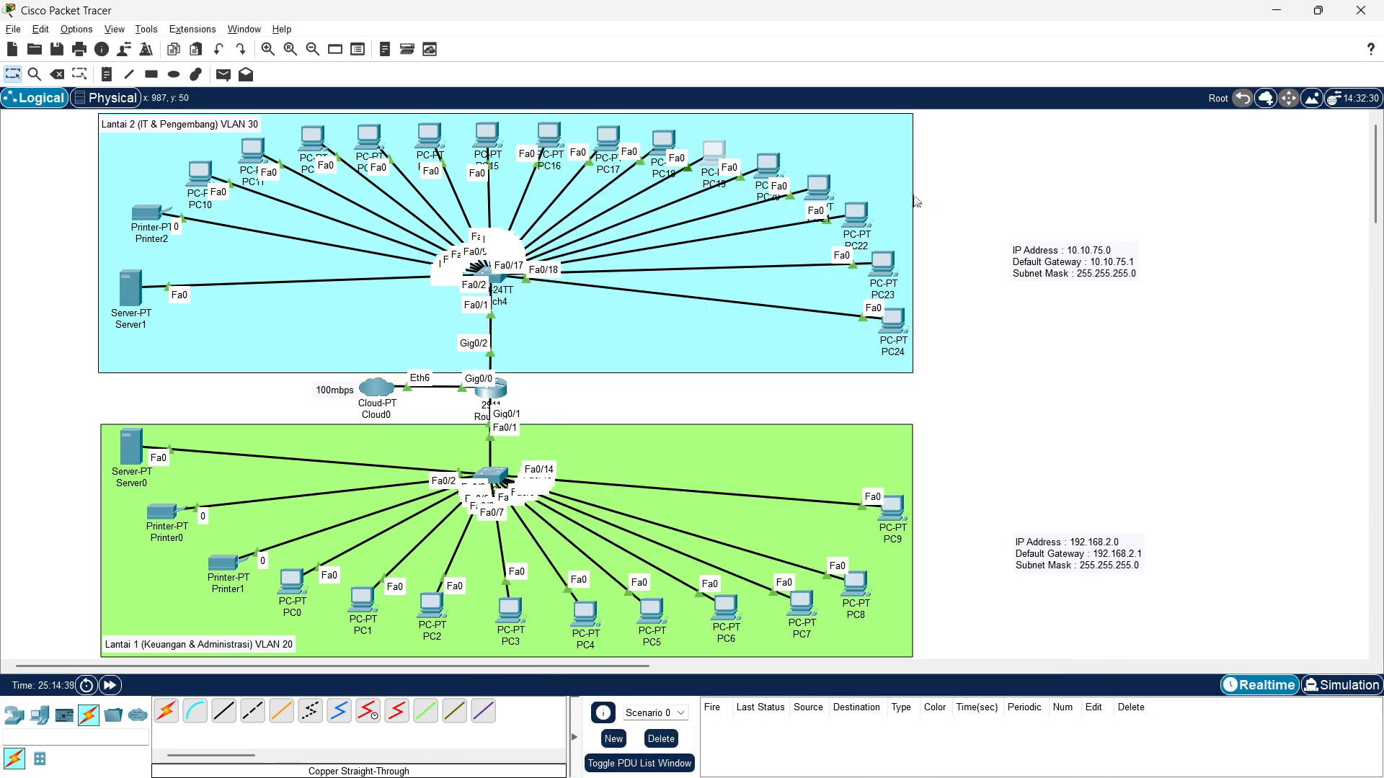
Give PC20 a static IPv4 address on the 10.10.75.0 network in its IP configuration
click(769, 165)
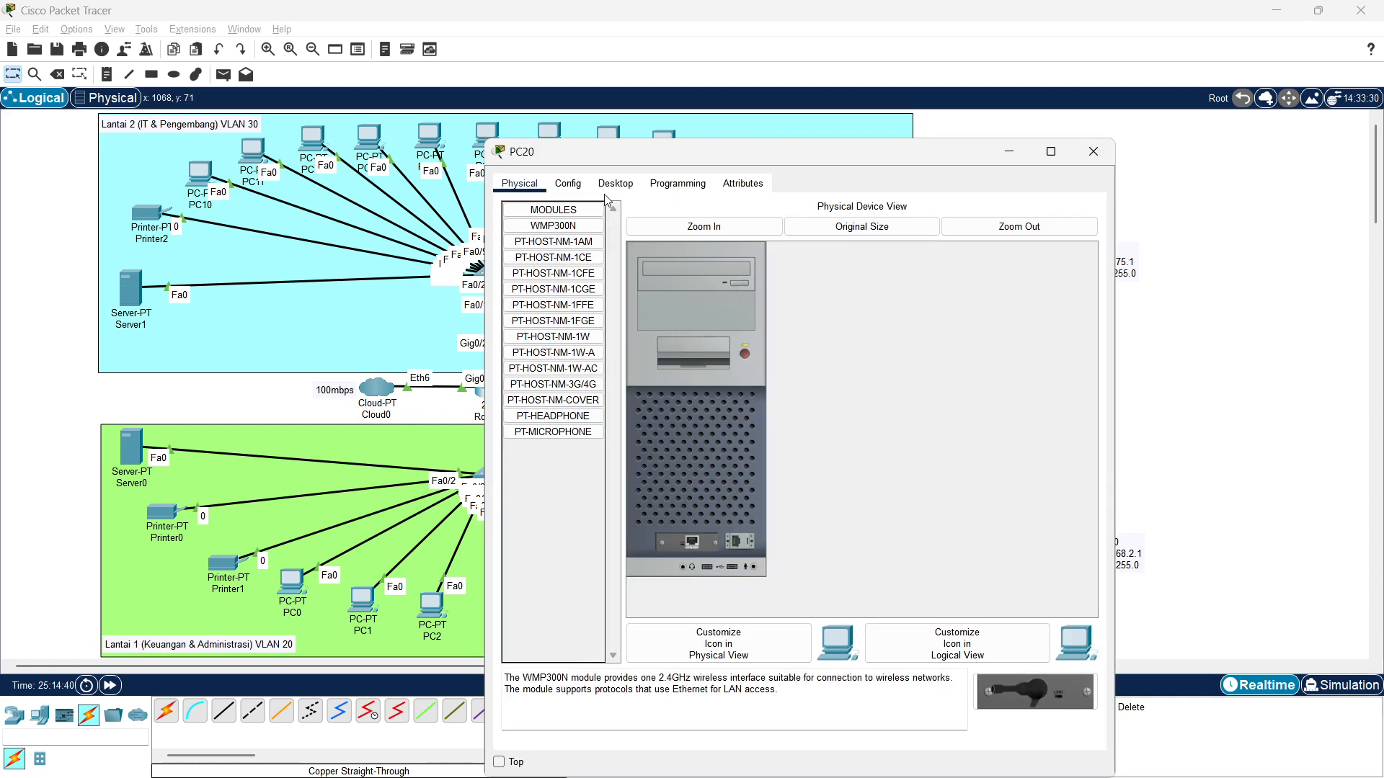
click(615, 184)
click(569, 240)
text(10.10.75.1)
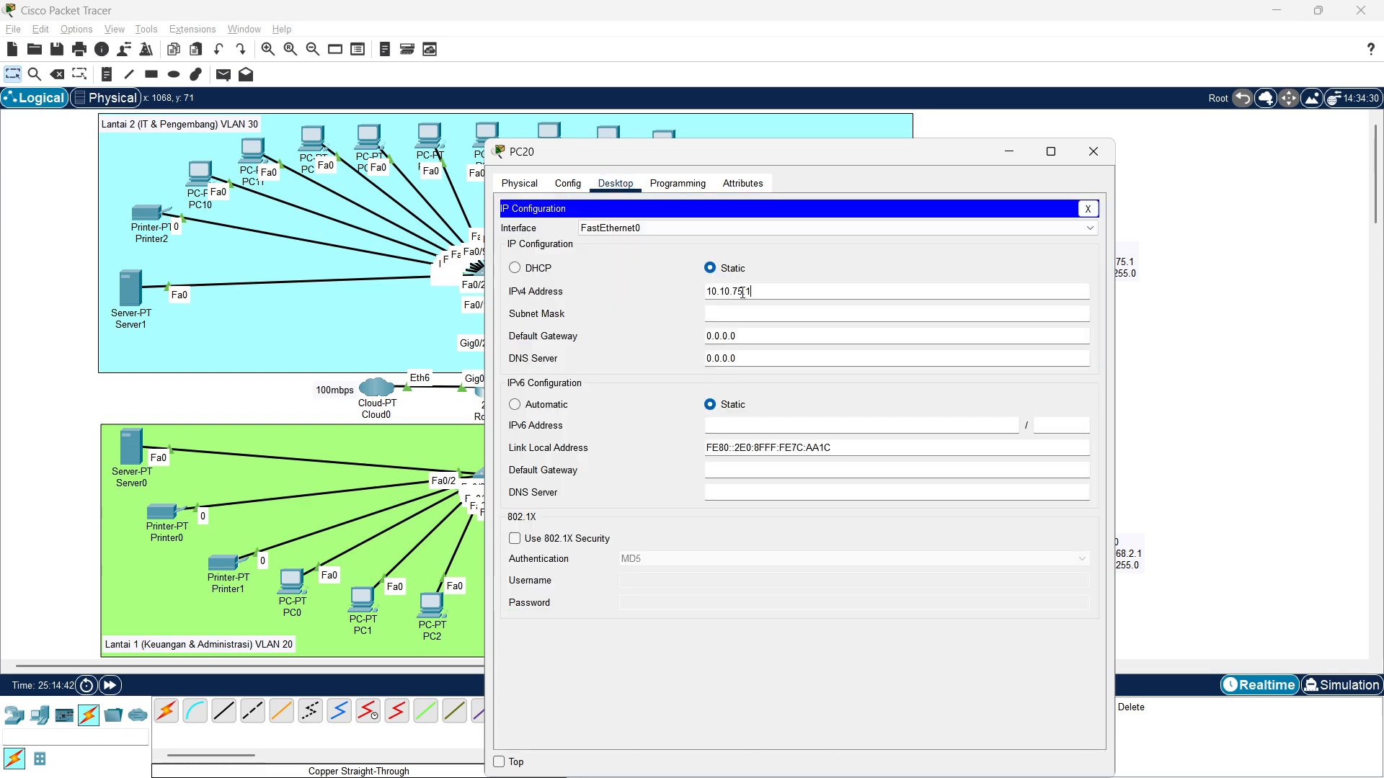
Set PC20's default gateway to 10.10.75.1 and its subnet mask to 255.255.255.0, and close the device window
click(739, 313)
key(Tab)
text(10.10.75.1)
click(738, 313)
text(255)
key(BackSpace)
text(255)
click(1094, 154)
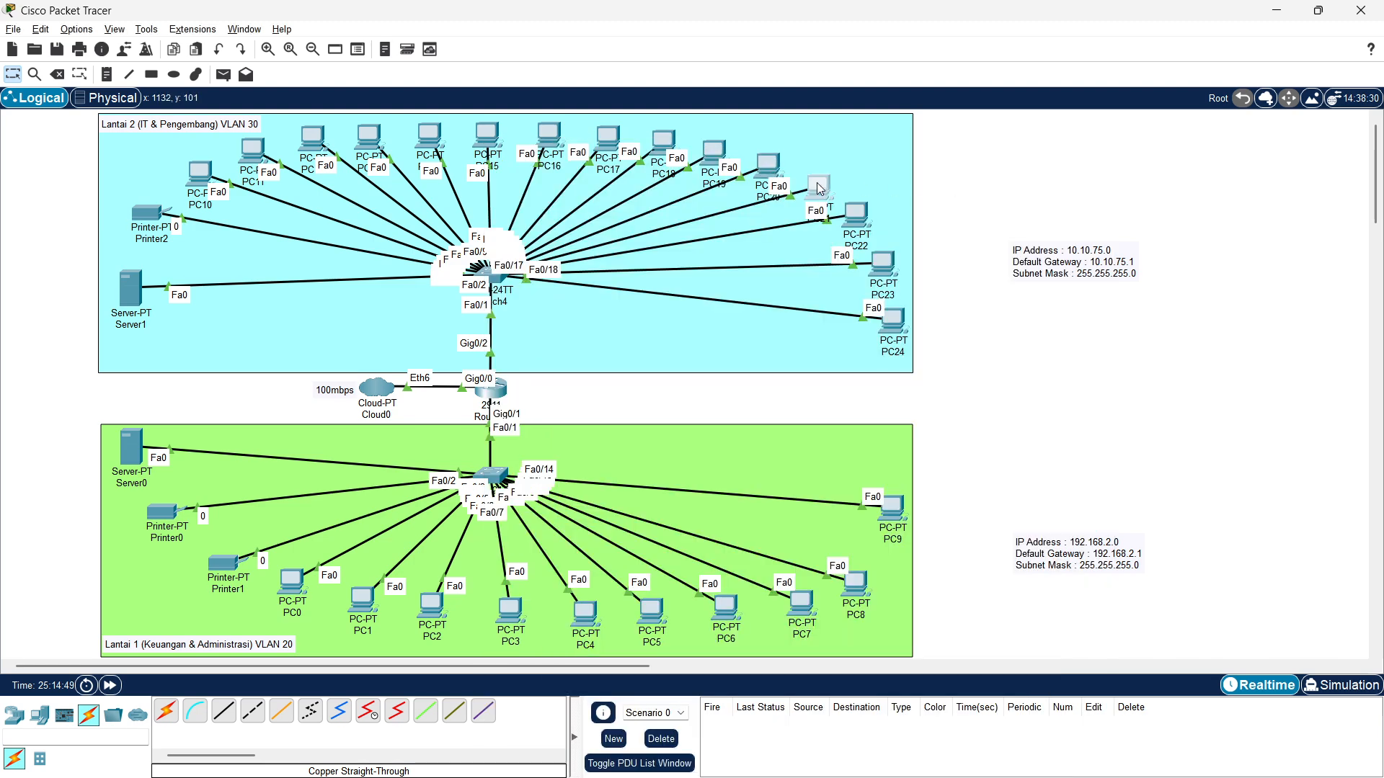
Set PC21's static IPv4 address to 10.10.75.21 in its IP configuration
click(818, 187)
click(615, 183)
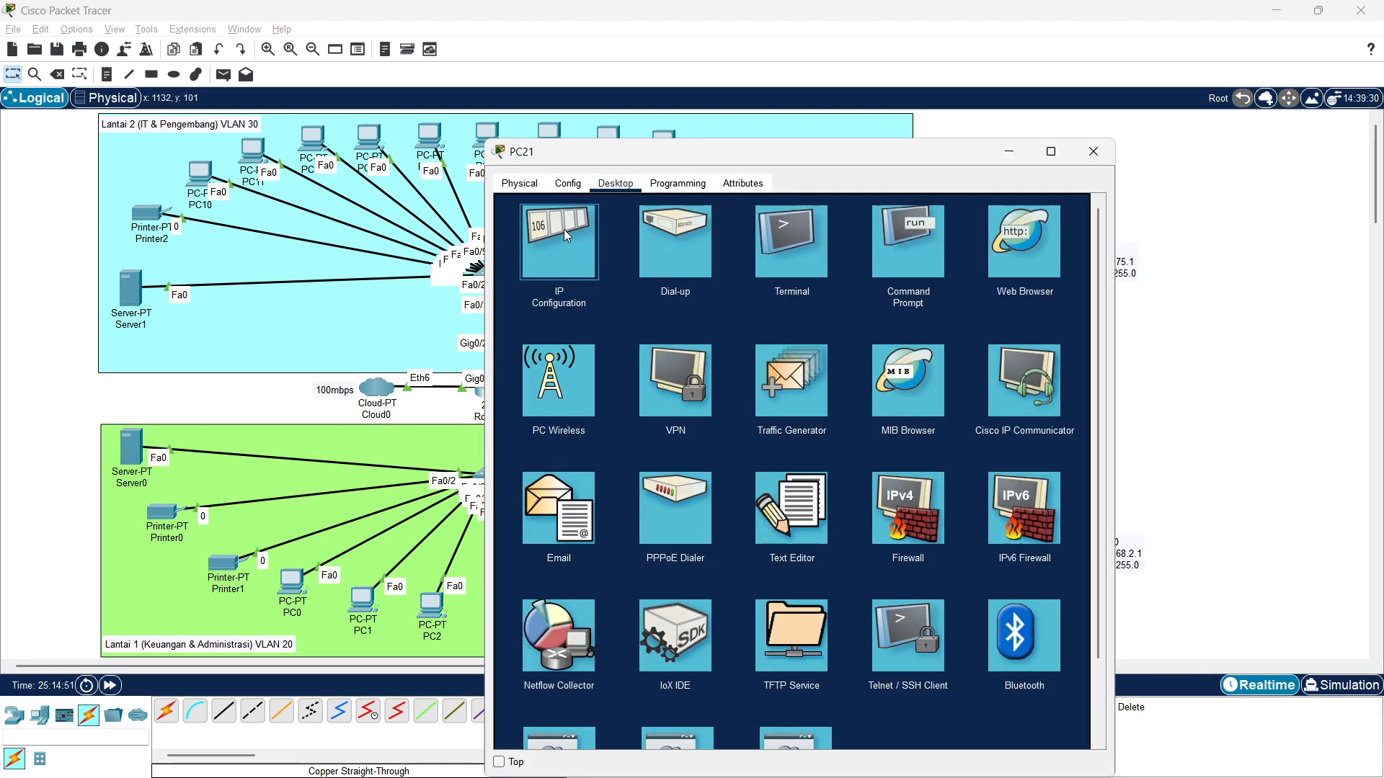
click(564, 229)
text(10.10.75.1)
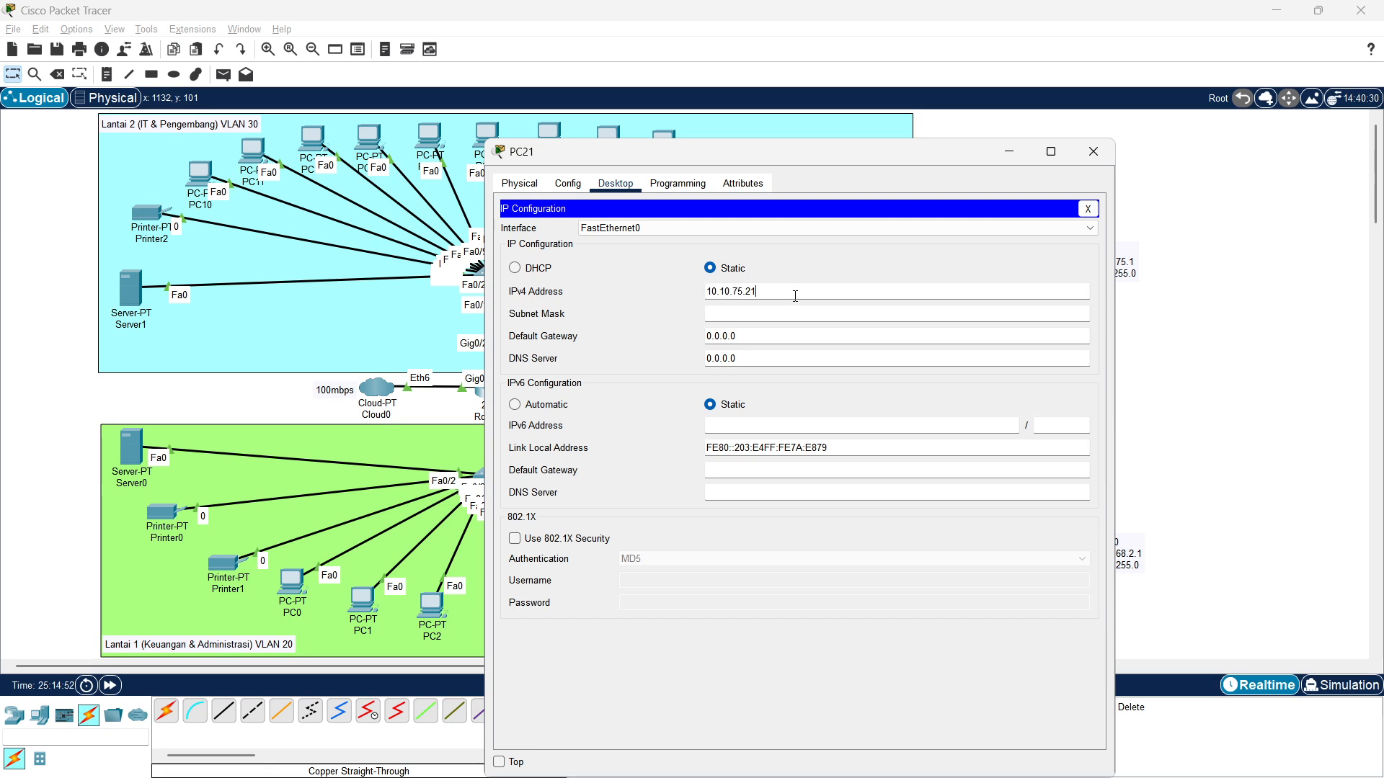
Set PC21's subnet mask to 255.255.255.0 and its default gateway to 10.10.75.1, and close the device window
click(787, 314)
text(5)
key(Left)
key(Left)
key(Left)
key(Left)
text(55.)
key(Tab)
text(10.10.75.1)
click(1092, 152)
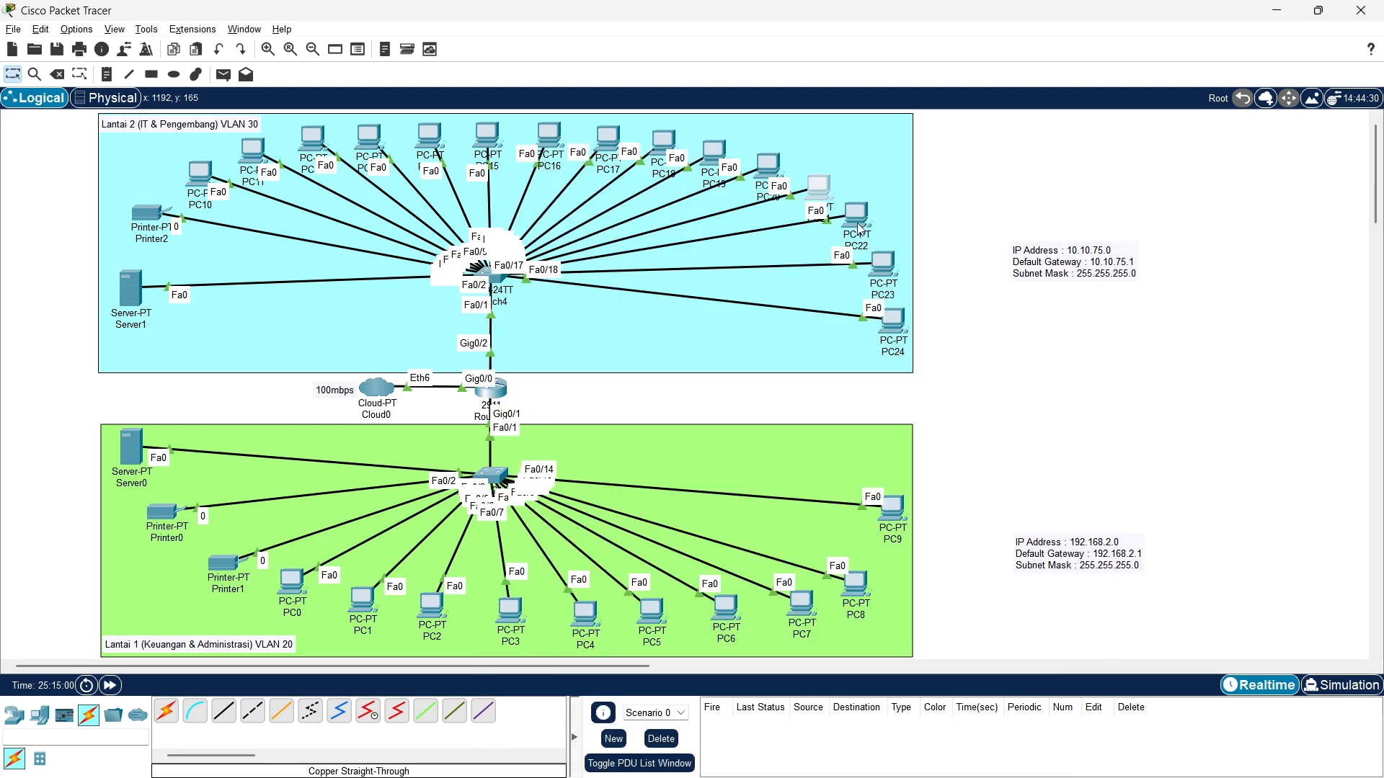
Set PC22's static IPv4 address to 10.10.75.22 in its IP configuration
click(633, 270)
click(615, 183)
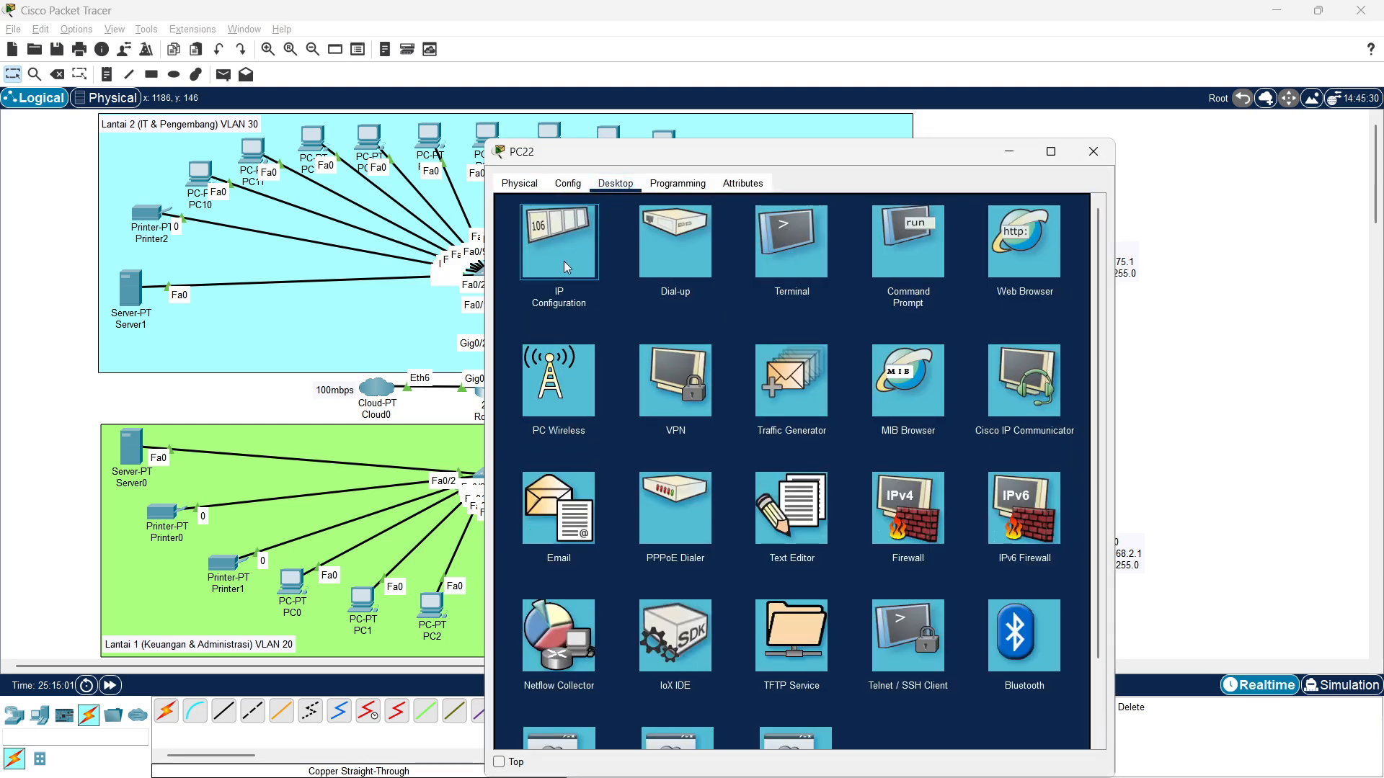
click(564, 260)
click(742, 292)
text(10.10.75.22)
Set PC22's subnet mask to 255.255.255.0 and its default gateway to 10.10.75.1, and close the device window
key(Tab)
click(733, 314)
key(BackSpace)
text(255)
key(BackSpace)
text(255.0)
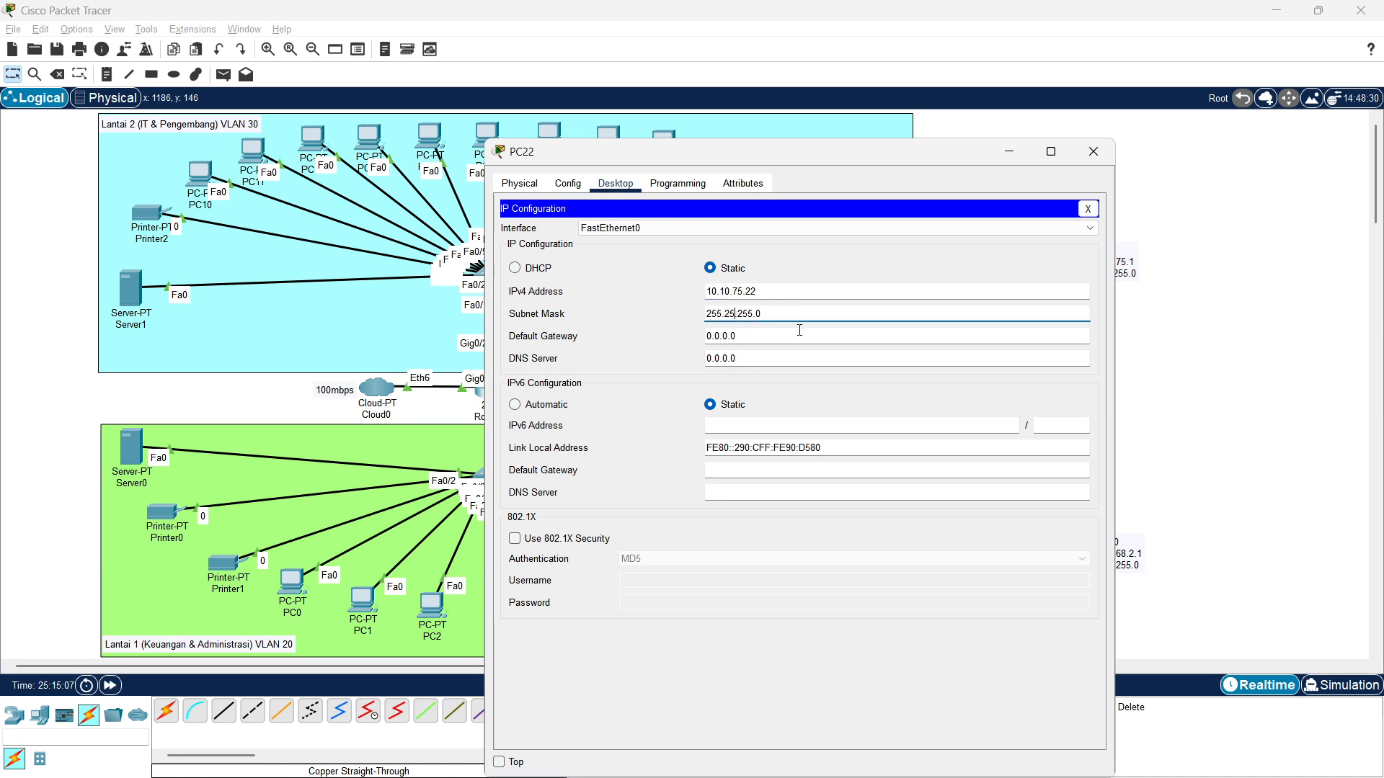
key(Tab)
text(10.10.75.1)
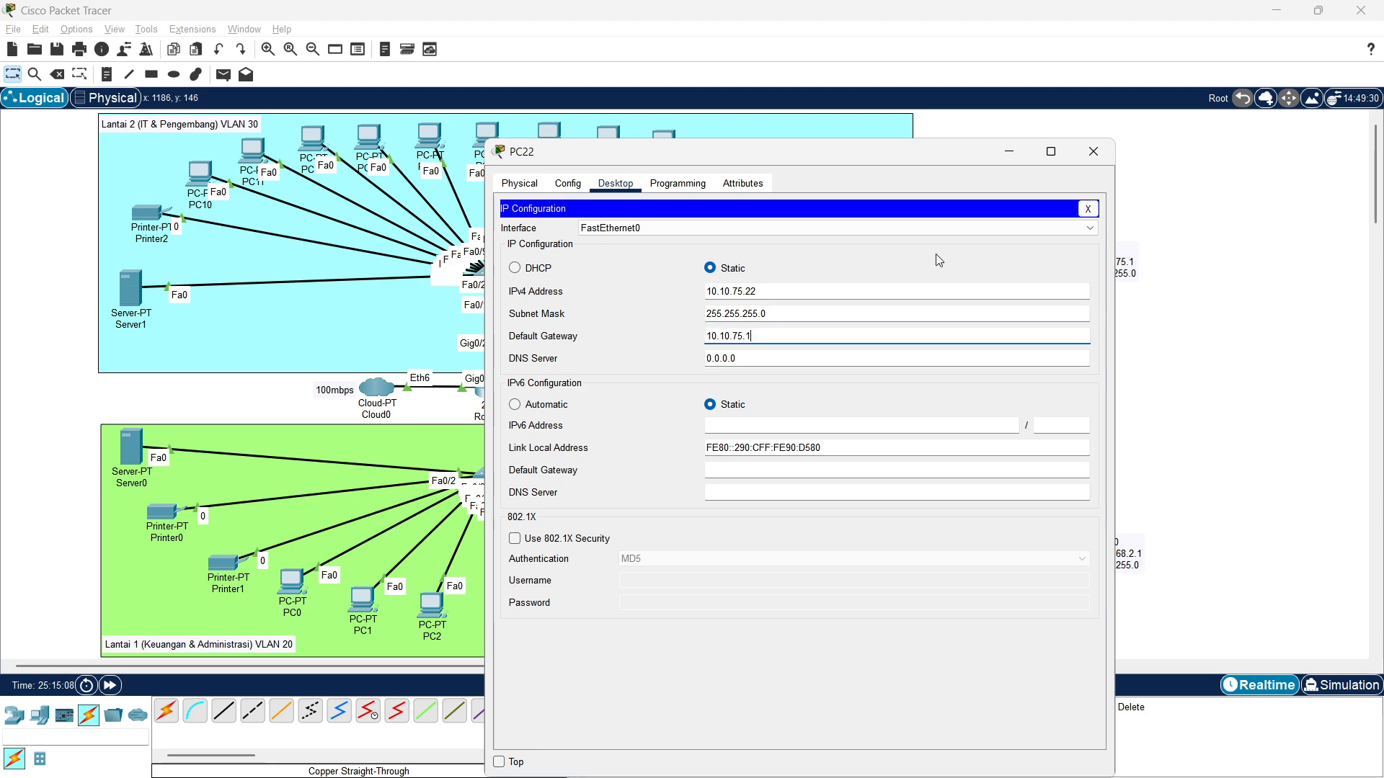
click(1093, 151)
Set PC23's static IPv4 address to 10.10.75.23 in its IP configuration
click(875, 268)
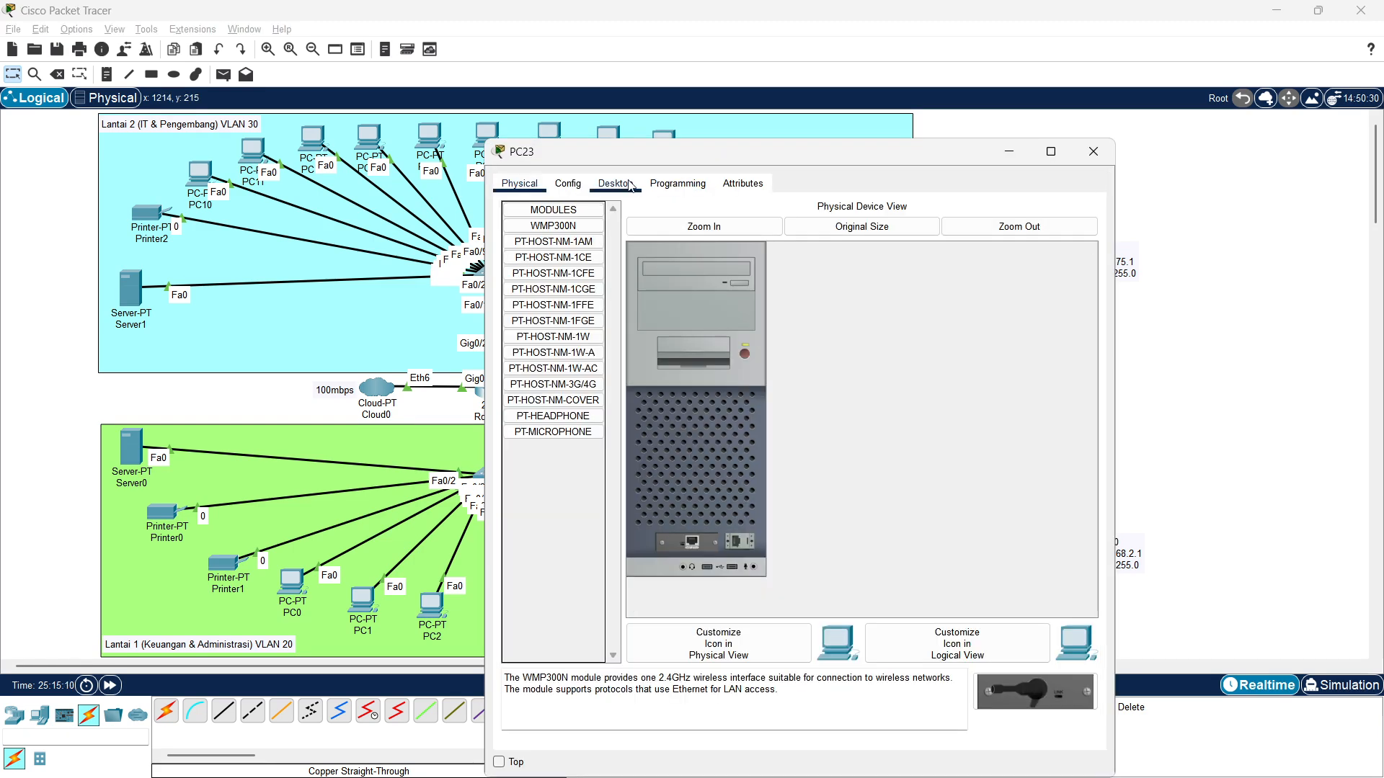
click(615, 183)
click(569, 261)
click(787, 294)
text(10.10.75.23)
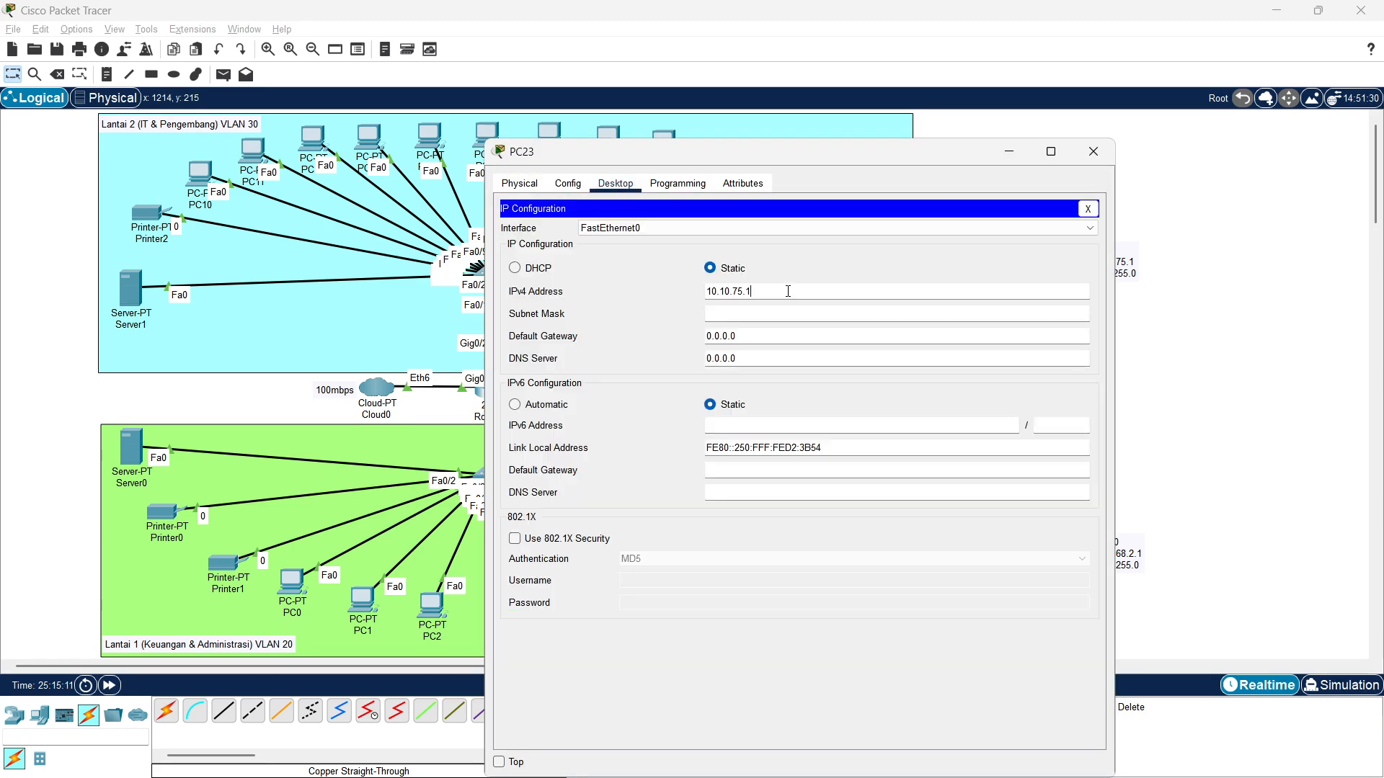
Set PC23's subnet mask to 255.255.255.0 and its default gateway to 10.10.75.1, and close the device window
click(772, 315)
click(741, 316)
key(BackSpace)
text(255)
key(BackSpace)
text(255.255.0)
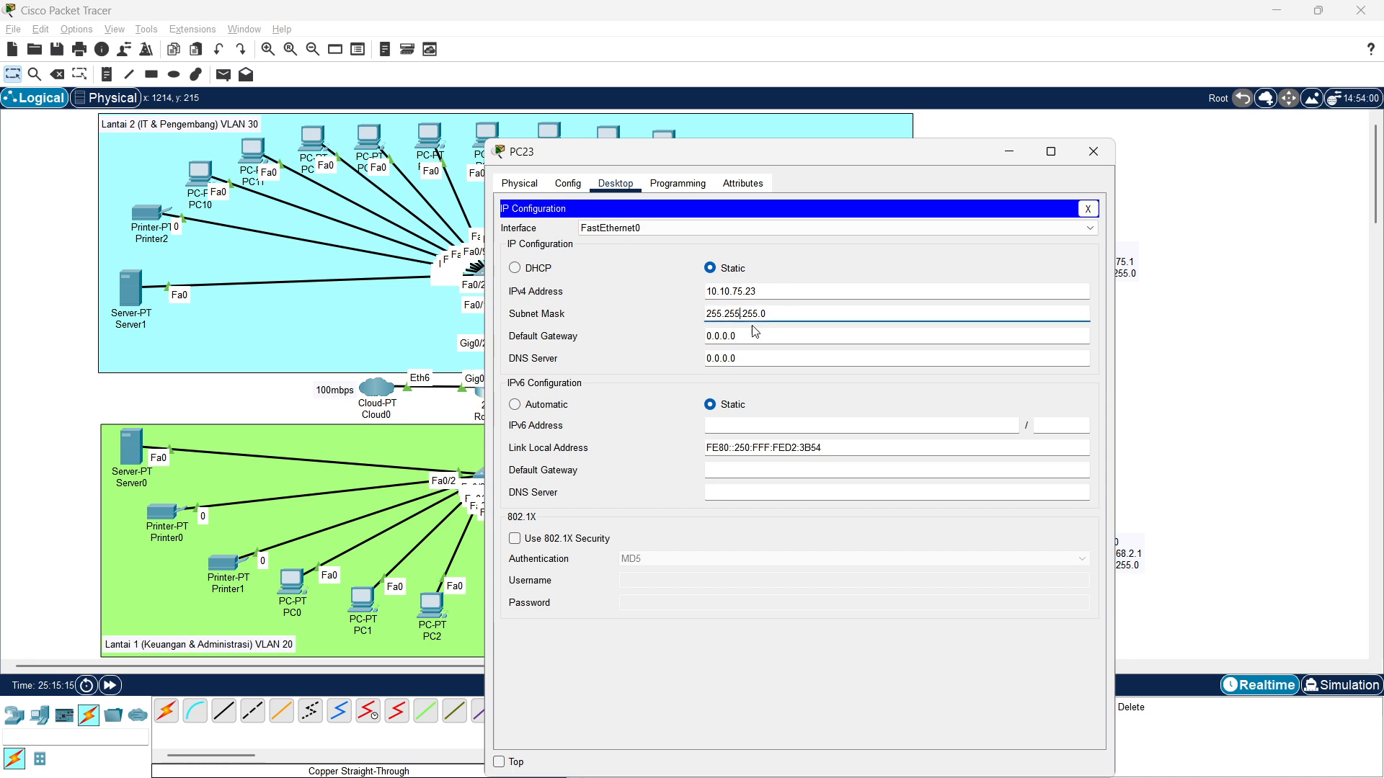
key(Tab)
text(10.10.75.1)
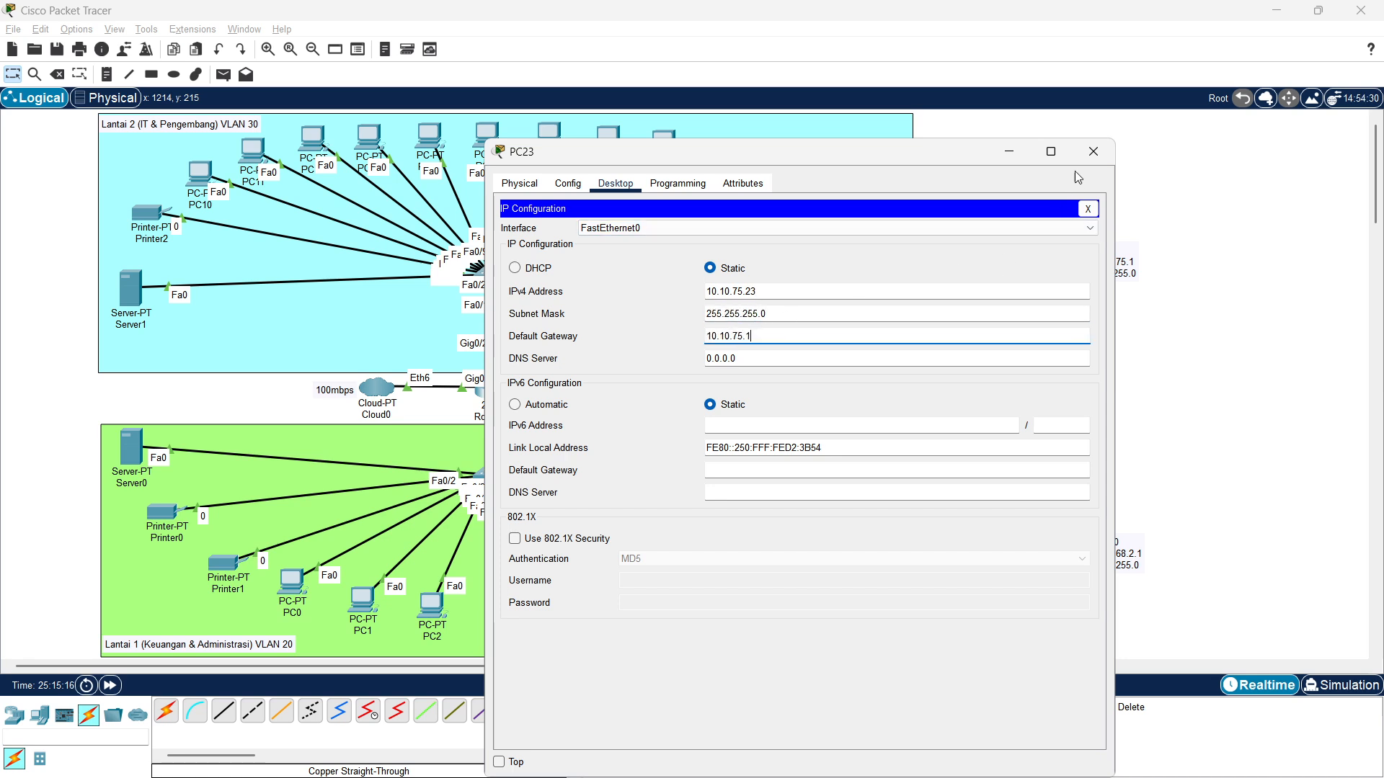
click(1094, 151)
Set PC24's static IPv4 address to 10.10.75.24 in its IP configuration
click(747, 354)
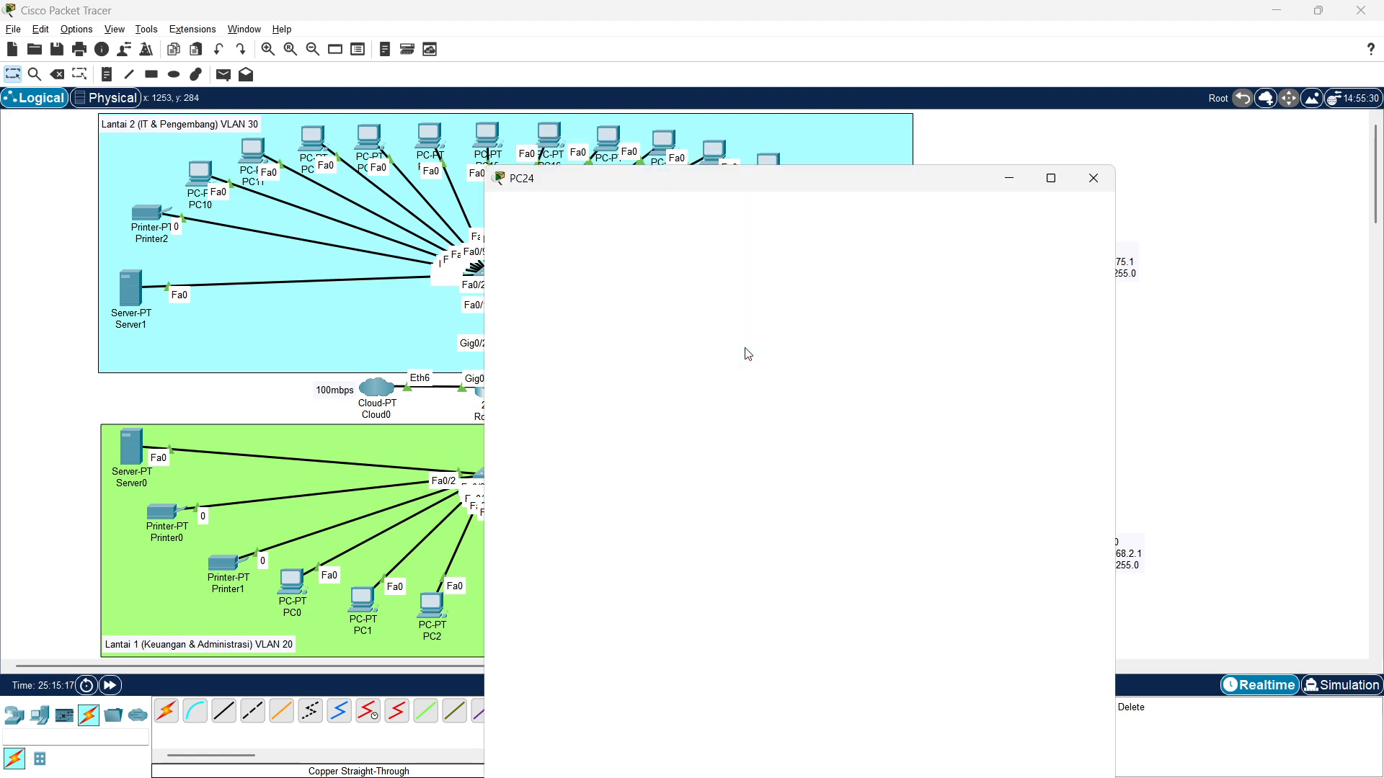
click(615, 183)
click(562, 241)
click(728, 290)
text(10.10.75.1)
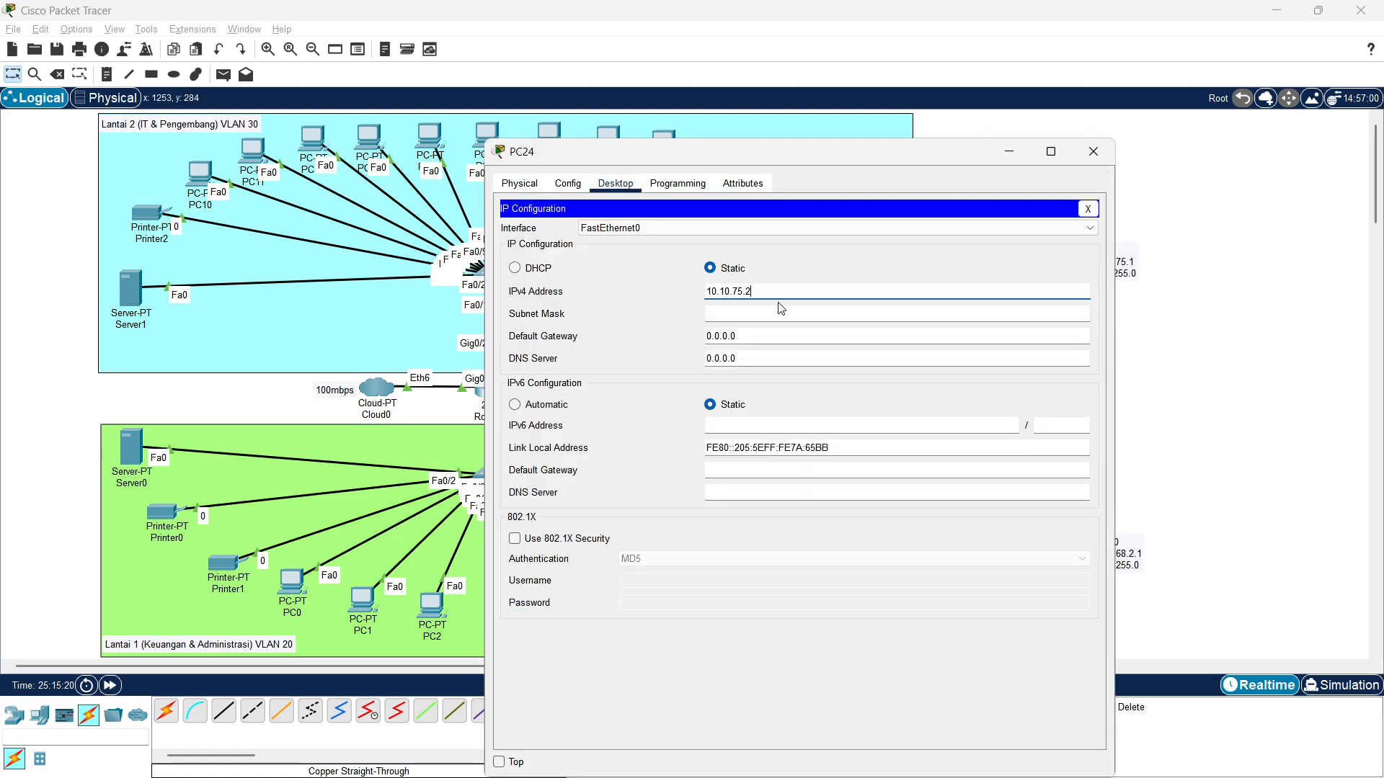
text(4)
Set PC24's subnet mask to 255.255.255.0 and its default gateway to 10.10.75.1, and close the device window
click(780, 314)
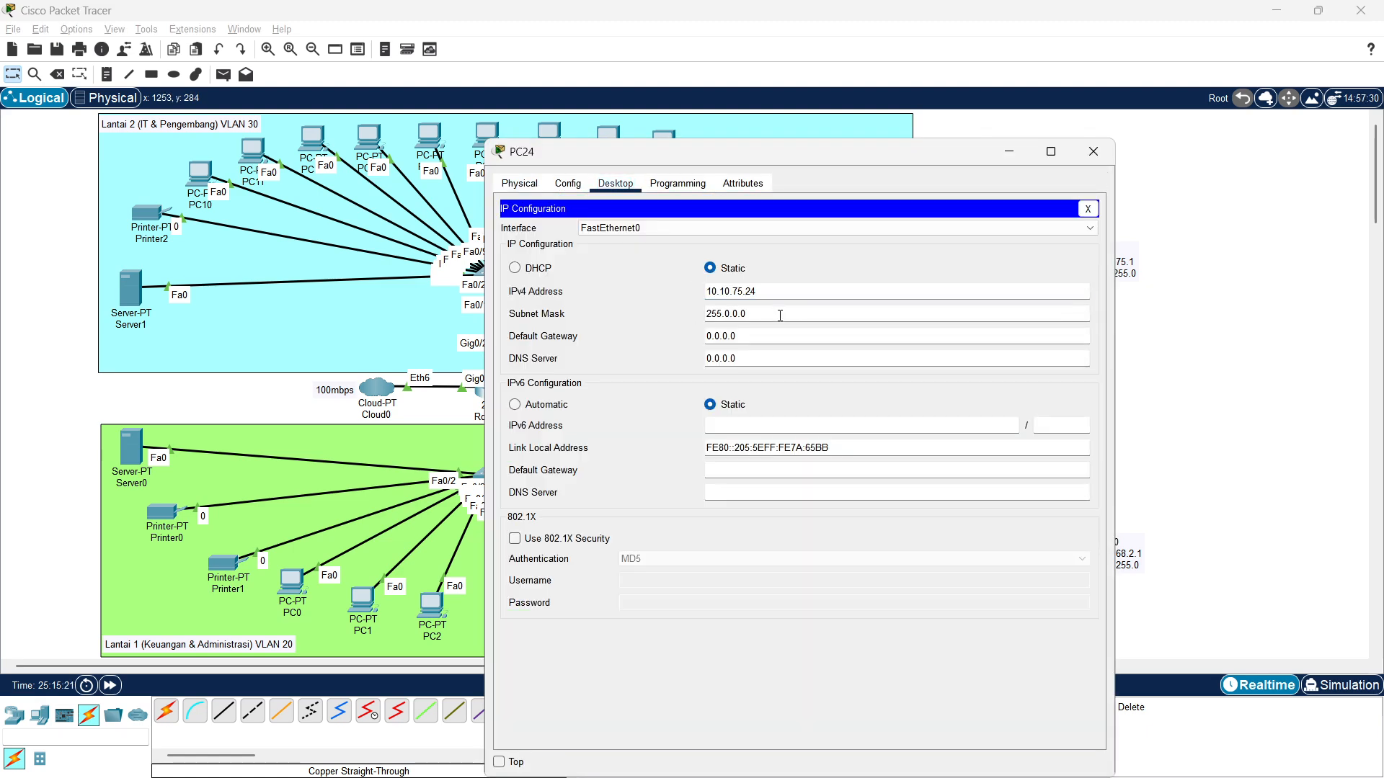
click(737, 314)
key(BackSpace)
text(255)
key(BackSpace)
key(BackSpace)
text(255.)
key(Tab)
text(10.10.75.1)
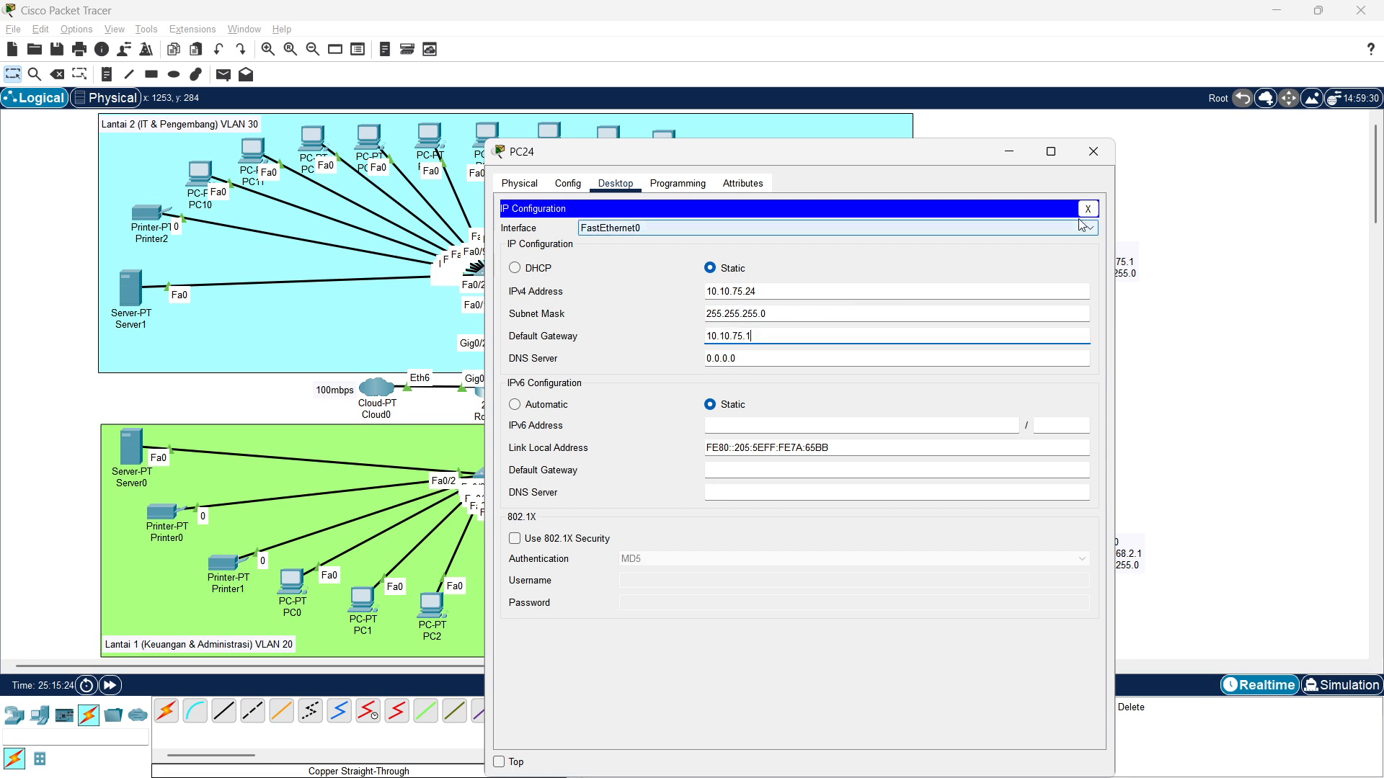
click(1093, 151)
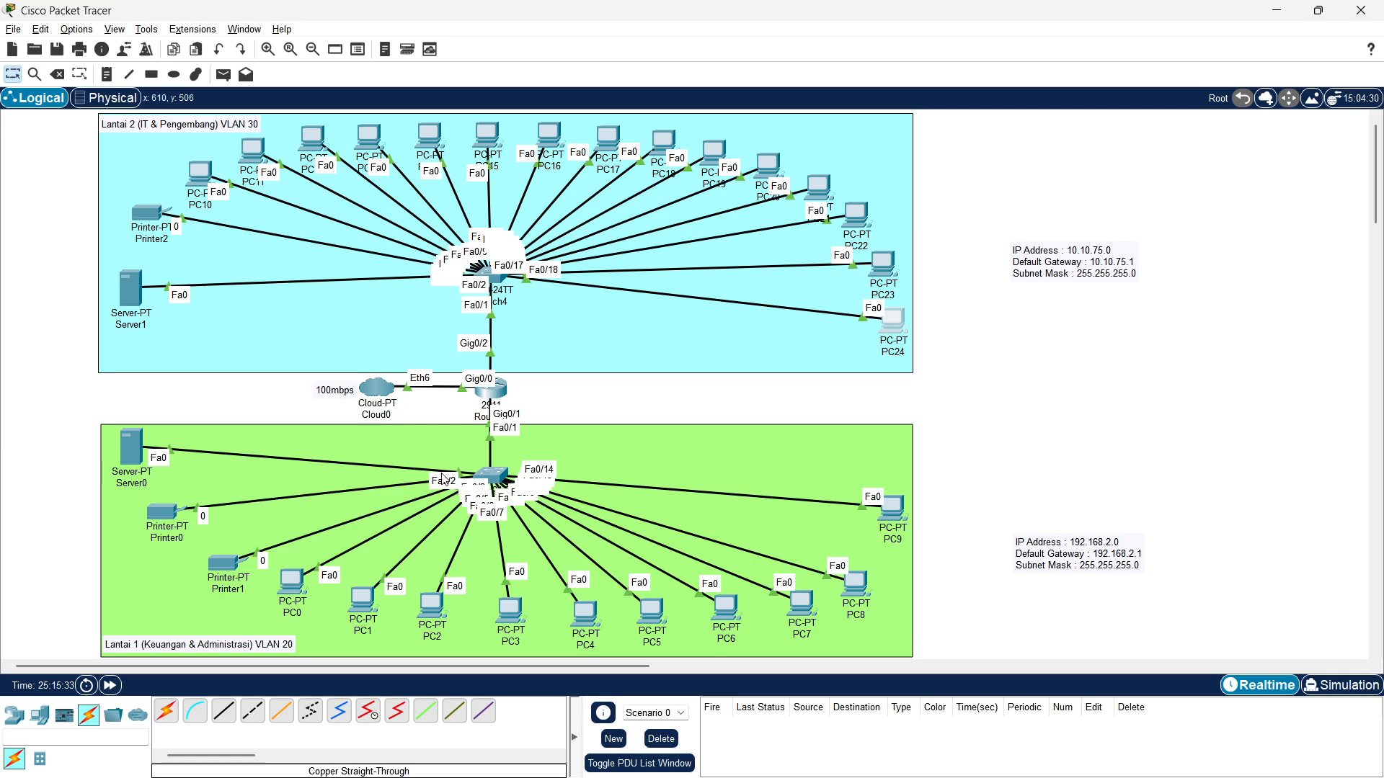
Open Router1's command line and enter global configuration mode with enable and configure terminal
click(492, 393)
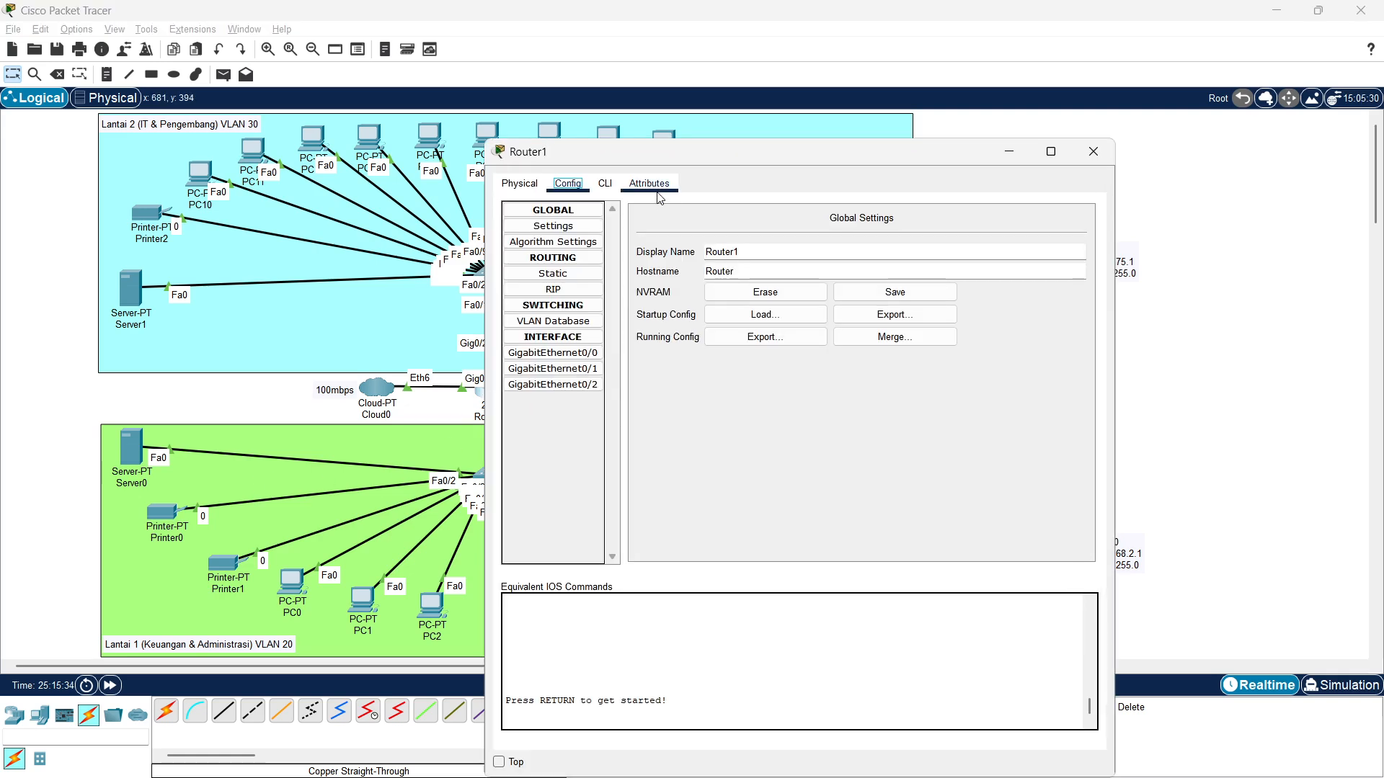
click(604, 183)
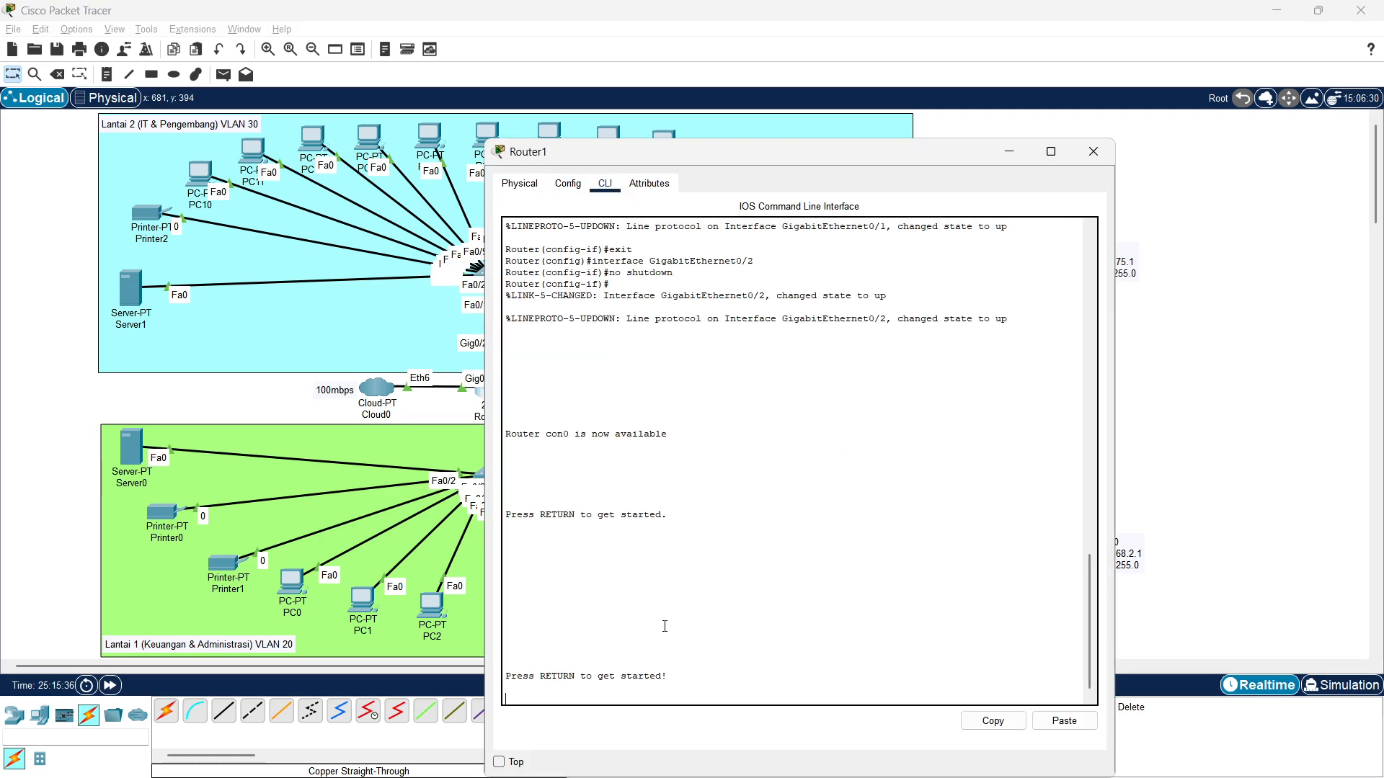
key(Return)
text(enable)
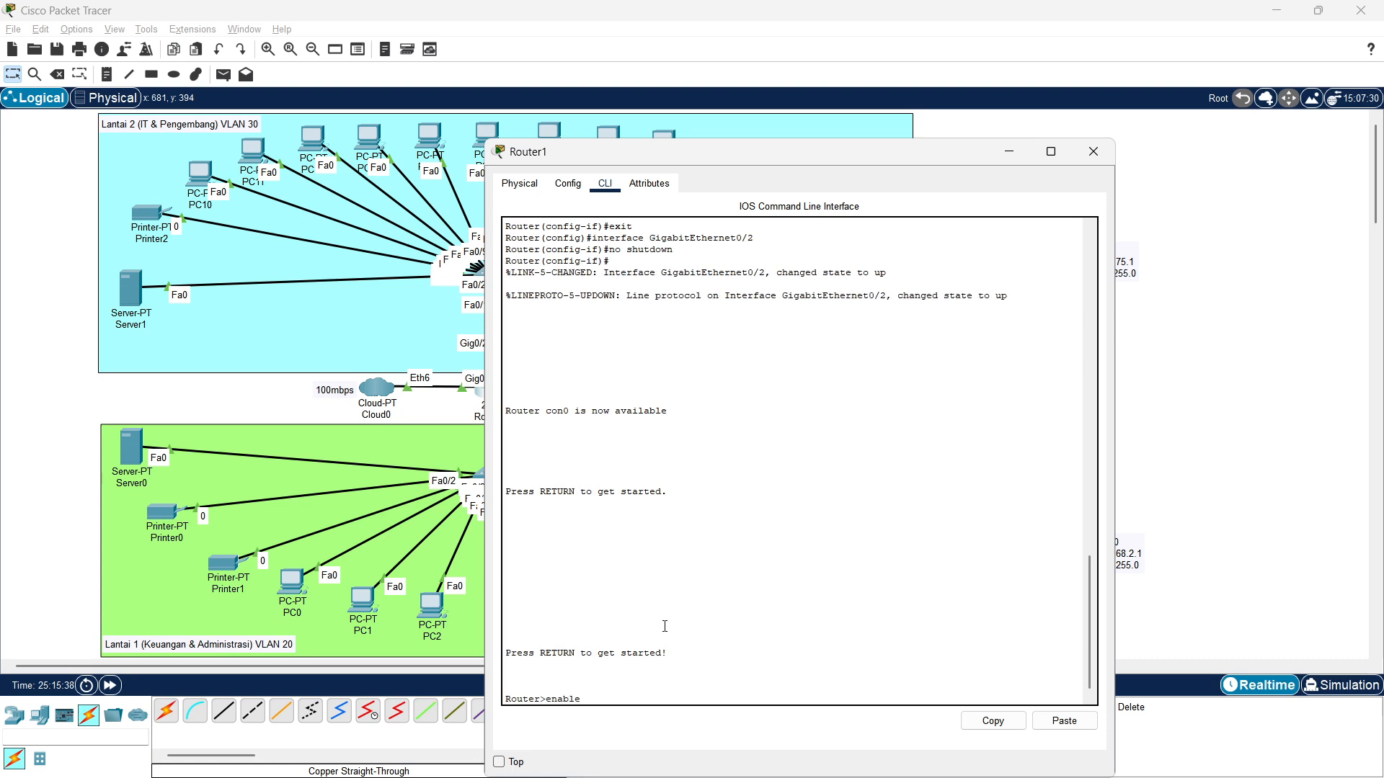
key(Return)
text(configure terminal)
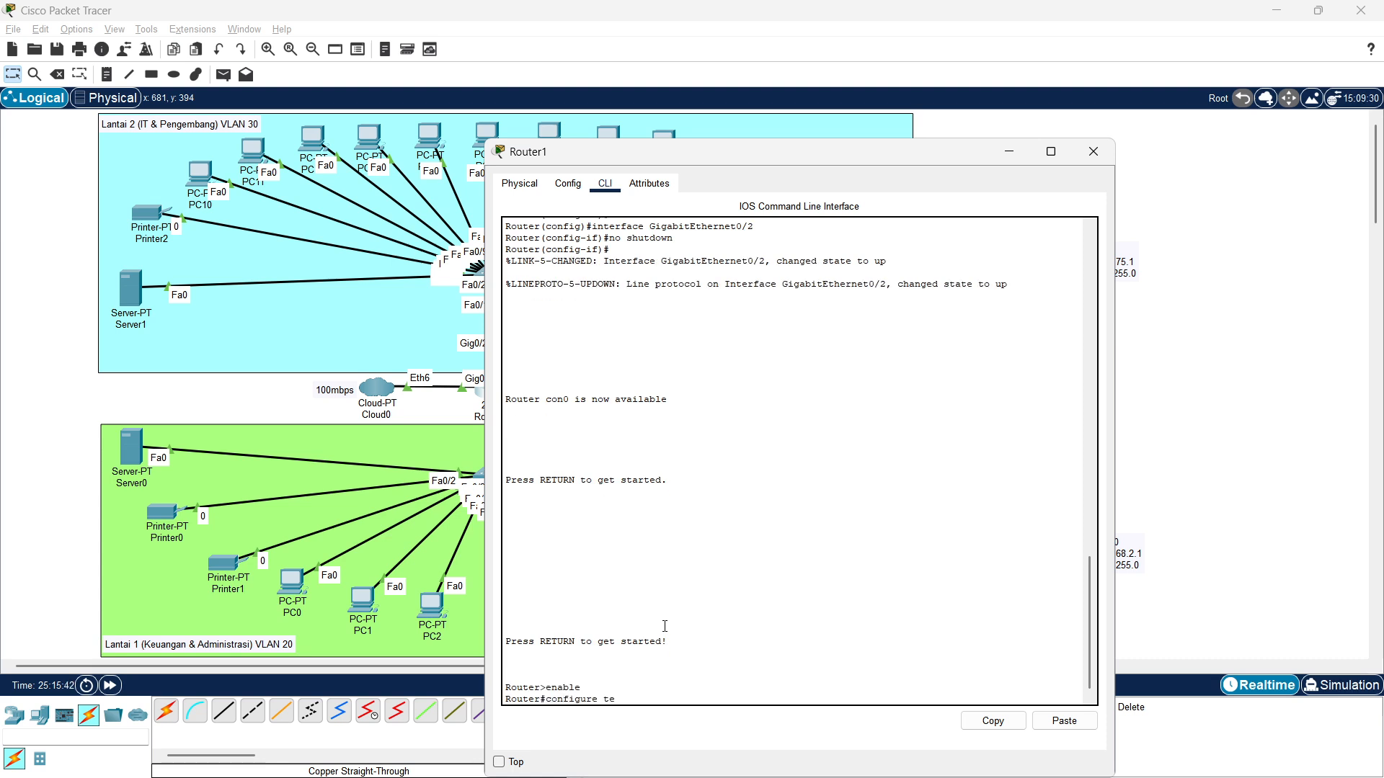
key(Return)
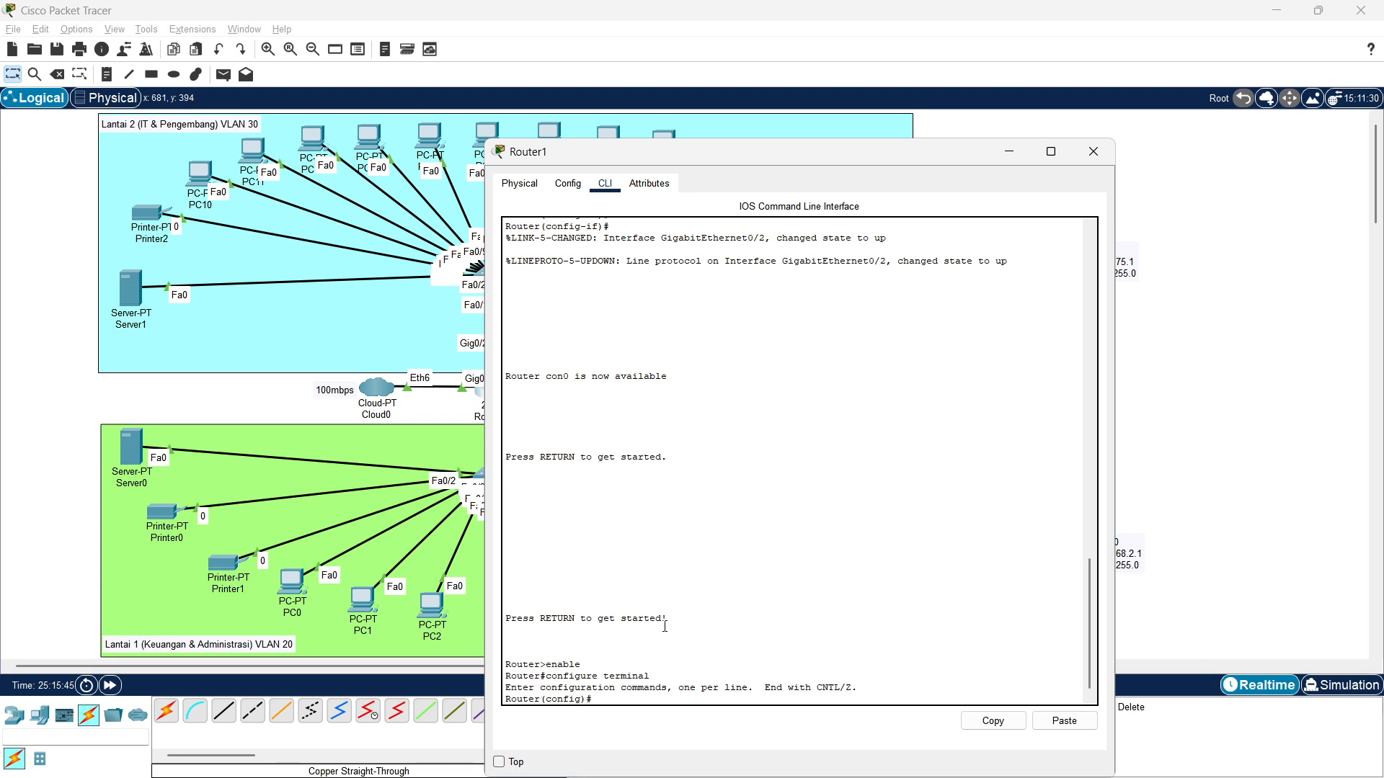
Create subinterface g0/1.20 on Router1 and enter its configuration mode
text(interface g0/1)
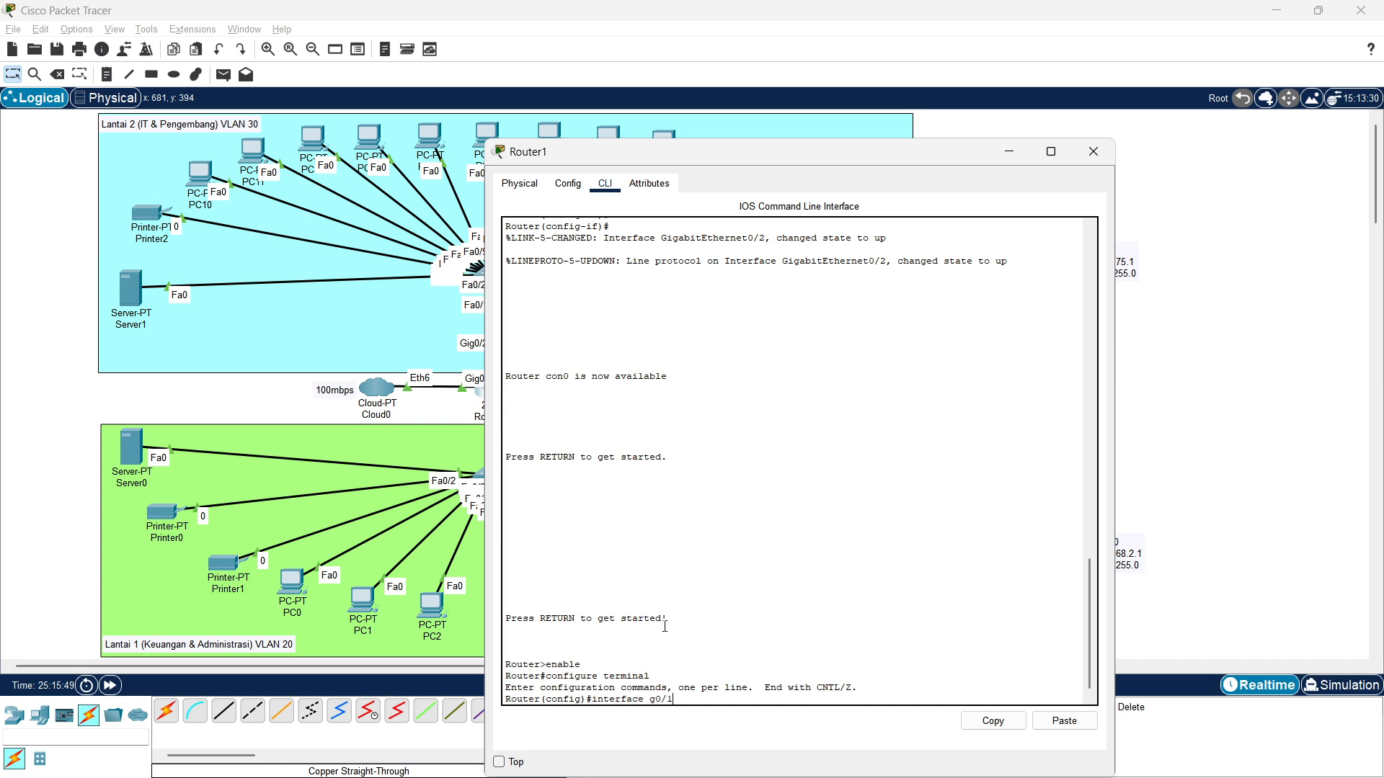
text(.20)
key(Return)
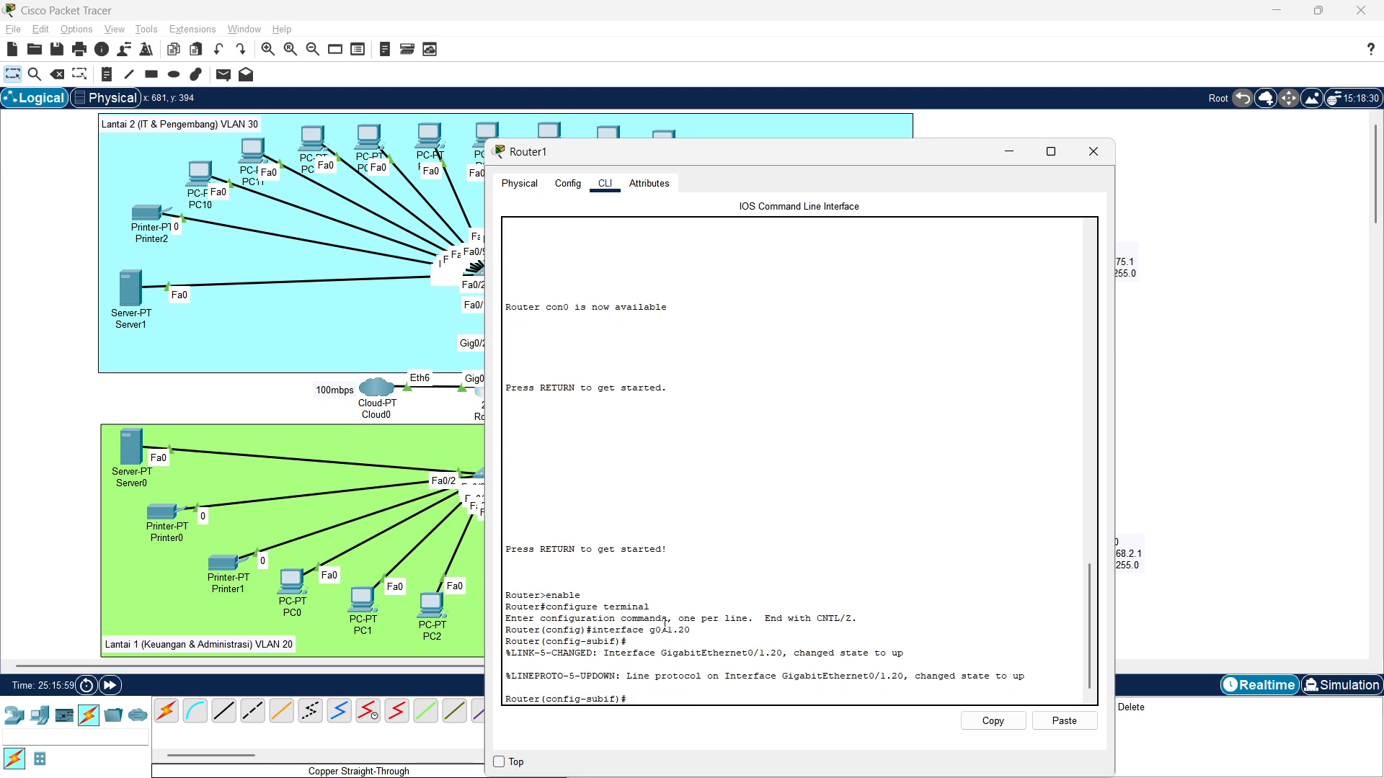
text(interface g0/1.20)
key(Return)
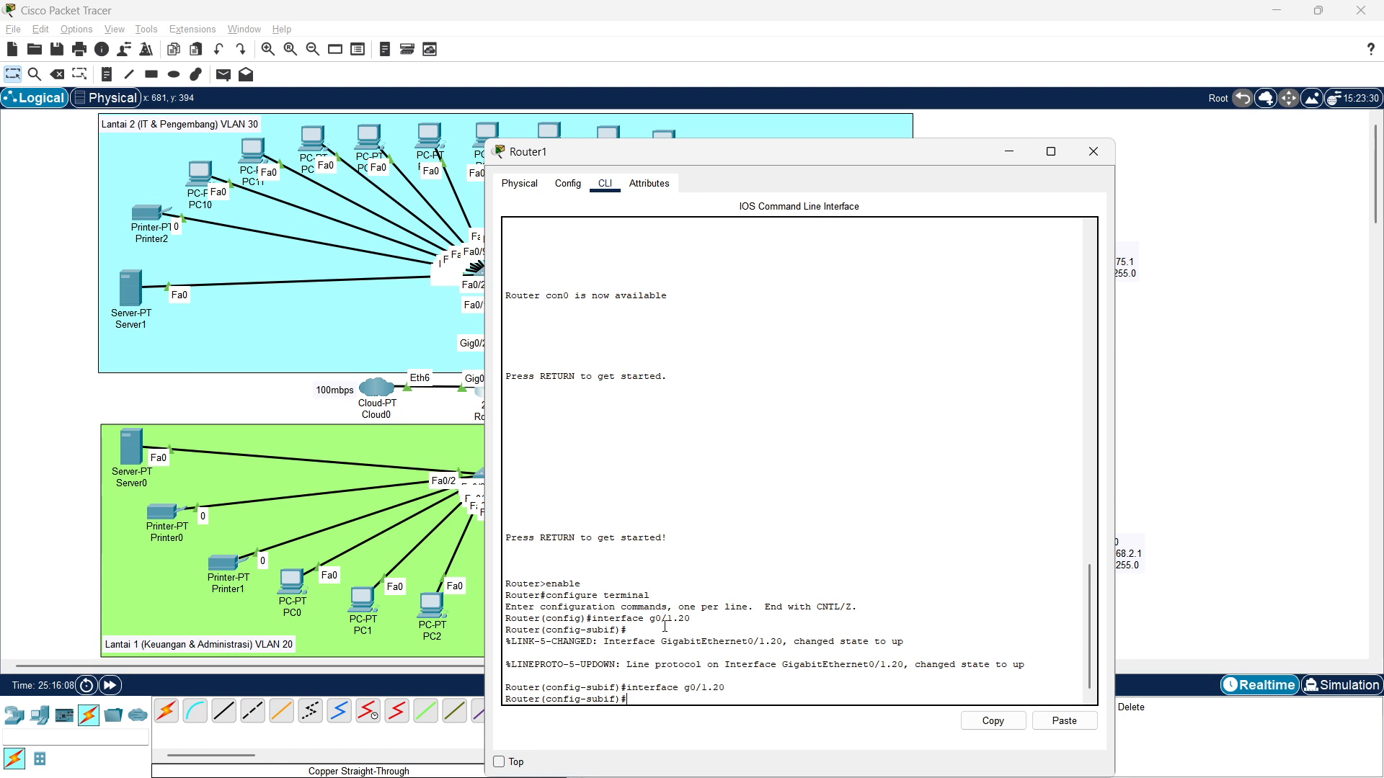
Give subinterface g0/1.20 dot1Q encapsulation for VLAN 20 and the IP address 192.168.2.1 with mask 255.255.255.0
text(encapsulation dot1Q 20)
key(Return)
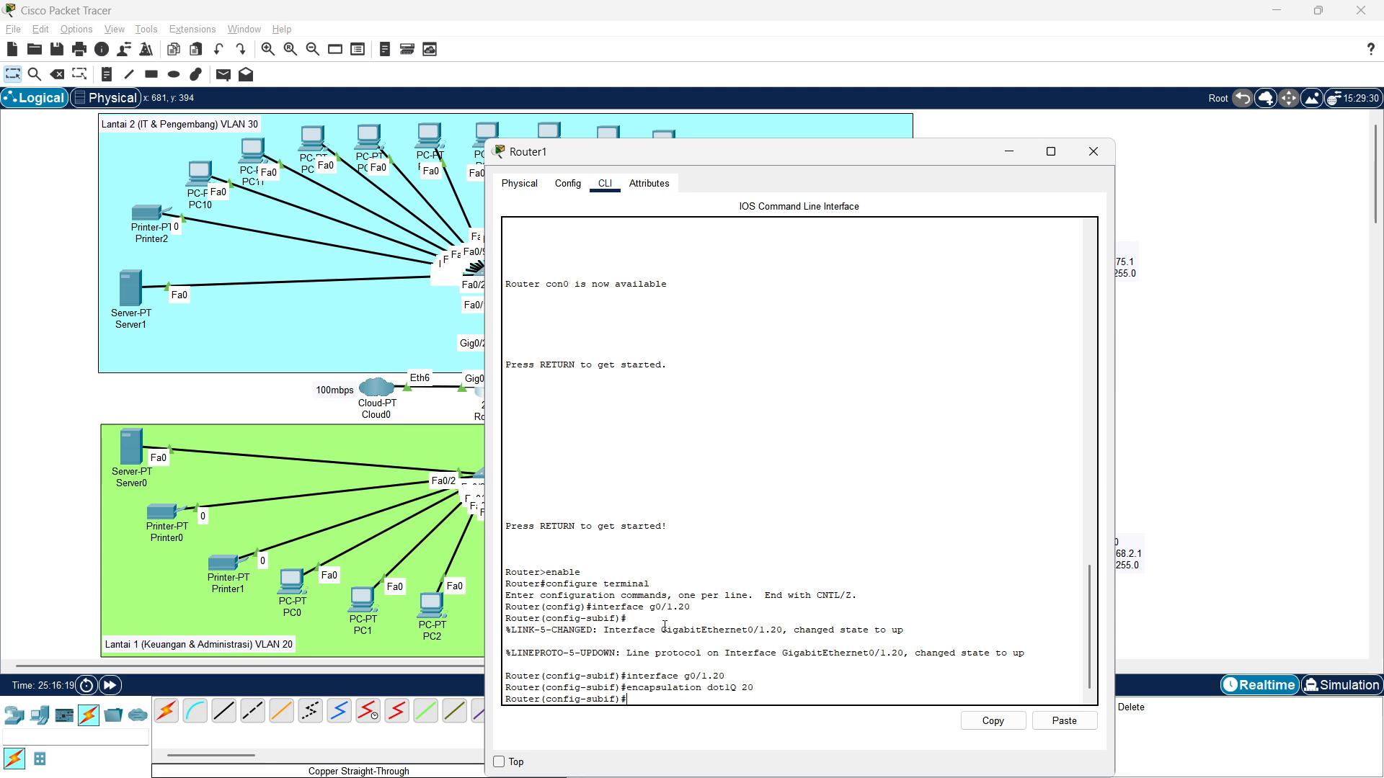
text(ip address 192.168.2.1 255.255.255.0)
key(Return)
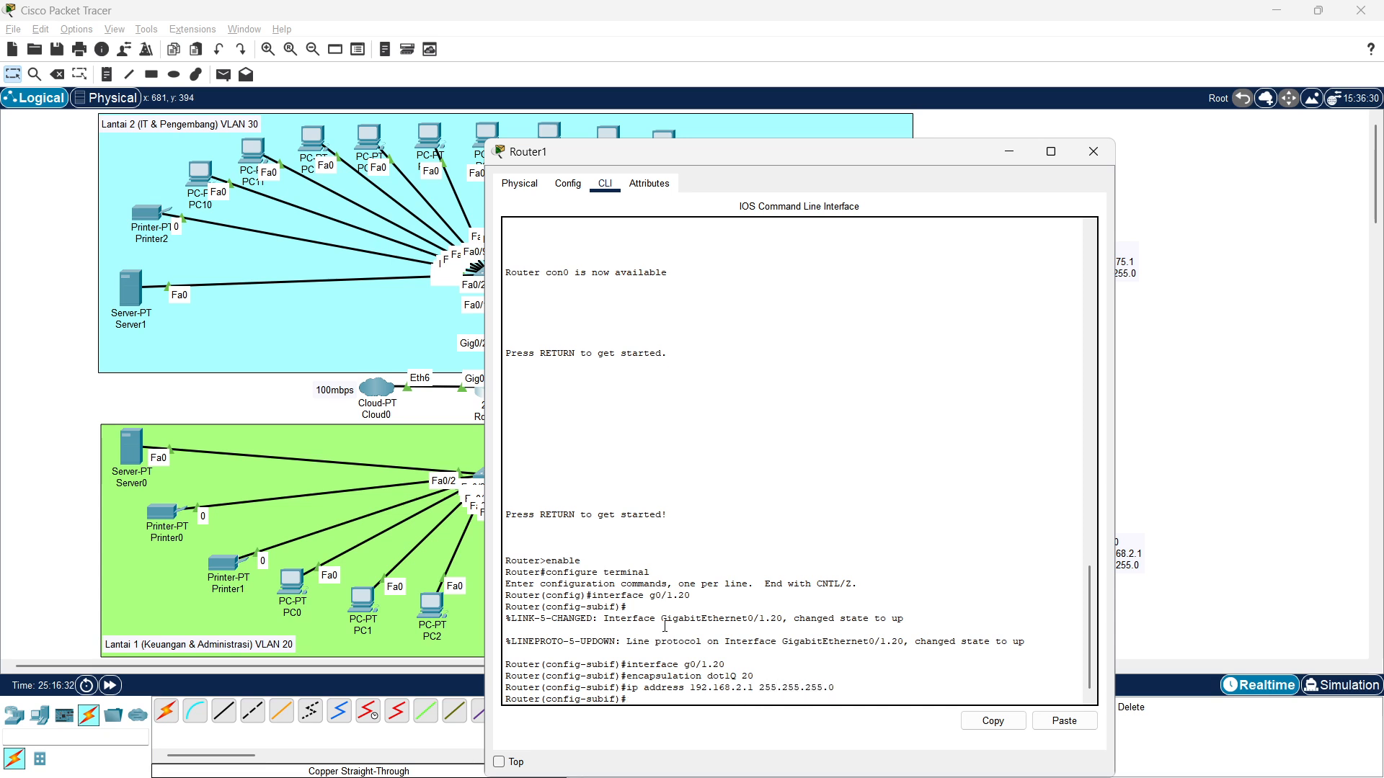
Enable subinterface g0/1.20 with no shutdown and exit to global configuration mode
text(e)
text(o shutdown)
key(Return)
text(exit)
key(Return)
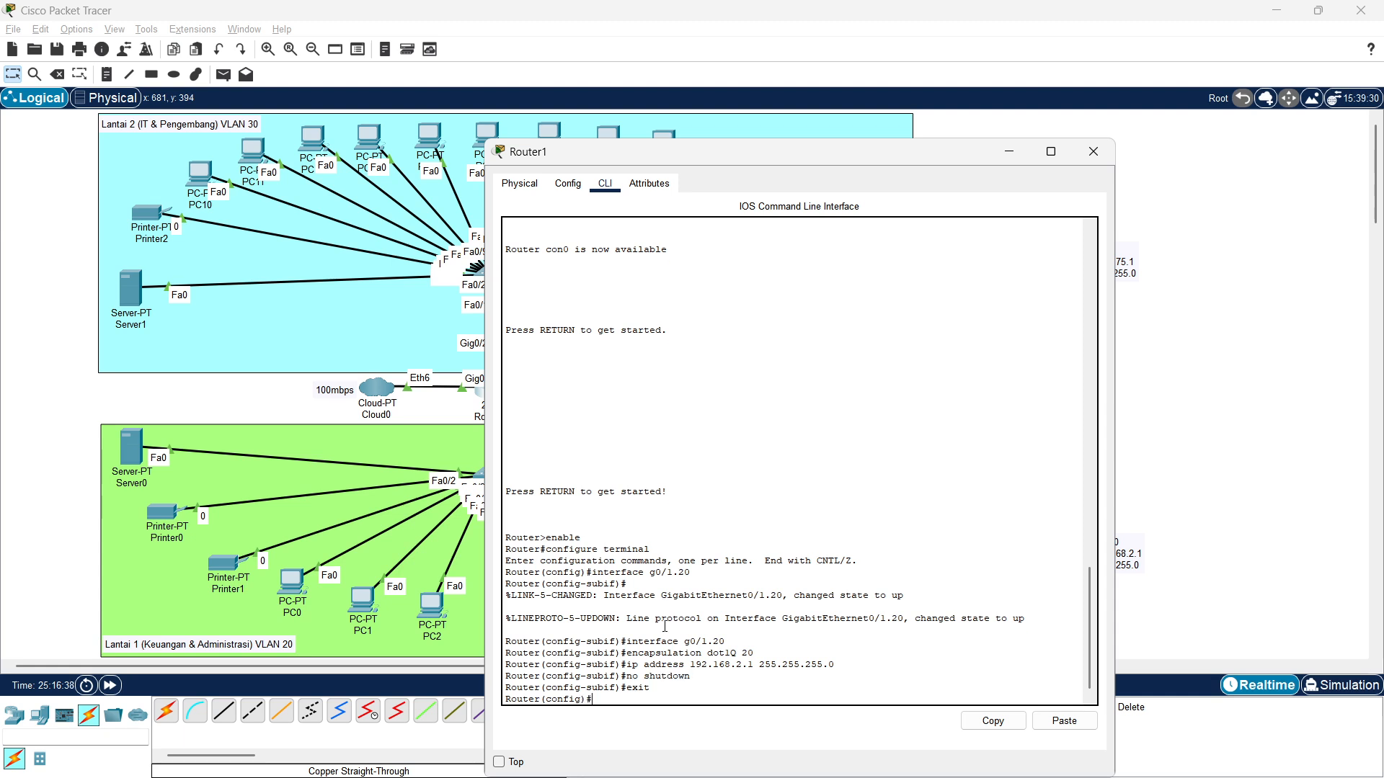
Create subinterface g0/2.30 on Router1 and give it dot1Q encapsulation for VLAN 30
text(interface g/)
key(BackSpace)
text(0/2.30)
key(Return)
text(encaps)
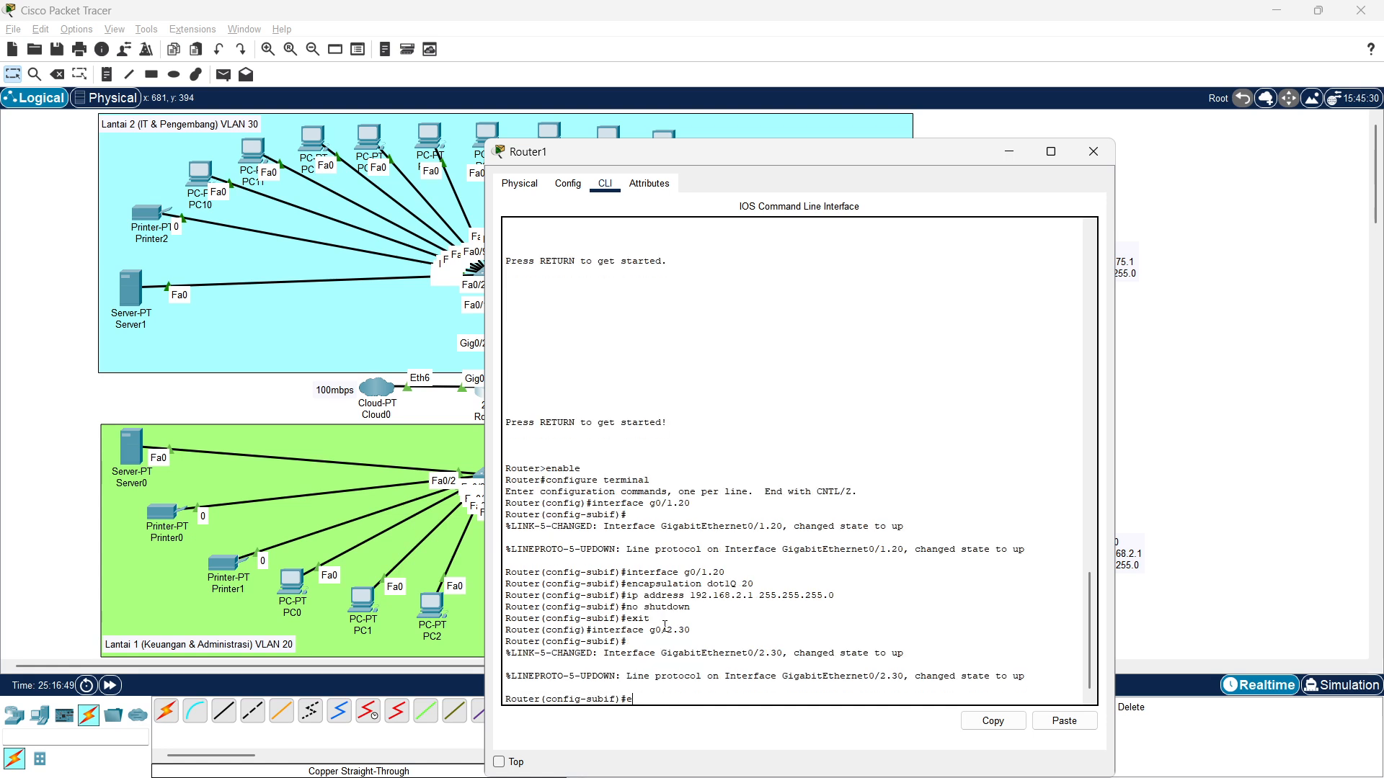
text(ulation dot1Q 30)
key(Return)
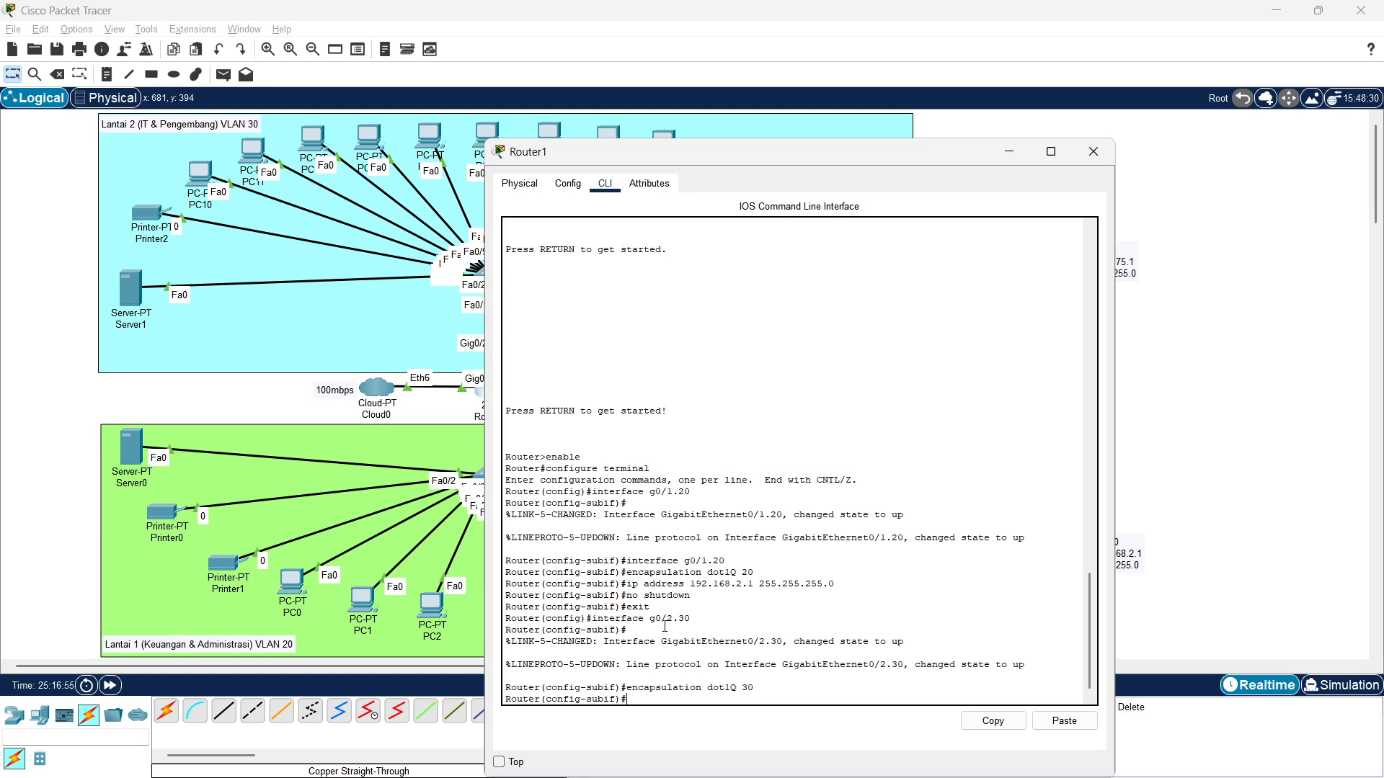
Assign subinterface g0/2.30 the IP address 10.10.75.1 with mask 255.255.255.0, enable it, and exit to global configuration mode
text(ip address 10.10.75.1 255.255.255.0)
key(Return)
text(no shutdown)
key(Return)
text(exit)
key(Return)
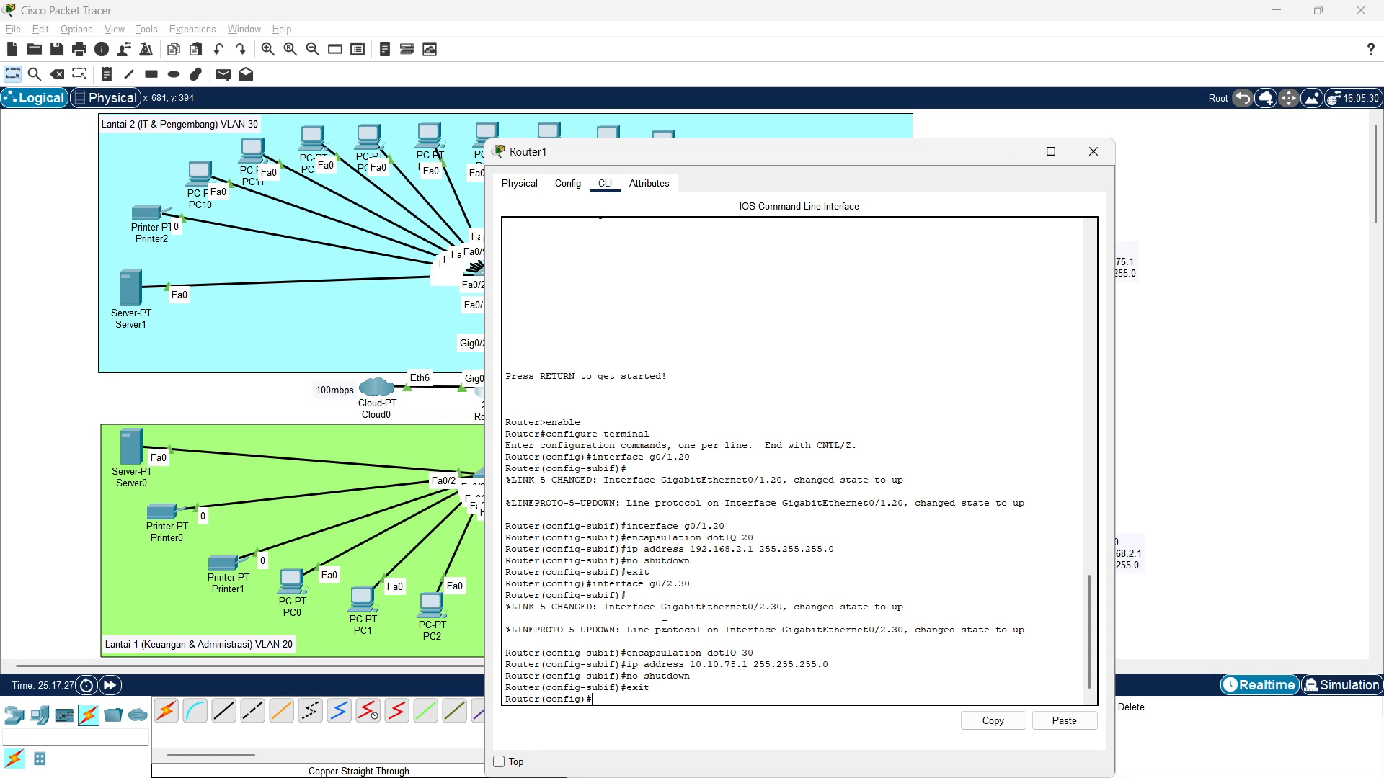
Add an access-list 100 entry denying IP traffic from 192.168.2.0 0.0.0.255 to 10.10.75.0 0.0.0.255
text(configure terminal)
key(Return)
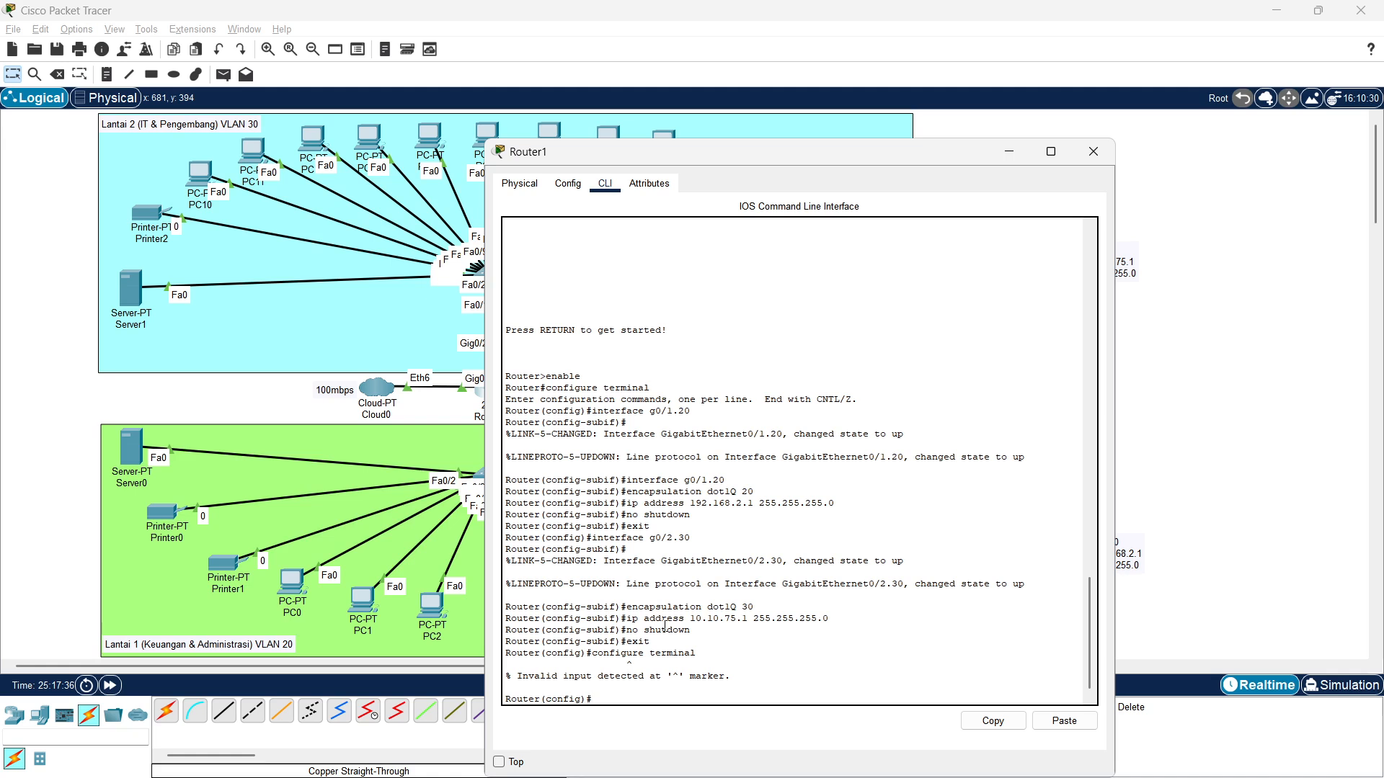
text(access)
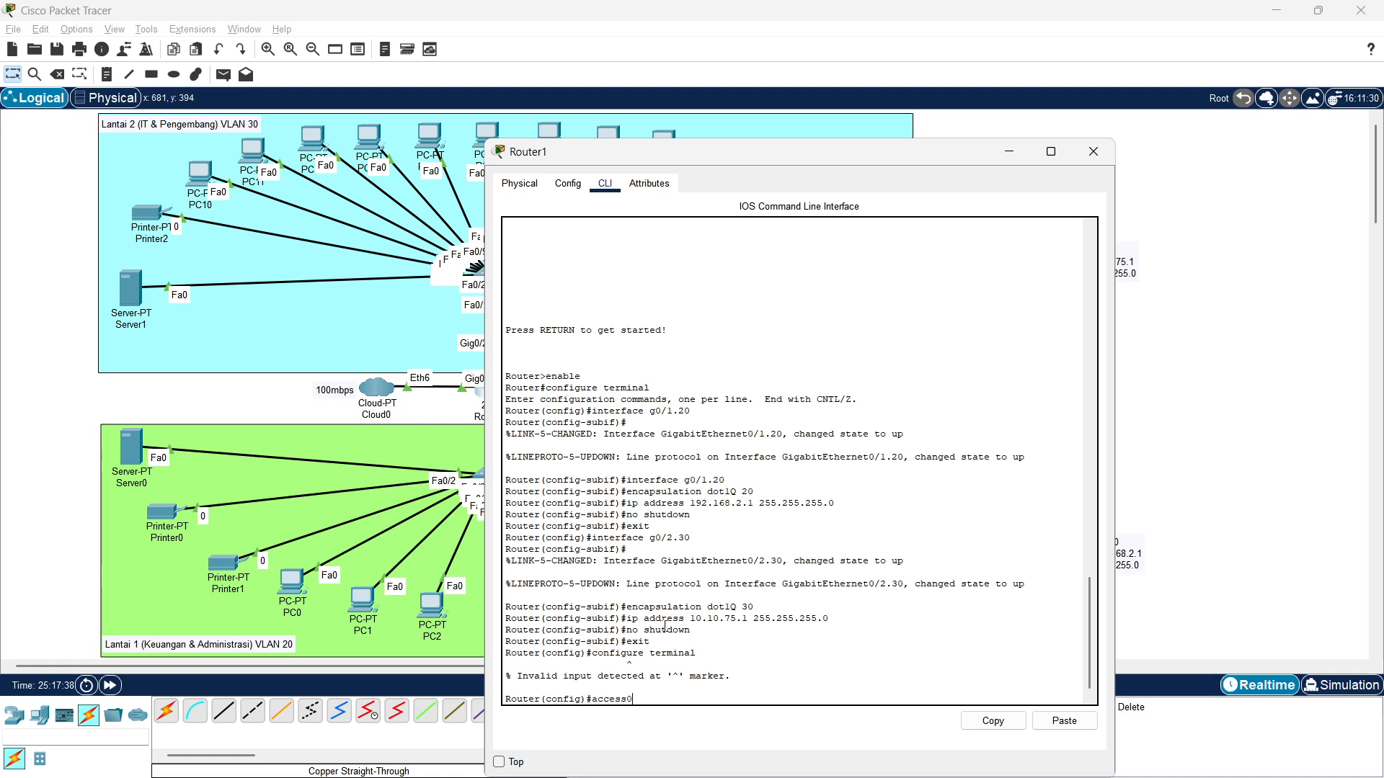
text(-list 100 den)
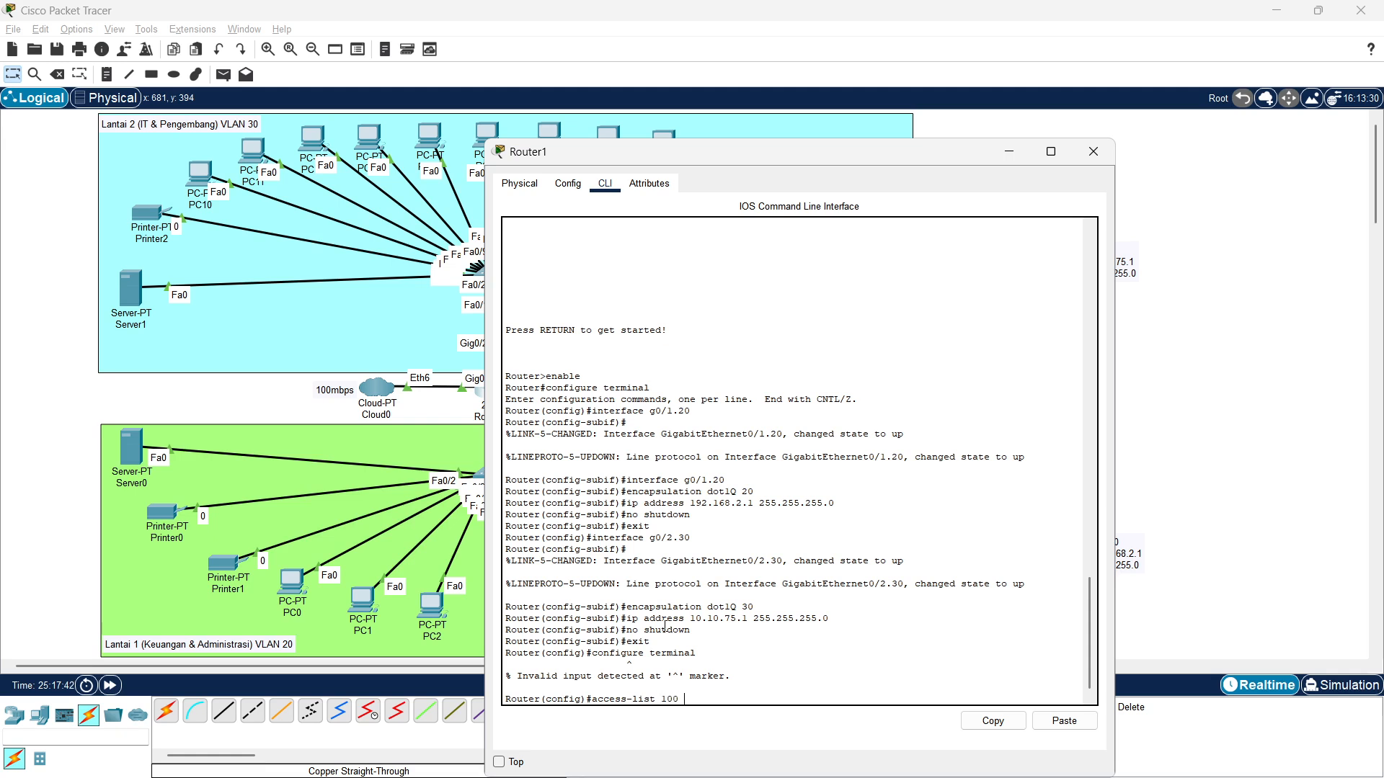
text(y ip 192.168.75)
key(BackSpace)
key(BackSpace)
text(2.)
key(alt+Tab)
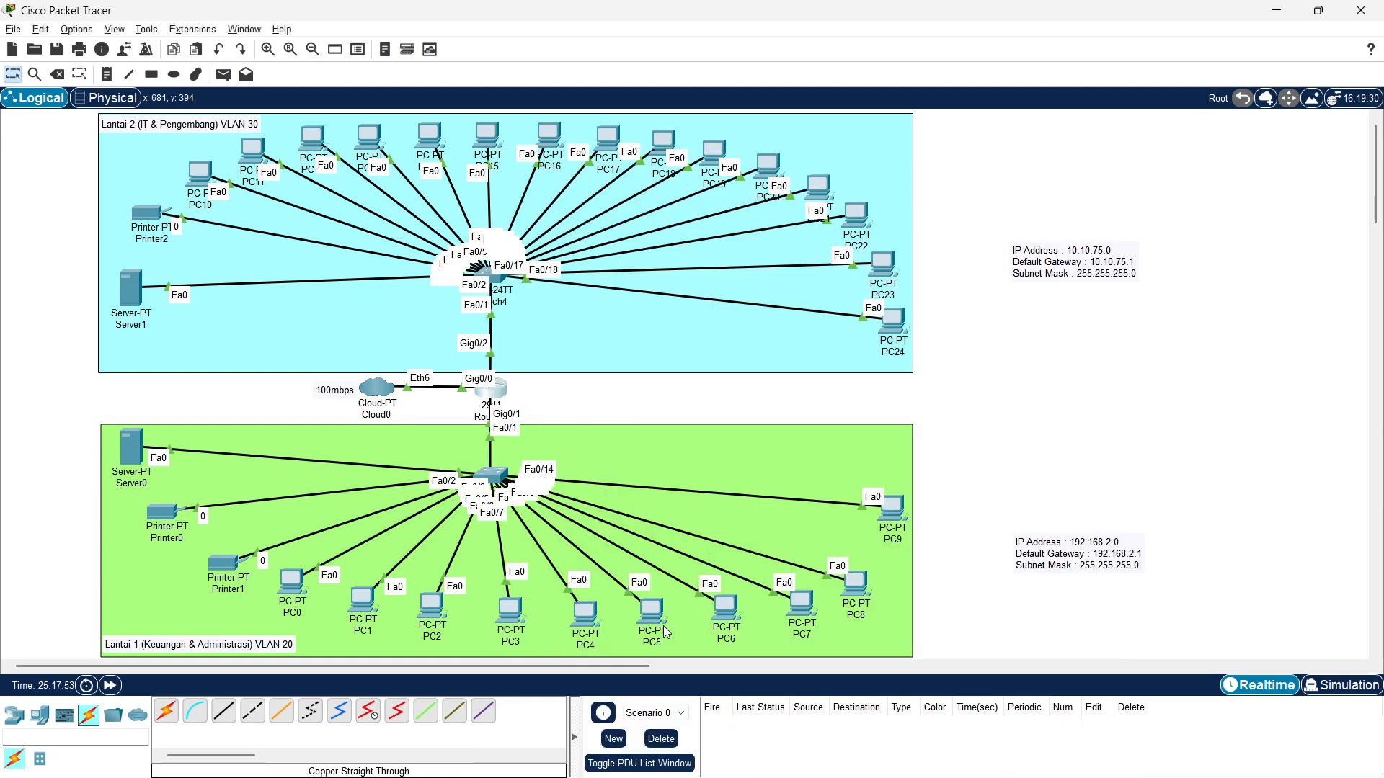
key(alt+Tab)
key(Tab)
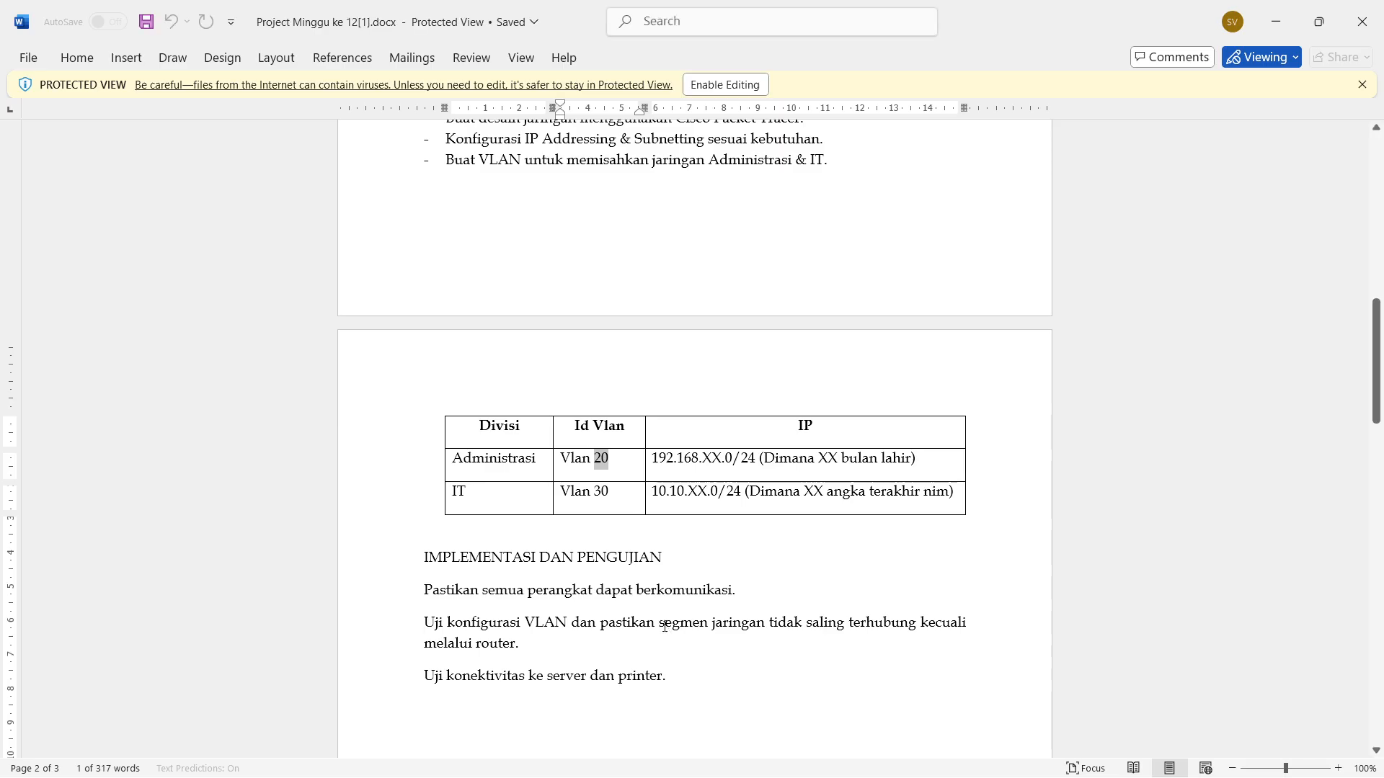
key(alt+Tab)
key(alt+Tab)
key(Tab)
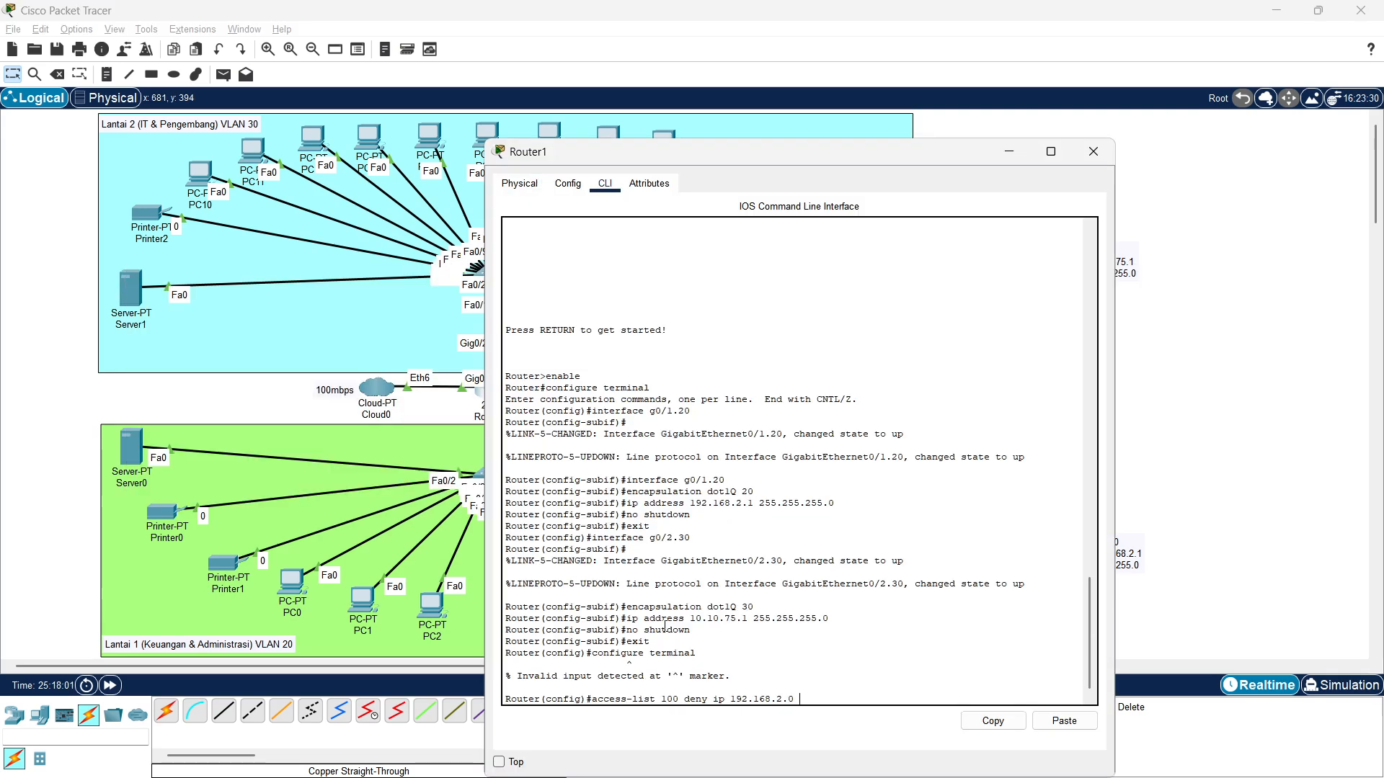
text(0)
text(.0.255)
text( 1010)
text(10.10)
text(.75.09)
text(0.0.255)
key(Return)
Add an access-list 100 entry denying IP traffic from 10.10.75.0 0.0.0.255 to 192.168.2.0 0.0.0.255
text(access-list 1)
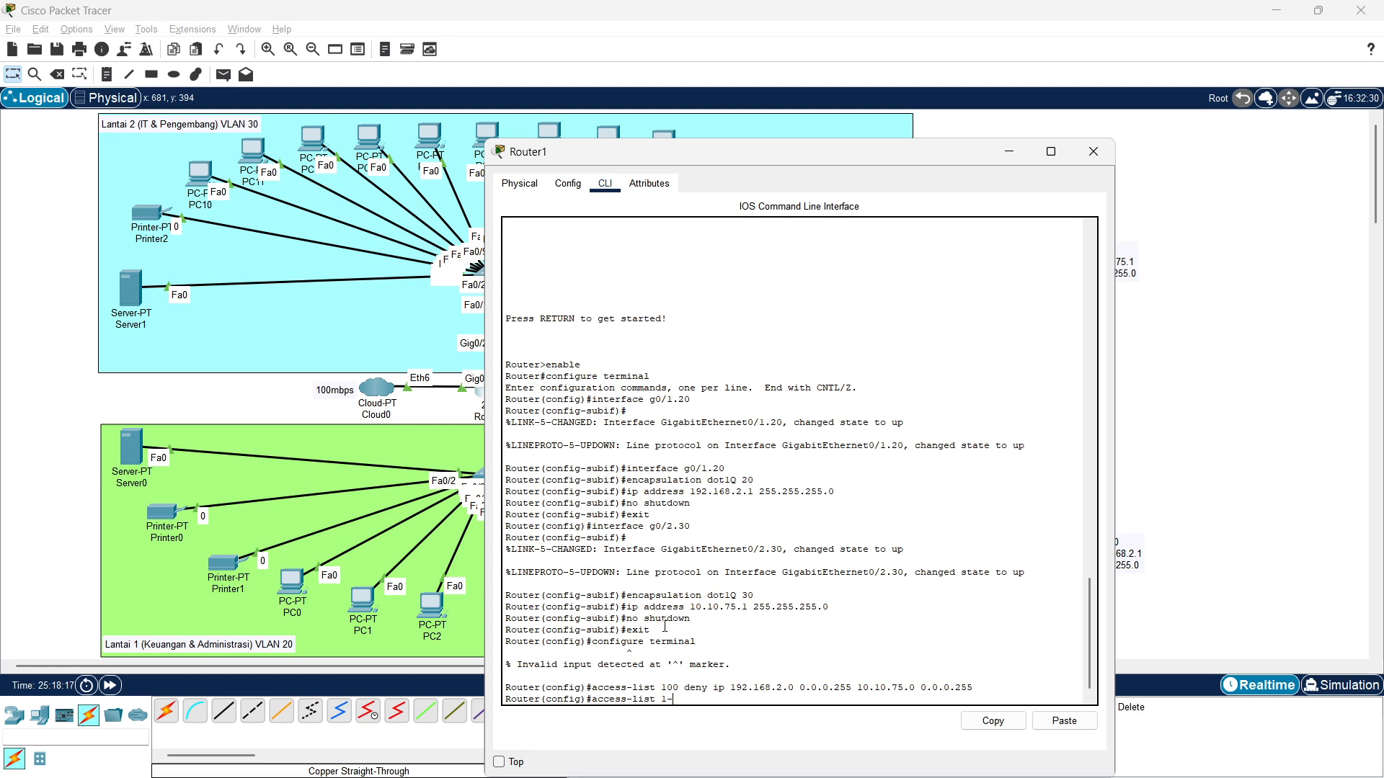
text(00 deny ip 10.10.75.0 0.0.0.255 192.168.2.0 0.0.0.25)
key(Return)
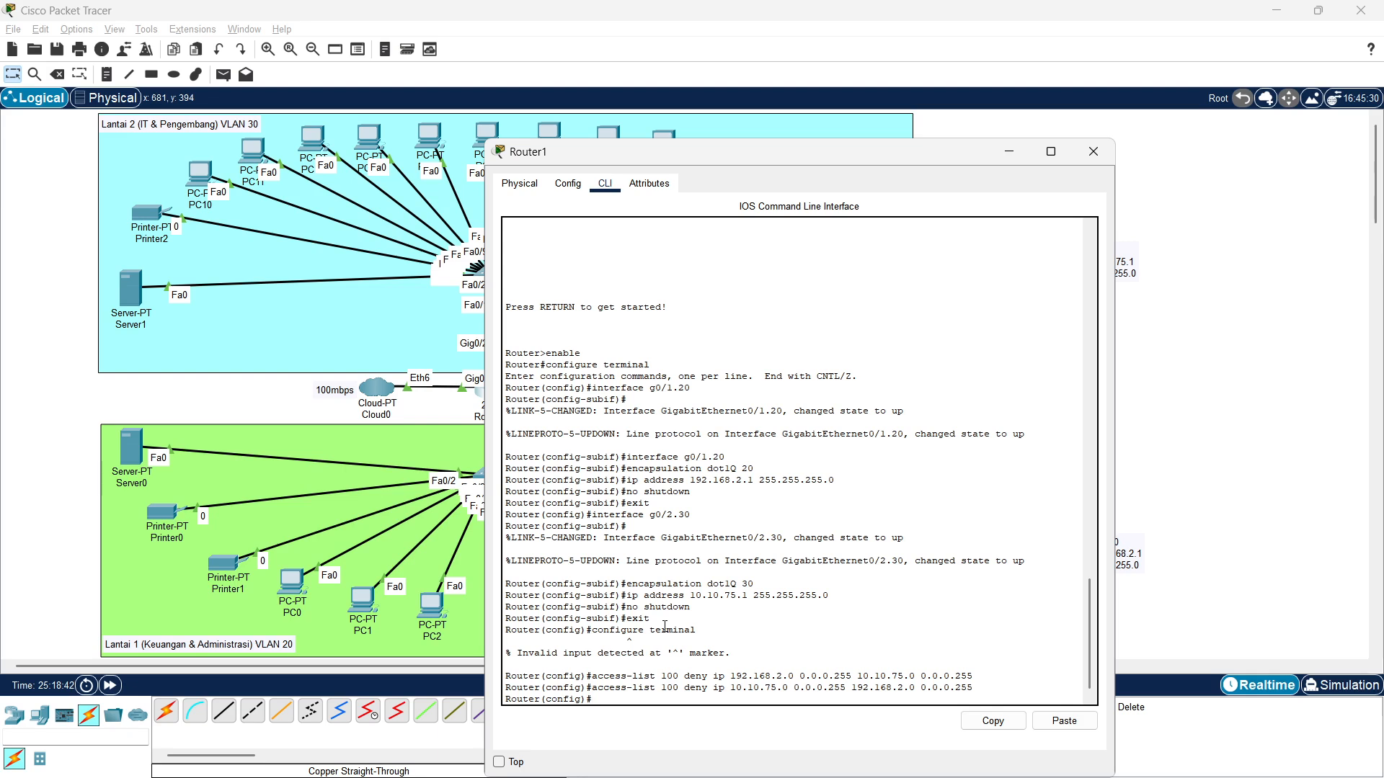
Add an access-list 100 entry permitting IP any any, and exit global configuration mode
text(access-list 100 permit ip any any)
key(Return)
text(exit)
key(Return)
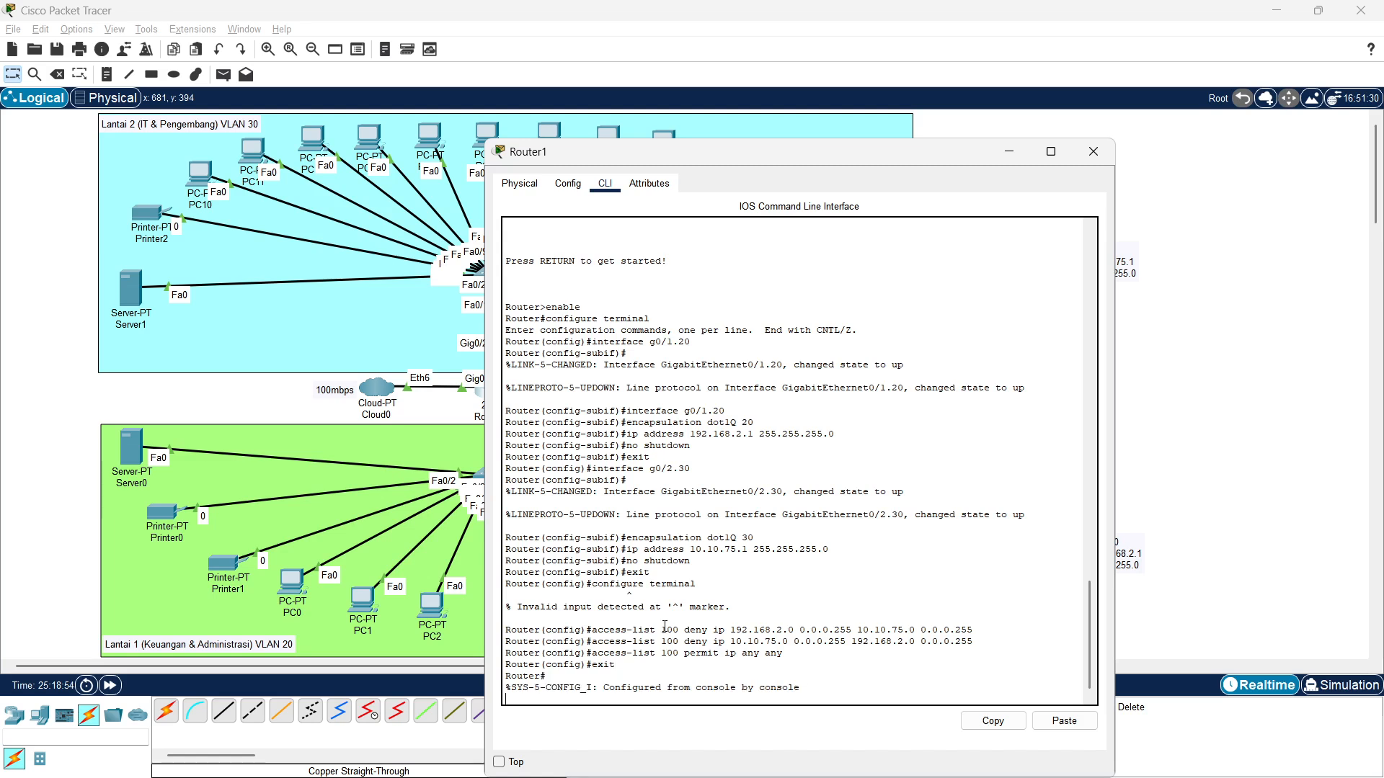
Re-enter Router1's global configuration mode with enable and configure terminal
key(Return)
text(enable)
key(Return)
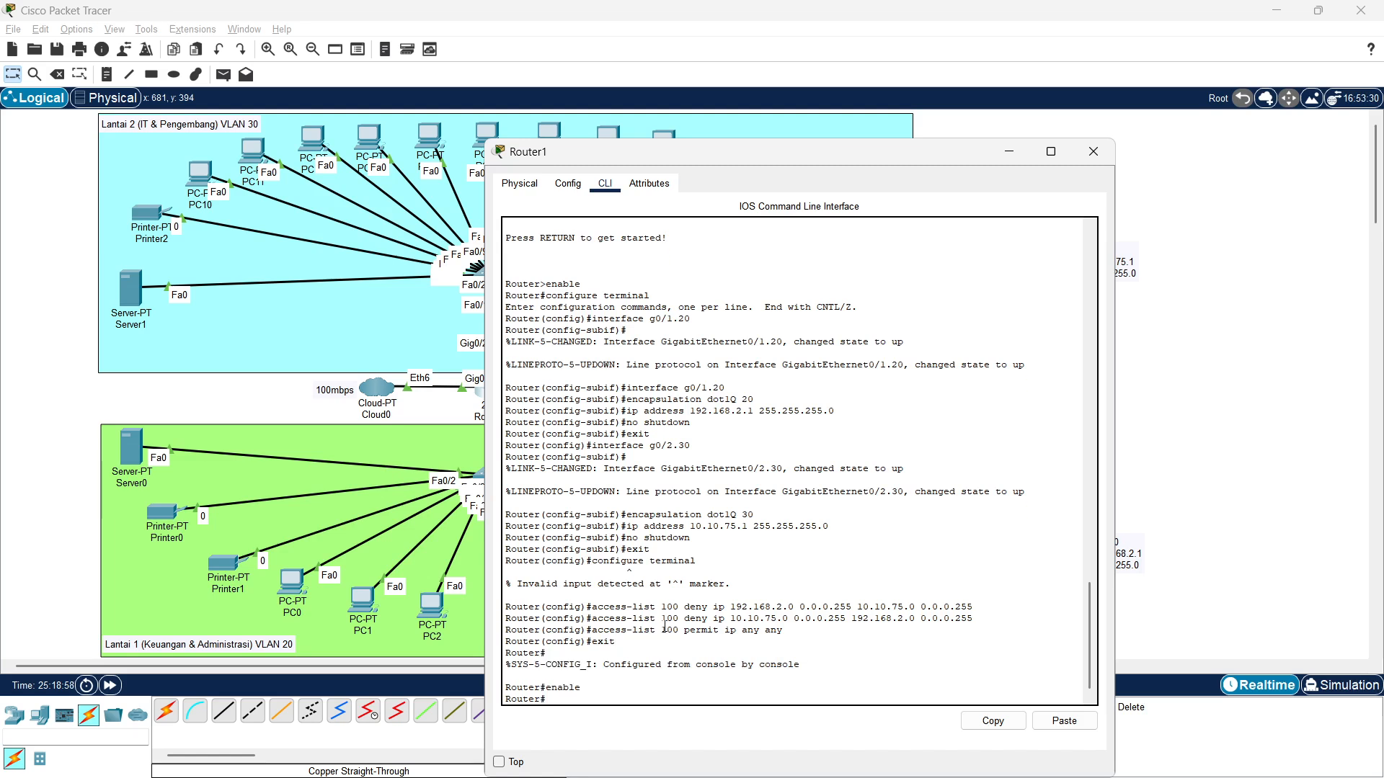
text(configure terminal)
key(Return)
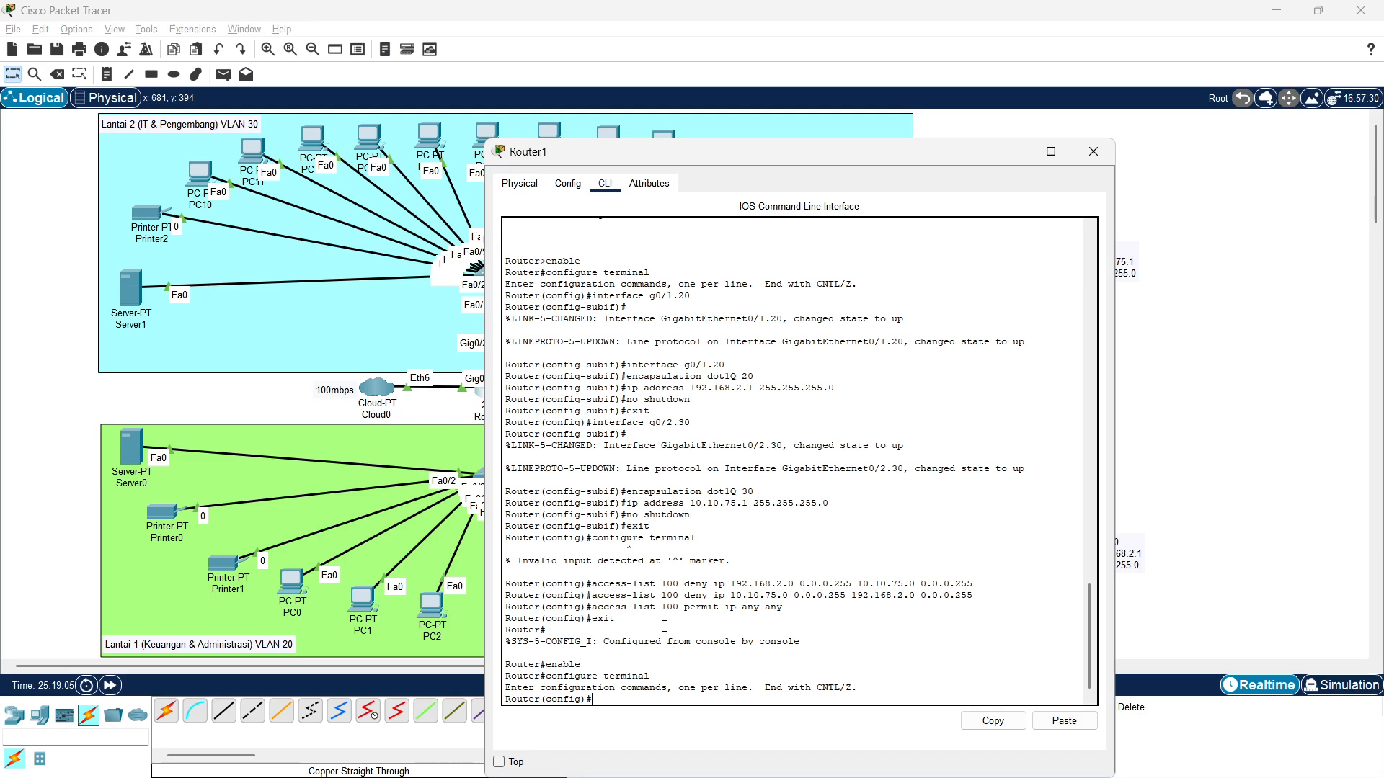
Apply access-list 100 inbound on subinterface g0/1.20 with ip access-group and exit the subinterface
text(interface g0/1.20)
key(Return)
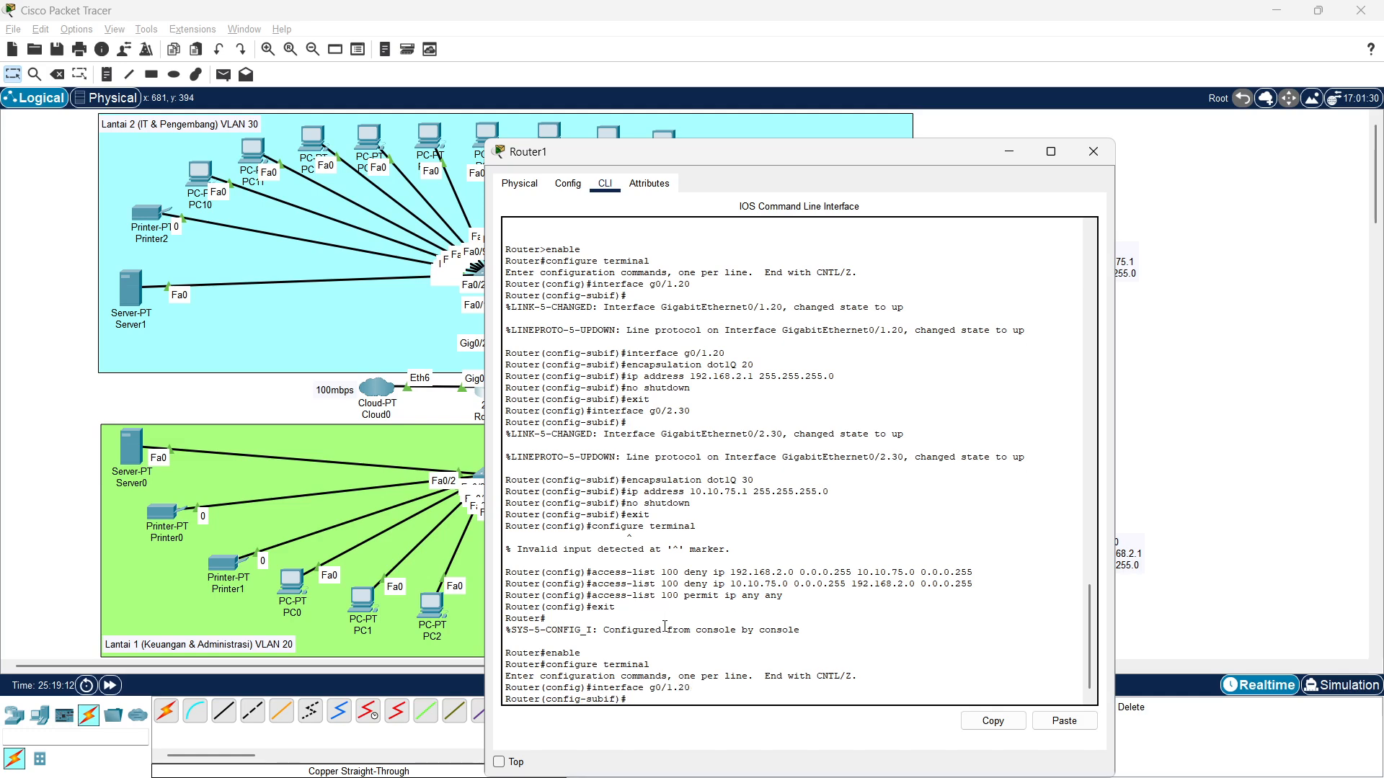
text(acces)
key(BackSpace)
key(BackSpace)
text(ip access-group 100 in)
key(Return)
text(exit)
key(Return)
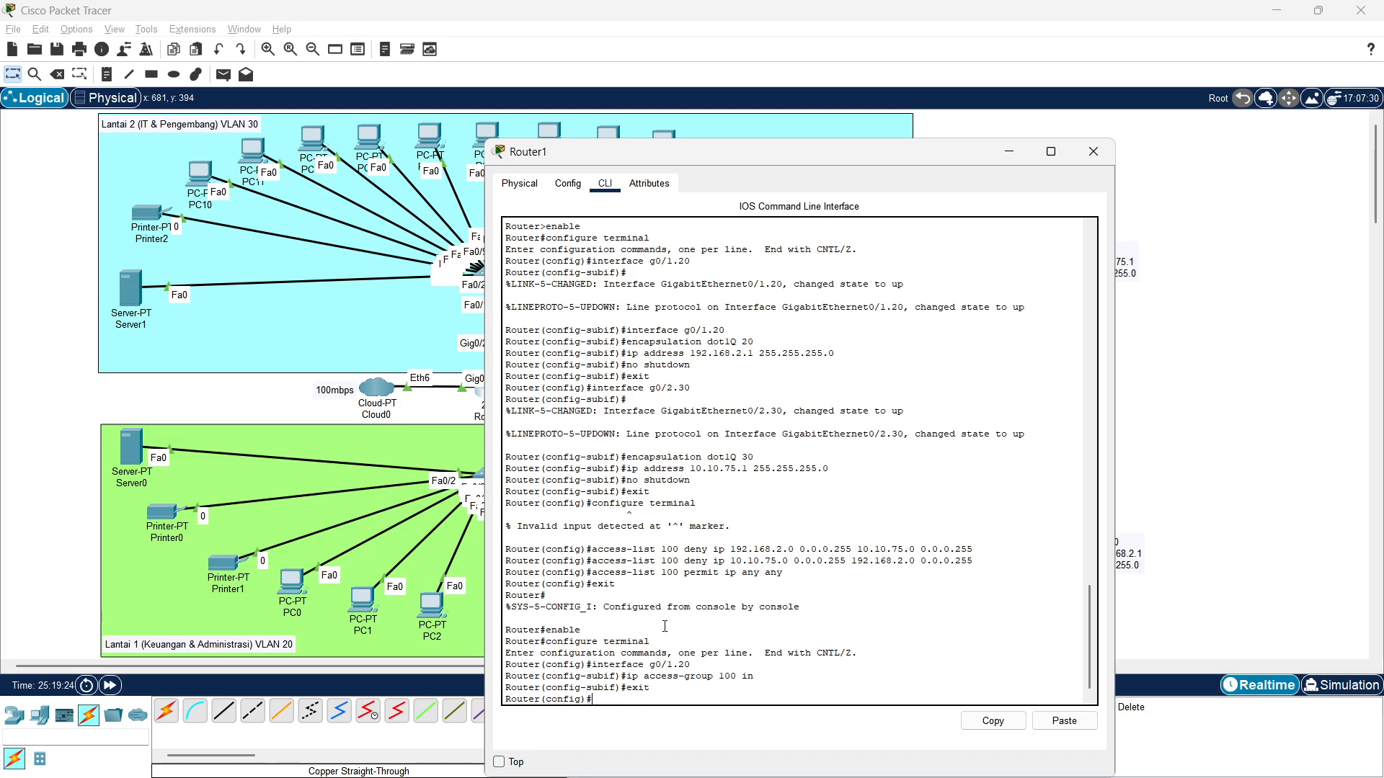
Apply access-list 100 inbound on subinterface g0/2.30, exit the subinterface, and close Router1's window
text(interface g0/2.30)
key(Return)
text(ip access-g)
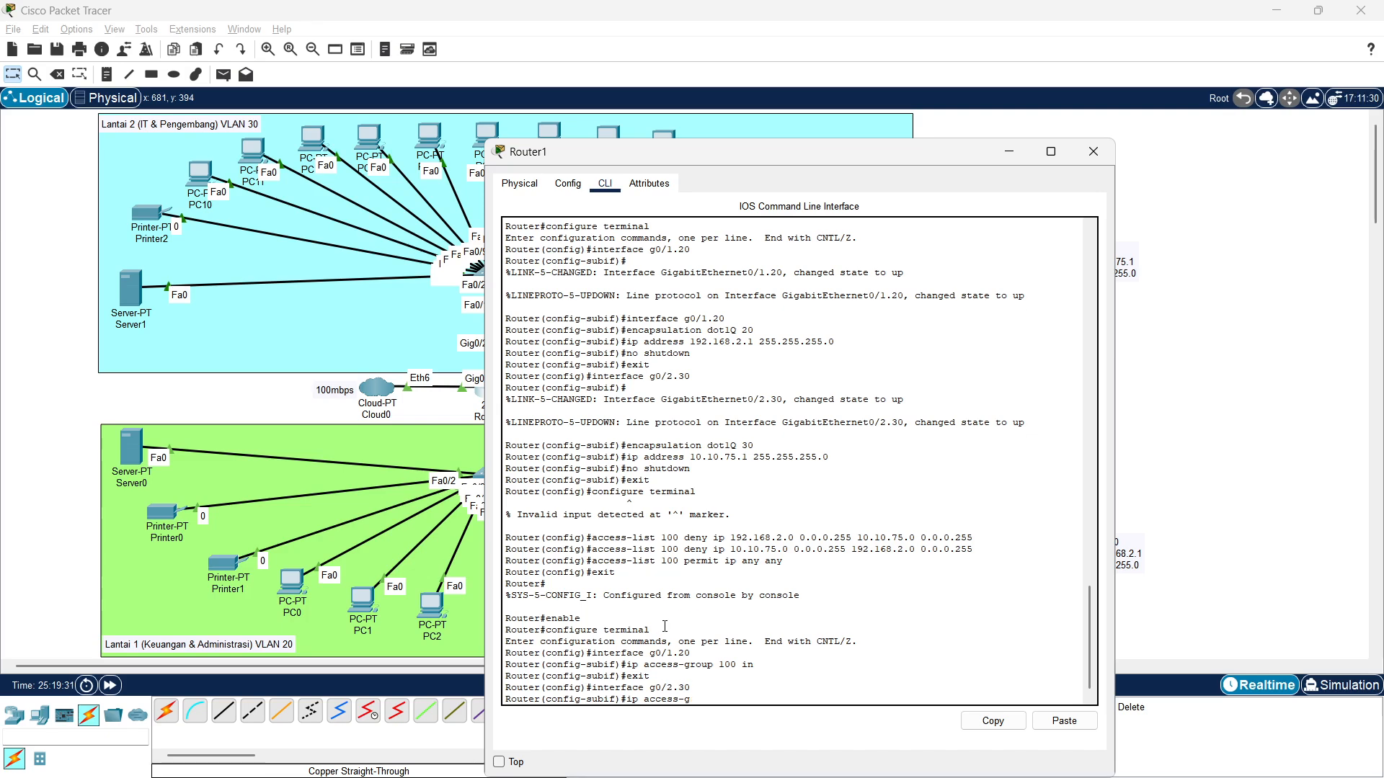
text(roup 100 in)
key(Return)
text(exit)
key(Return)
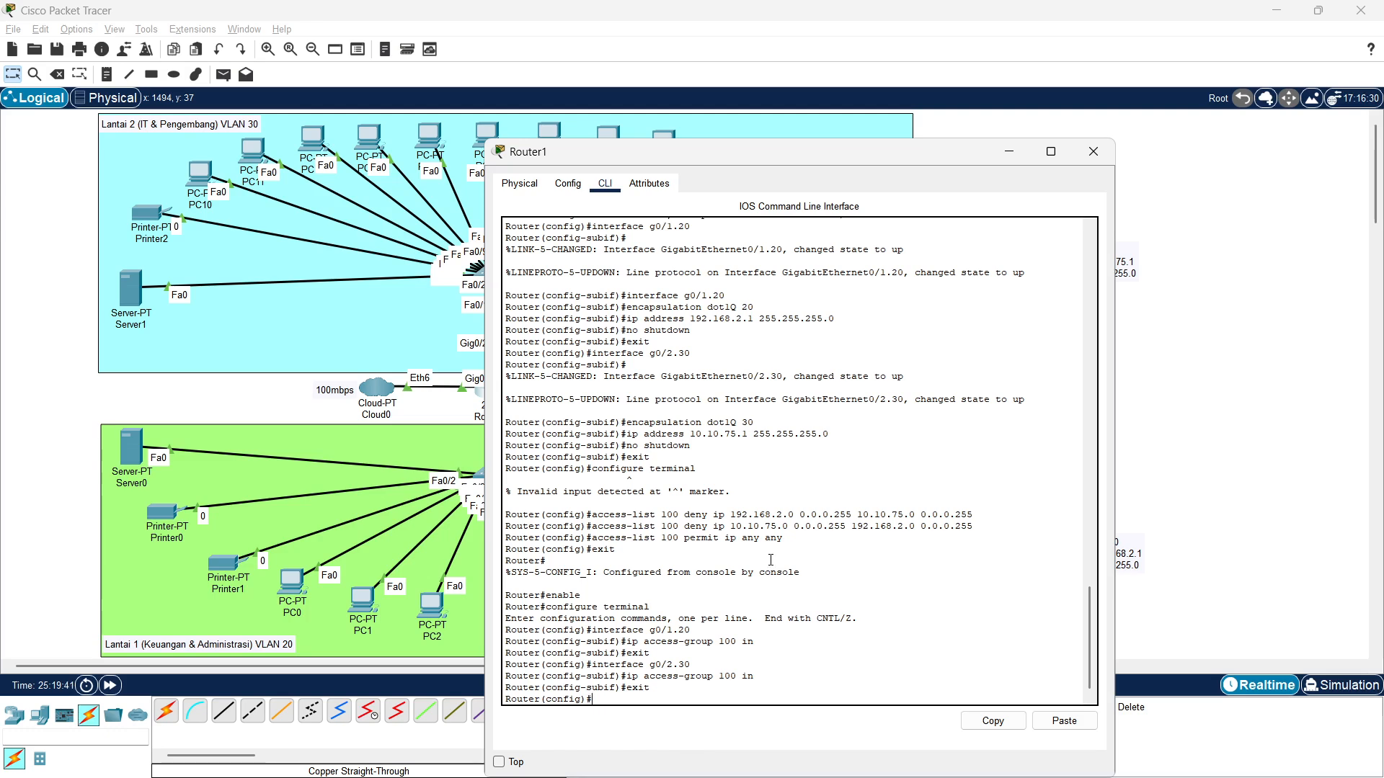
click(1093, 151)
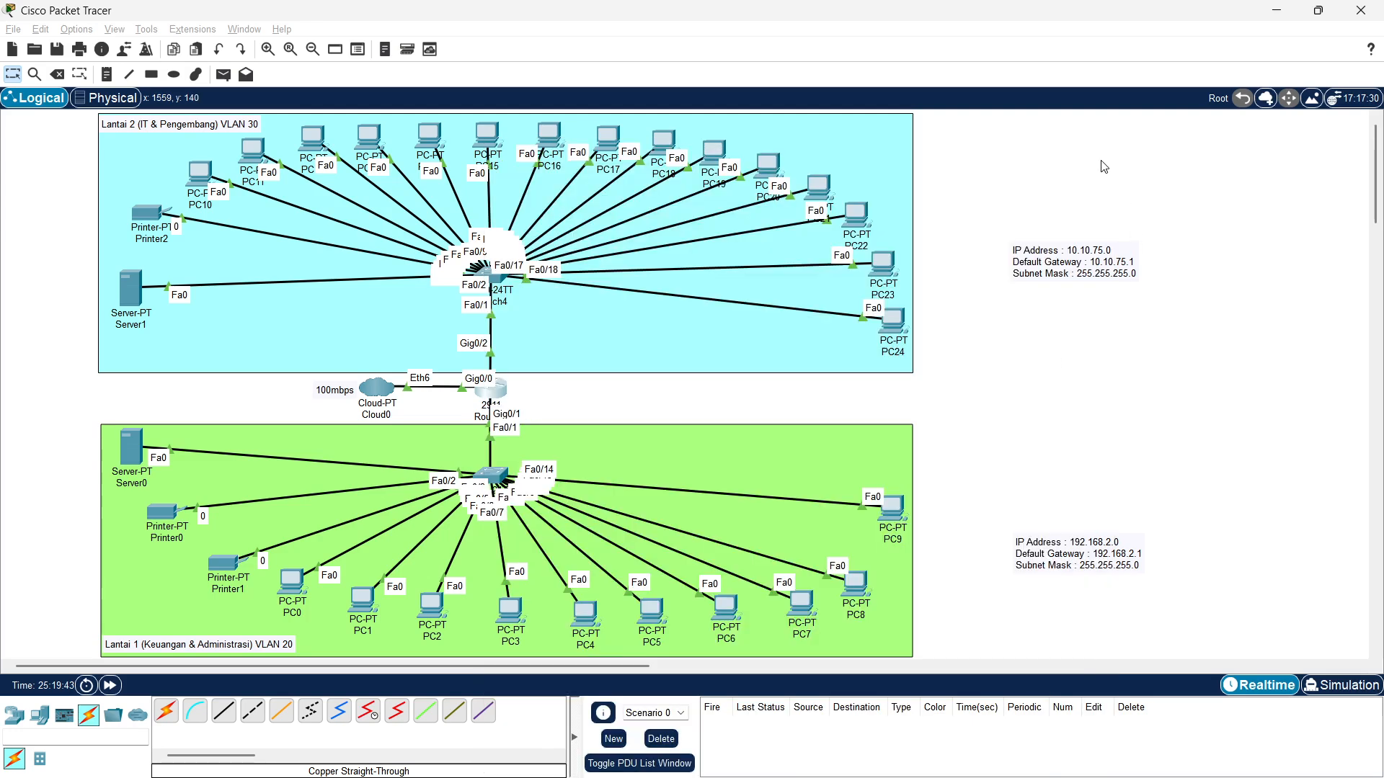
Switch to the Word assignment document, review the requirements under IMPLEMENTASI DAN PENGUJIAN, and return to Packet Tracer
key(alt+Tab)
key(alt+Tab)
click(555, 371)
scroll(683, 541, down, 2)
click(683, 542)
scroll(686, 540, up, 5)
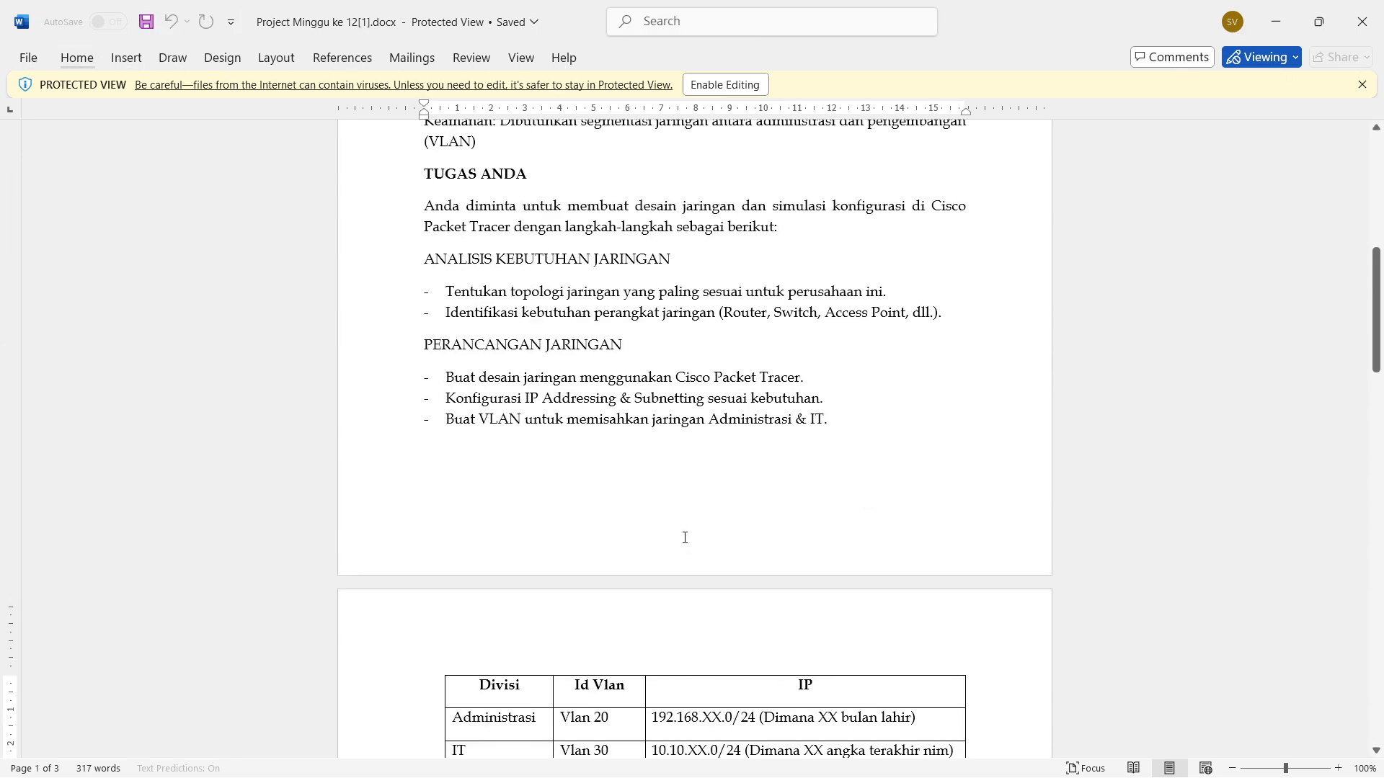
scroll(684, 536, down, 4)
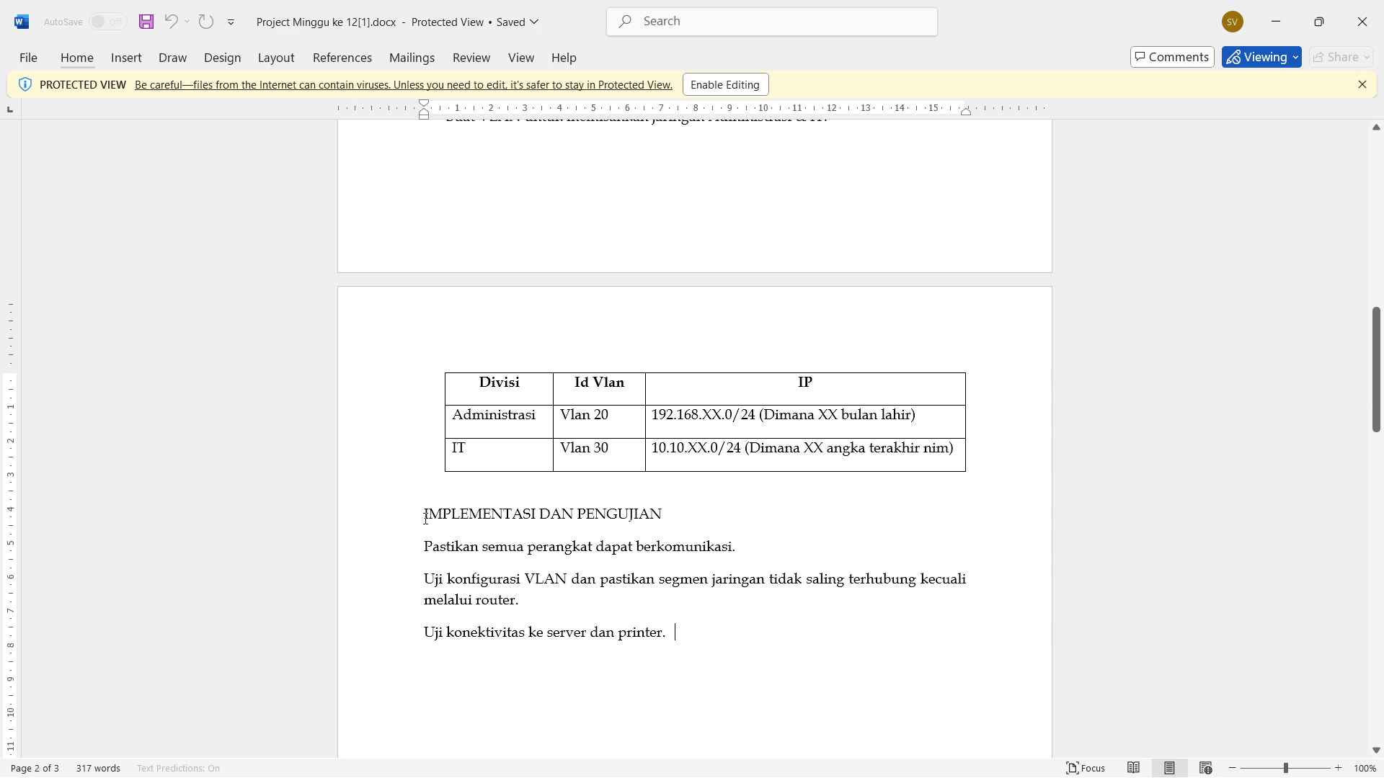
drag(425, 516, 672, 635)
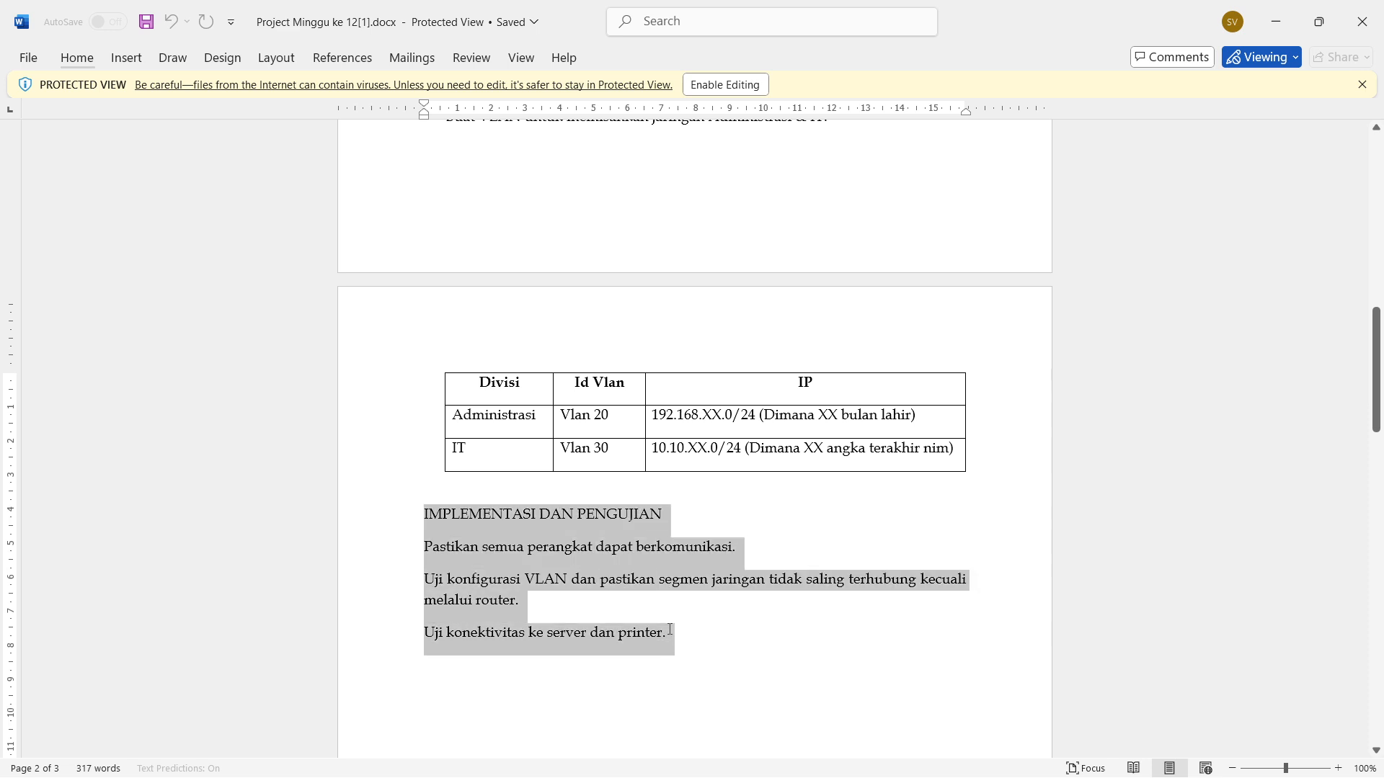
click(574, 571)
click(413, 553)
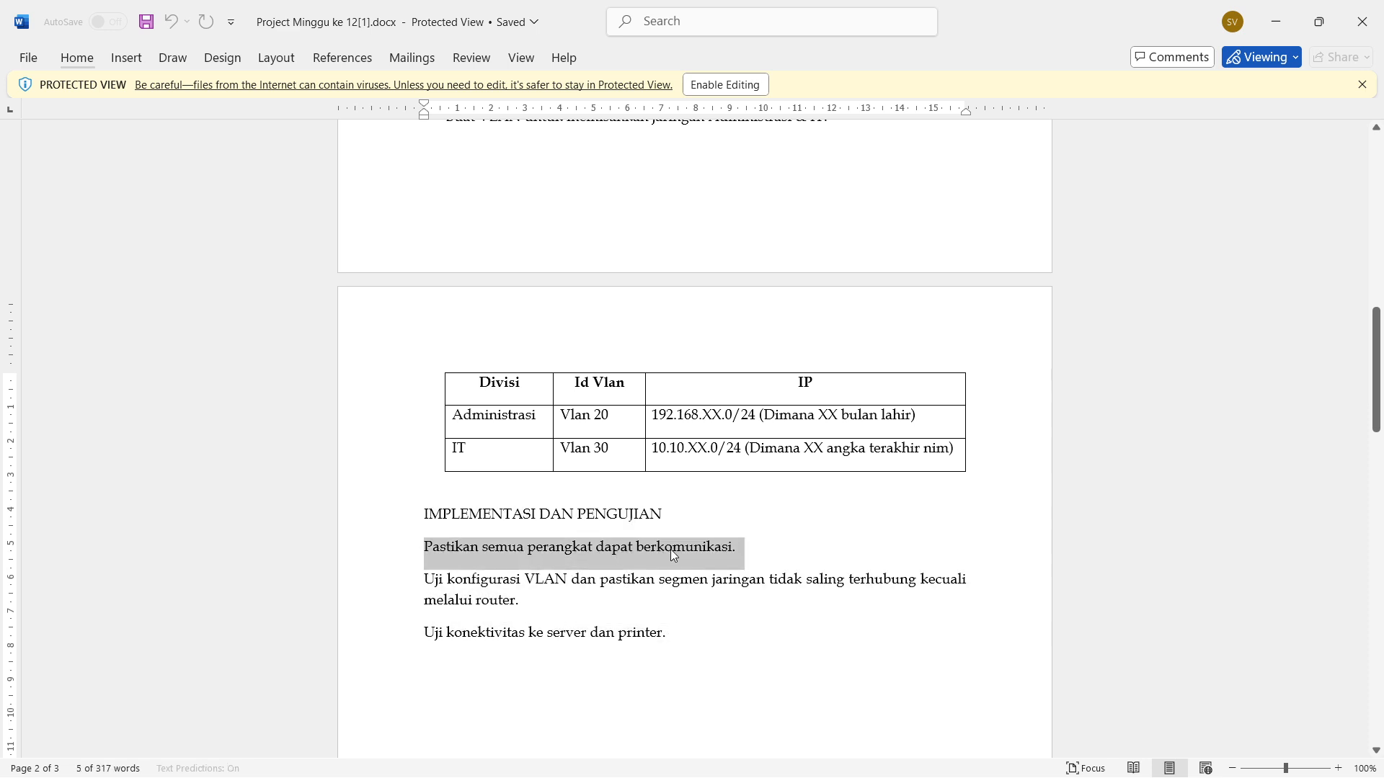
key(alt+Tab)
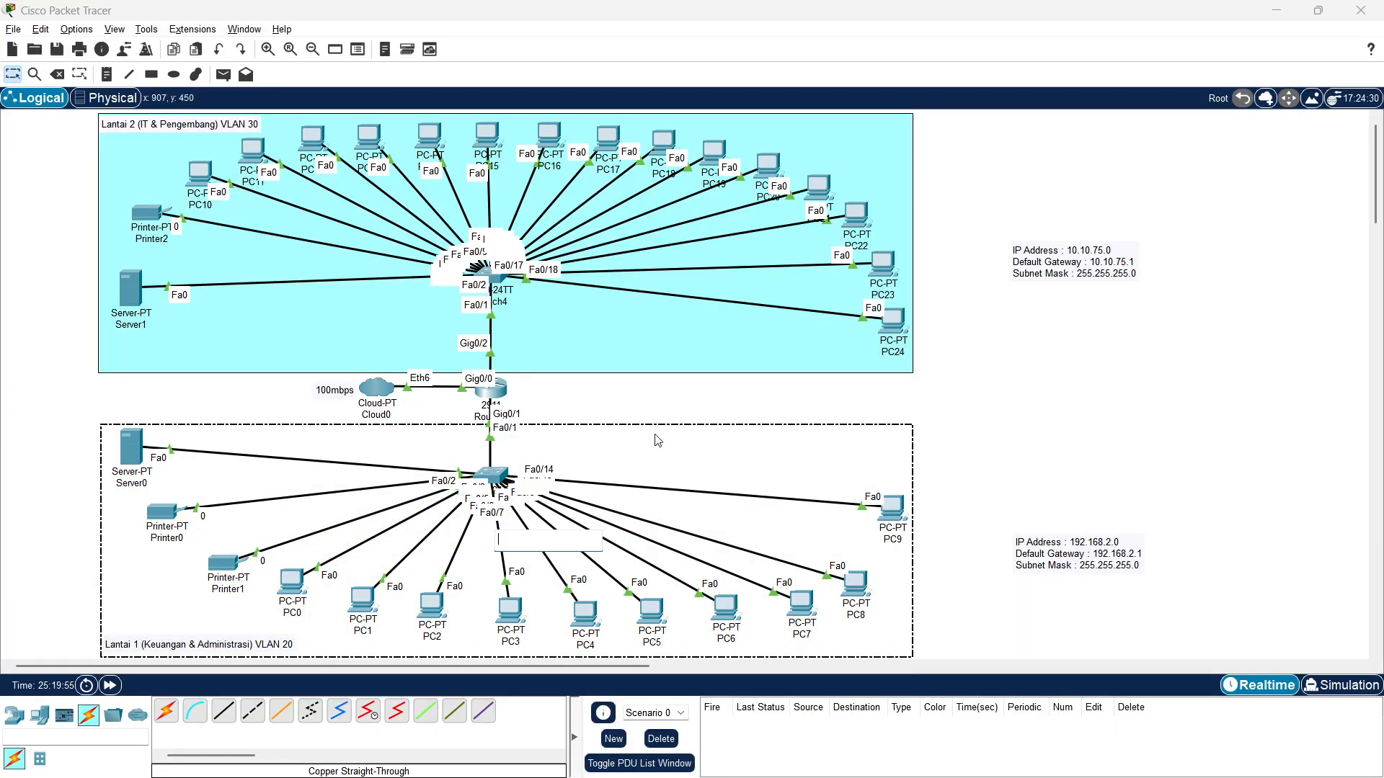
Switch to simulation mode, add a simple PDU from PC0 to PC1, and run the simulation
click(984, 382)
click(217, 78)
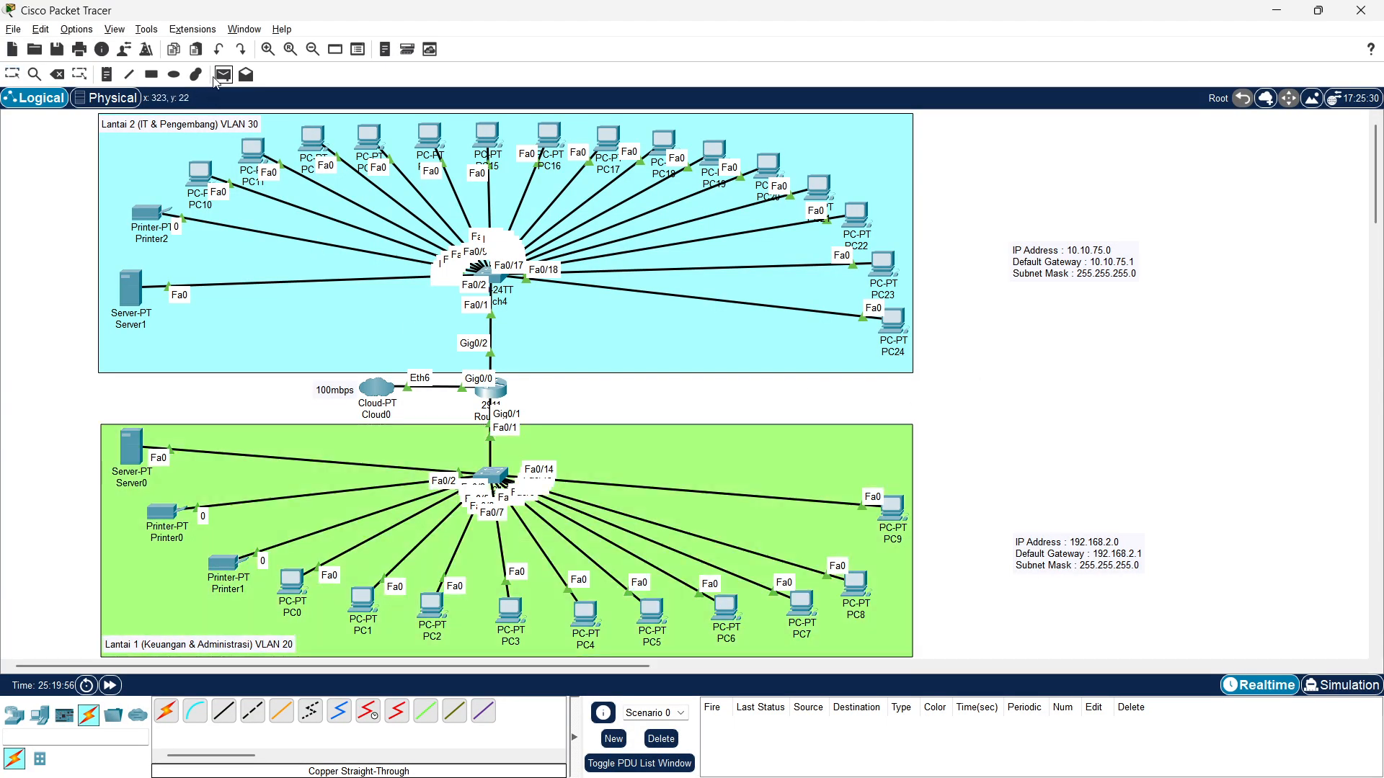
click(1341, 685)
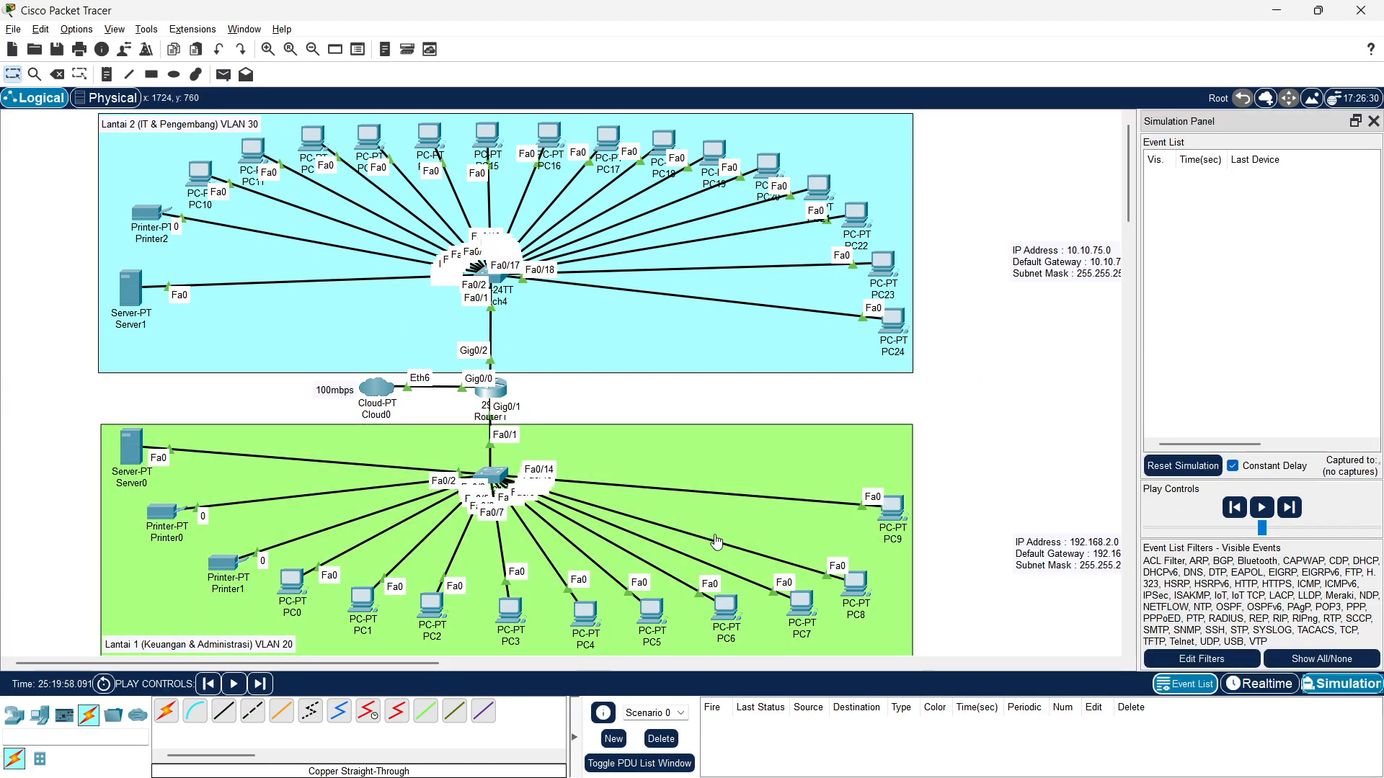
click(292, 581)
click(362, 599)
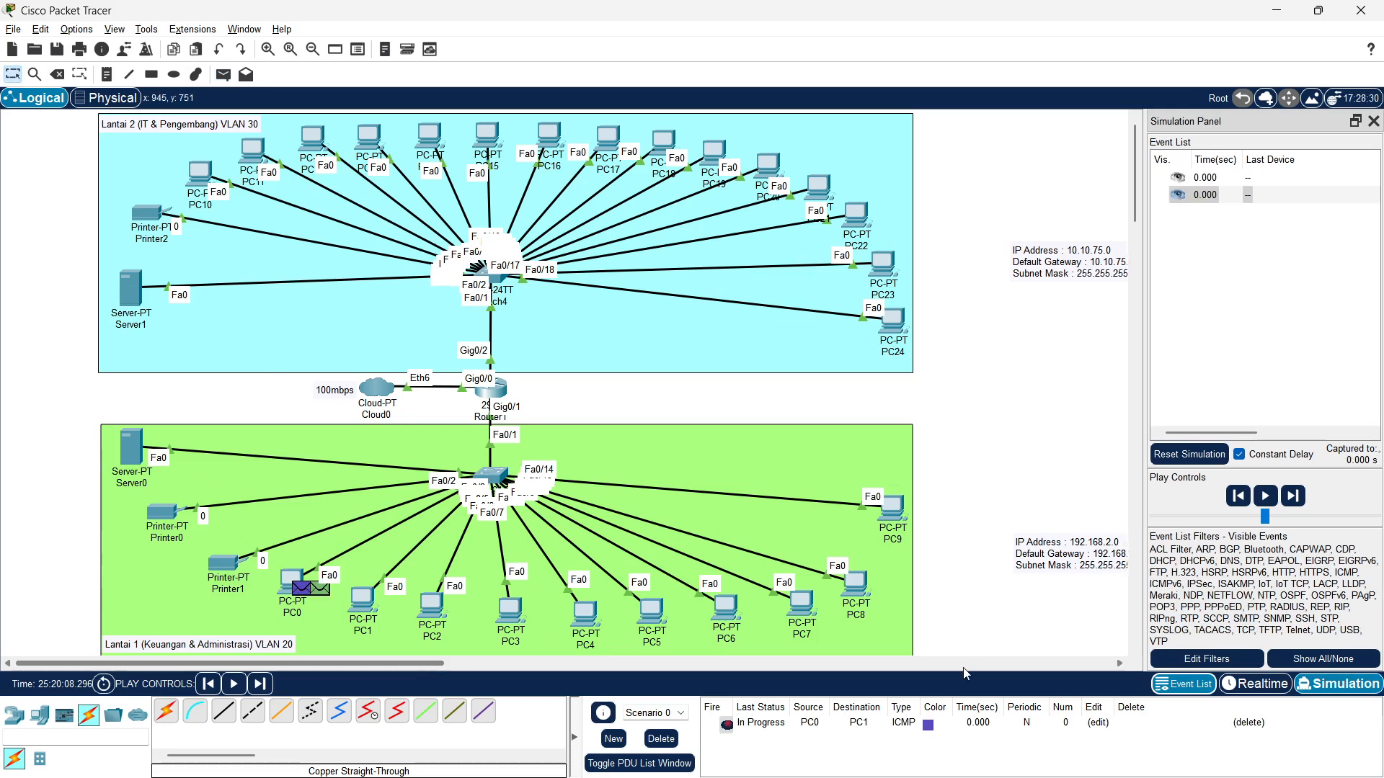
click(1270, 495)
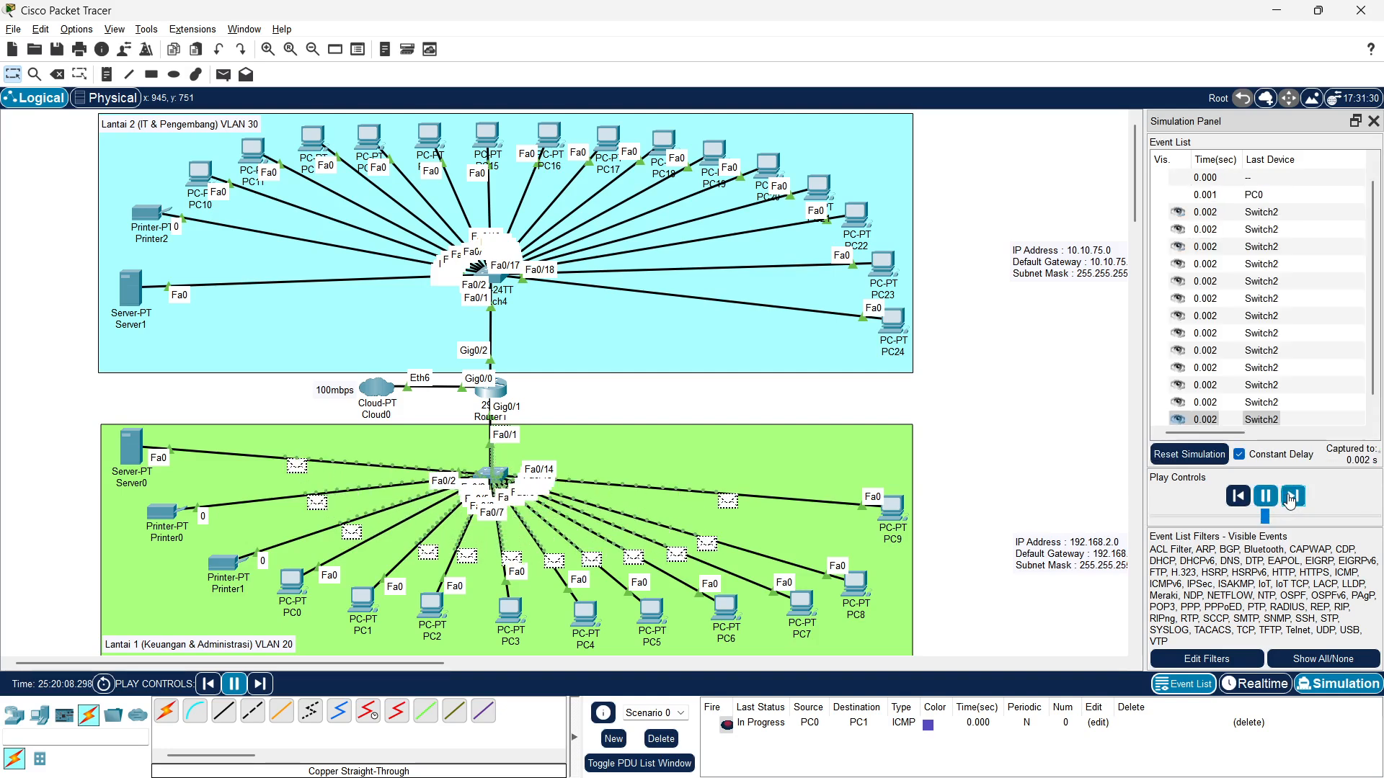
Delete the current PDU scenario and rerun the simulation with a new simple PDU from PC0 to PC1
click(660, 739)
click(224, 75)
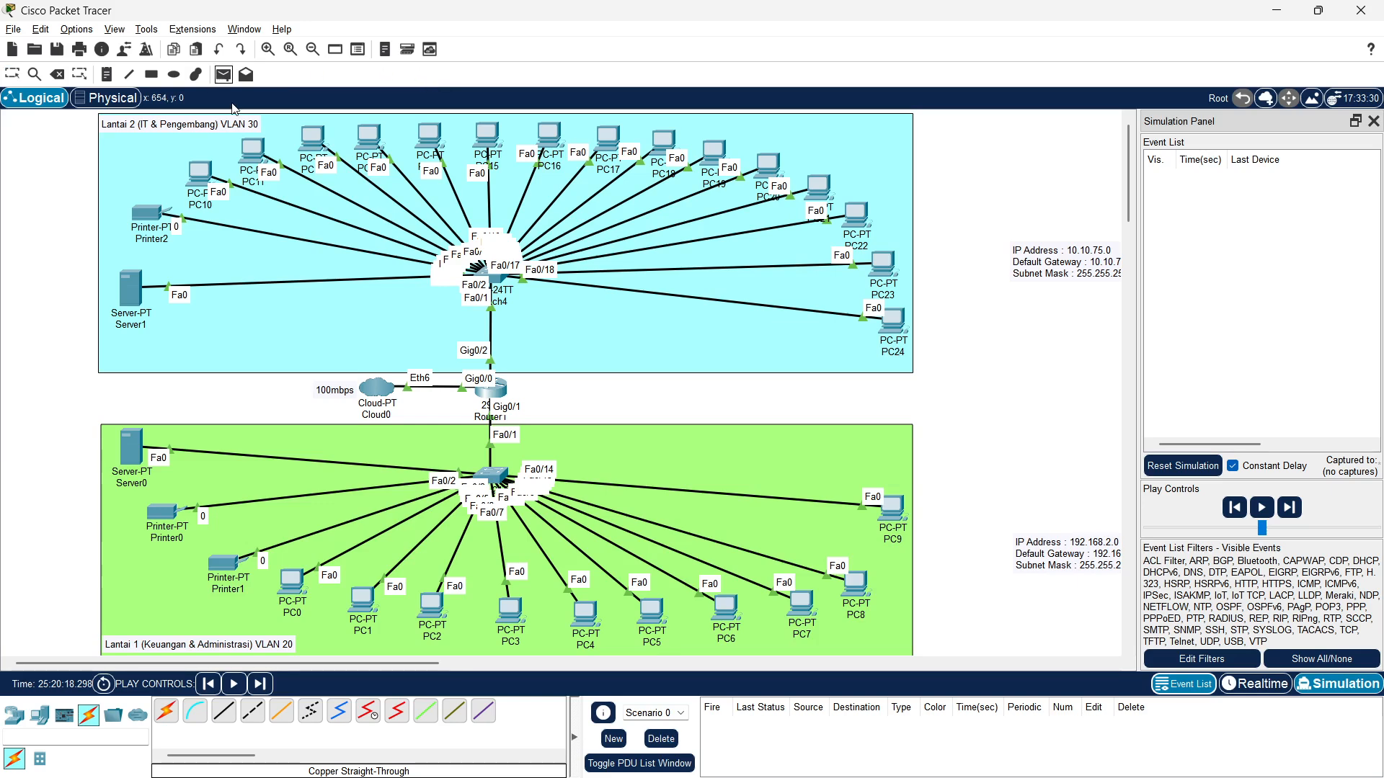
click(292, 582)
click(363, 600)
click(1265, 496)
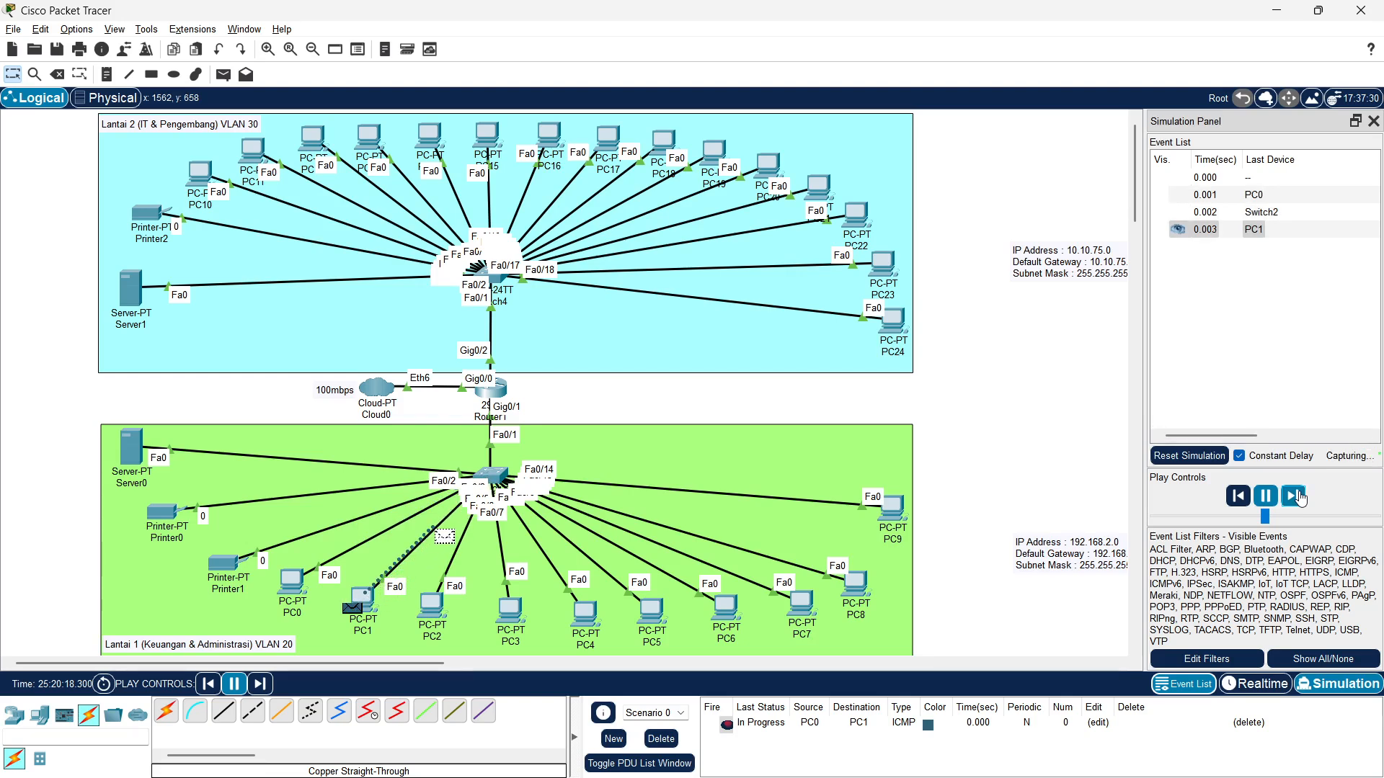
click(1295, 496)
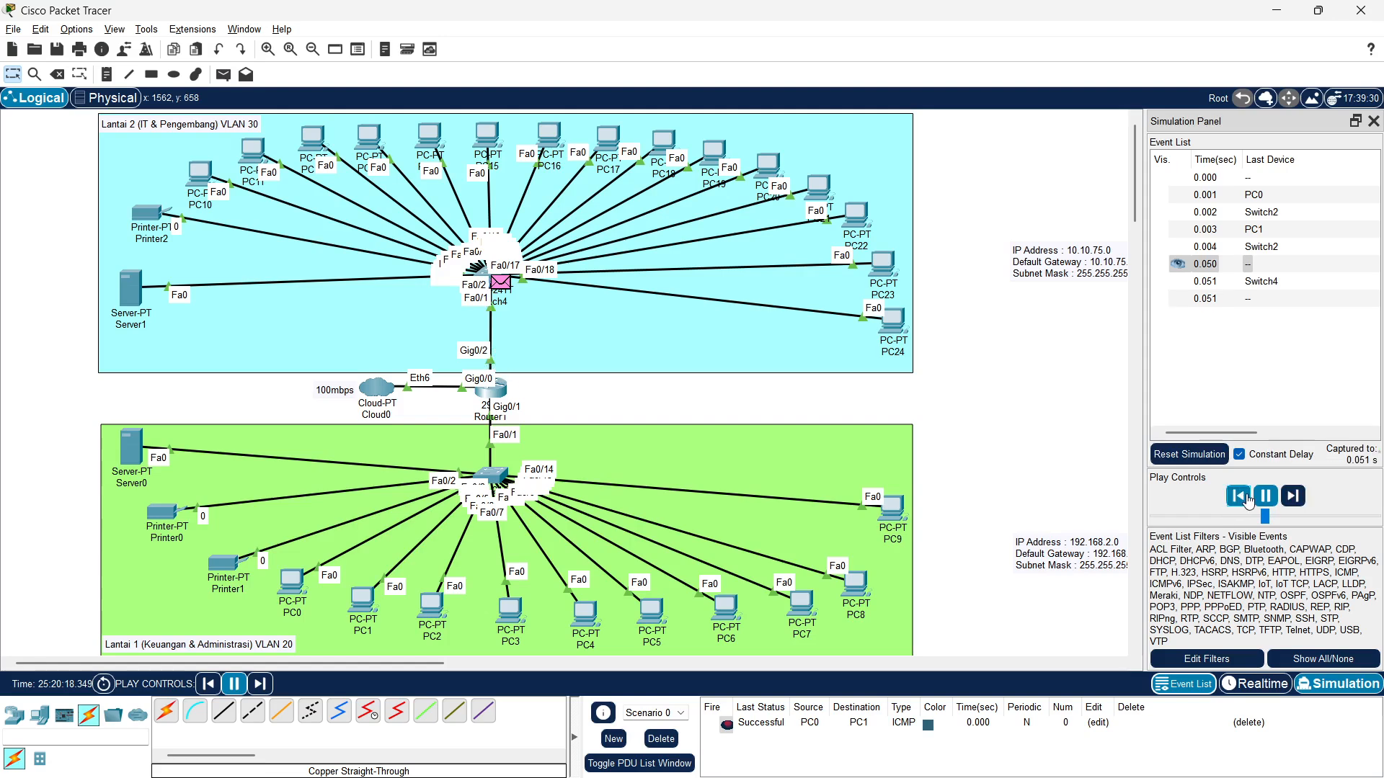
Step back and forward through the captured simulation events to examine the PDU's path between PC0 and PC1
click(1249, 502)
click(1251, 502)
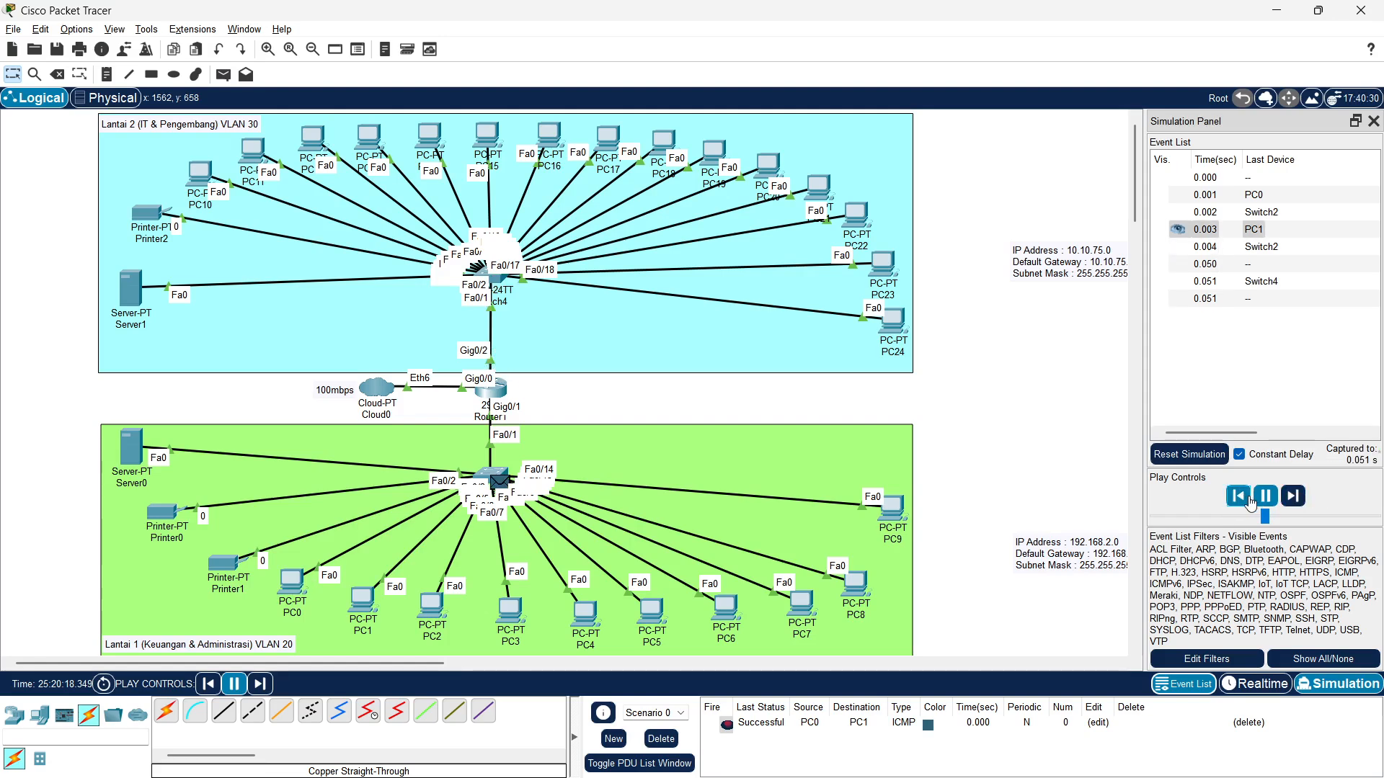
click(1287, 498)
click(1287, 499)
click(1286, 499)
click(1246, 498)
click(1246, 499)
click(1288, 498)
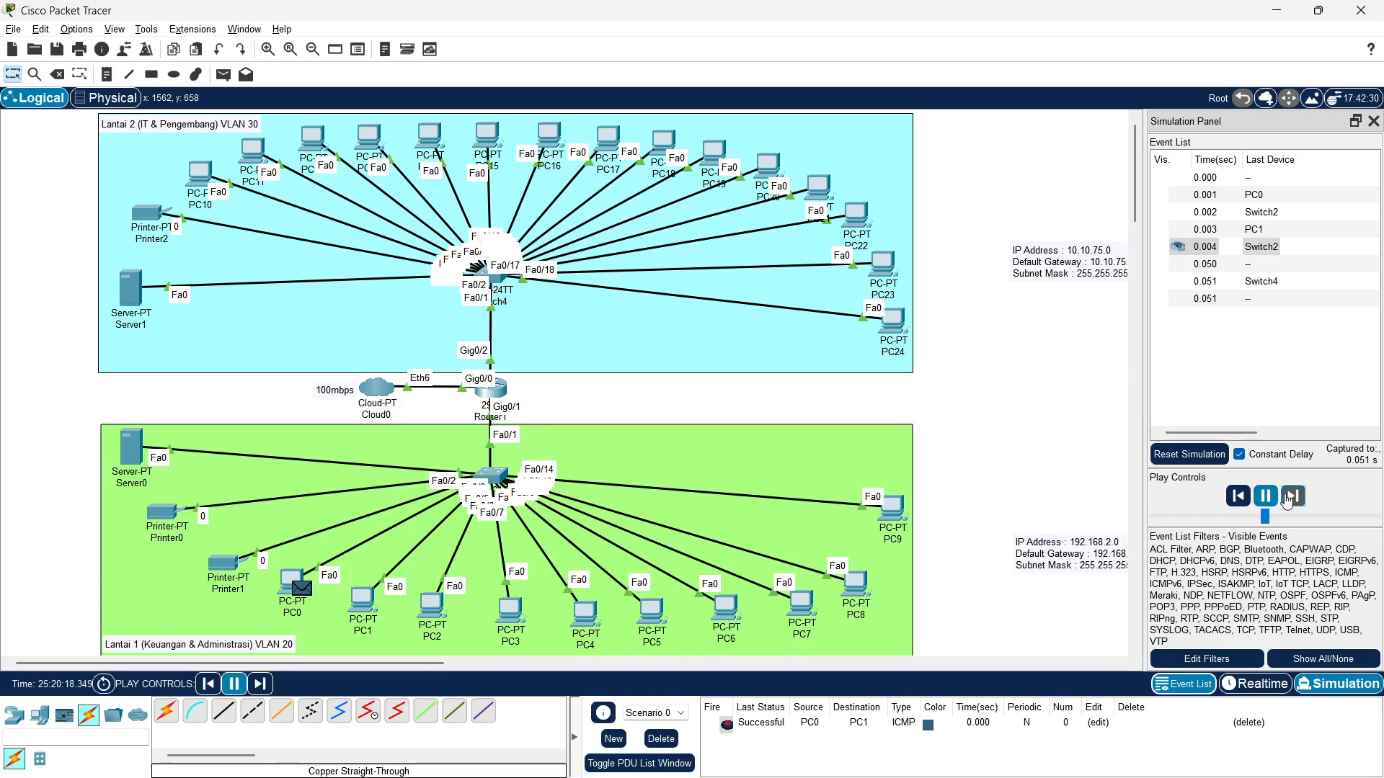
click(1287, 499)
click(1288, 499)
click(1240, 500)
click(1240, 500)
click(1240, 500)
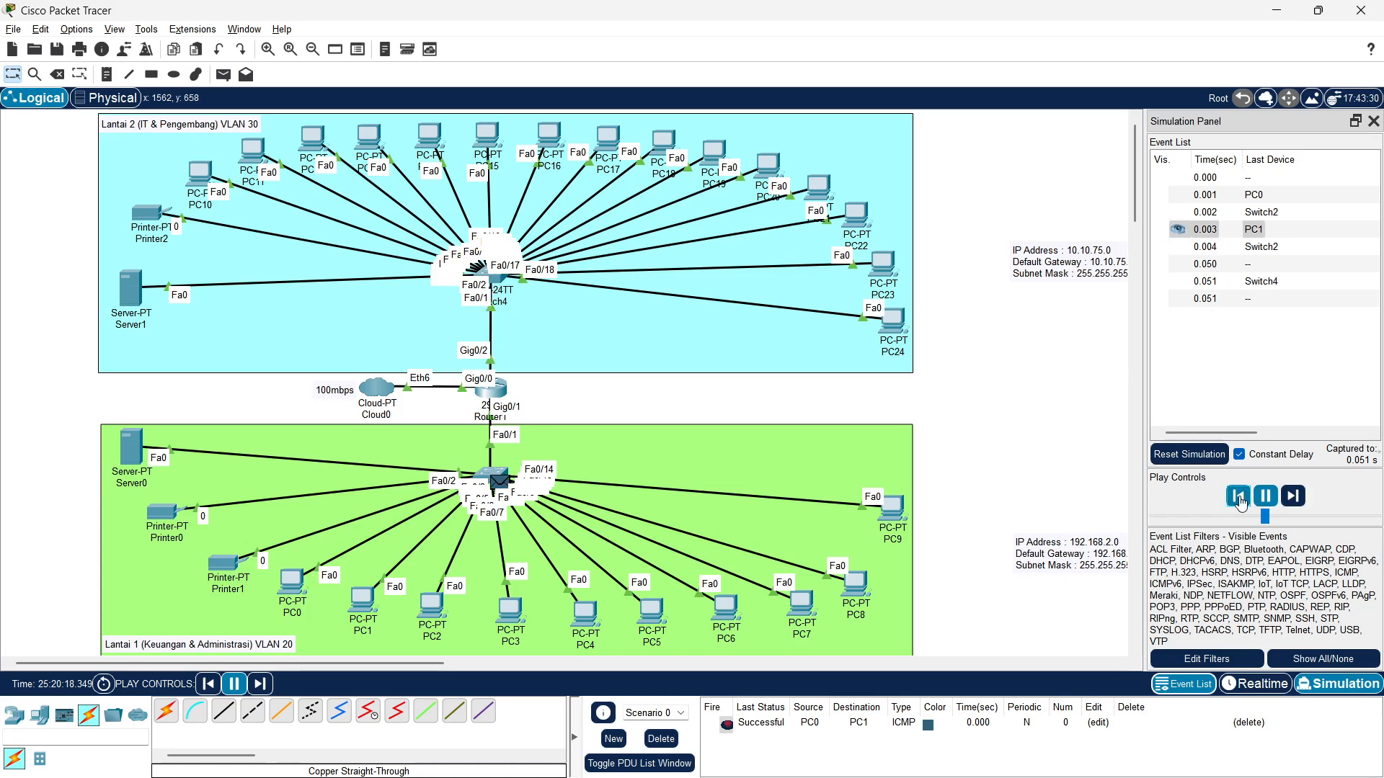
click(1240, 500)
click(1290, 498)
click(1290, 499)
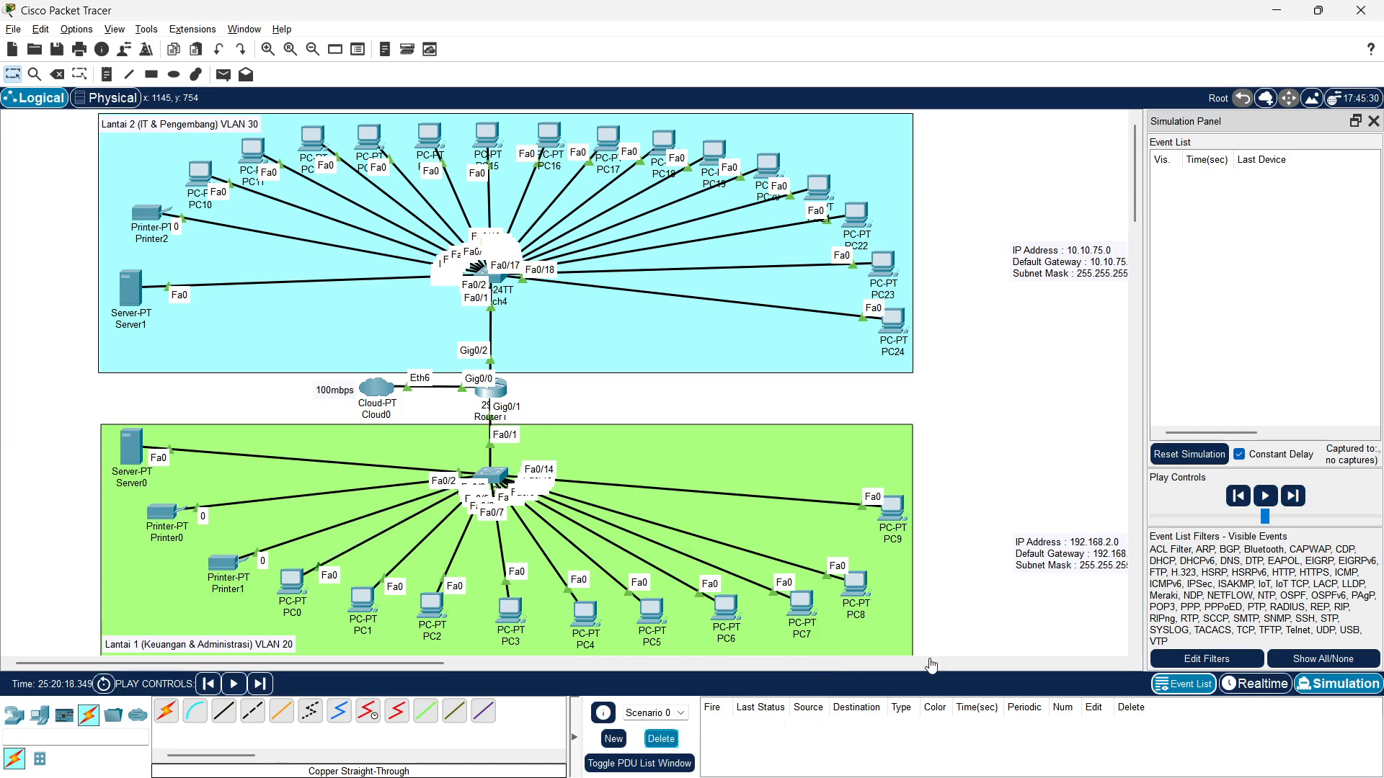
Switch the network from simulation back to realtime mode, and briefly open PC0's desktop applications
click(1260, 685)
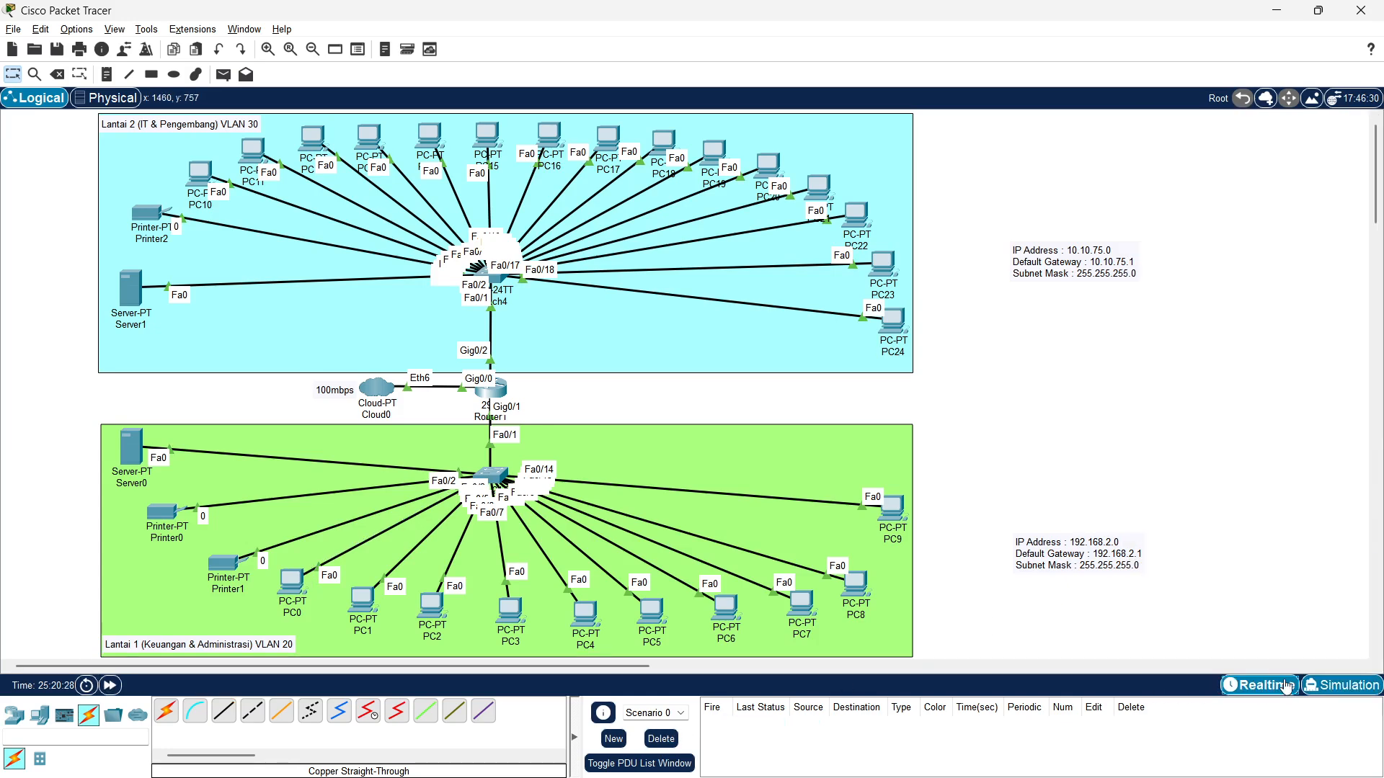
click(225, 79)
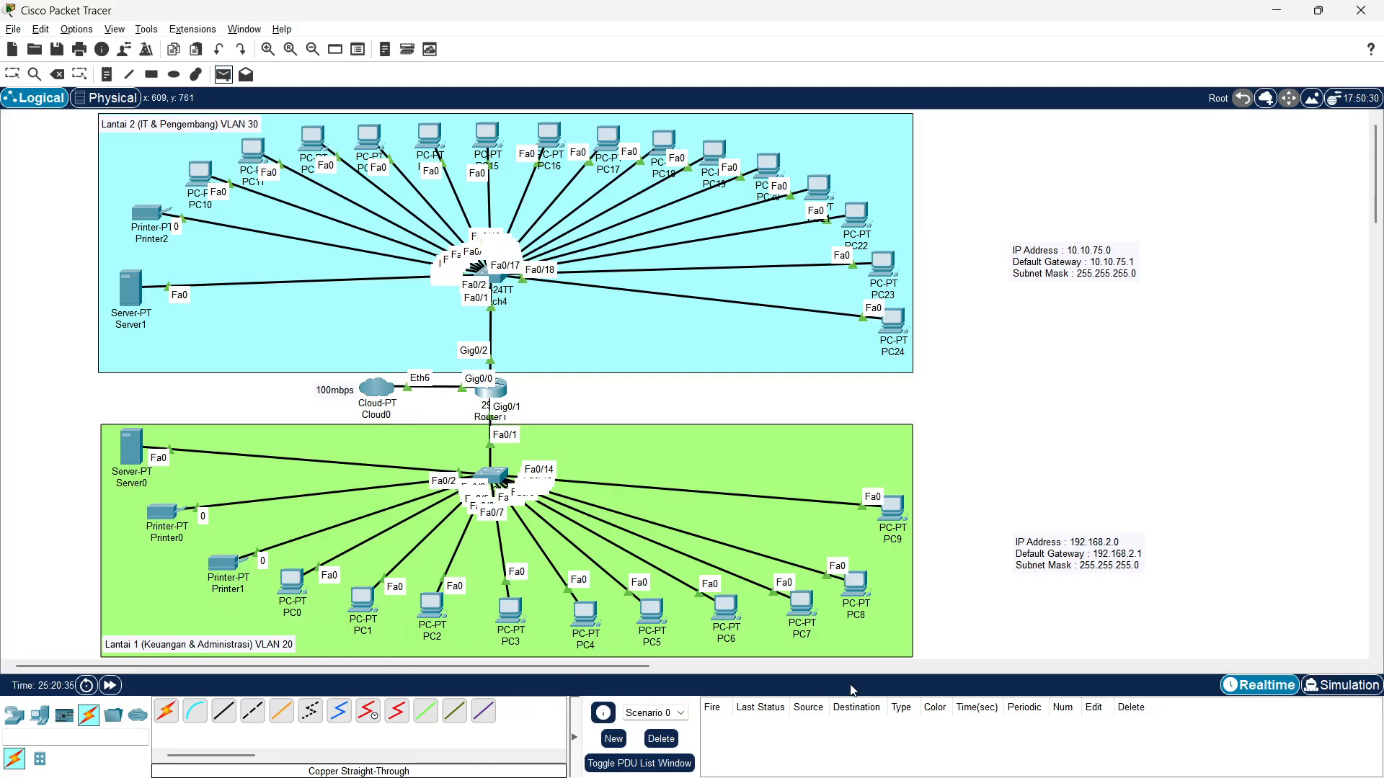
key(Escape)
click(292, 583)
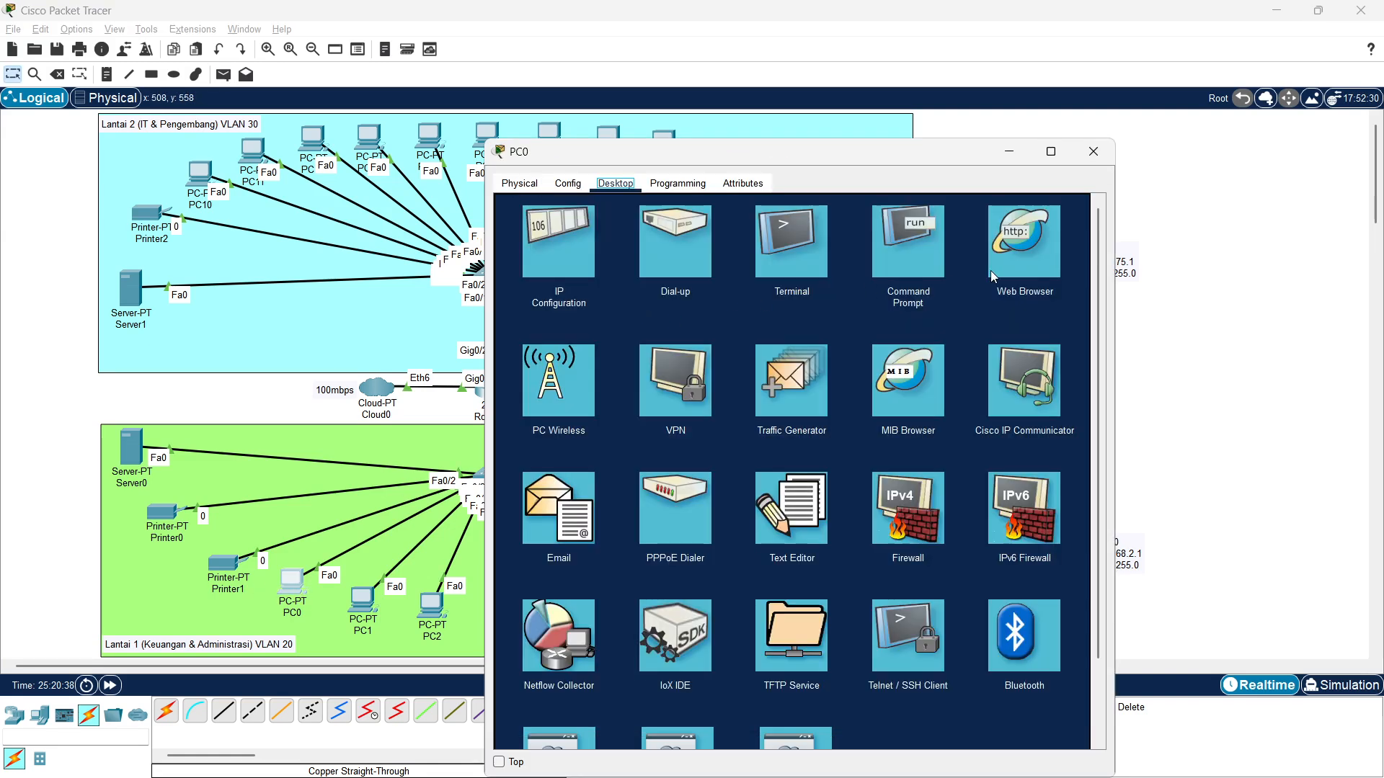
click(1093, 151)
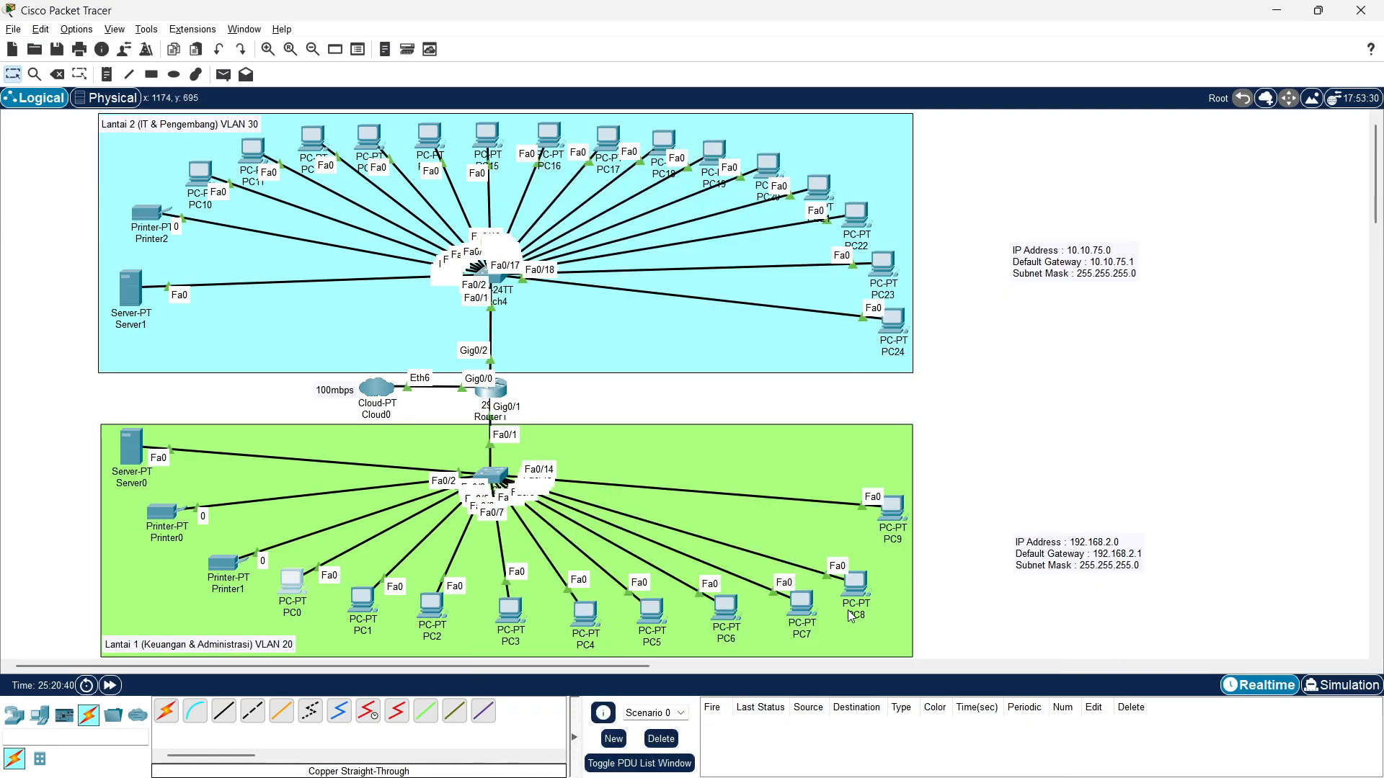
Open PC9's IP configuration to check its IPv4 address, and close its window
click(892, 508)
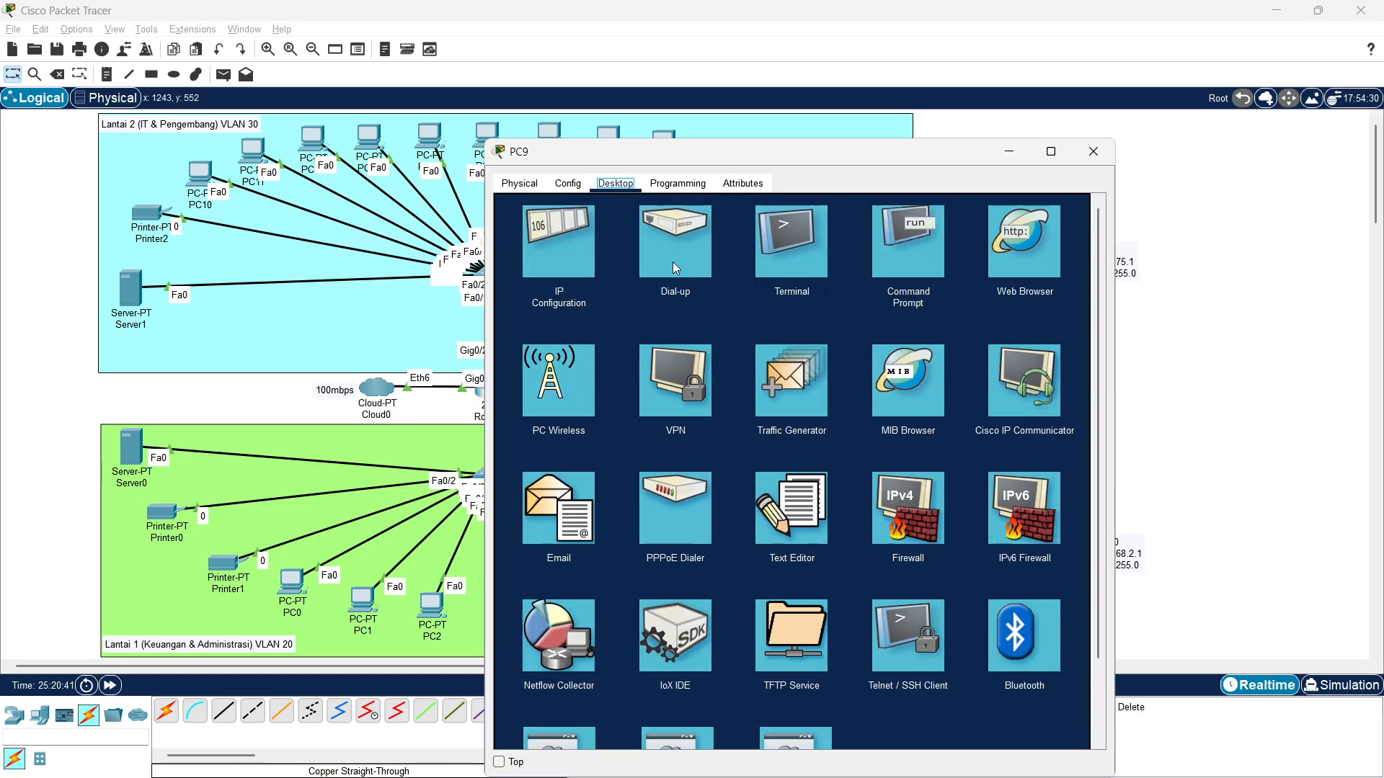
click(559, 241)
double_click(802, 291)
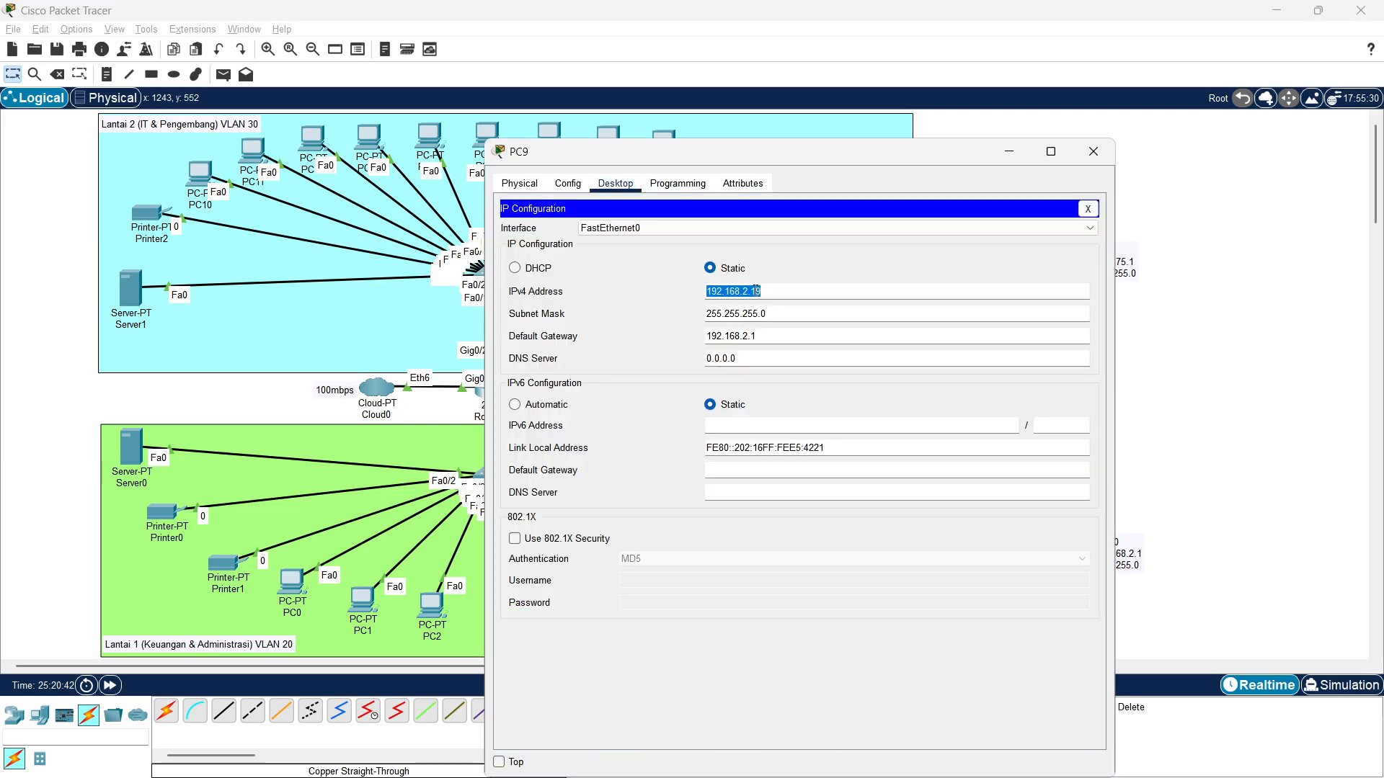
click(1093, 152)
click(292, 584)
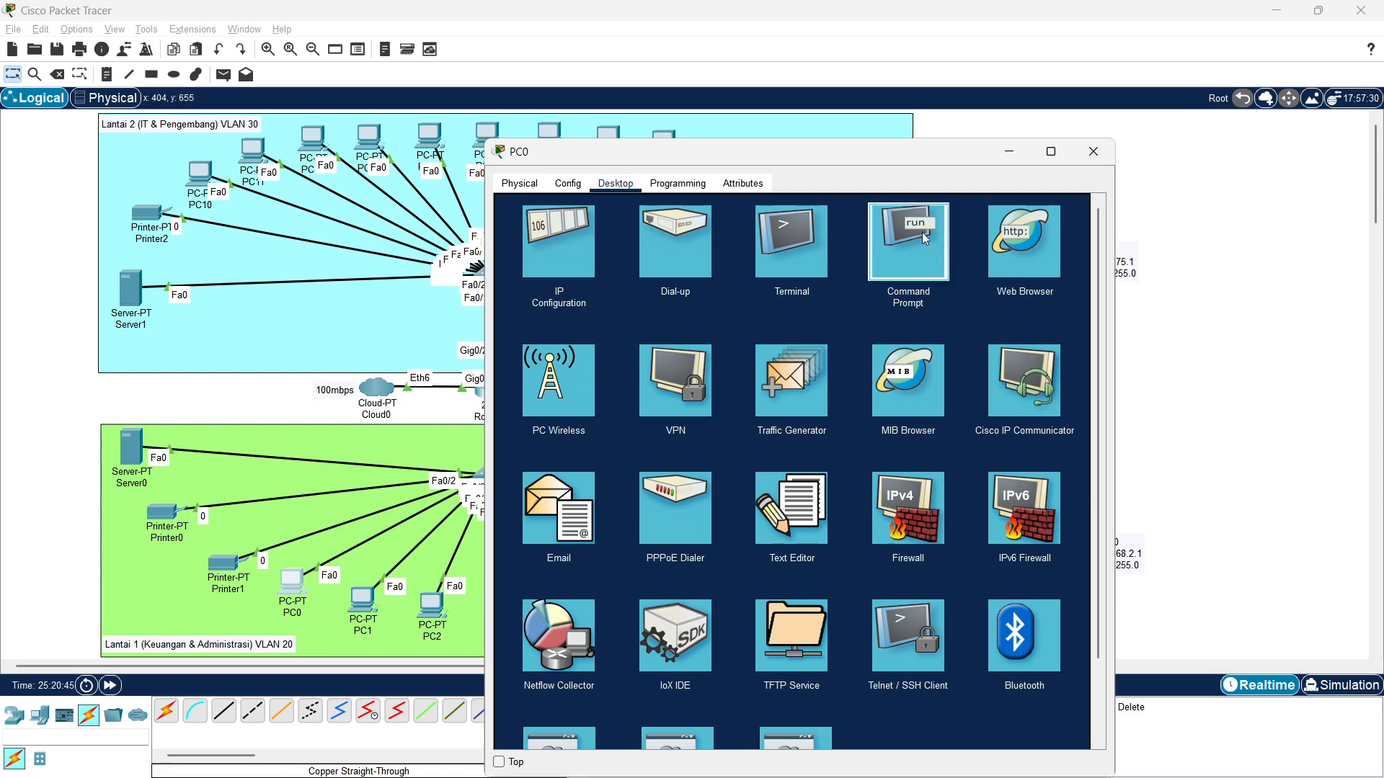
click(917, 235)
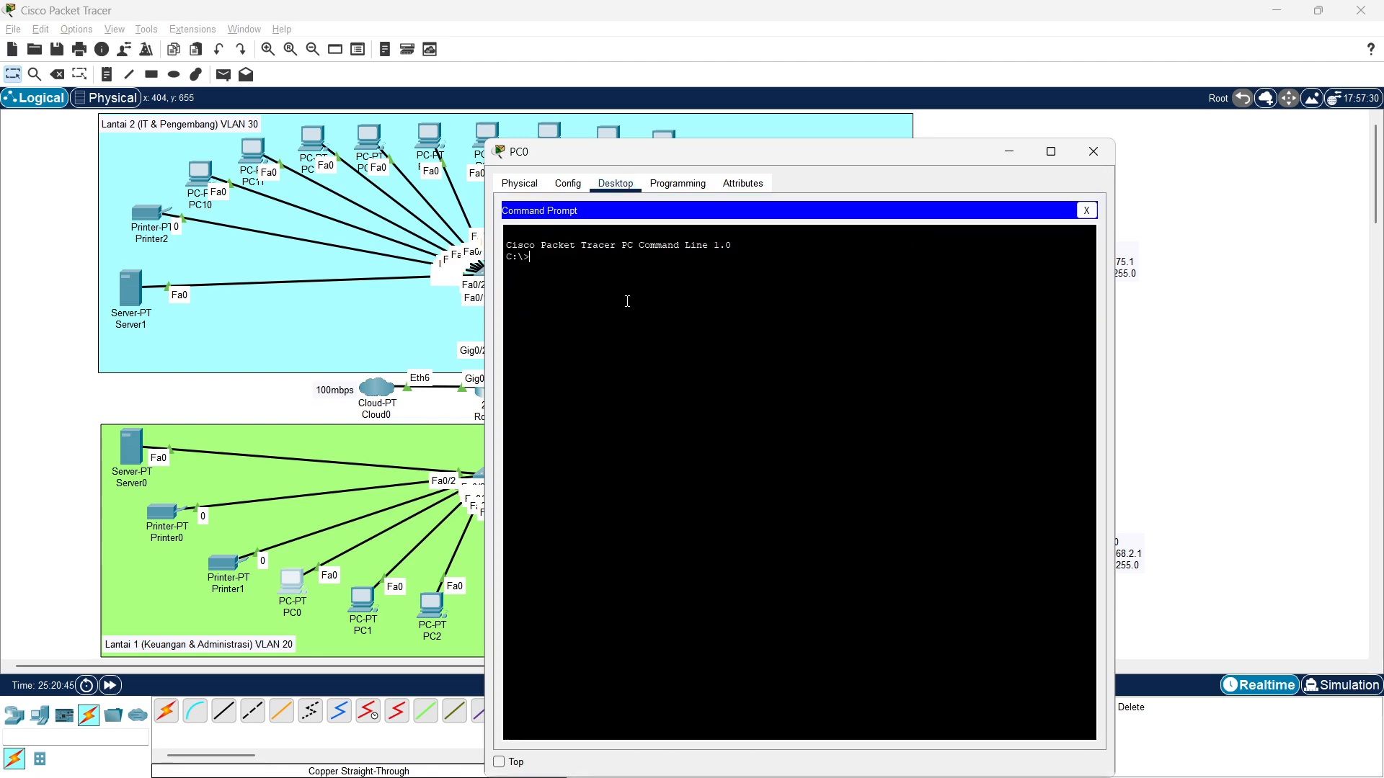
text(ping 102)
click(1093, 151)
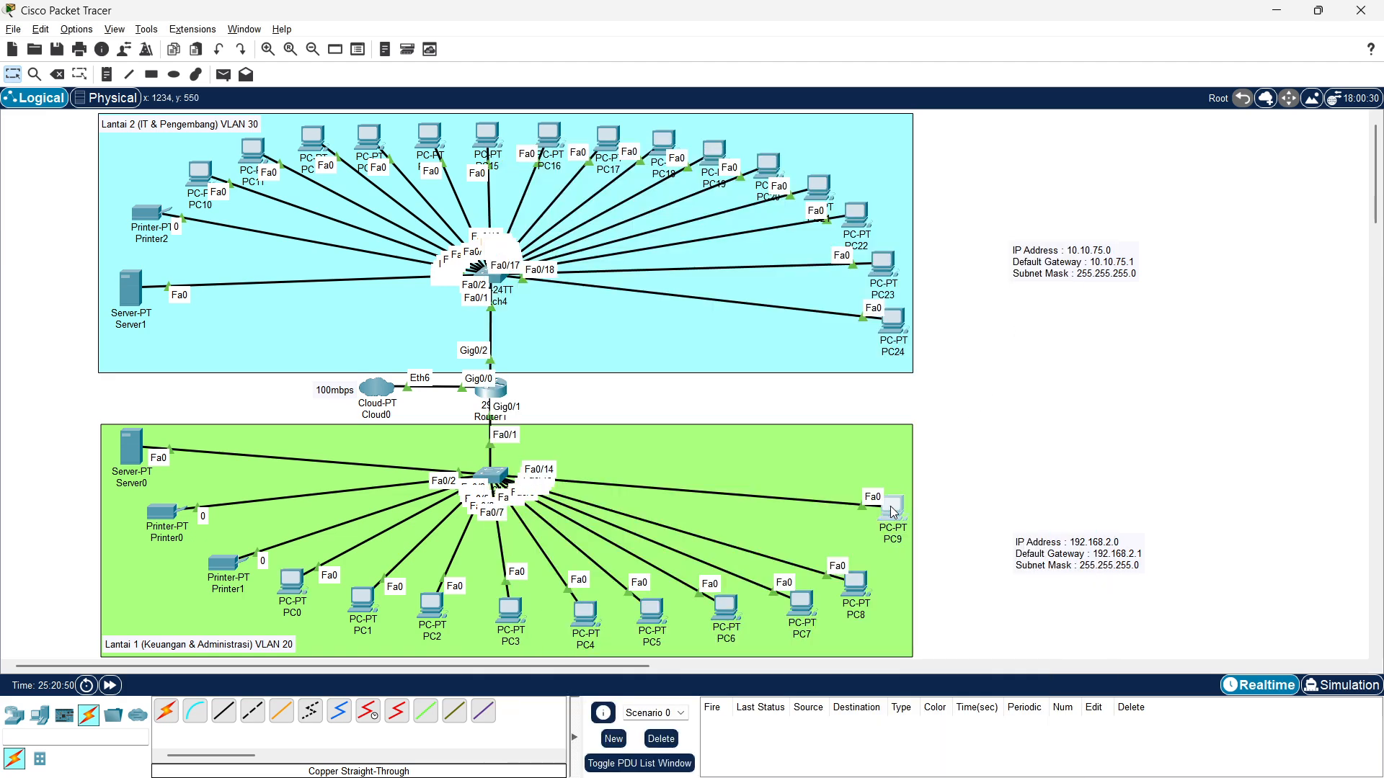
Recheck PC9's IPv4 address in its IP configuration, and ping 192.168.2.19 from PC0's command prompt
click(781, 268)
click(547, 244)
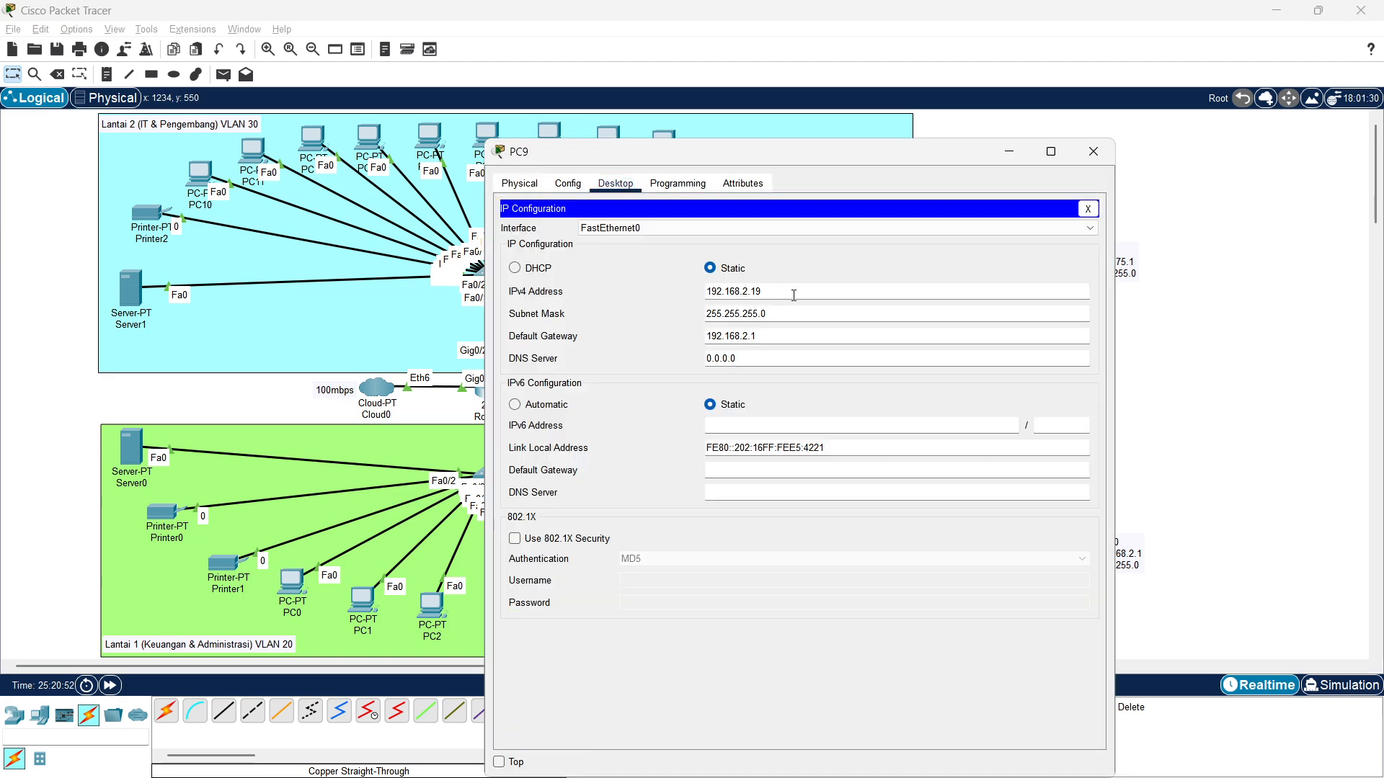
click(1093, 151)
click(301, 598)
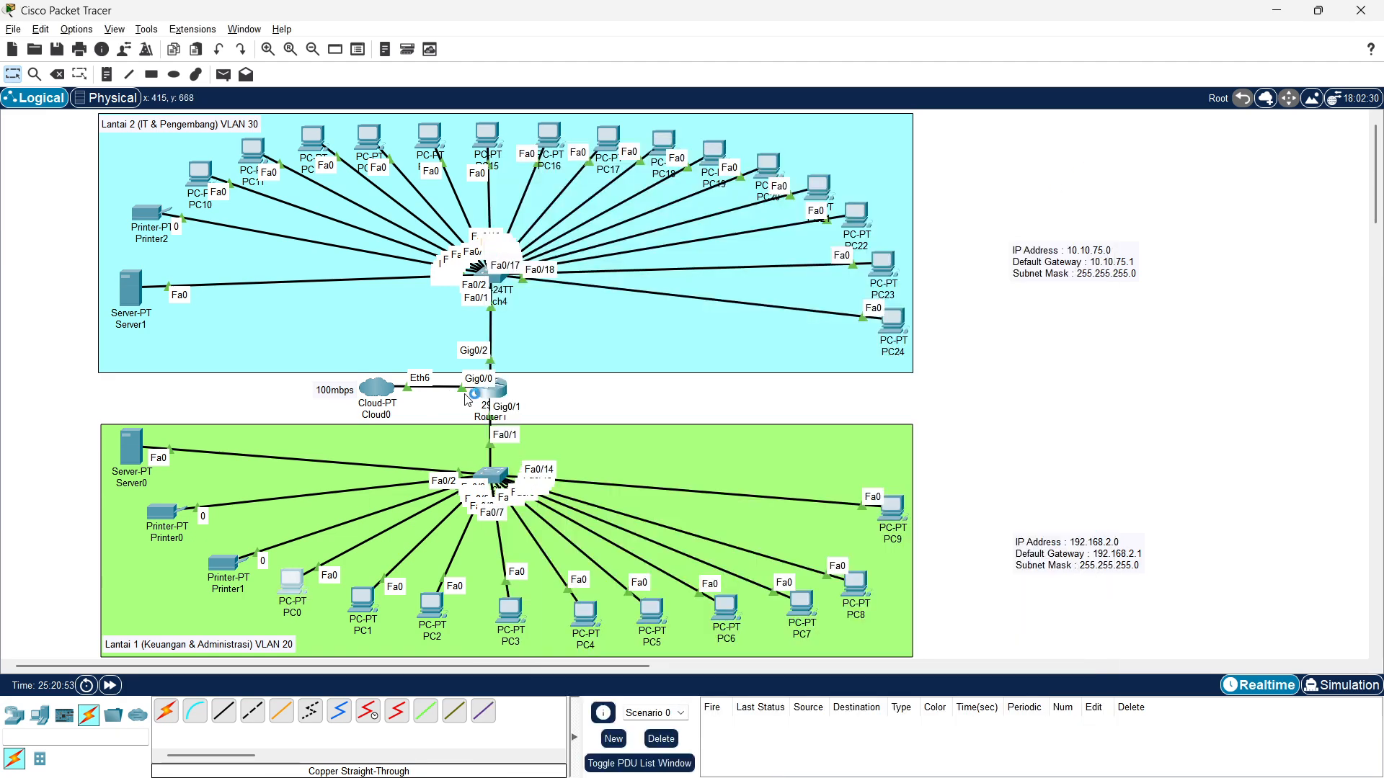
click(937, 238)
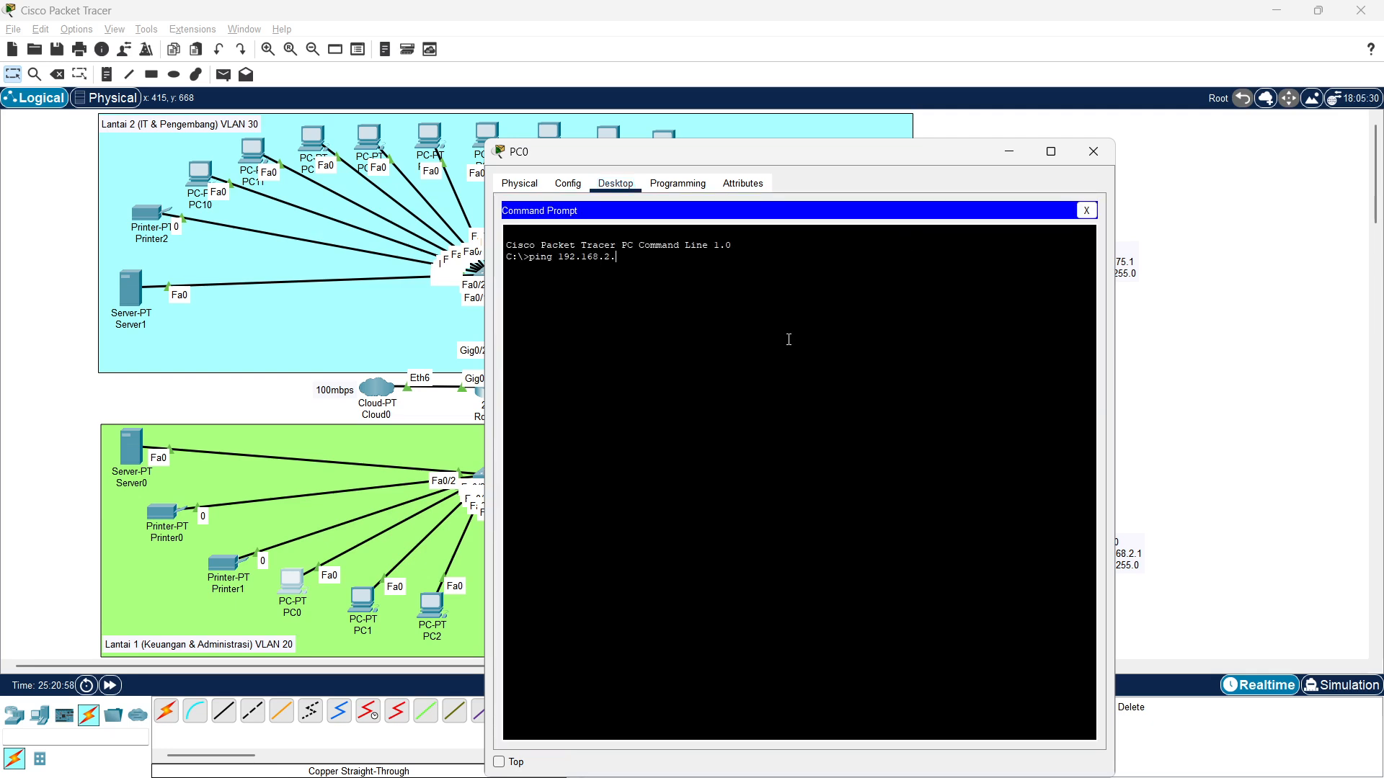
key(Return)
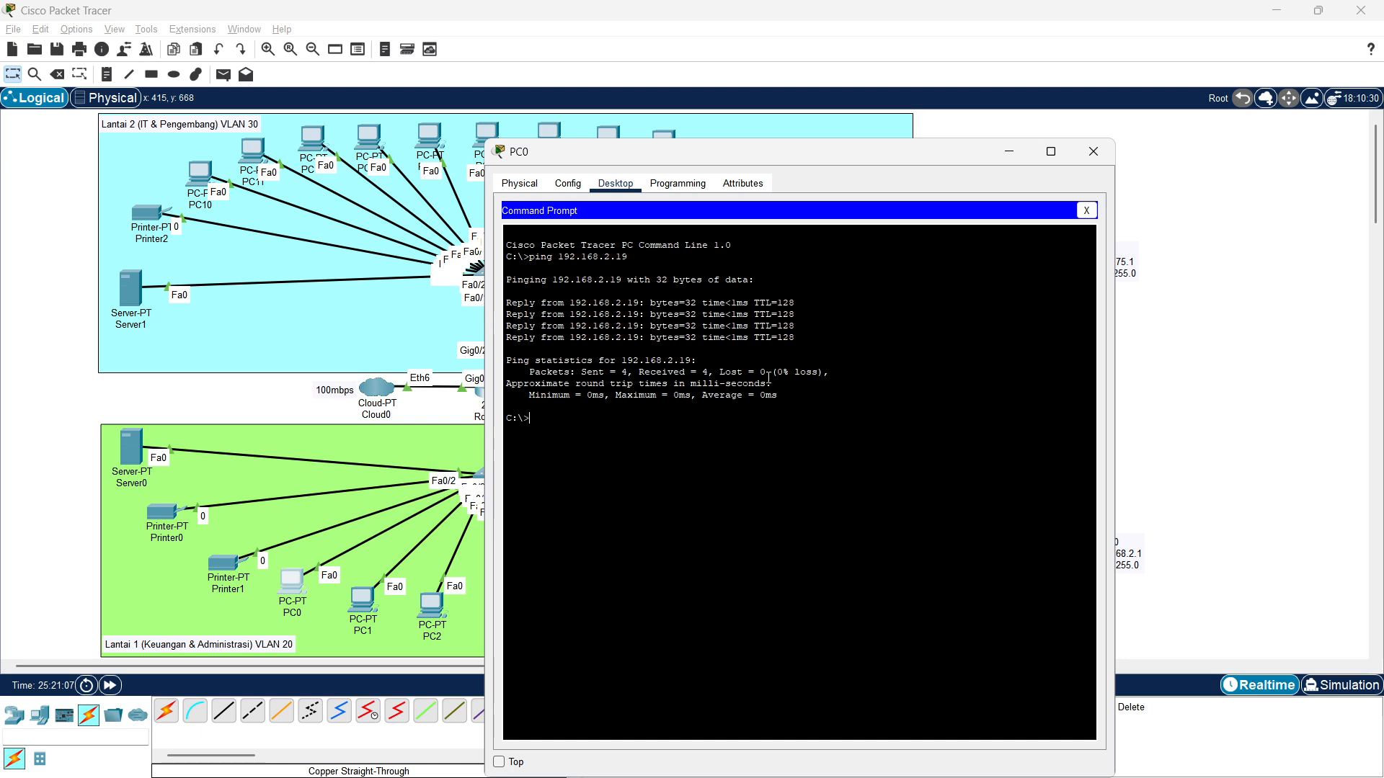
Ping 192.168.2.11 and 192.168.2.12 from PC0's command prompt, and close the PC0 window
drag(714, 155, 854, 156)
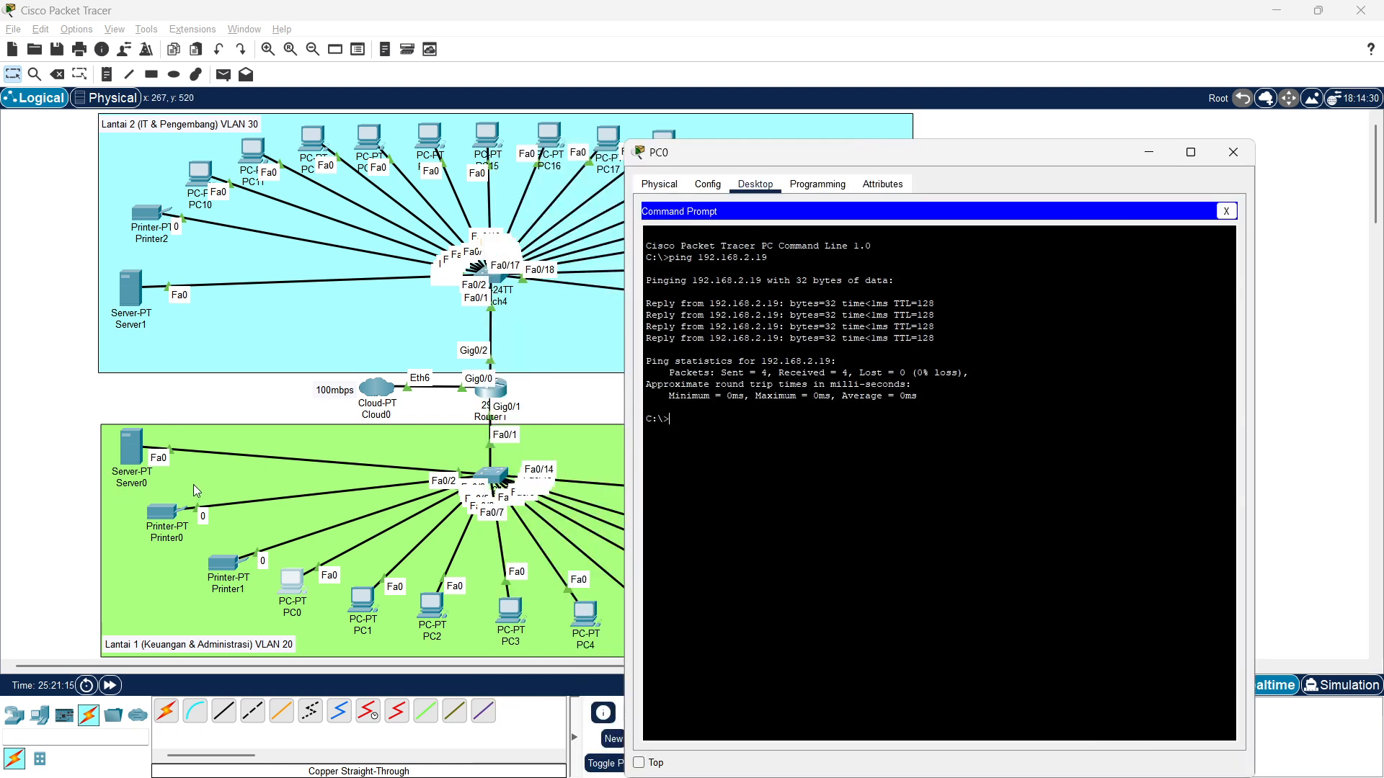
key(Up)
key(Return)
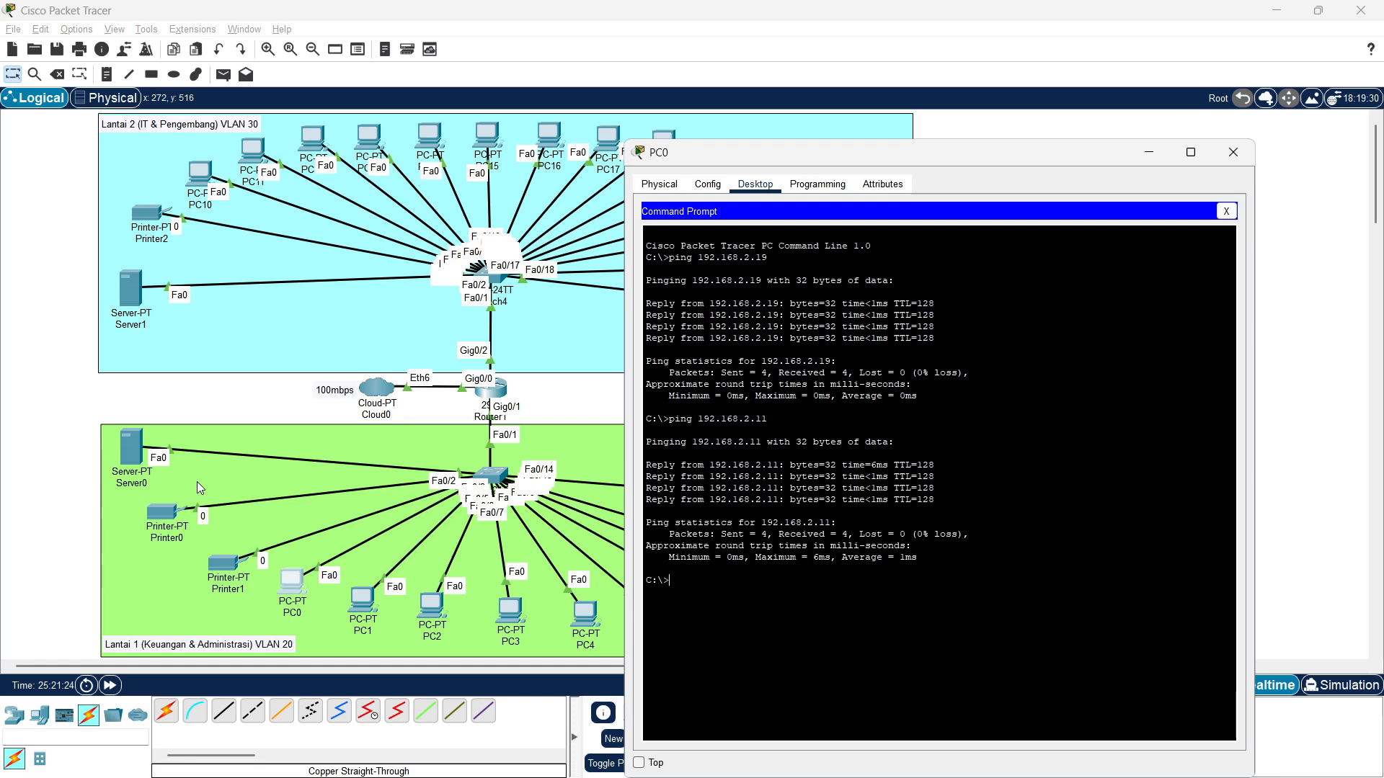
key(Up)
text(2)
key(Return)
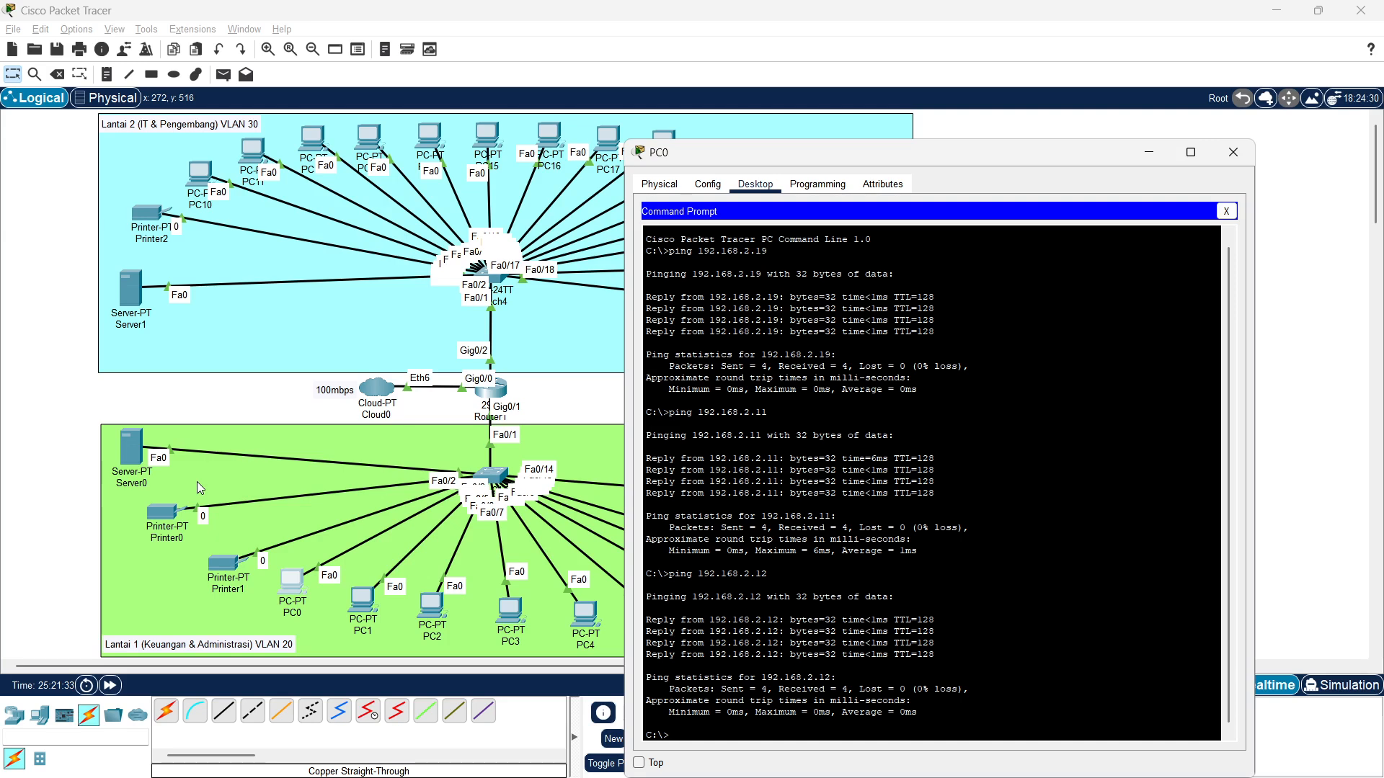
drag(824, 151, 844, 67)
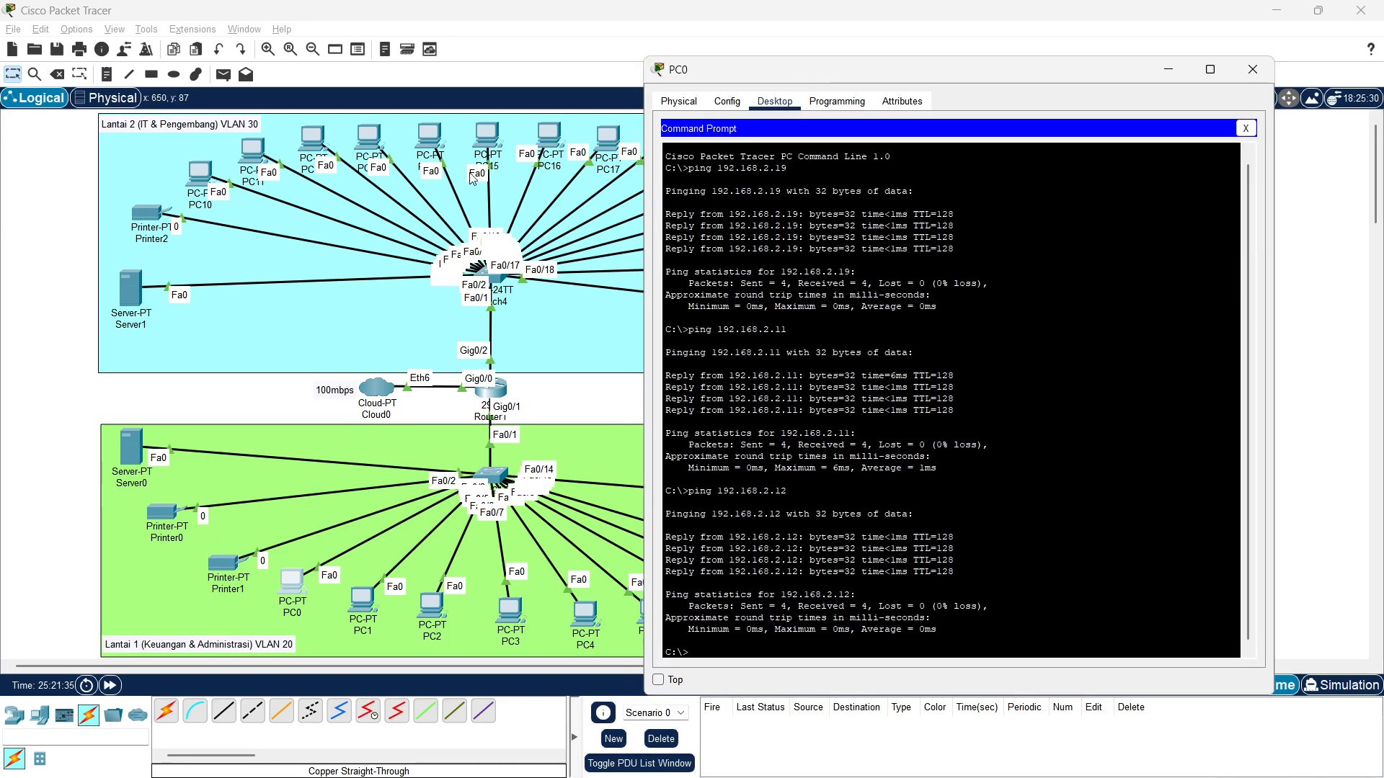
click(1253, 69)
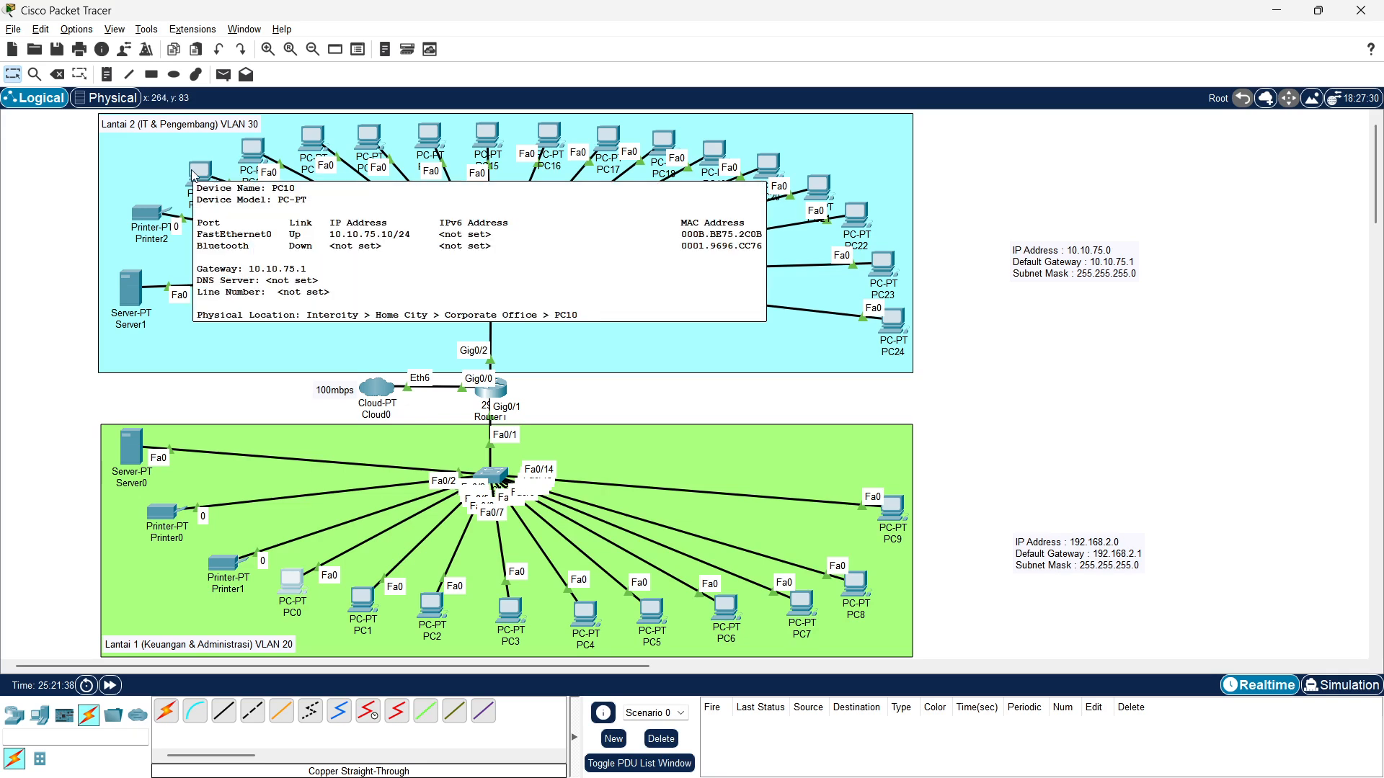
Open PC10's command prompt and ping 10.10.75.11
click(193, 174)
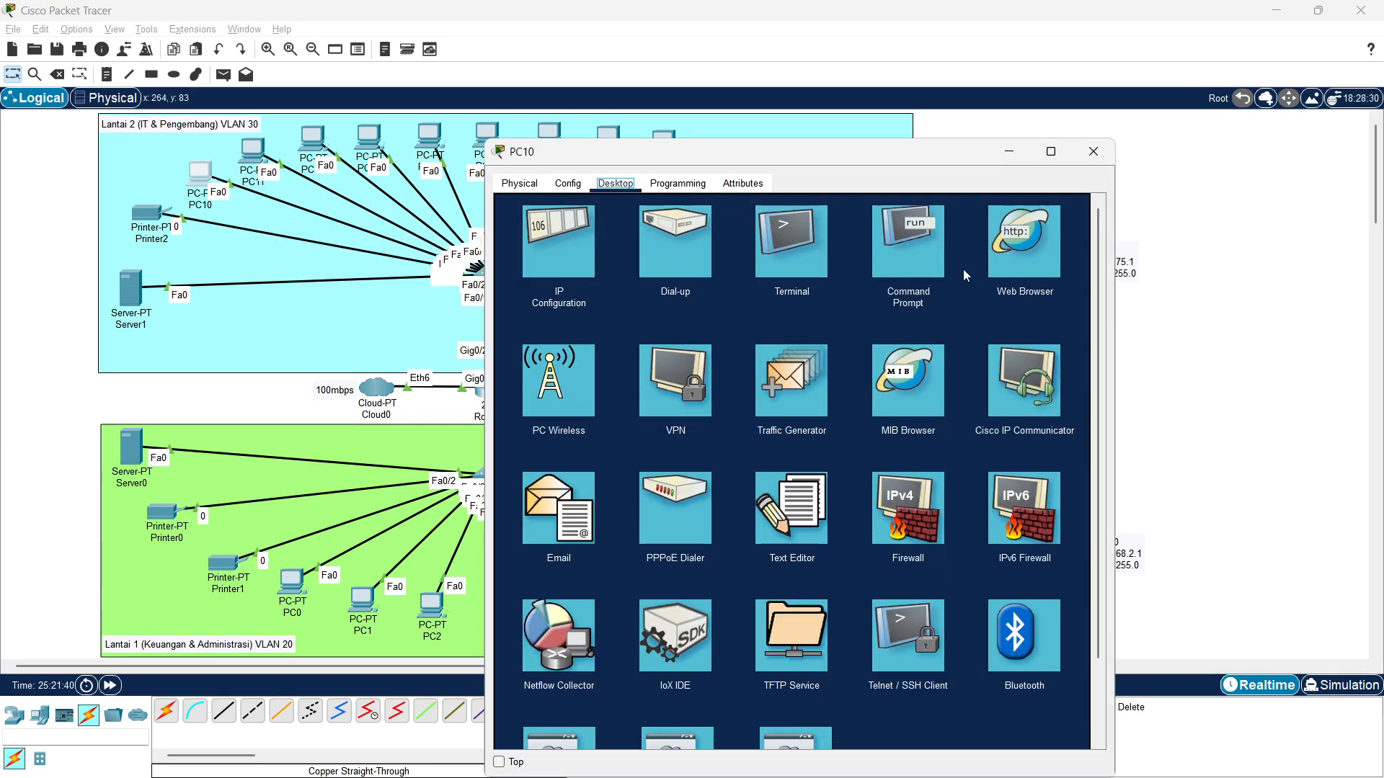
click(911, 243)
drag(824, 160, 984, 253)
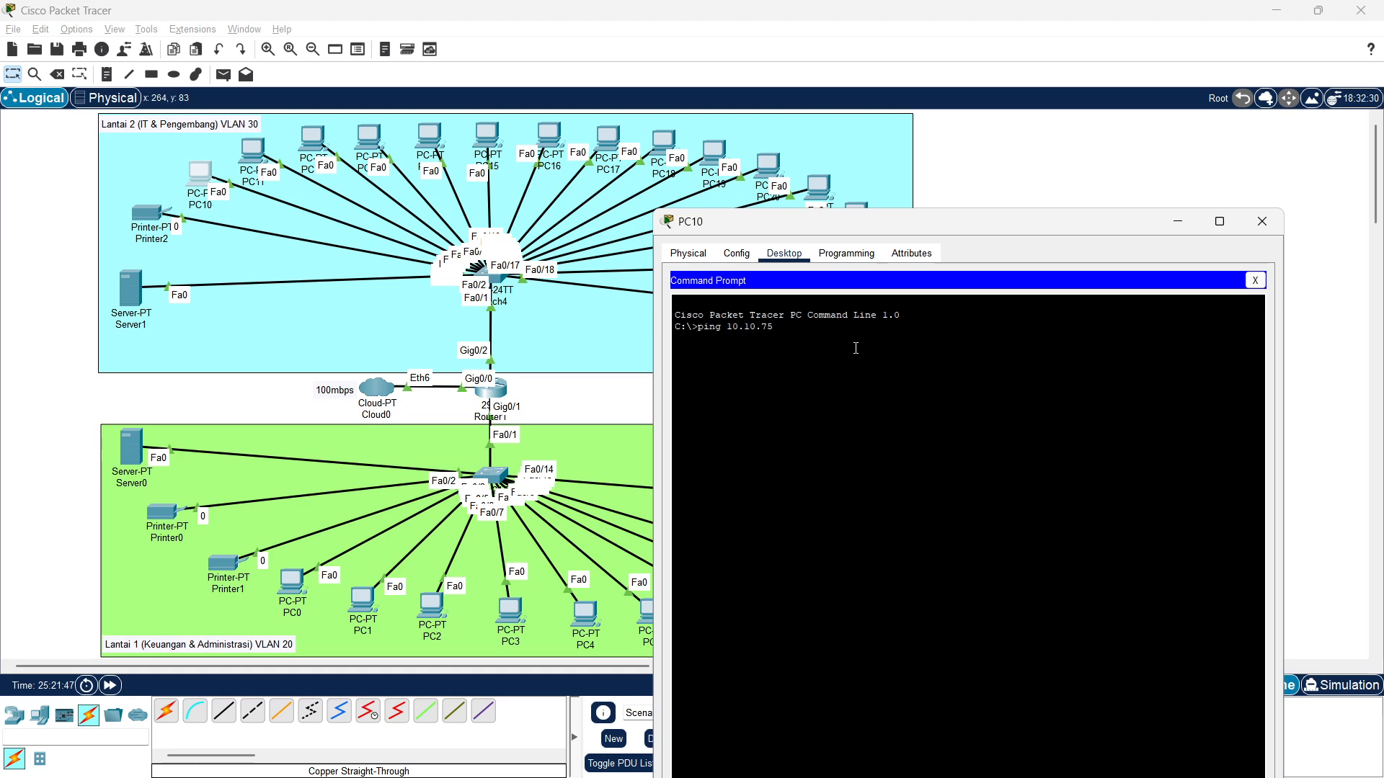
key(Return)
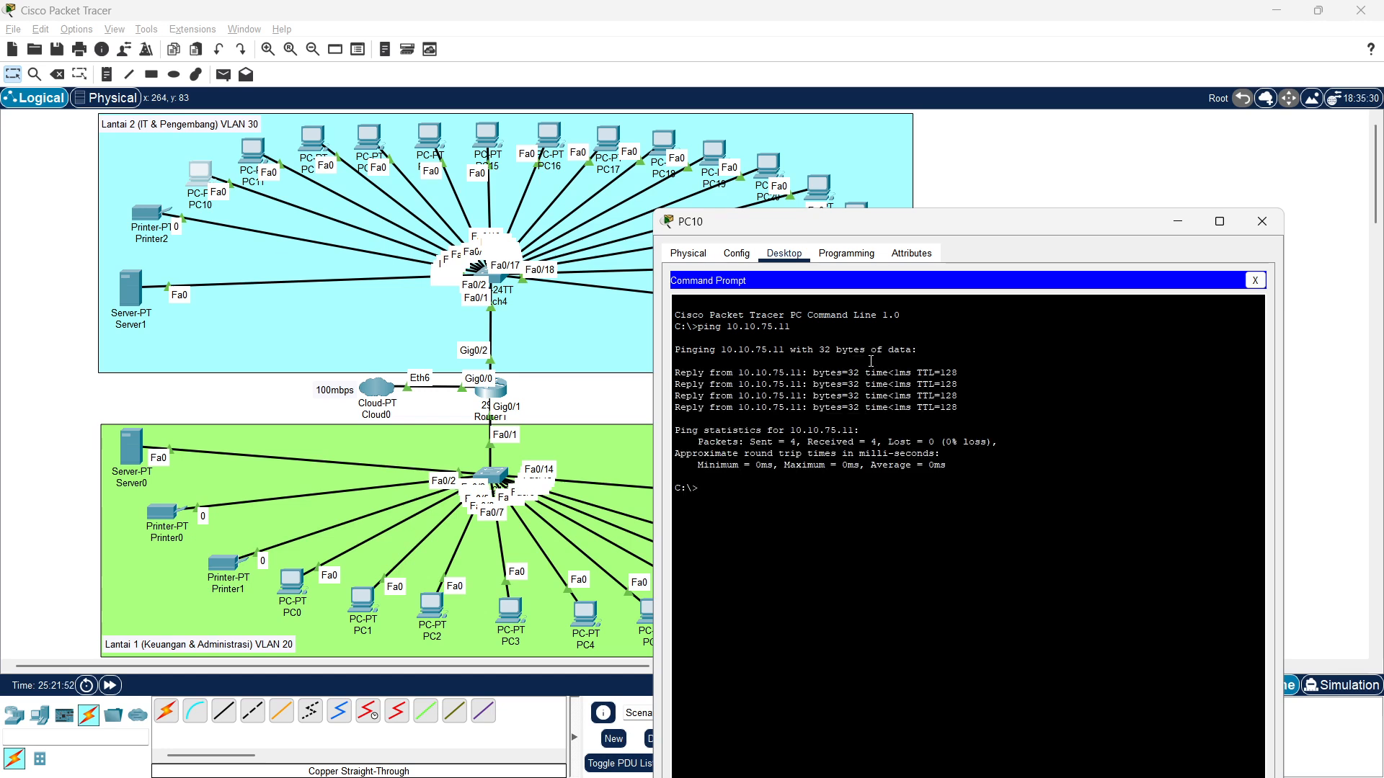
Ping 10.10.75.28 from PC10's command prompt, and close the PC10 window
key(Up)
drag(965, 252, 888, 329)
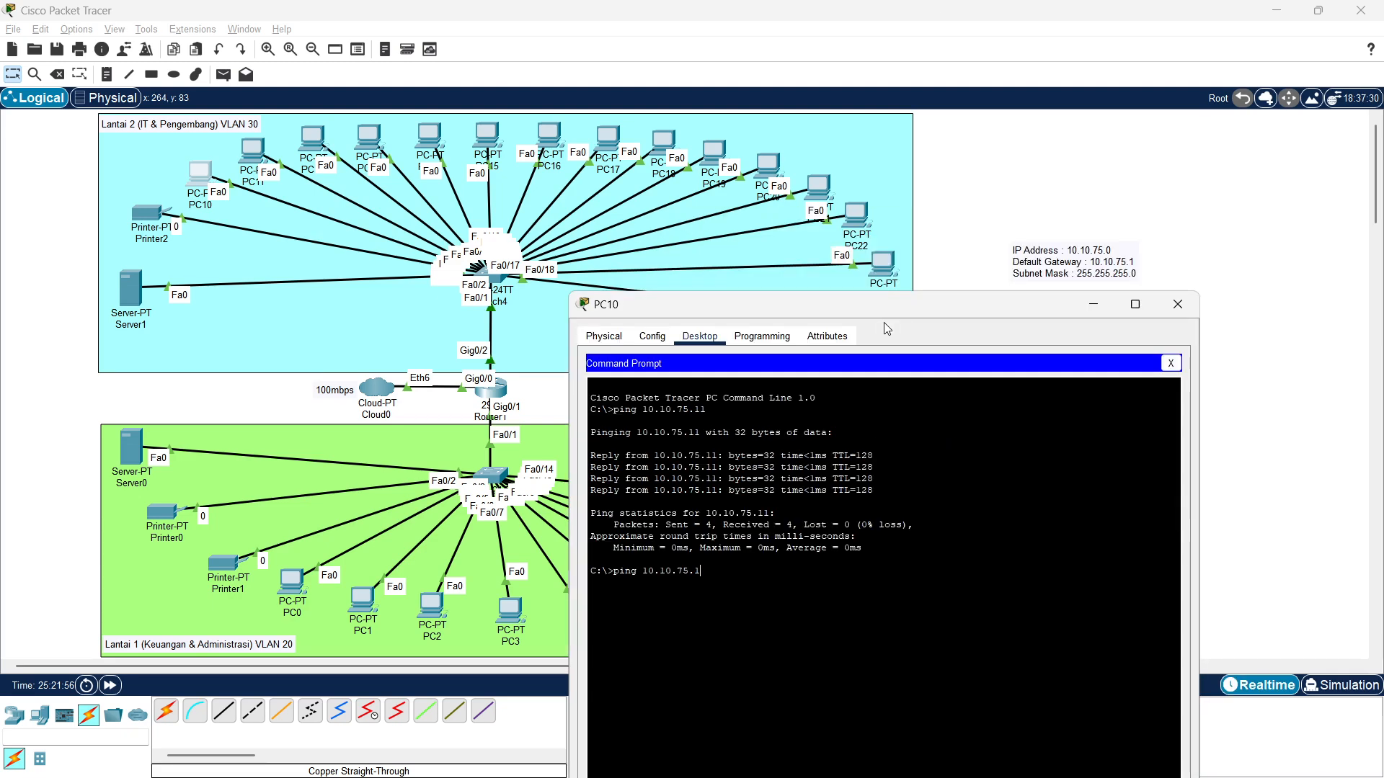
text(28)
key(Return)
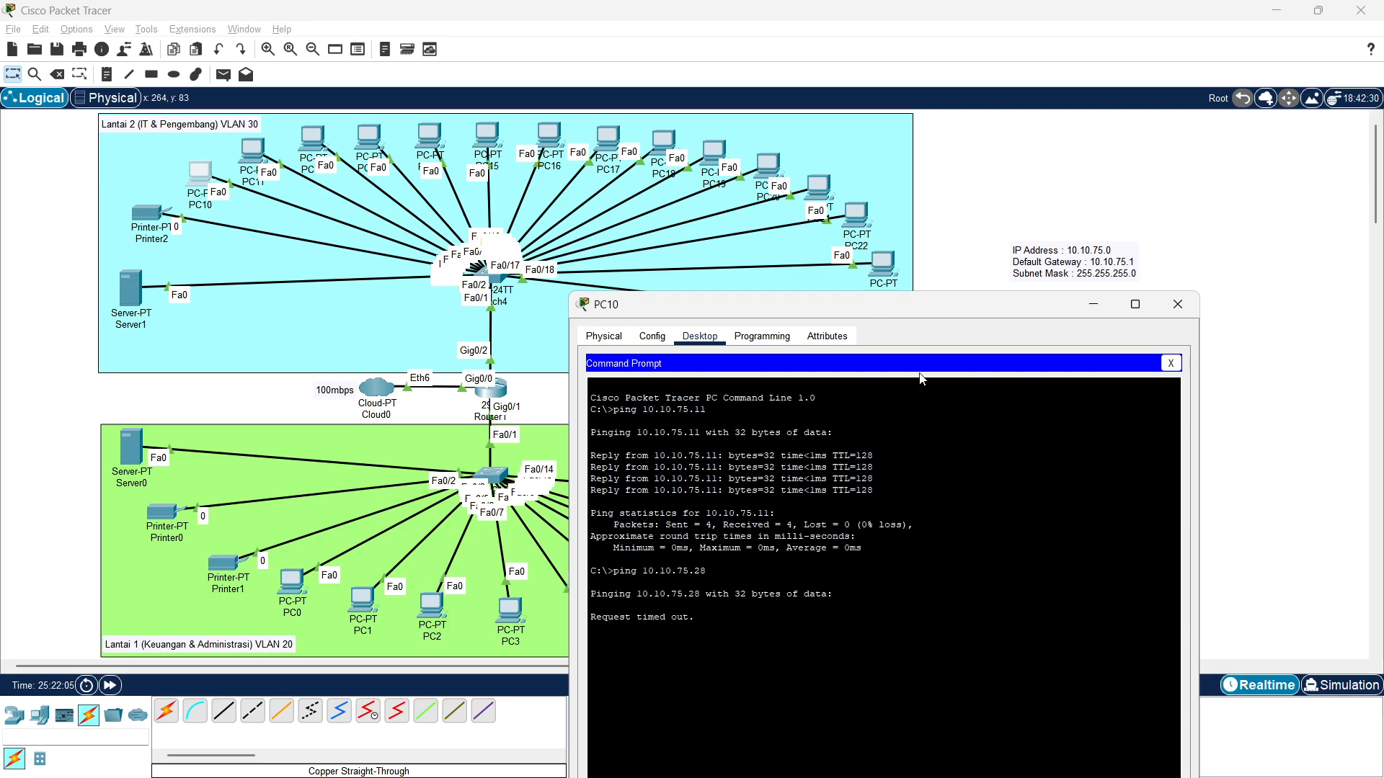
drag(924, 305, 903, 211)
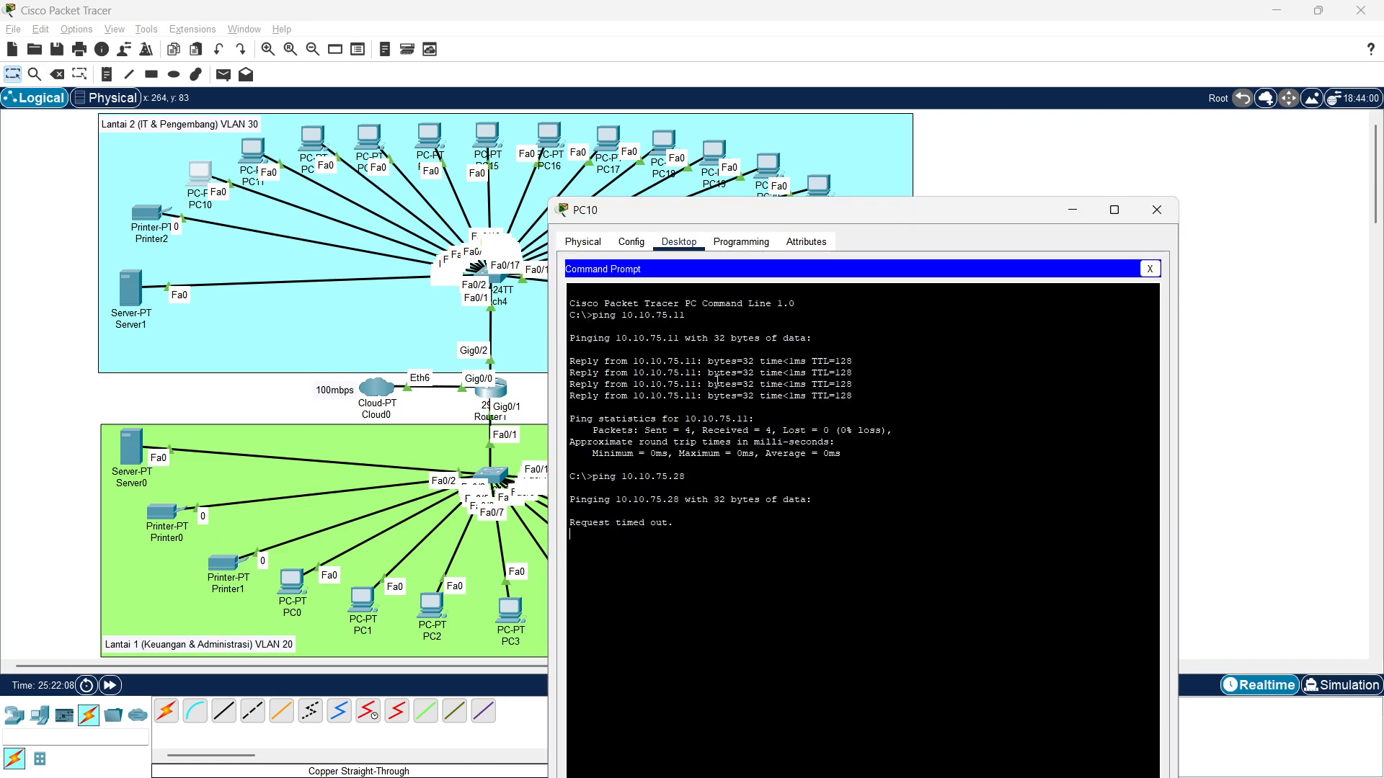
click(1157, 211)
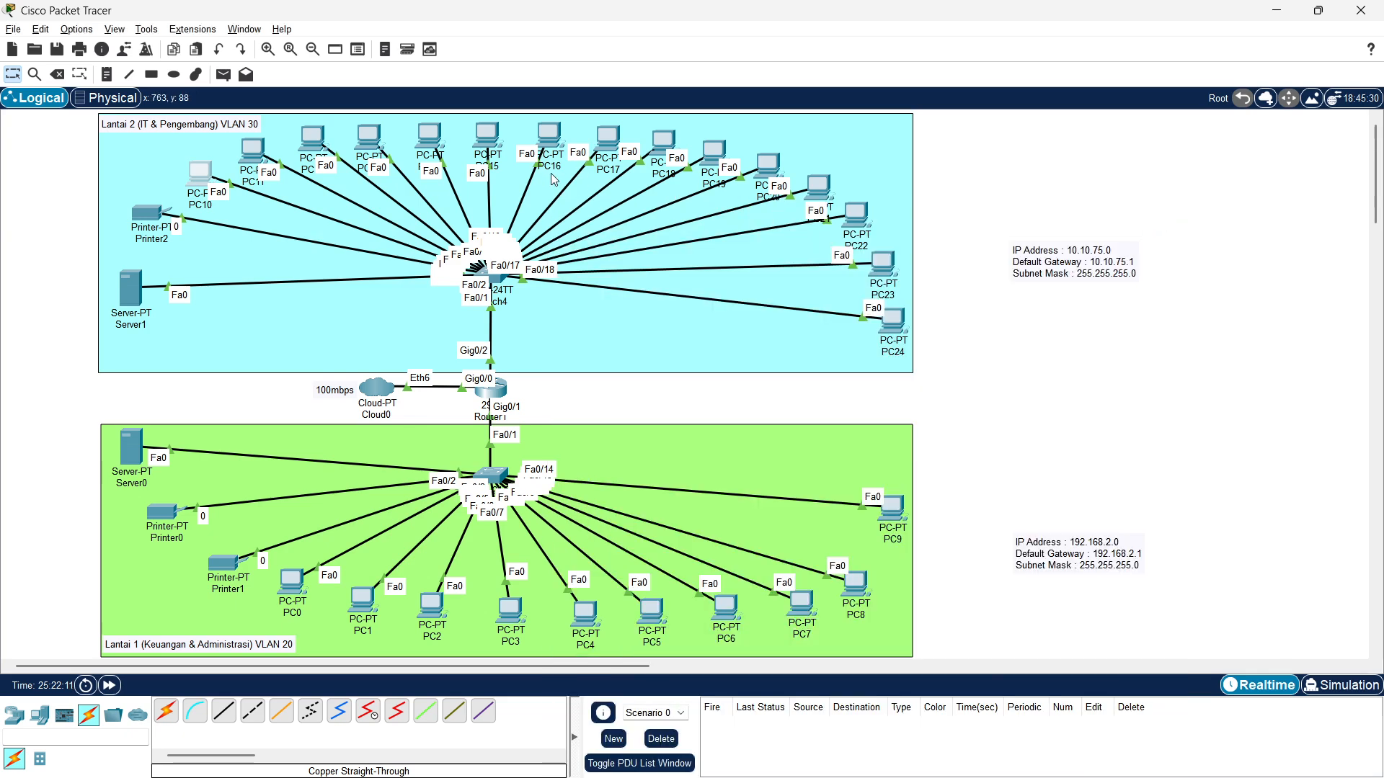
click(256, 151)
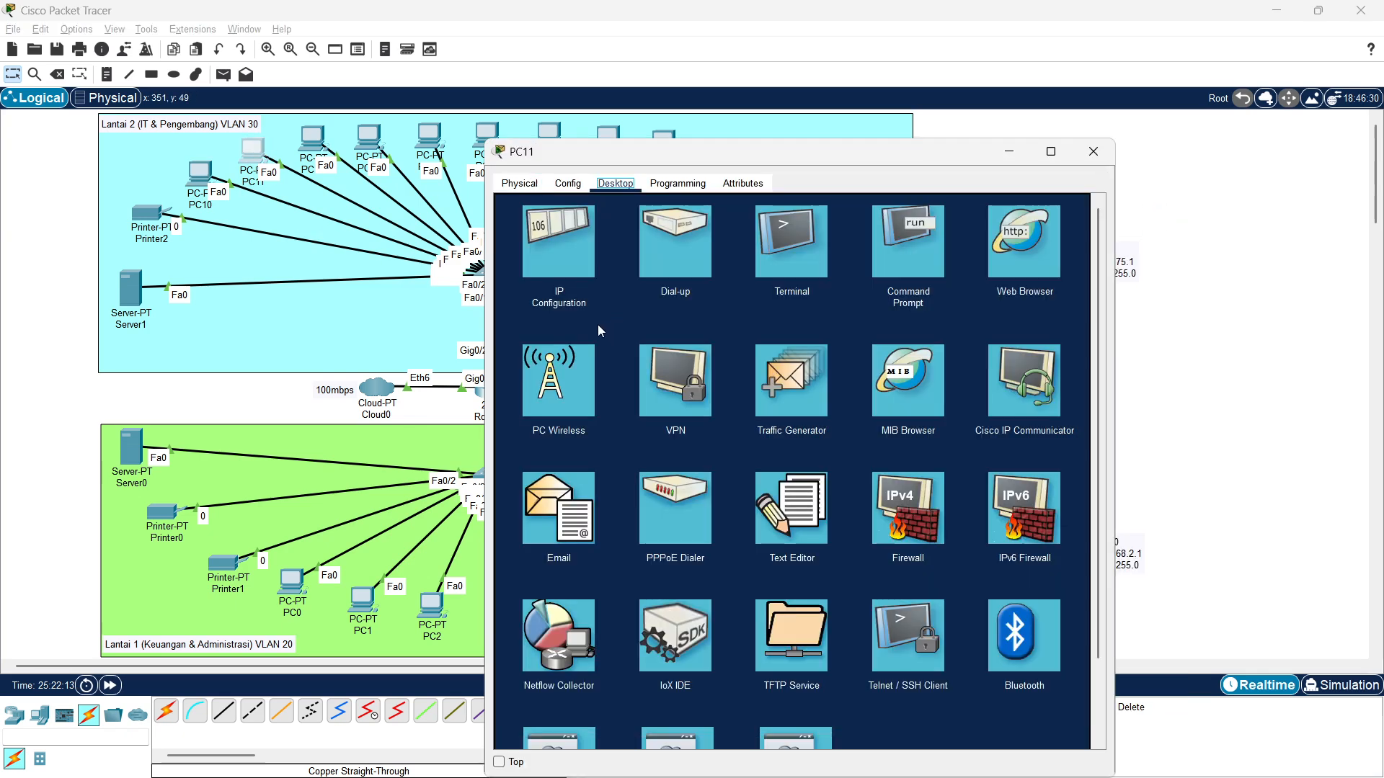
click(934, 242)
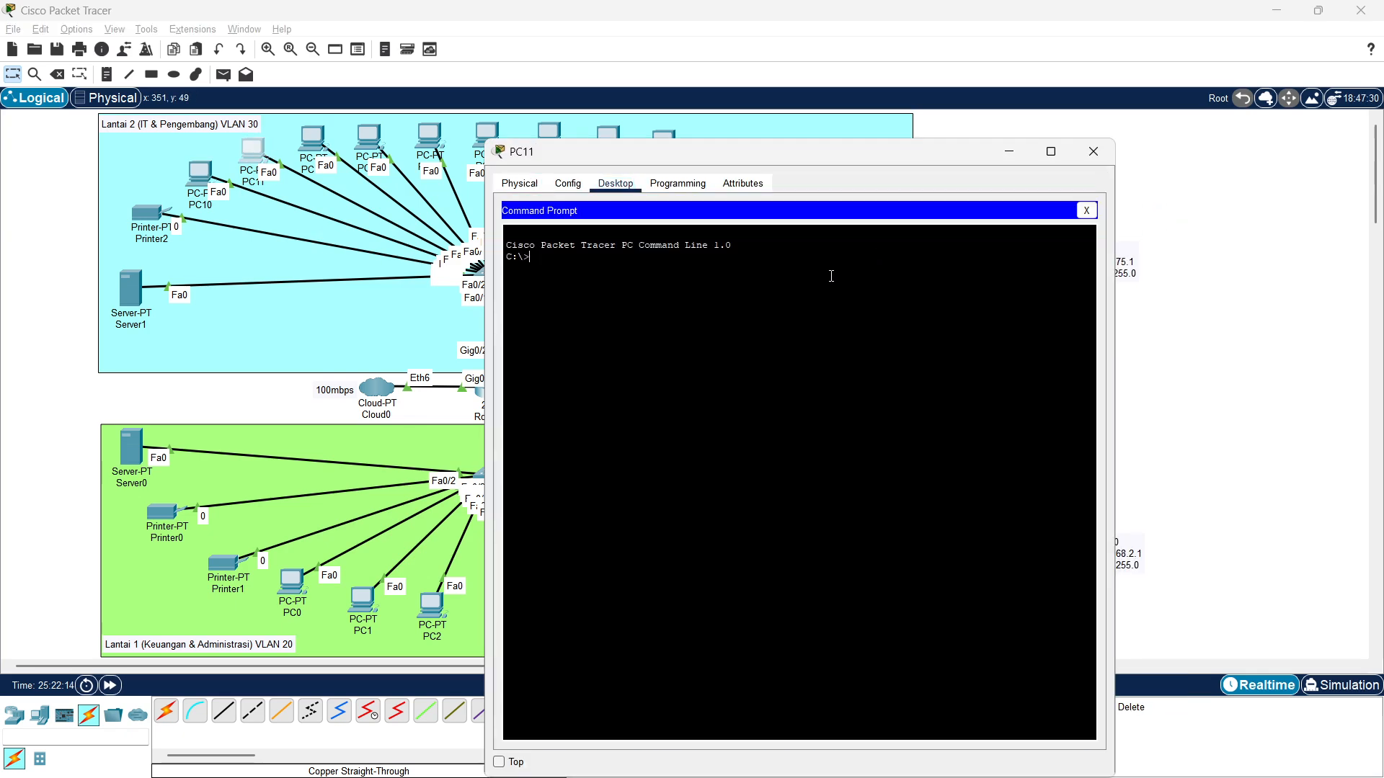
click(1099, 157)
Switch to the Word assignment document, review the device communication and VLAN segmentation test requirements, and return to Packet Tracer
key(alt+Tab)
click(543, 547)
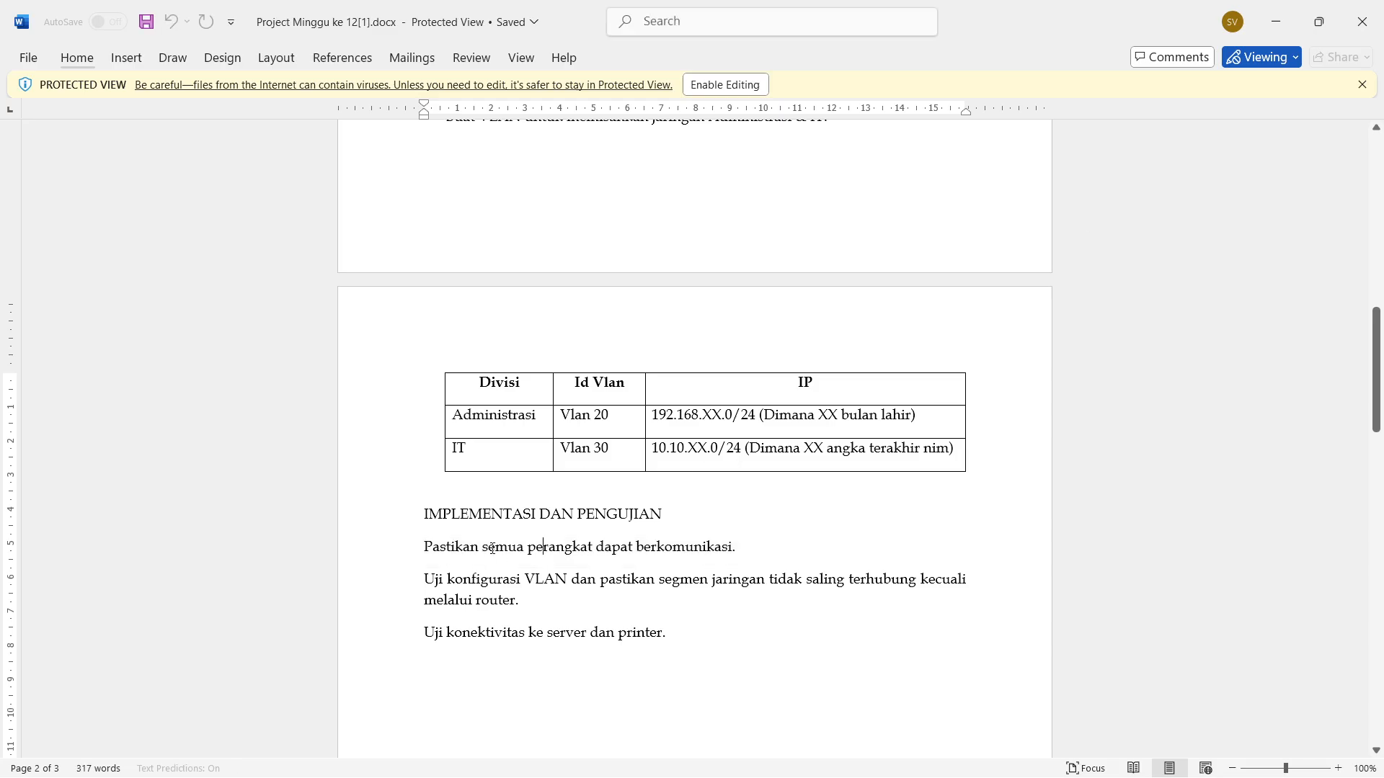
drag(481, 547, 737, 546)
click(586, 549)
drag(426, 578, 970, 581)
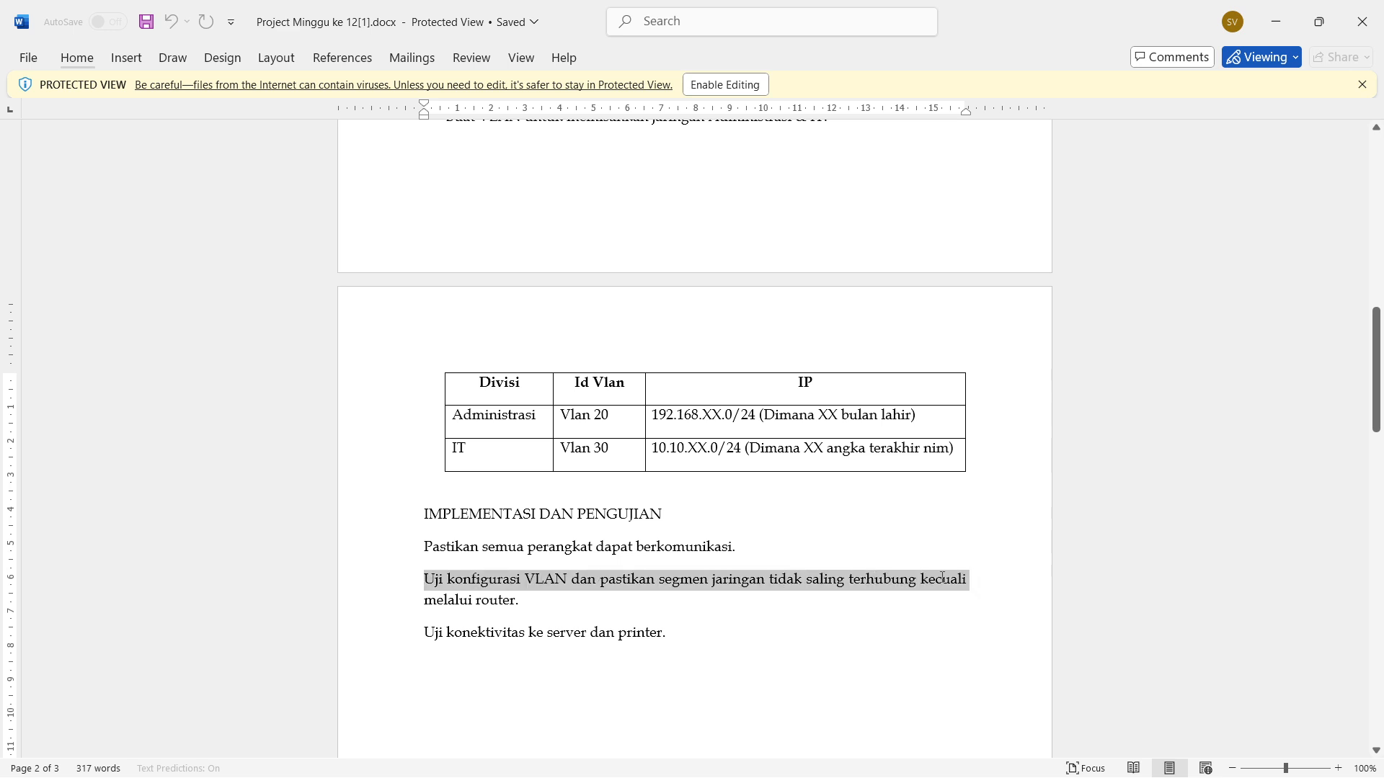
drag(534, 597, 534, 609)
key(alt+Tab)
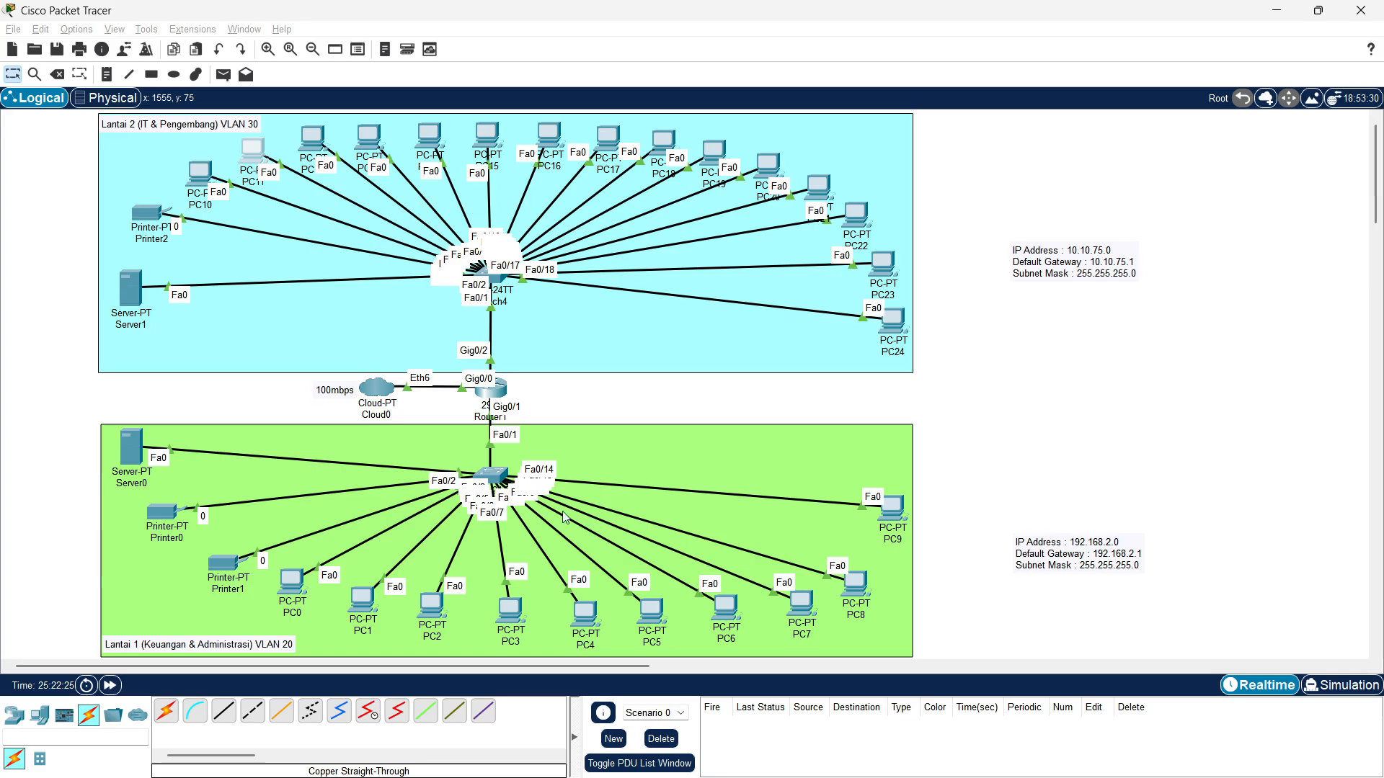
key(alt+Tab)
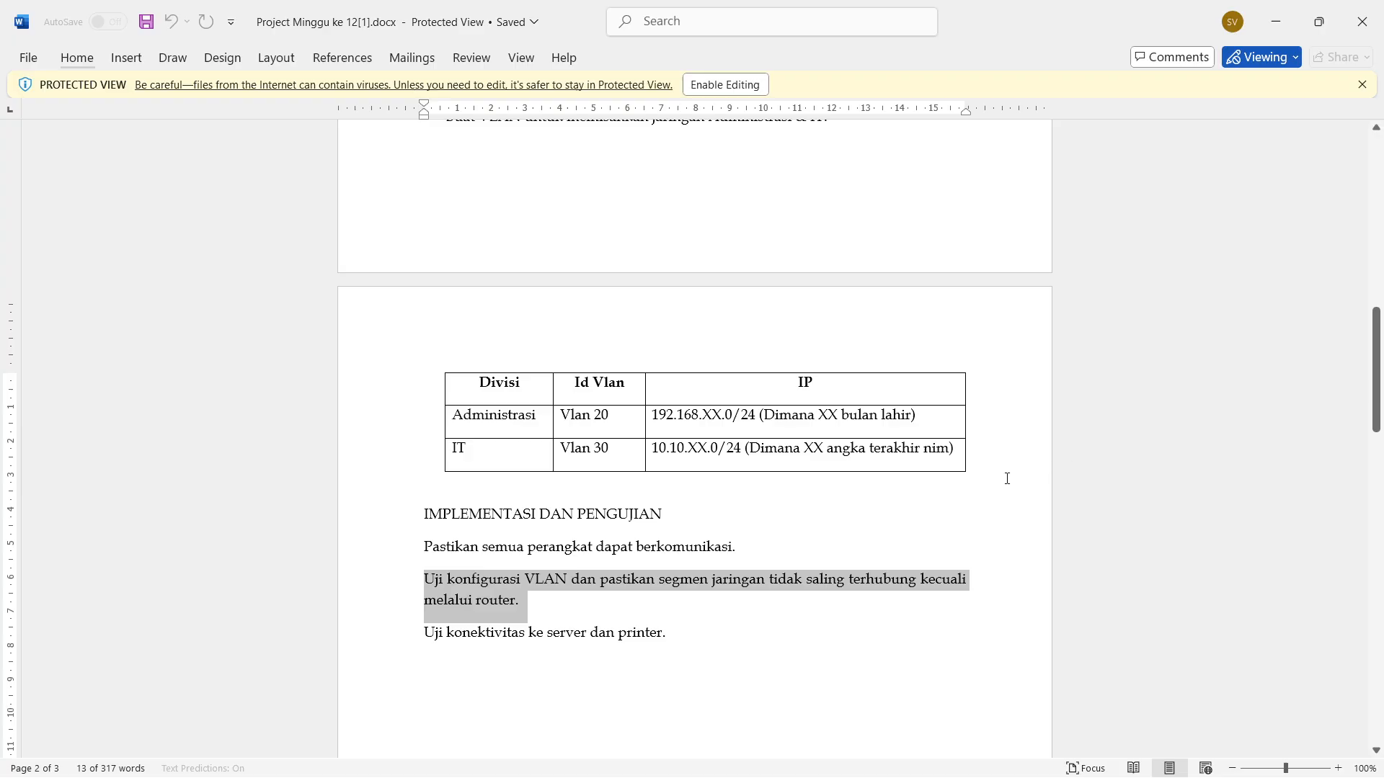
key(alt+Tab)
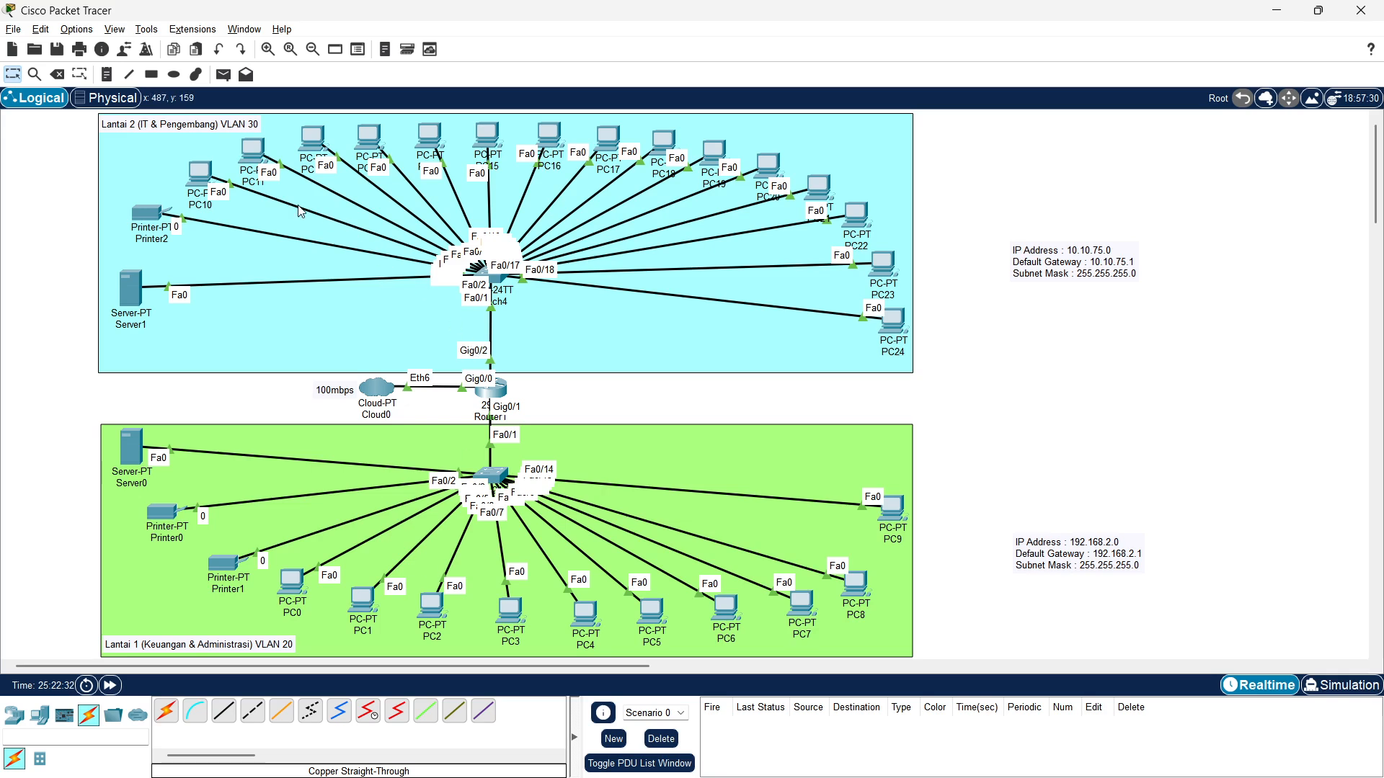
Send a simple PDU from PC0 to Printer2 in realtime mode
click(224, 74)
click(289, 586)
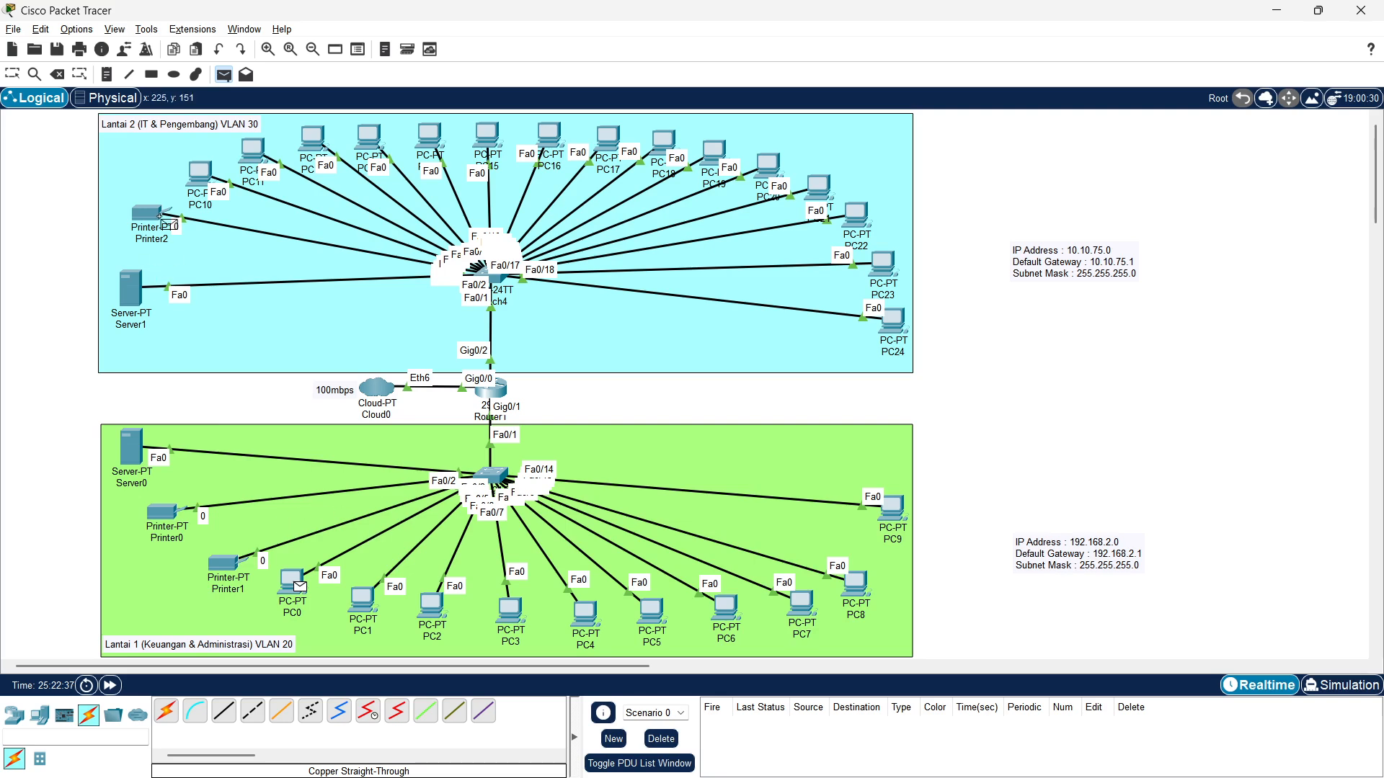
click(160, 216)
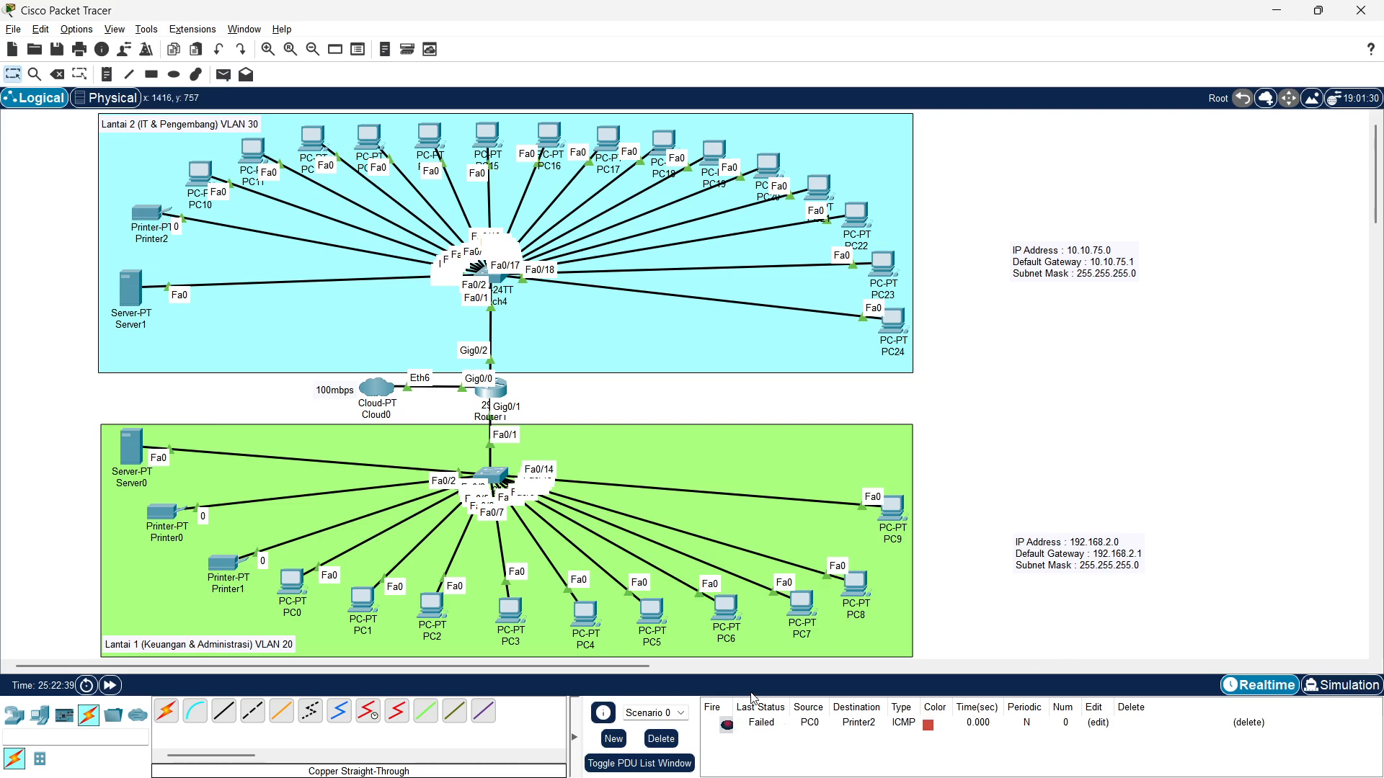
Delete the current PDU scenario and switch to simulation mode
click(661, 738)
click(1352, 686)
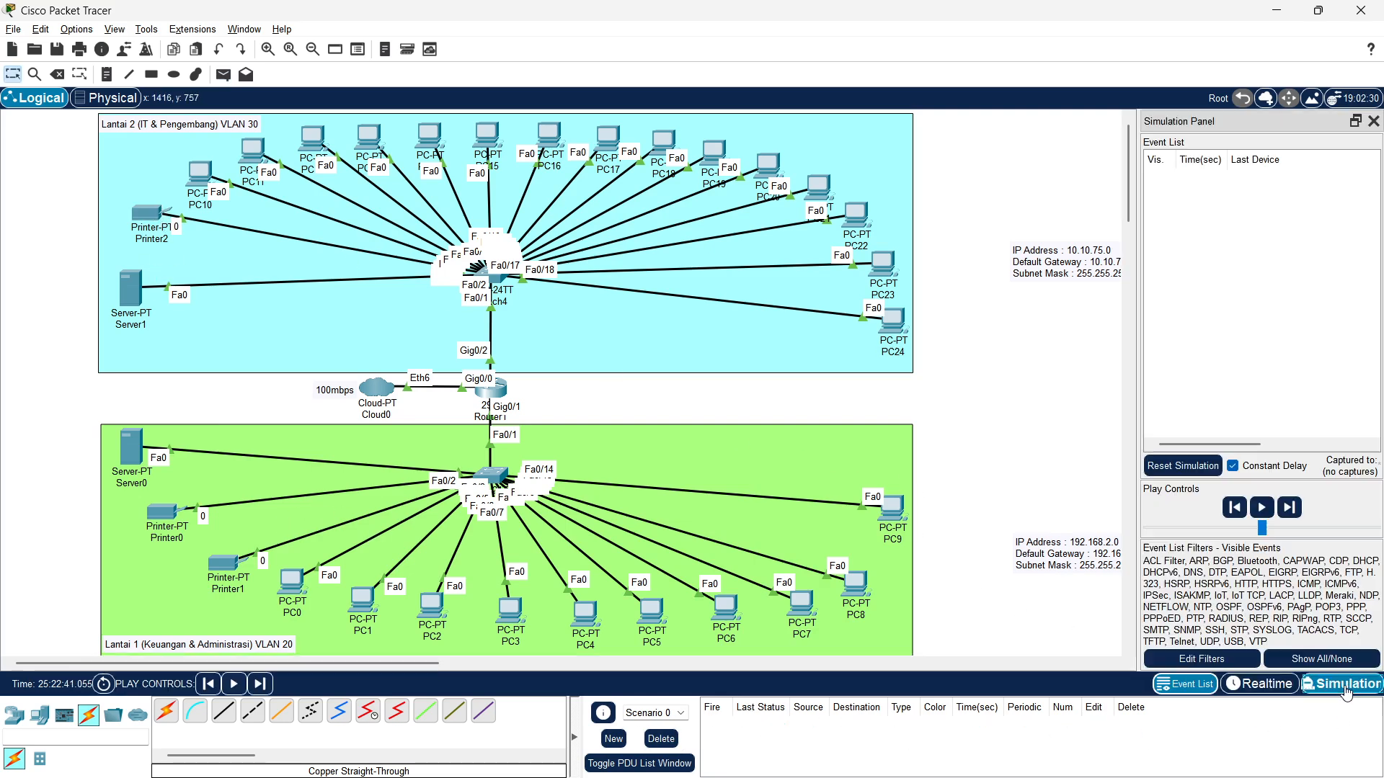
Send a simple PDU from PC0 to Printer2 in simulation mode, run it through its events, and delete the scenario
click(223, 75)
click(292, 580)
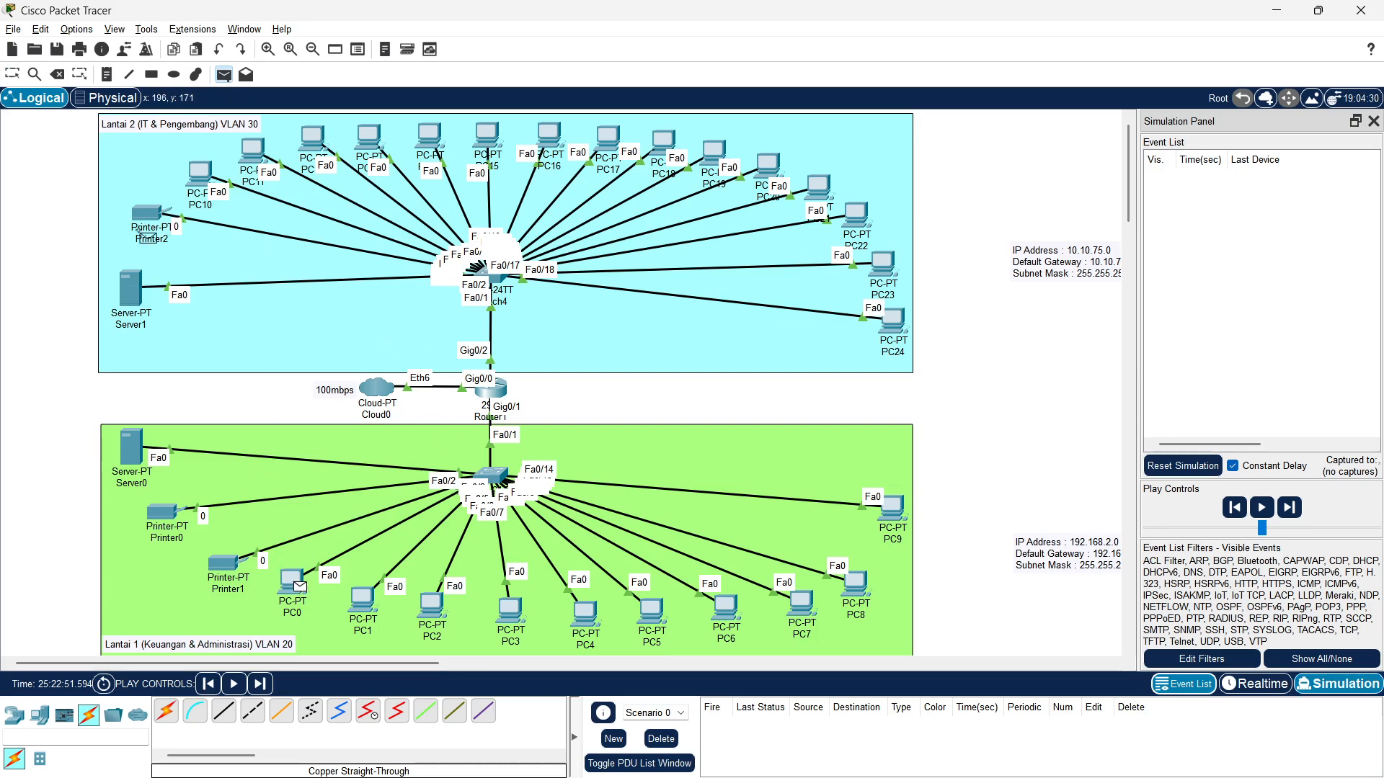
click(153, 220)
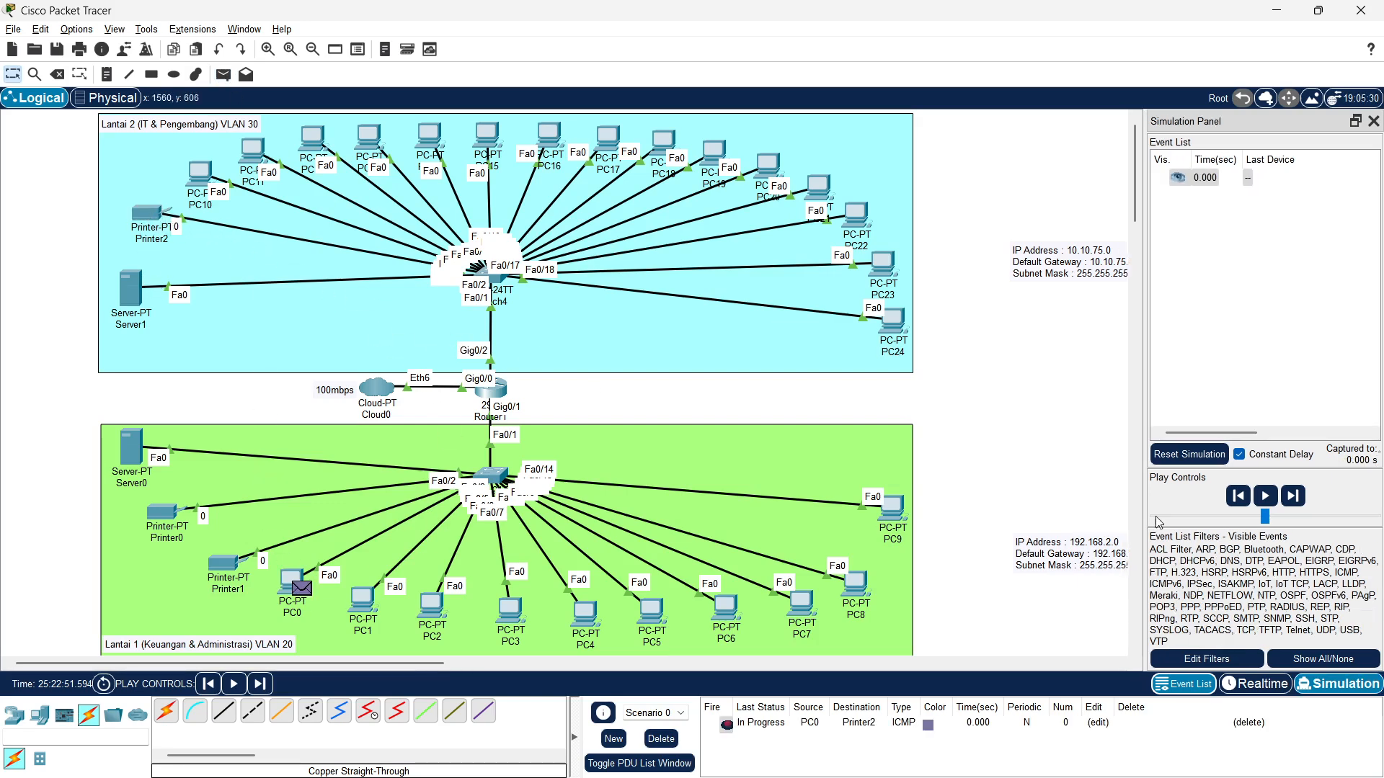
click(1266, 496)
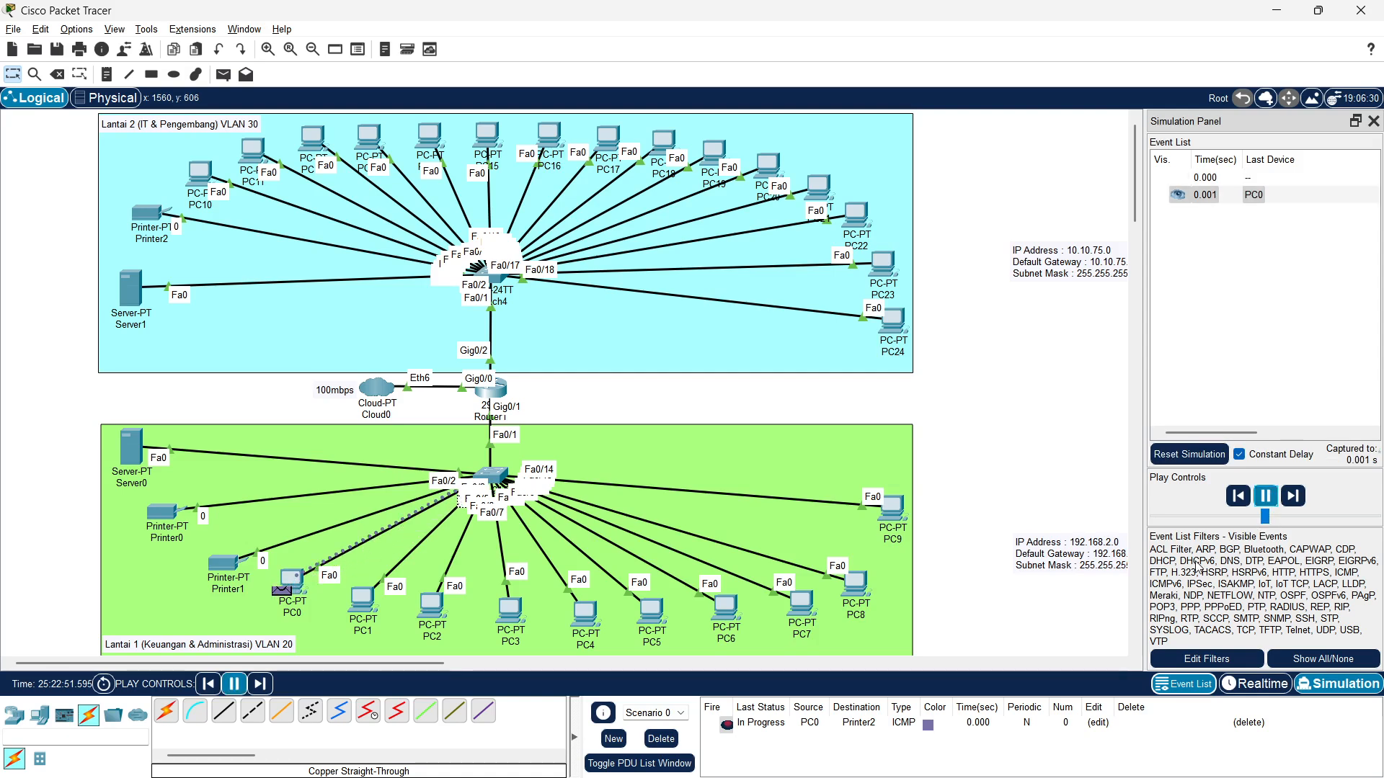
click(1295, 496)
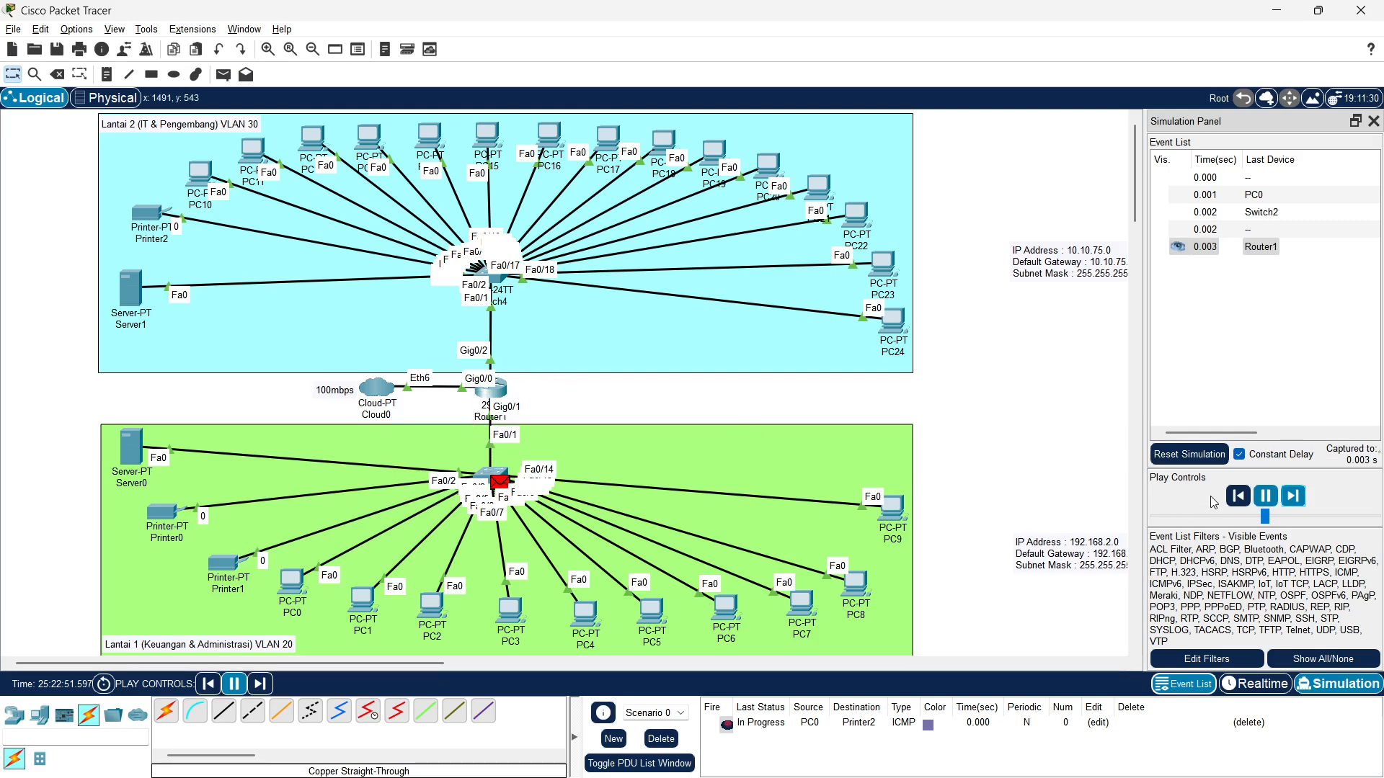
click(1294, 496)
click(1244, 501)
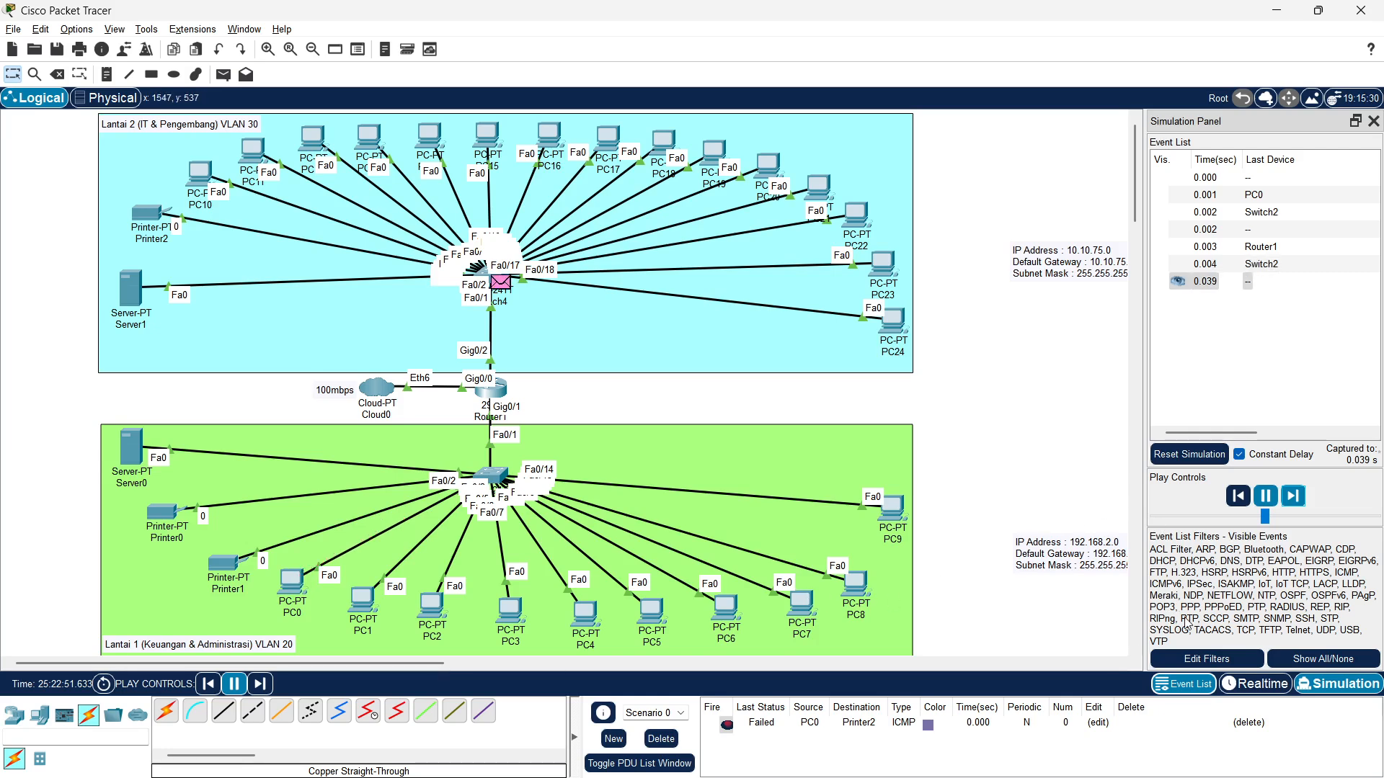
click(661, 738)
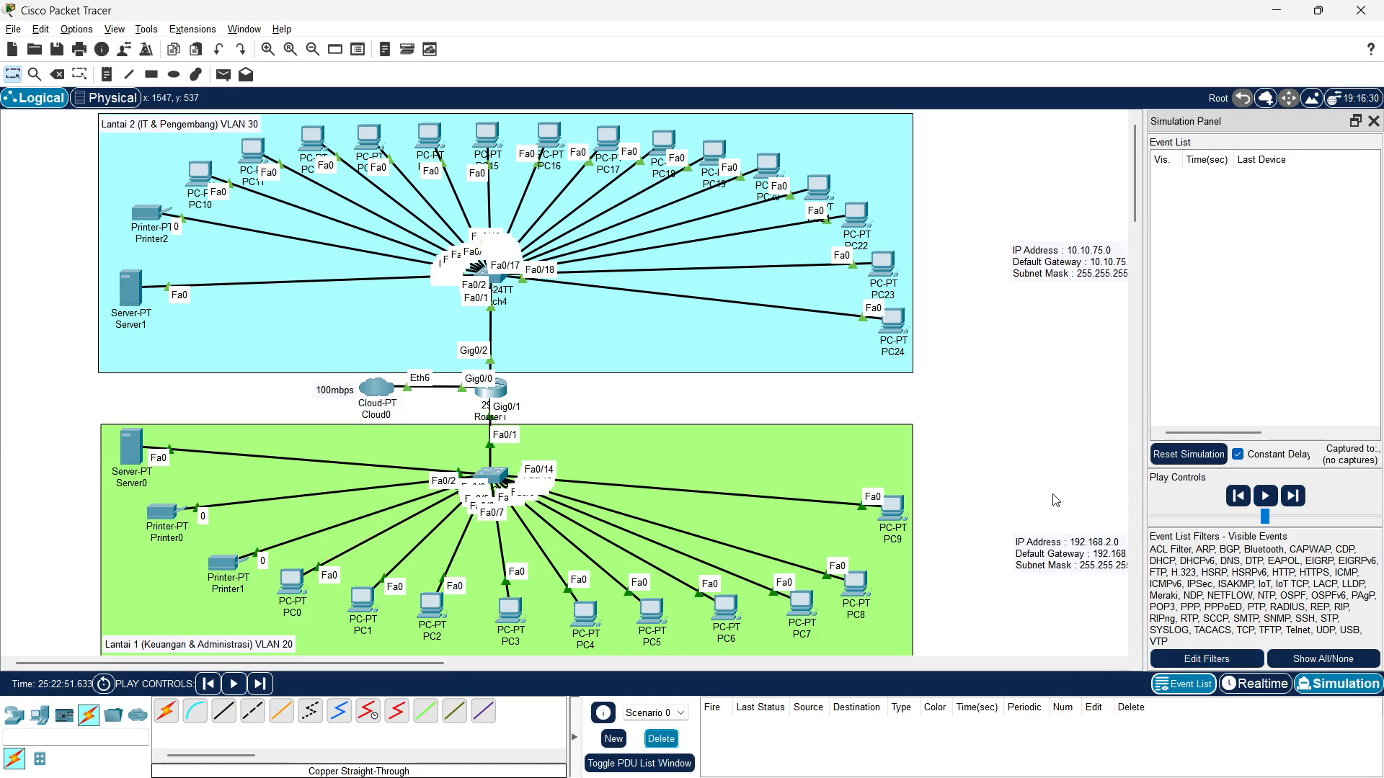
click(1255, 684)
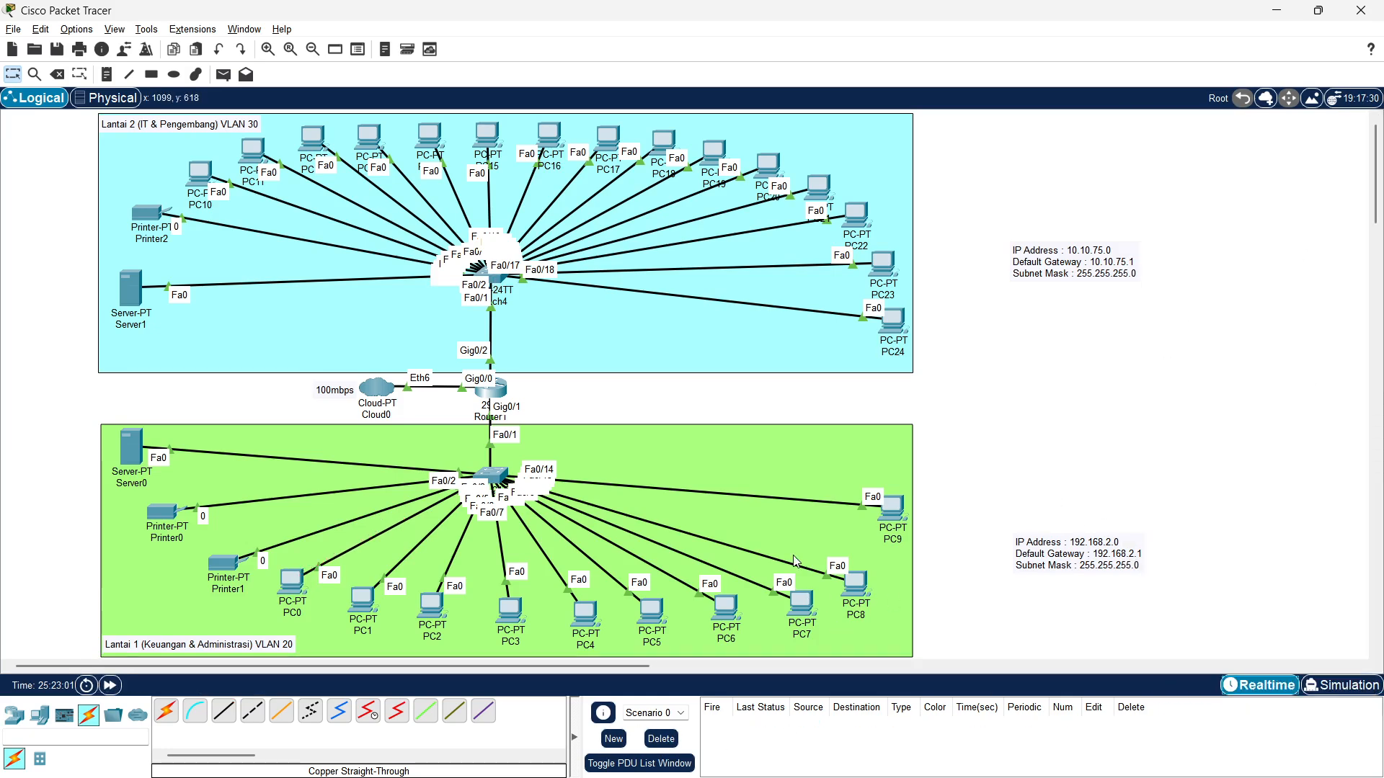
click(223, 75)
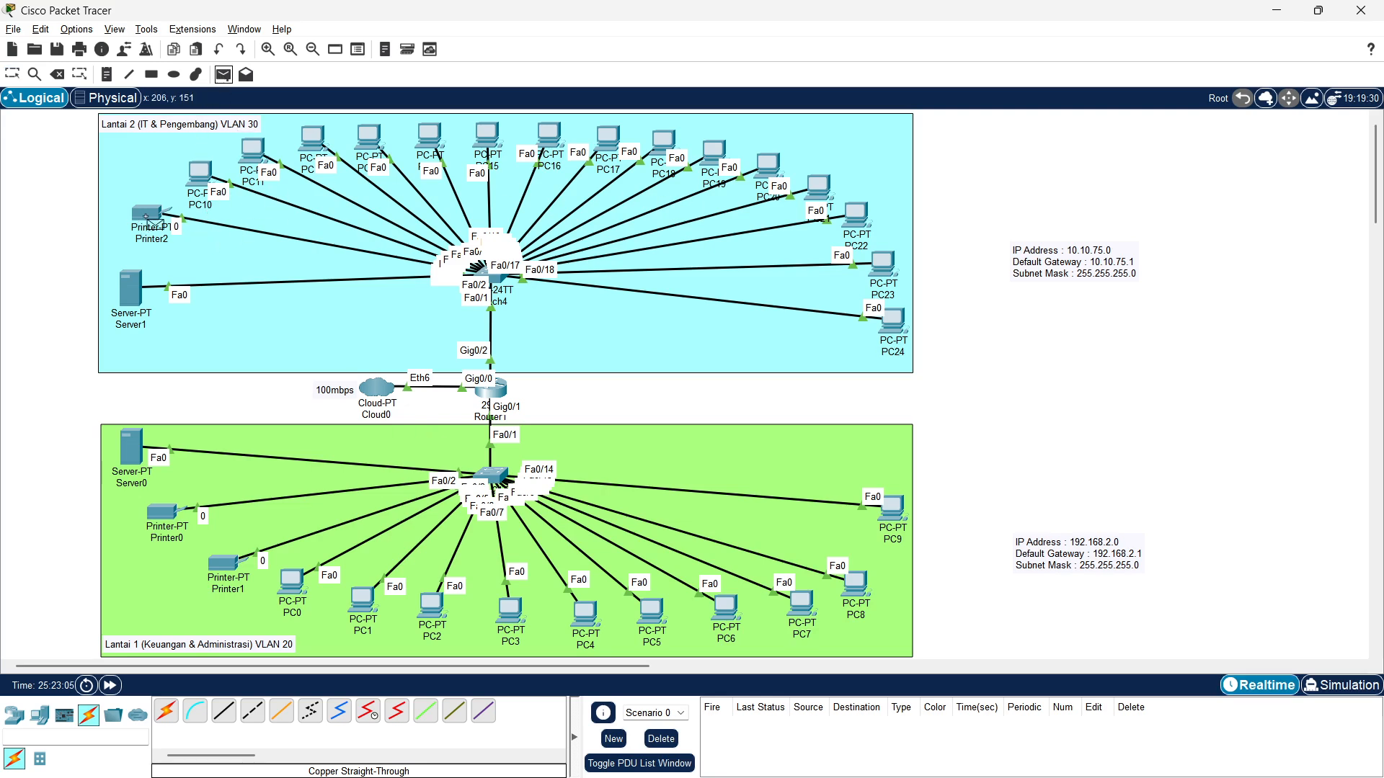
click(149, 217)
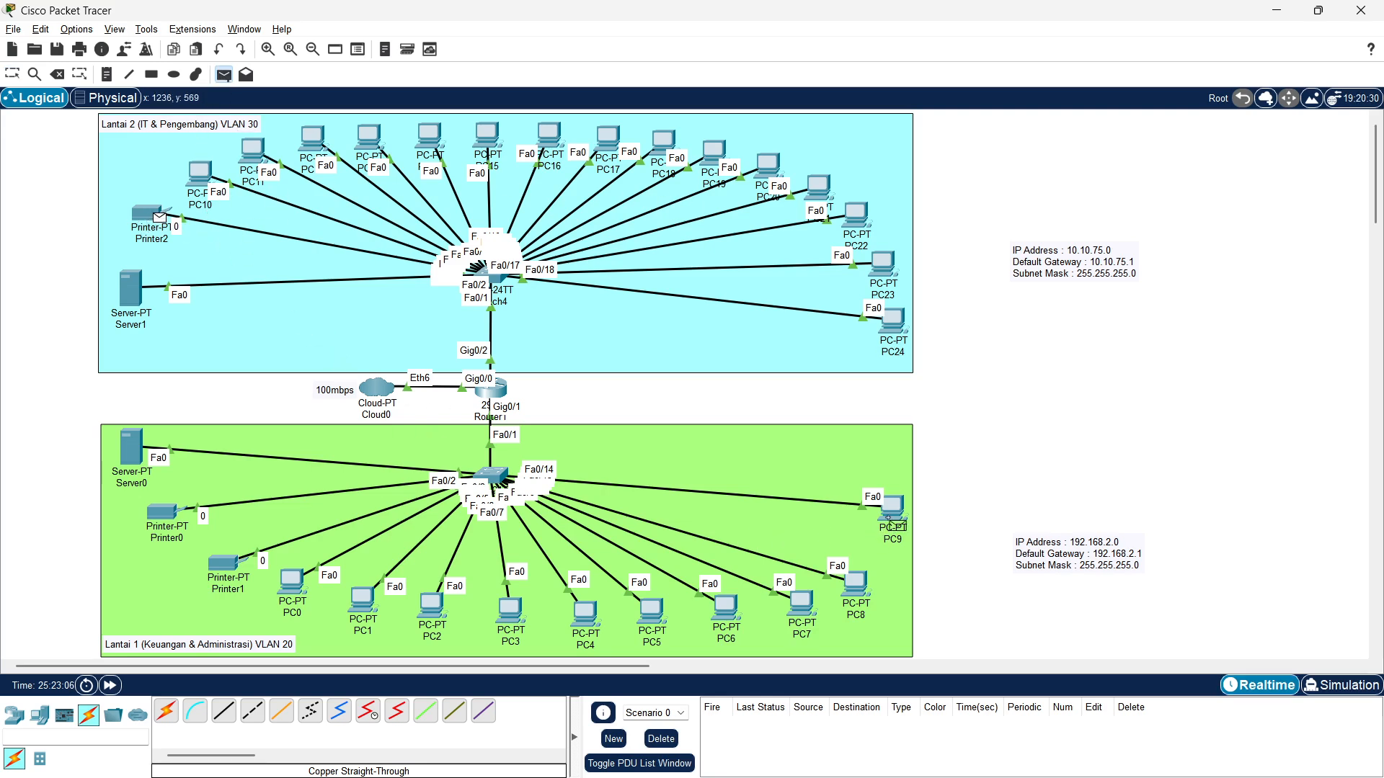
click(1342, 686)
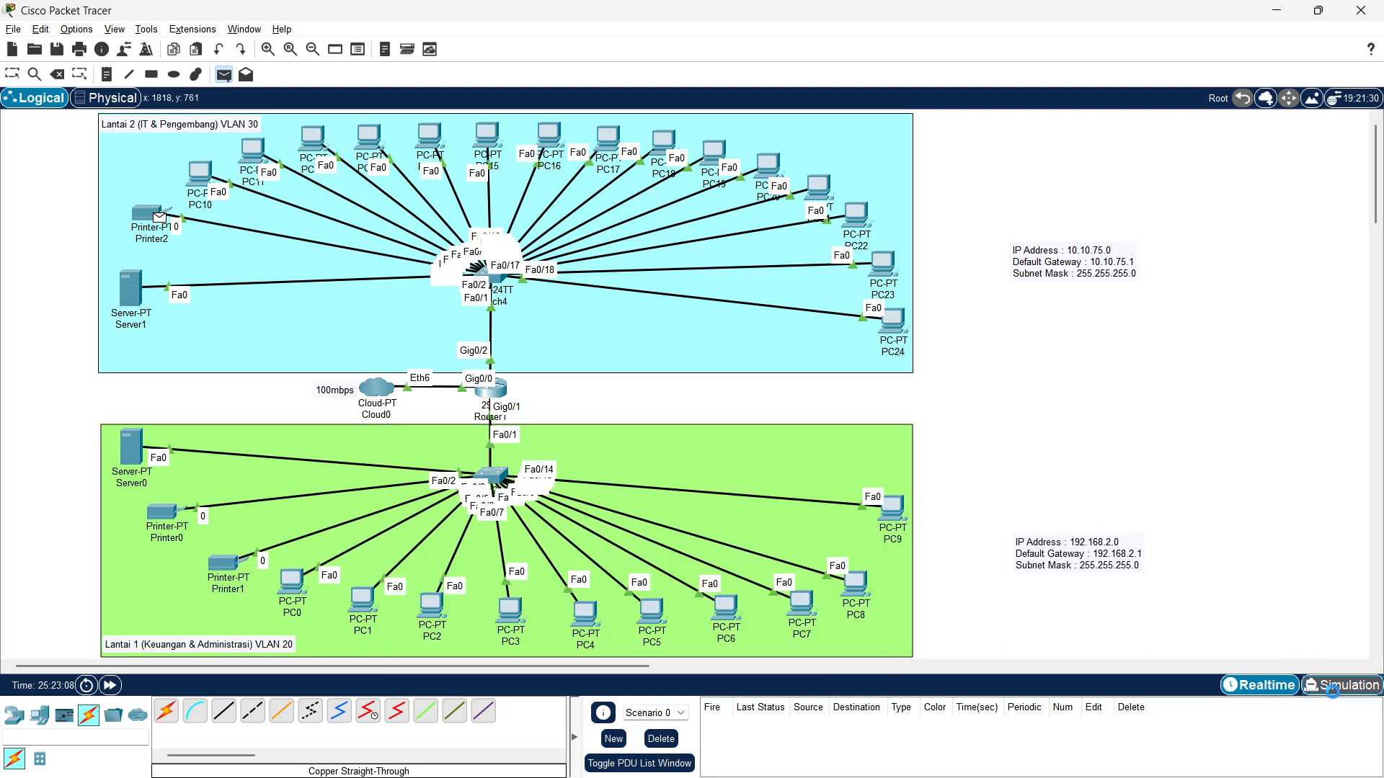
click(891, 537)
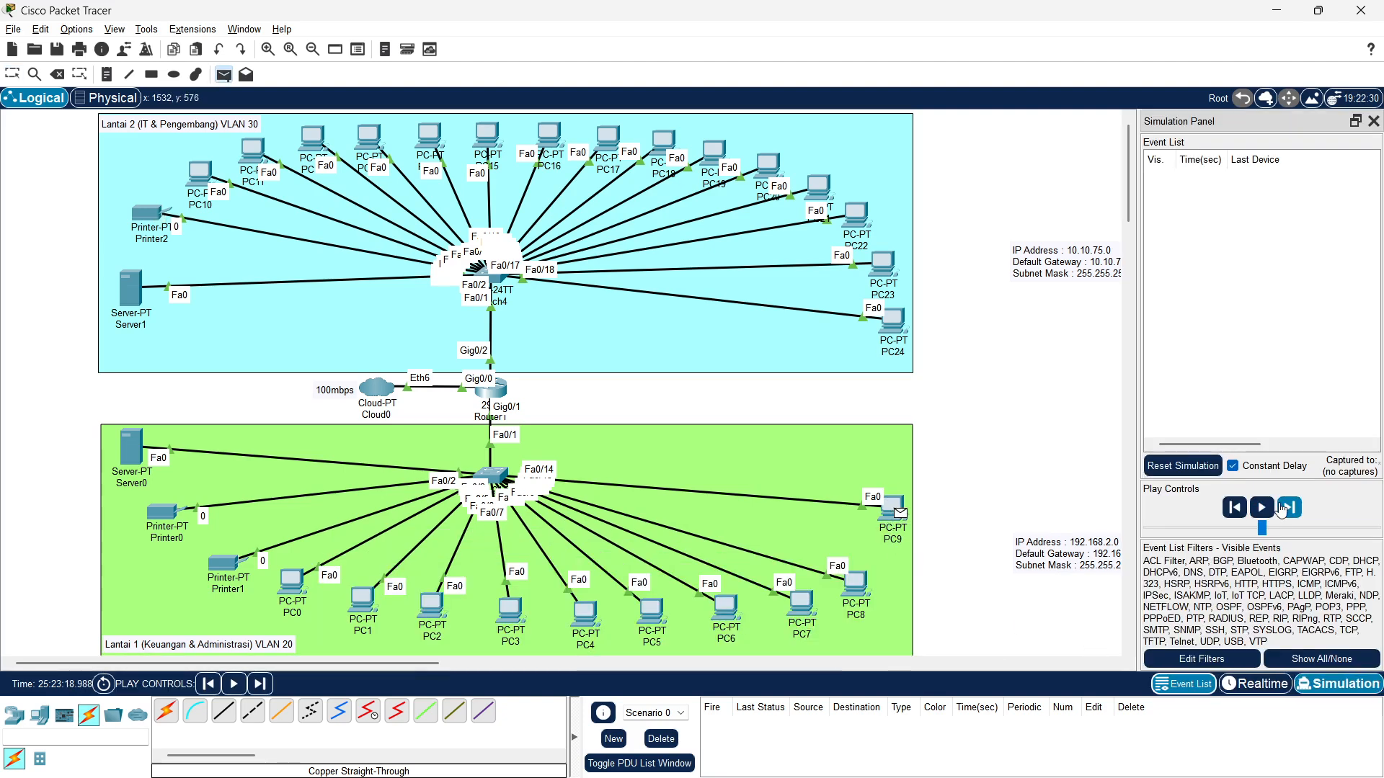
click(1290, 508)
click(1237, 497)
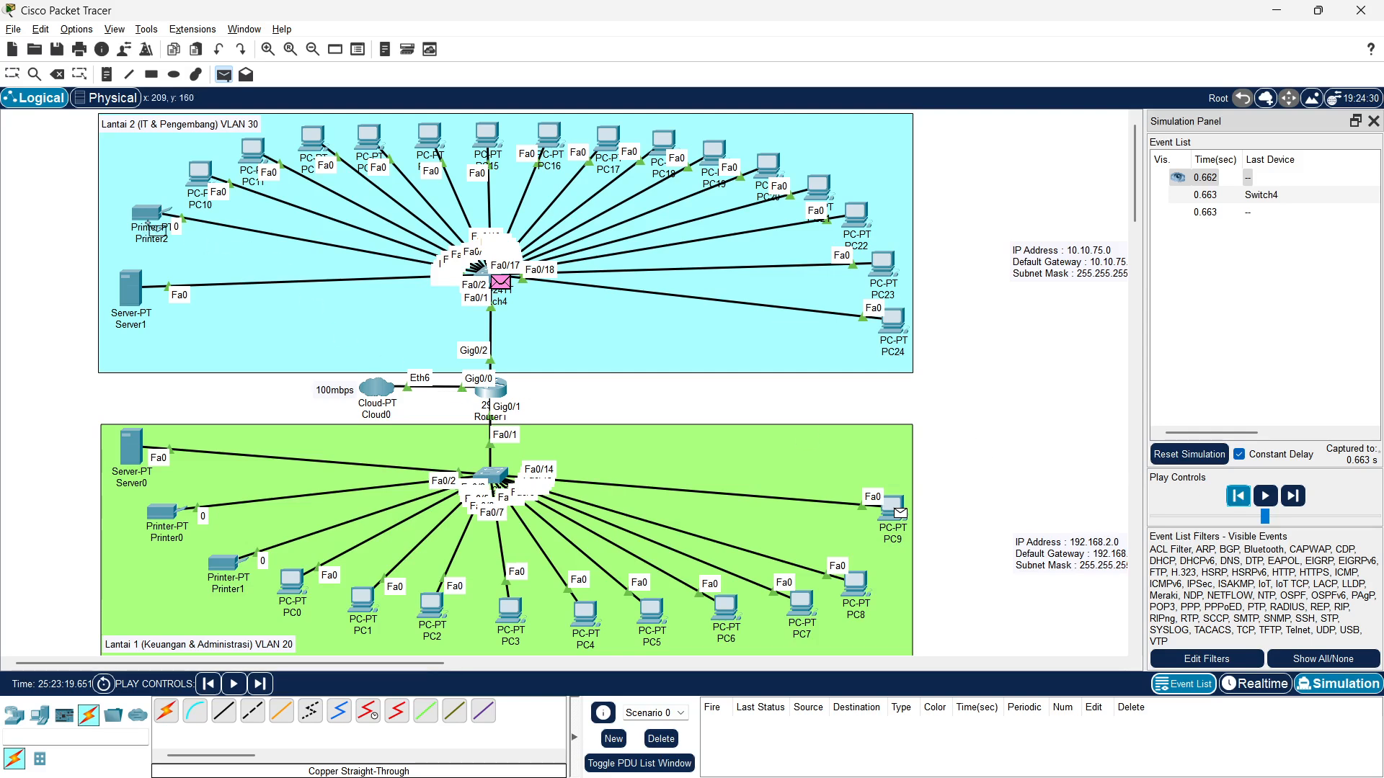
click(661, 738)
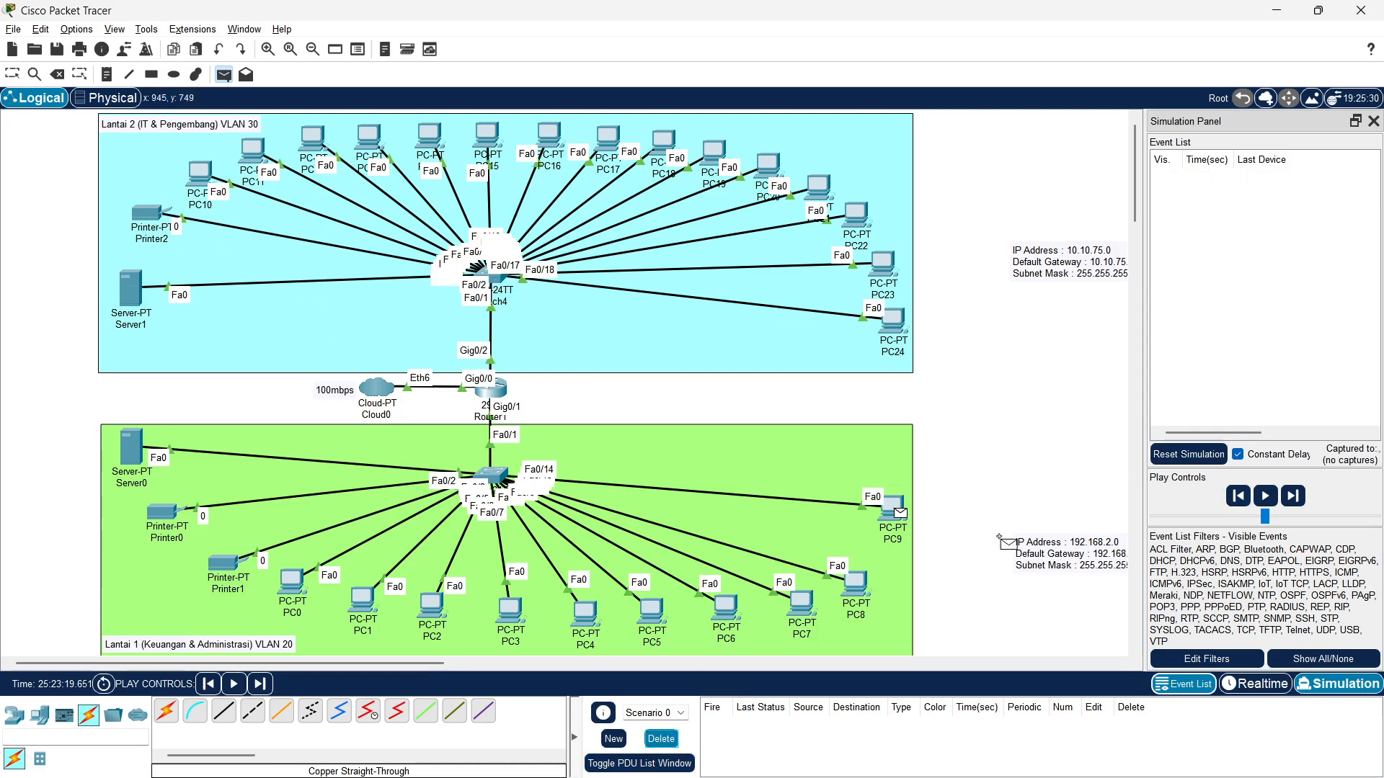
click(901, 514)
click(894, 321)
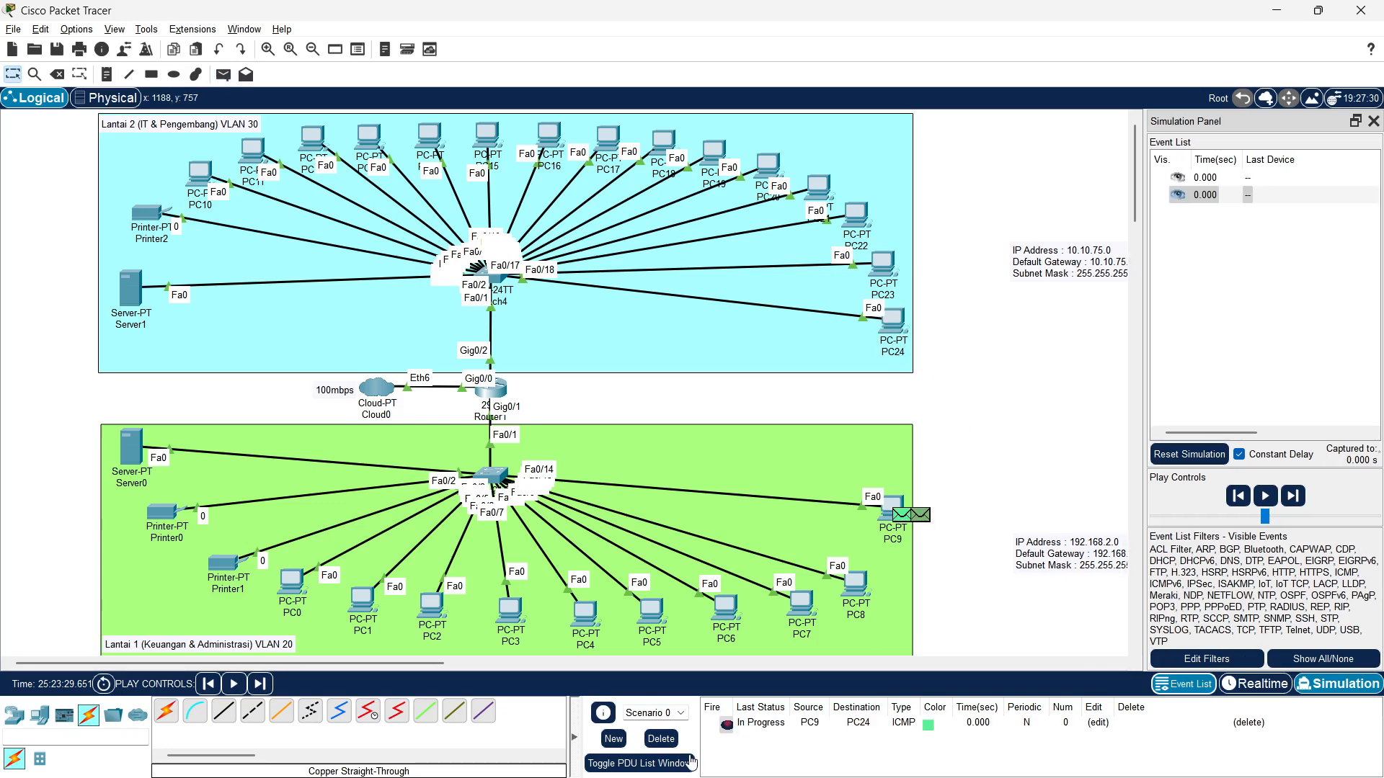
click(661, 739)
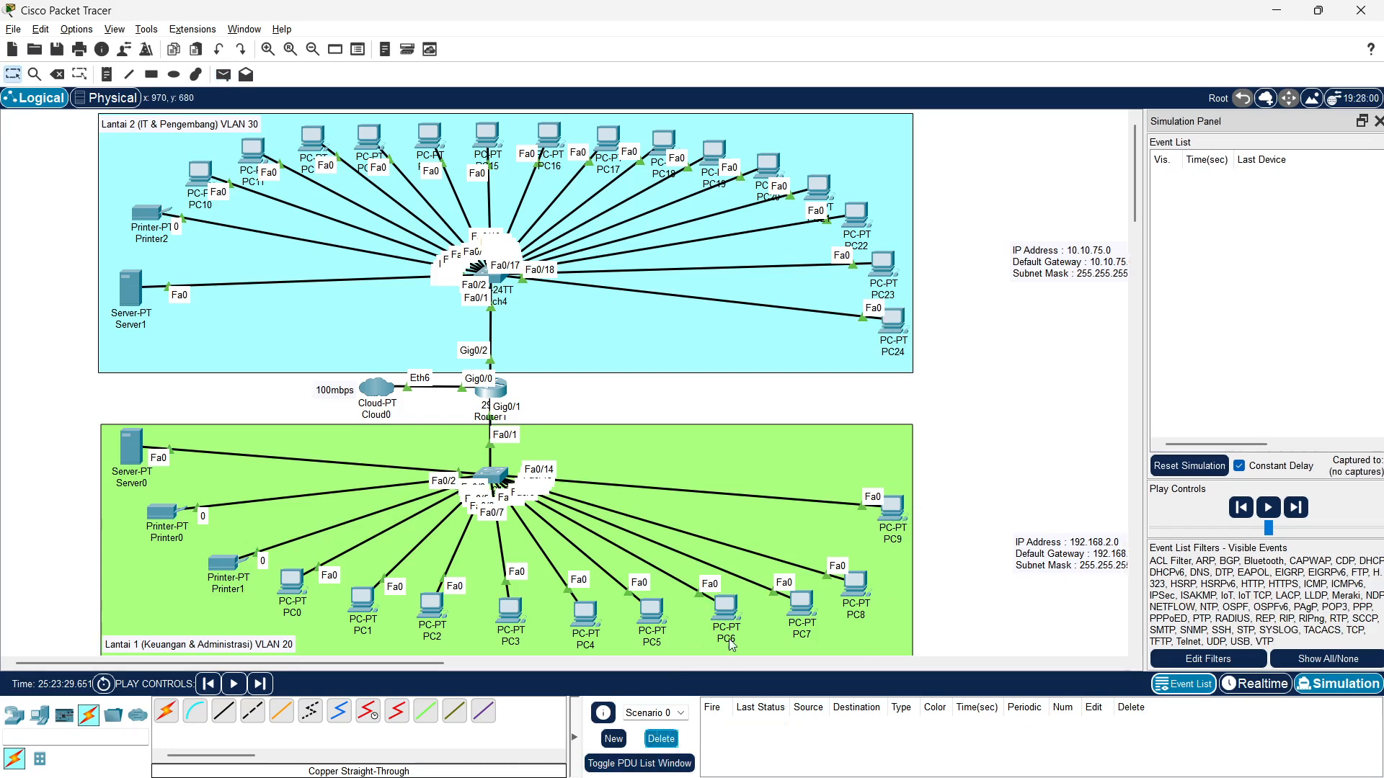
Add a simple PDU from Printer2 to PC9, step forward and back through its captured events, and delete the scenario
click(224, 75)
click(149, 214)
click(867, 503)
click(1295, 497)
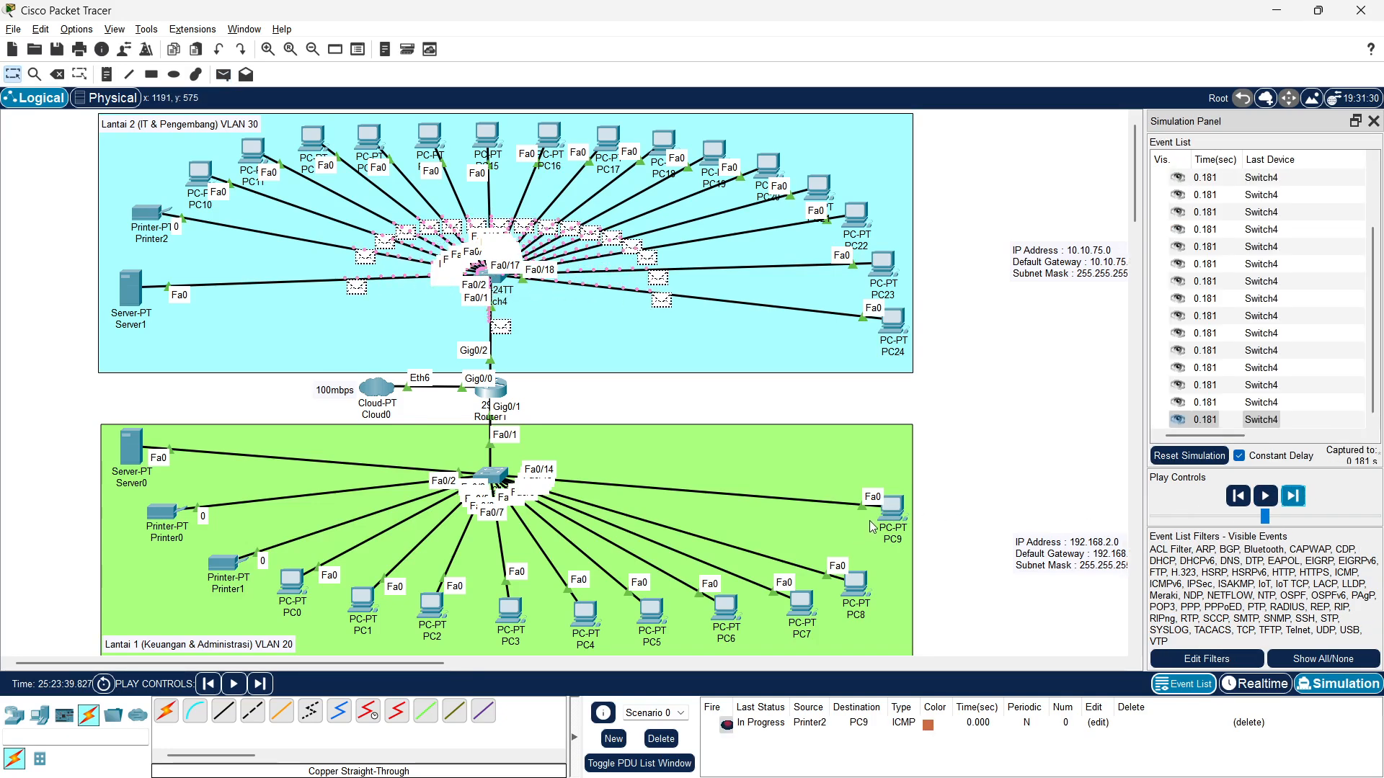
click(1239, 499)
click(1239, 499)
click(1295, 501)
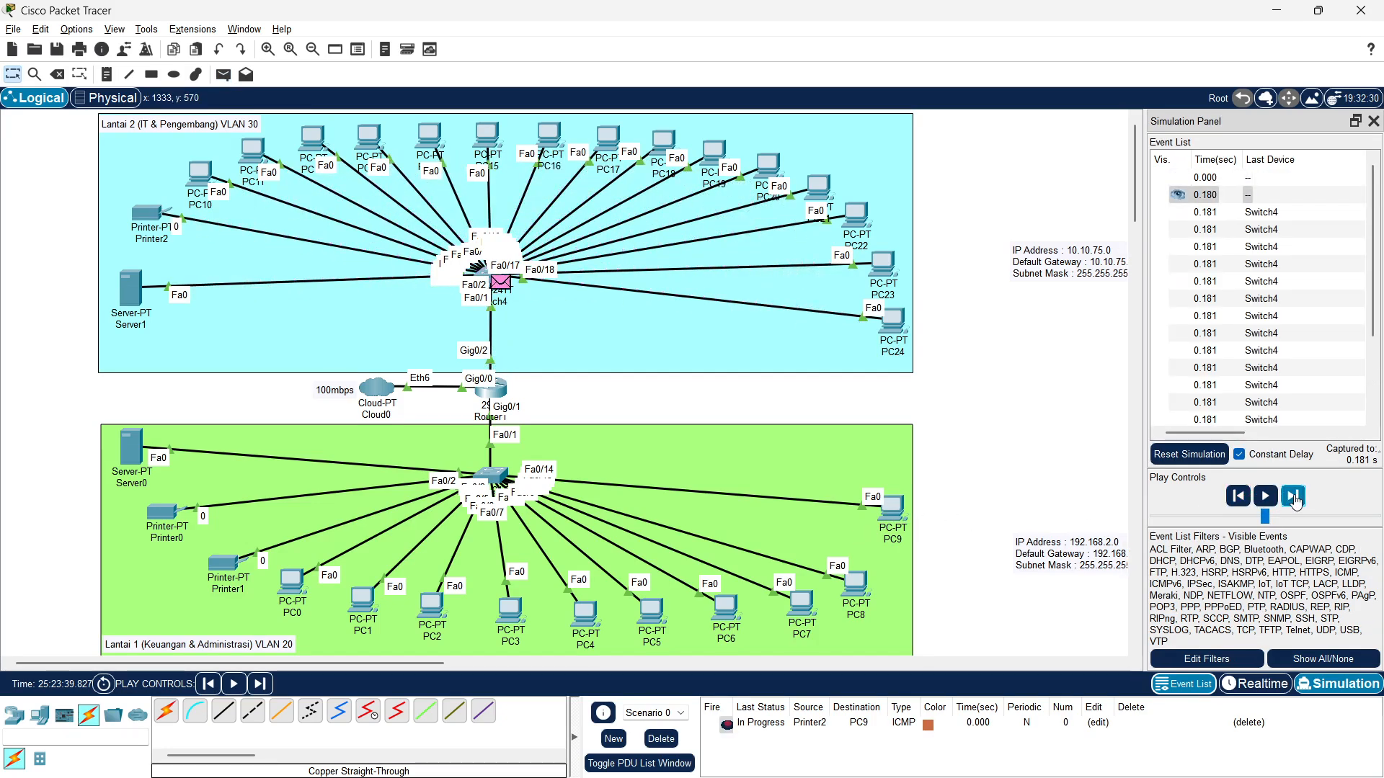
click(1294, 497)
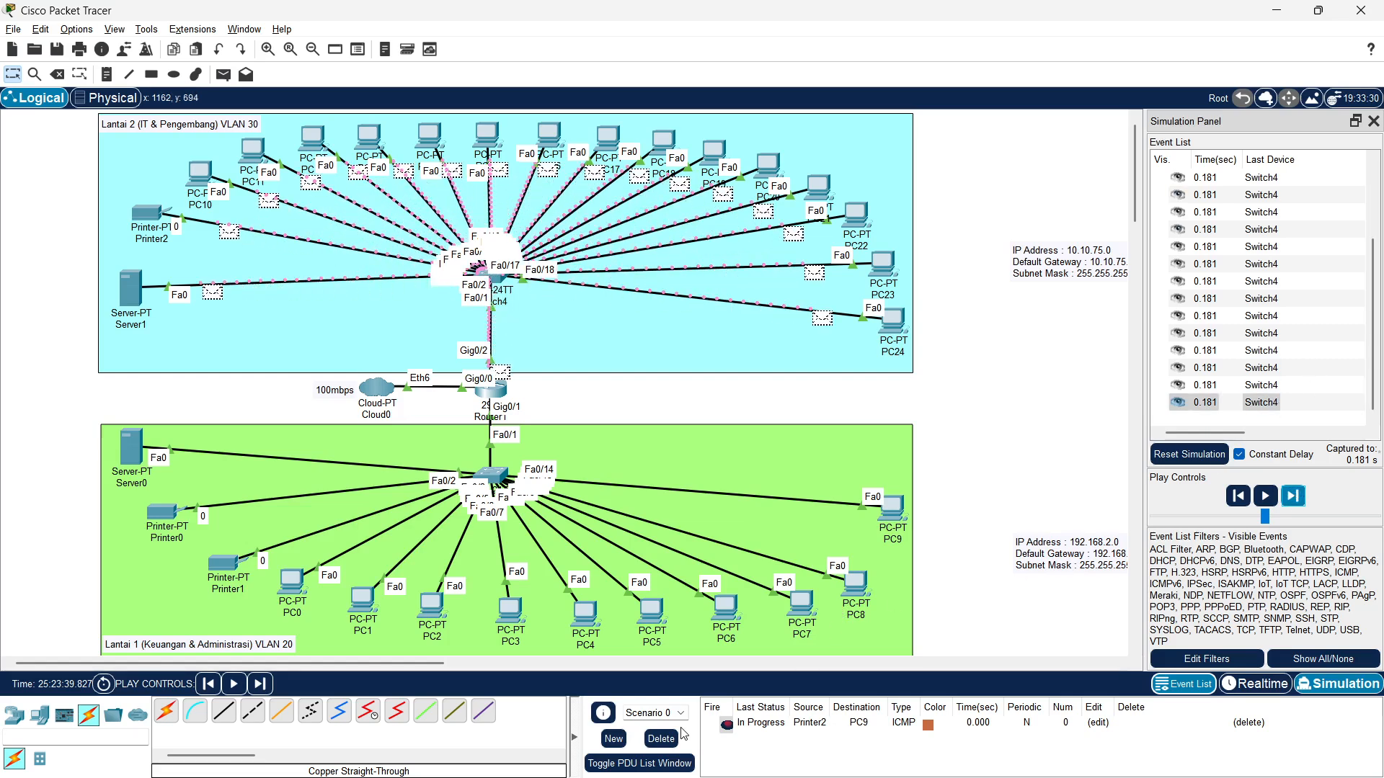
click(658, 739)
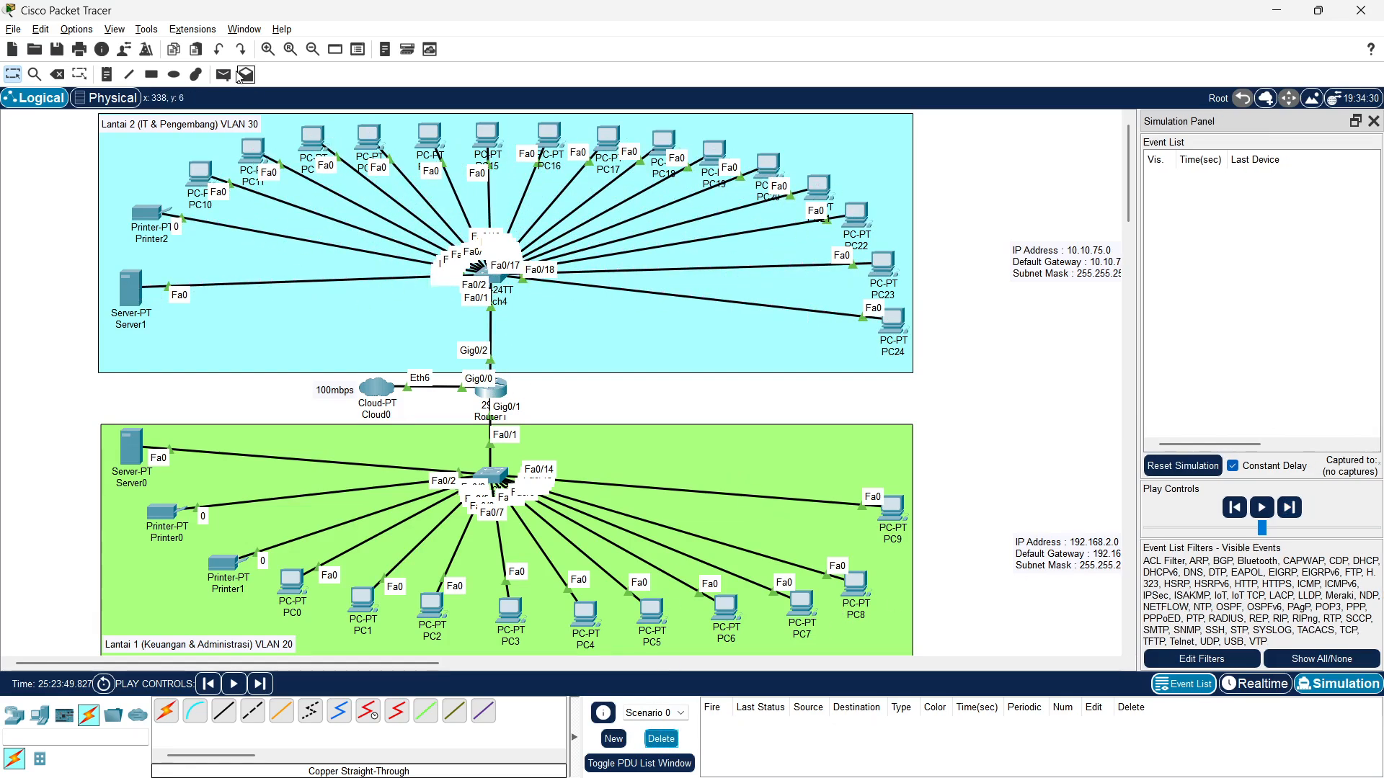
Repeat the simple PDU from Printer2 to PC9 with automatic playback, and delete the scenario
click(224, 75)
click(151, 217)
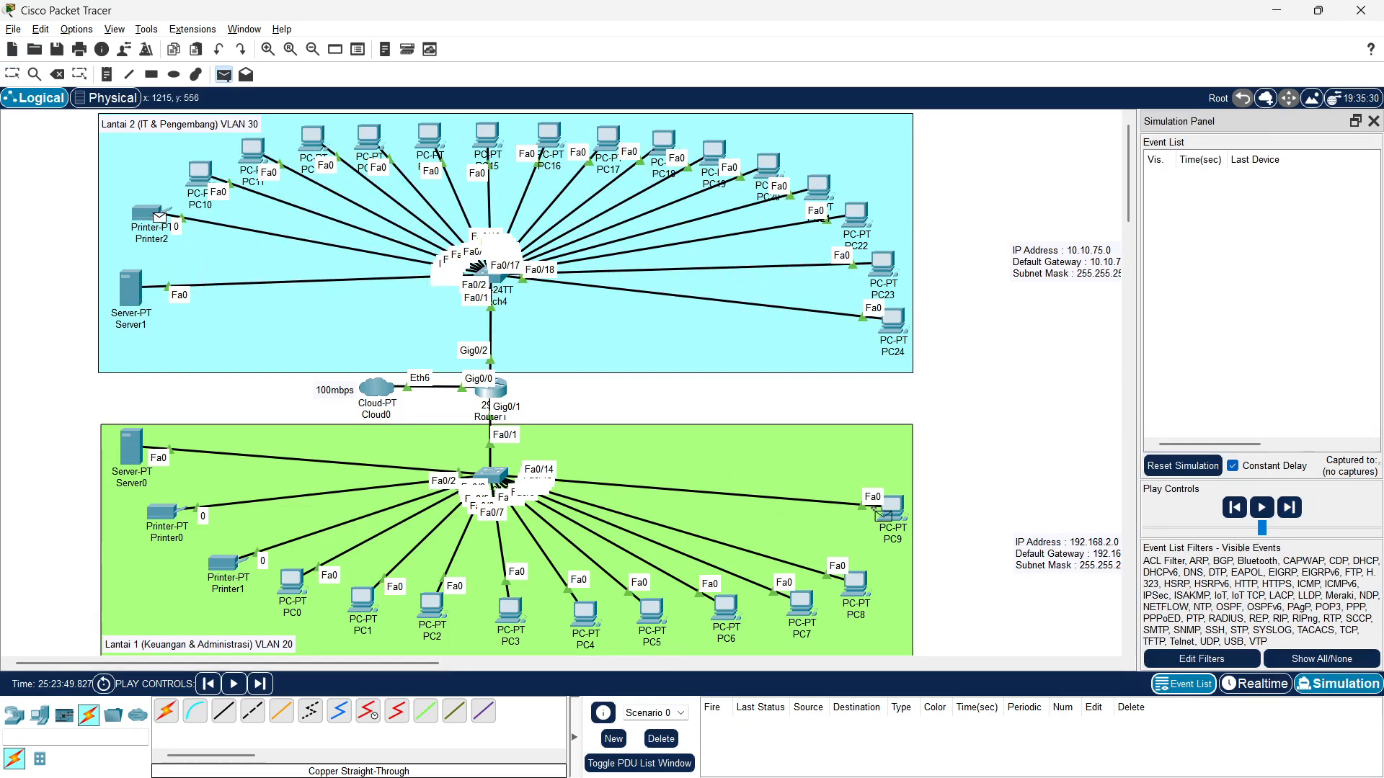
click(894, 516)
click(1265, 496)
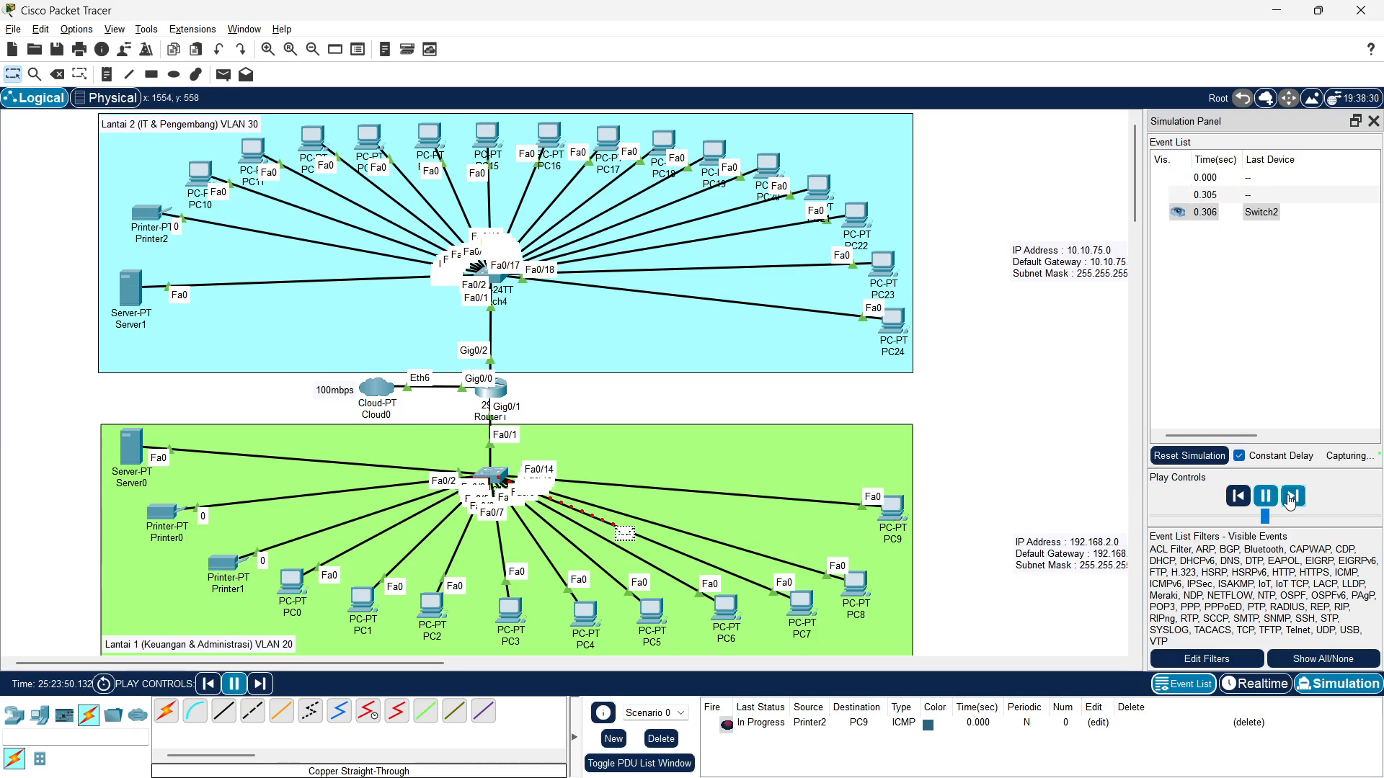
click(662, 740)
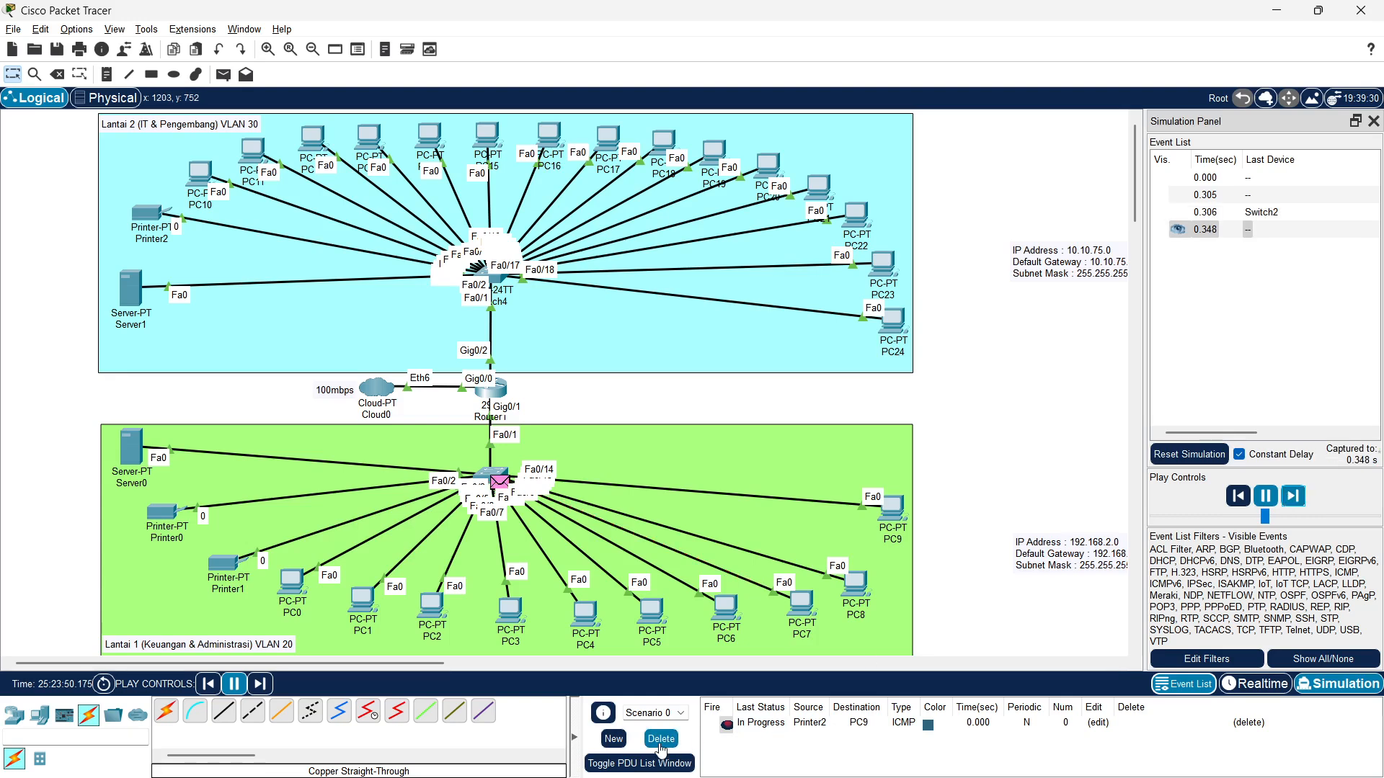
click(1374, 121)
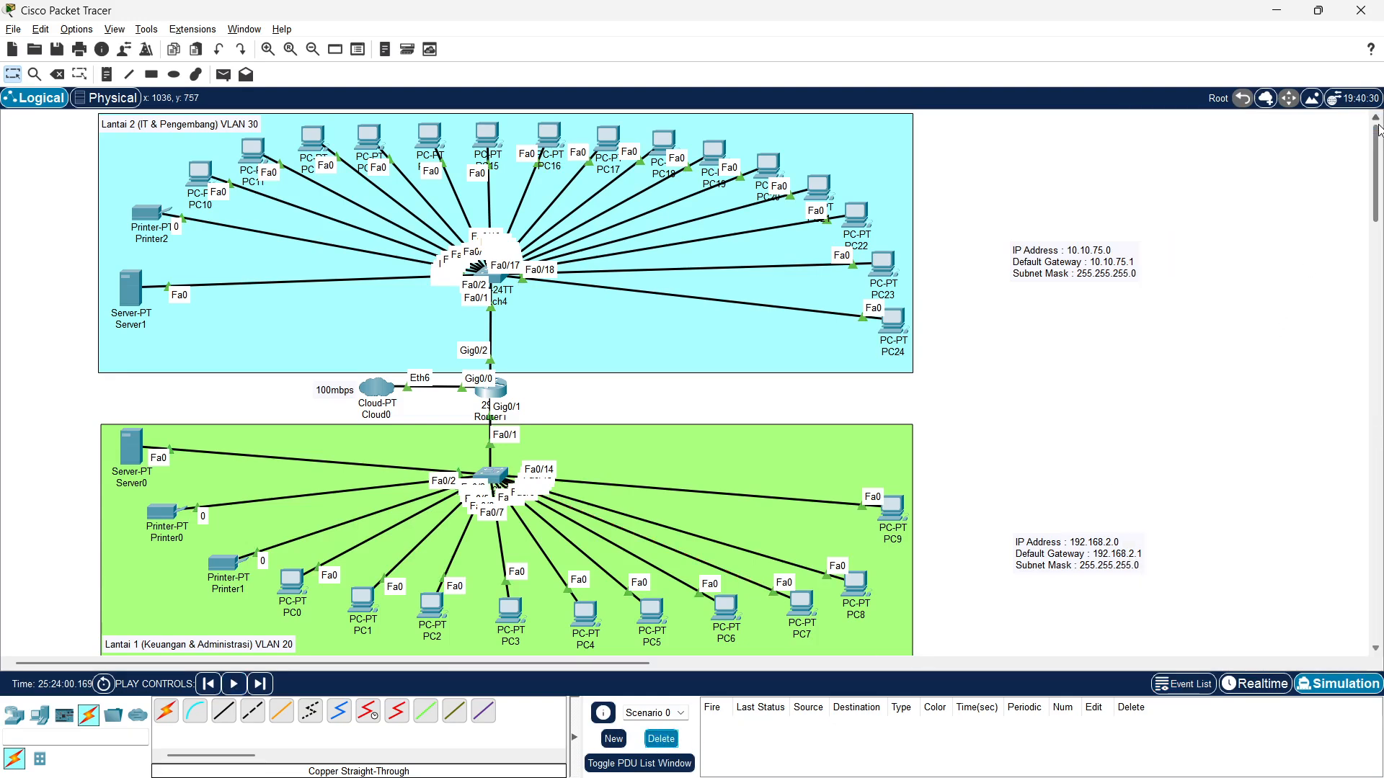
click(1354, 687)
click(1354, 687)
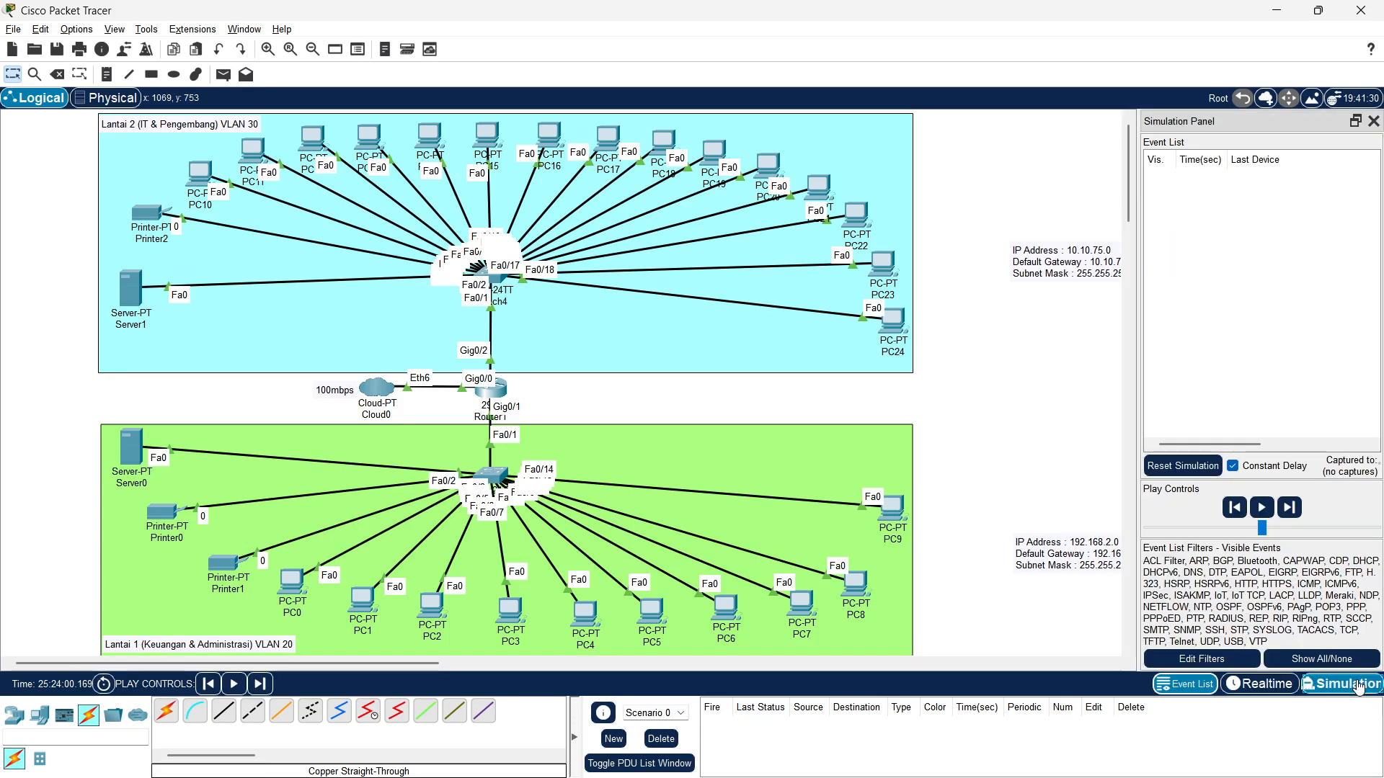
Send another simple PDU from Printer2 to PC9, rewind it to the first event, run it forward again, and clear the scenario
click(224, 74)
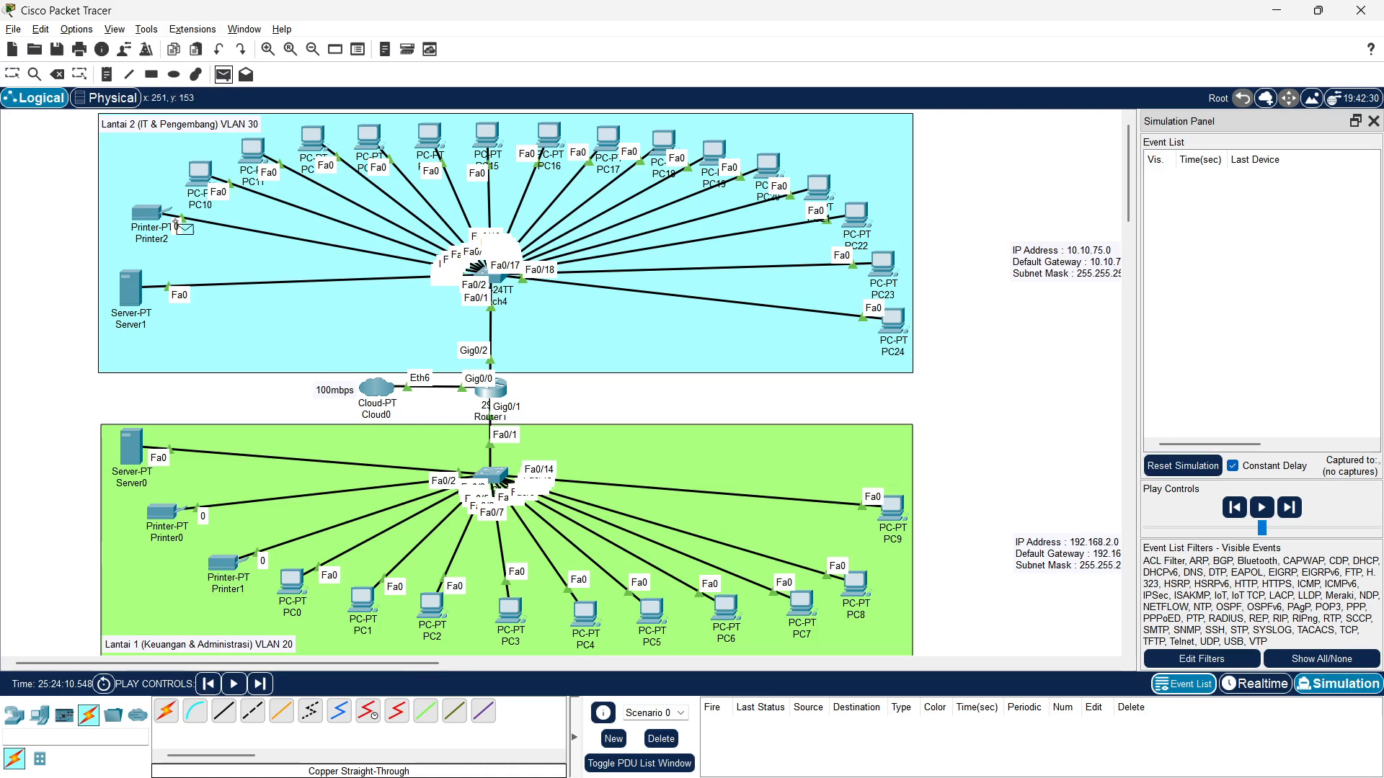
click(147, 214)
click(892, 521)
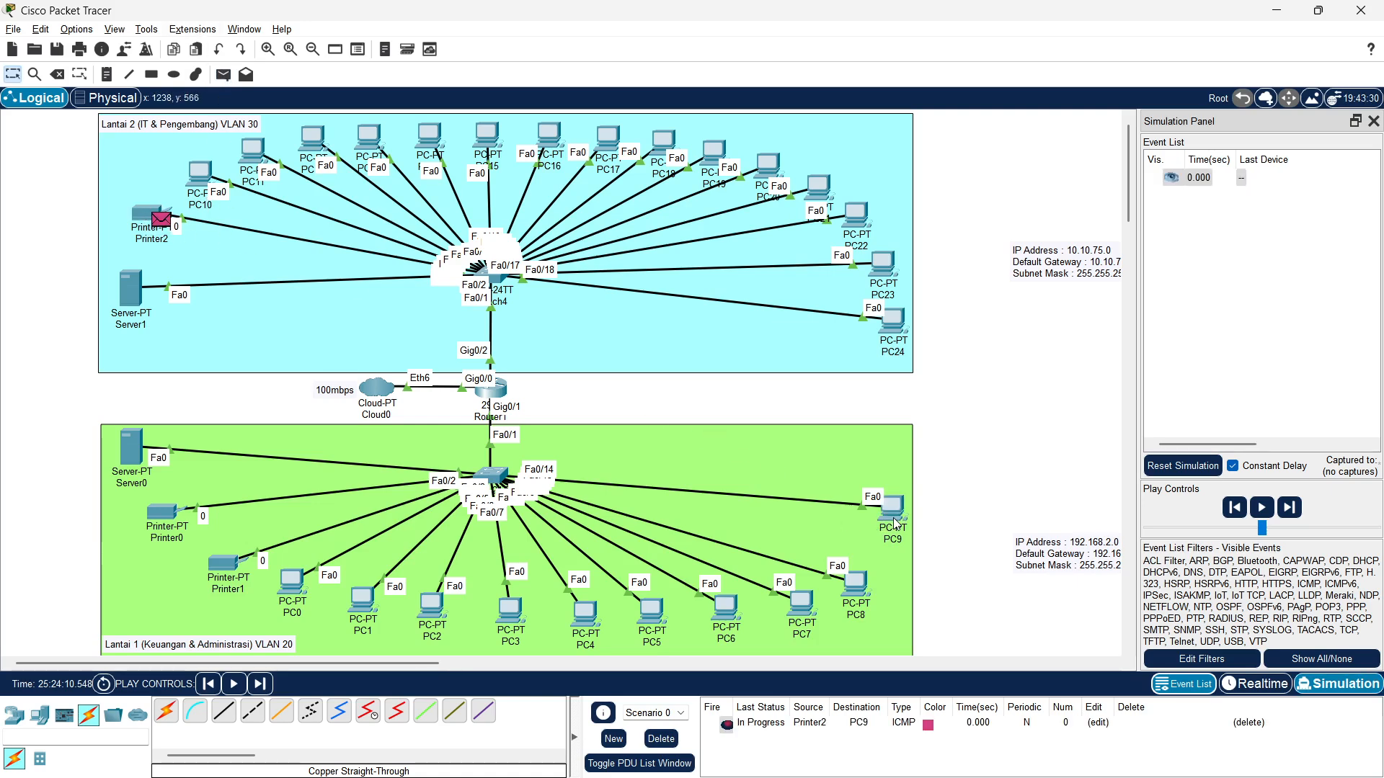
click(1266, 496)
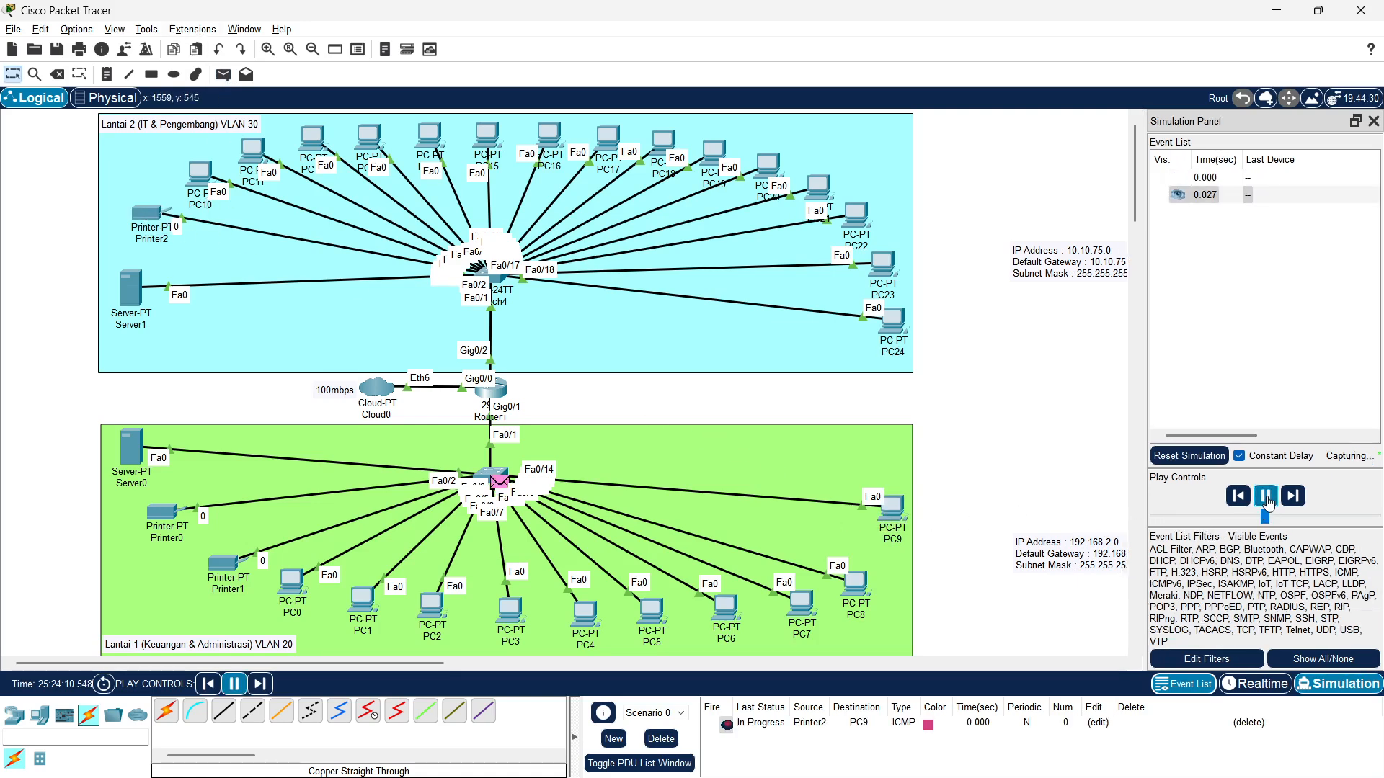
click(1240, 498)
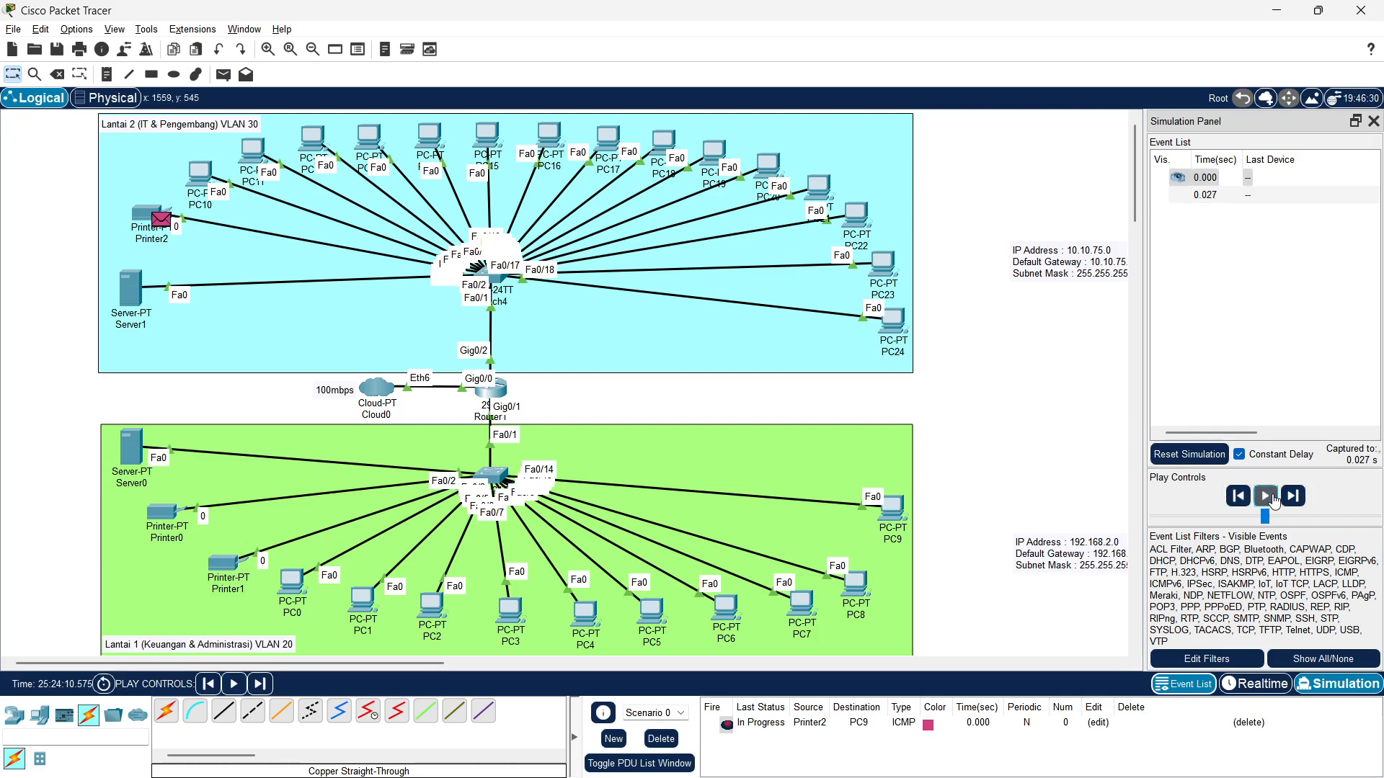
click(1294, 498)
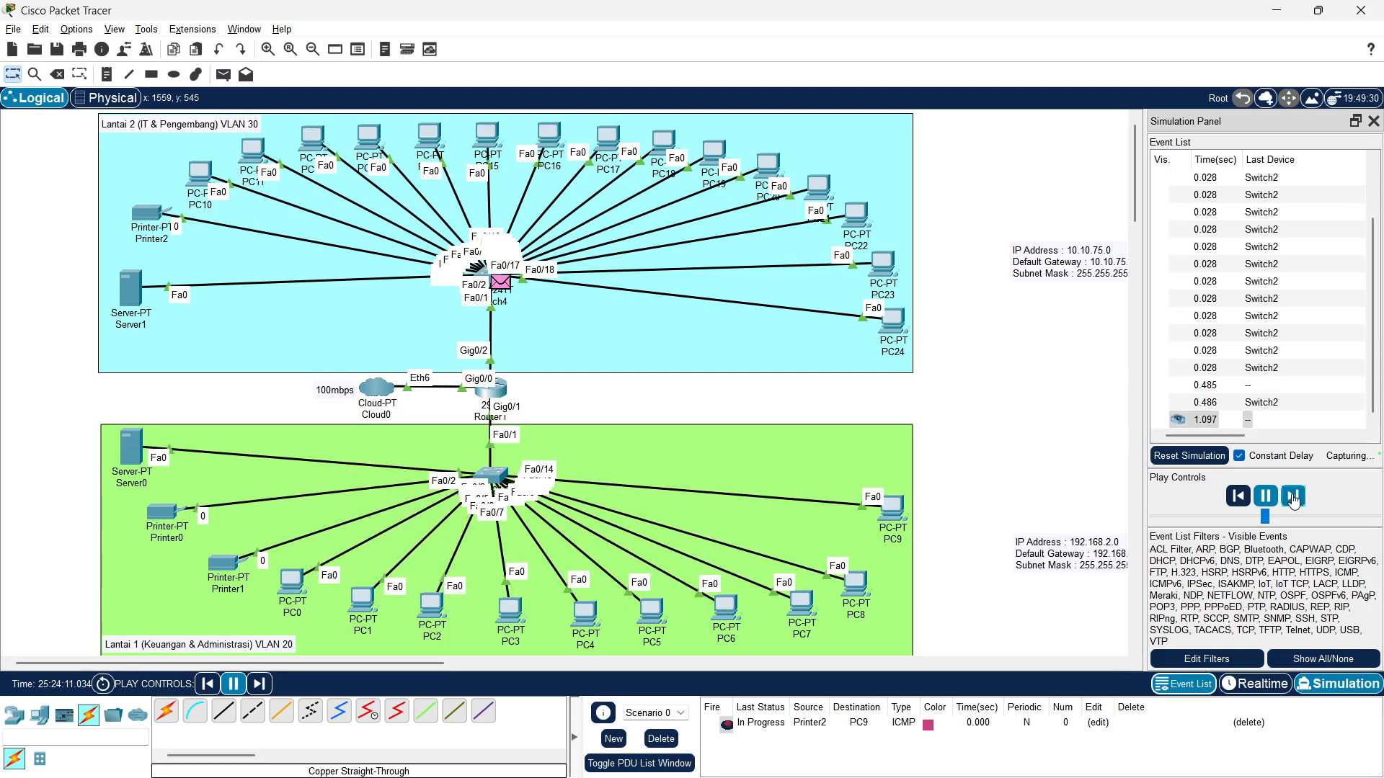
click(1222, 457)
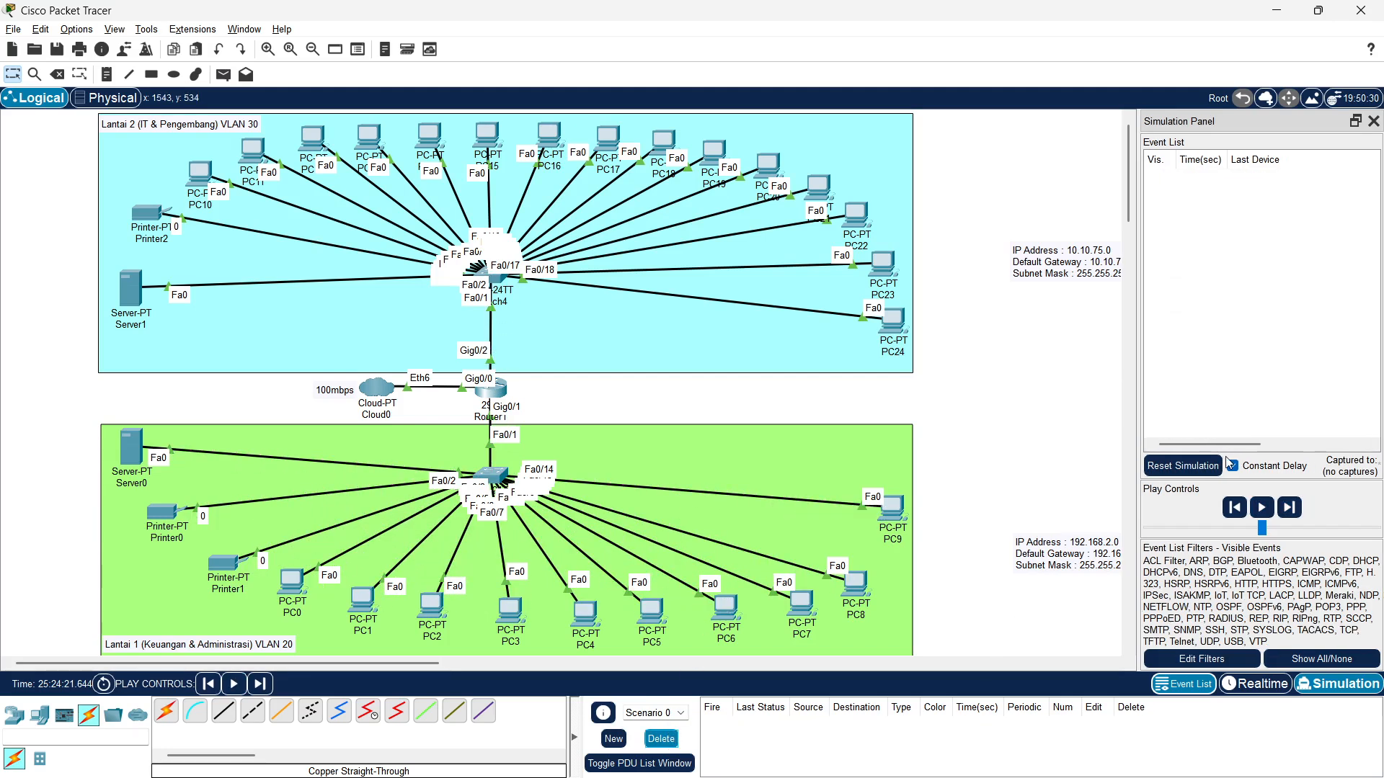
Simulate a simple PDU in the opposite direction, from PC9 to Printer2, and delete the scenario
click(223, 75)
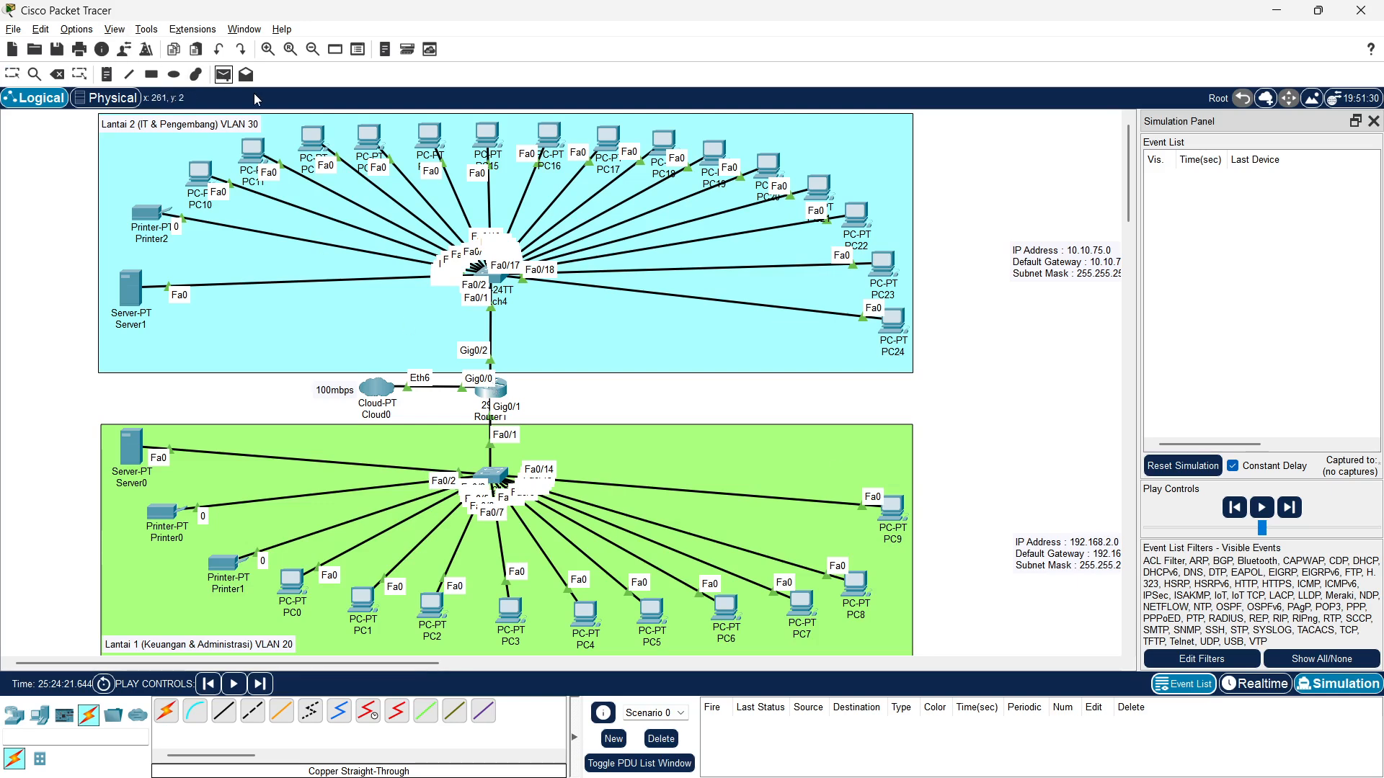
click(892, 507)
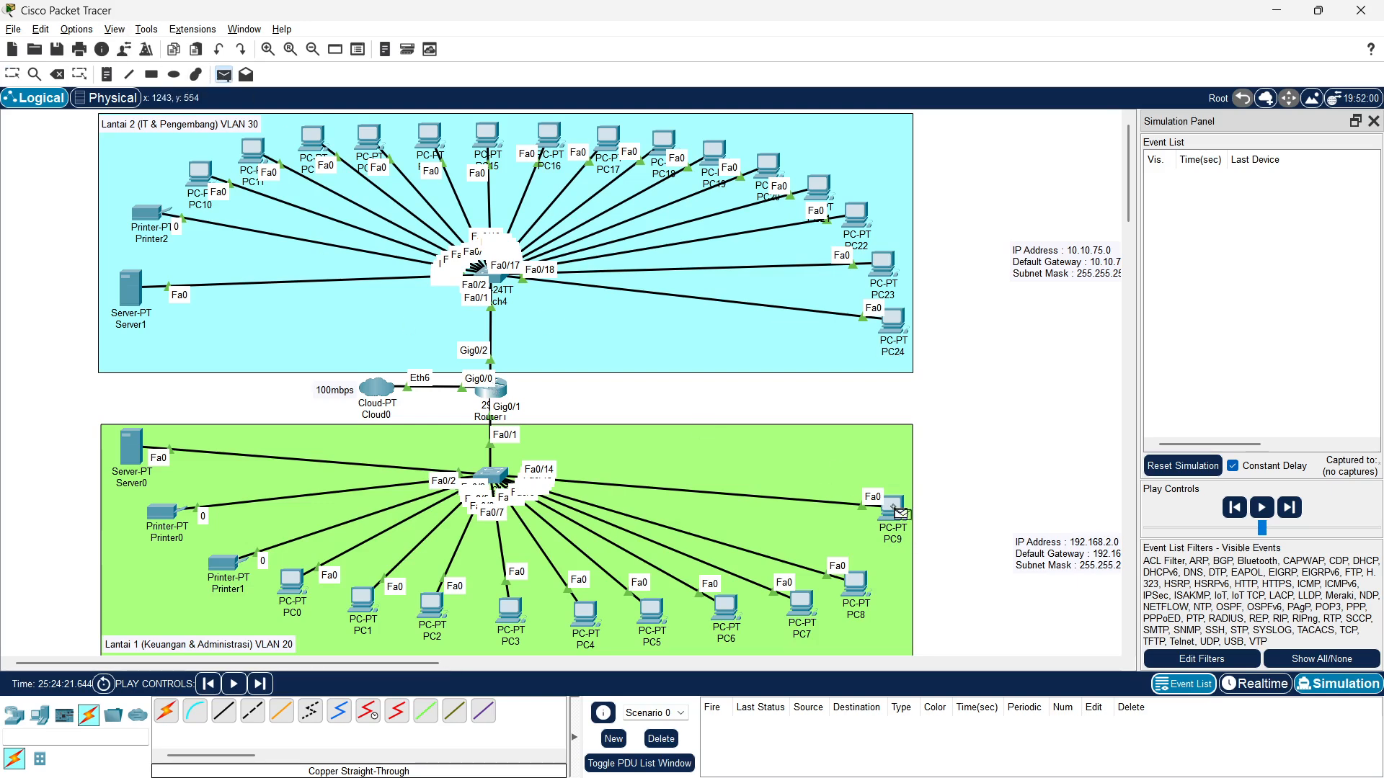
click(150, 219)
click(1275, 501)
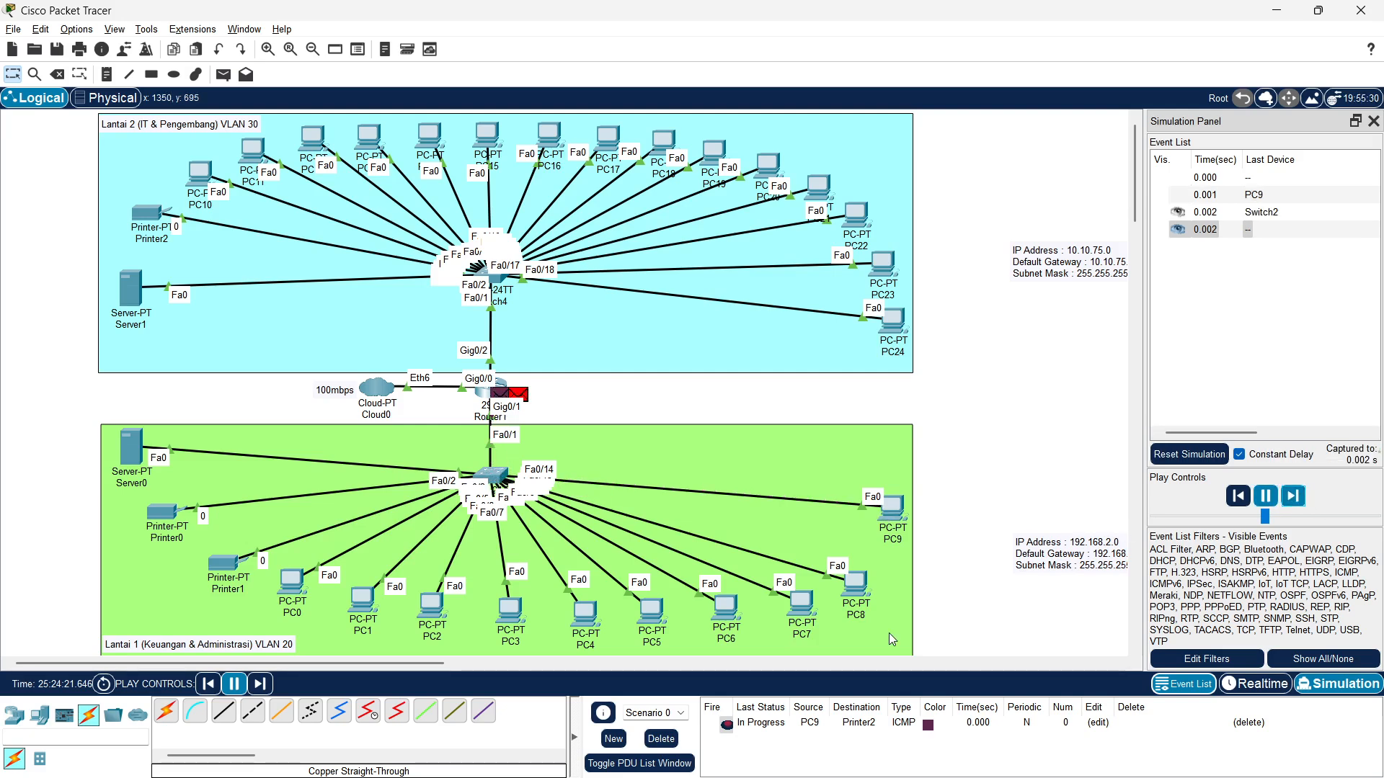
click(661, 739)
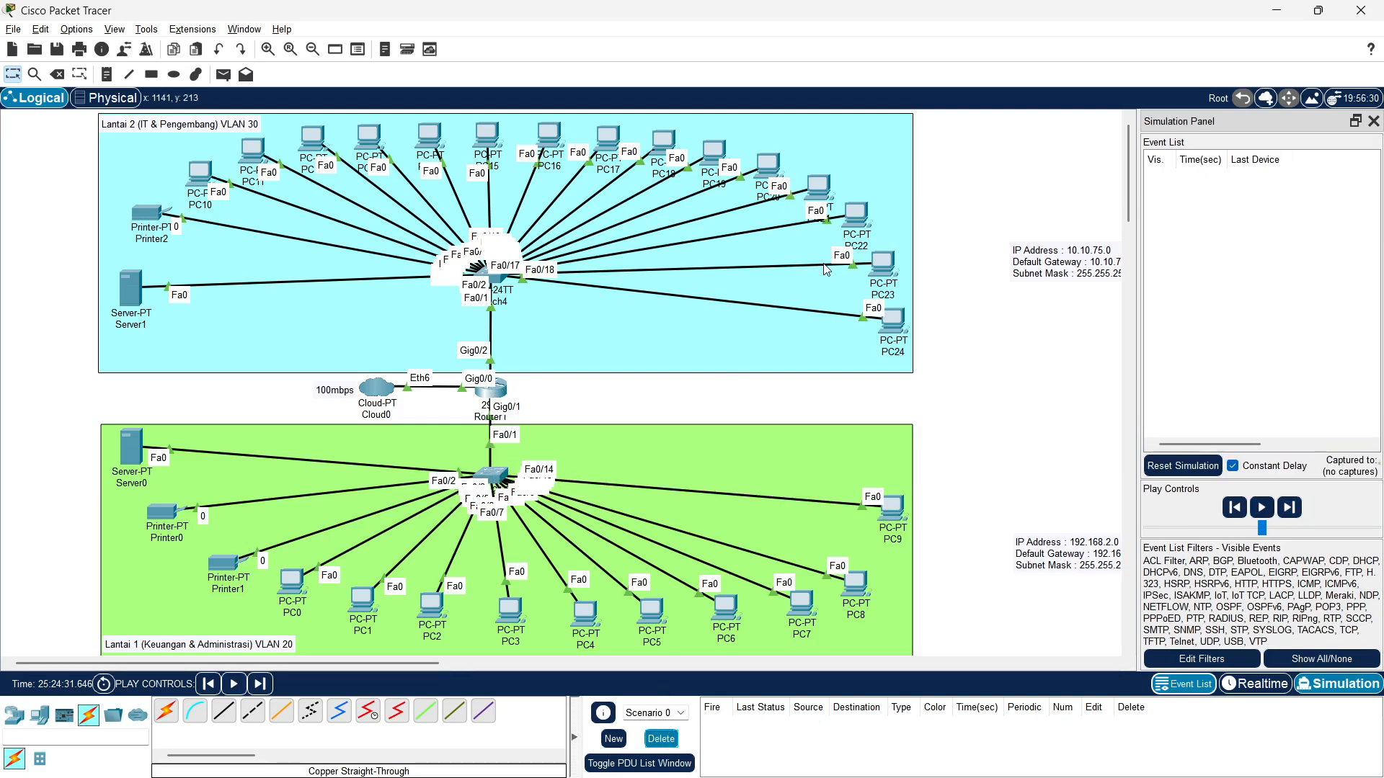
Simulate a simple PDU from PC10 to Printer0 with automatic playback, and delete the scenario
click(224, 74)
click(205, 199)
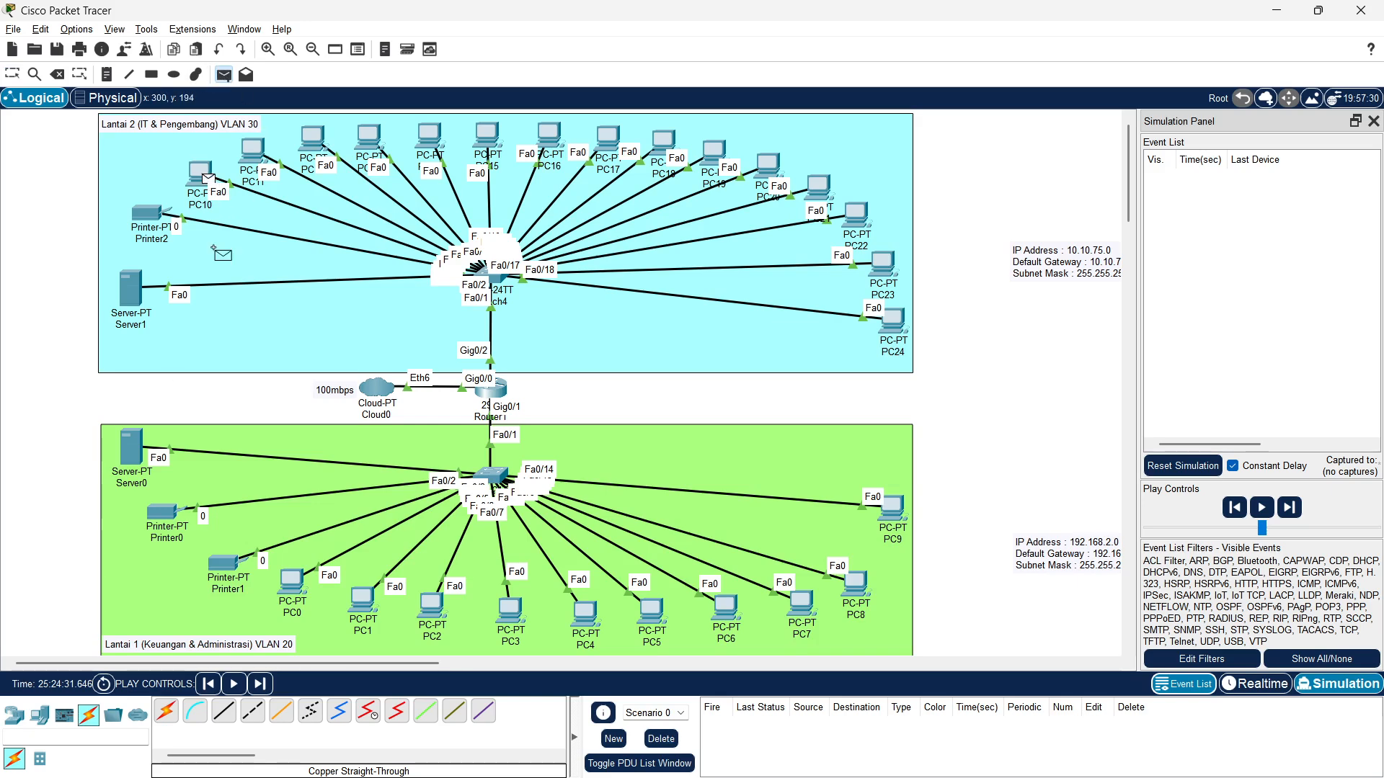
click(162, 513)
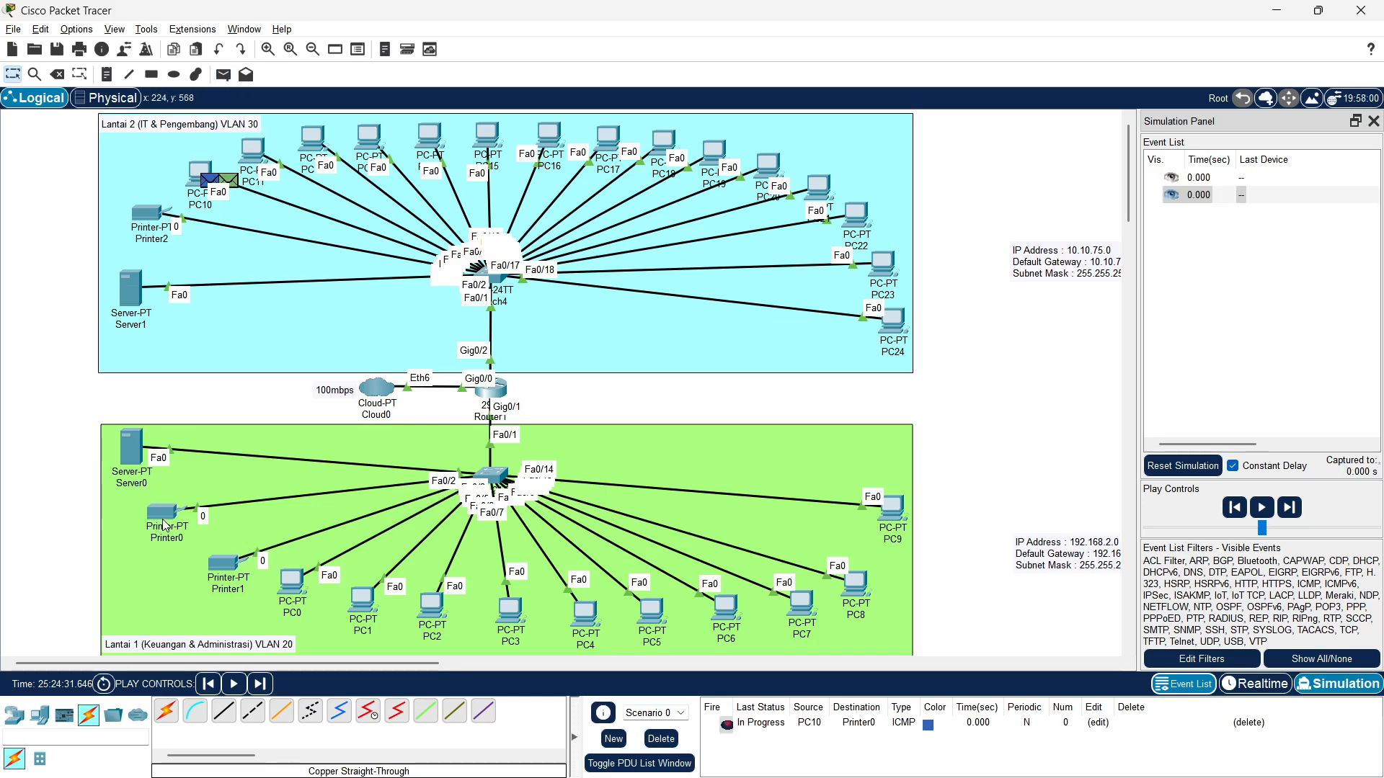
click(1267, 497)
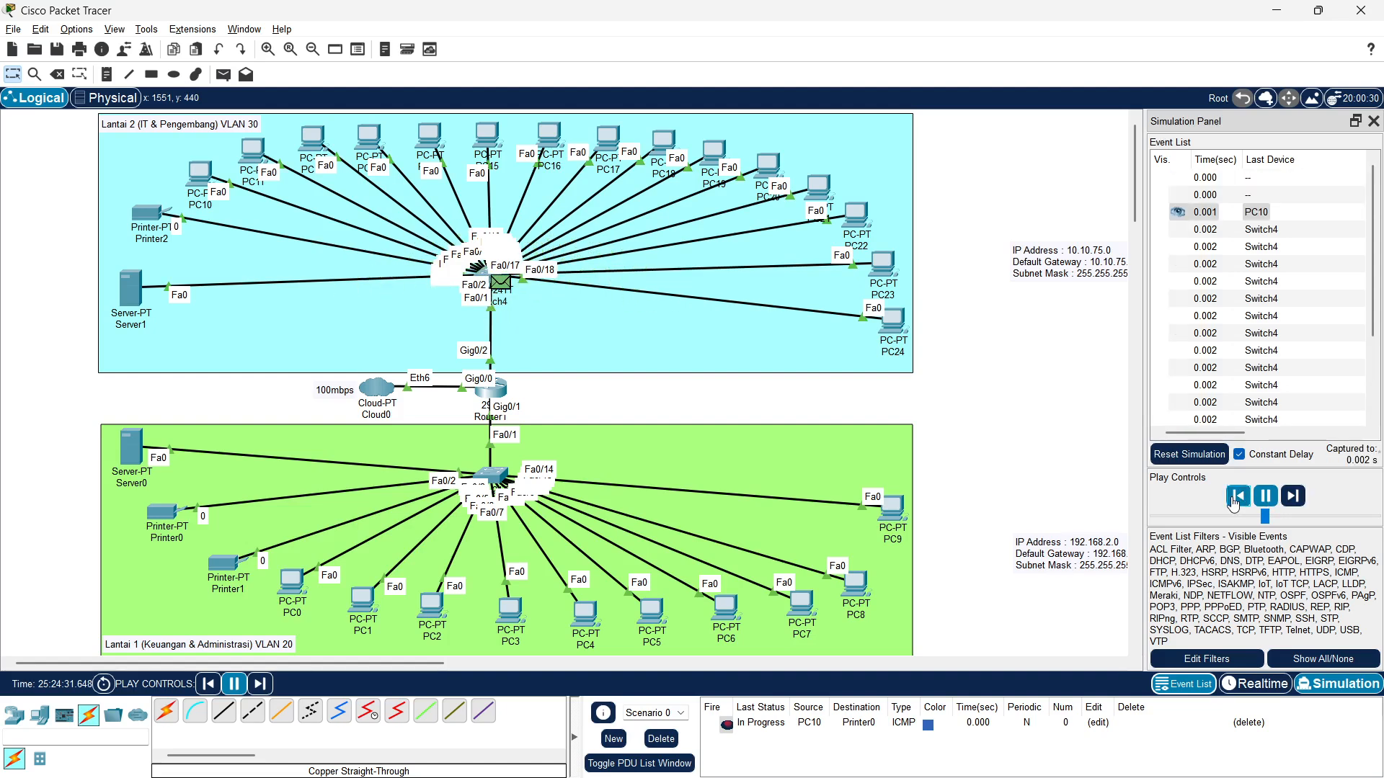
click(1266, 497)
click(1266, 498)
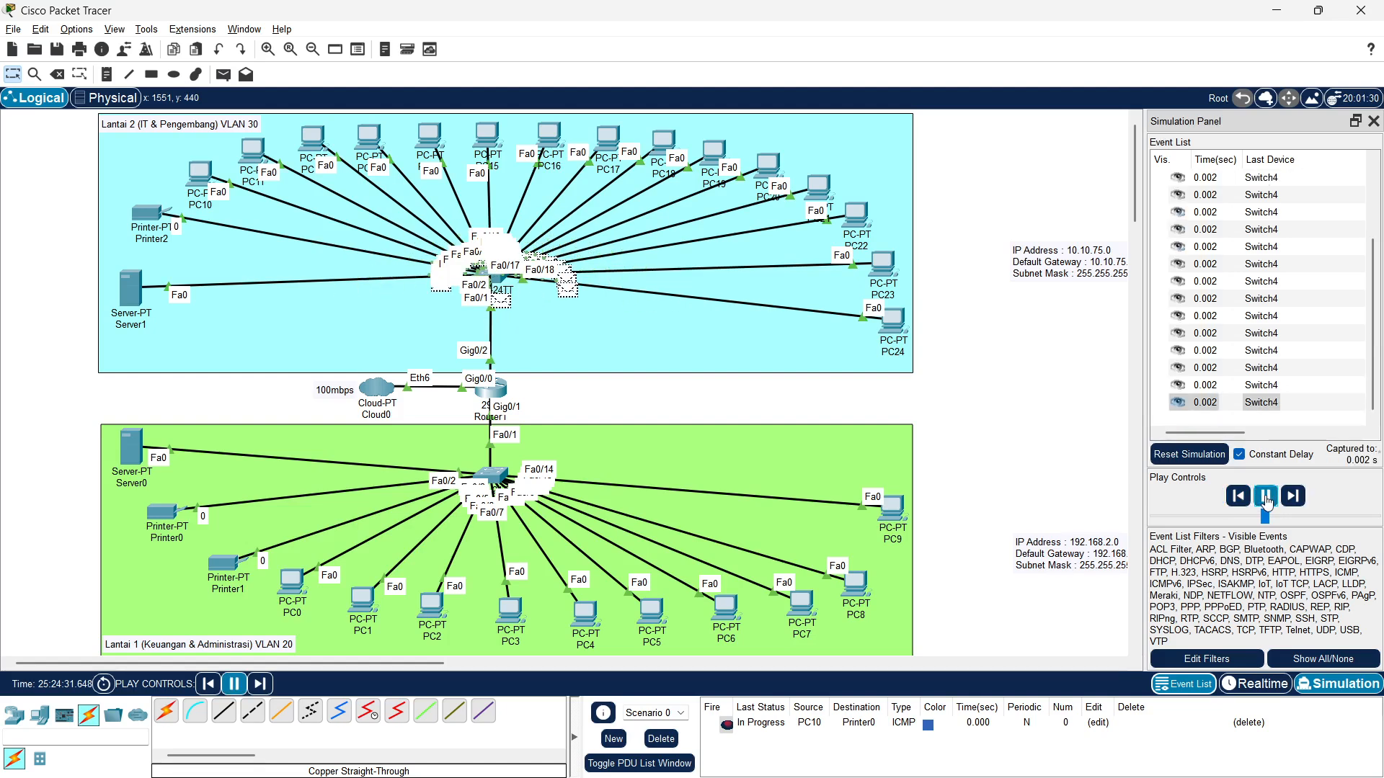
click(661, 739)
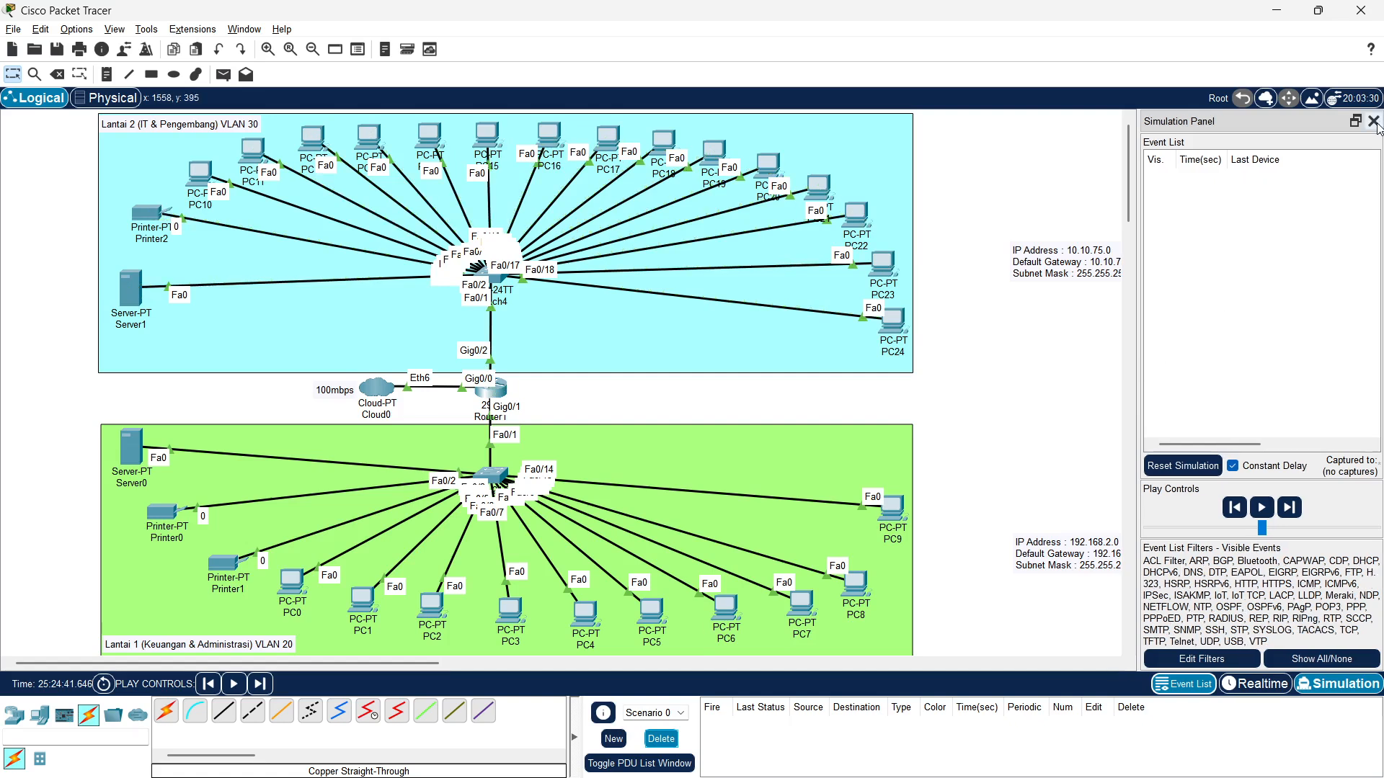
Close the simulation event list, send a simple PDU from PC10 to Printer0, run it in Realtime mode, and delete the scenario
click(1373, 121)
click(224, 74)
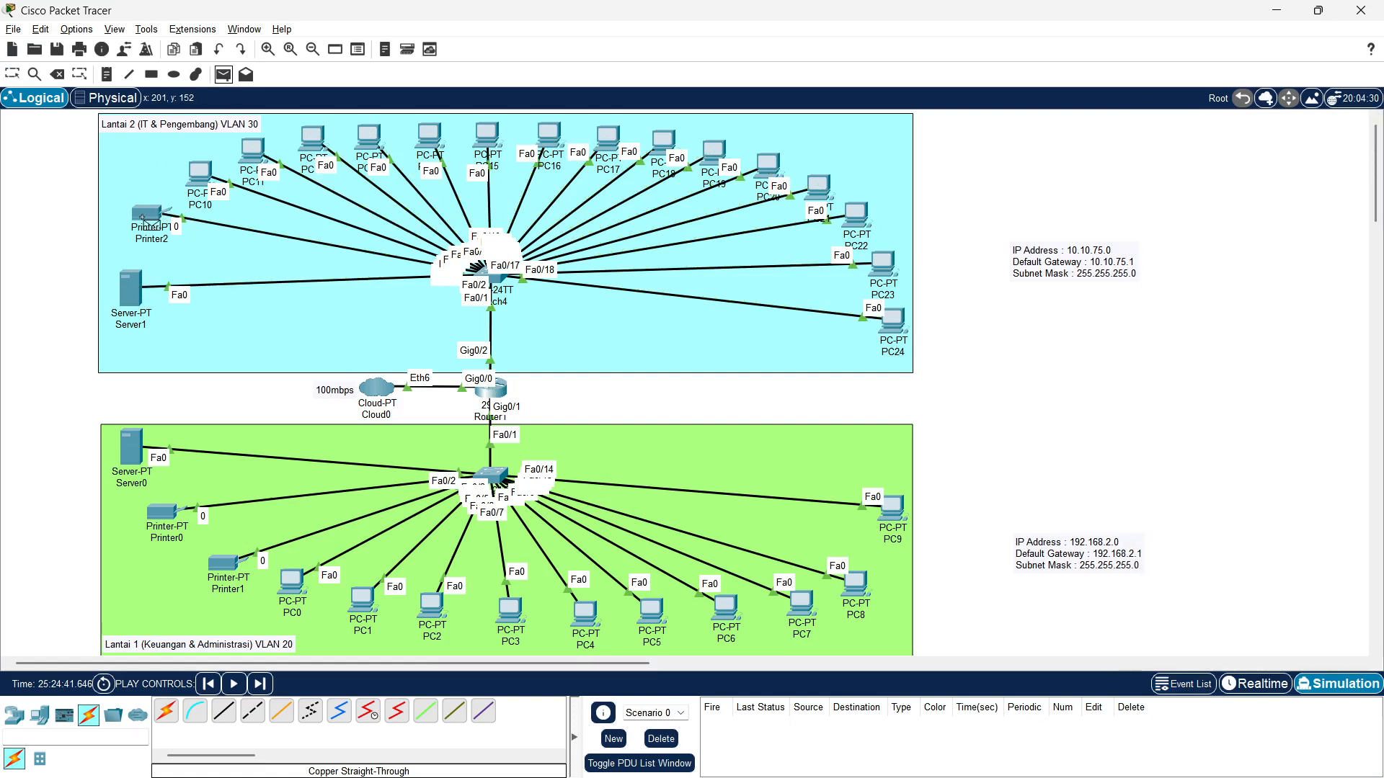
click(204, 176)
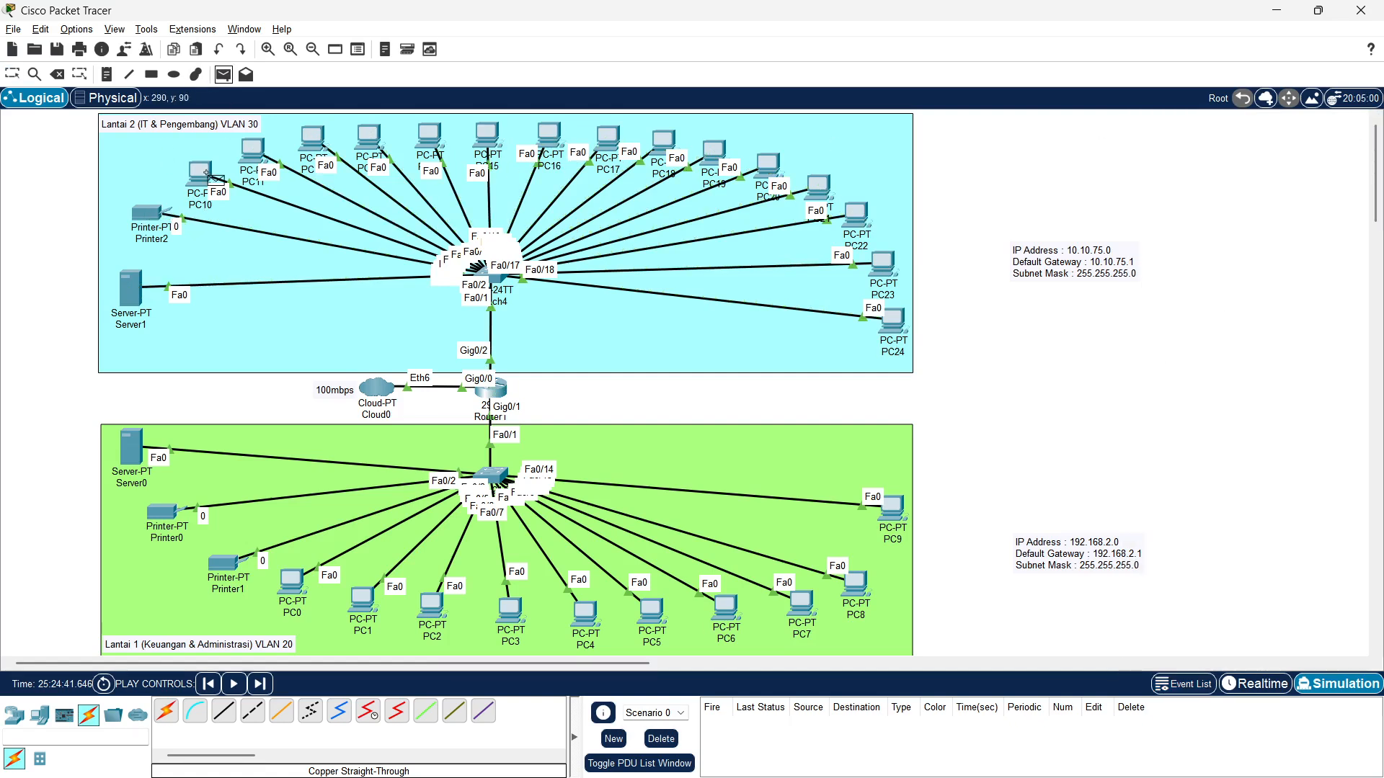
click(173, 523)
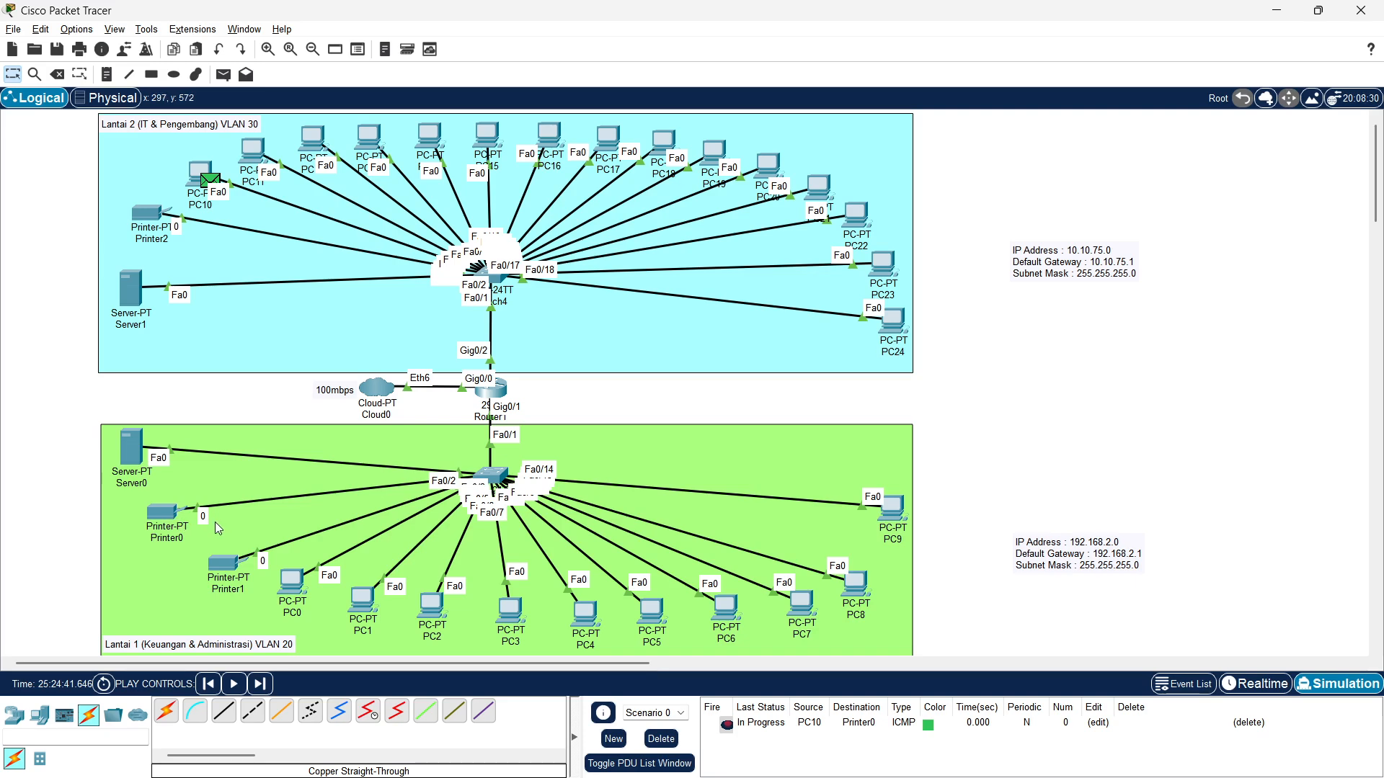
click(1263, 692)
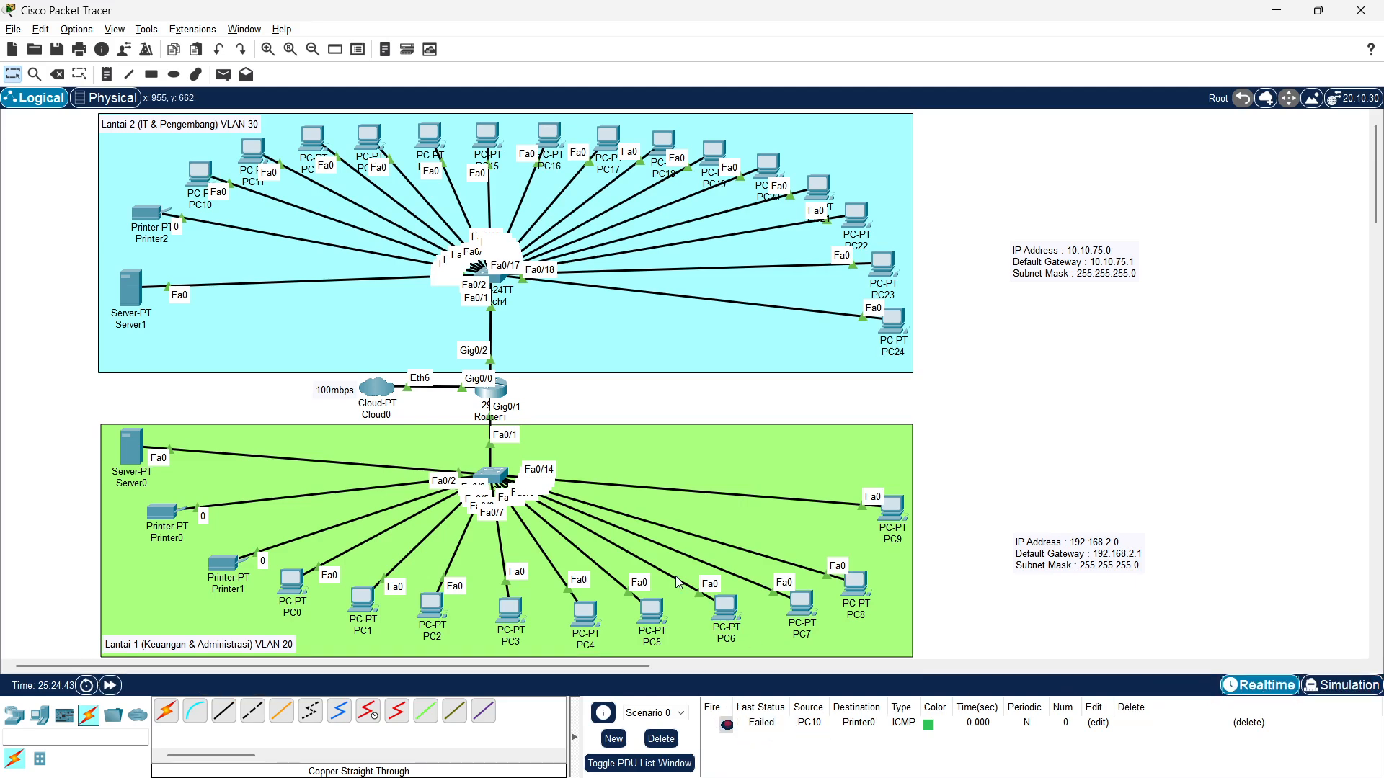
mouse_move(684, 770)
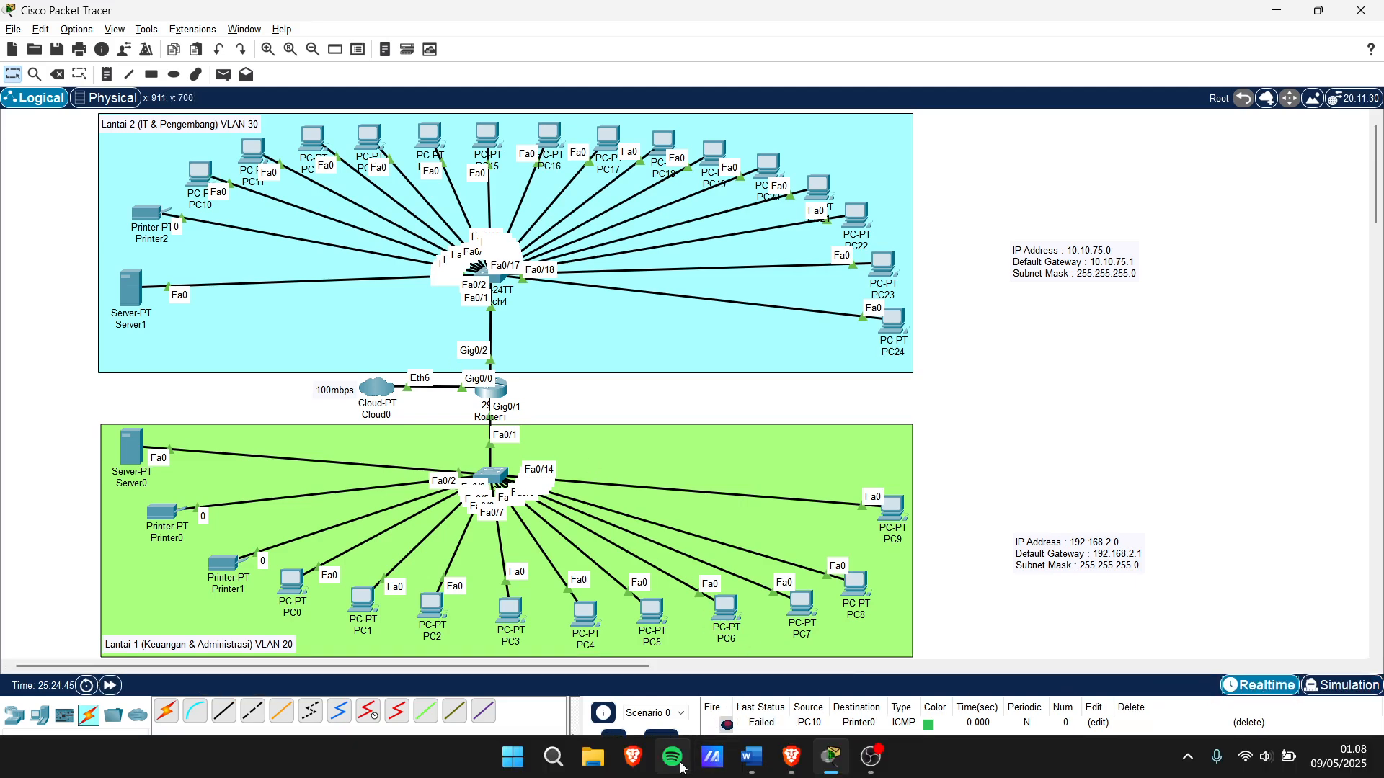
click(661, 739)
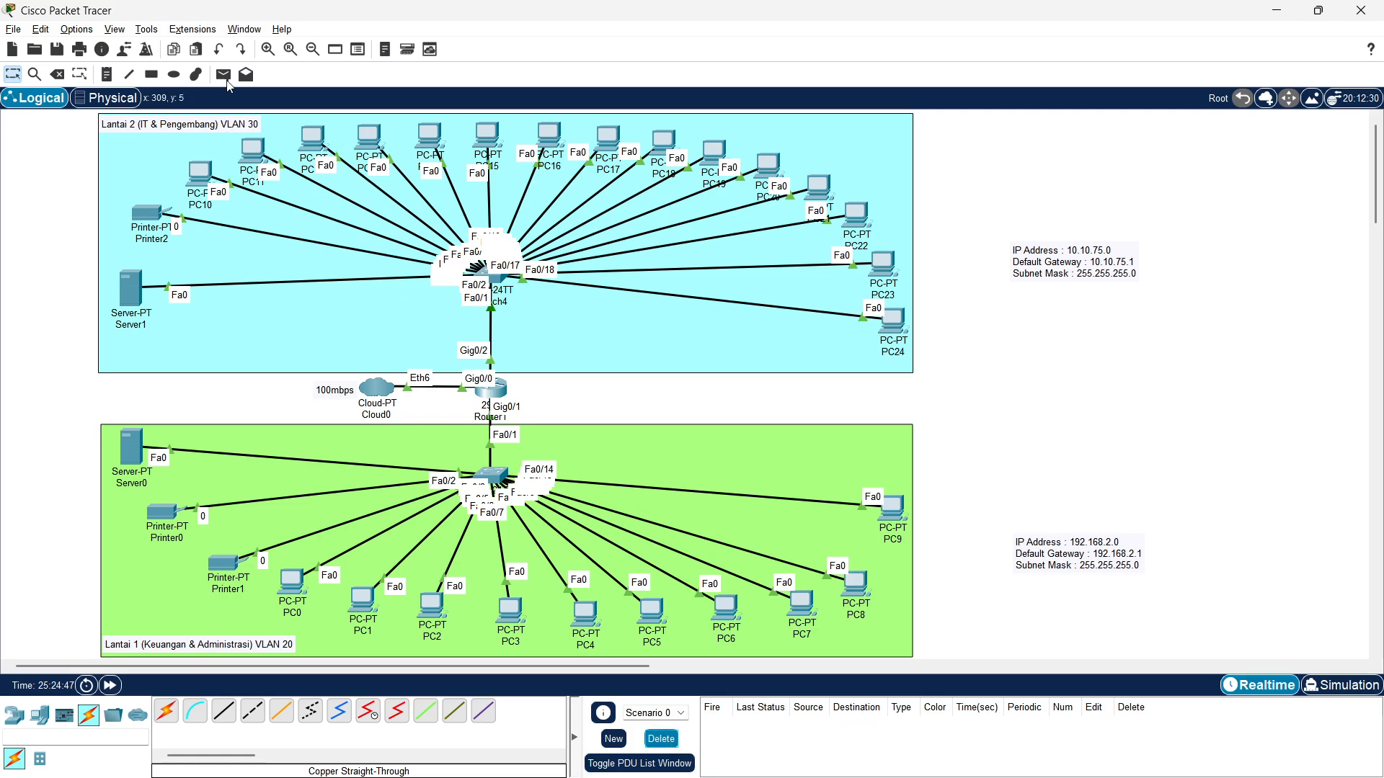
Test a simple PDU from Server1 to Printer0 in Realtime mode, and delete the scenario
click(224, 74)
click(132, 292)
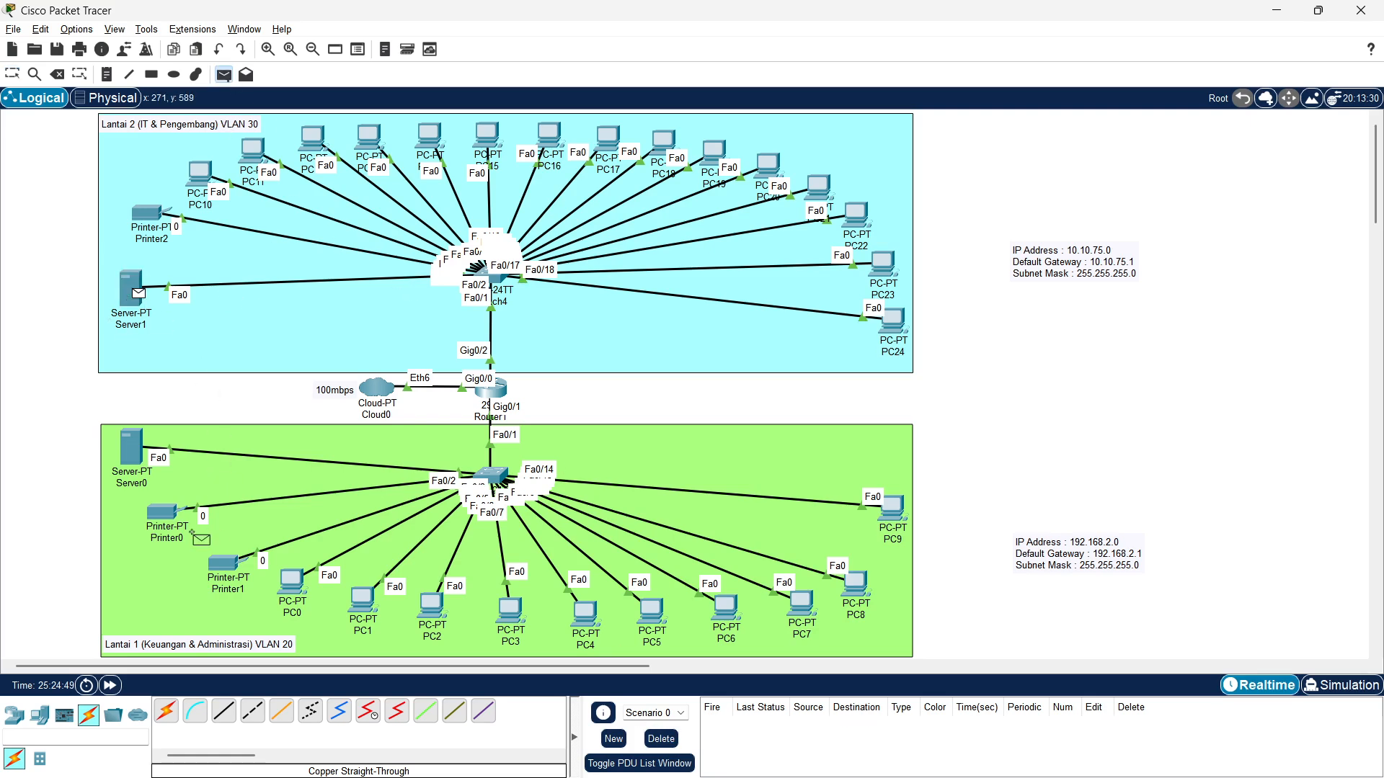
click(165, 514)
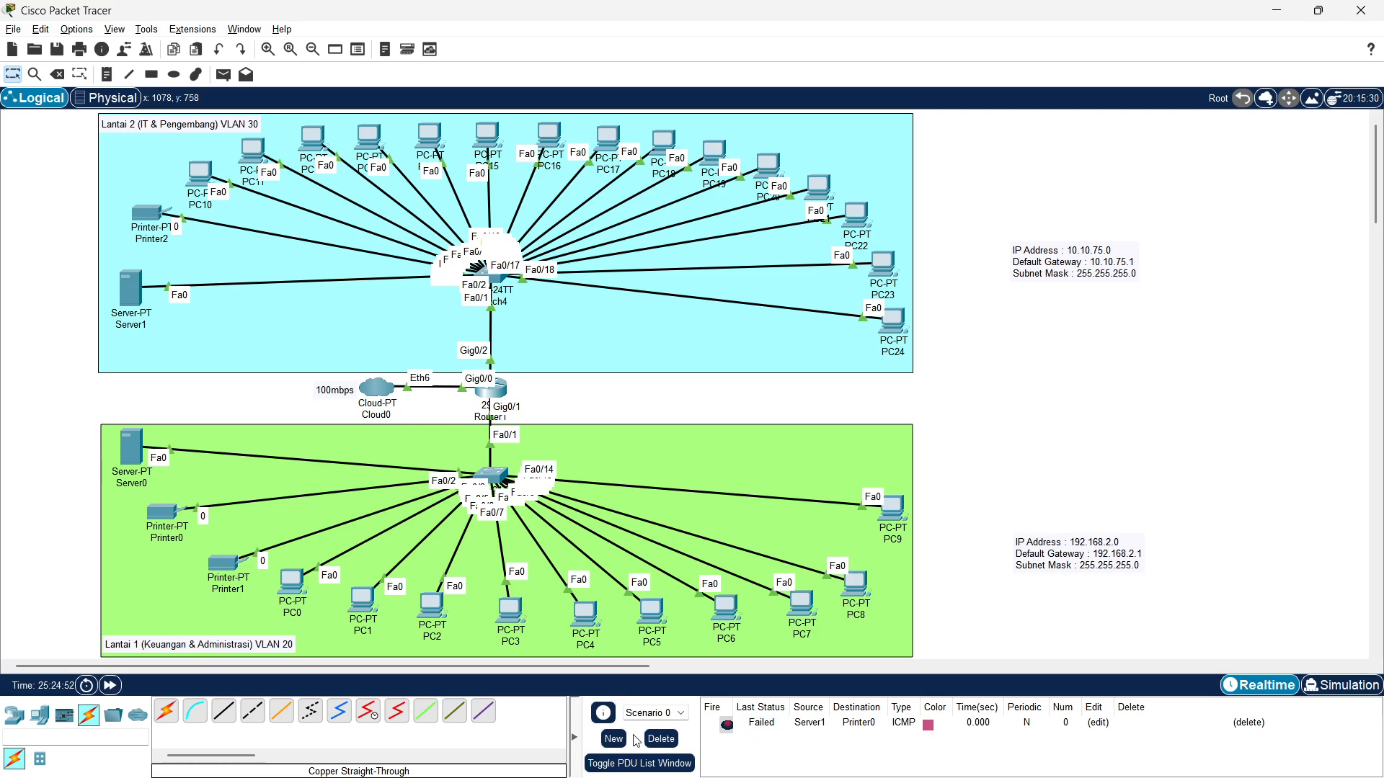
click(661, 739)
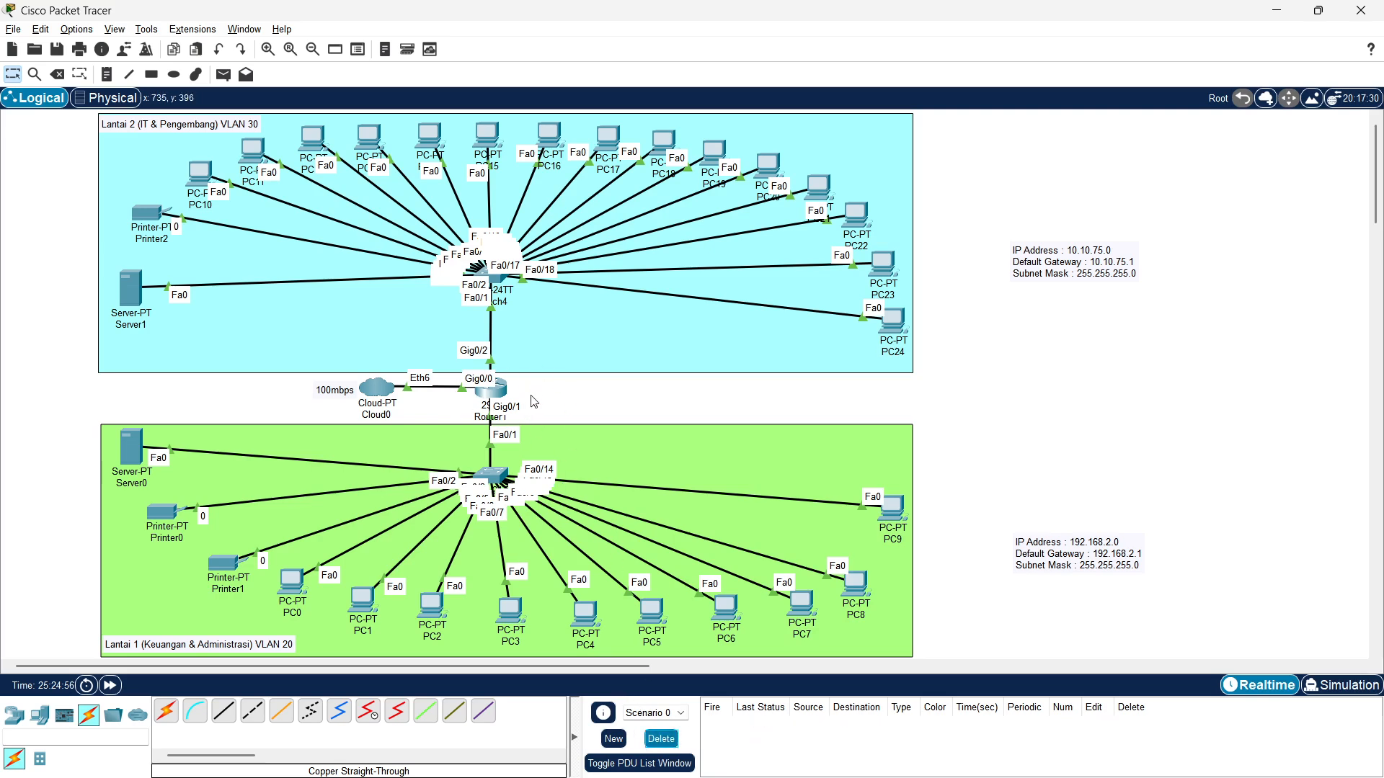
Switch to the Word project document, highlight the requirement "Uji konektivitas ke server dan printer", and return to Packet Tracer
key(alt+Tab)
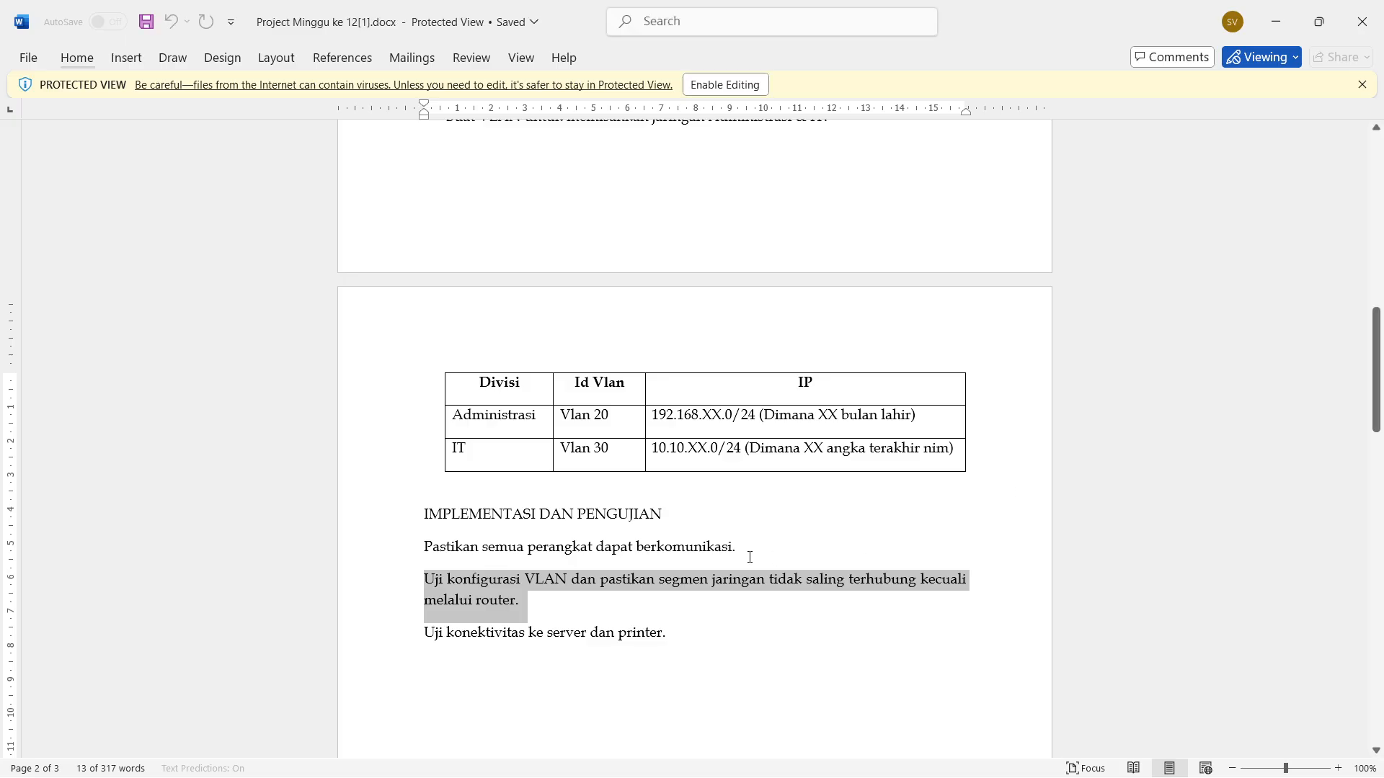
drag(664, 643, 438, 643)
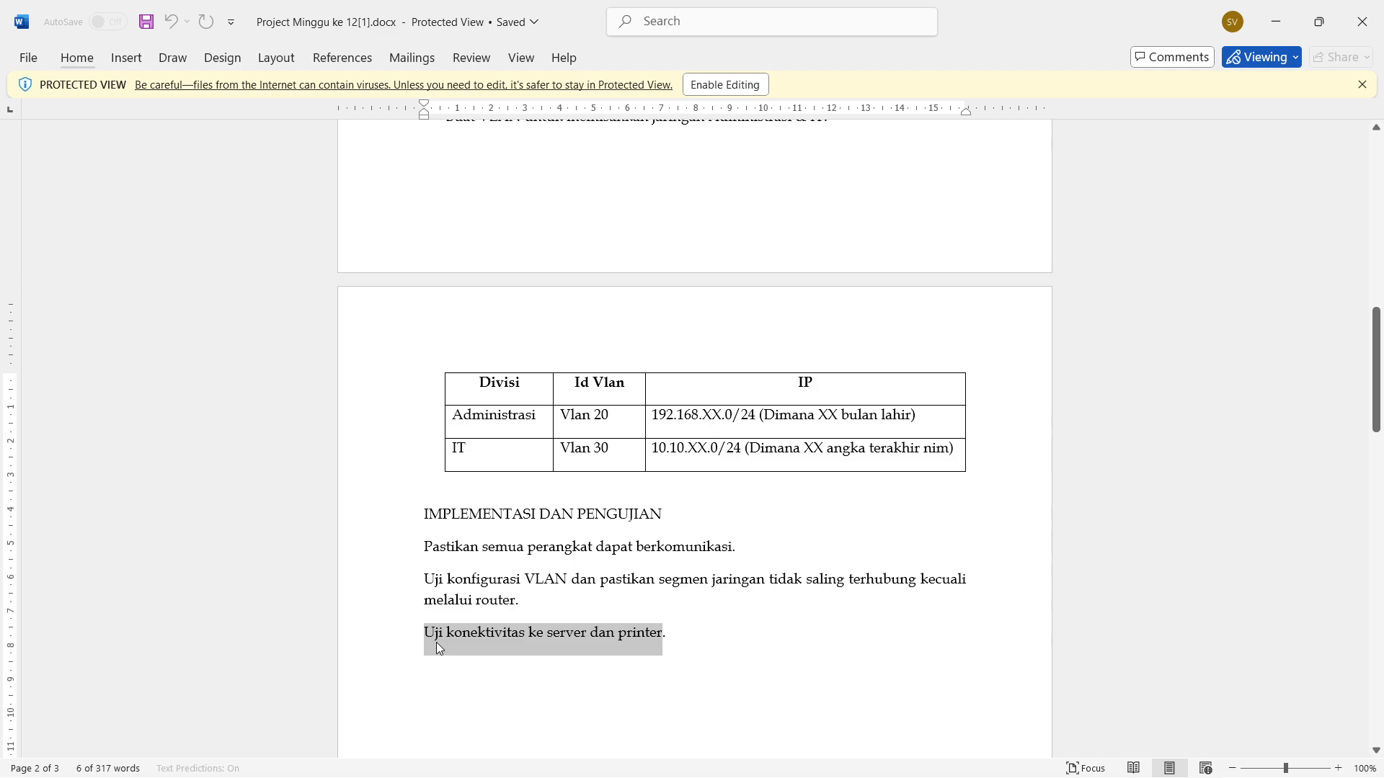
key(alt+Tab)
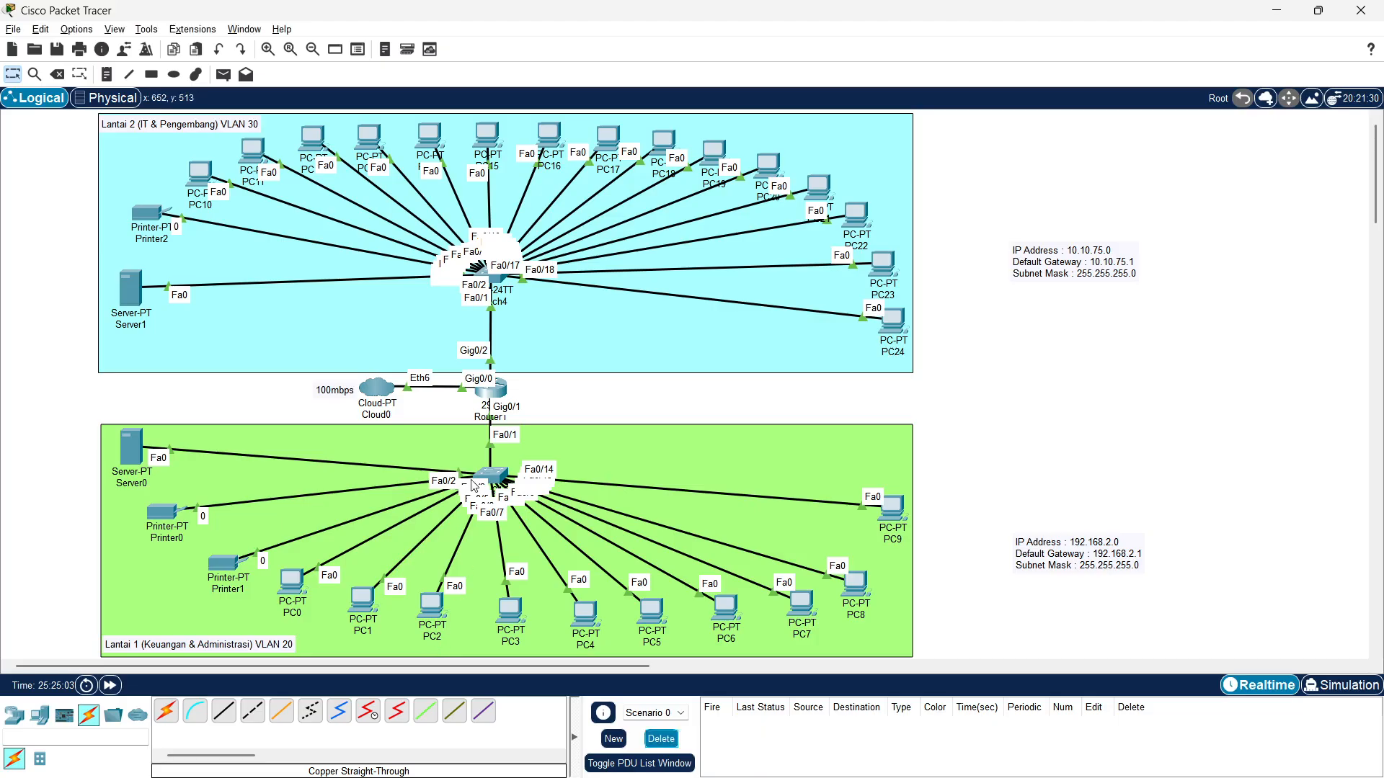
Send simple PDUs from PC10 to Server1 and to Printer2 within VLAN 30
click(224, 75)
click(200, 173)
click(134, 296)
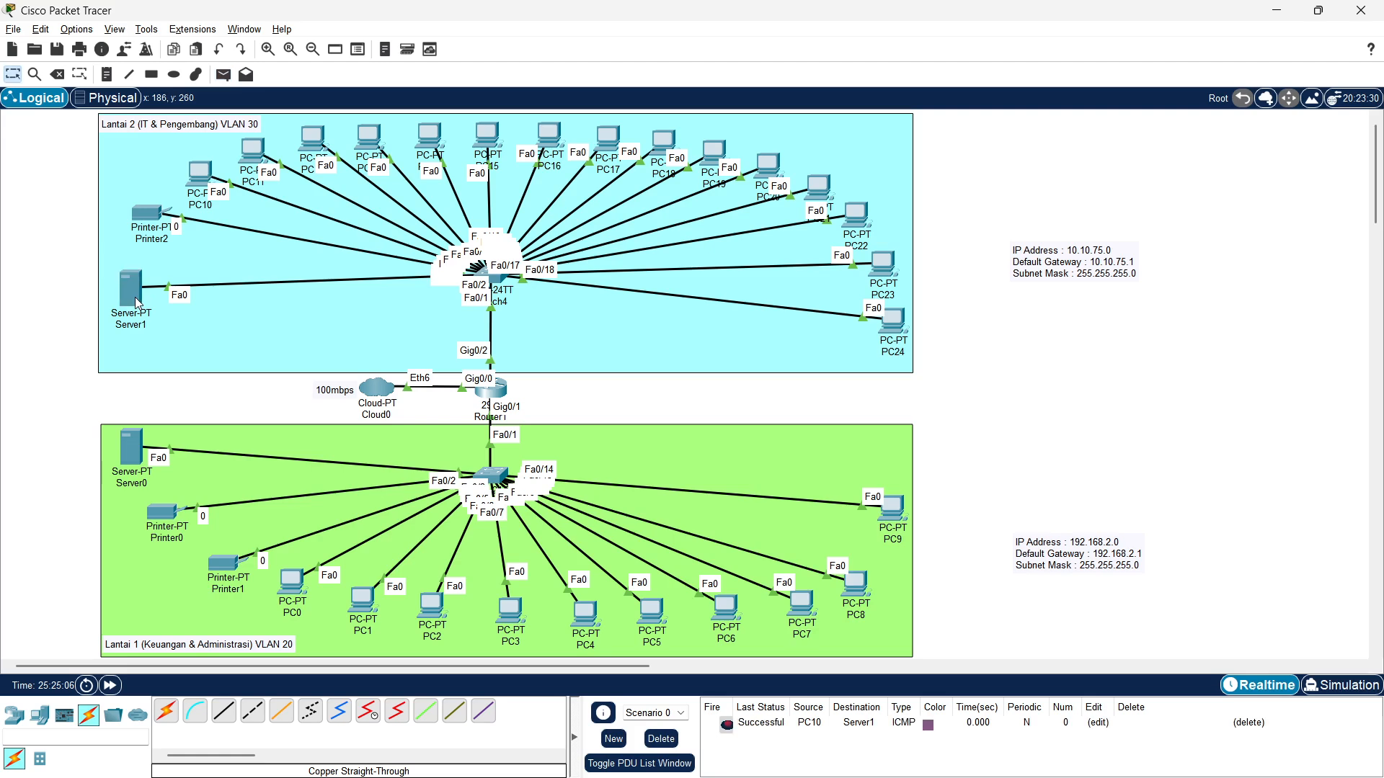
click(224, 74)
click(196, 176)
click(148, 213)
Send simple PDUs from PC11 to Server1 and to Printer2, and delete the scenario
click(224, 74)
click(252, 151)
click(134, 292)
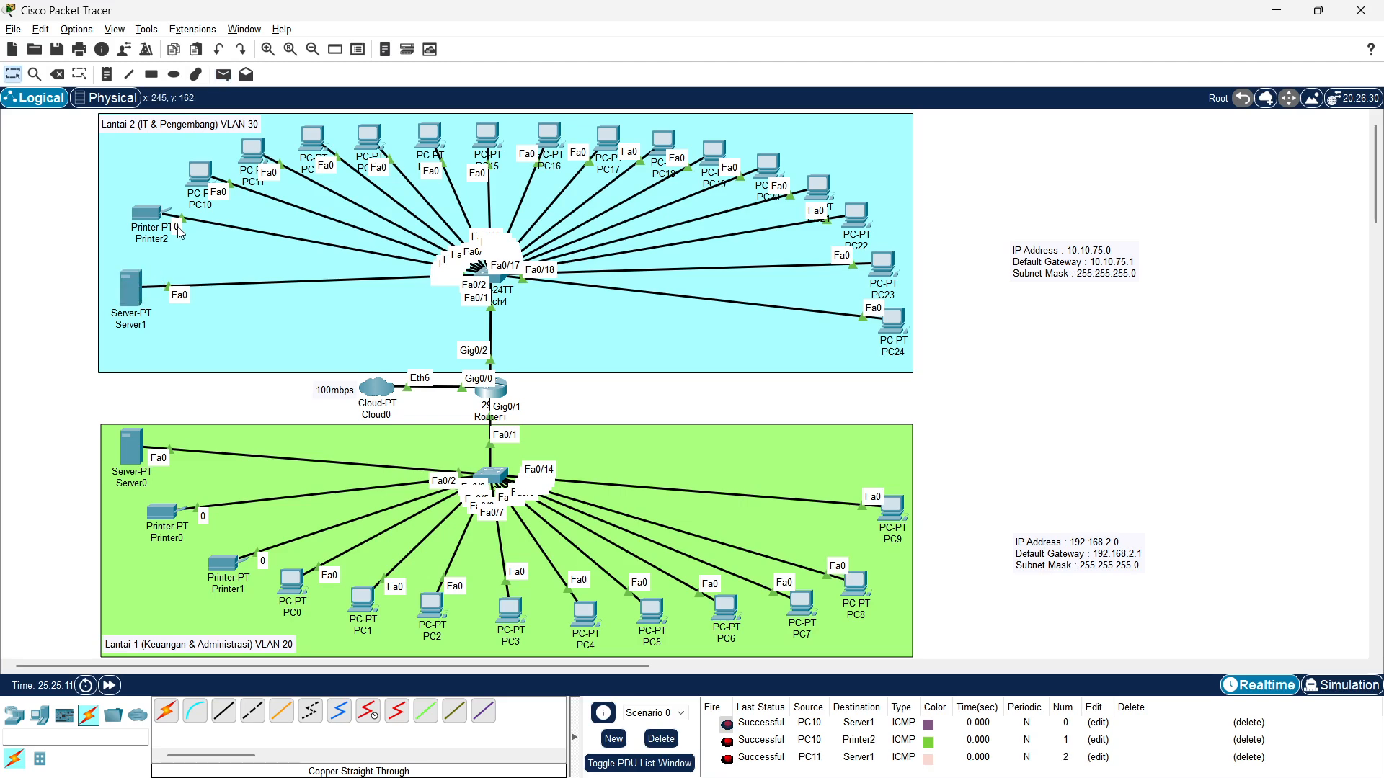
click(223, 74)
click(253, 153)
click(148, 212)
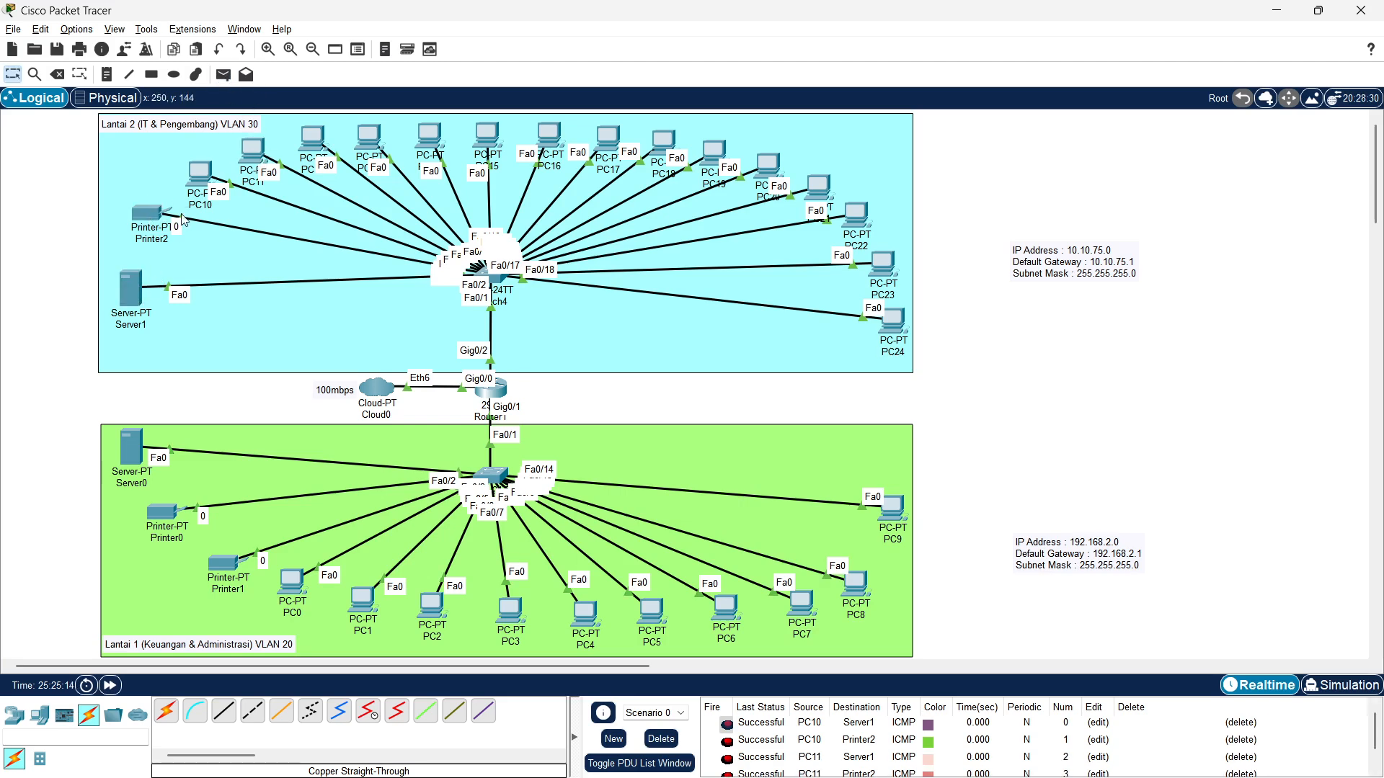
click(661, 739)
Send simple PDUs from PC0 to Server0, Printer0 and Printer1 within VLAN 20, and delete the scenario
click(223, 74)
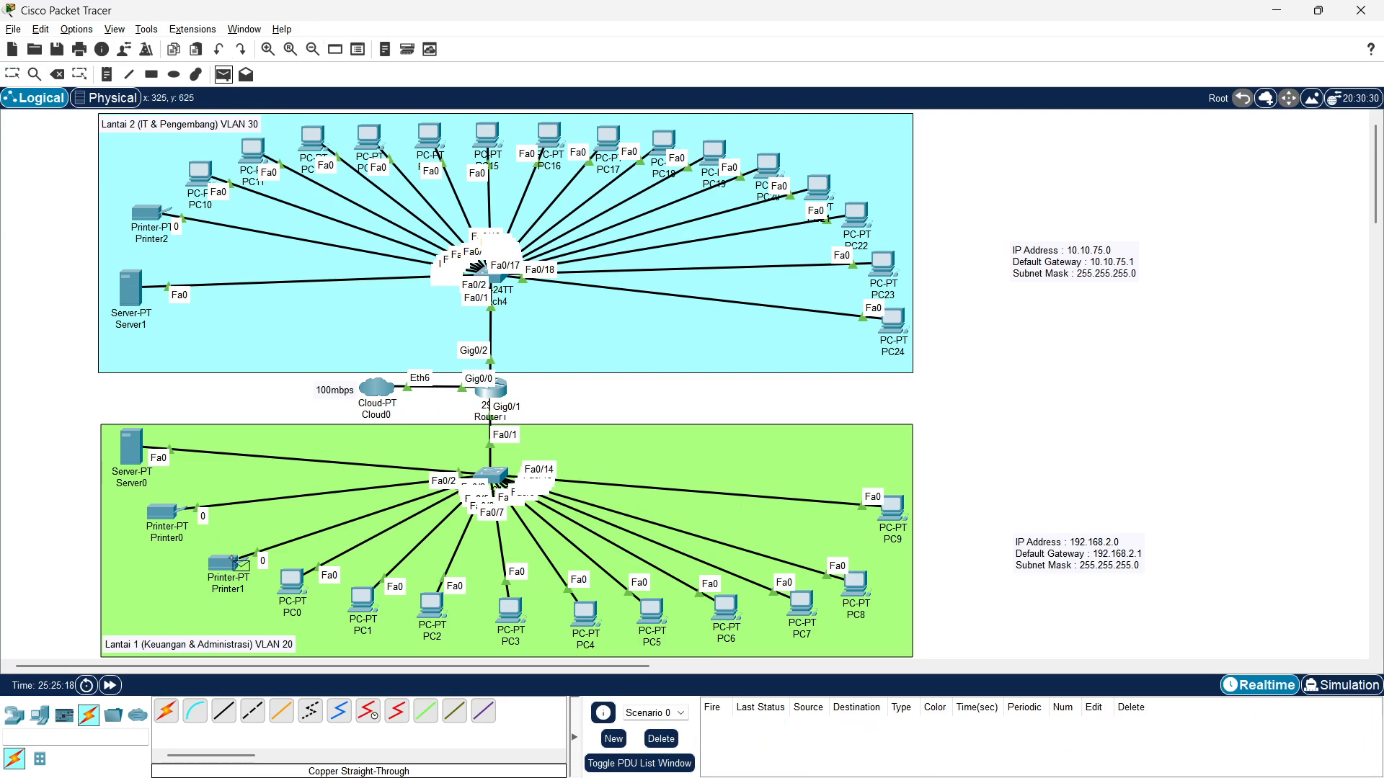
click(298, 583)
click(132, 451)
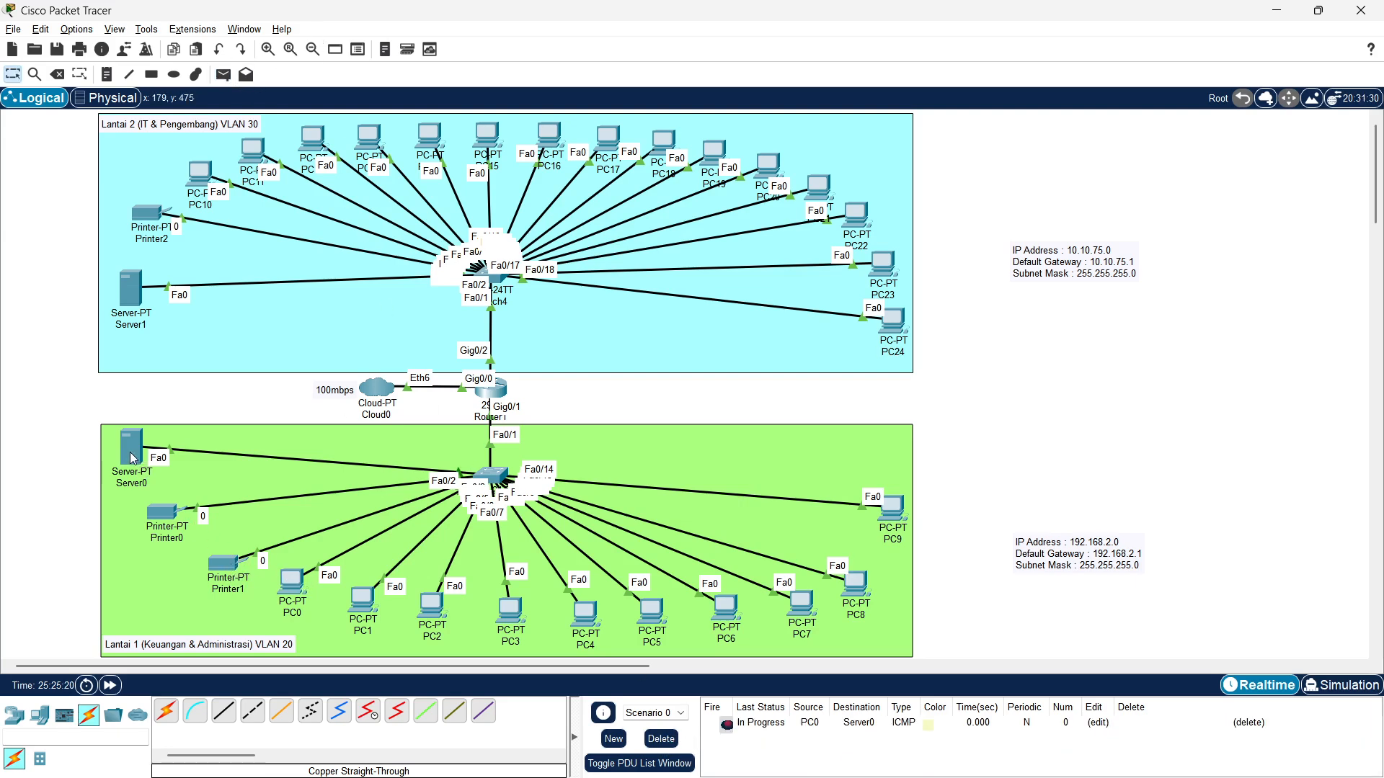
click(223, 74)
click(297, 583)
click(168, 517)
click(223, 74)
click(298, 584)
click(231, 565)
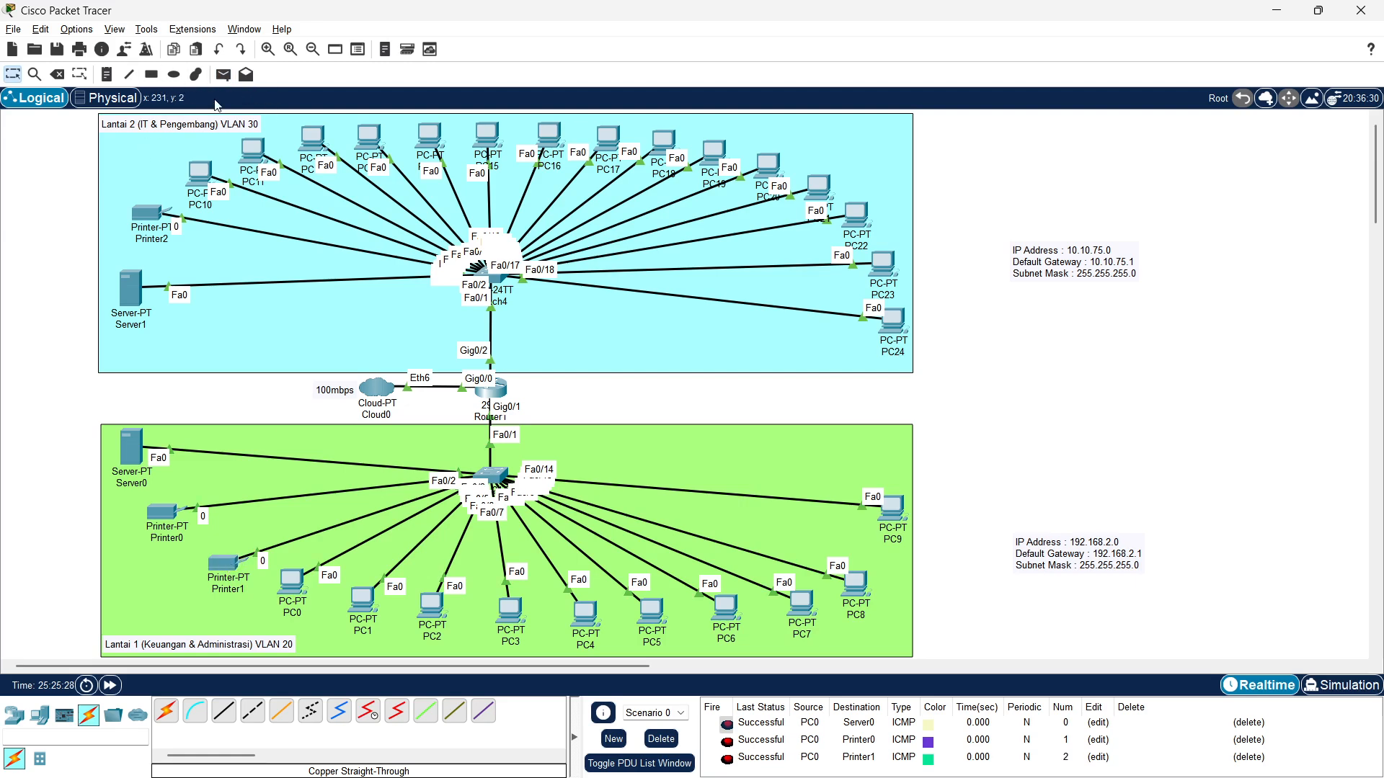
click(661, 739)
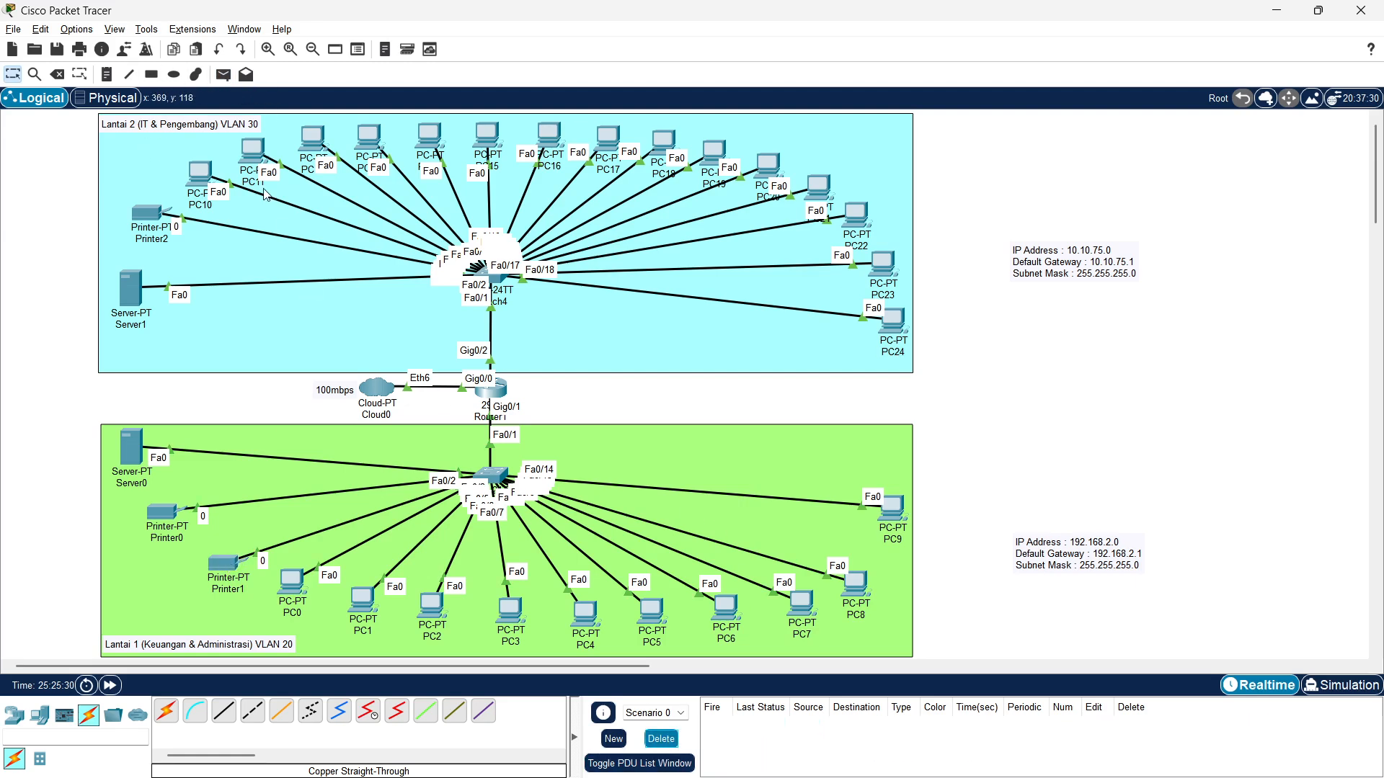
Send a simple PDU from PC1 to Server0, and delete the scenario
click(226, 77)
click(362, 603)
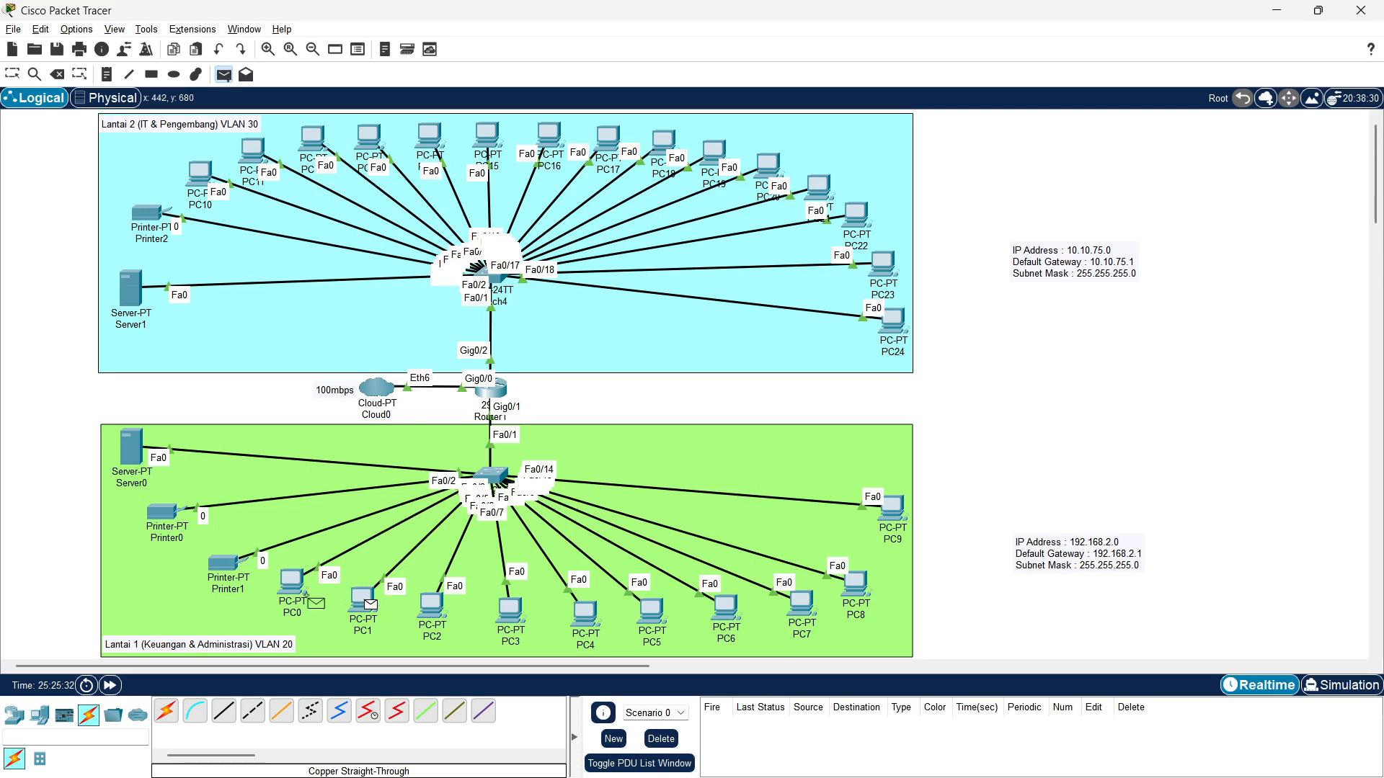
click(137, 458)
click(661, 739)
Send simple PDUs from PC1 to Printer0 and to Printer1, and delete the scenario
click(224, 75)
click(360, 601)
click(162, 513)
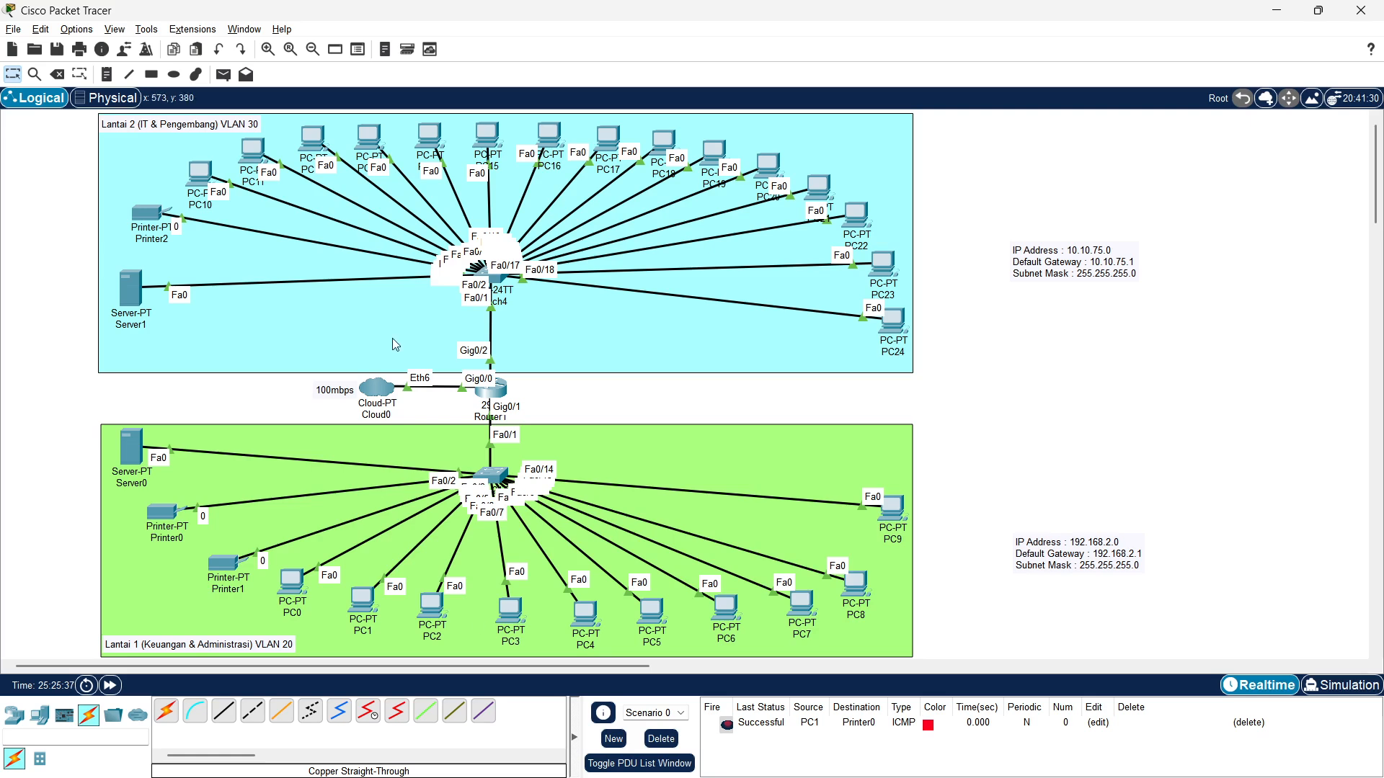
click(224, 75)
click(362, 600)
click(224, 564)
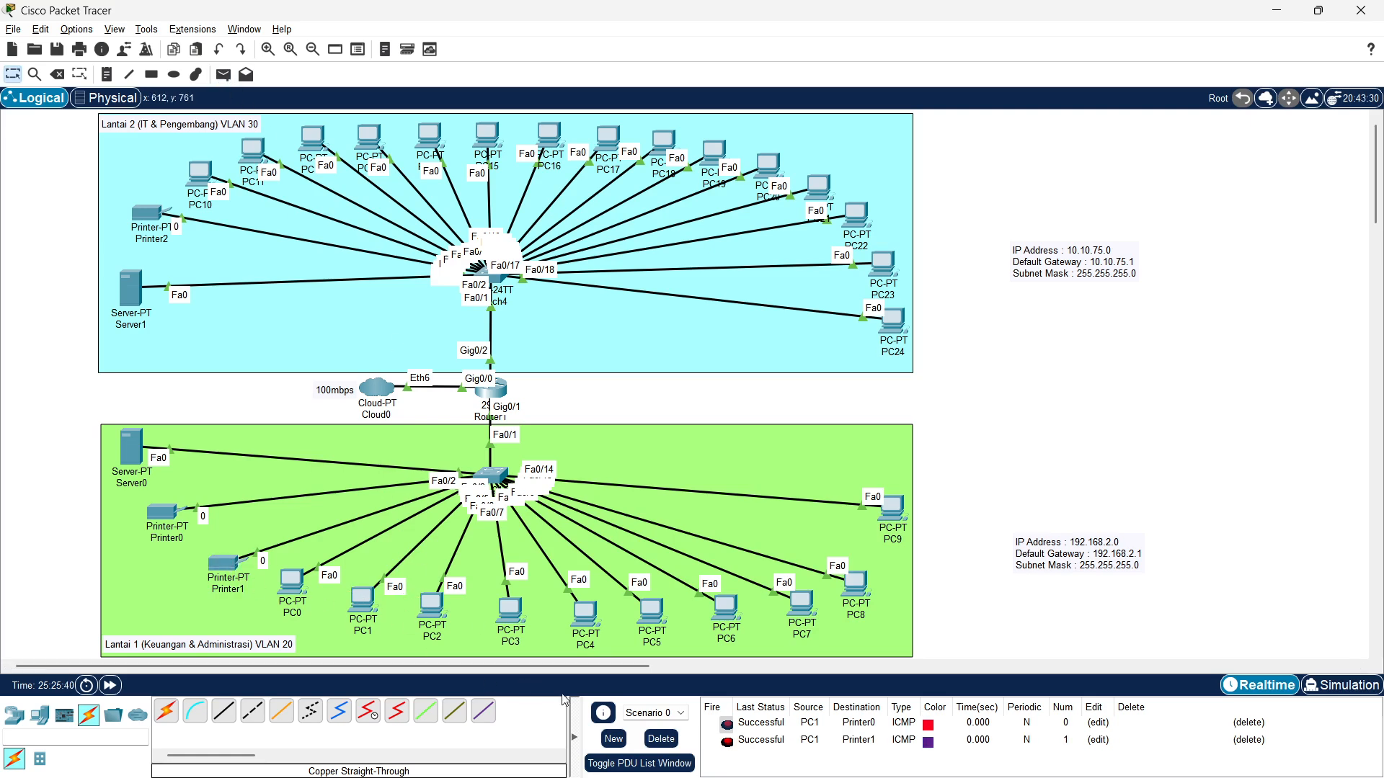
click(662, 739)
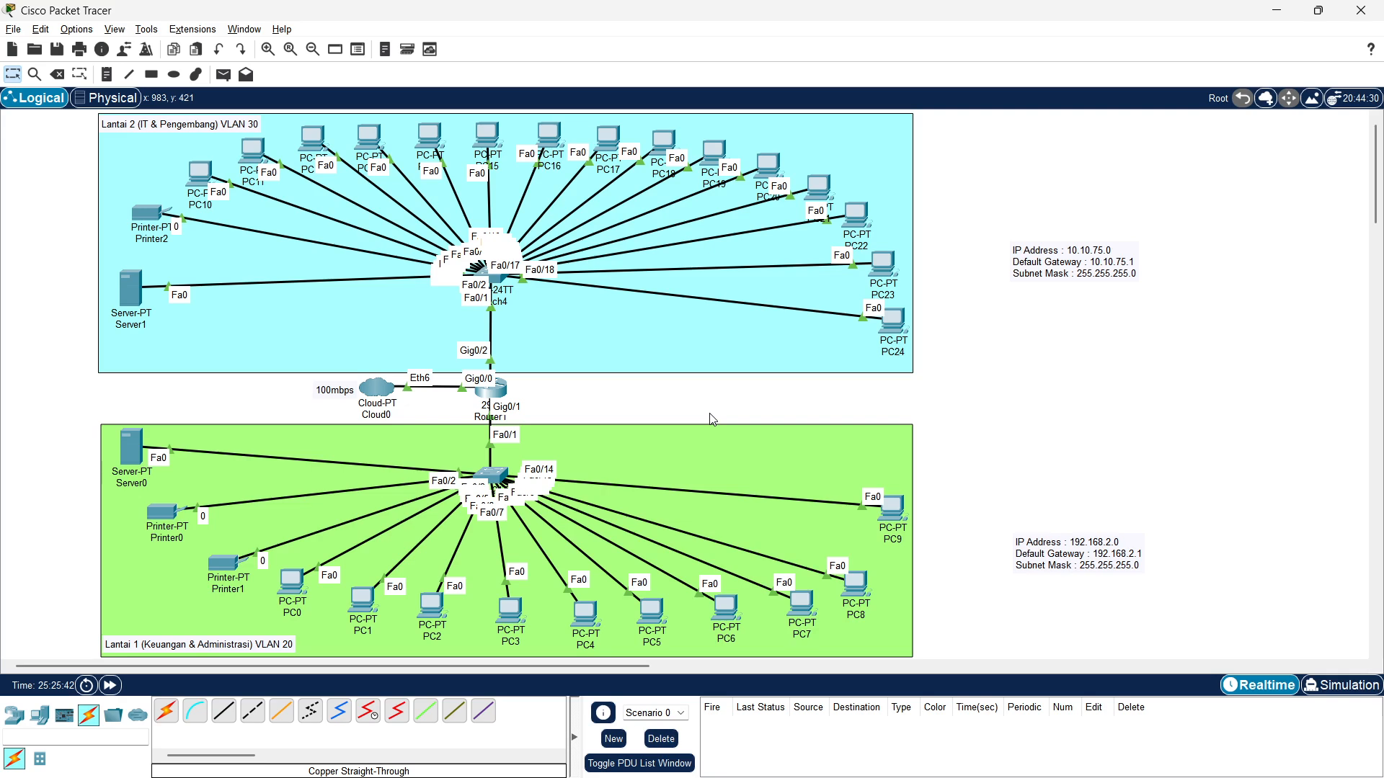